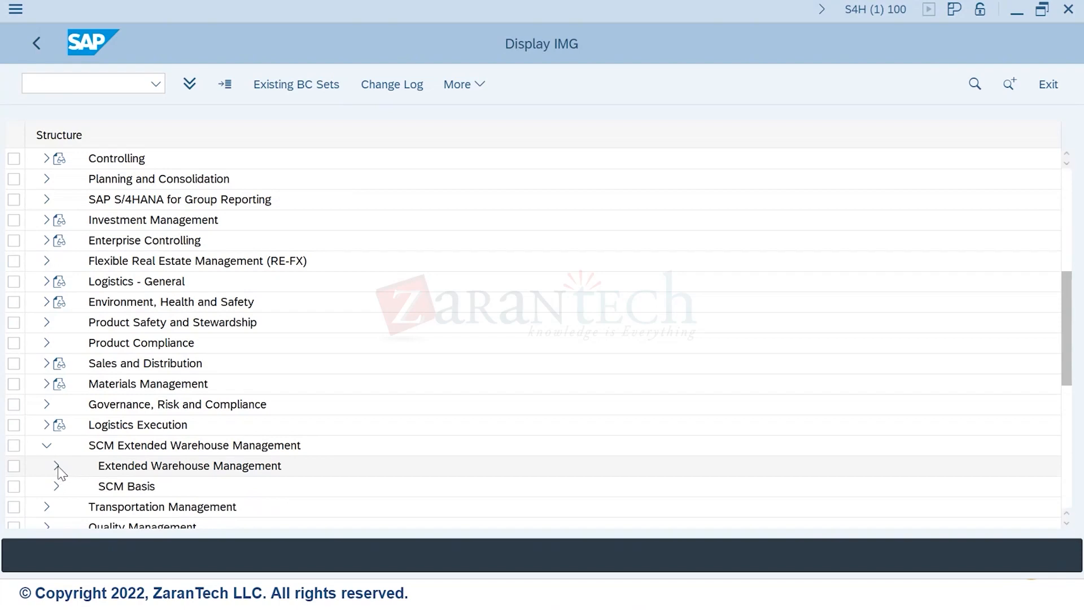
# Step: Open the Define Warehouse Process Type activity from Extended Warehouse Management, Cross-Process Settings, Warehouse Task in the IMG
pyautogui.scroll(-1, 94, 476)
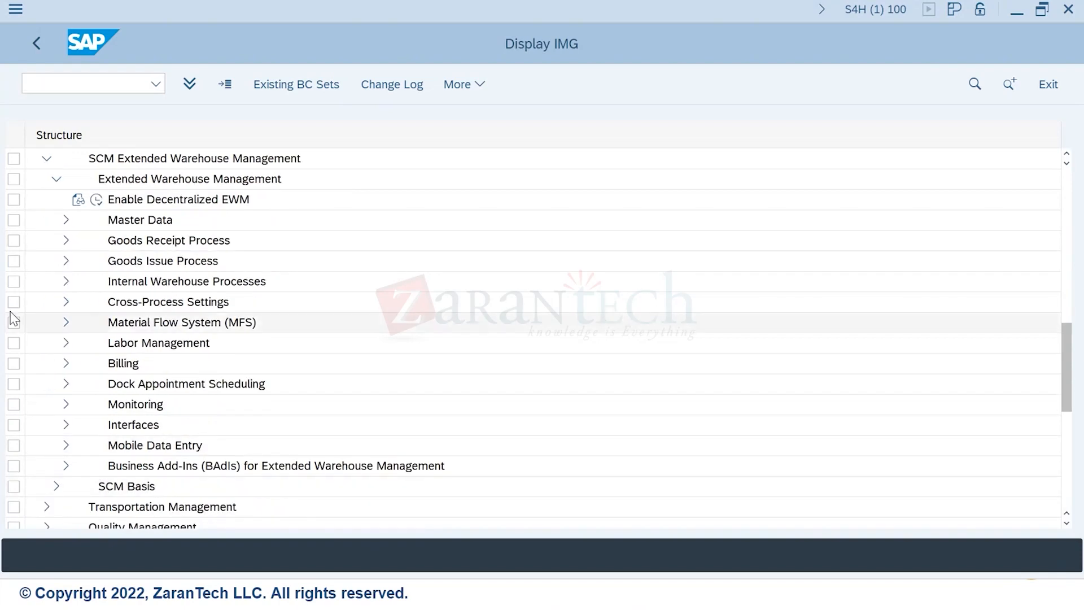
pyautogui.click(66, 303)
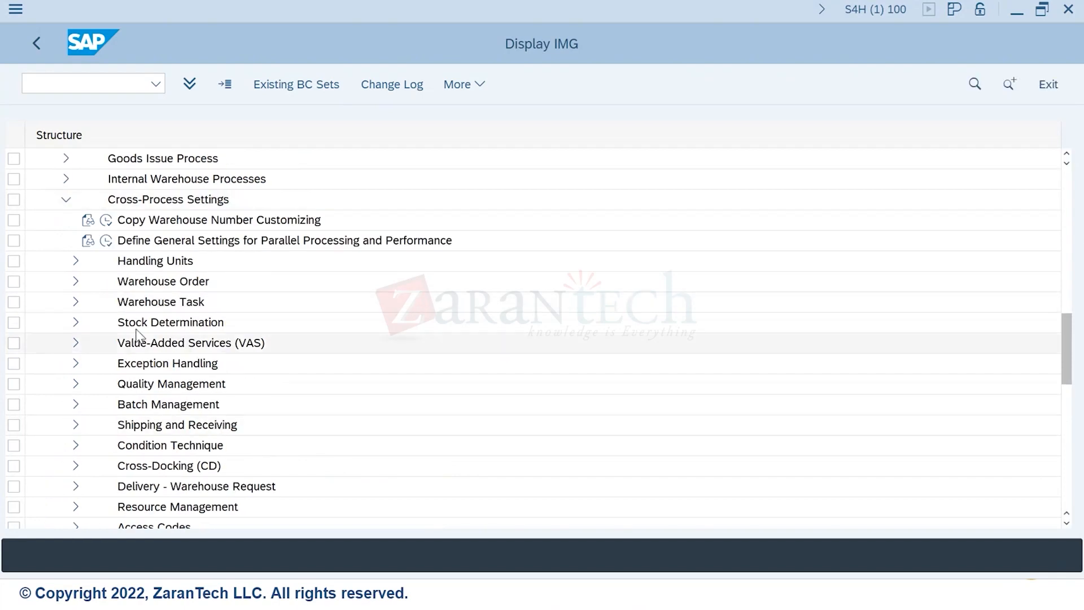
pyautogui.click(78, 303)
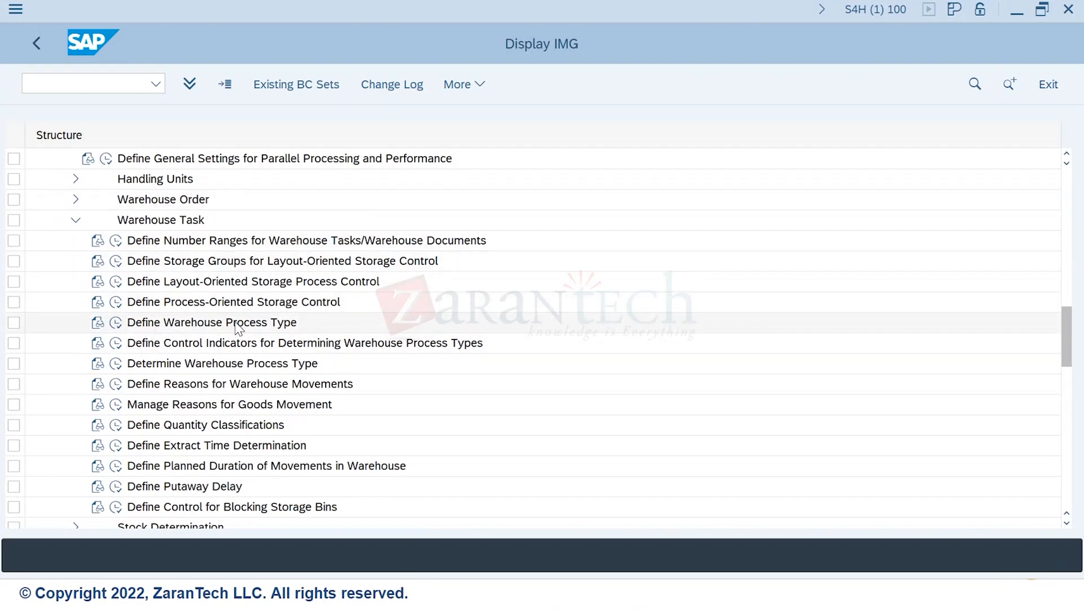
pyautogui.click(116, 321)
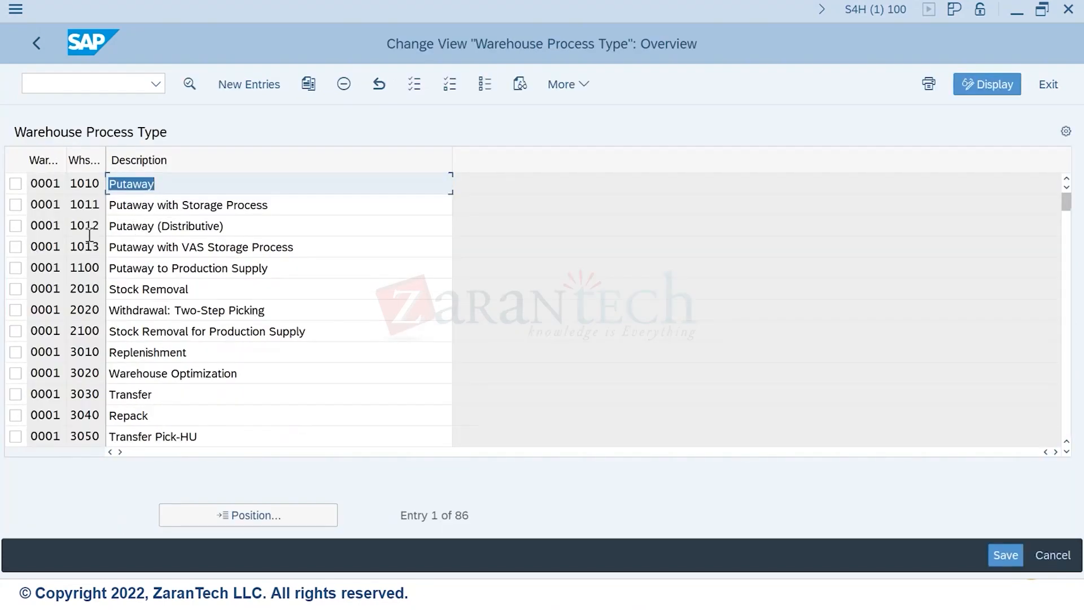
# Step: Look through the warehouse process types and open the details of type 1010 Putaway for warehouse 0001
pyautogui.scroll(-3, 81, 200)
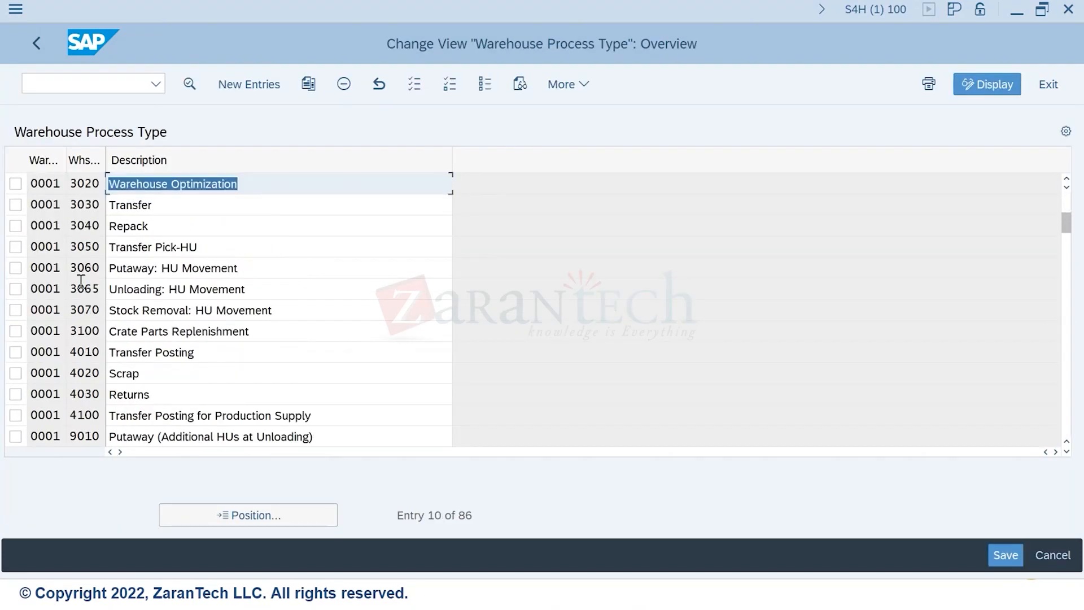
pyautogui.scroll(1, 79, 296)
pyautogui.scroll(2, 79, 299)
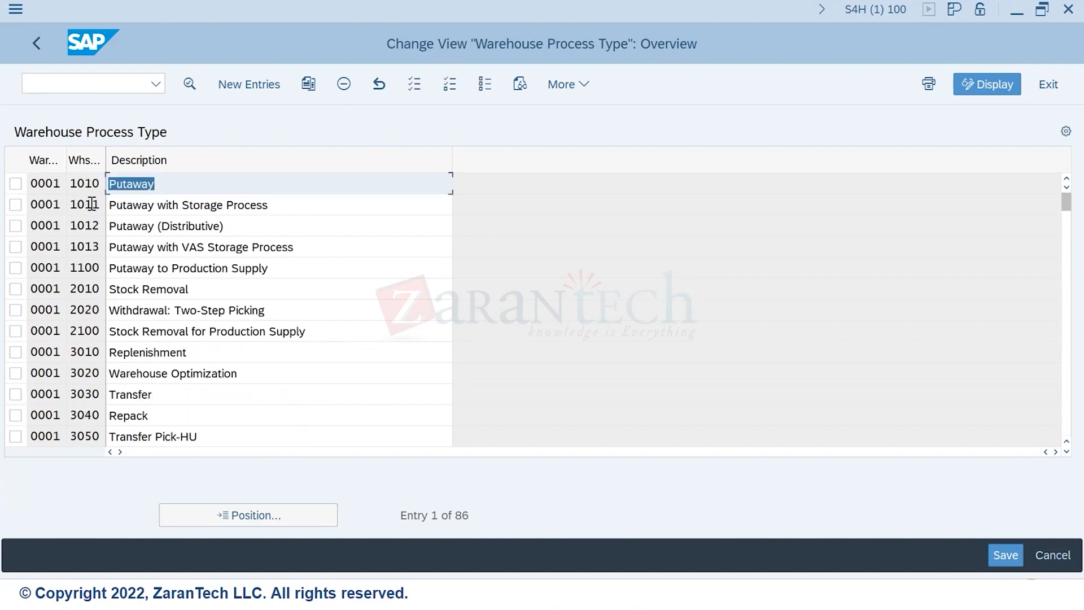
pyautogui.doubleClick(44, 182)
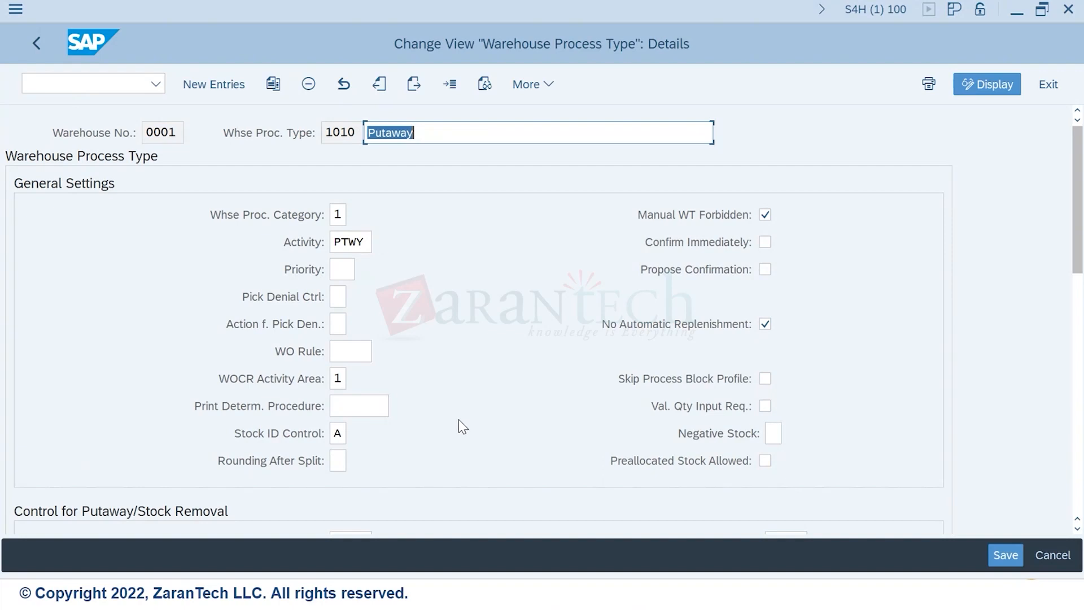
# Step: Review the possible entries for the process type's Activity and close the list without choosing another value
pyautogui.click(350, 238)
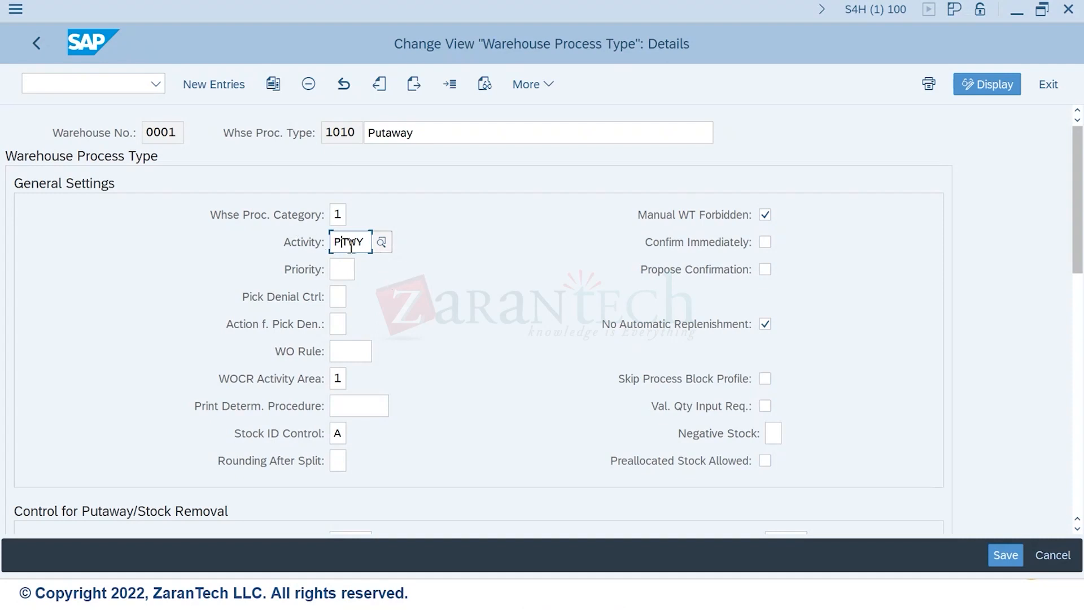
pyautogui.click(382, 245)
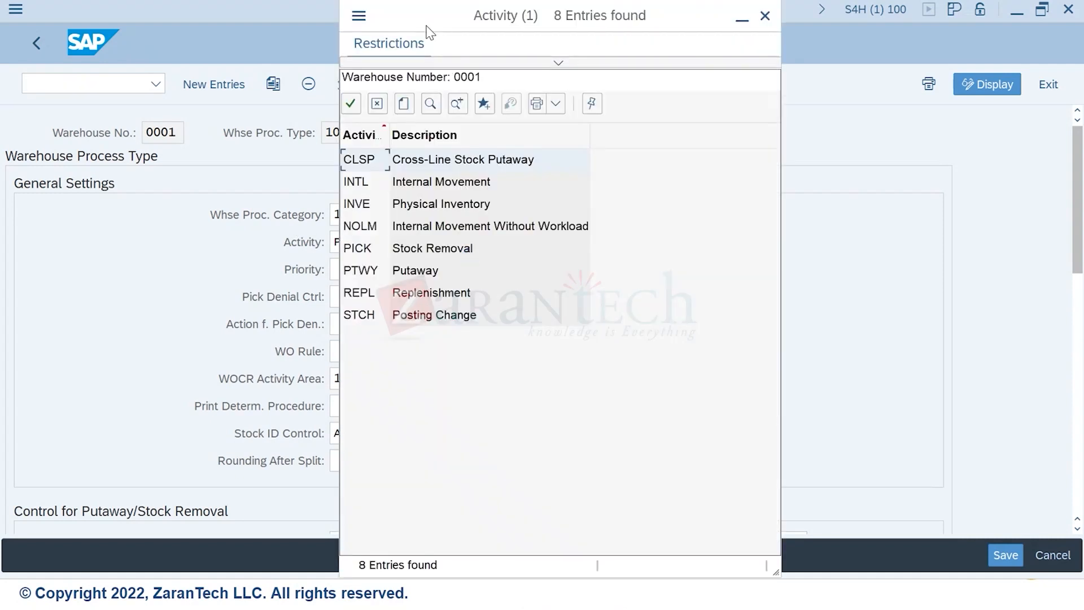
pyautogui.moveTo(426, 28); pyautogui.dragTo(578, 49)
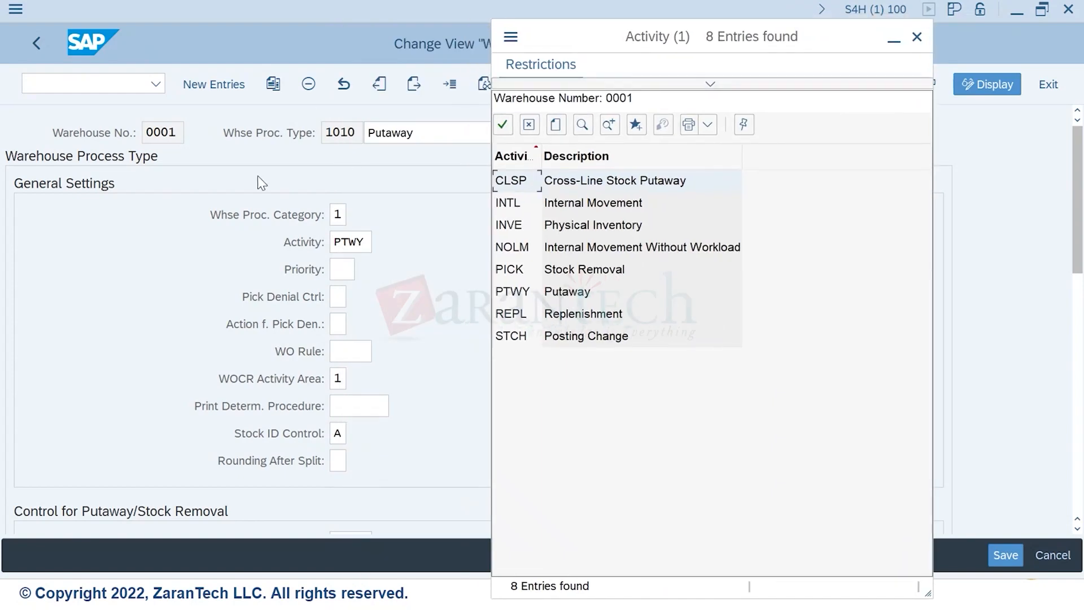
pyautogui.moveTo(555, 43); pyautogui.dragTo(602, 98)
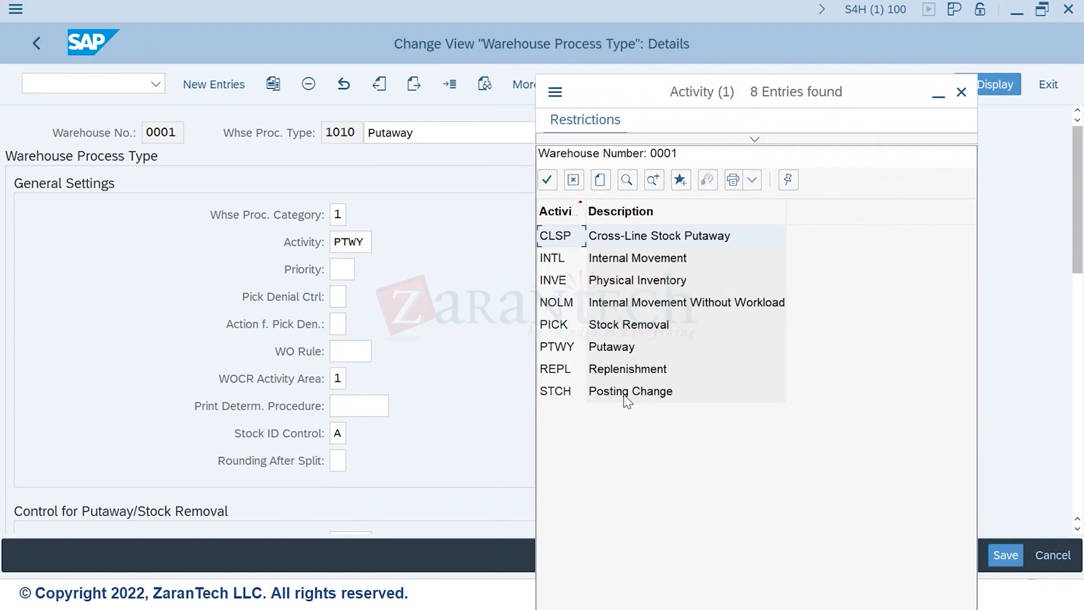
pyautogui.click(632, 264)
pyautogui.click(654, 241)
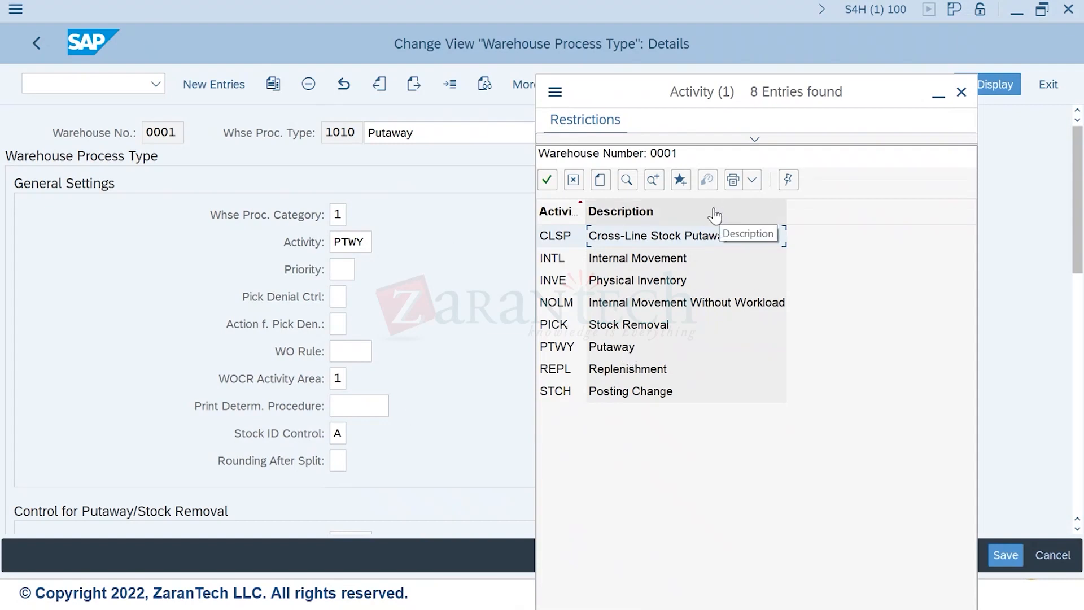
pyautogui.click(960, 92)
# Step: Examine the remaining General Settings of the process type, including the WO Rule and Print Determination Procedure
pyautogui.scroll(-3, 321, 302)
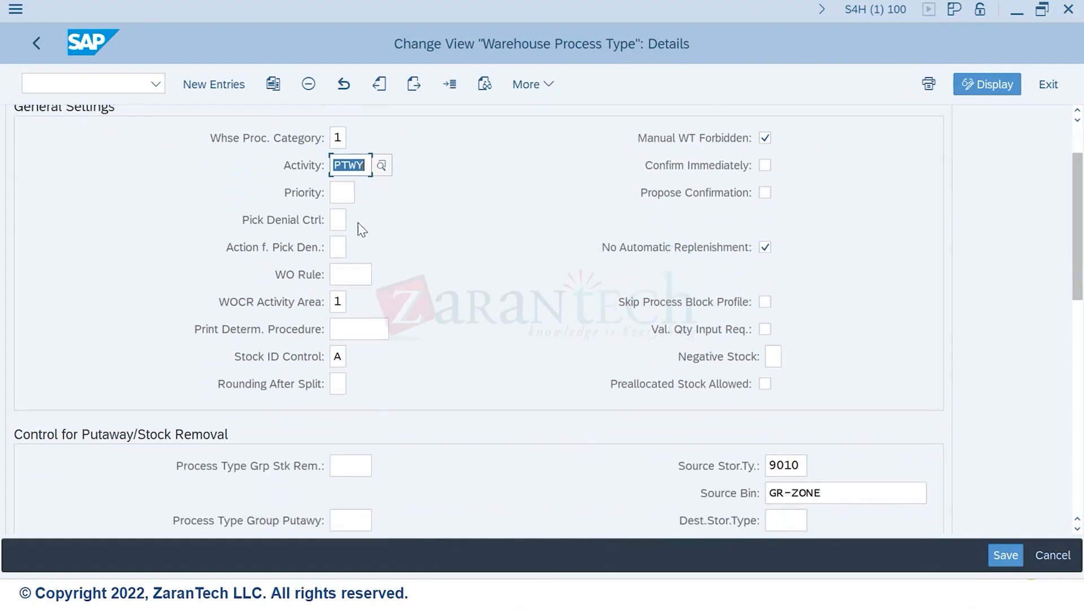
pyautogui.click(352, 268)
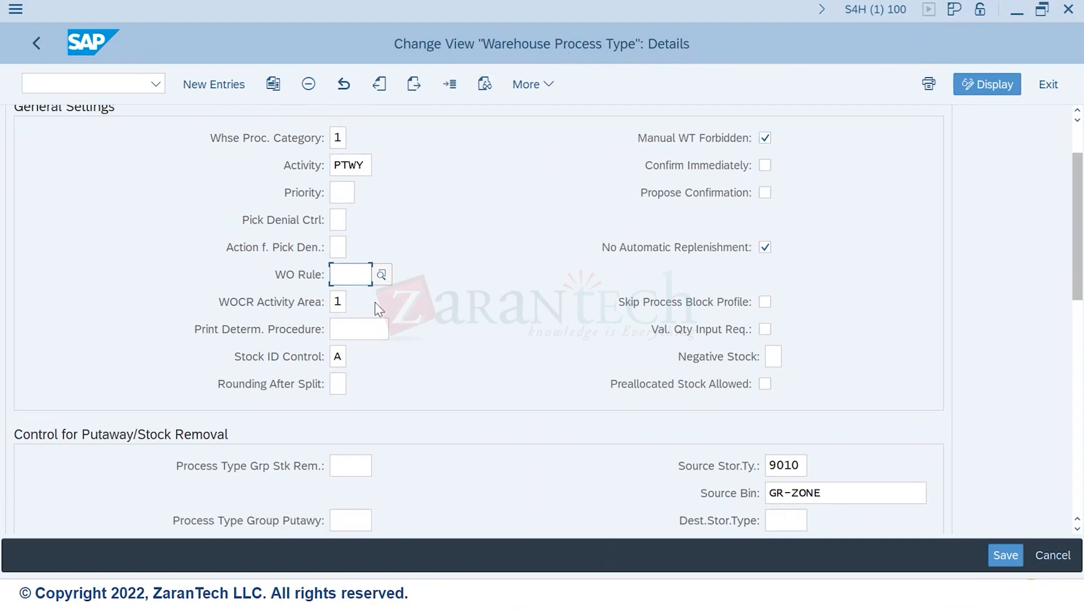
pyautogui.scroll(-1, 498, 349)
pyautogui.scroll(-3, 498, 349)
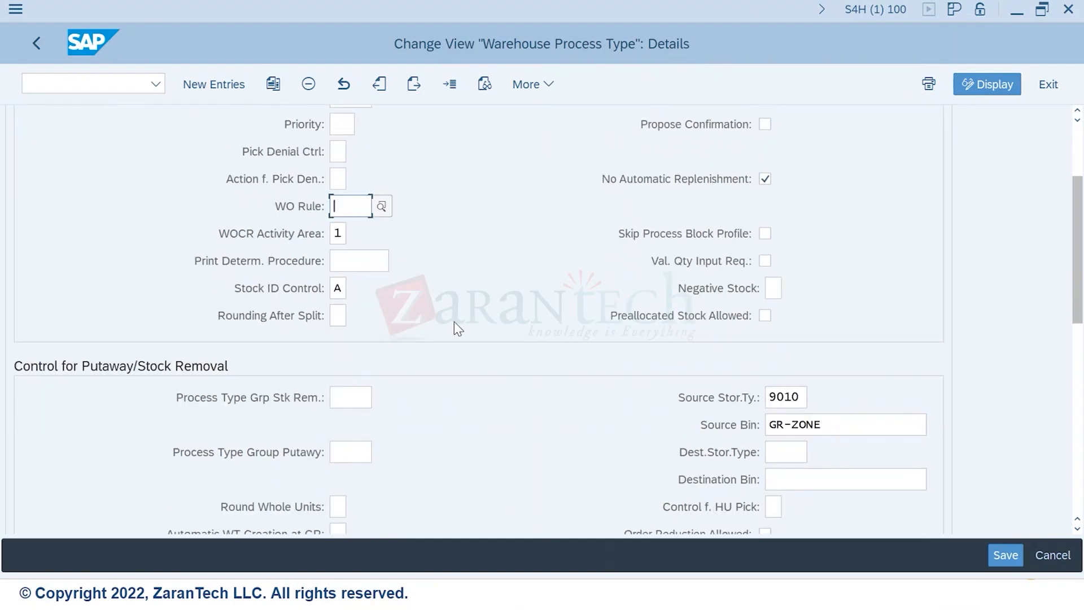
pyautogui.click(358, 261)
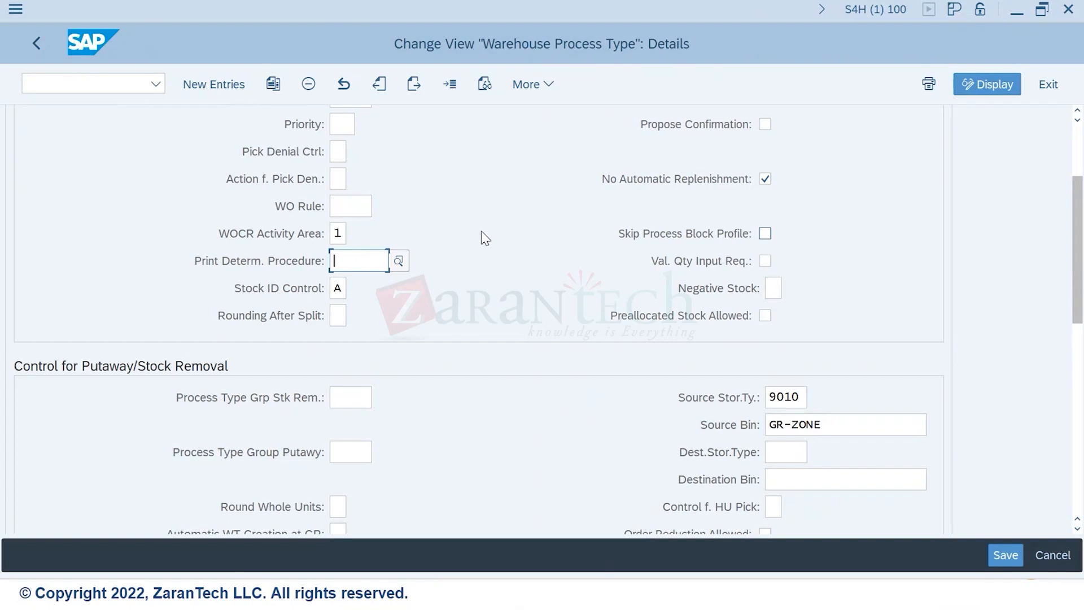
# Step: Examine the source and destination storage types and bins under Control for Putaway/Stock Removal
pyautogui.scroll(-3, 561, 269)
pyautogui.scroll(-2, 649, 326)
pyautogui.click(781, 244)
pyautogui.click(796, 266)
pyautogui.click(791, 244)
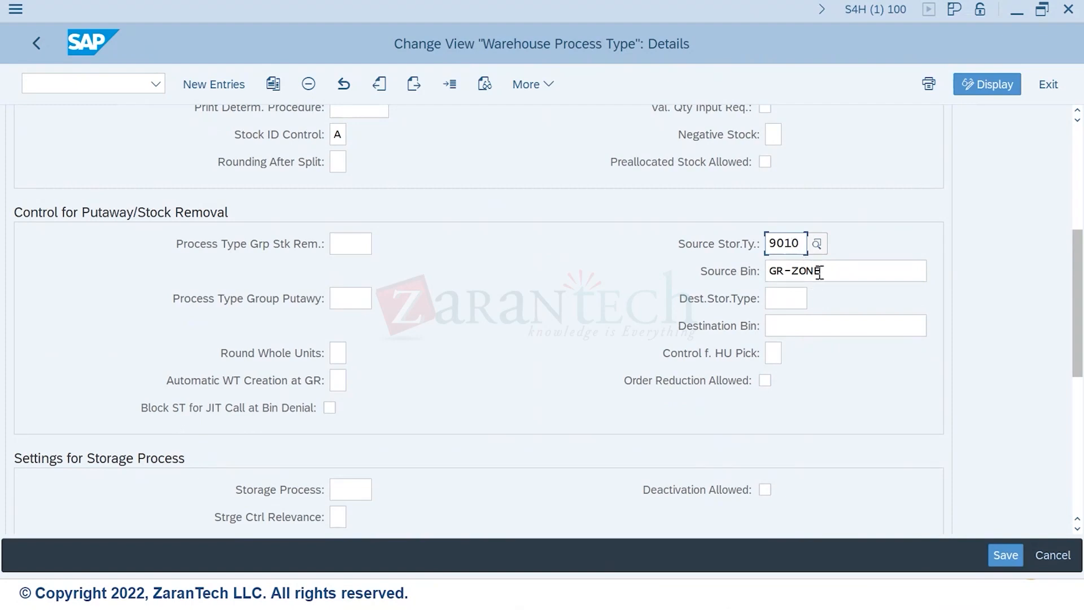
pyautogui.click(781, 304)
pyautogui.click(799, 330)
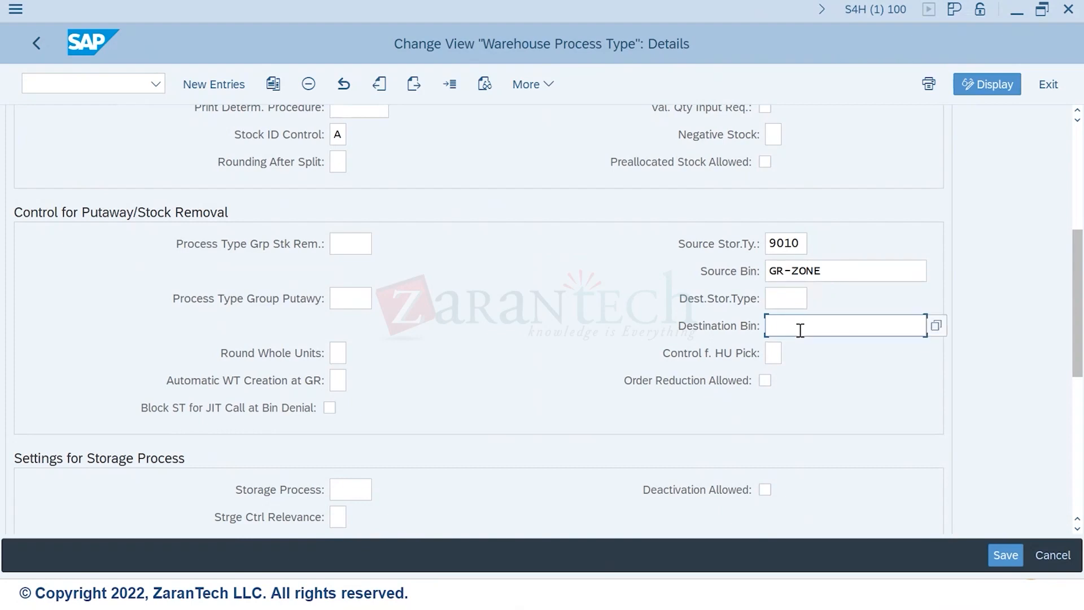
pyautogui.click(789, 297)
pyautogui.click(805, 326)
pyautogui.click(785, 248)
pyautogui.click(788, 265)
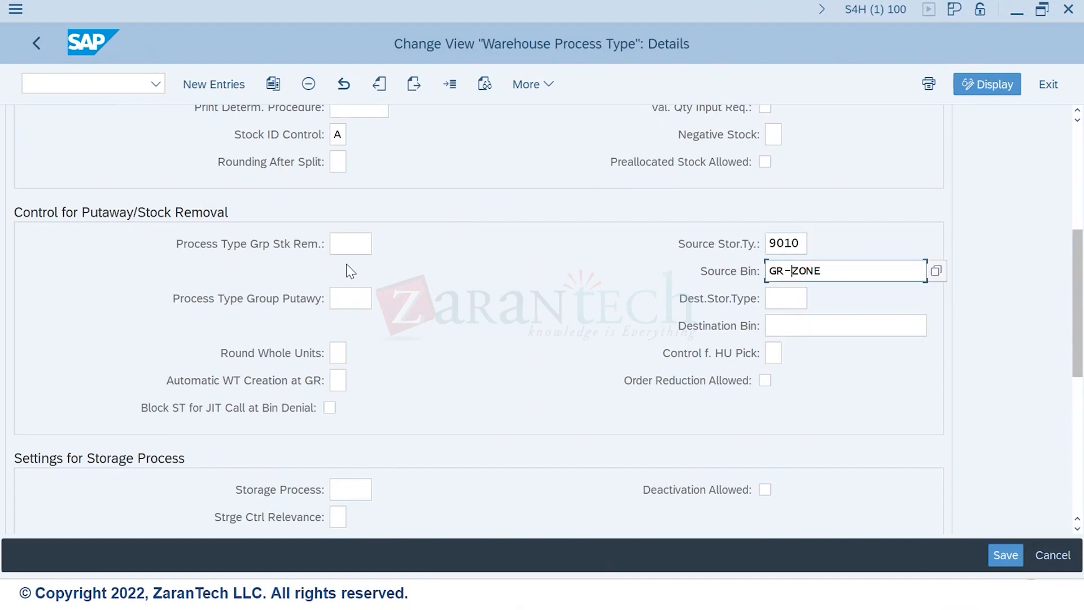
# Step: Check the process type's header again and compare it with its source storage type and source bin
pyautogui.scroll(5, 346, 269)
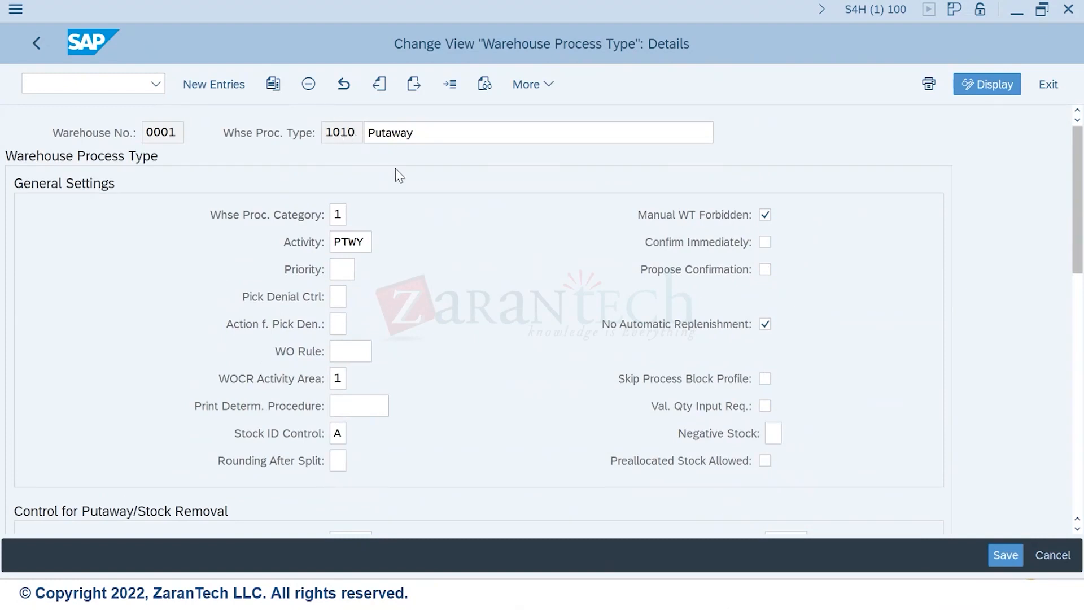
pyautogui.scroll(-1, 431, 397)
pyautogui.scroll(-3, 430, 396)
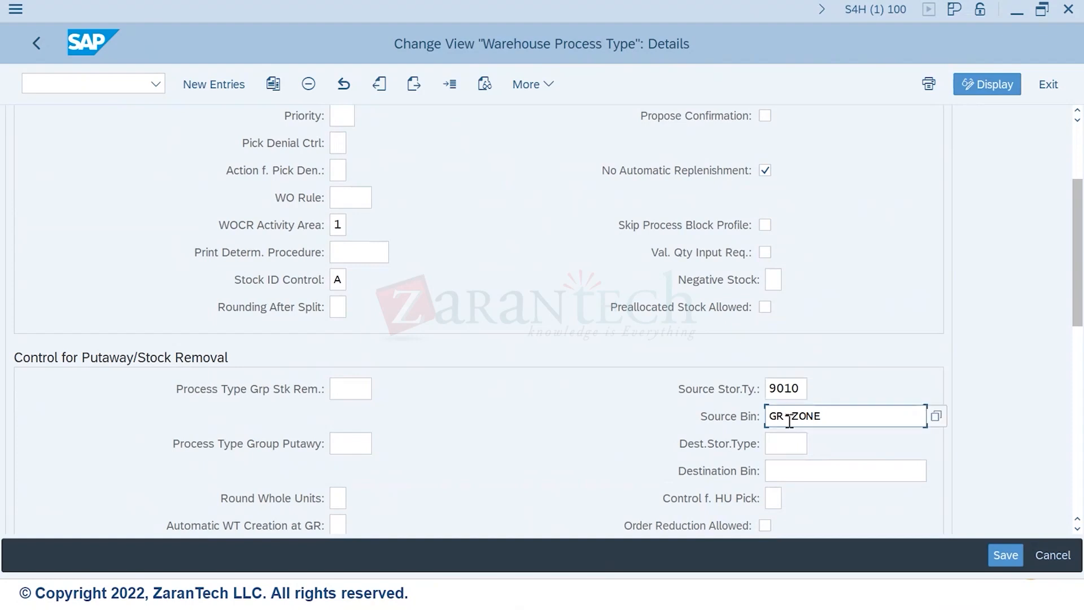
pyautogui.click(788, 389)
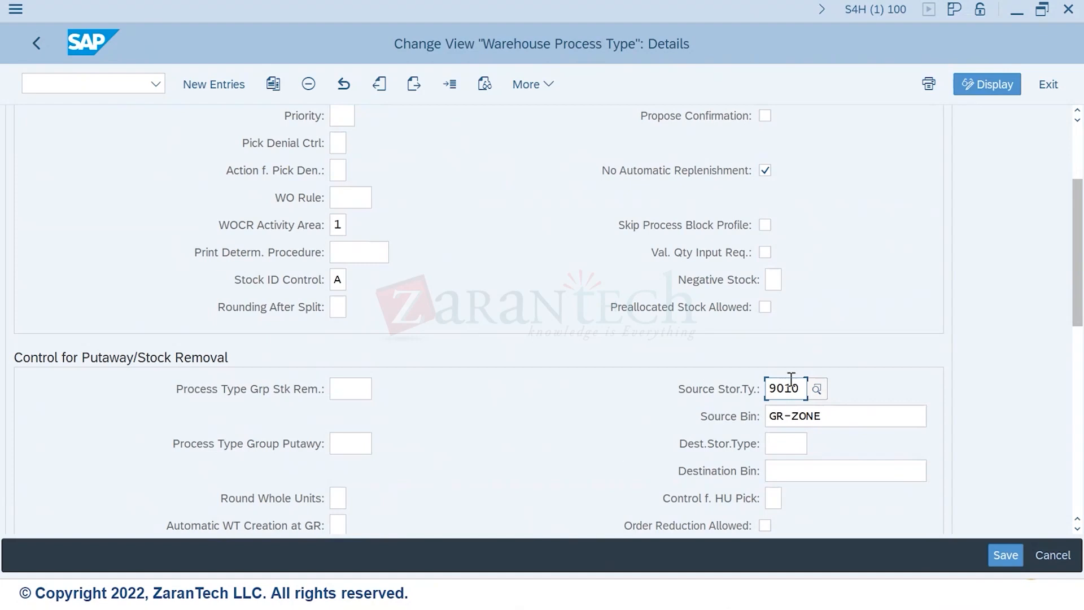
pyautogui.click(784, 418)
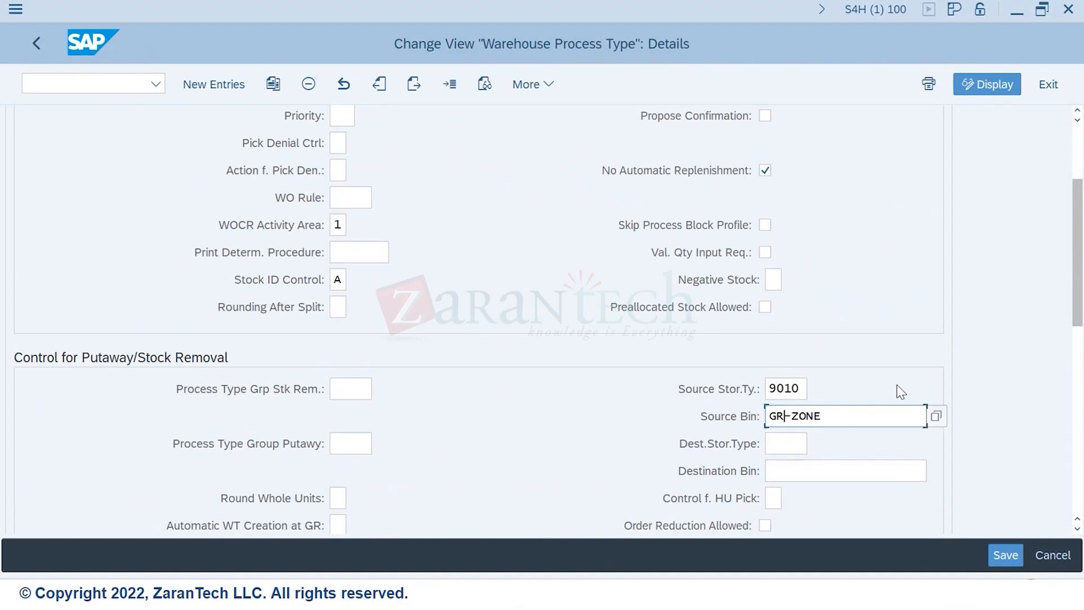
pyautogui.click(800, 388)
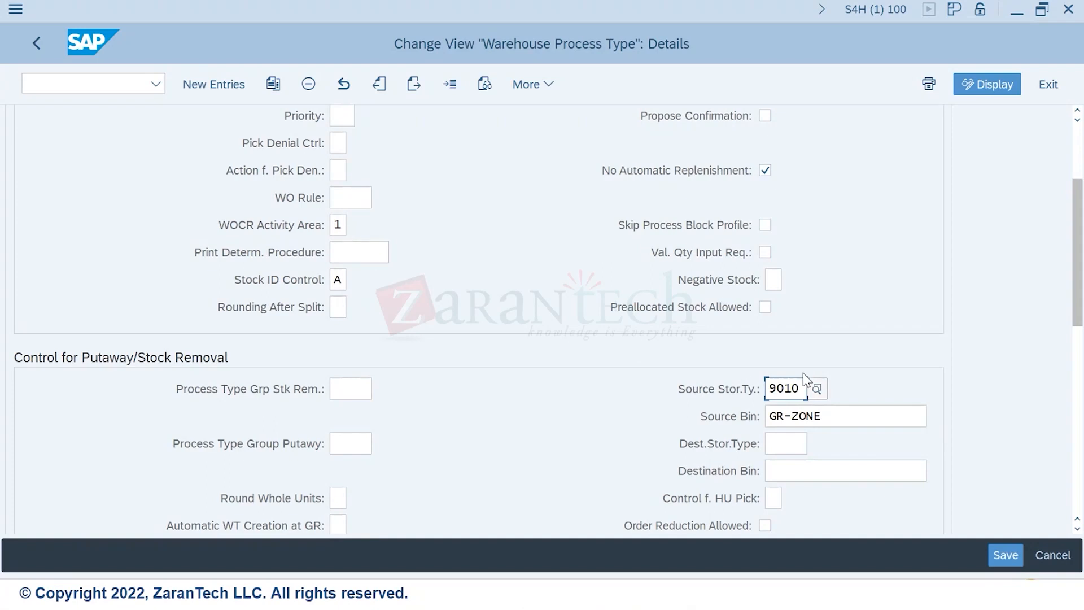
# Step: Examine the process type's settings for storage process, posting changes, production supply and warehouse requests
pyautogui.scroll(-2, 837, 415)
pyautogui.scroll(-2, 829, 414)
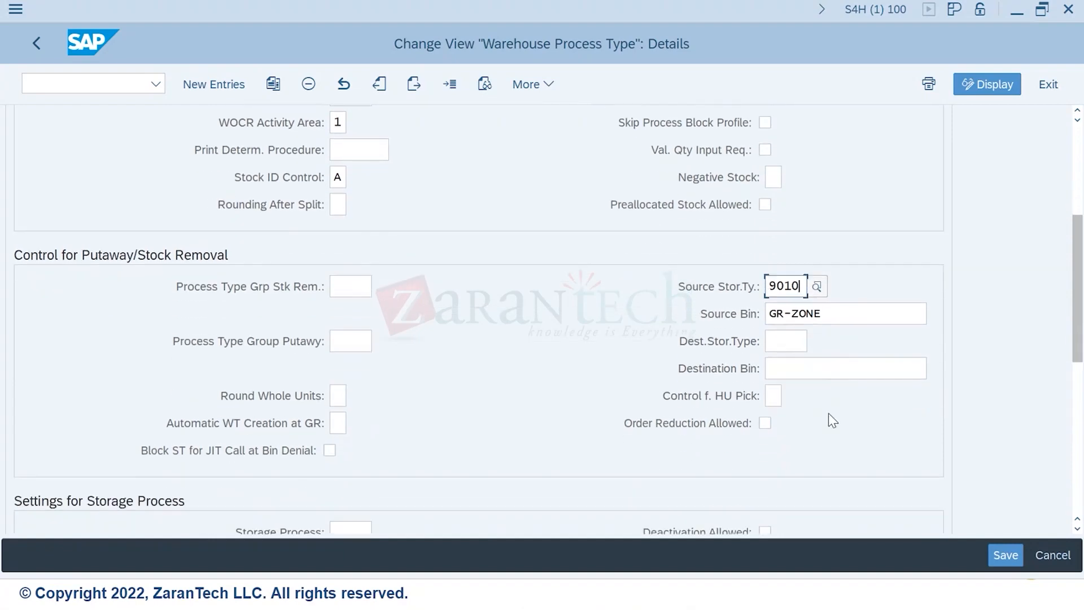
pyautogui.scroll(-3, 673, 343)
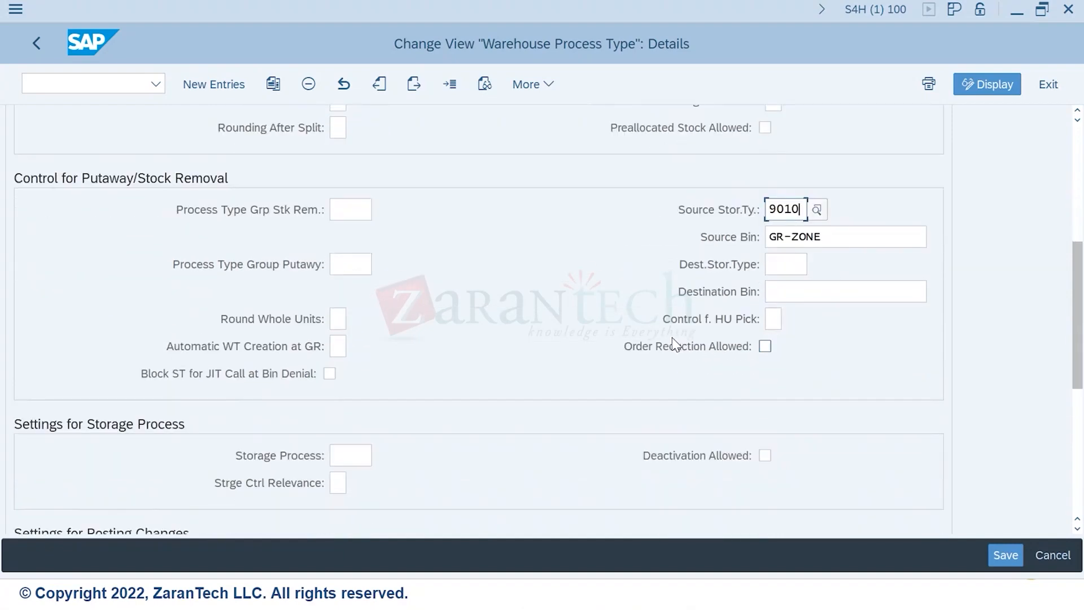
pyautogui.scroll(-4, 675, 338)
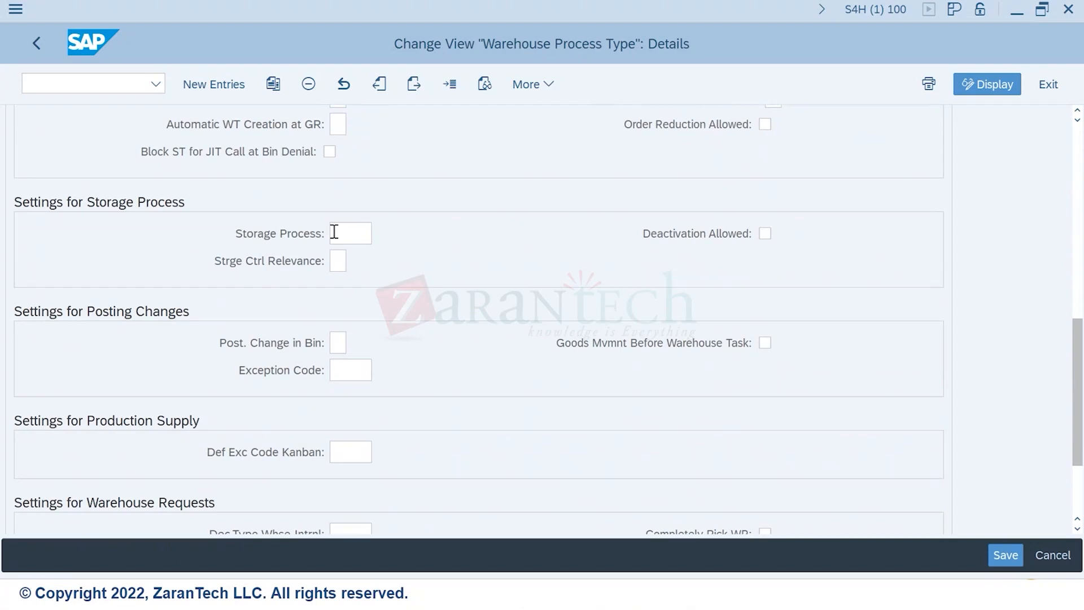
pyautogui.click(354, 235)
pyautogui.scroll(-3, 459, 275)
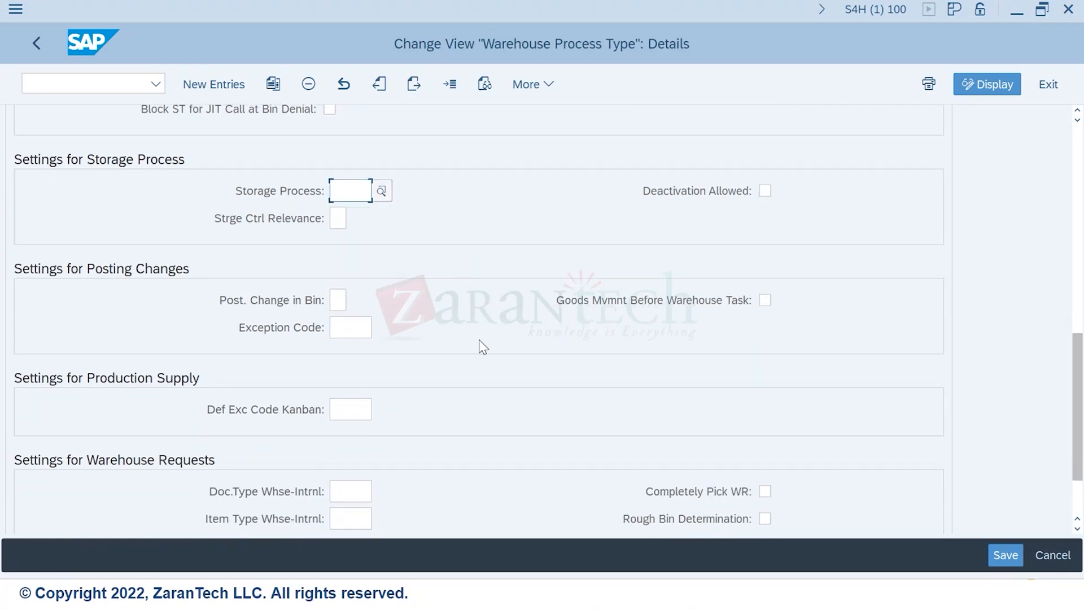
pyautogui.click(356, 280)
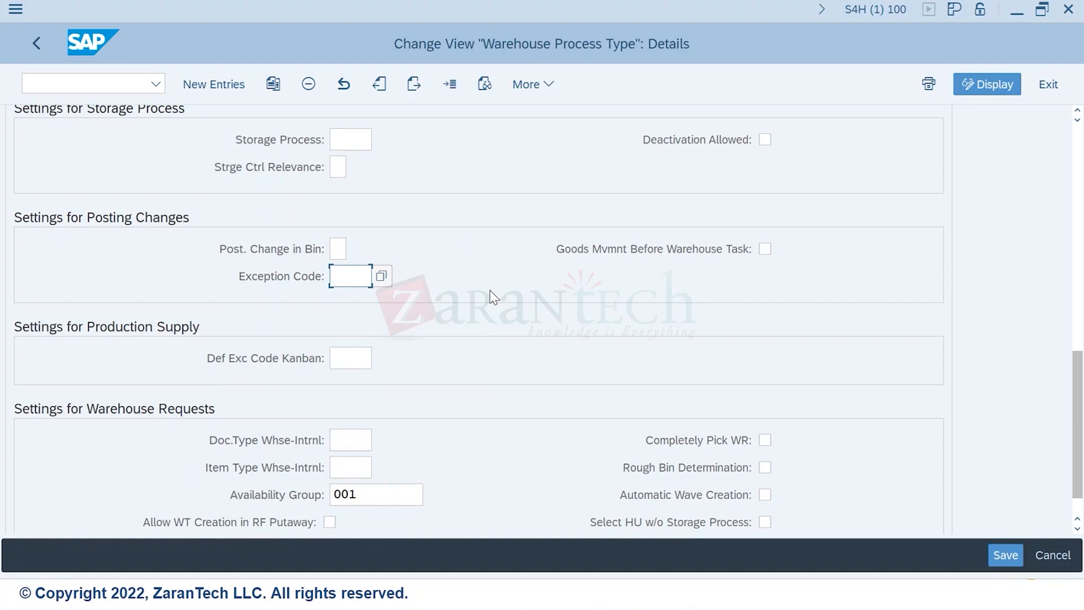
pyautogui.scroll(-1, 491, 297)
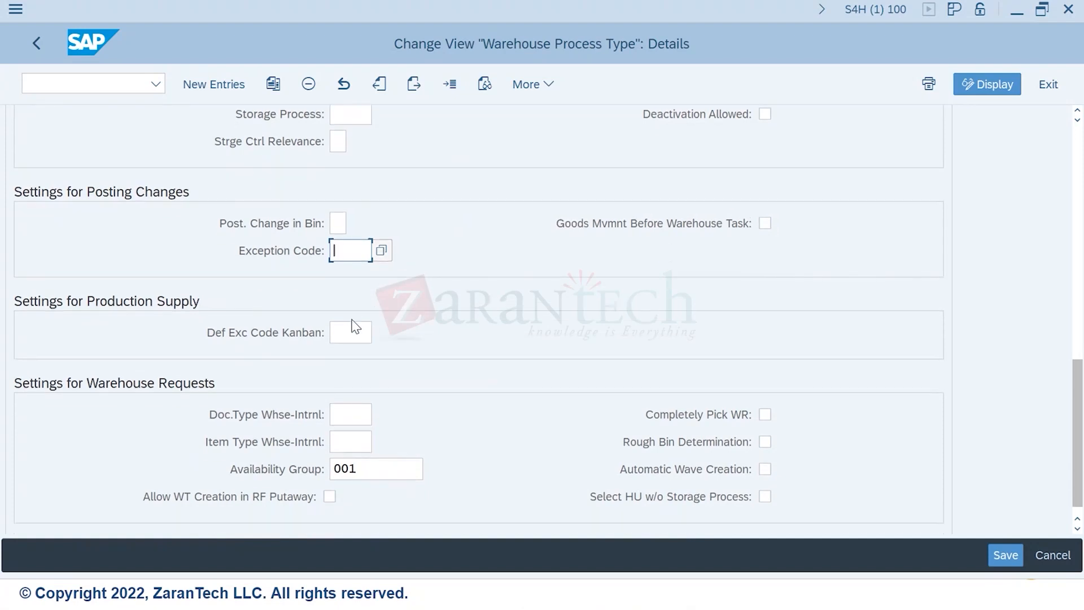
pyautogui.scroll(-1, 389, 378)
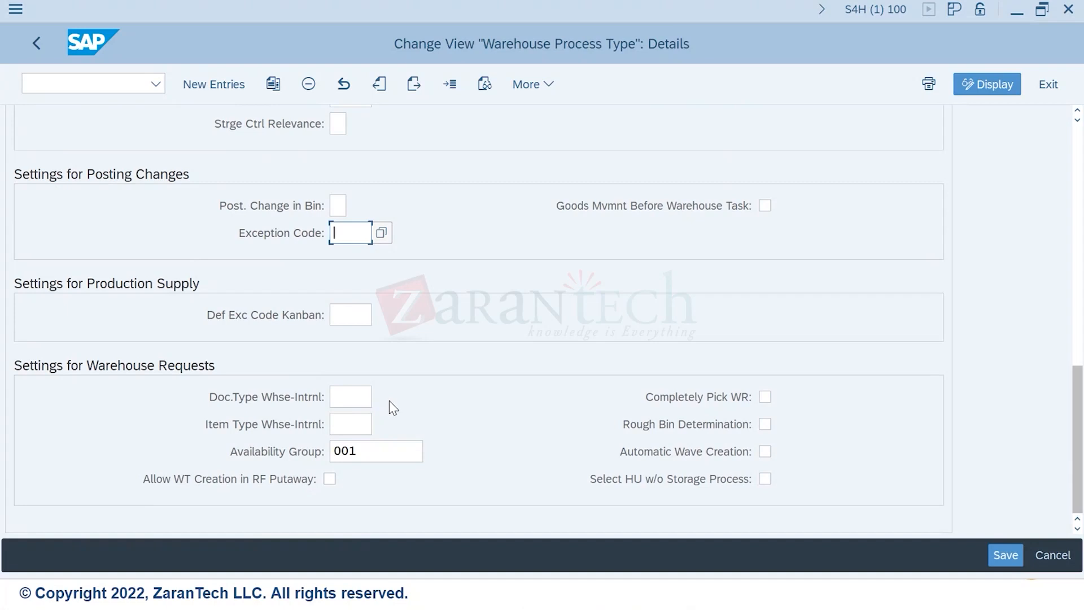
# Step: Inspect the Availability Group under Settings for Warehouse Requests and return to the General Settings
pyautogui.click(368, 451)
pyautogui.moveTo(368, 451); pyautogui.dragTo(305, 445)
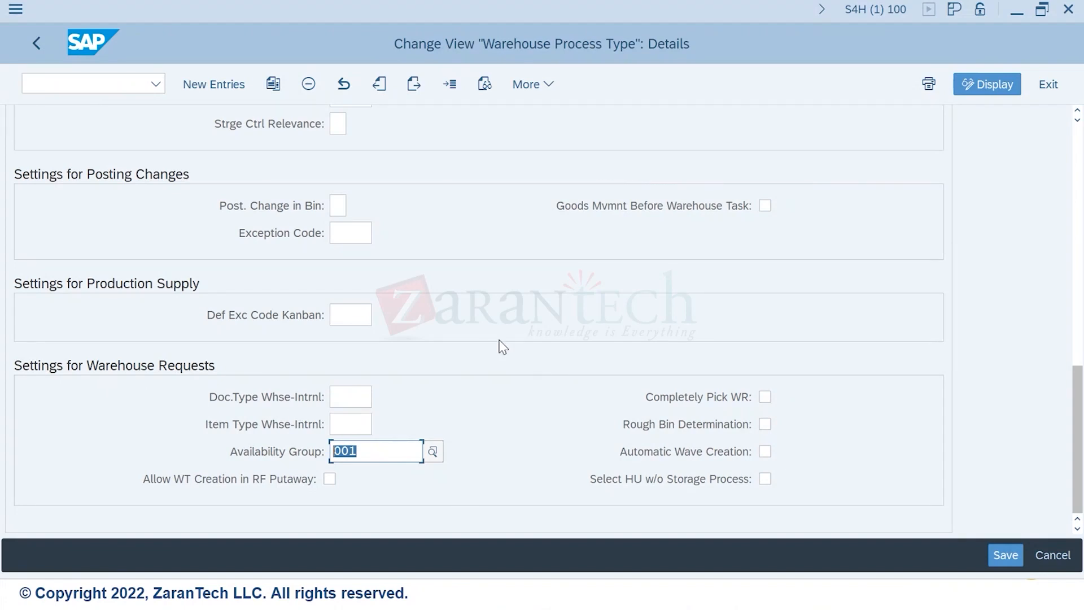
pyautogui.scroll(1, 496, 338)
pyautogui.scroll(8, 496, 338)
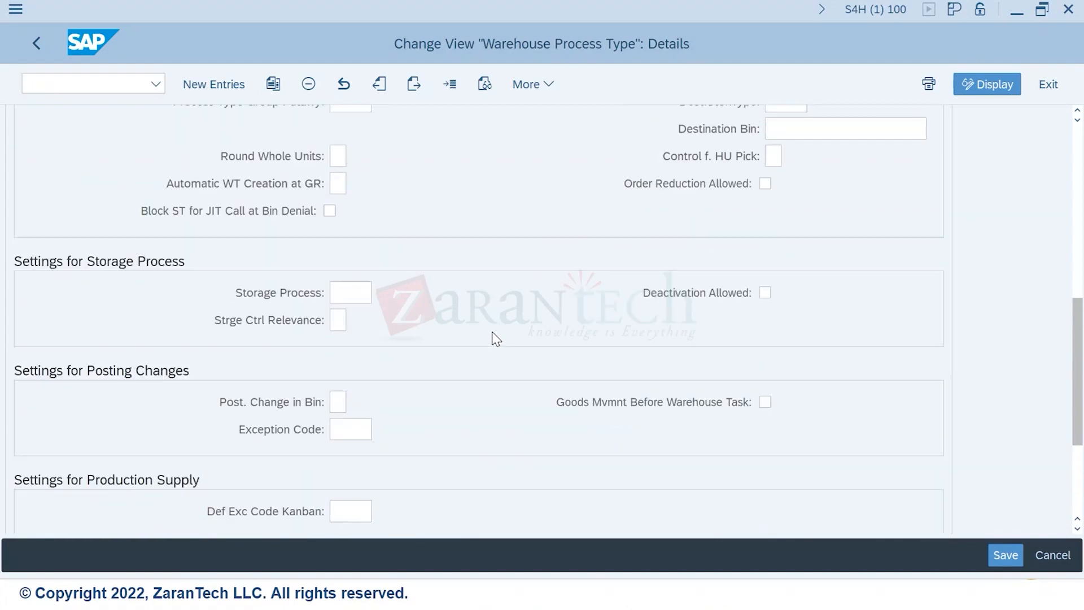
pyautogui.scroll(5, 495, 339)
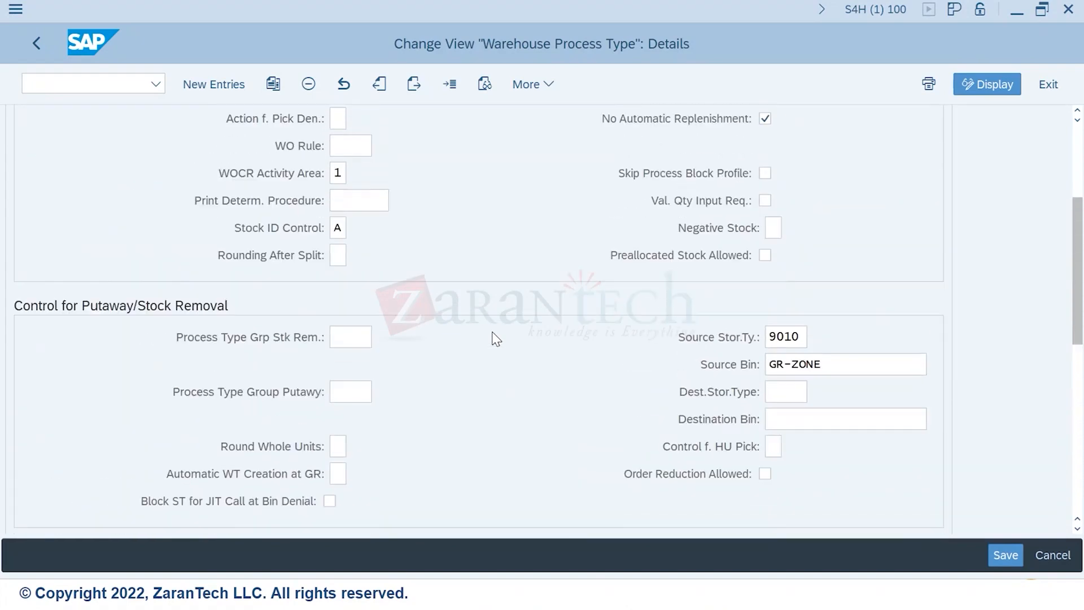
pyautogui.scroll(3, 496, 339)
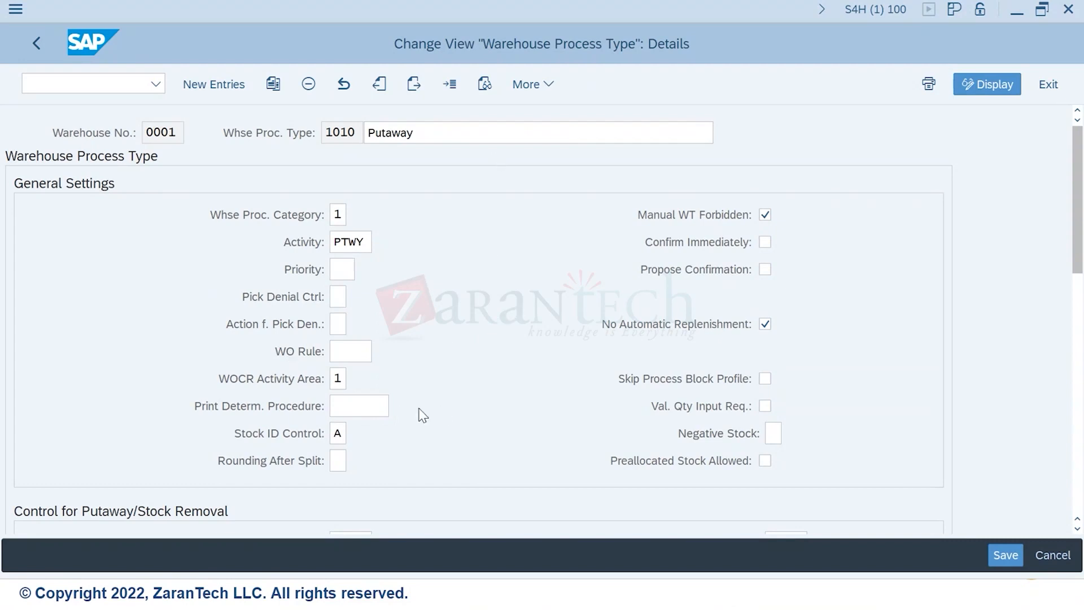
# Step: Review all of process type 1010's settings again, from General Settings down to Warehouse Requests, and return to the Putaway description
pyautogui.scroll(-5, 513, 377)
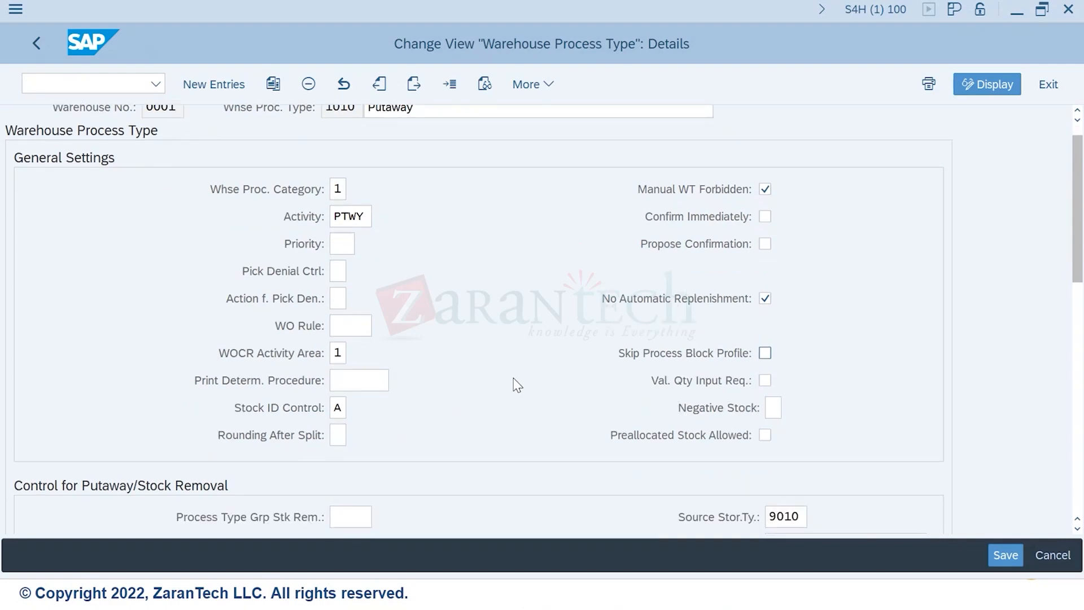
pyautogui.scroll(-10, 516, 381)
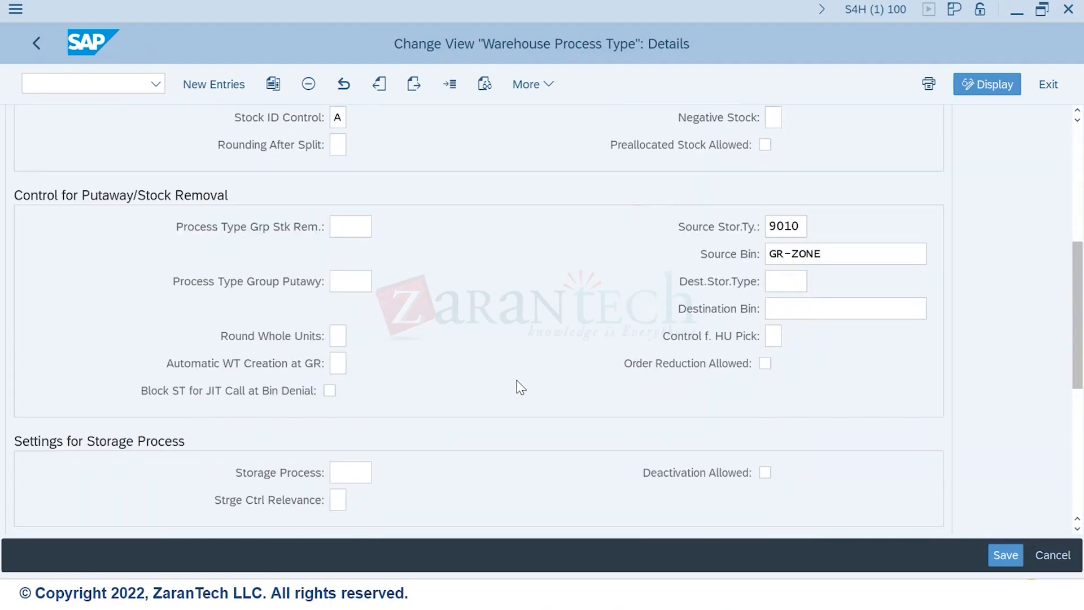
pyautogui.scroll(-4, 525, 395)
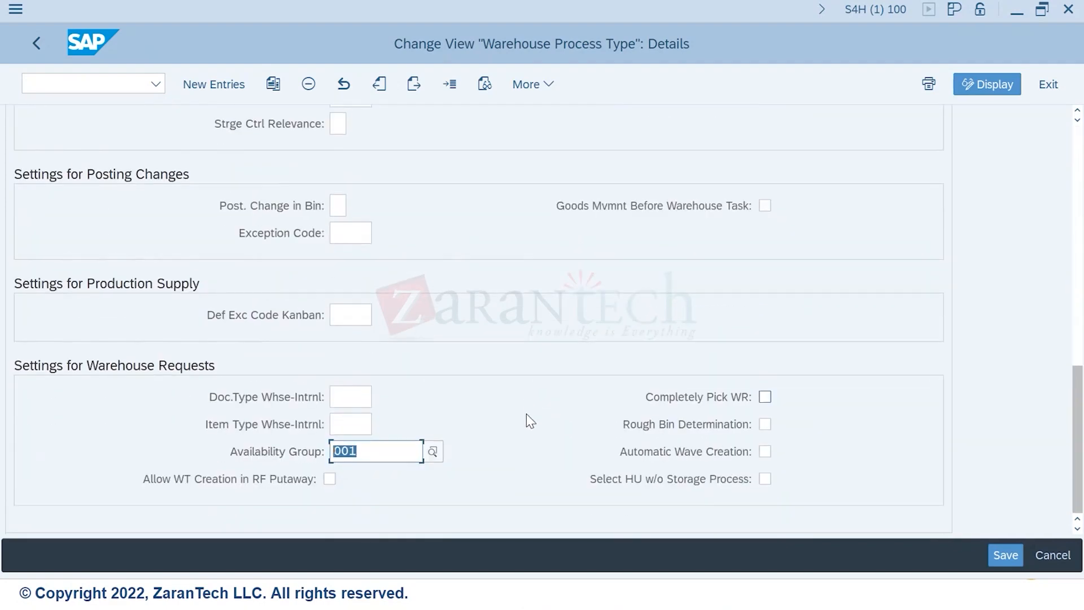
pyautogui.scroll(1, 523, 412)
pyautogui.scroll(8, 521, 412)
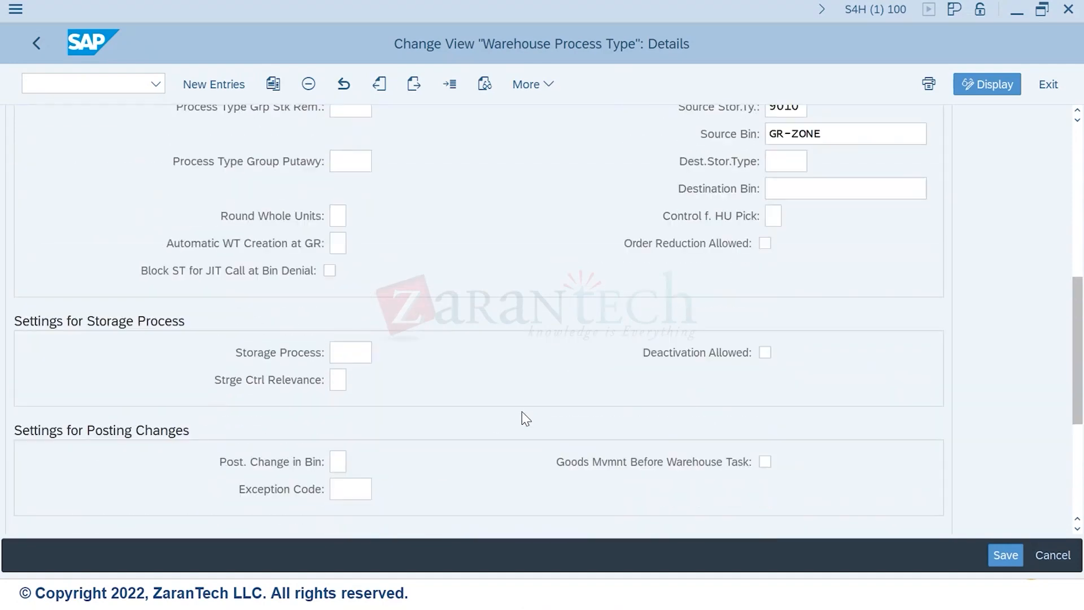
pyautogui.scroll(8, 520, 285)
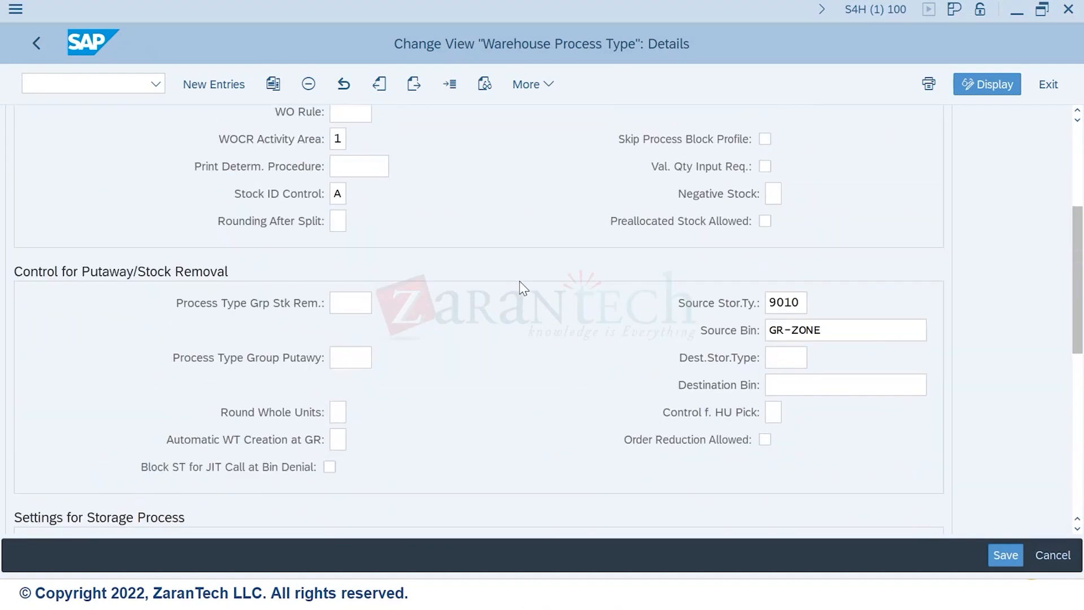
pyautogui.scroll(2, 519, 281)
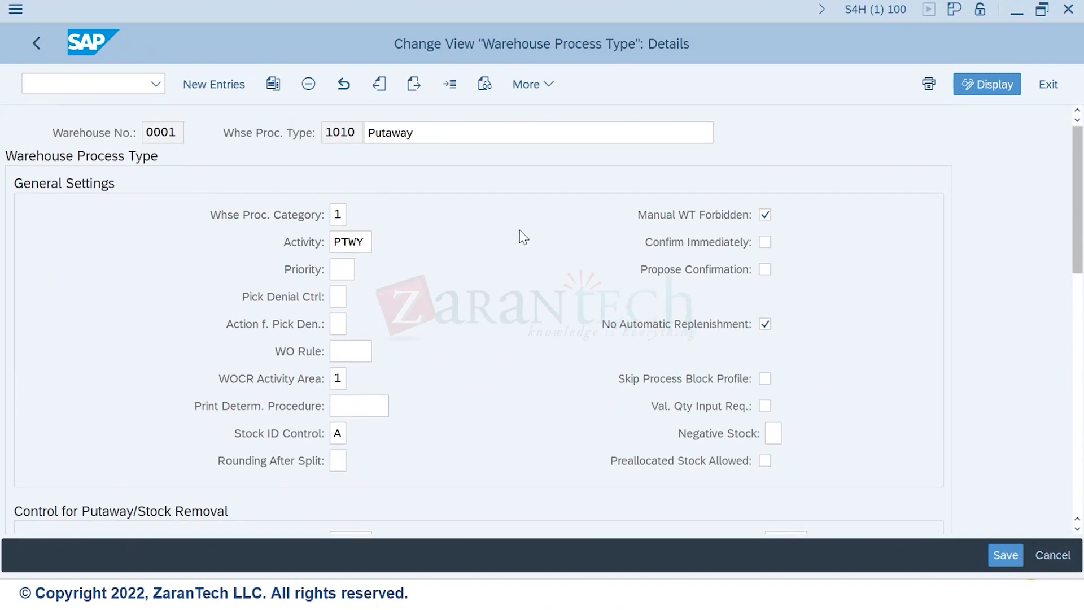
pyautogui.click(418, 133)
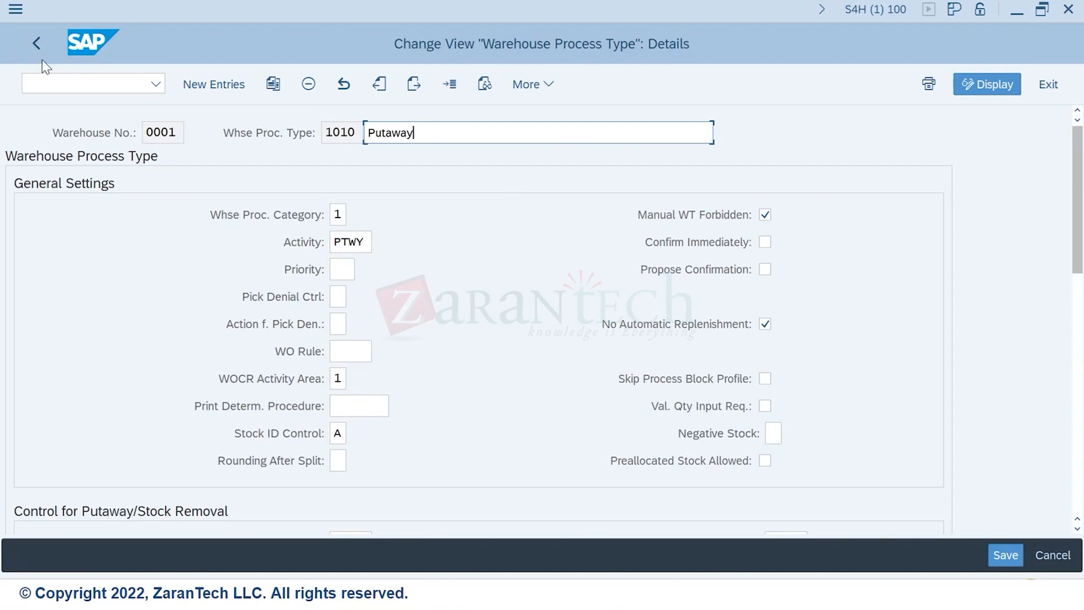
# Step: Leave the process type views, open Define Control Indicators for Determining Warehouse Process Types, and inspect indicators Y1 and Y2 of warehouse 1710
pyautogui.click(38, 43)
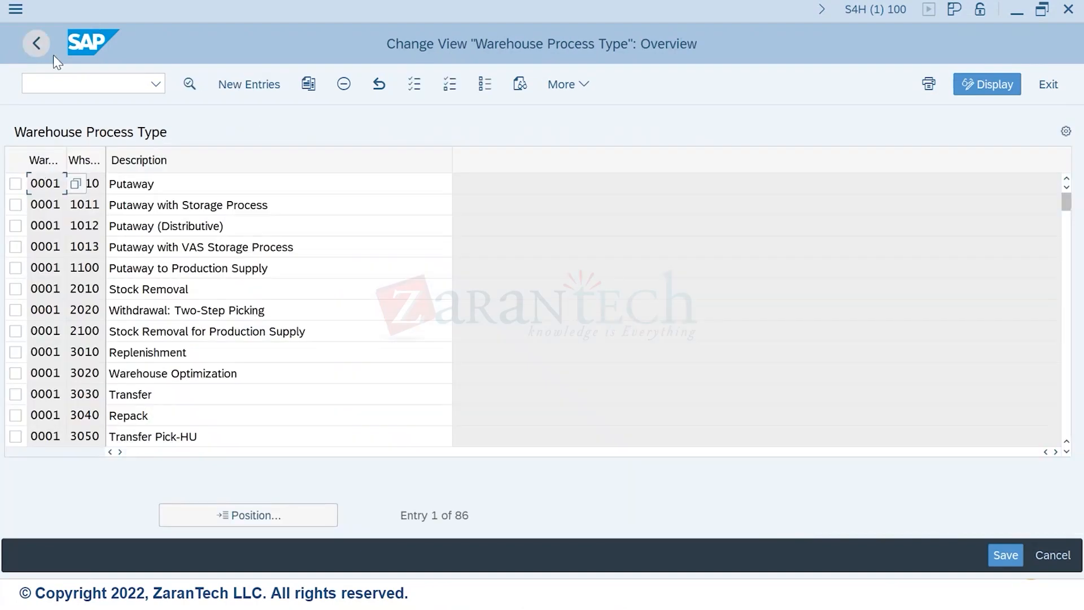
pyautogui.click(38, 45)
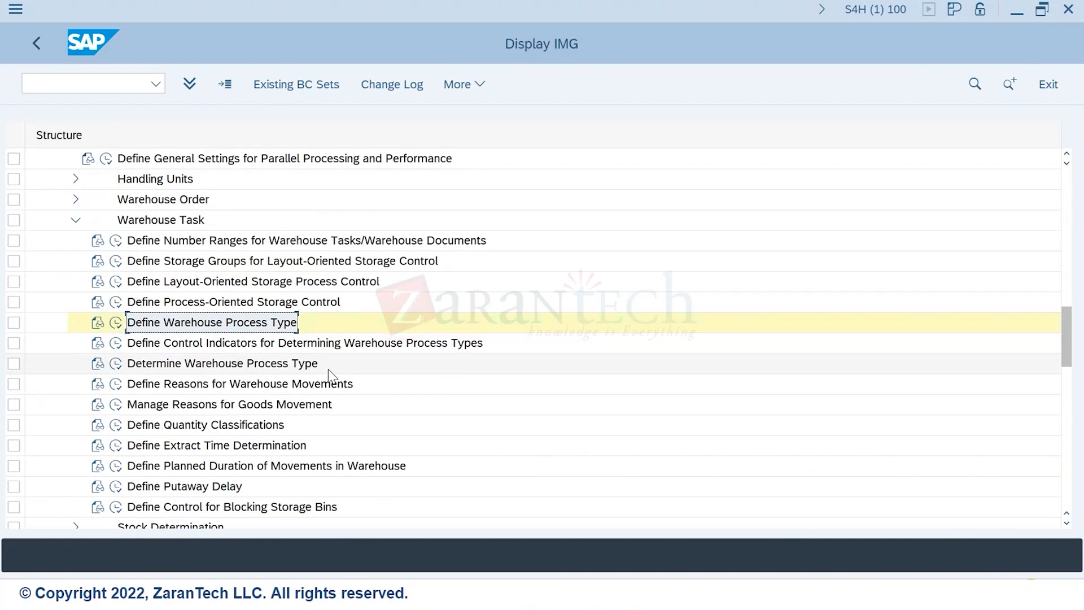
pyautogui.click(115, 345)
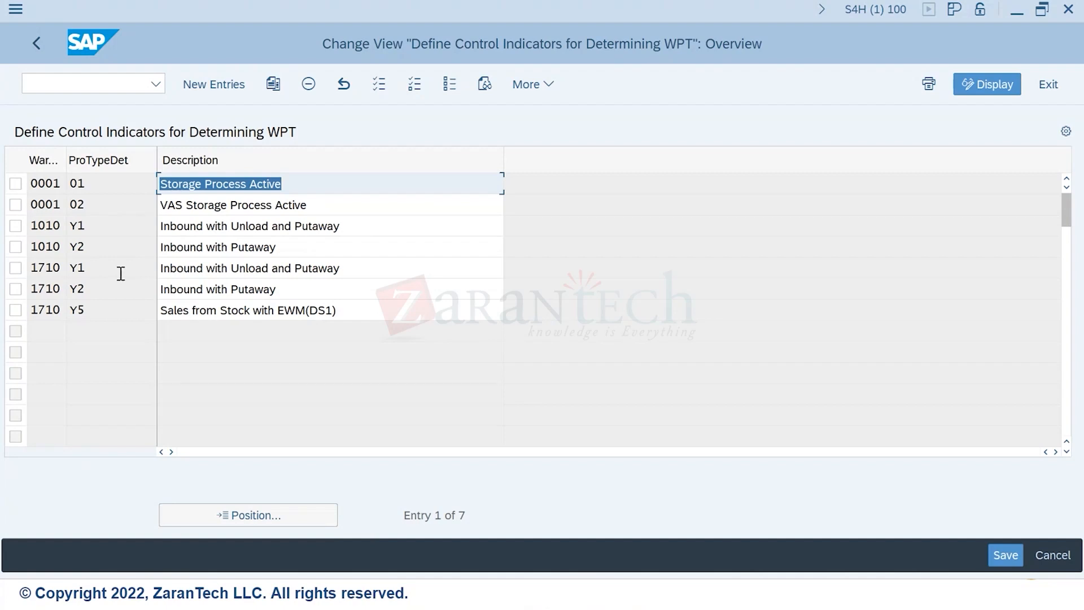
pyautogui.moveTo(100, 269); pyautogui.dragTo(72, 269)
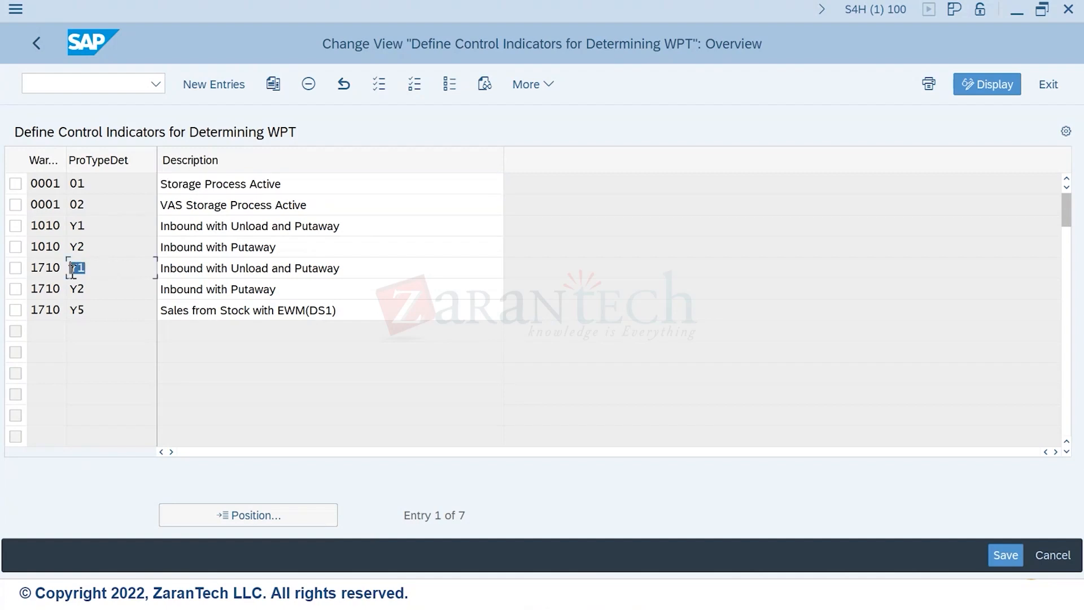
pyautogui.click(110, 268)
pyautogui.click(89, 286)
pyautogui.click(110, 269)
# Step: Open warehouse product maintenance in a new session and display product EWMS4-40 for warehouse 1710 and party entitled to dispose BP1710
pyautogui.click(74, 83)
pyautogui.write('/o/sc')
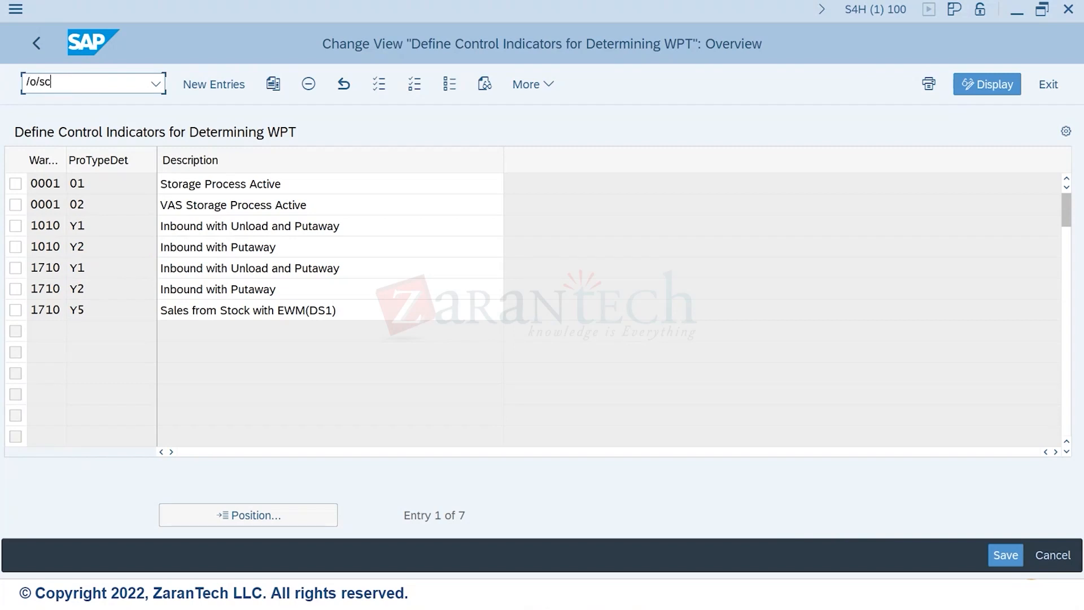
pyautogui.write('wm/mon')
pyautogui.press('Return')
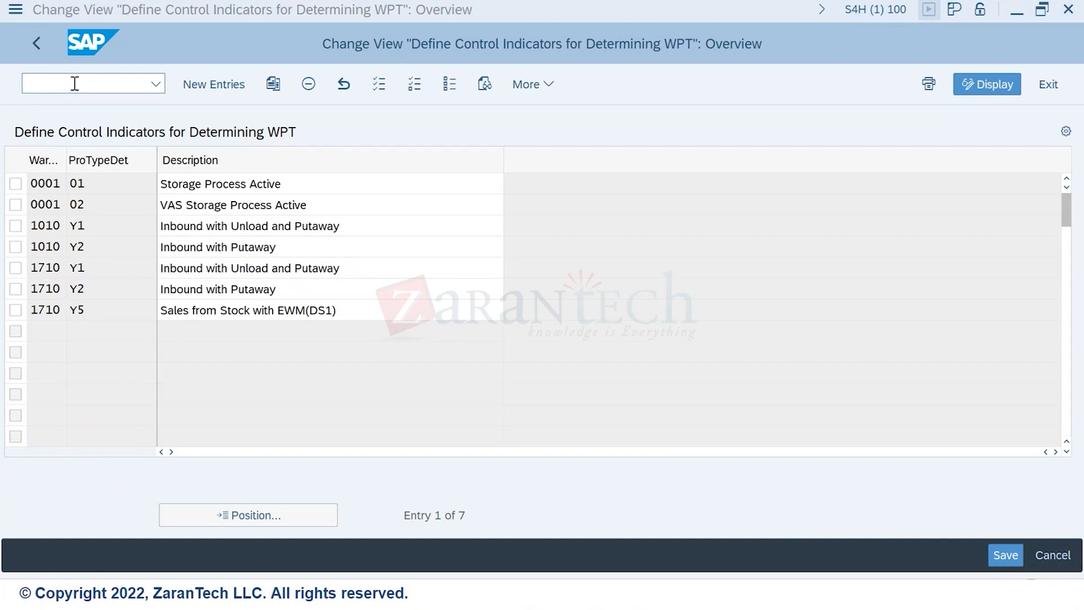
pyautogui.click(309, 131)
pyautogui.click(316, 153)
pyautogui.click(86, 297)
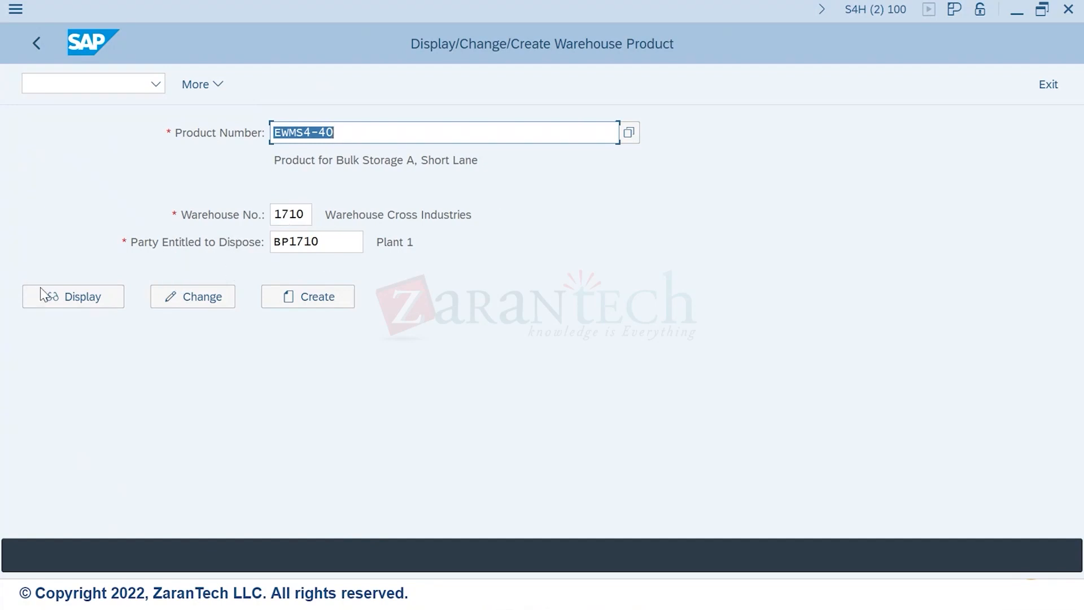
pyautogui.click(84, 302)
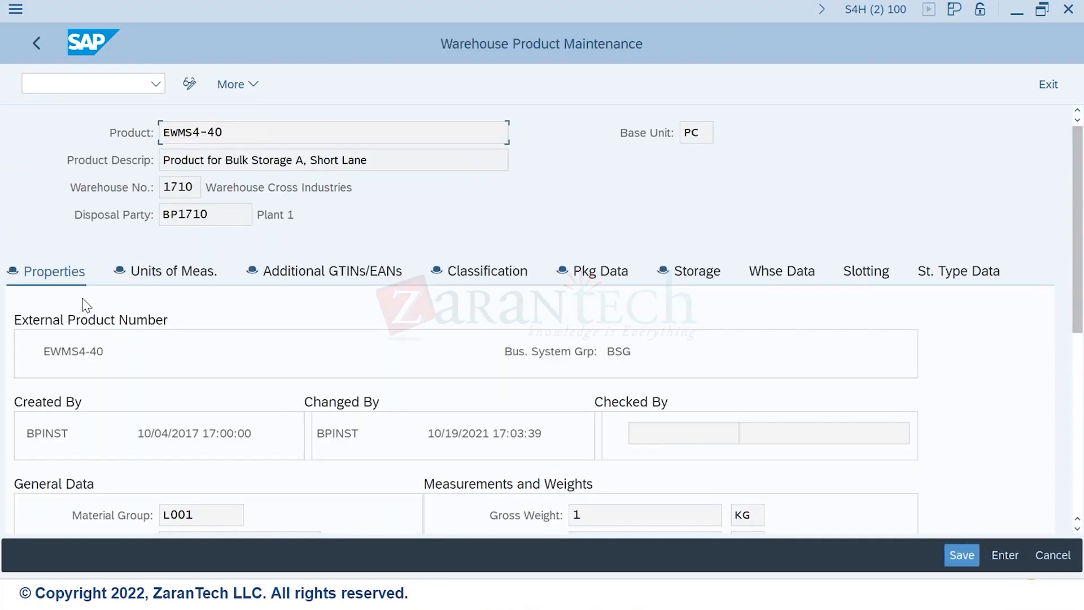
# Step: Inspect the process type determination indicator in the product's warehouse data
pyautogui.click(780, 280)
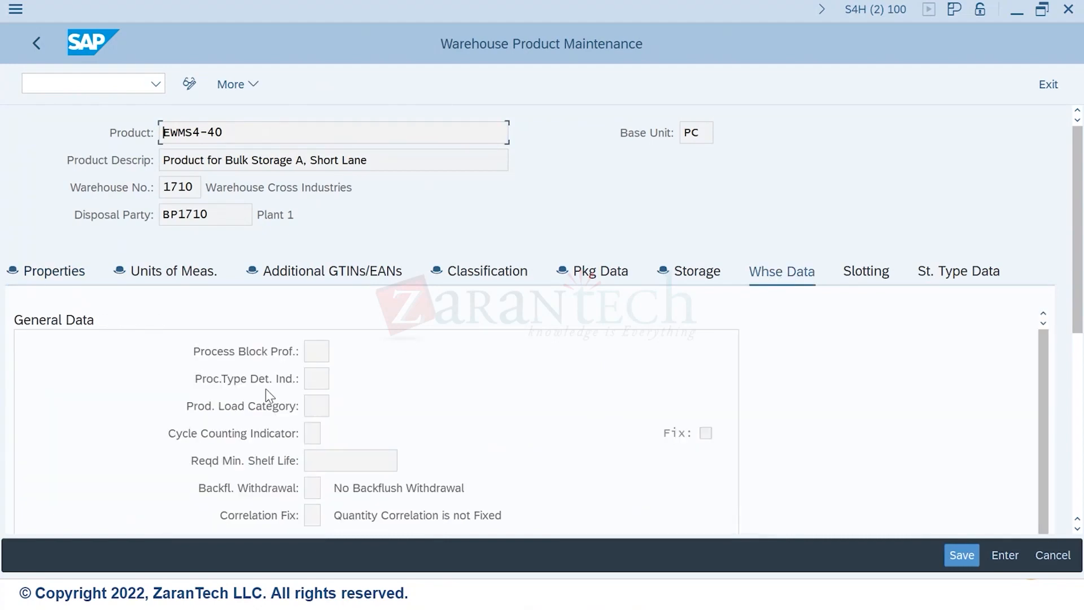
pyautogui.scroll(-5, 334, 393)
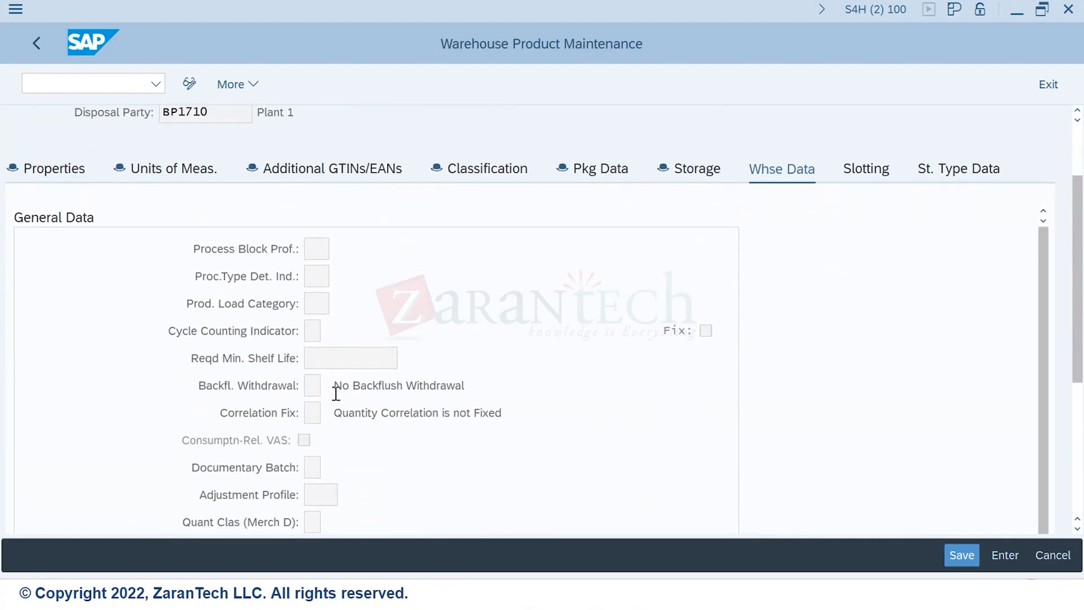
pyautogui.scroll(-2, 336, 393)
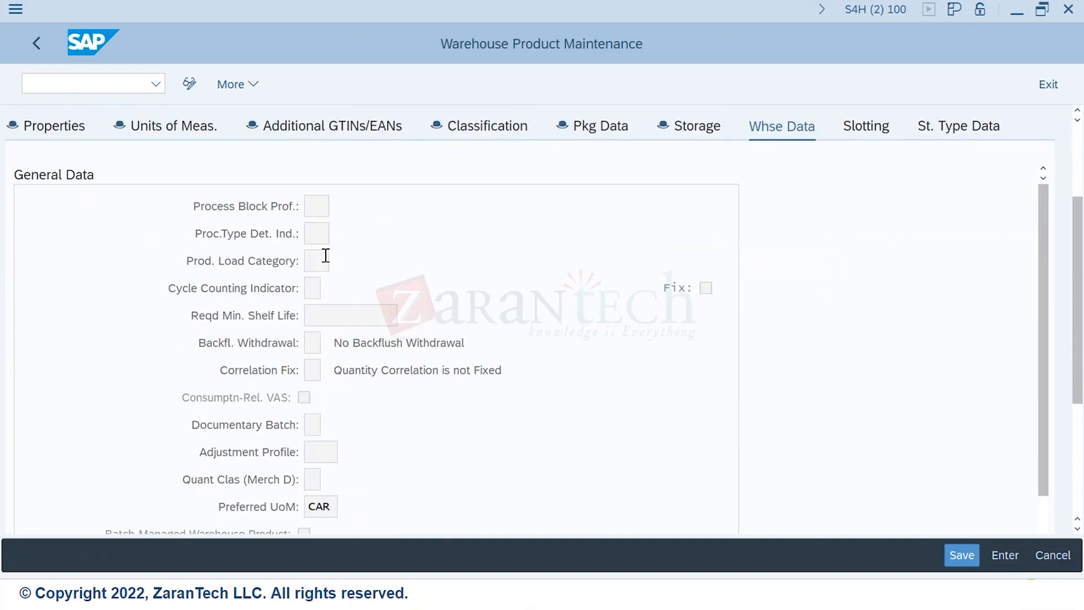
pyautogui.scroll(-1, 326, 255)
pyautogui.click(314, 208)
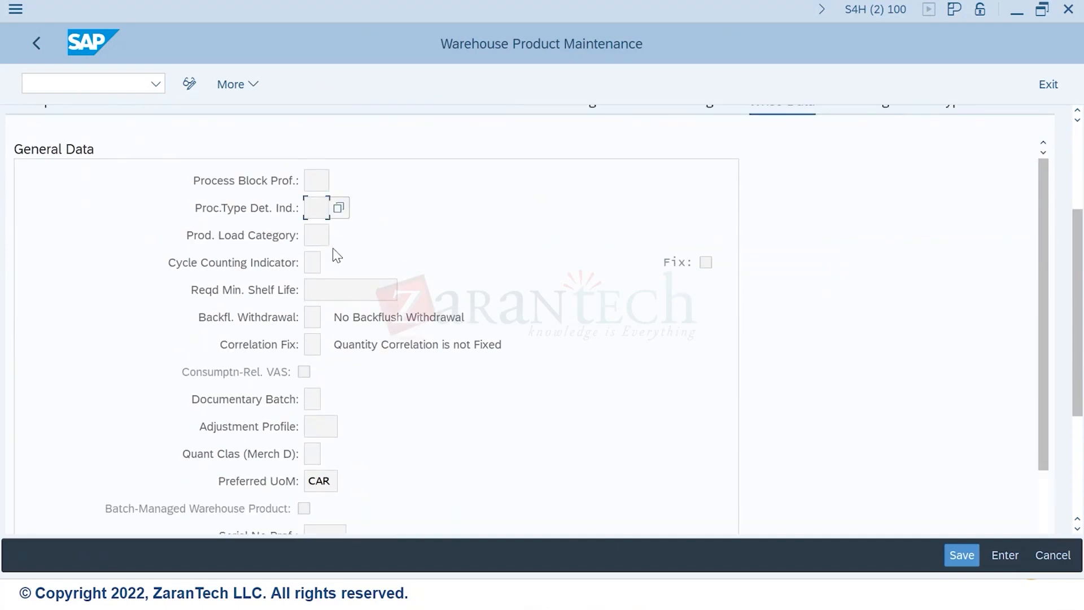
pyautogui.scroll(1, 334, 252)
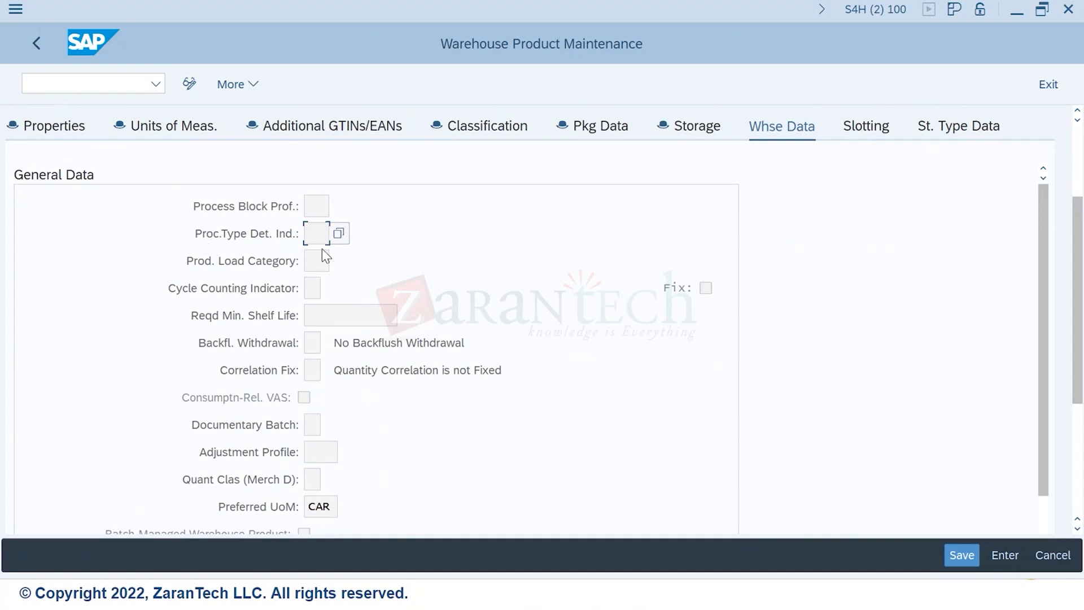
# Step: Compare the customized control indicators with the possible values for the product's process type determination indicator, and close the value list
pyautogui.hotkey('alt', 'Tab')
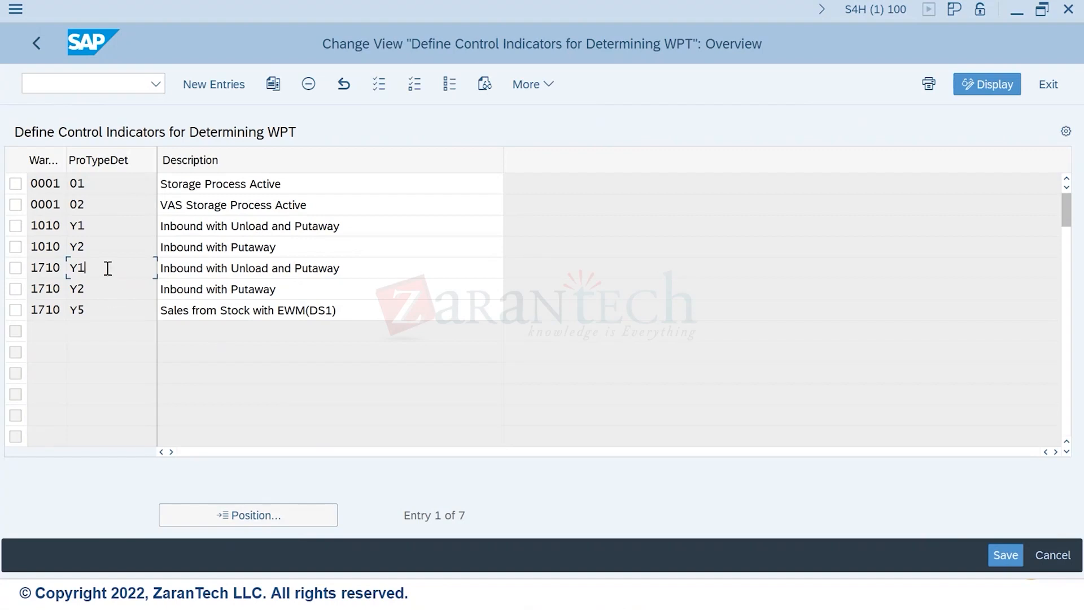
pyautogui.hotkey('alt', 'Tab')
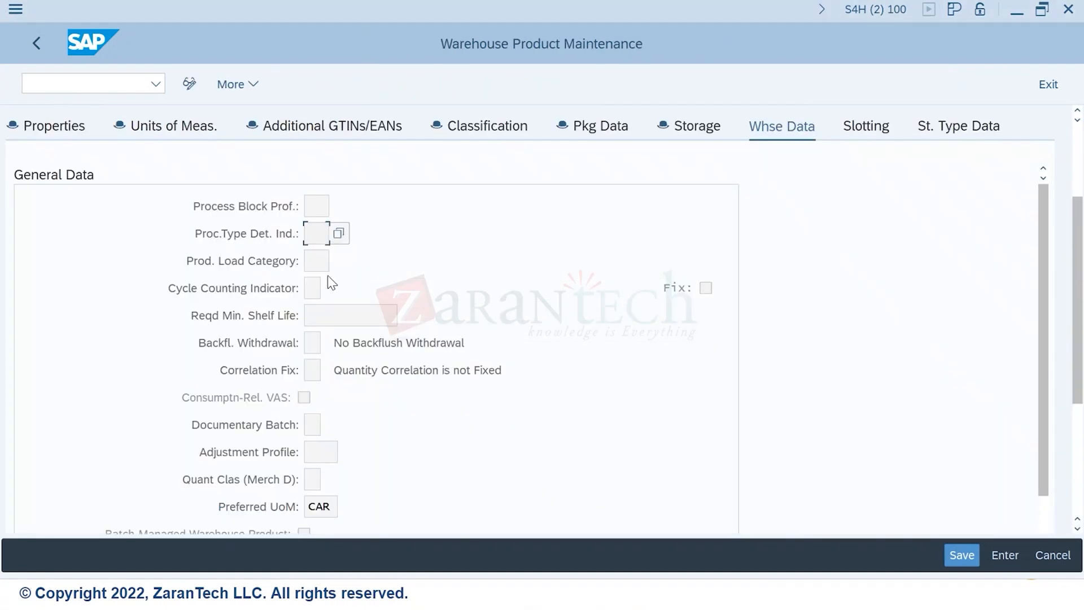
pyautogui.click(338, 233)
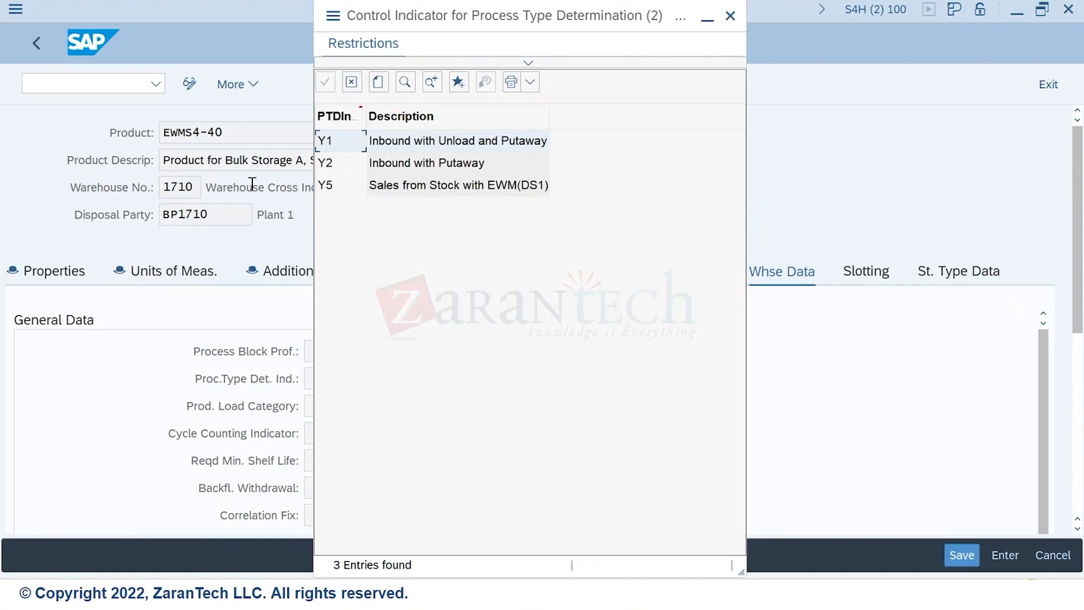
pyautogui.click(730, 16)
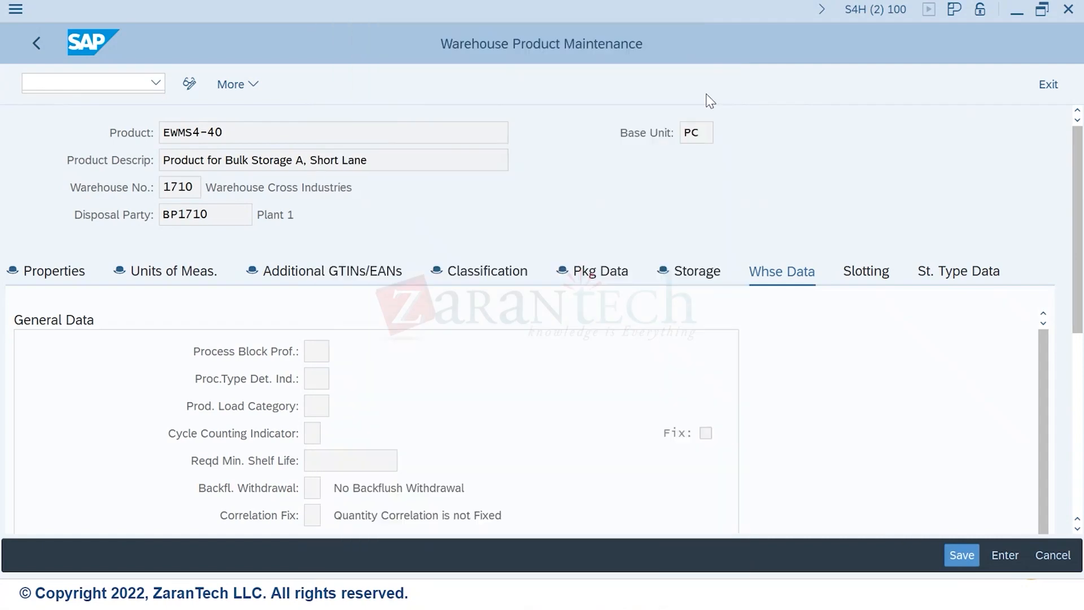
# Step: Return to the customizing session, leave the control indicators view, and open Determine Warehouse Process Type
pyautogui.hotkey('alt', 'Tab')
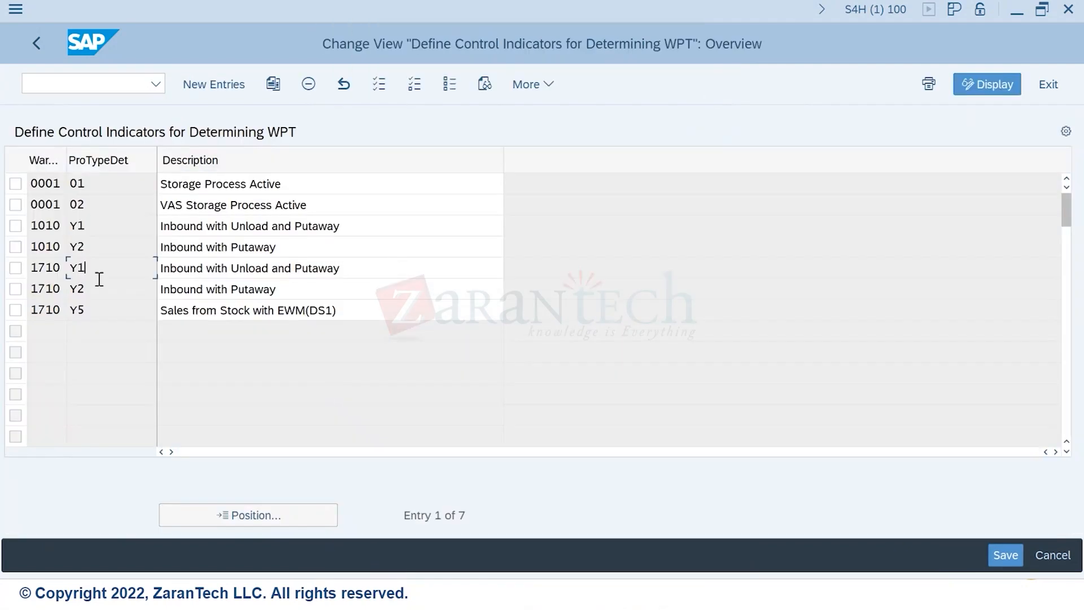
pyautogui.moveTo(111, 273); pyautogui.dragTo(24, 285)
pyautogui.click(34, 43)
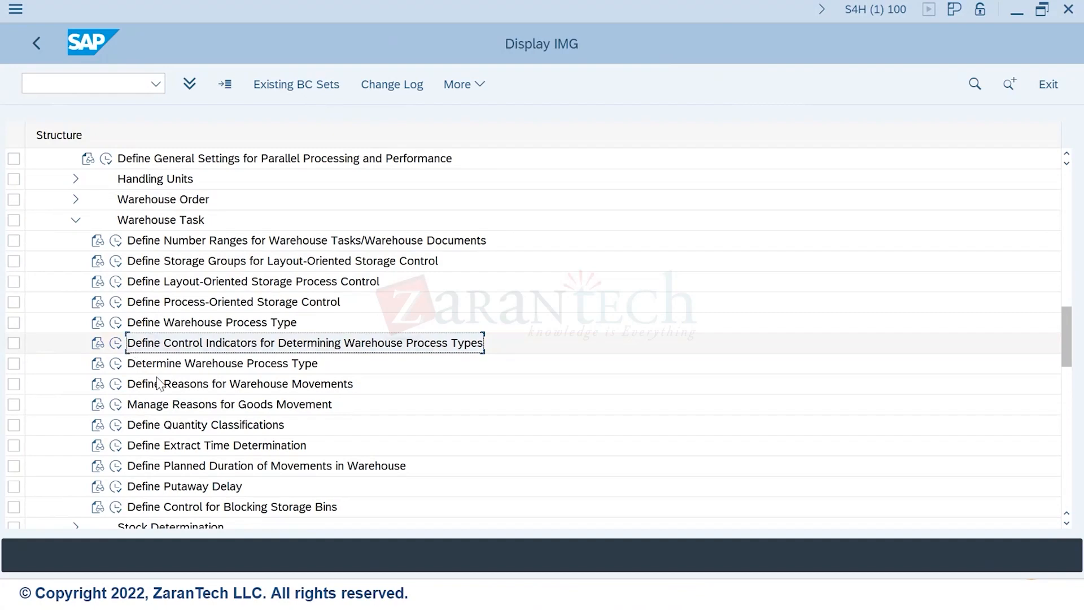
pyautogui.click(114, 364)
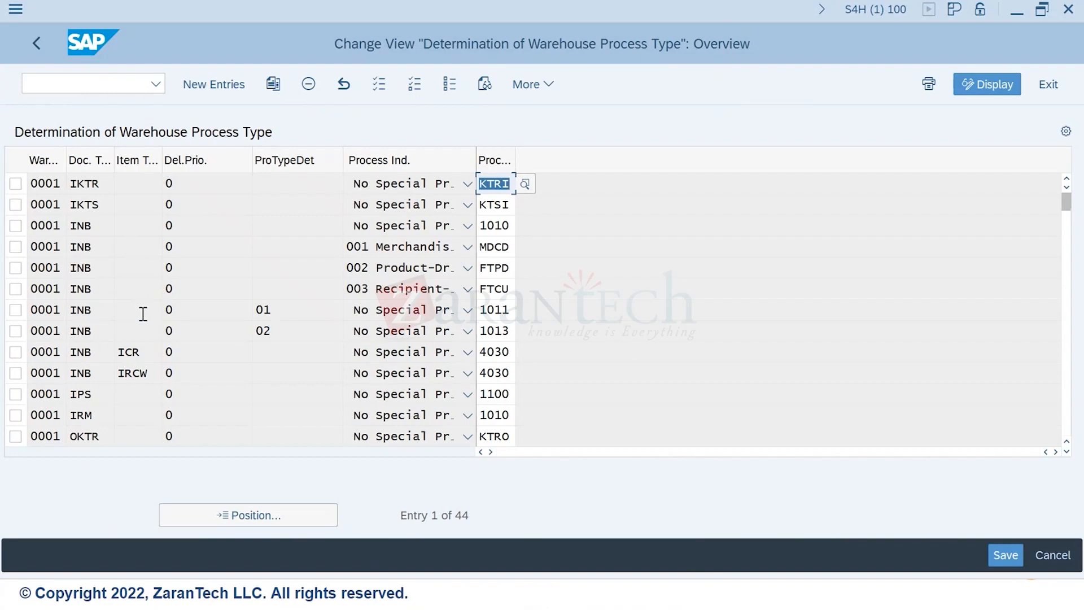
# Step: Examine the process type determination entries of warehouses 0001 and 1010 and find those of warehouse 1710
pyautogui.click(85, 267)
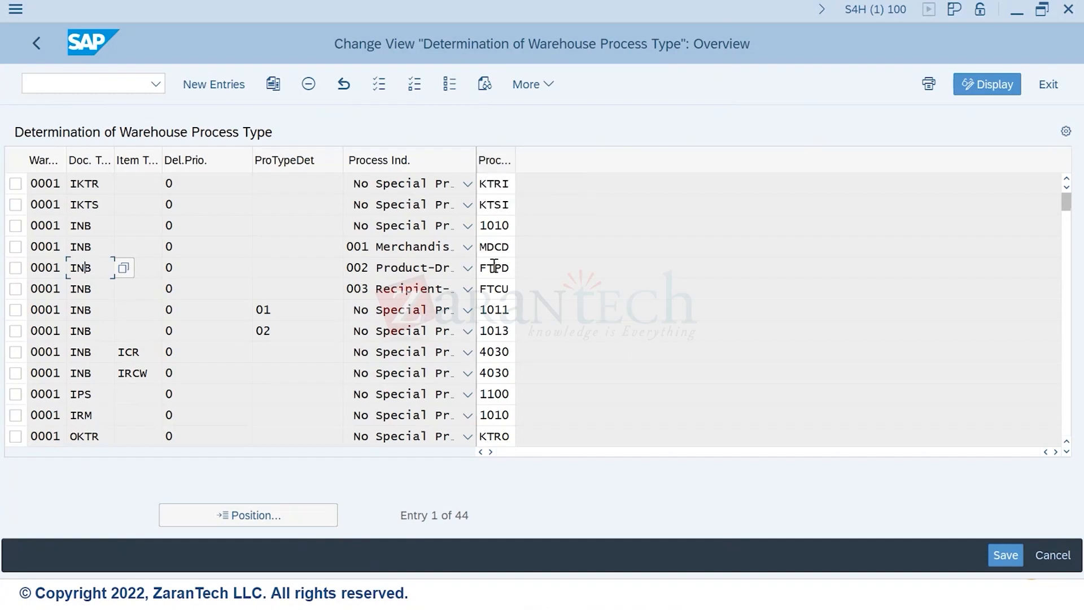
pyautogui.doubleClick(509, 398)
pyautogui.scroll(-6, 247, 384)
pyautogui.scroll(-1, 120, 362)
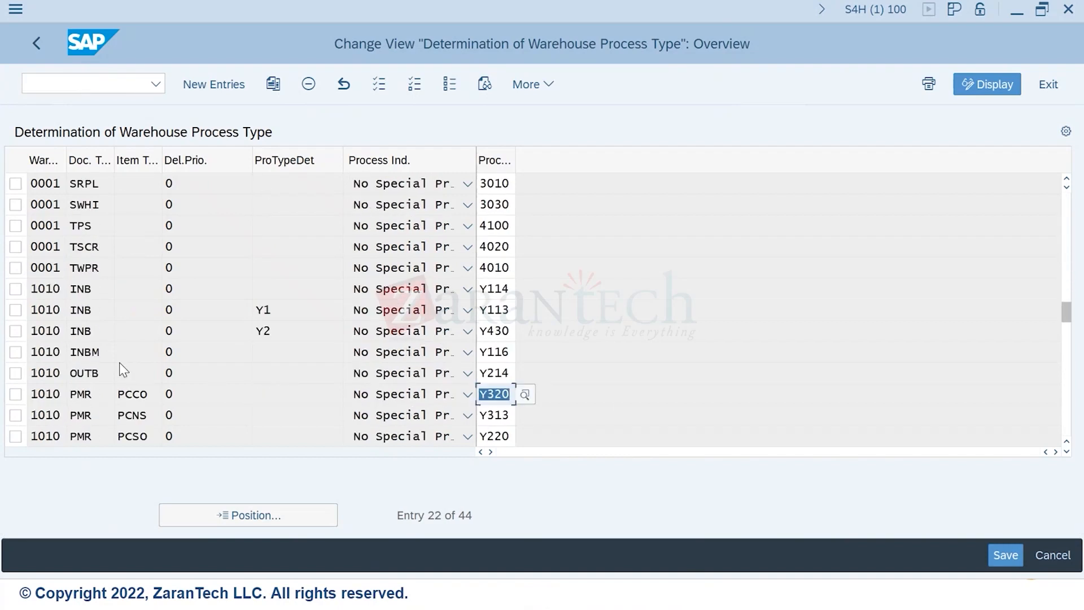
pyautogui.scroll(-2, 146, 376)
pyautogui.scroll(-3, 146, 377)
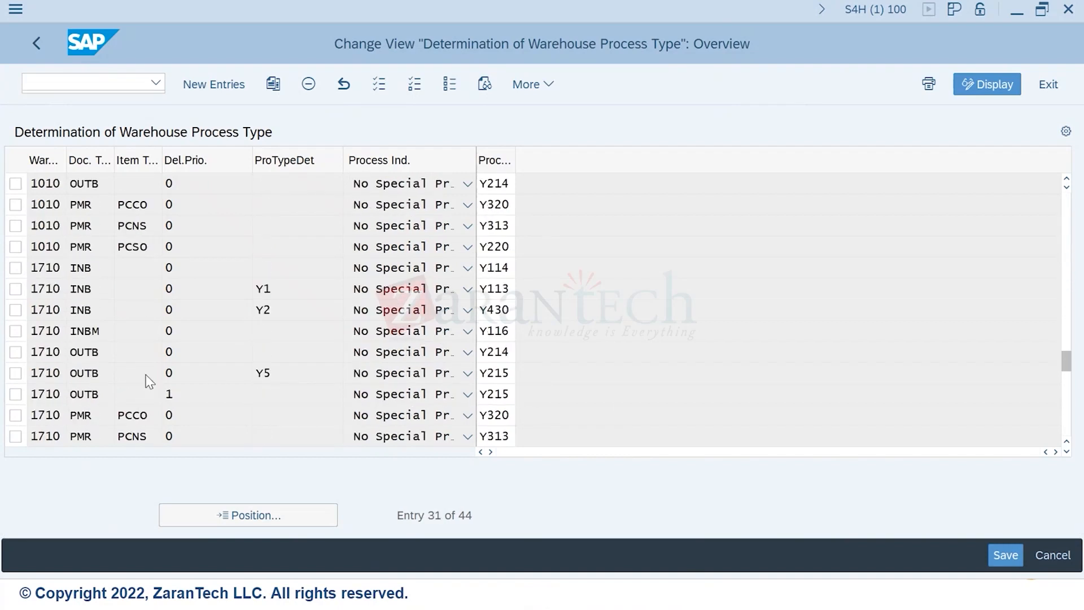
pyautogui.scroll(1, 145, 375)
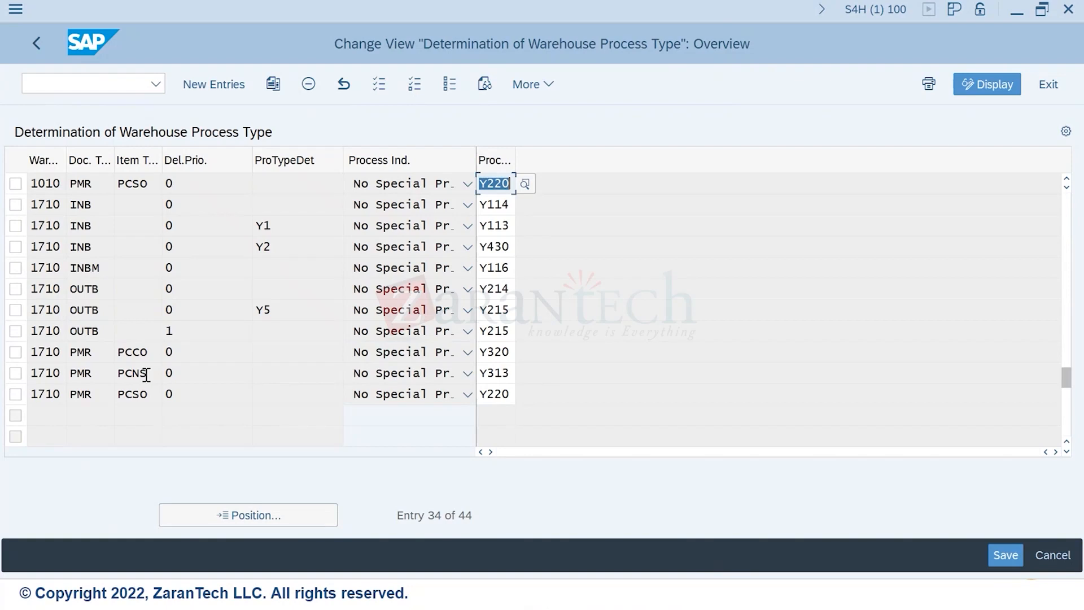
# Step: Compare warehouse 1710's INB entry without an indicator to its INB entry with Y1, leaving only the Y1 entry selected
pyautogui.click(100, 209)
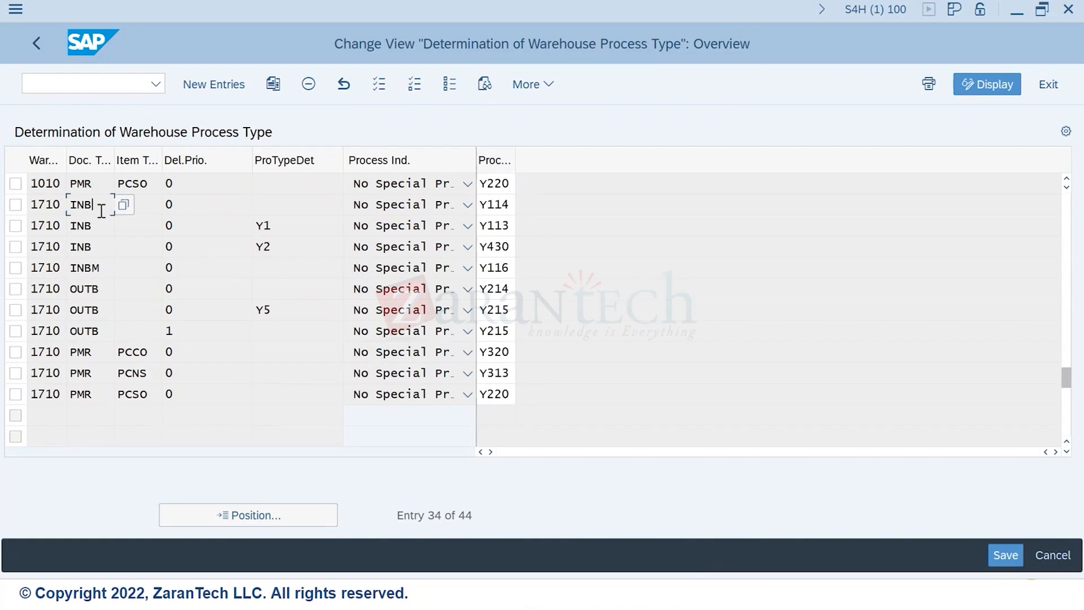
pyautogui.click(15, 205)
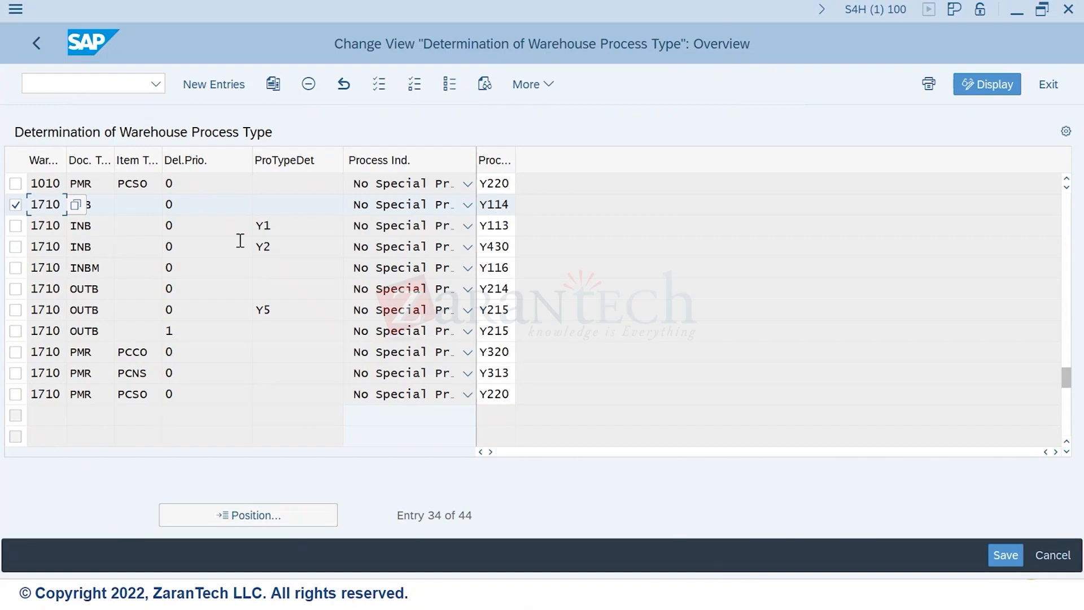
pyautogui.doubleClick(286, 226)
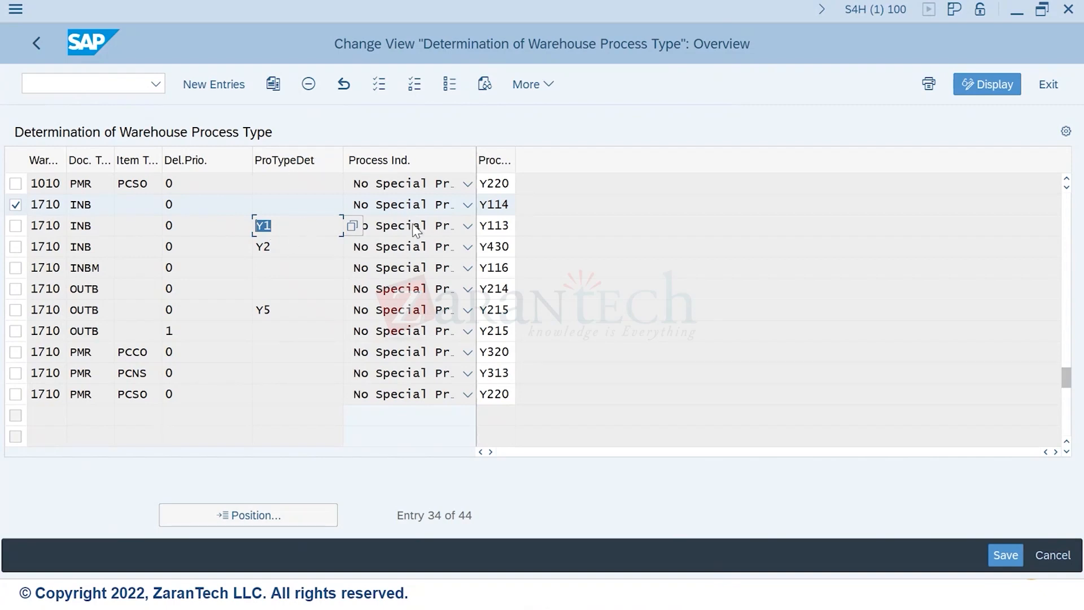
pyautogui.click(495, 224)
pyautogui.click(16, 224)
pyautogui.click(15, 204)
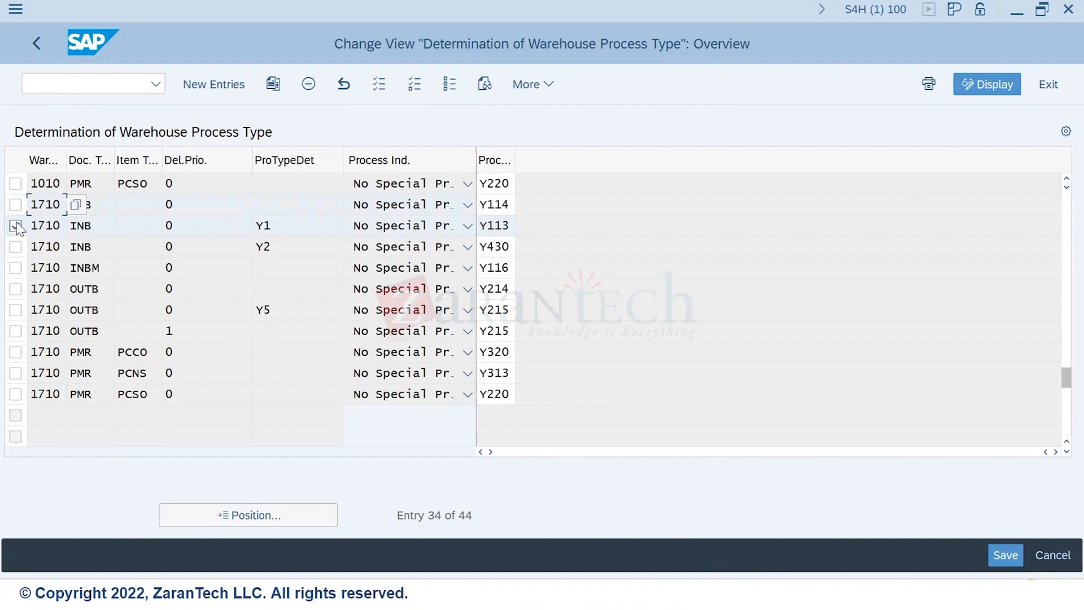
# Step: Review the document type, determination indicator and resulting process type of warehouse 1710's INB entry with indicator Y1
pyautogui.click(15, 225)
pyautogui.click(16, 225)
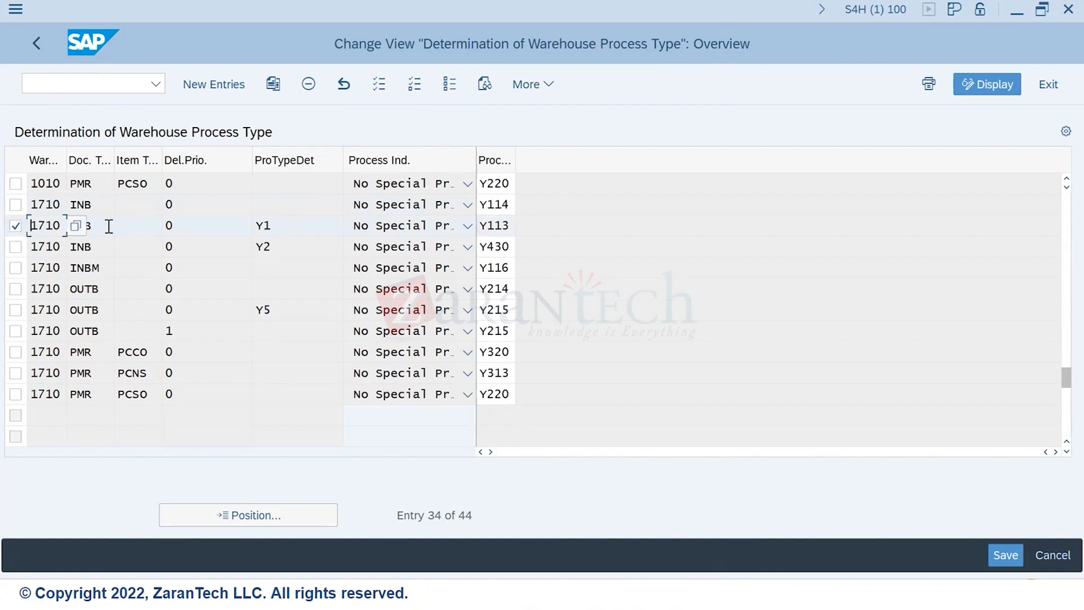
pyautogui.click(109, 226)
pyautogui.doubleClick(263, 226)
pyautogui.click(500, 226)
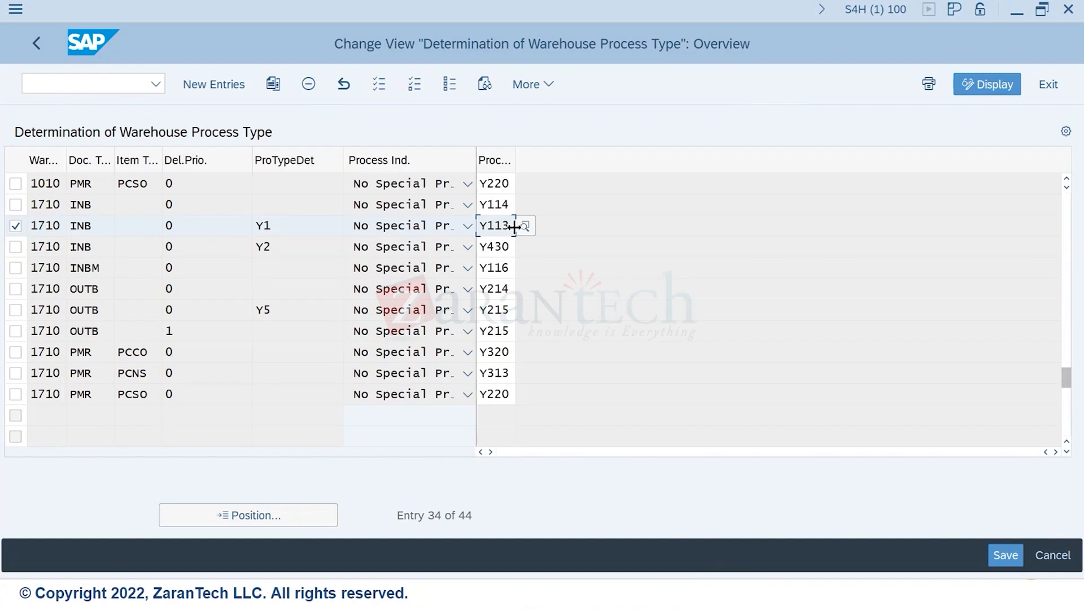
pyautogui.moveTo(515, 224); pyautogui.dragTo(460, 231)
# Step: Leave the process type determination view and open Define Warehouse Process Type
pyautogui.click(104, 91)
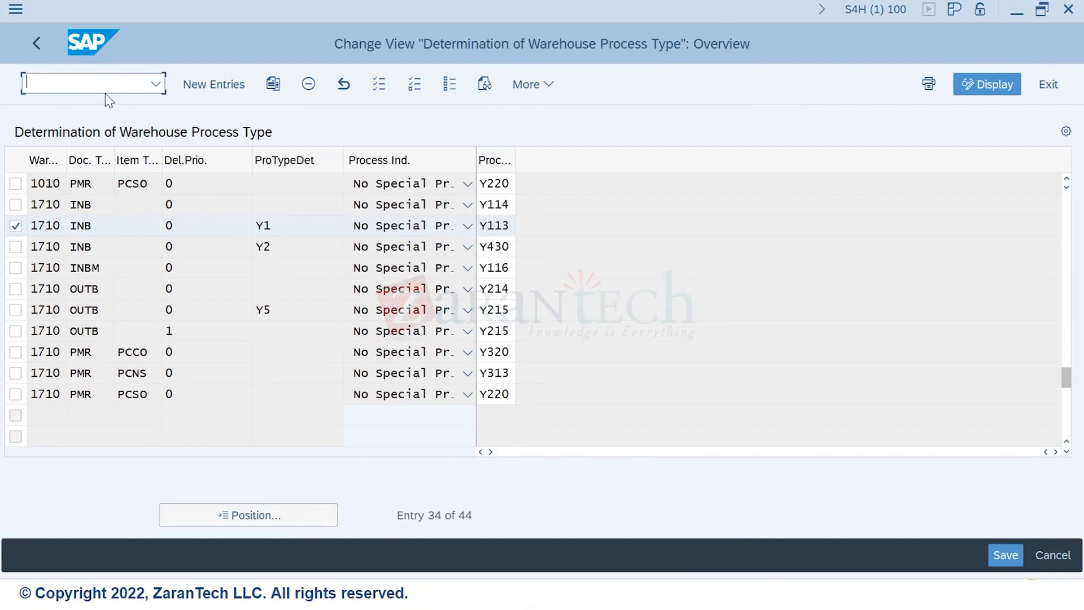
pyautogui.write('/o')
pyautogui.click(35, 42)
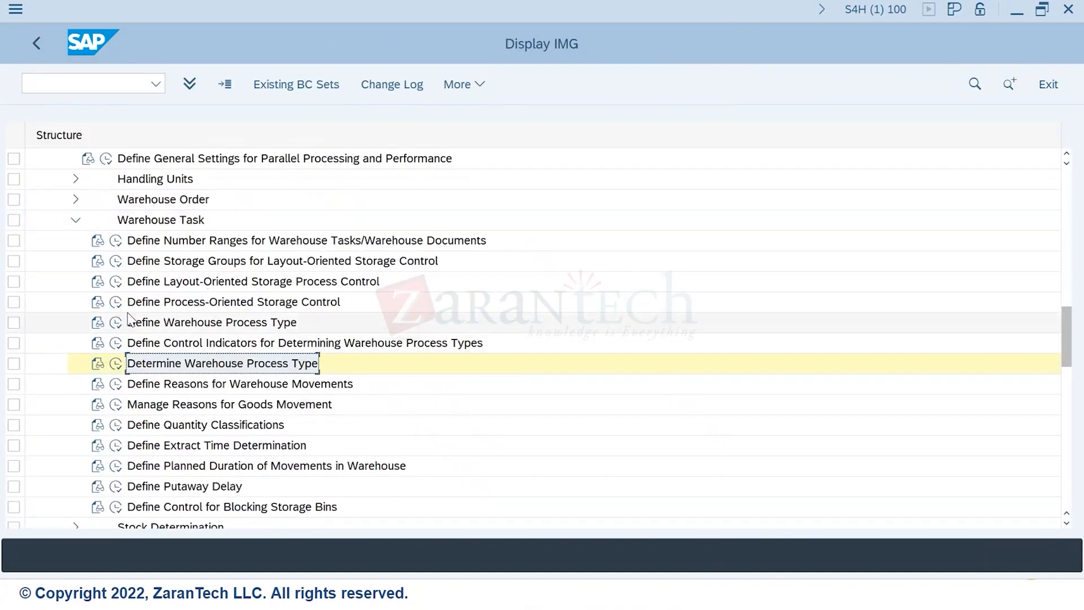
pyautogui.click(118, 324)
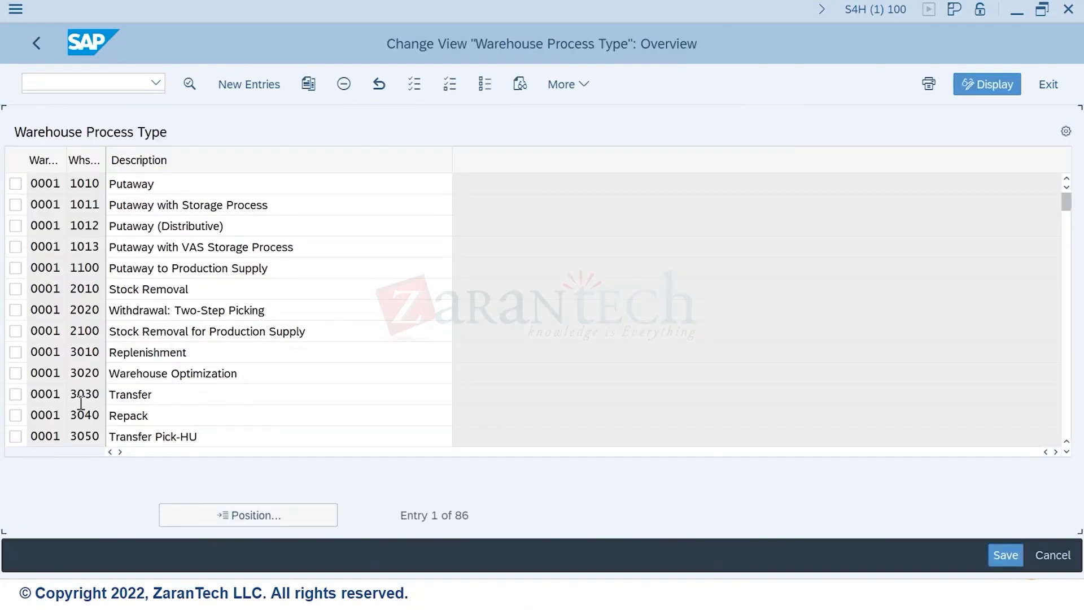
# Step: Find process type Y113, Putaway with Unloading, for warehouse 1710 and open its details
pyautogui.scroll(-2, 81, 407)
pyautogui.scroll(-7, 81, 406)
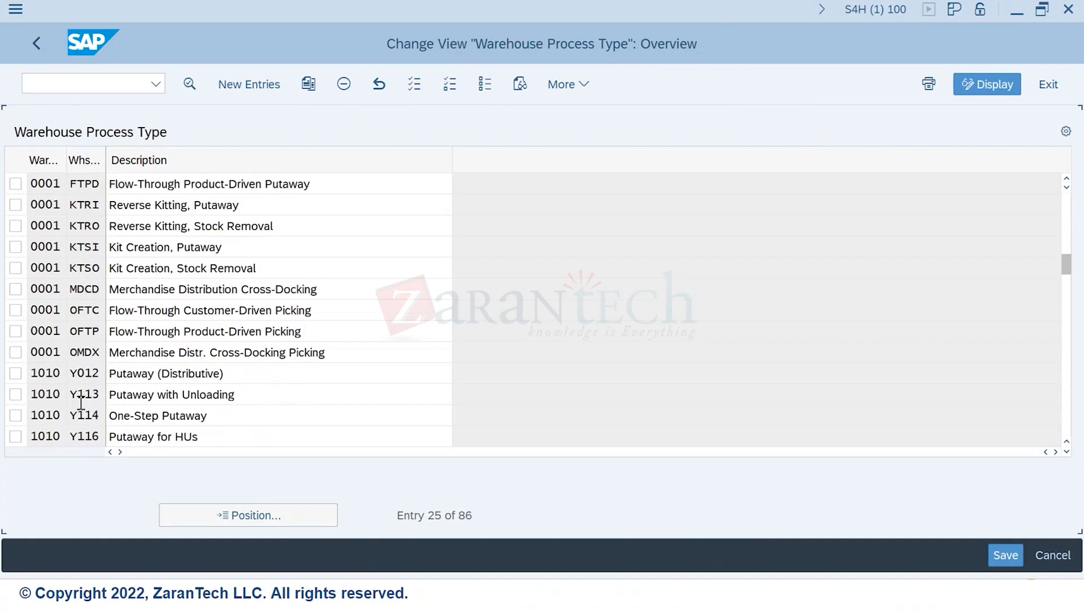
pyautogui.scroll(-6, 81, 402)
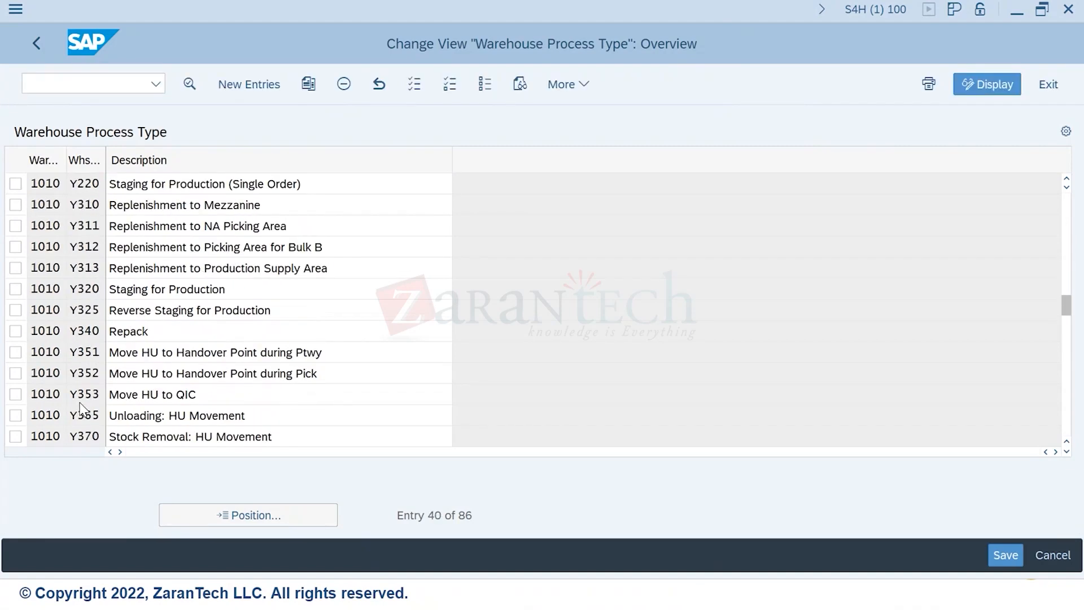
pyautogui.scroll(-4, 80, 402)
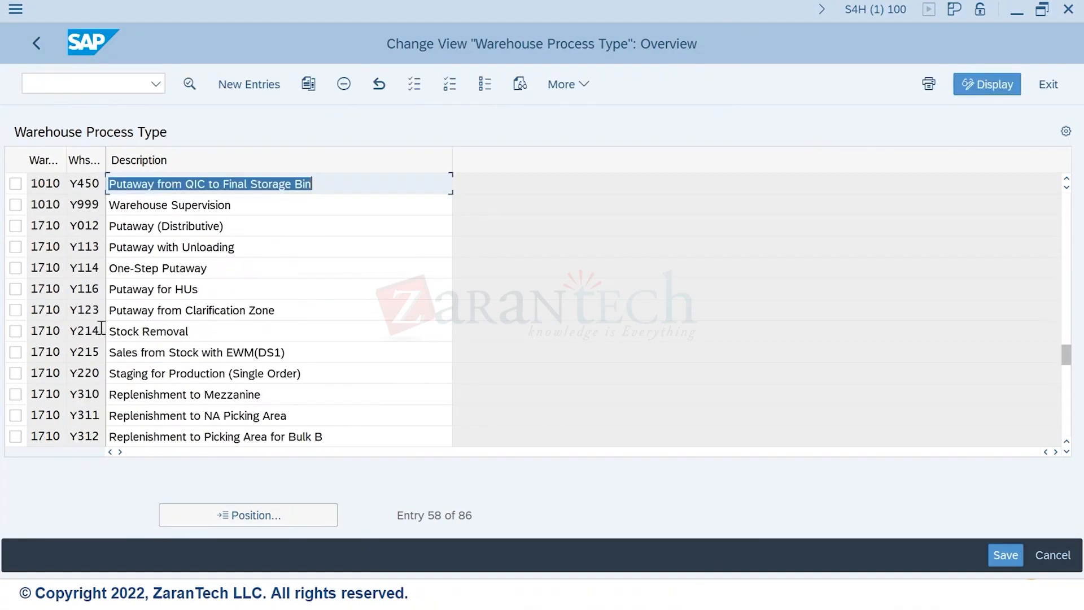
pyautogui.doubleClick(80, 247)
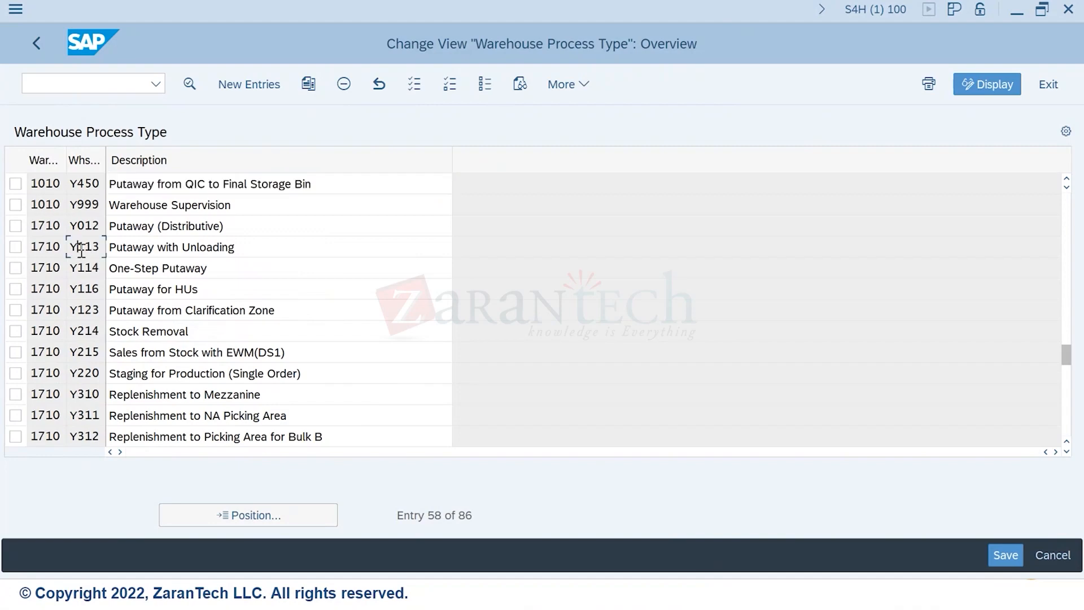
# Step: Examine the general, putaway control and storage process settings of process type Y113, and return to the customizing structure
pyautogui.scroll(-5, 436, 382)
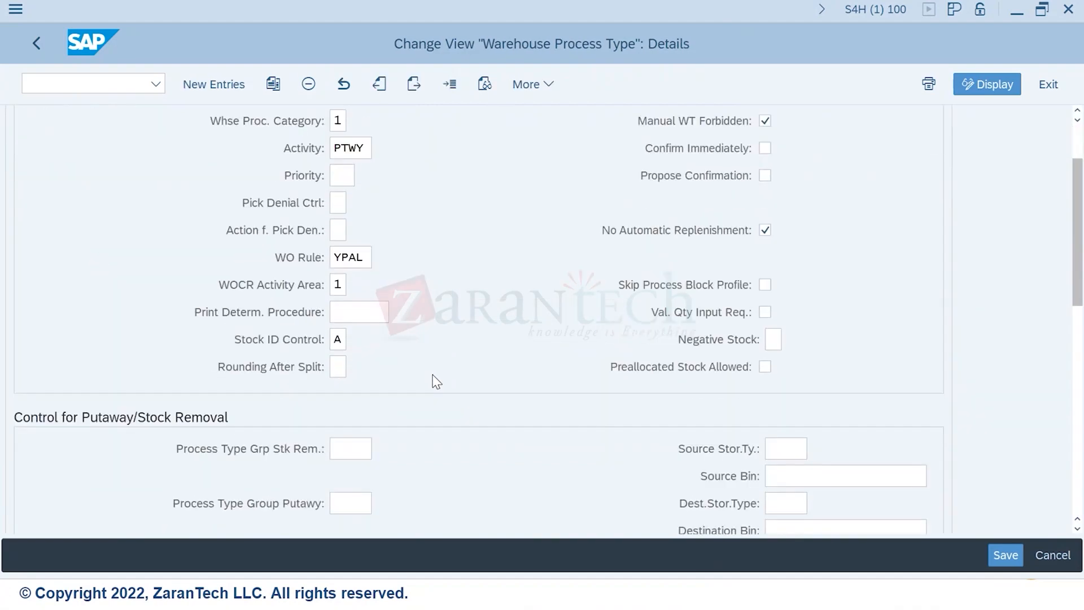
pyautogui.scroll(-2, 436, 381)
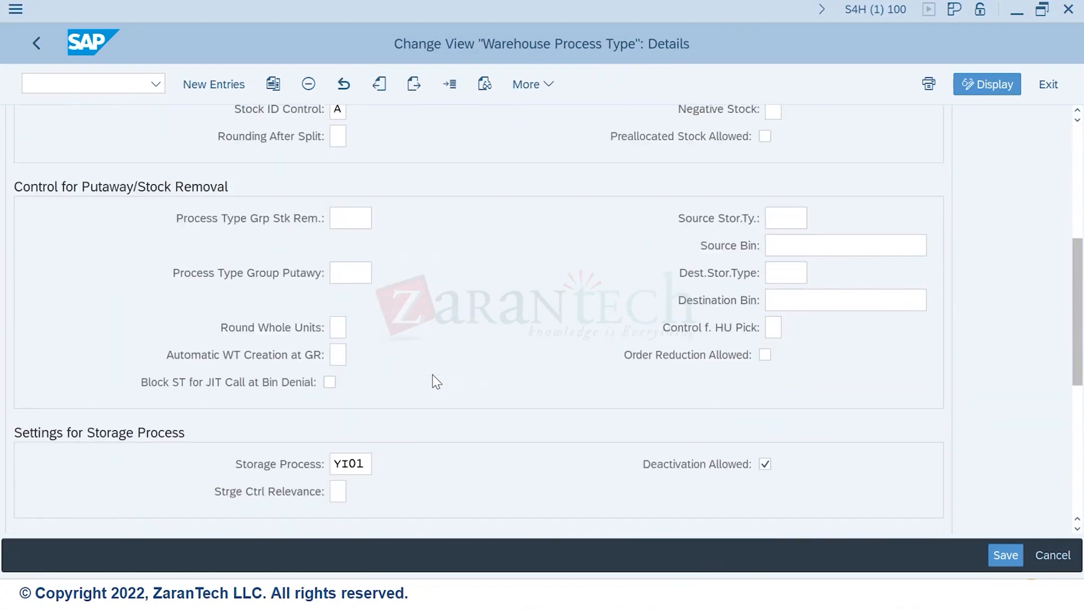
pyautogui.doubleClick(364, 437)
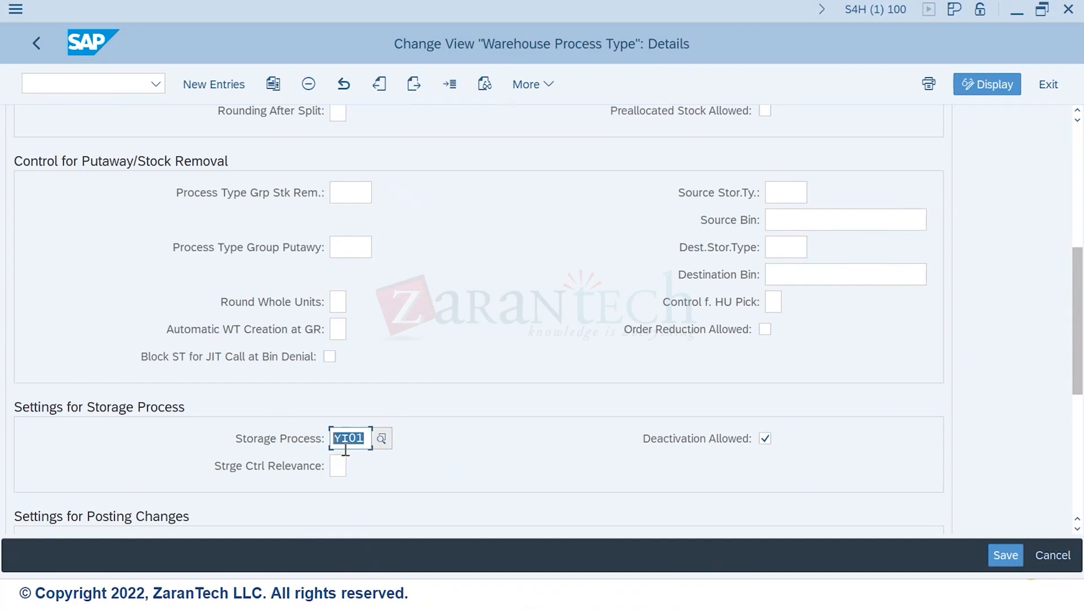
pyautogui.scroll(5, 339, 367)
pyautogui.scroll(4, 203, 197)
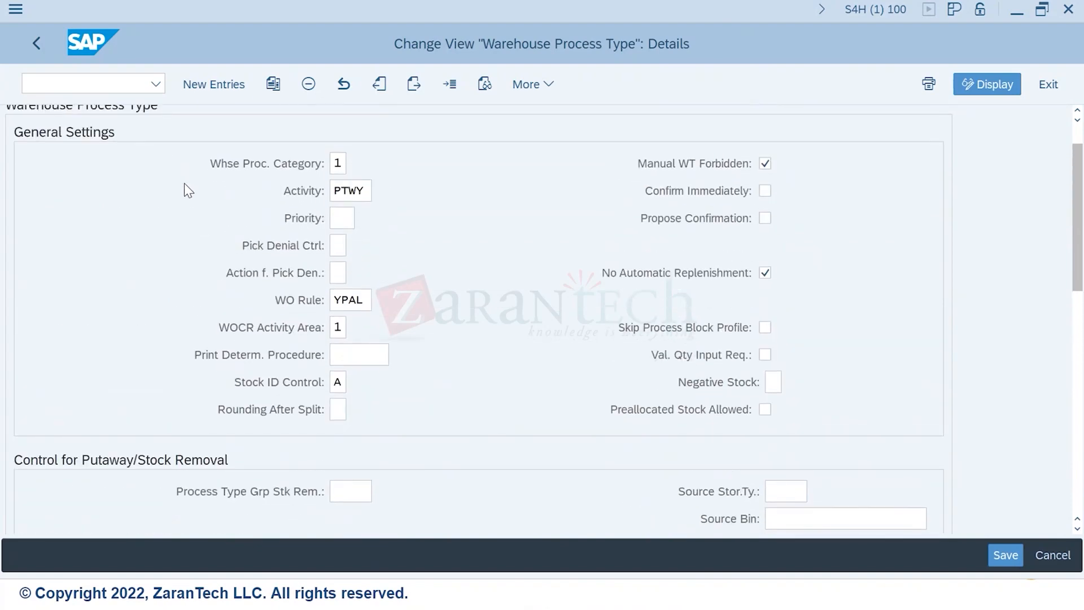
pyautogui.scroll(-10, 255, 256)
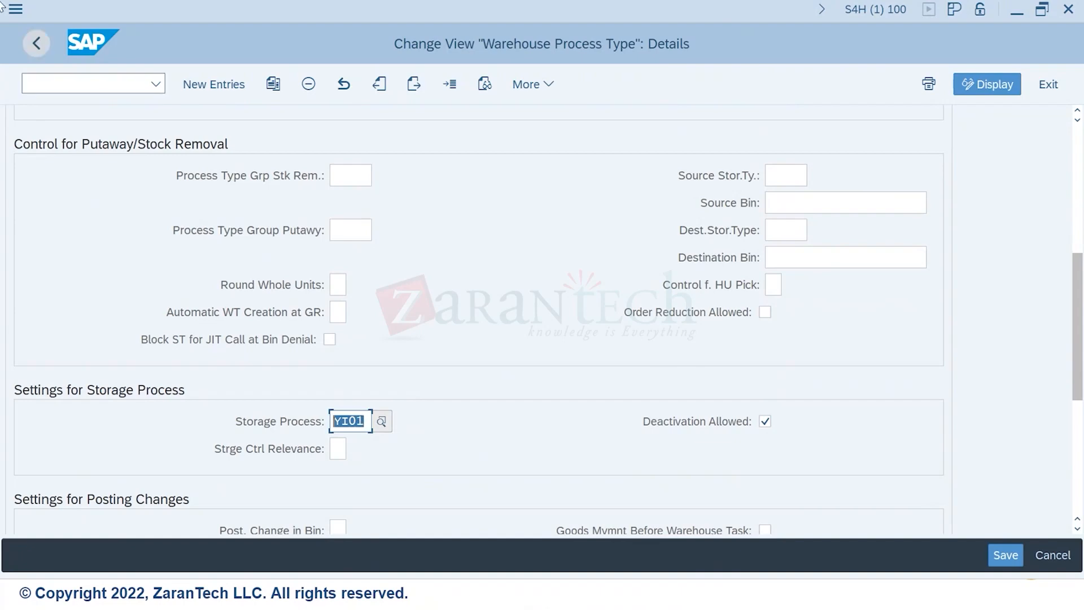
pyautogui.click(31, 49)
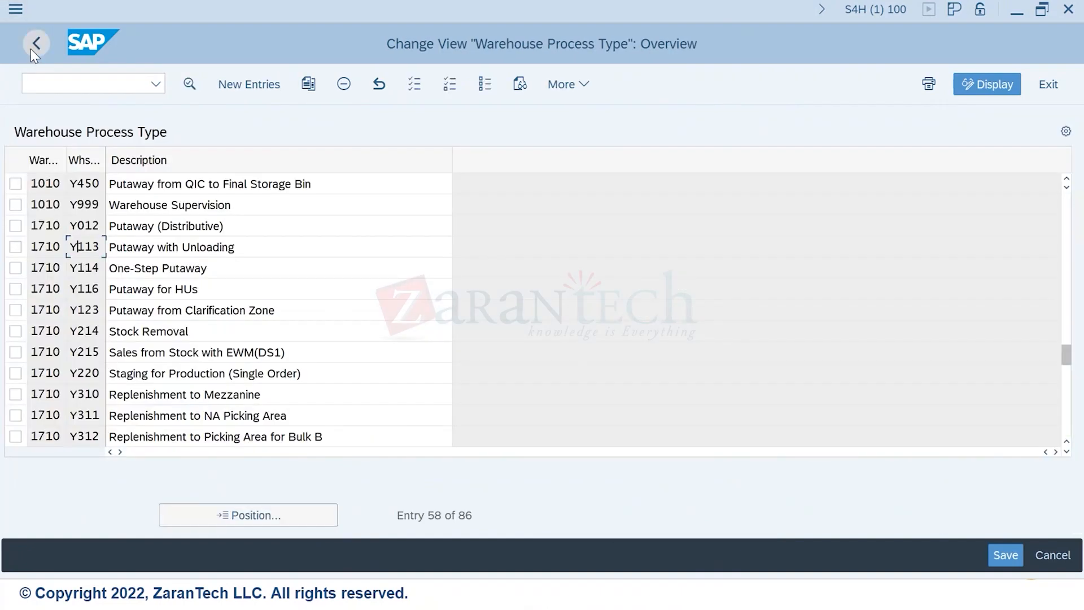
pyautogui.click(30, 48)
# Step: Reopen Define Warehouse Process Type, locate warehouse 1010's Y113 entry, and go back to Determine Warehouse Process Type in the customizing structure
pyautogui.click(116, 323)
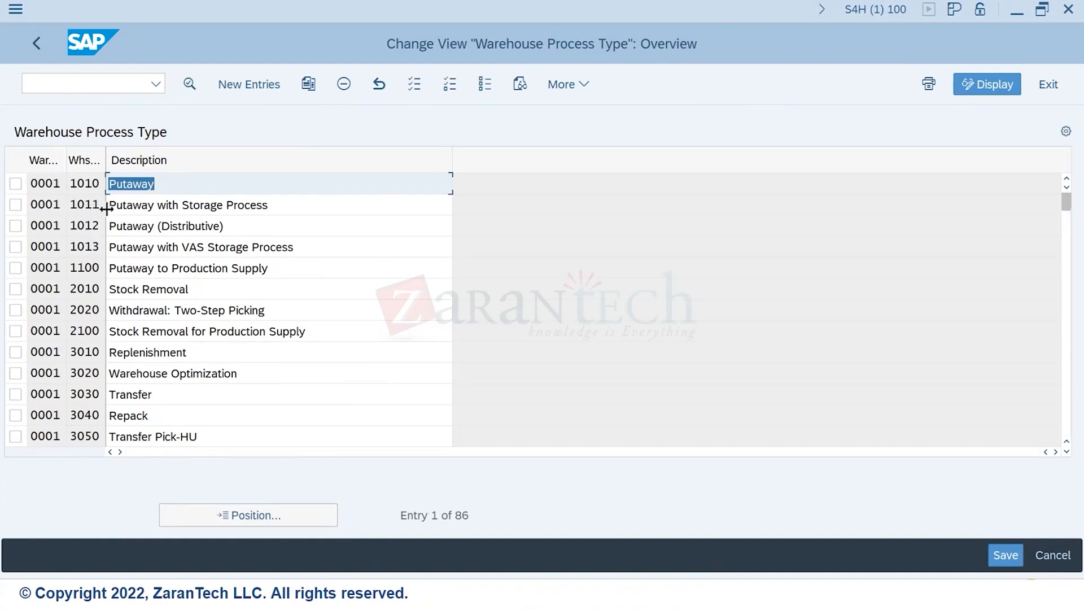
pyautogui.scroll(-4, 84, 353)
pyautogui.scroll(-5, 91, 405)
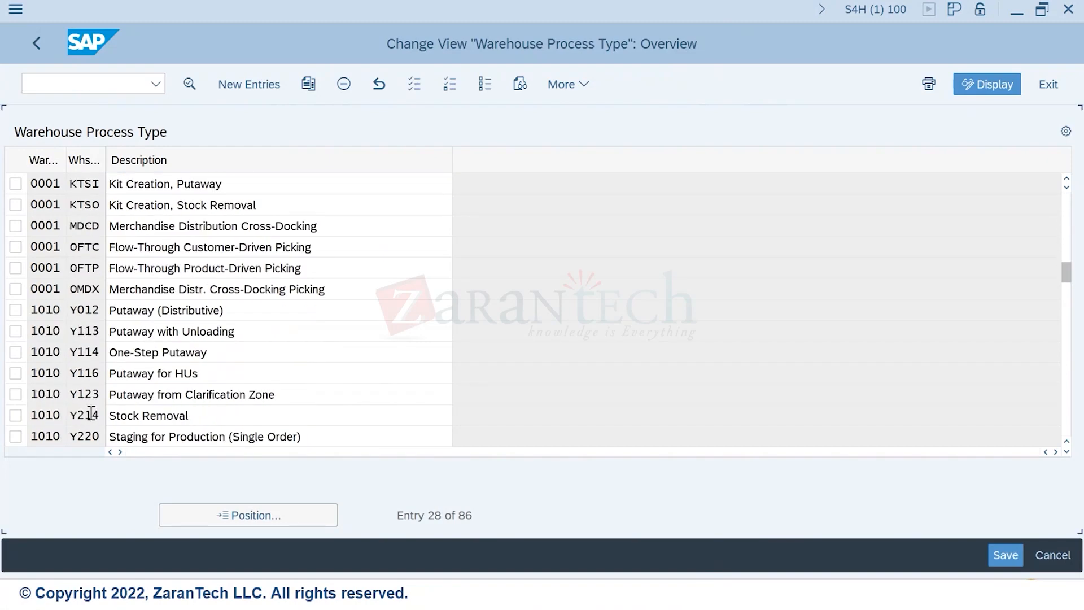
pyautogui.scroll(-1, 90, 413)
pyautogui.moveTo(236, 267); pyautogui.dragTo(73, 272)
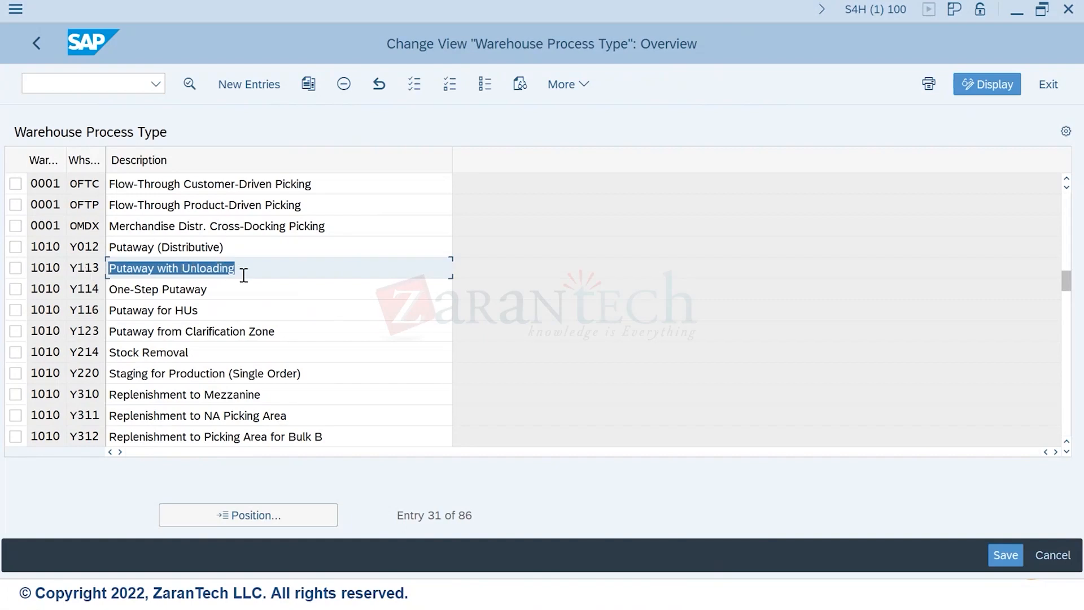
pyautogui.click(84, 269)
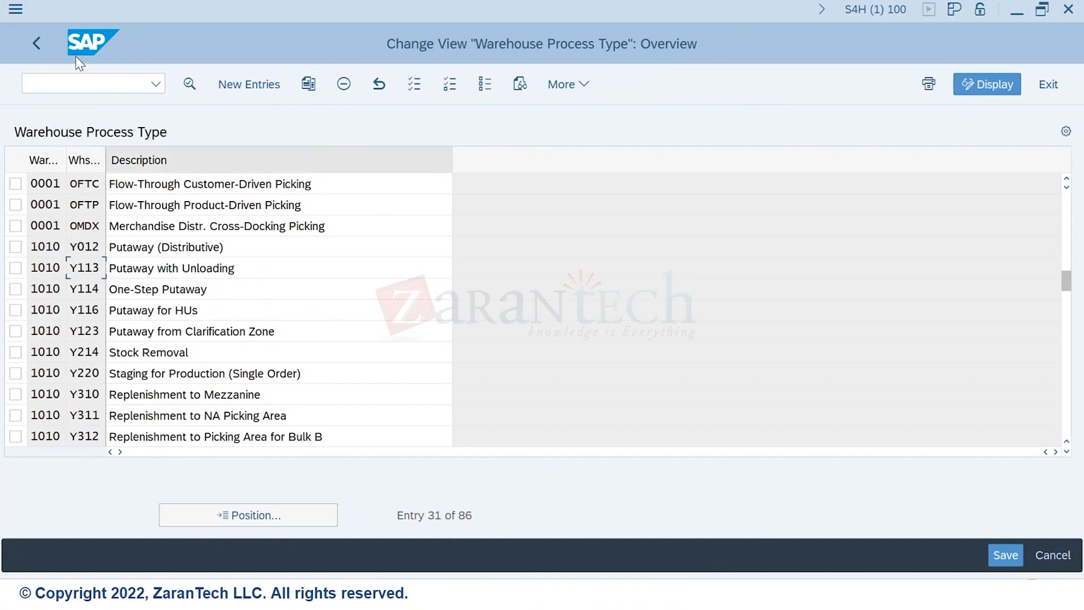
pyautogui.click(31, 43)
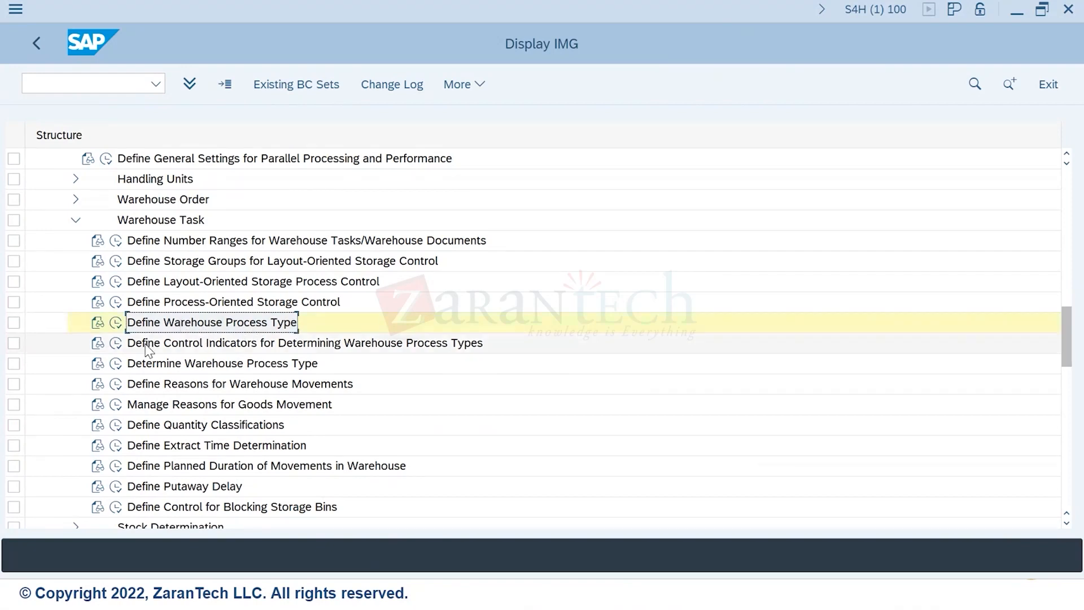
pyautogui.click(189, 366)
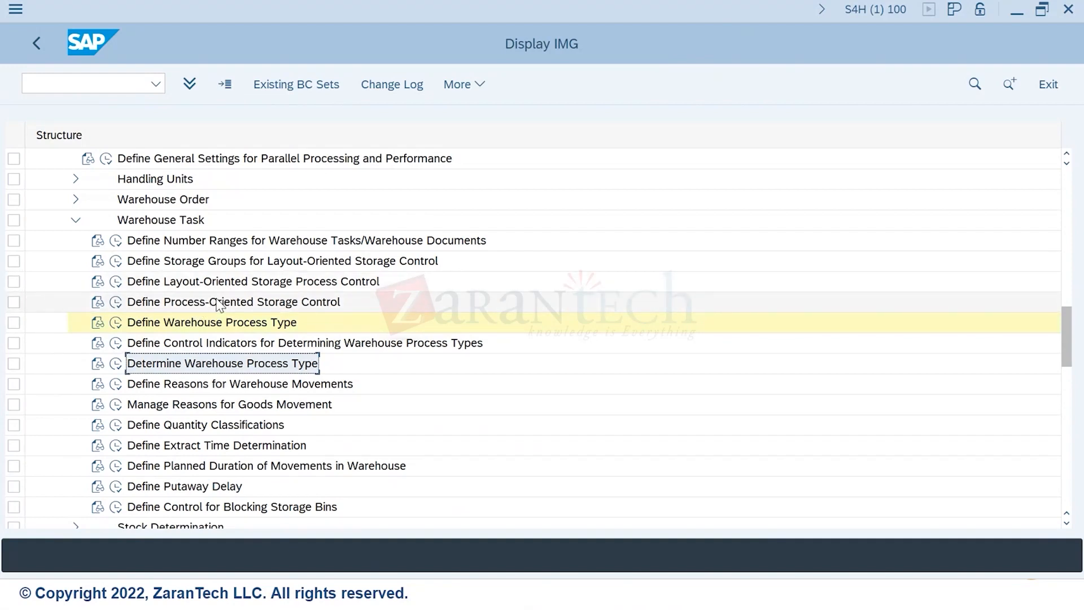
# Step: Switch to the Overview of Inbound Flow presentation and advance from slide 19 to slide 20
pyautogui.hotkey('alt', 'Tab')
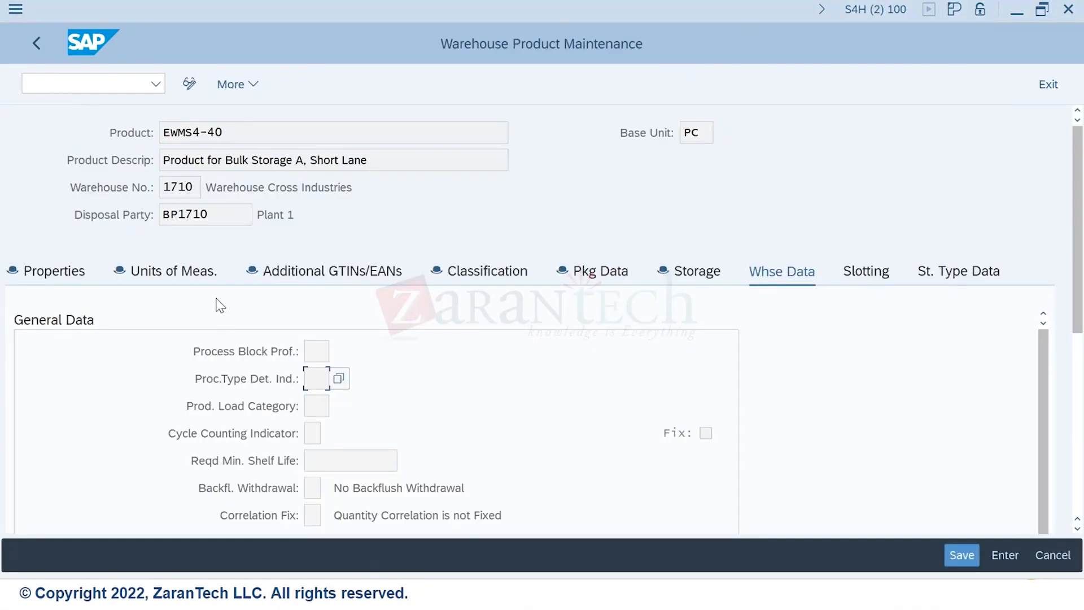
pyautogui.hotkey('alt', 'Tab')
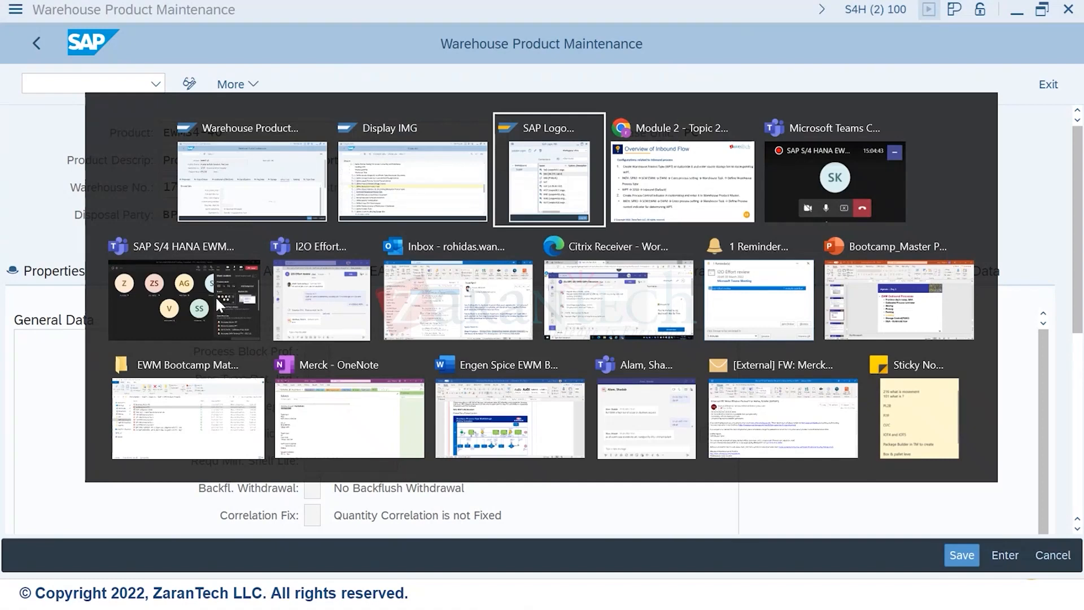
pyautogui.hotkey('alt', 'shift', 'Tab')
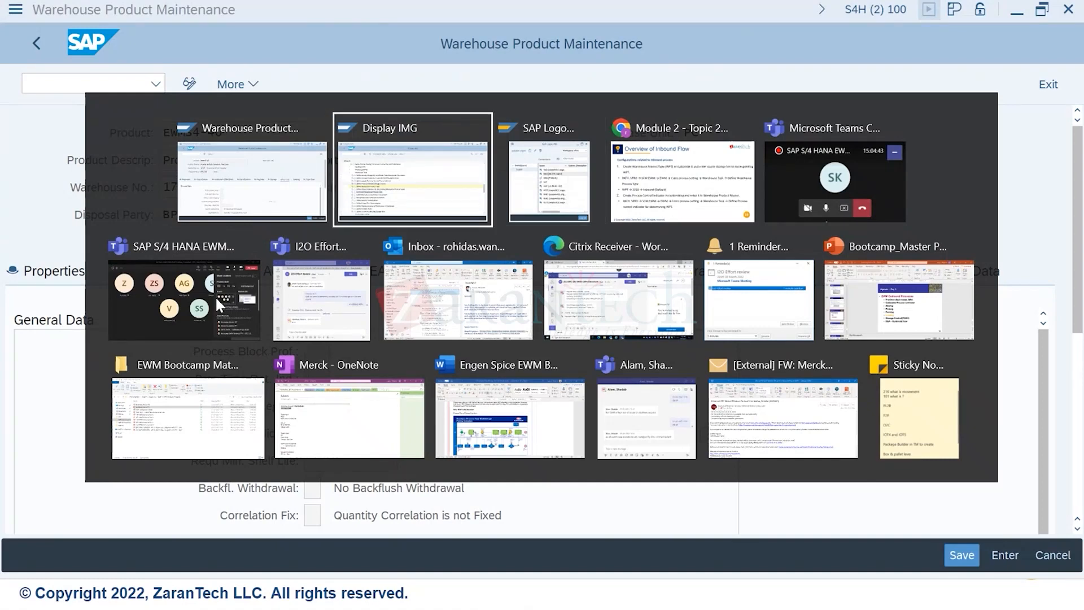
pyautogui.hotkey('alt', 'Tab')
pyautogui.hotkey('alt', 'Tab')
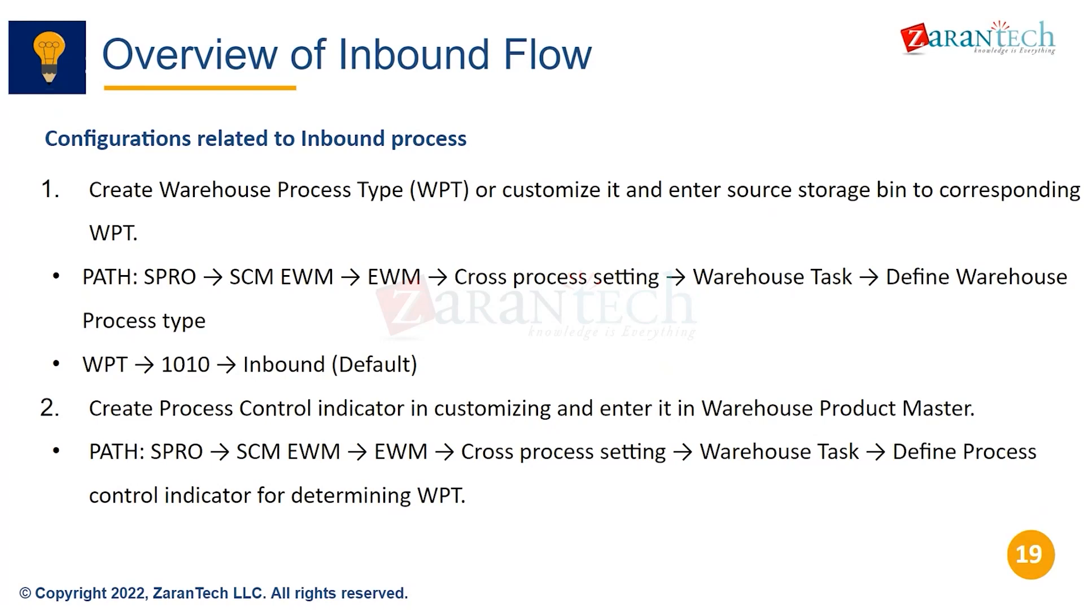
pyautogui.press('Right')
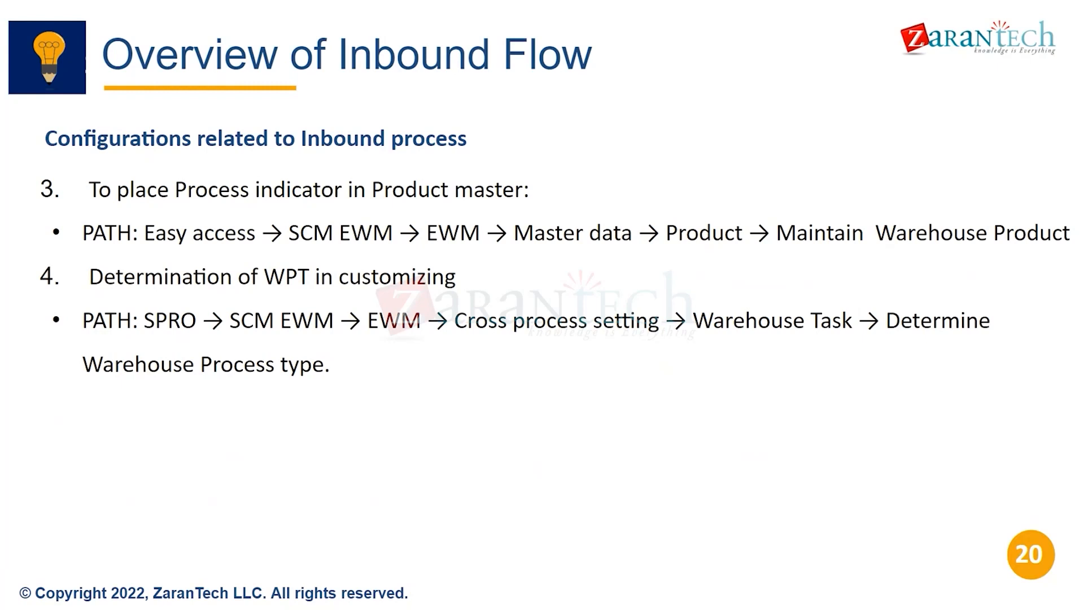
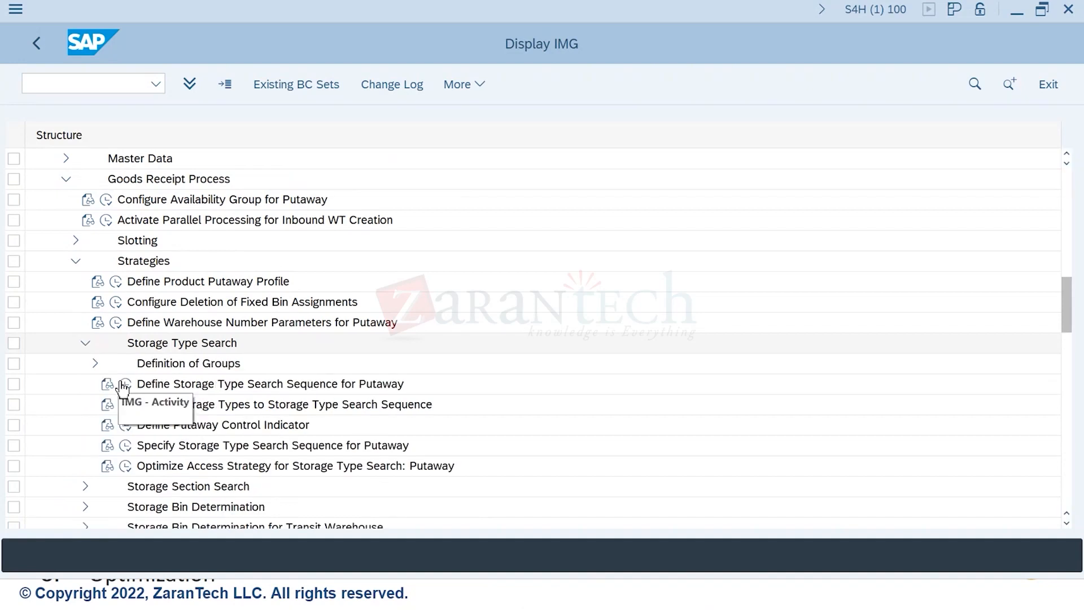
# Step: Open Define Storage Type Search Sequence for Putaway and find the entries of warehouse 1710
pyautogui.scroll(-2, 355, 431)
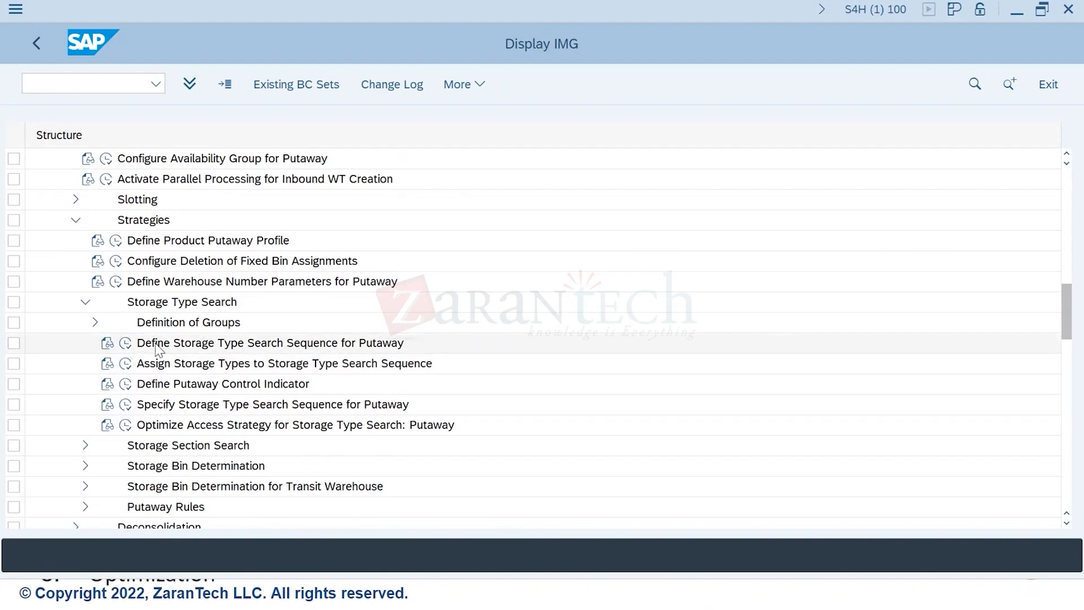
pyautogui.click(126, 344)
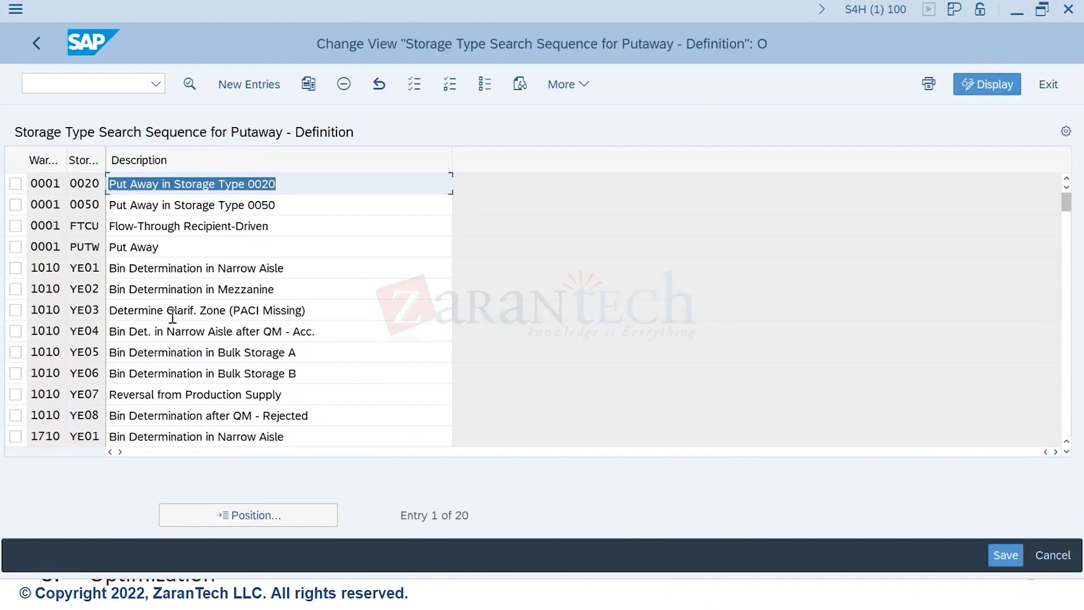
pyautogui.scroll(-1, 172, 342)
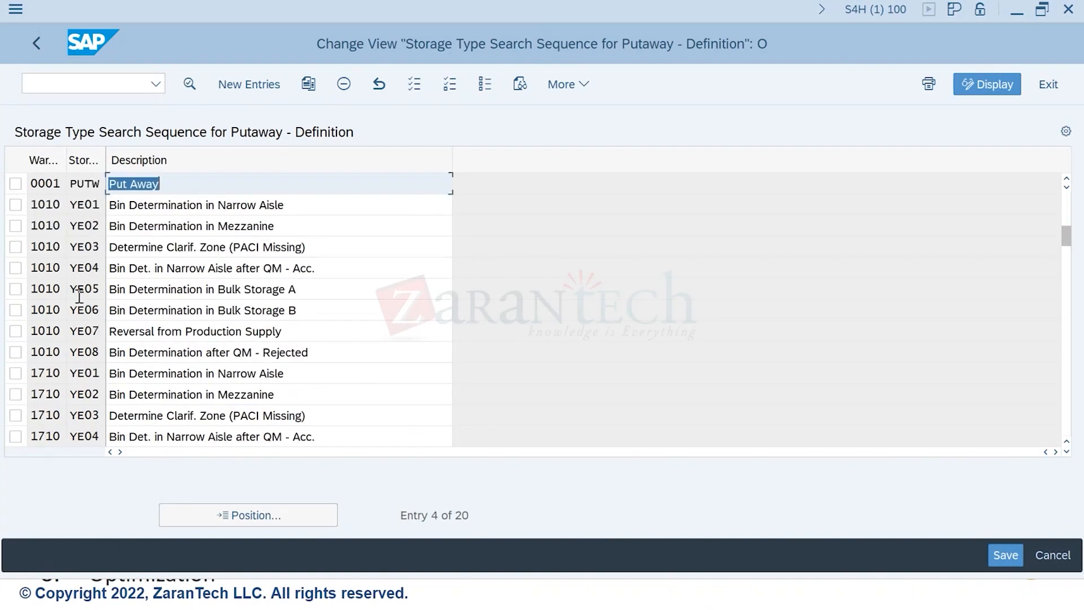
# Step: Review warehouse 1710's search sequence YE01, Bin Determination in Narrow Aisle, leave it unselected, and exit the view
pyautogui.click(98, 373)
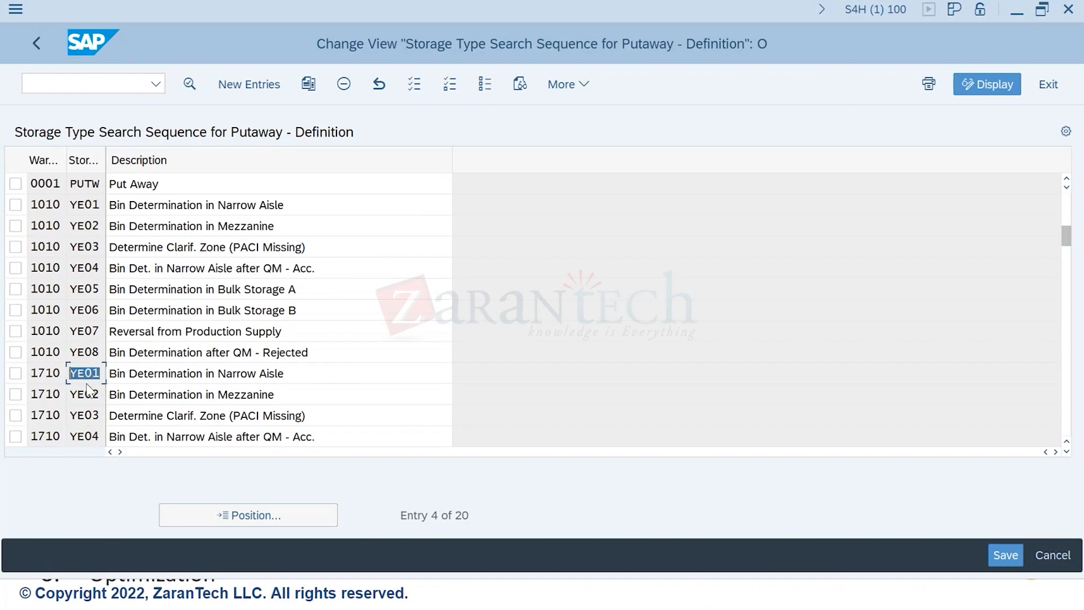
pyautogui.click(21, 375)
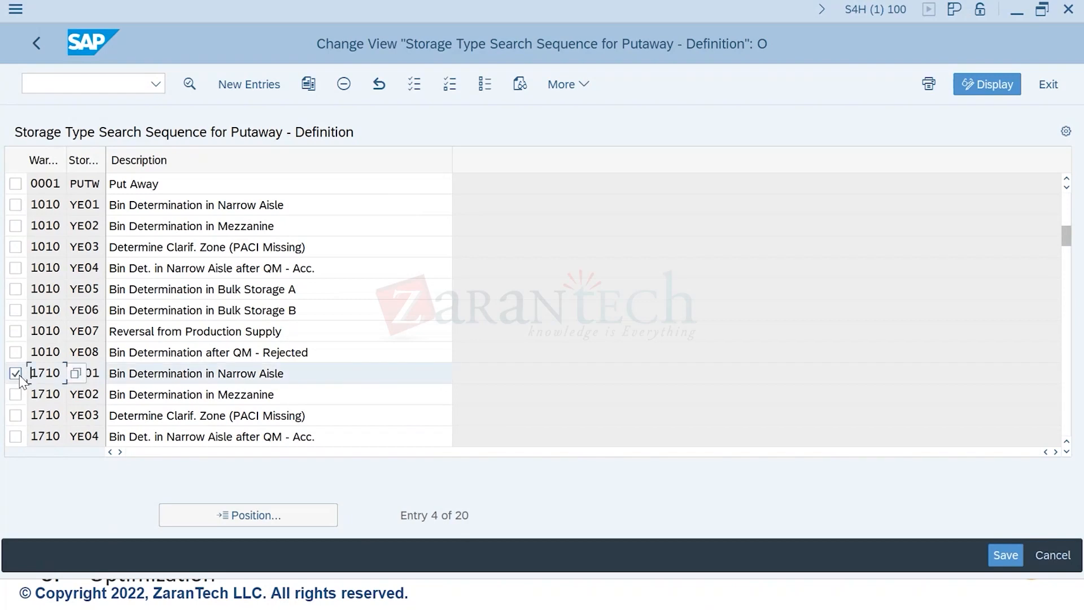
pyautogui.click(92, 374)
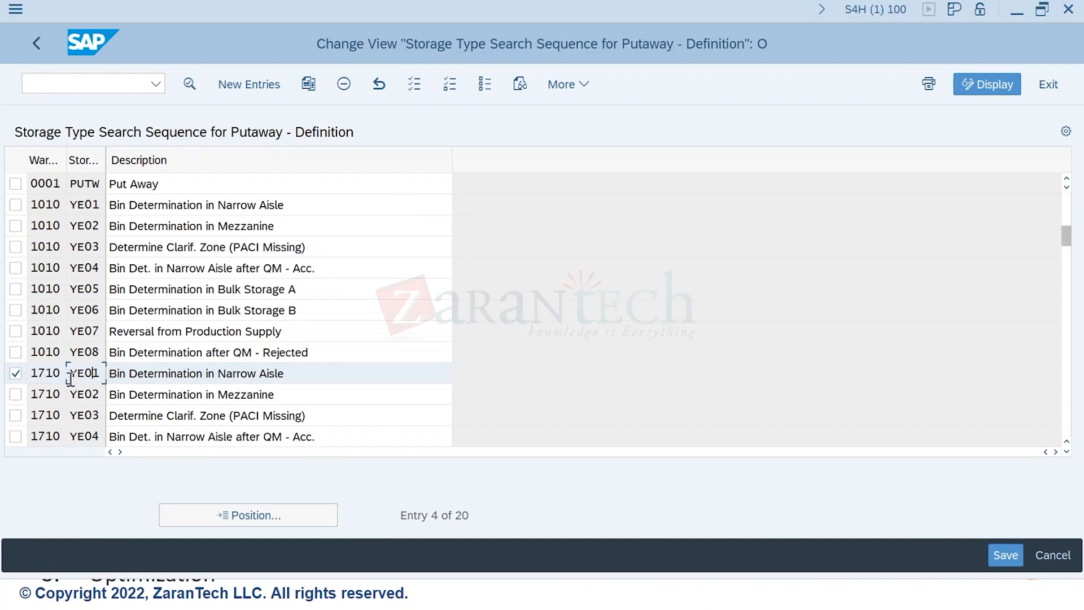
pyautogui.click(14, 376)
pyautogui.click(101, 377)
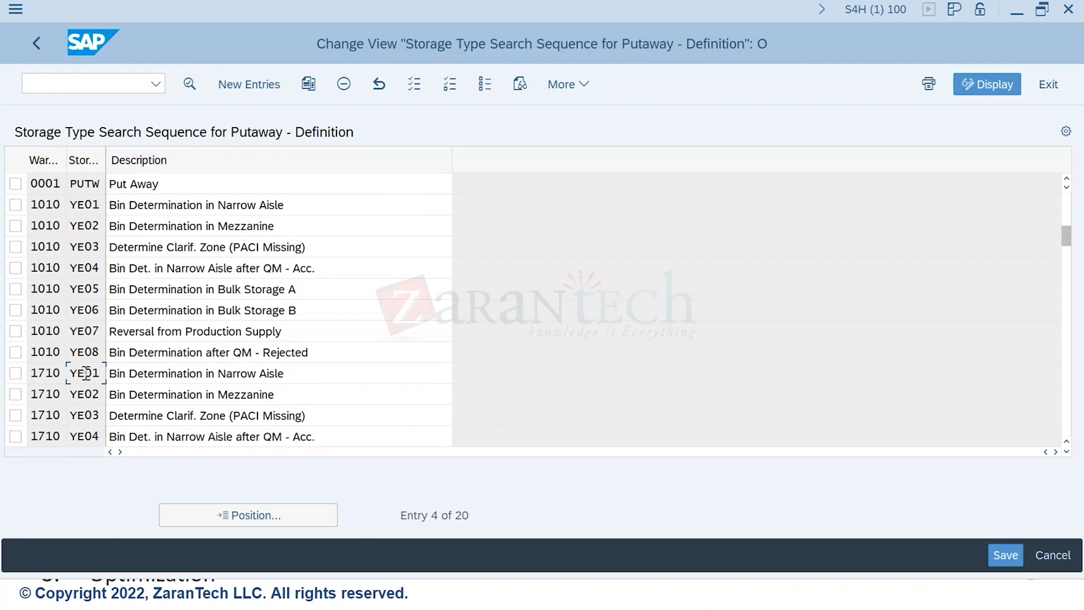
pyautogui.click(35, 50)
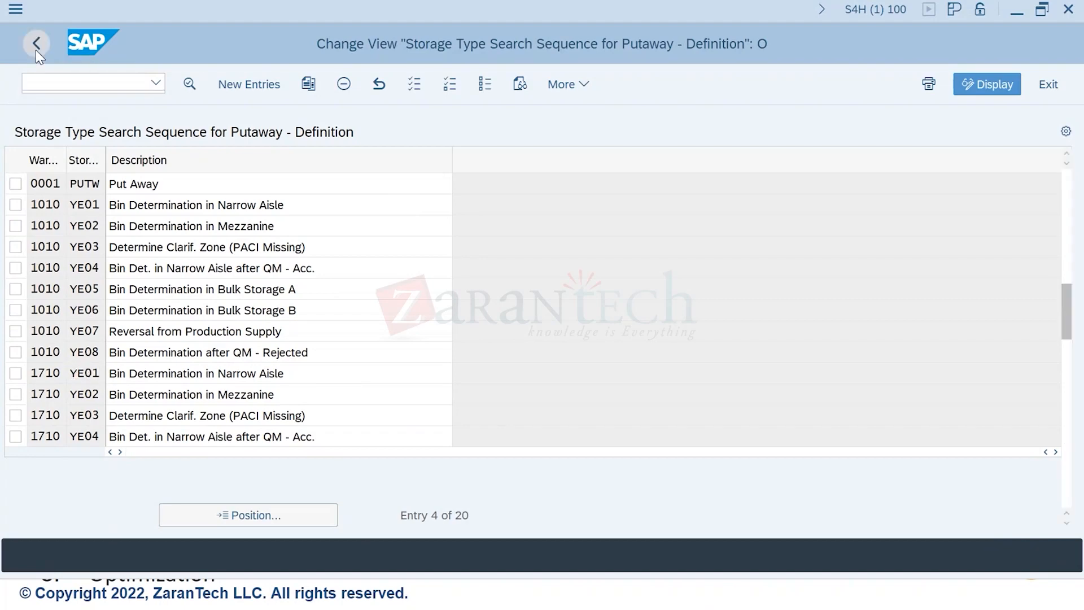
# Step: Open Assign Storage Types to Storage Type Search Sequence and mark warehouse 1710's YE01 entry with sequence number 1
pyautogui.click(125, 364)
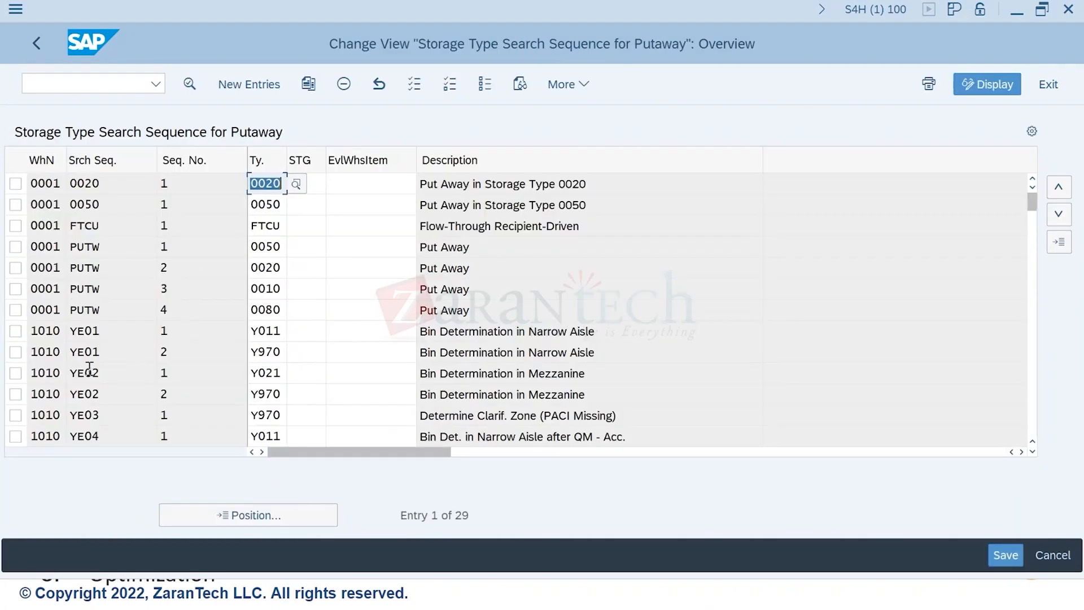
pyautogui.scroll(-3, 111, 402)
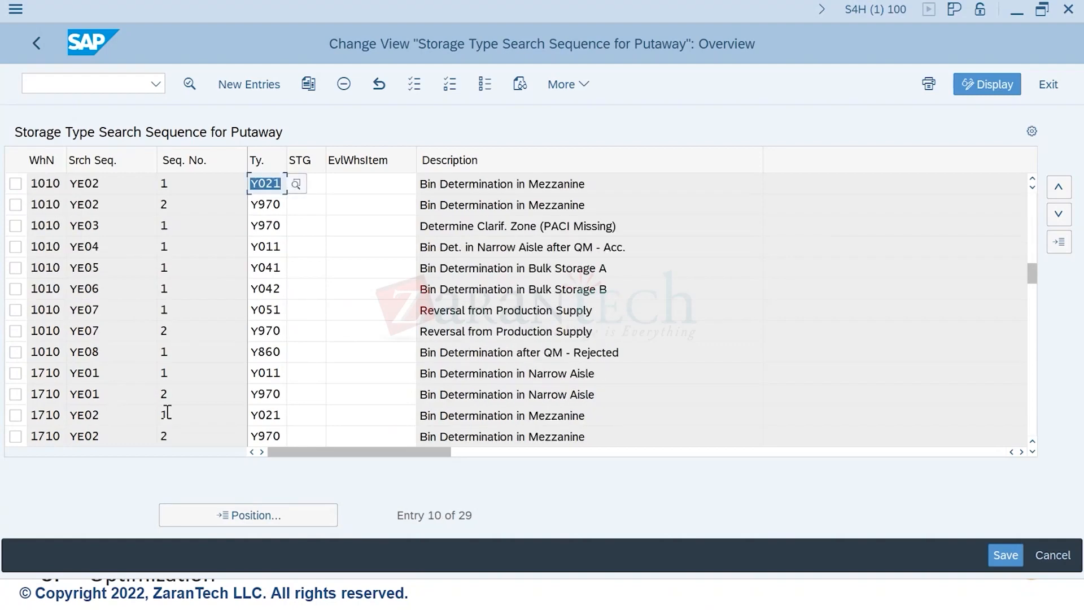
pyautogui.click(121, 369)
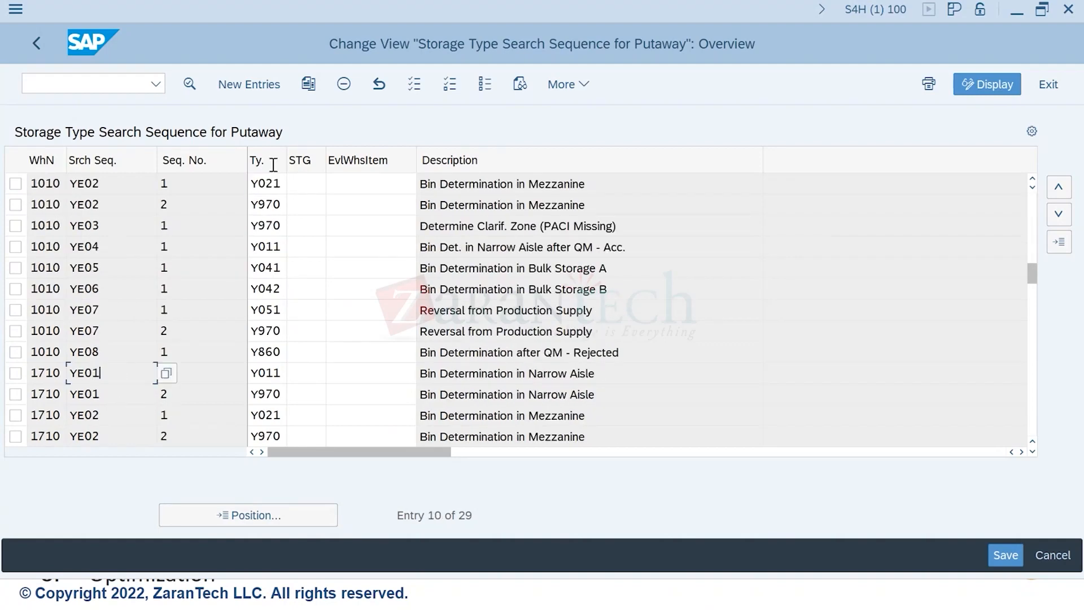
pyautogui.moveTo(280, 384); pyautogui.dragTo(250, 379)
pyautogui.moveTo(113, 375); pyautogui.dragTo(67, 386)
pyautogui.click(16, 372)
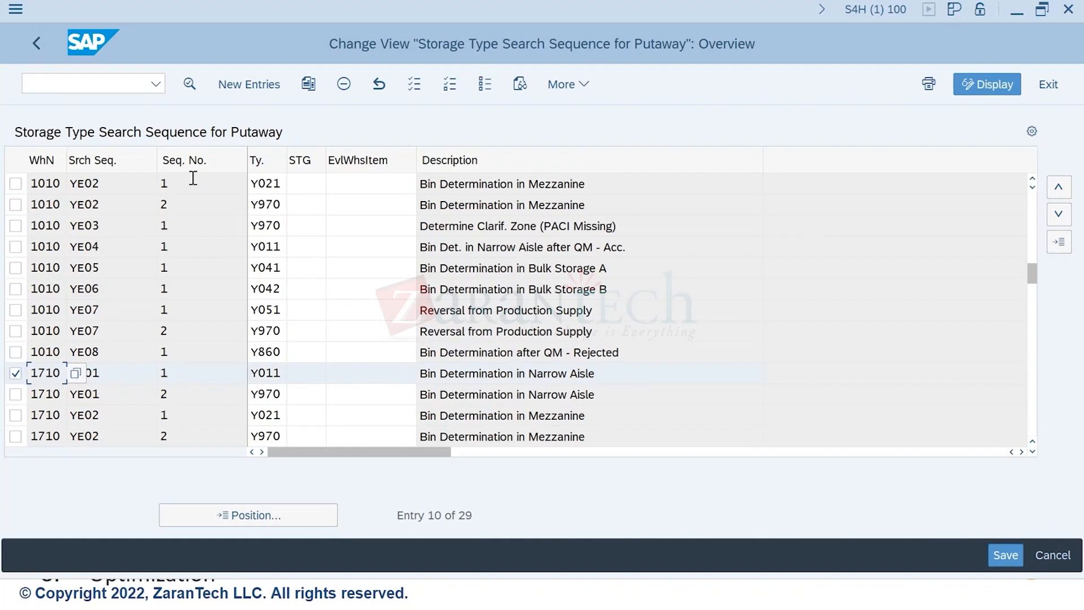
pyautogui.click(185, 373)
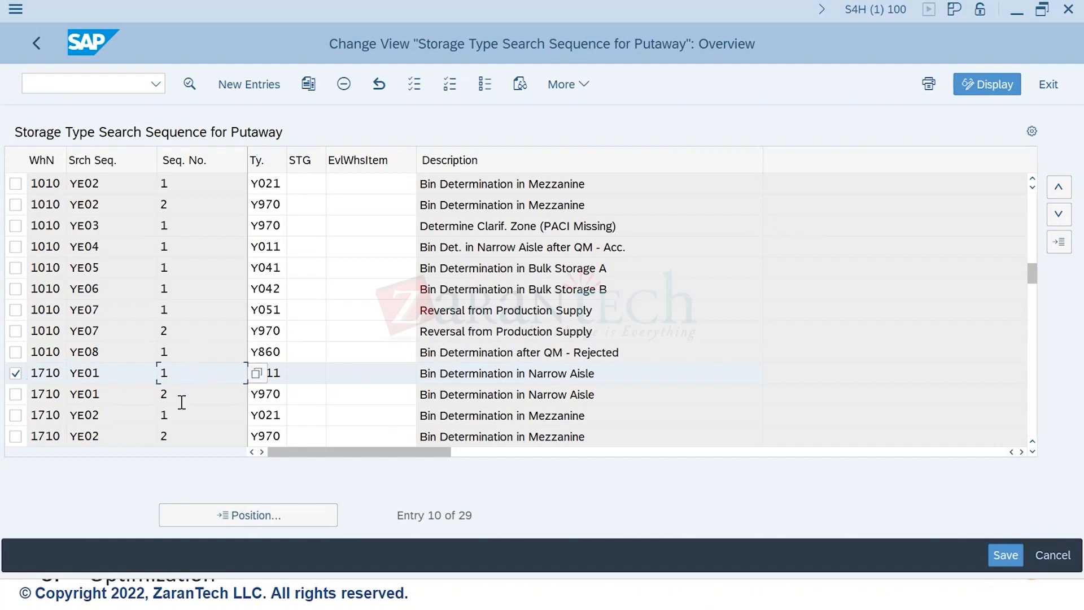
# Step: Examine the search sequence, sequence number and storage type of the marked YE01 entry of warehouse 1710
pyautogui.click(101, 372)
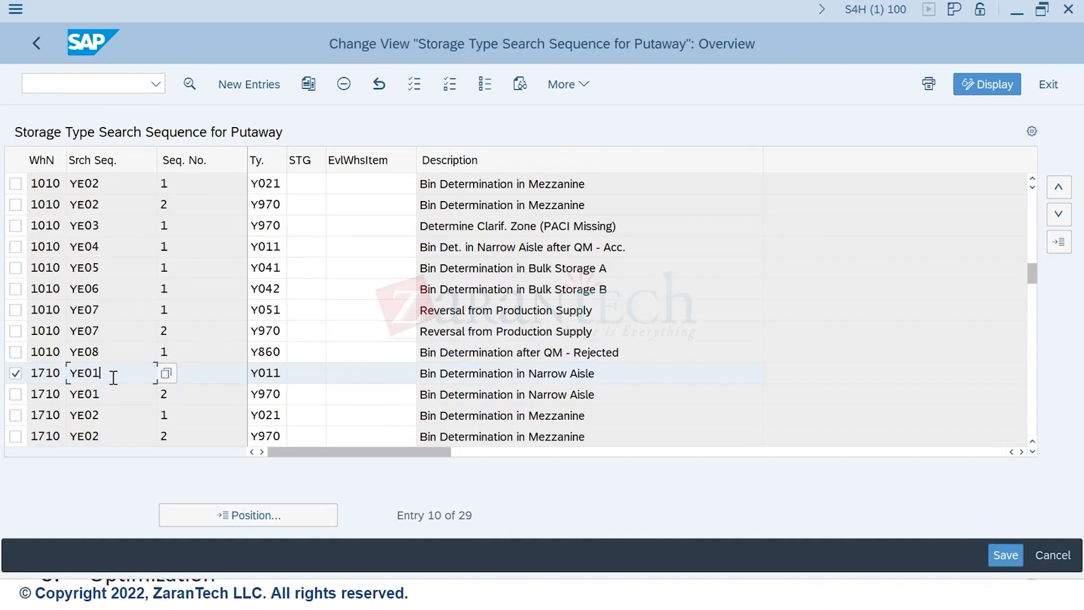
pyautogui.moveTo(102, 377); pyautogui.dragTo(60, 387)
pyautogui.click(212, 379)
pyautogui.click(275, 377)
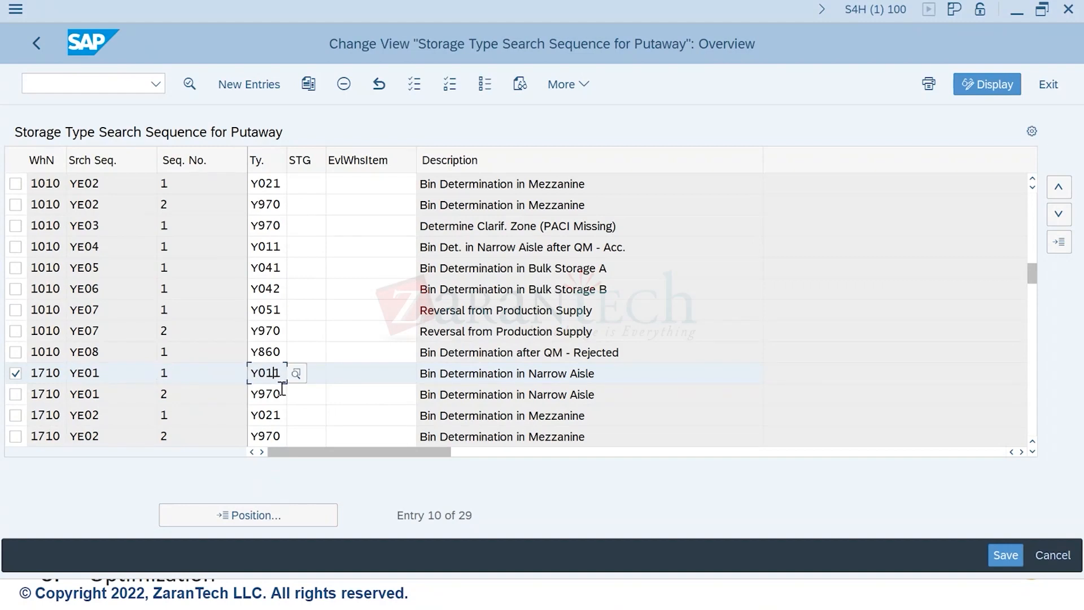
pyautogui.moveTo(106, 377); pyautogui.dragTo(49, 387)
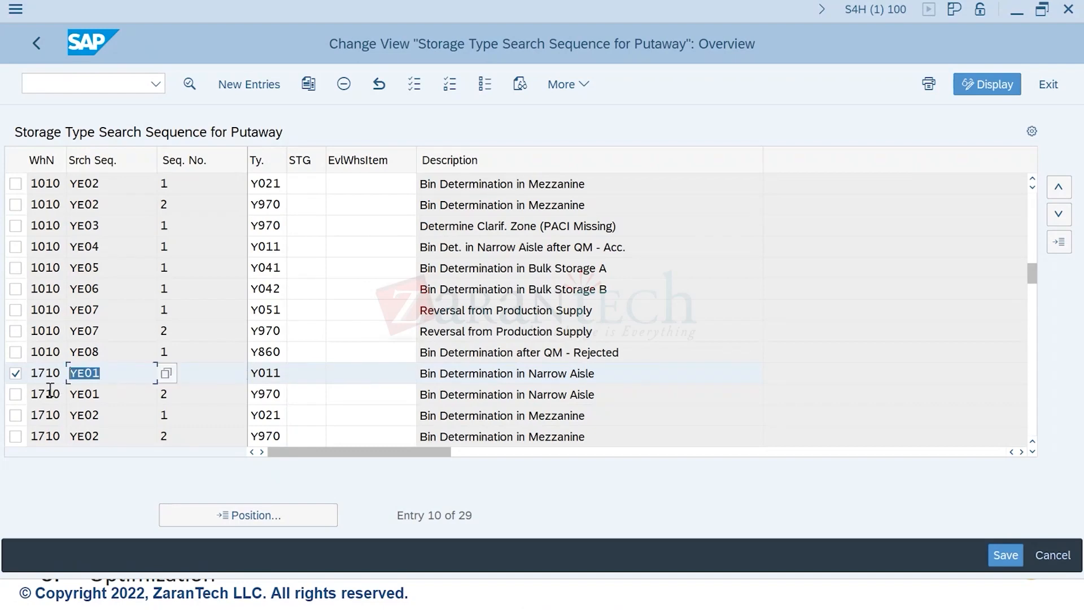
# Step: Switch to Warehouse Product Maintenance and review product EWMS4-40's putaway control and its possible values, leaving the field unchanged
pyautogui.hotkey('alt', 'Tab')
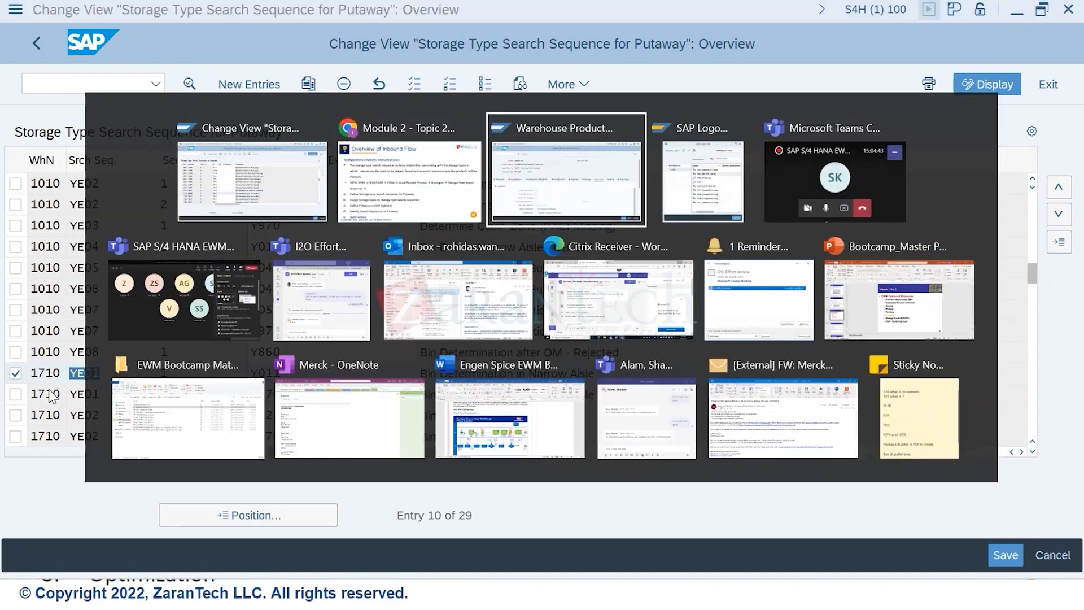
pyautogui.scroll(-10, 395, 429)
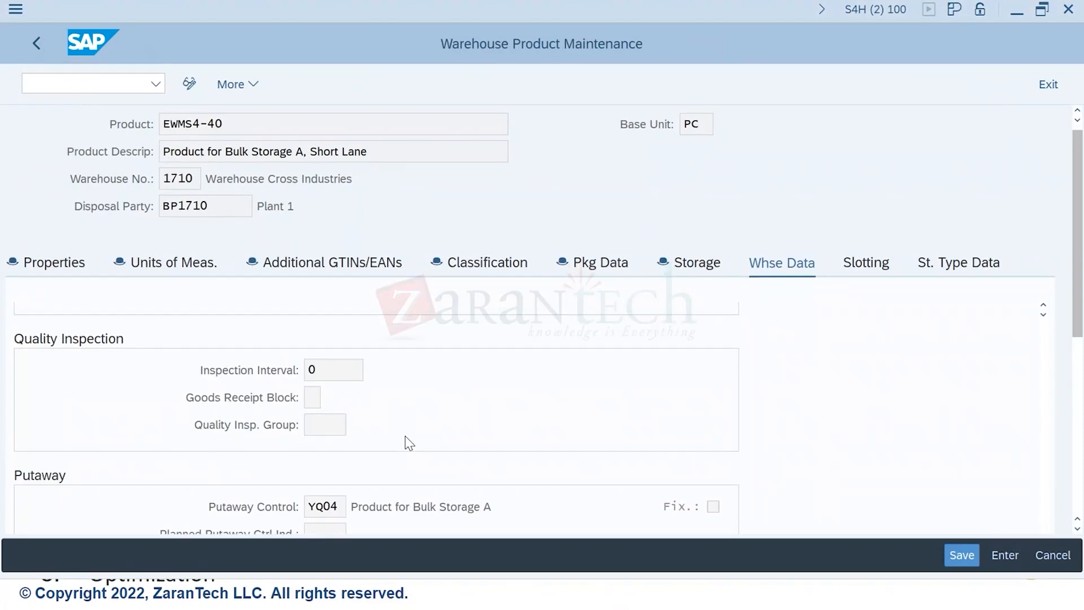
pyautogui.click(340, 353)
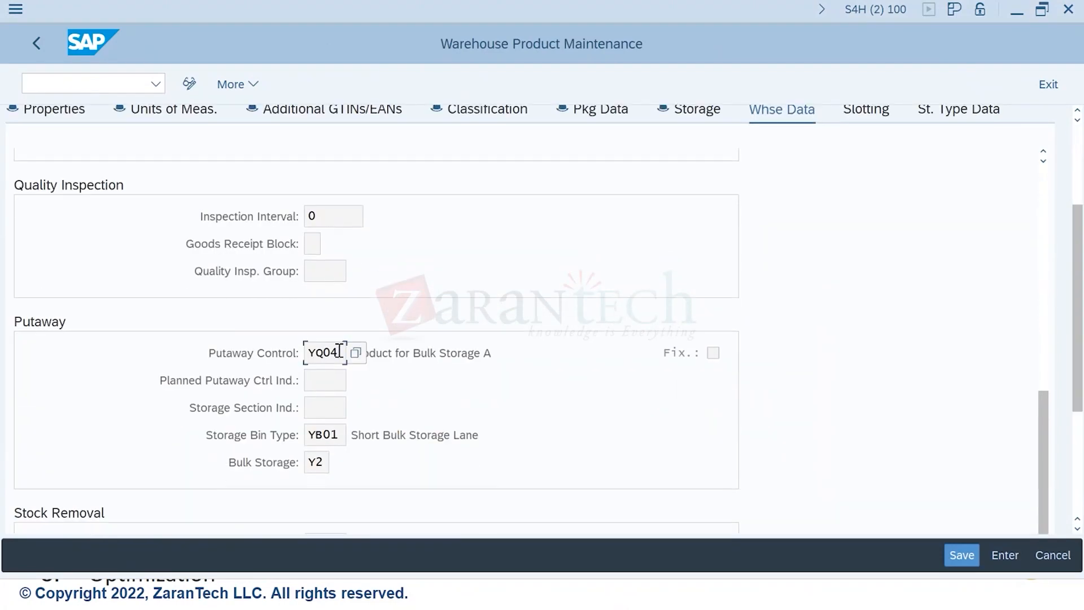
pyautogui.click(356, 353)
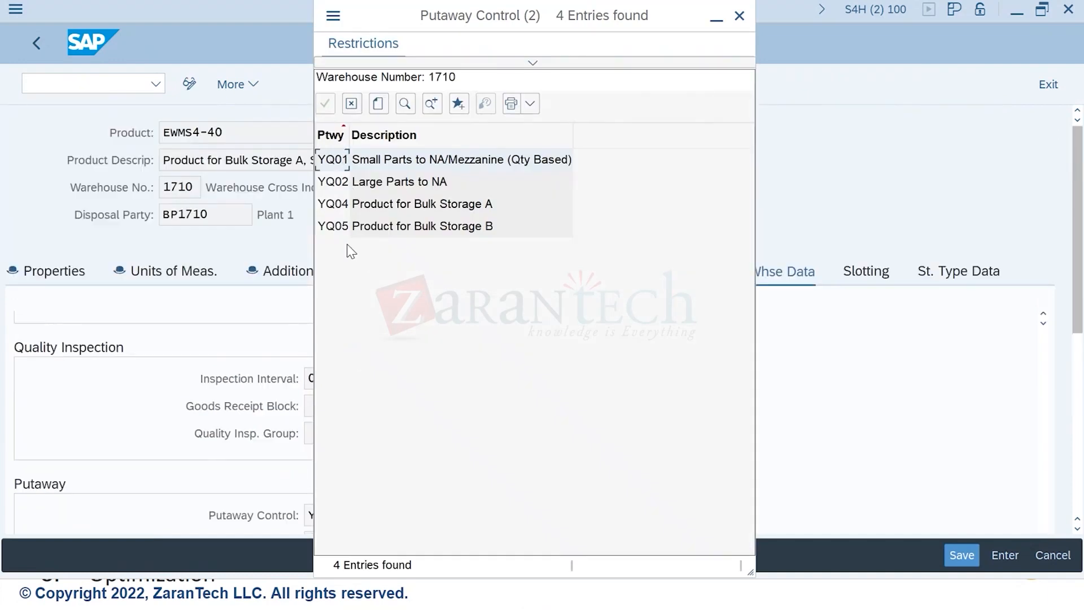
pyautogui.click(739, 16)
pyautogui.scroll(-2, 331, 513)
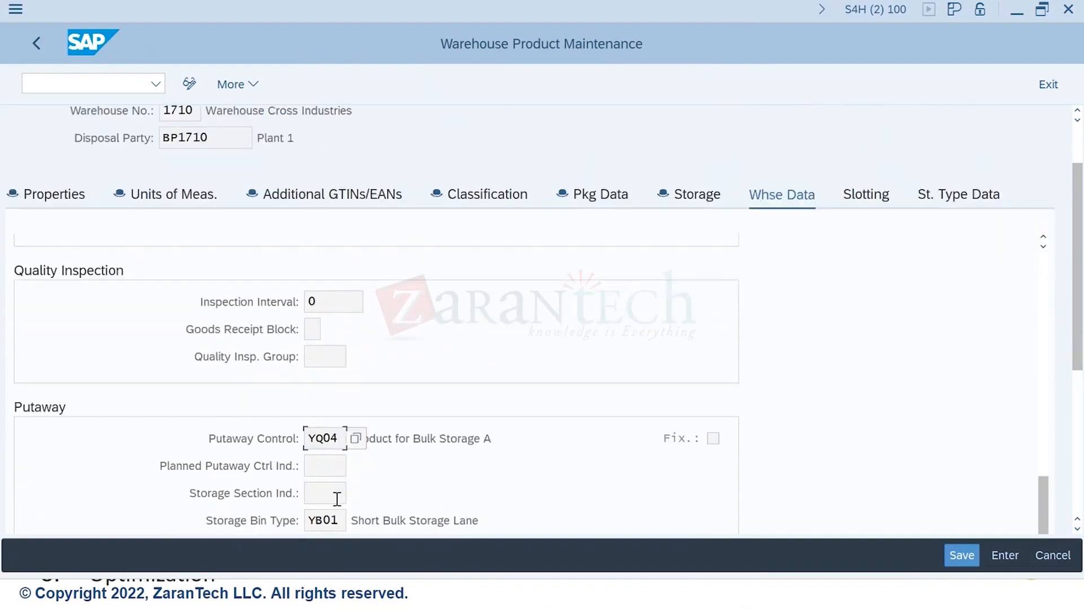
pyautogui.moveTo(344, 439); pyautogui.dragTo(285, 436)
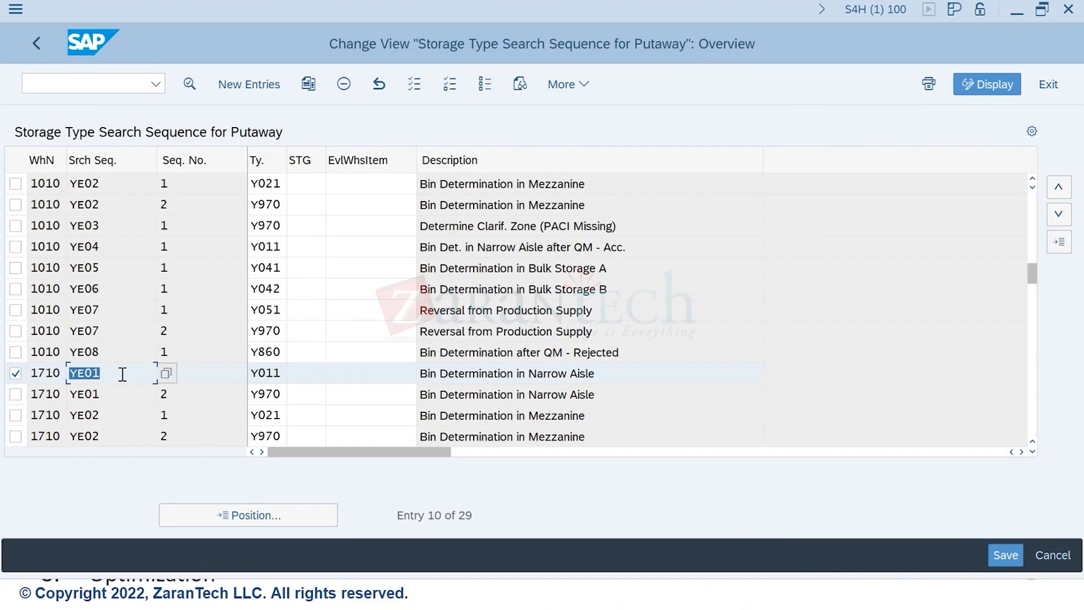
# Step: Return to the storage type search sequence overview and examine how YE01 of warehouse 1710 leads to storage type Y011
pyautogui.click(126, 392)
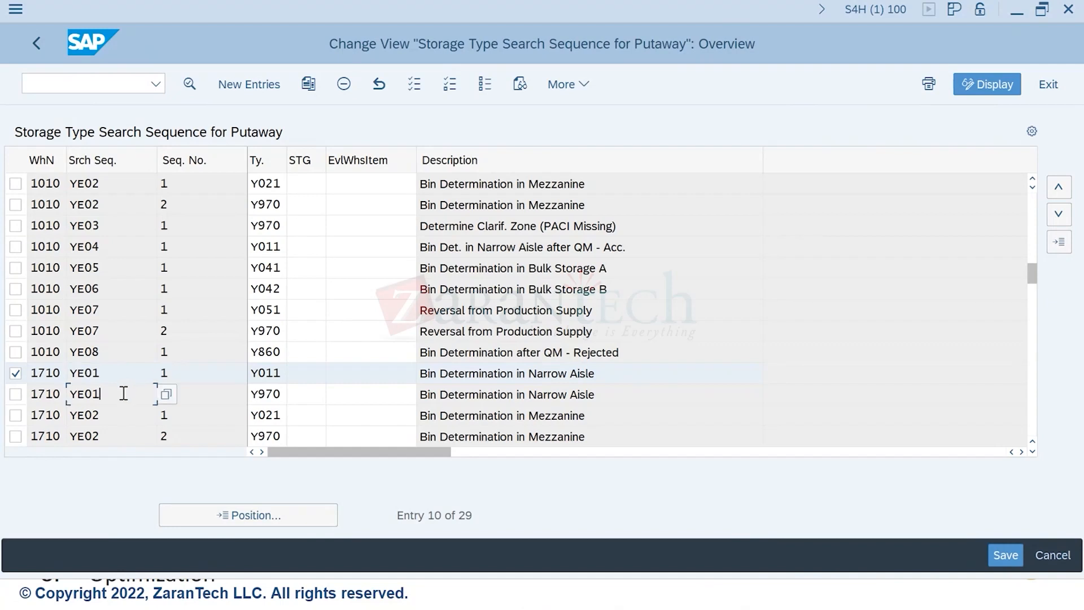
pyautogui.click(128, 378)
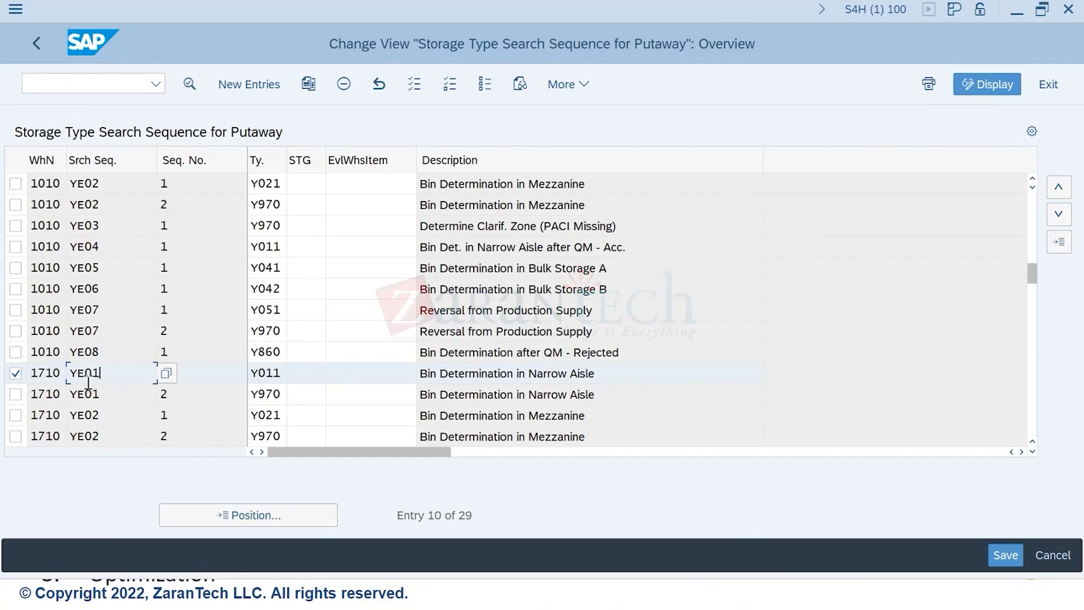
pyautogui.click(213, 379)
pyautogui.doubleClick(118, 374)
pyautogui.moveTo(251, 374); pyautogui.dragTo(287, 377)
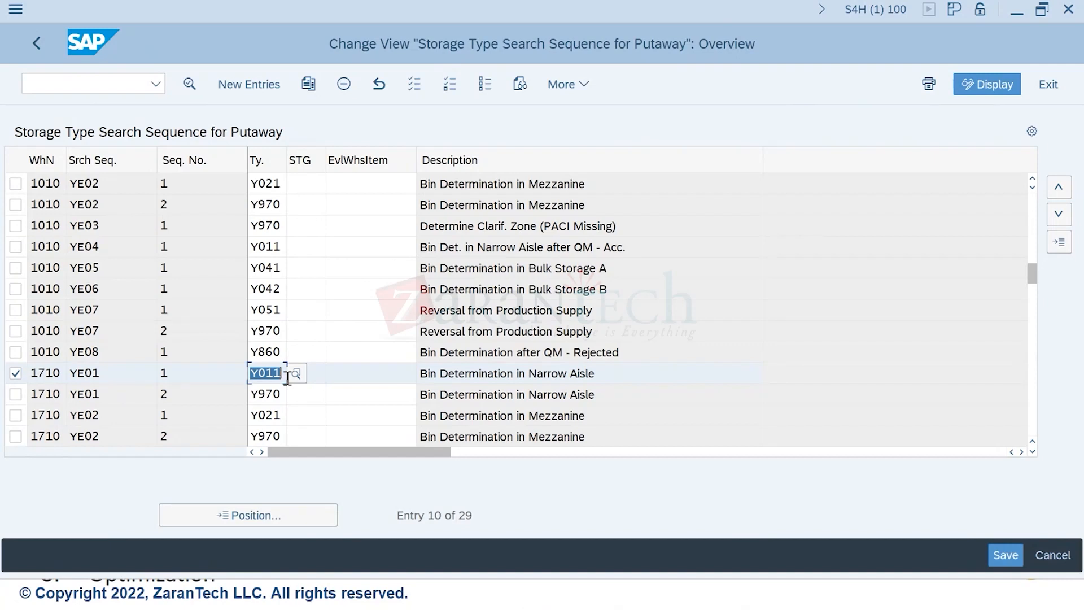
pyautogui.click(115, 377)
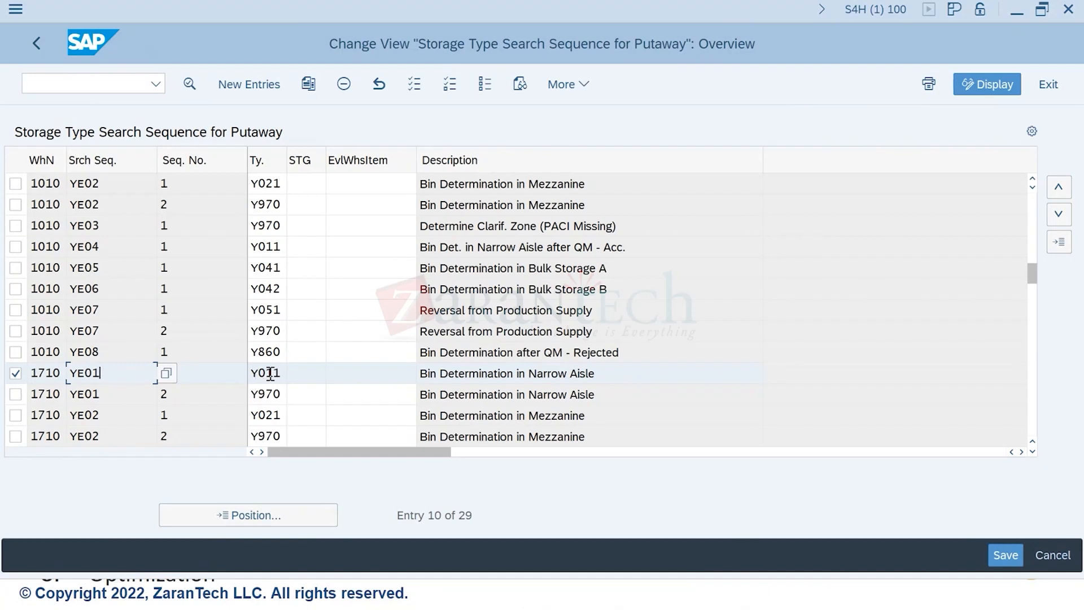
# Step: Examine the second YE01 entry of warehouse 1710 with its fallback storage type Y970, comparing it with the first
pyautogui.click(184, 393)
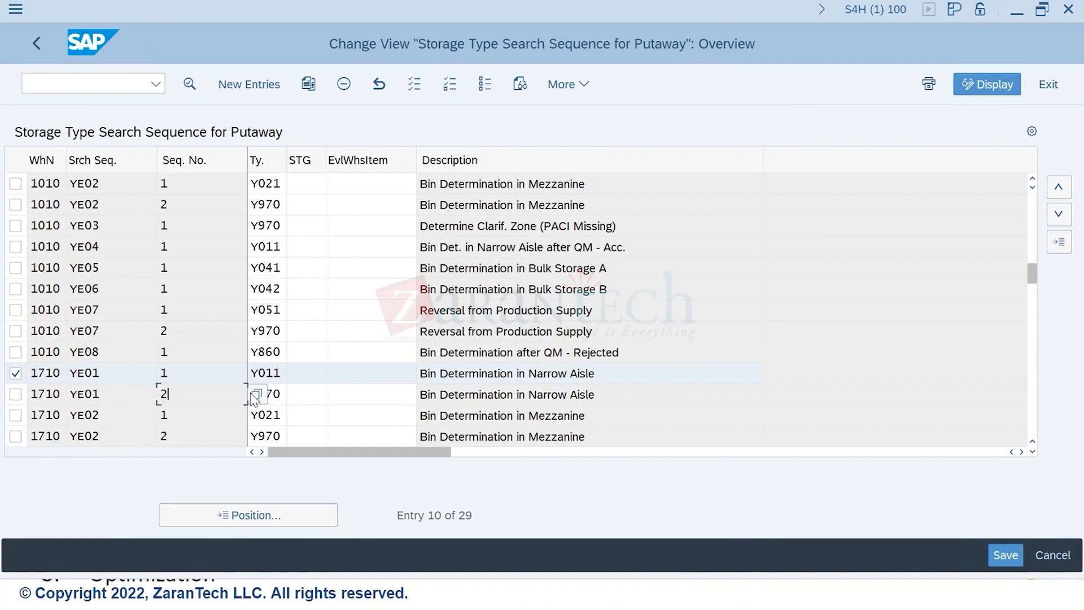
pyautogui.click(274, 394)
pyautogui.click(165, 394)
pyautogui.click(283, 394)
pyautogui.moveTo(282, 395); pyautogui.dragTo(243, 395)
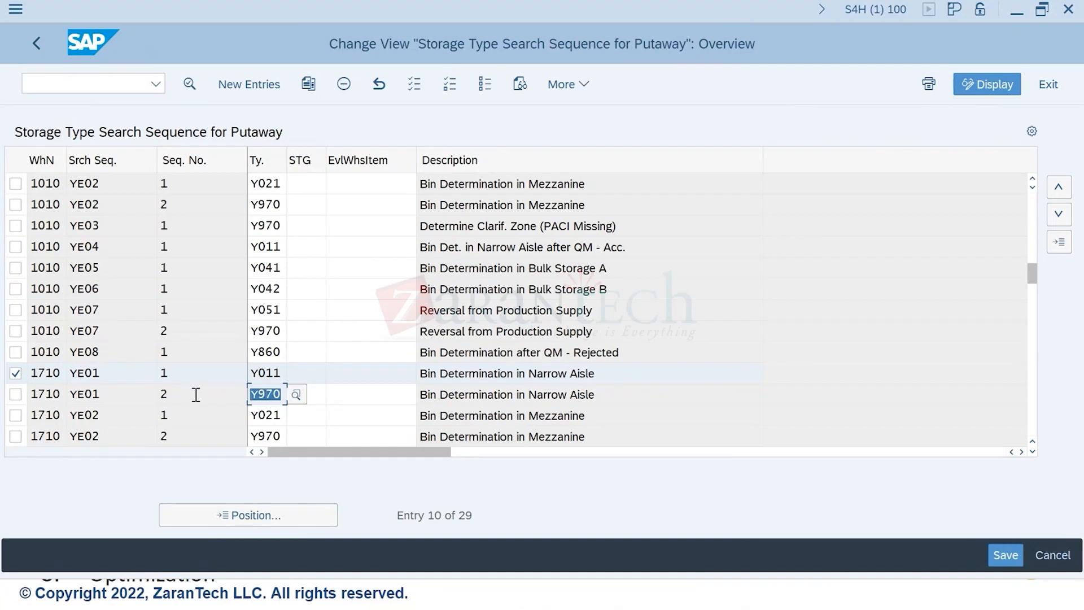
pyautogui.click(112, 377)
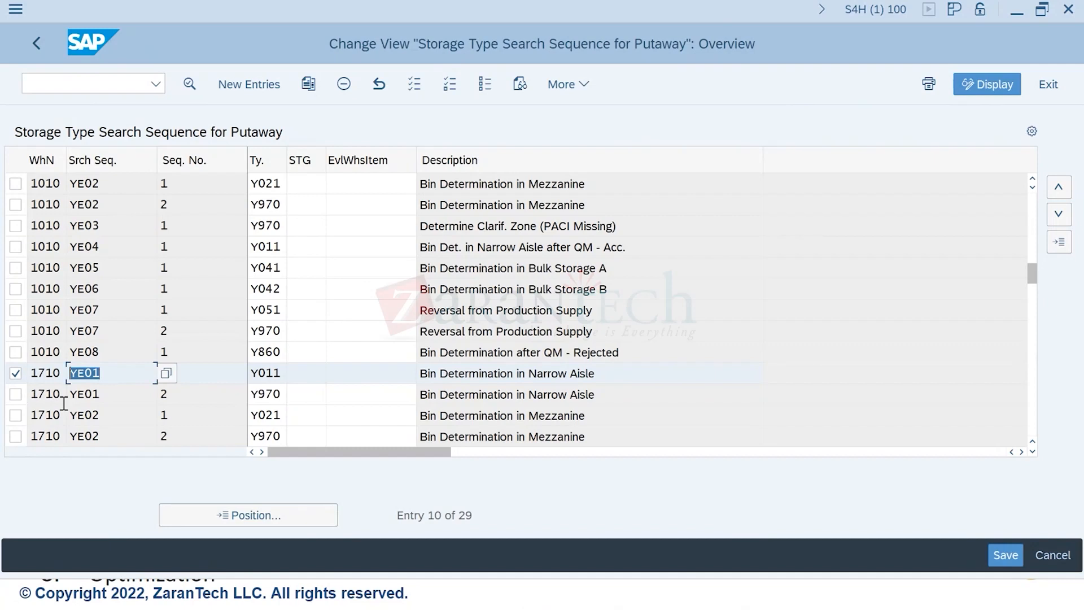
pyautogui.click(109, 393)
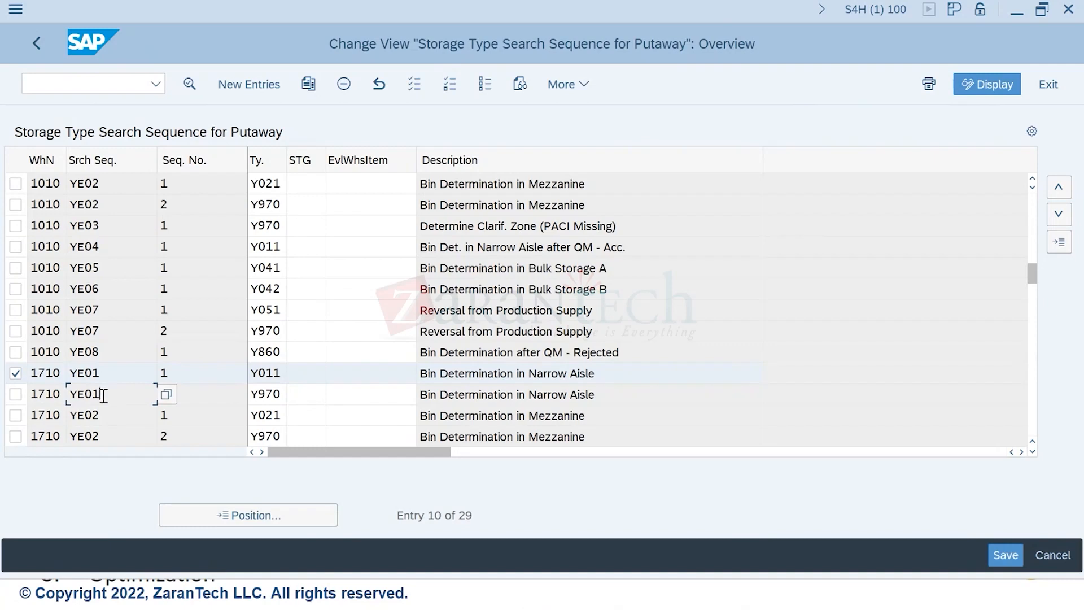
# Step: Recheck the product's putaway control field, return to the search sequence overview and unmark warehouse 1710's first YE01 entry
pyautogui.hotkey('alt', 'Tab')
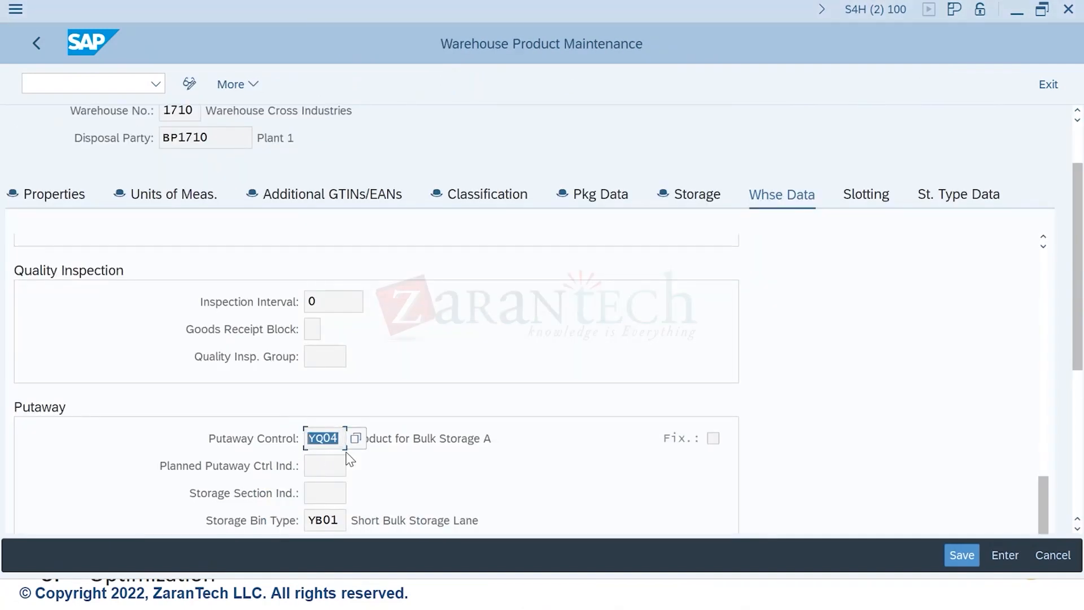
pyautogui.hotkey('alt', 'Tab')
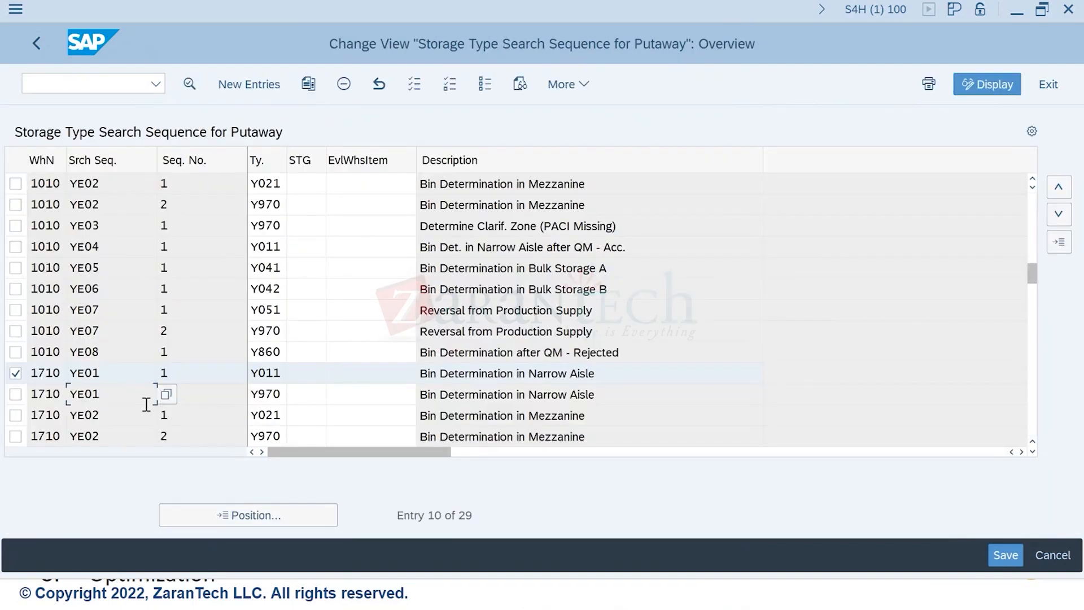
pyautogui.click(131, 390)
pyautogui.click(13, 375)
pyautogui.click(109, 375)
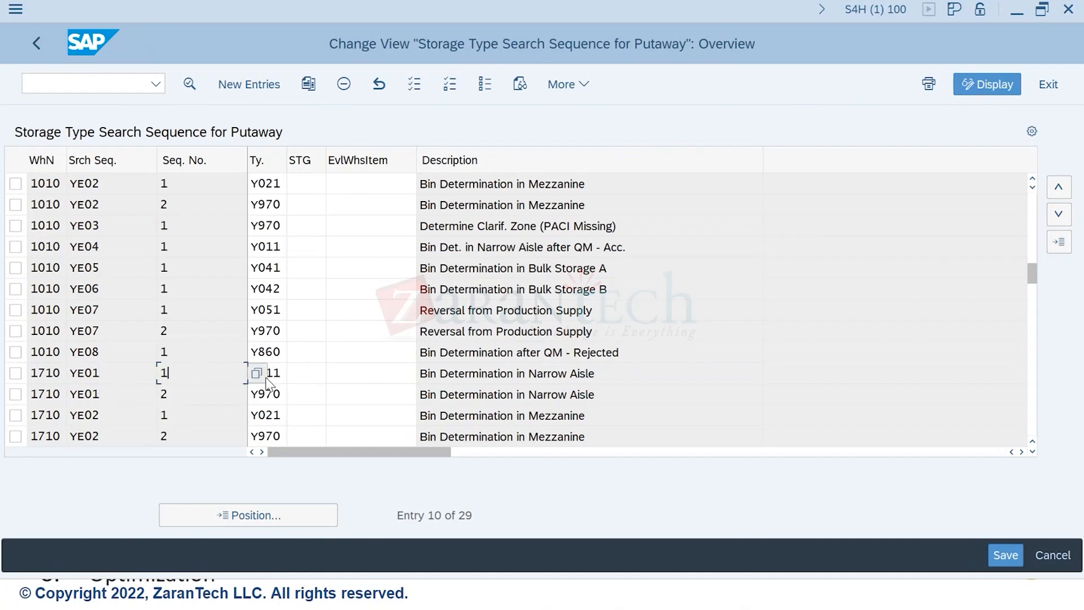
# Step: Compare storage types Y011 and Y970 in warehouse 1710's YE01 entries and go back to the customizing structure
pyautogui.click(278, 372)
pyautogui.click(274, 392)
pyautogui.click(275, 373)
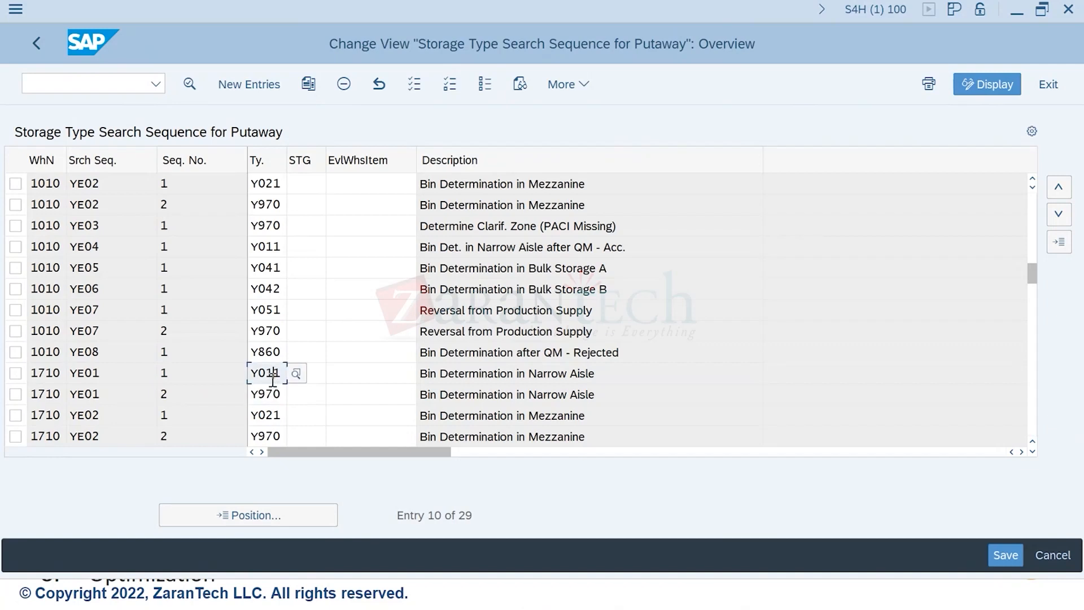
pyautogui.click(265, 392)
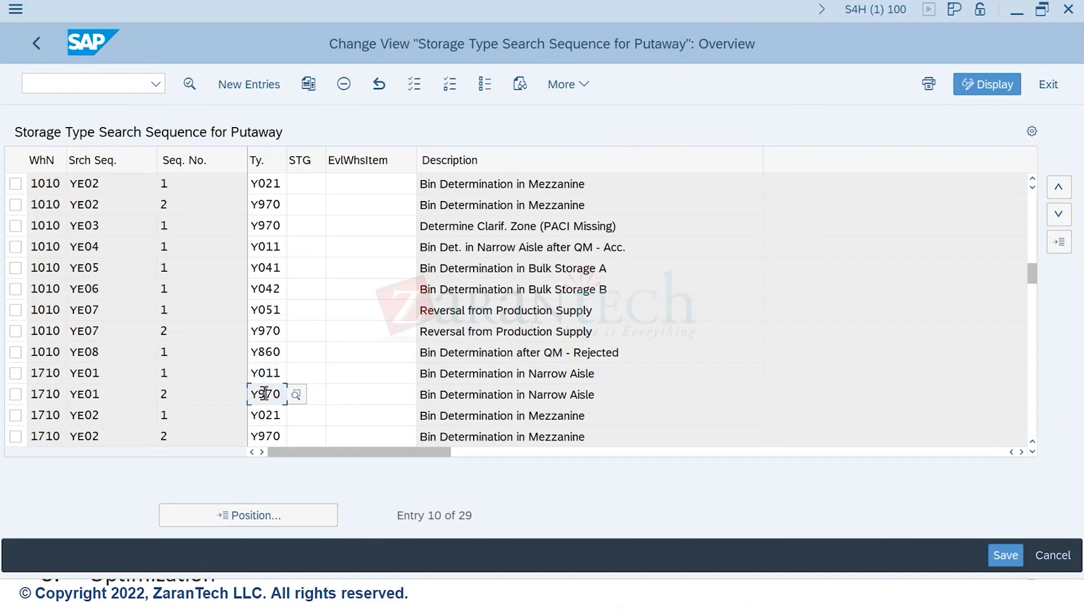
pyautogui.click(181, 378)
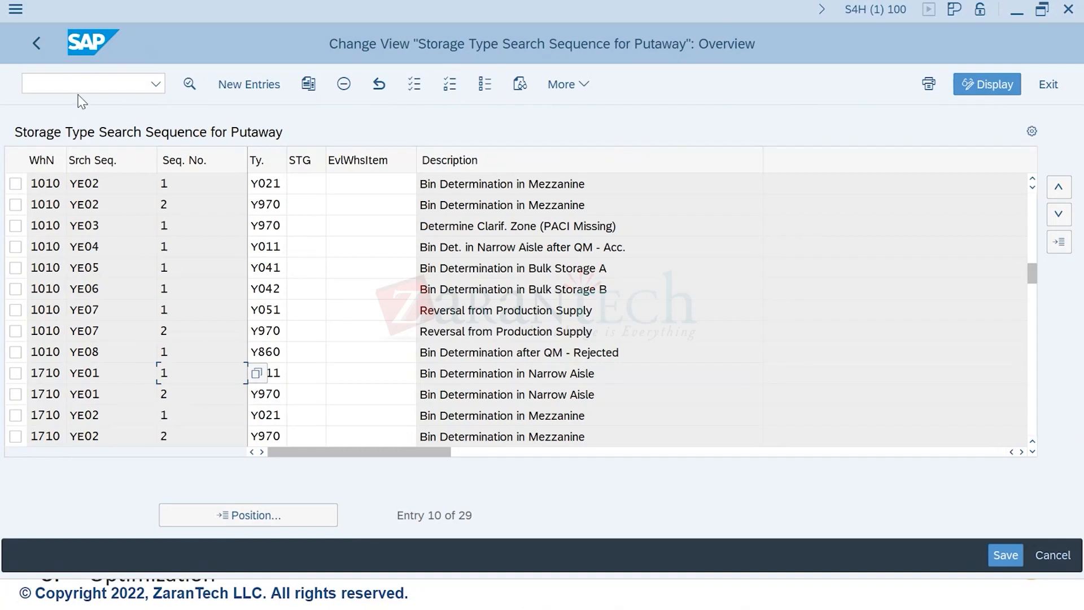
pyautogui.click(38, 43)
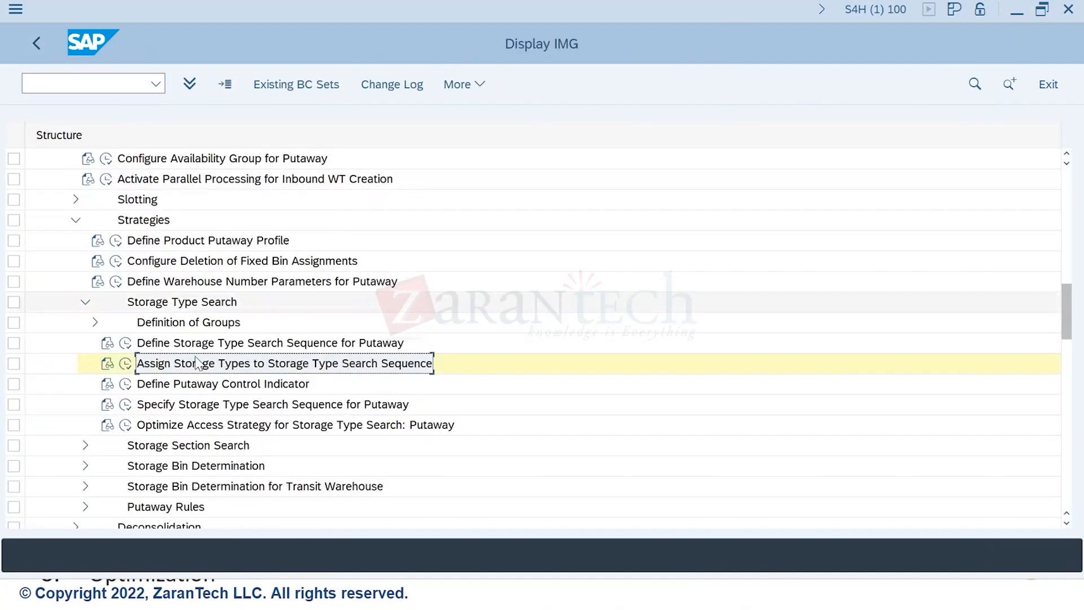
# Step: Open Define Putaway Control Indicator and locate warehouse 1710's YQ01 entry
pyautogui.click(126, 386)
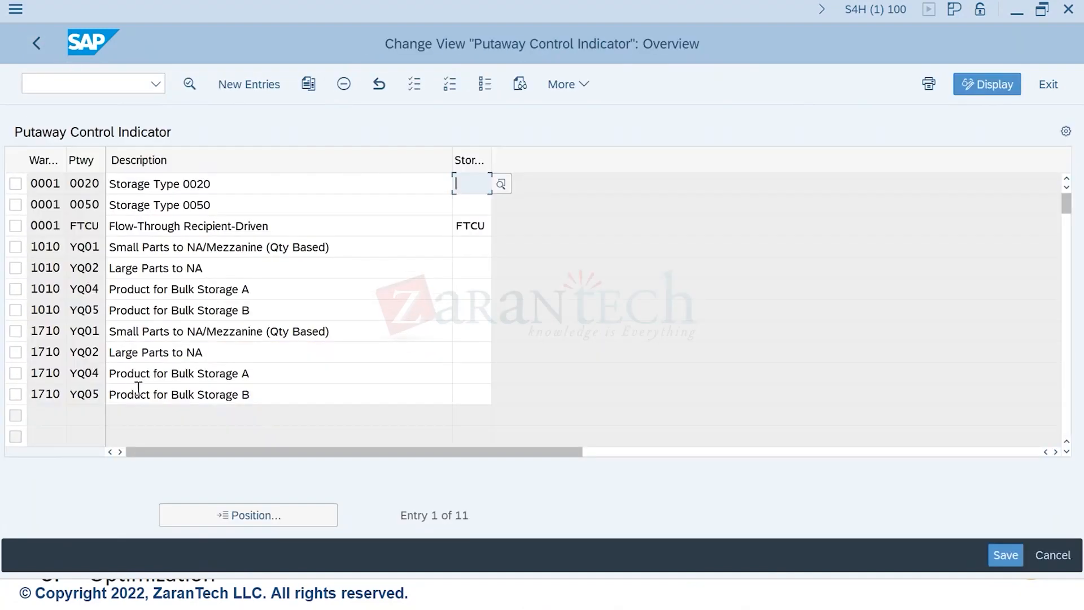
pyautogui.moveTo(103, 332); pyautogui.dragTo(75, 355)
pyautogui.click(92, 335)
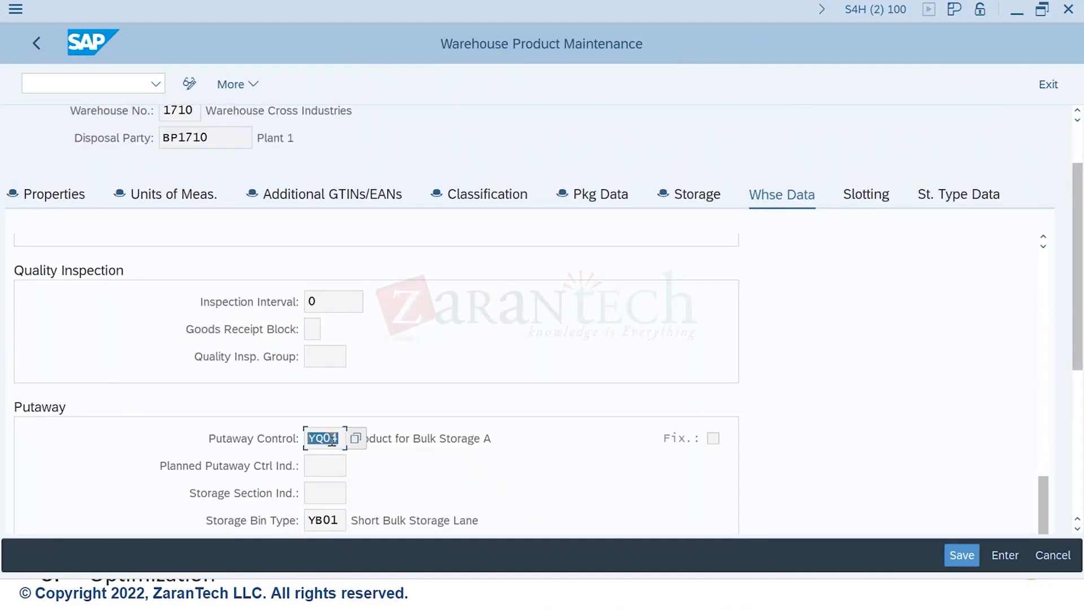
# Step: In Warehouse Product Maintenance, look up YQ04 among warehouse 1710's putaway control values, close the list and return to the indicator overview
pyautogui.click(355, 439)
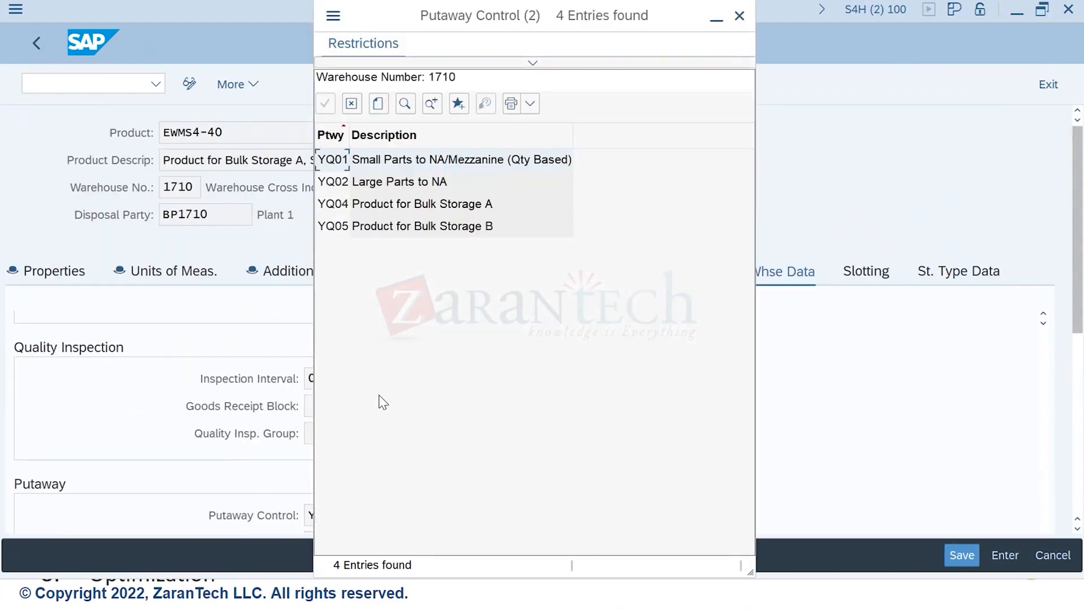
pyautogui.click(344, 206)
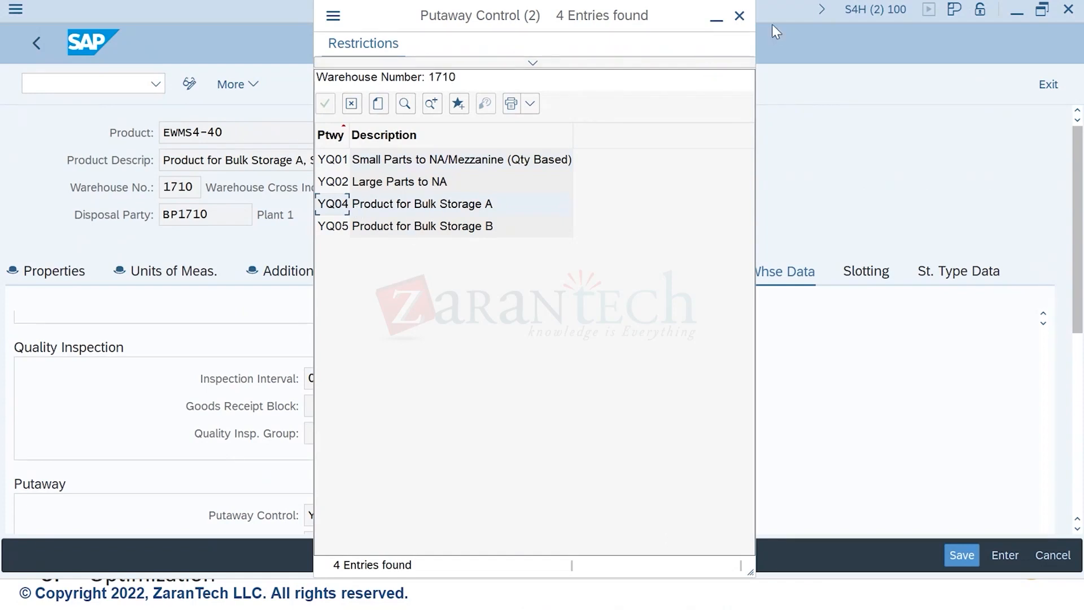
pyautogui.click(739, 16)
pyautogui.hotkey('alt', 'Tab')
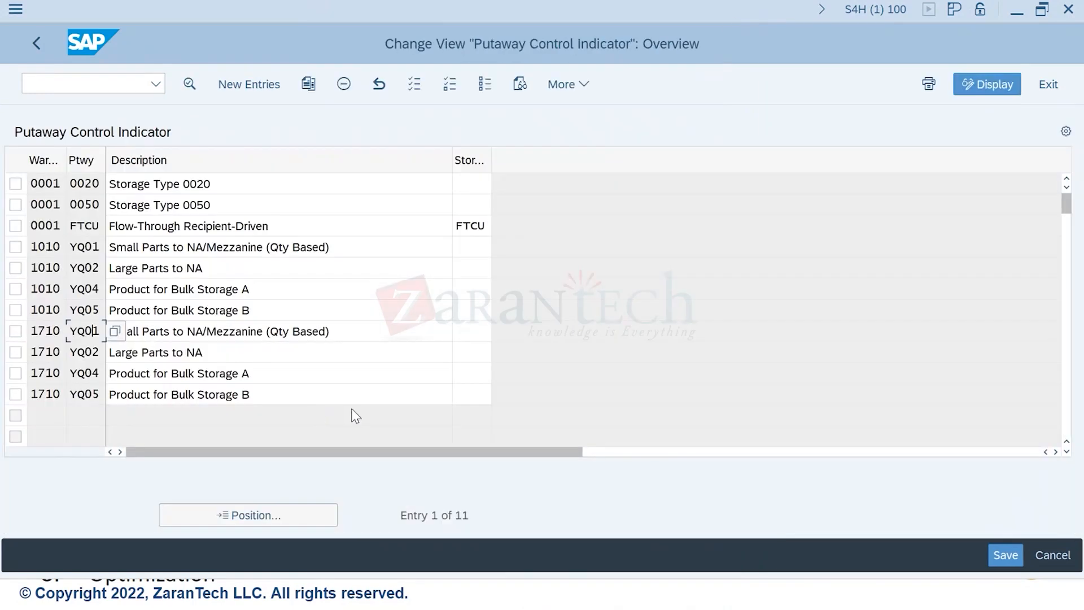
# Step: Check warehouse 1710's YQ04 entry, Product for Bulk Storage A, and return to the customizing structure
pyautogui.click(100, 376)
pyautogui.moveTo(101, 374); pyautogui.dragTo(94, 376)
pyautogui.click(46, 50)
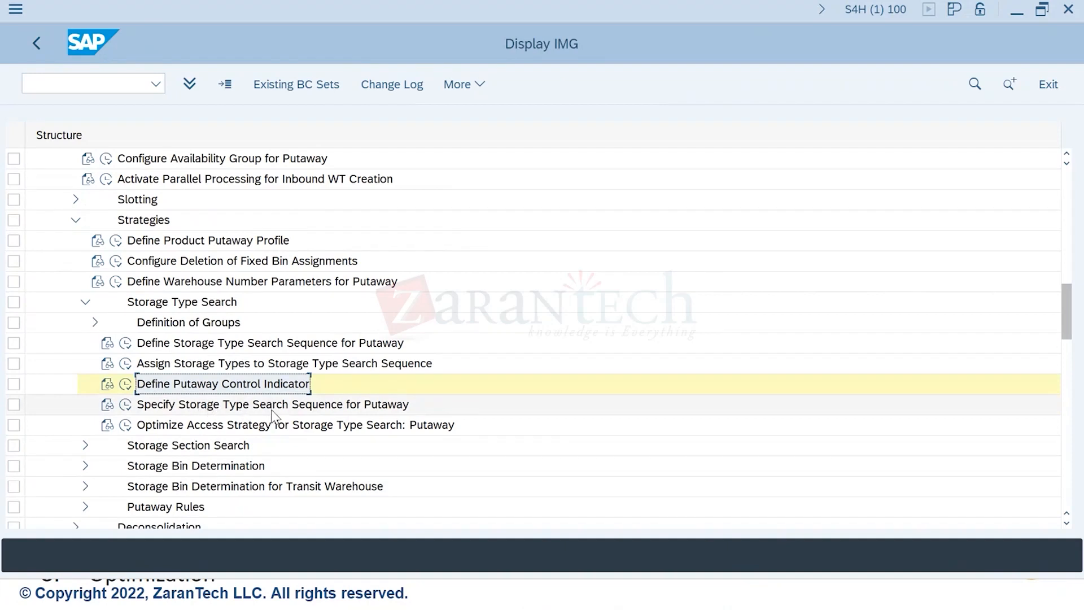
# Step: Open Specify Storage Type Search Sequence for Putaway, mark warehouse 1010's YQ04 entry for process type Y114 without quantity class, and check its search sequence
pyautogui.click(125, 404)
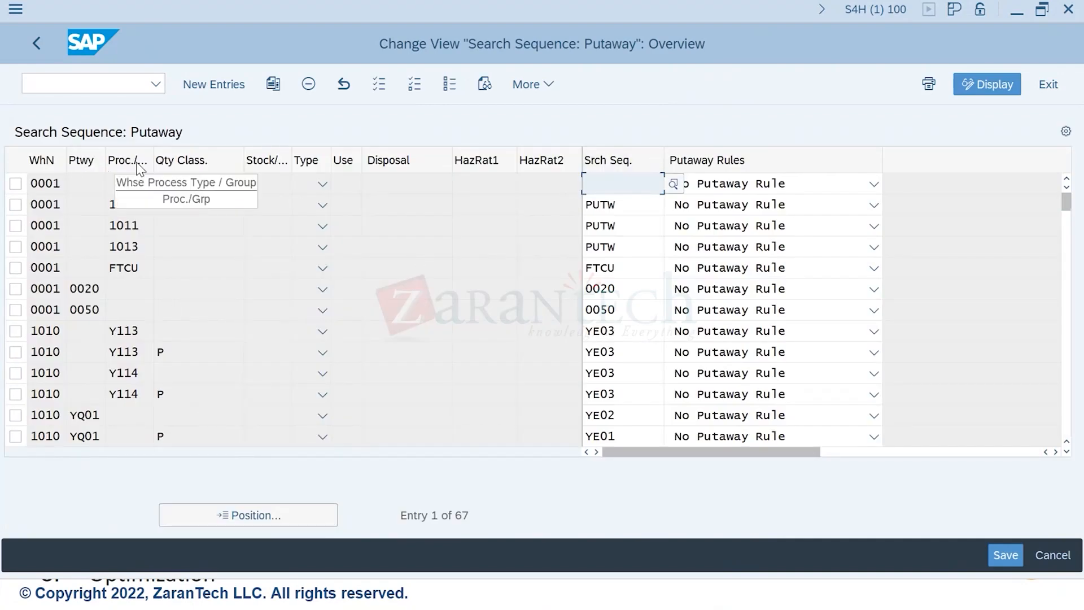
pyautogui.click(79, 286)
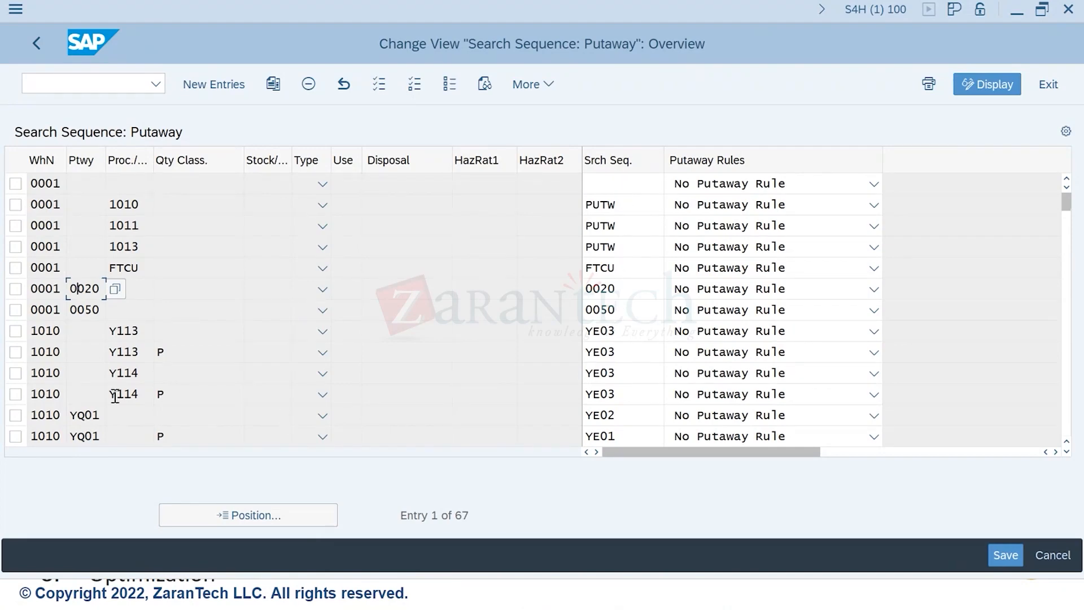
pyautogui.scroll(-3, 79, 385)
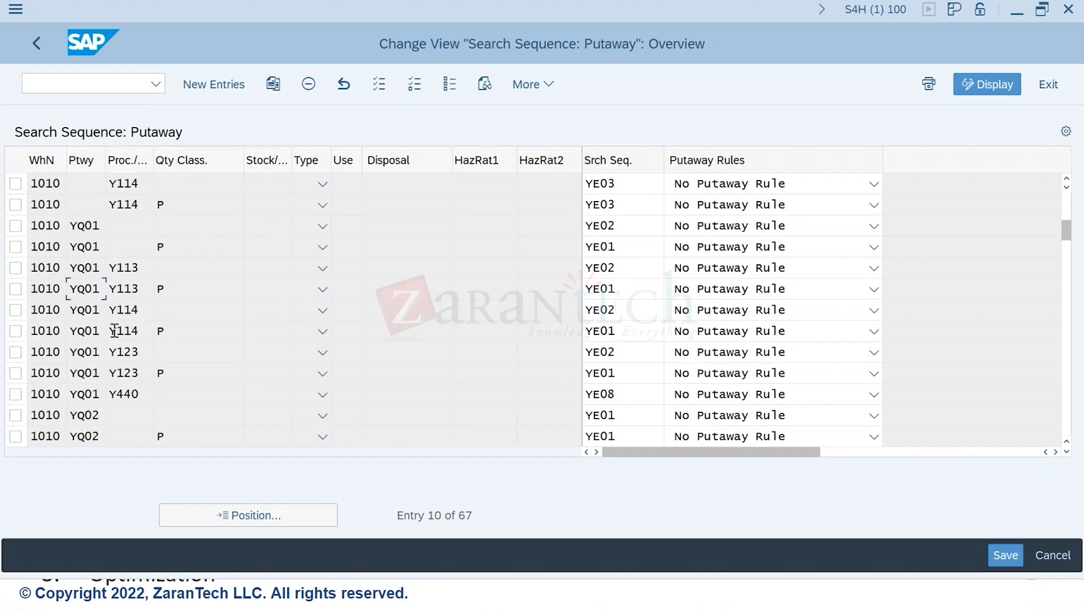
pyautogui.scroll(-2, 84, 386)
pyautogui.scroll(-4, 84, 393)
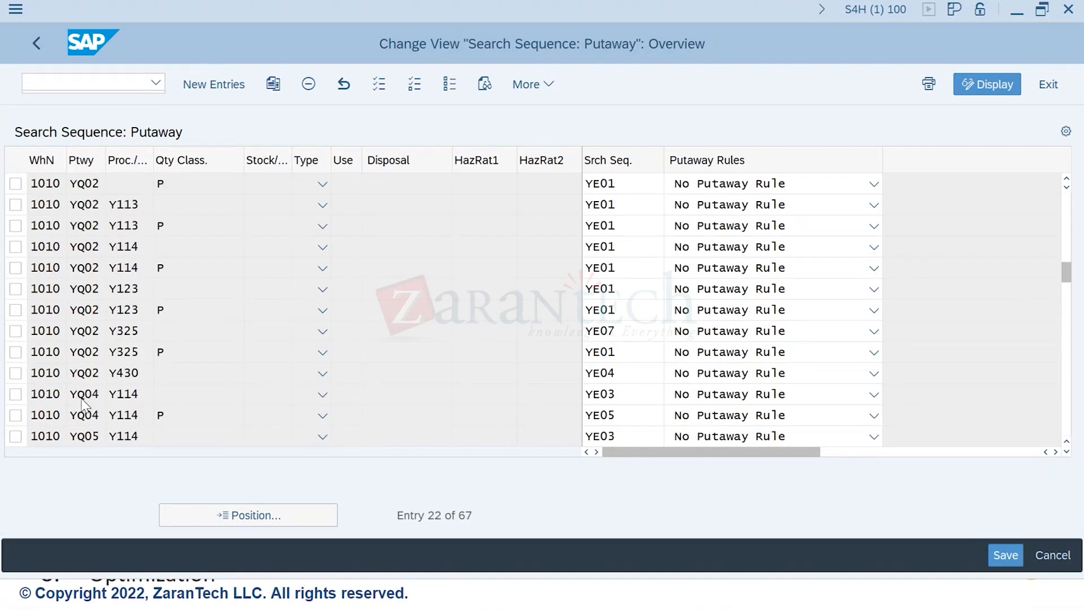
pyautogui.scroll(1, 102, 366)
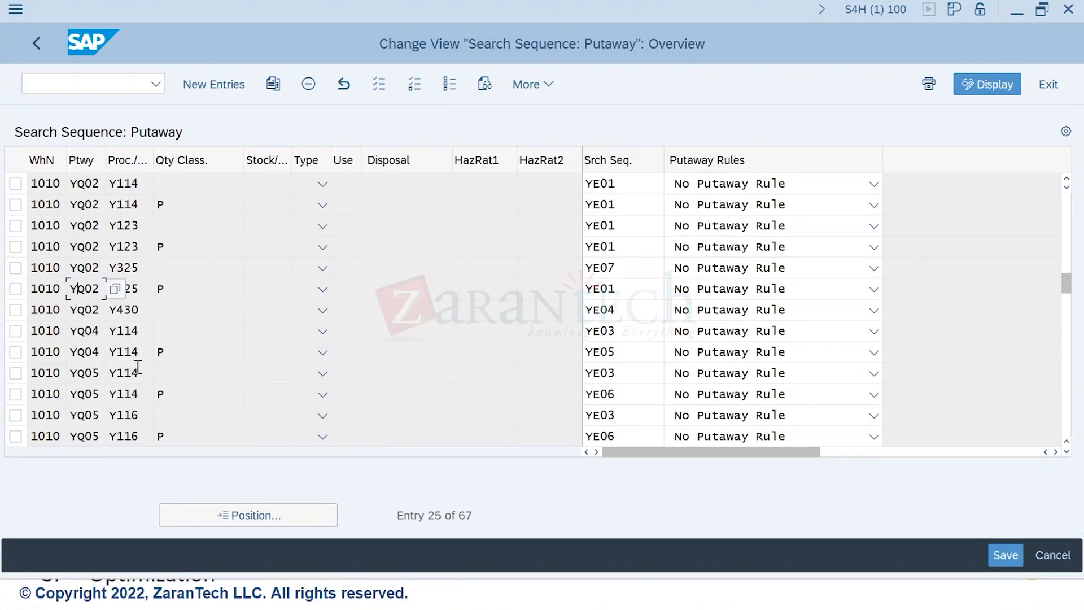
pyautogui.click(15, 331)
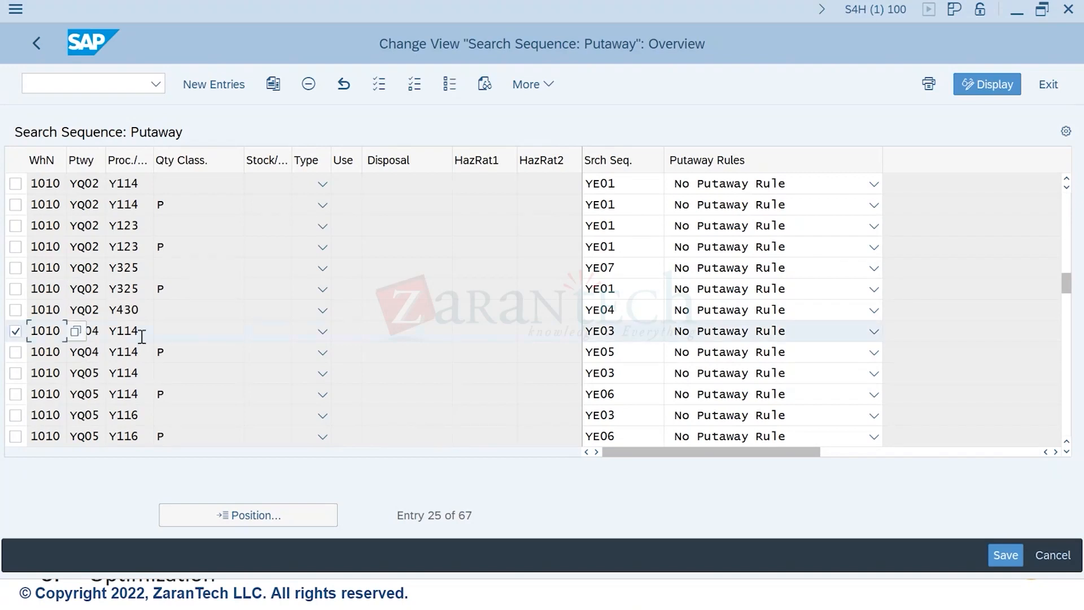
pyautogui.click(124, 332)
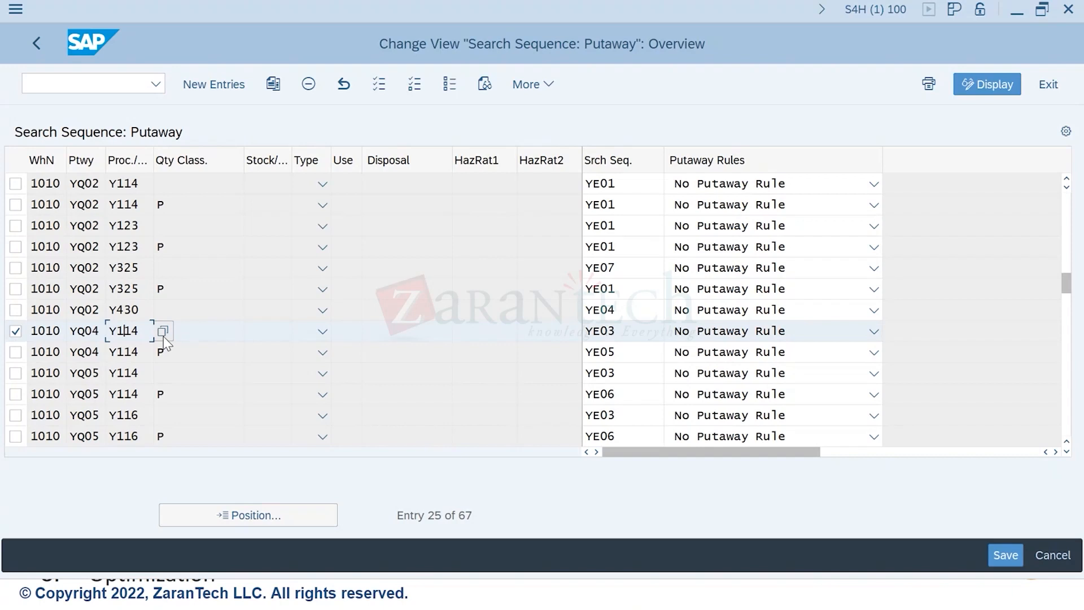
pyautogui.click(631, 333)
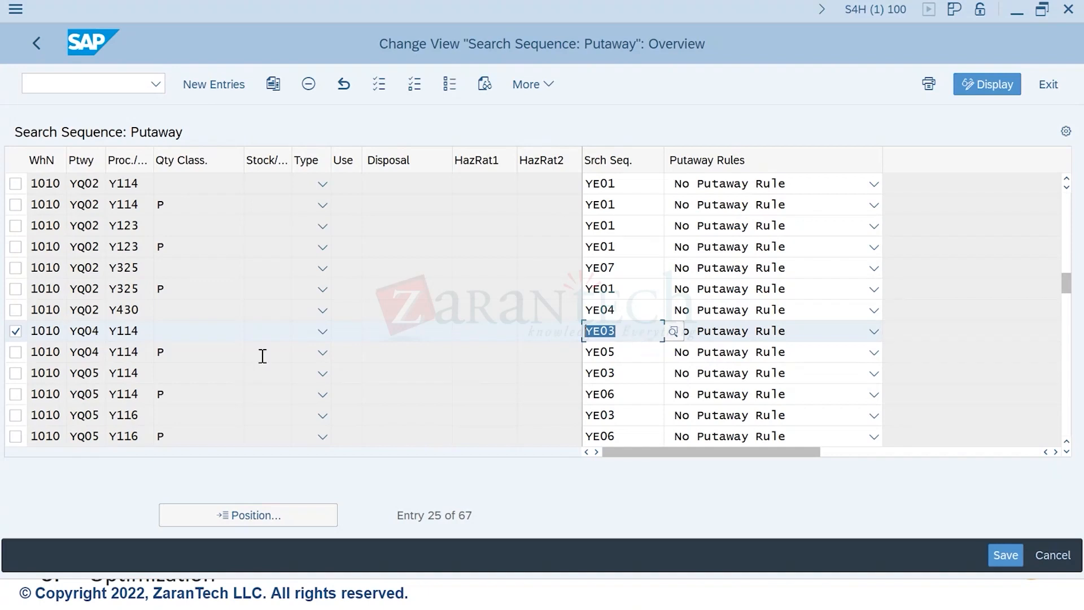
# Step: Check product EWMS4-40's putaway control indicator in Warehouse Product Maintenance, and return to the putaway search sequence overview
pyautogui.hotkey('alt', 'Tab')
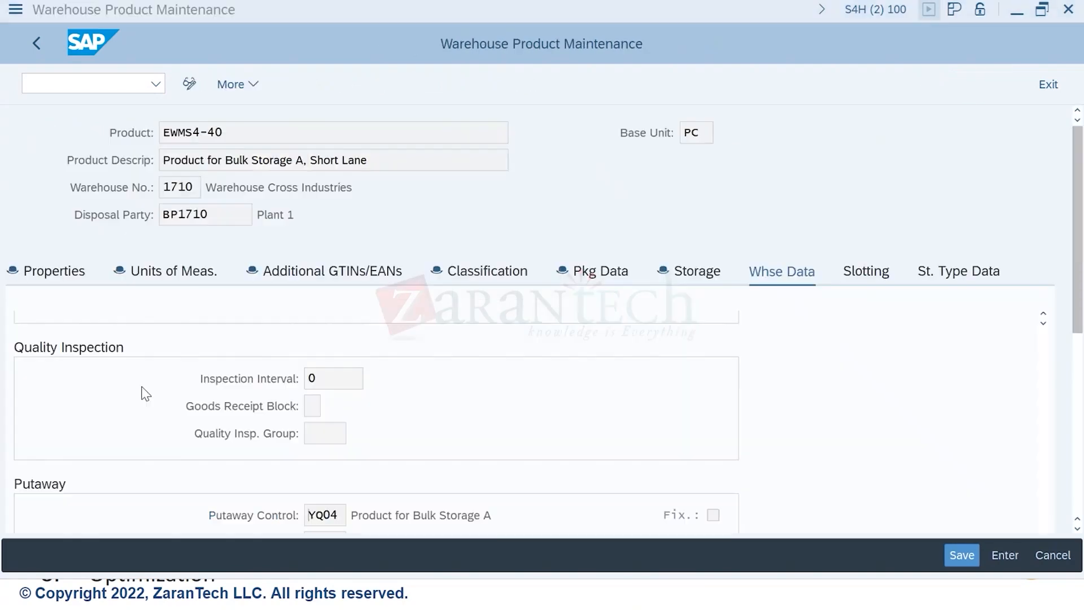
pyautogui.moveTo(232, 129); pyautogui.dragTo(128, 143)
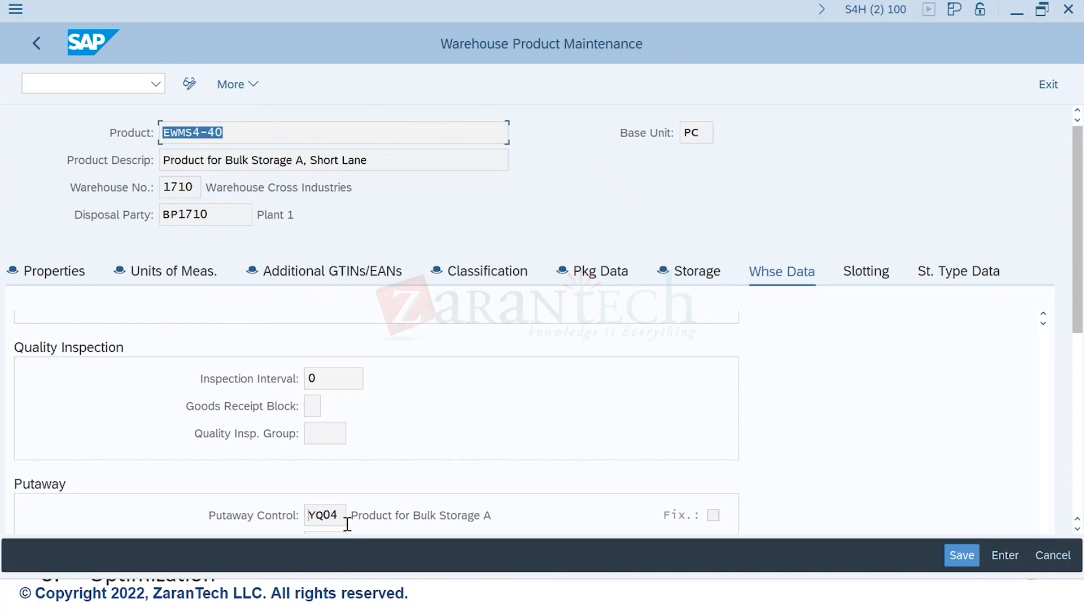
pyautogui.moveTo(341, 511); pyautogui.dragTo(263, 519)
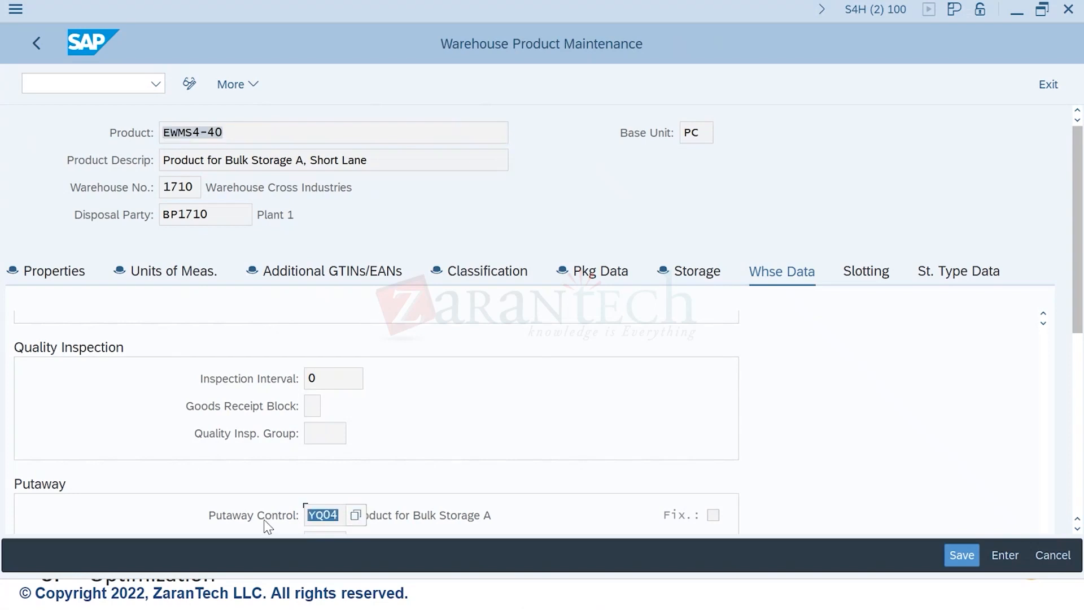
pyautogui.hotkey('alt', 'Tab')
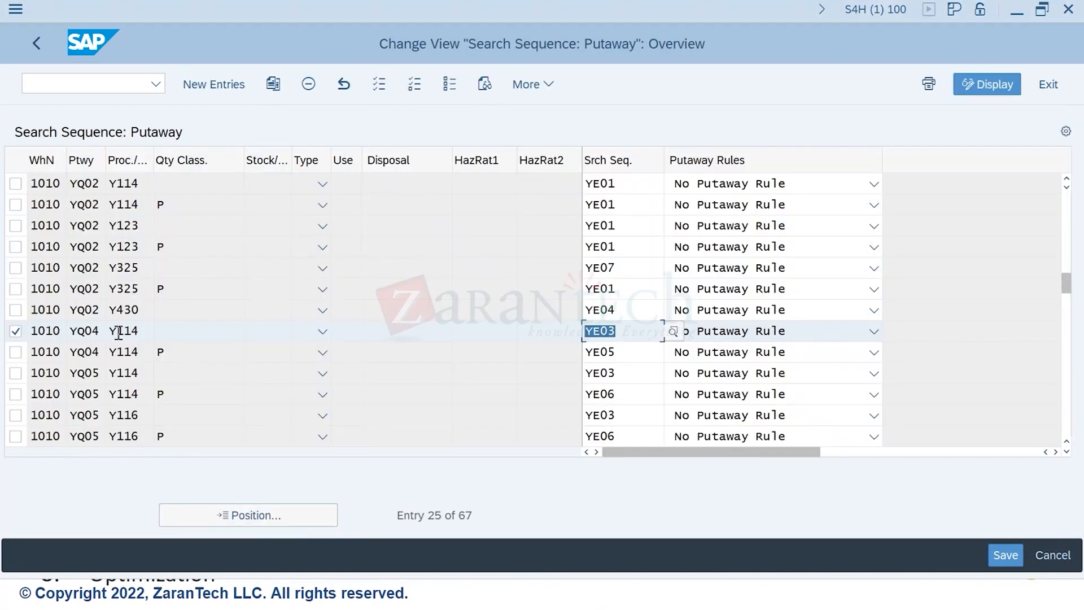
# Step: Mark warehouse 1010's YQ04/Y114 entry with quantity class P as well, and compare the search sequences of both marked entries
pyautogui.click(16, 352)
pyautogui.doubleClick(642, 330)
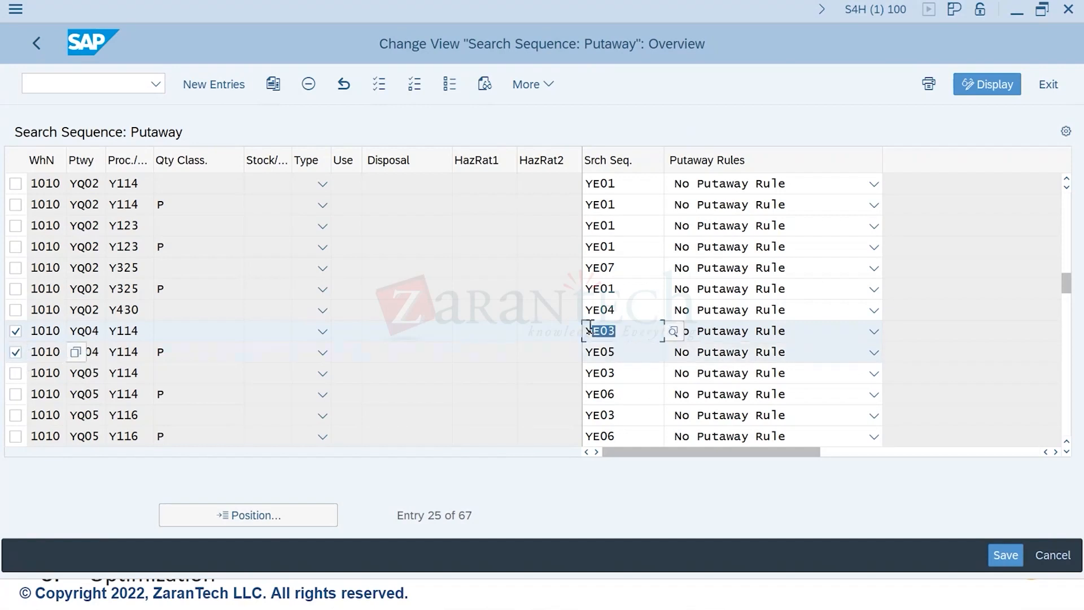
pyautogui.doubleClick(644, 351)
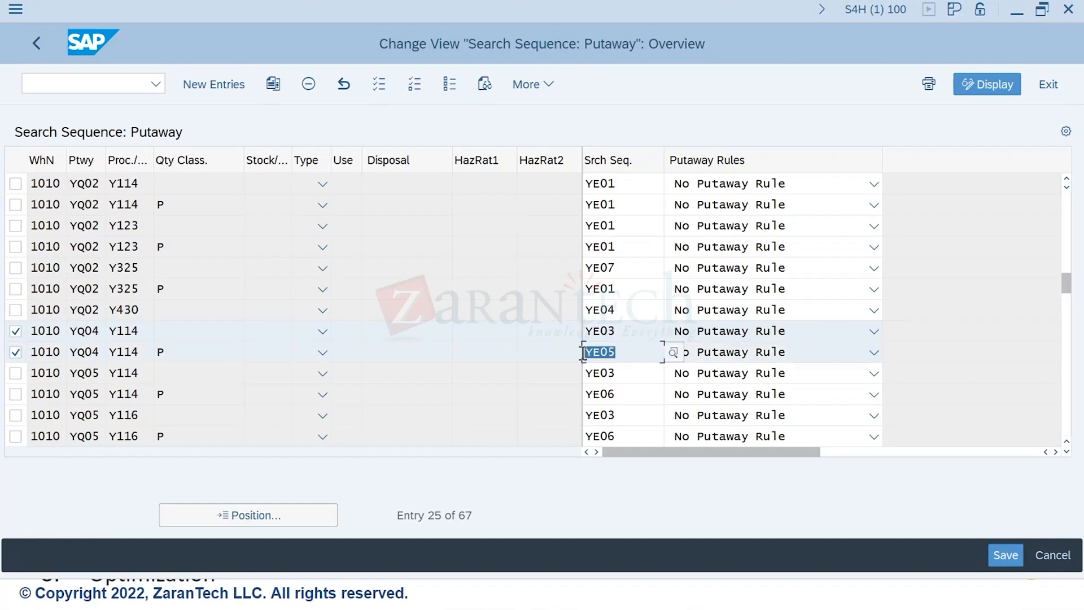
# Step: Look up the meaning of quantity class P in the YQ04/Y114 entry's list of possible values and close the list
pyautogui.click(168, 356)
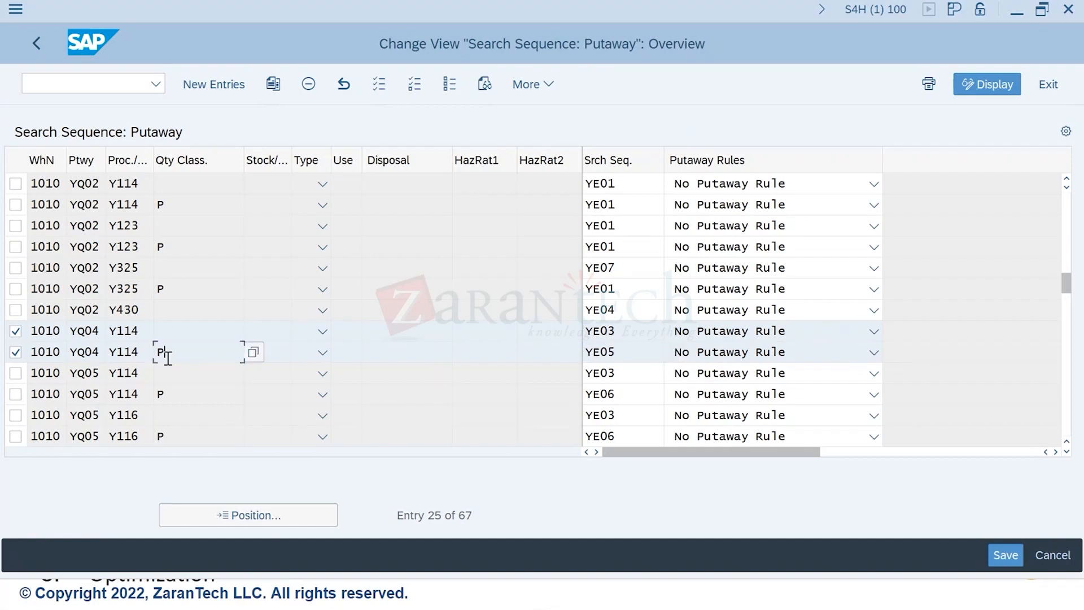
pyautogui.click(251, 353)
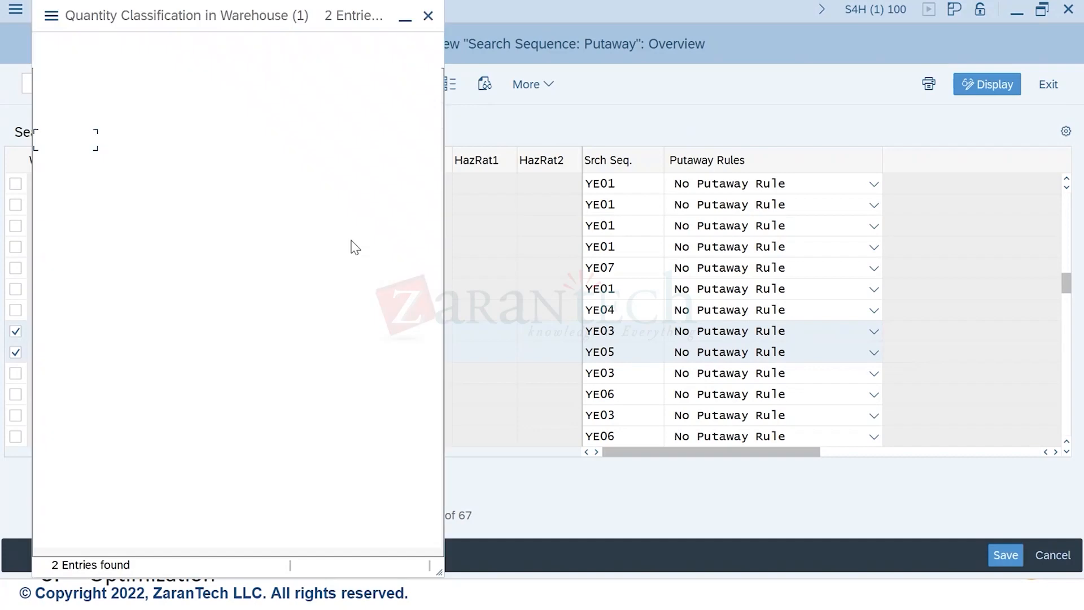
pyautogui.moveTo(175, 31); pyautogui.dragTo(478, 56)
pyautogui.click(381, 192)
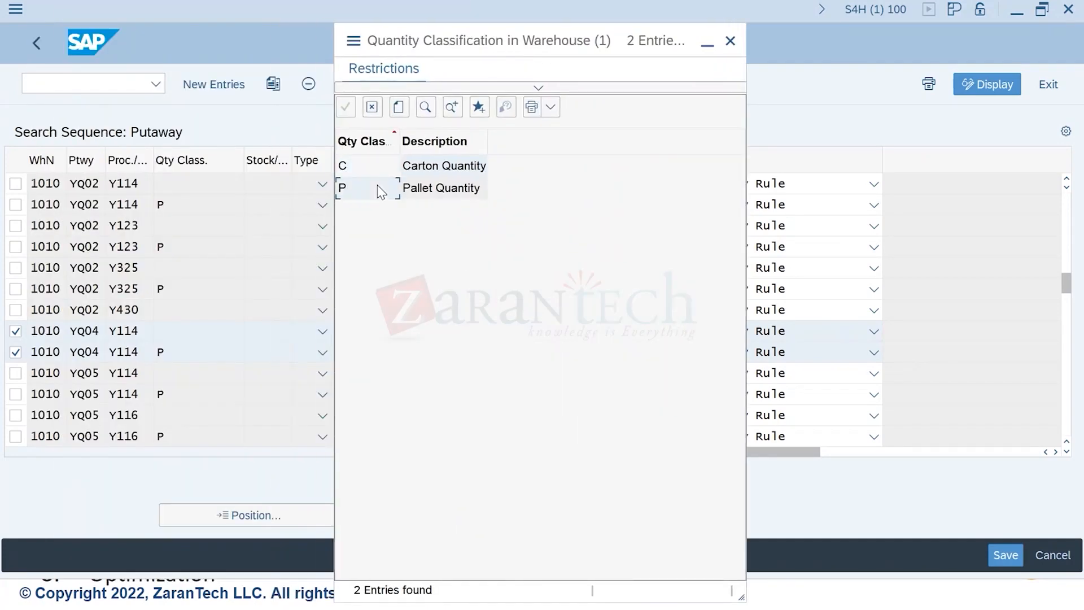
pyautogui.click(188, 359)
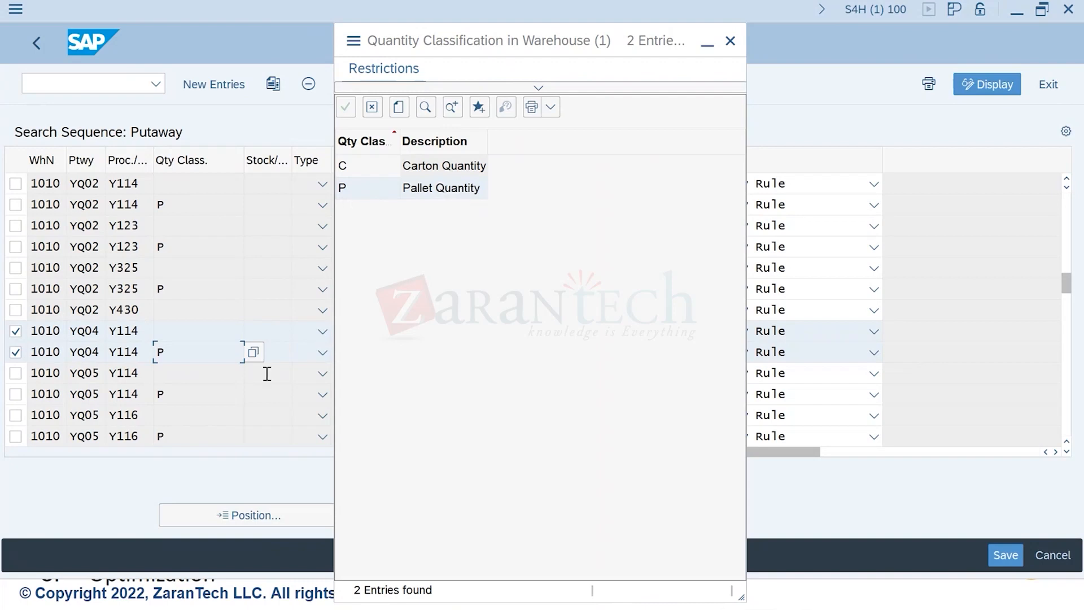
pyautogui.click(730, 41)
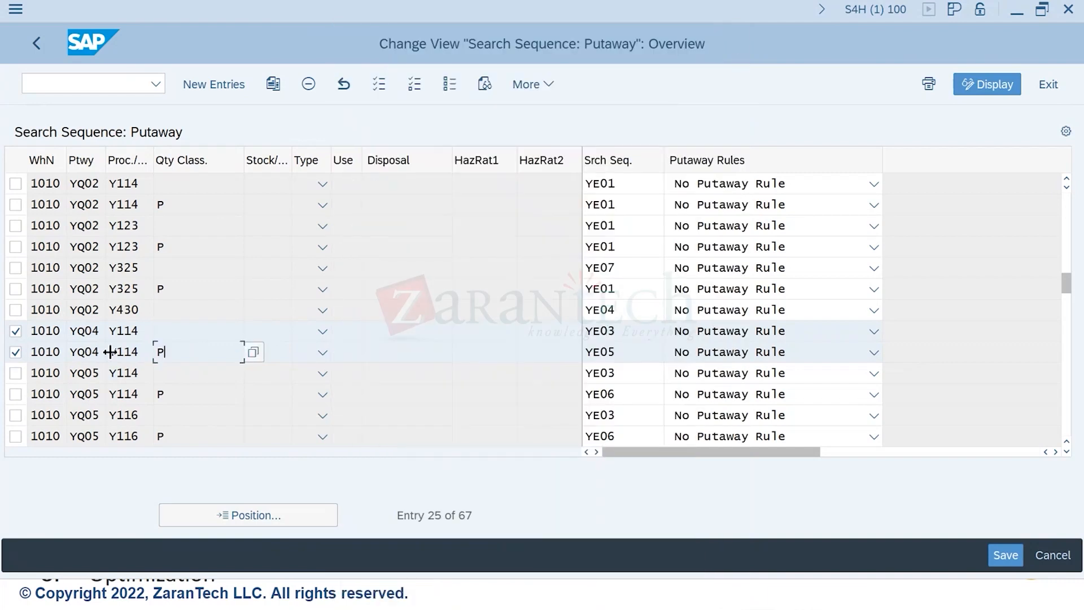
# Step: Compare the search sequences and quantity classes of the two marked YQ04/Y114 entries and go back to the customizing structure
pyautogui.moveTo(635, 357); pyautogui.dragTo(547, 367)
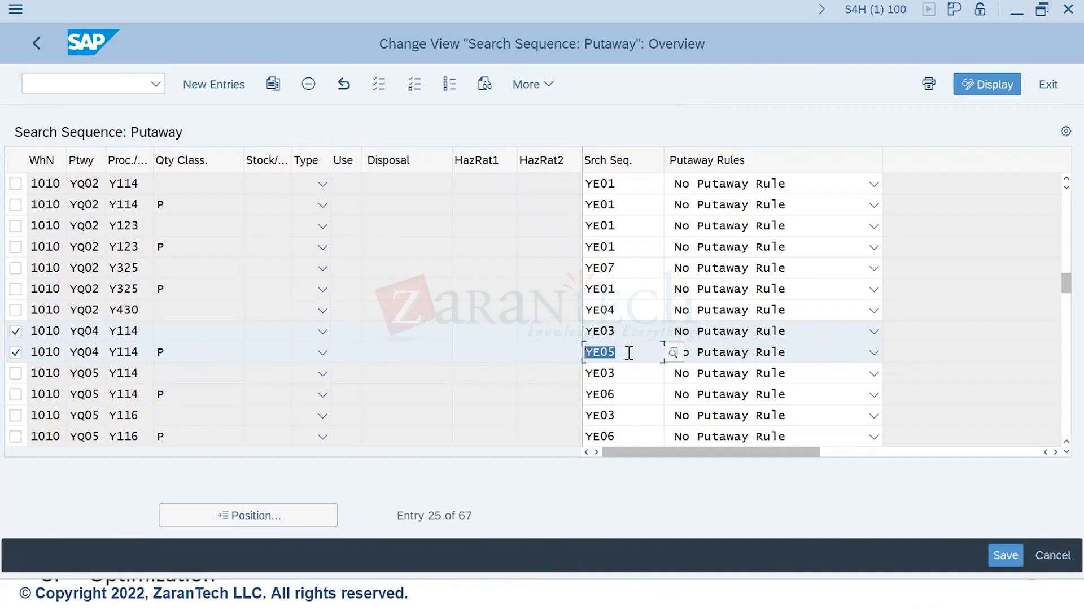
pyautogui.click(615, 331)
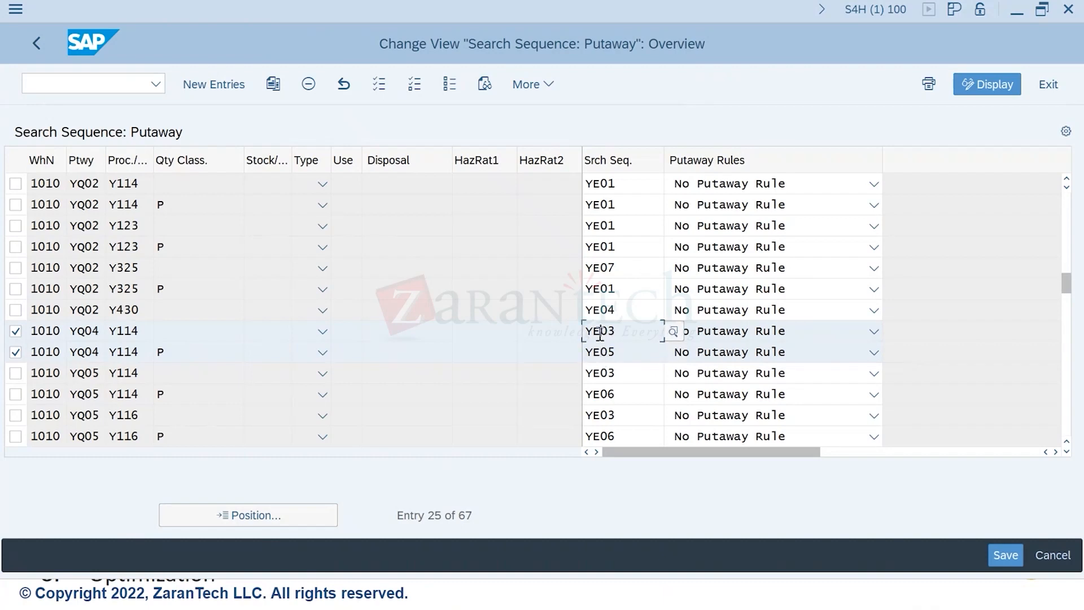
pyautogui.click(600, 347)
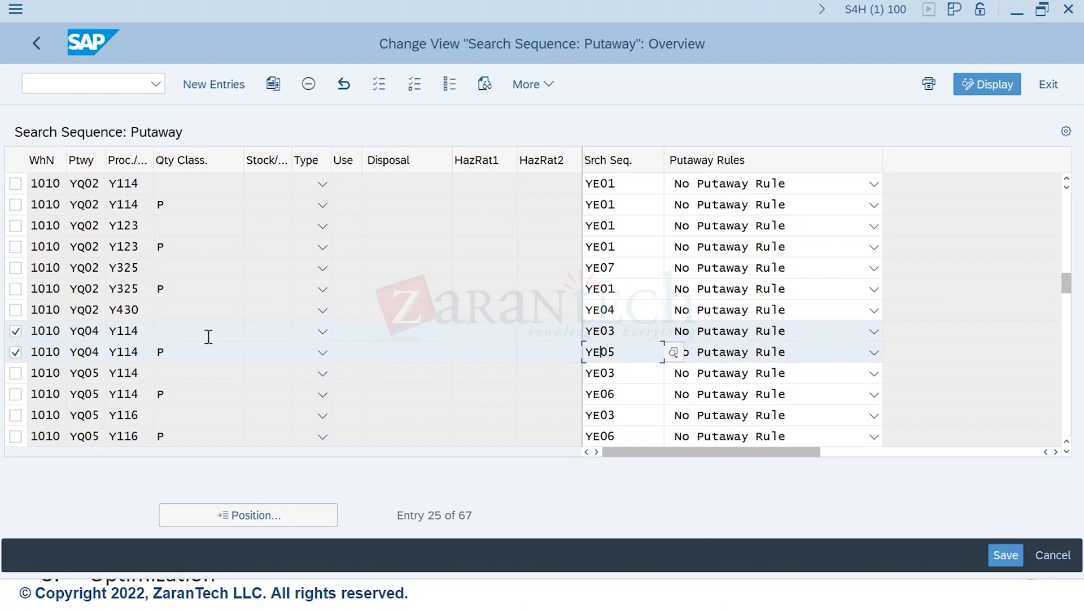
pyautogui.click(172, 330)
pyautogui.click(183, 349)
pyautogui.click(176, 332)
pyautogui.click(179, 351)
pyautogui.click(183, 328)
pyautogui.click(191, 353)
pyautogui.click(192, 336)
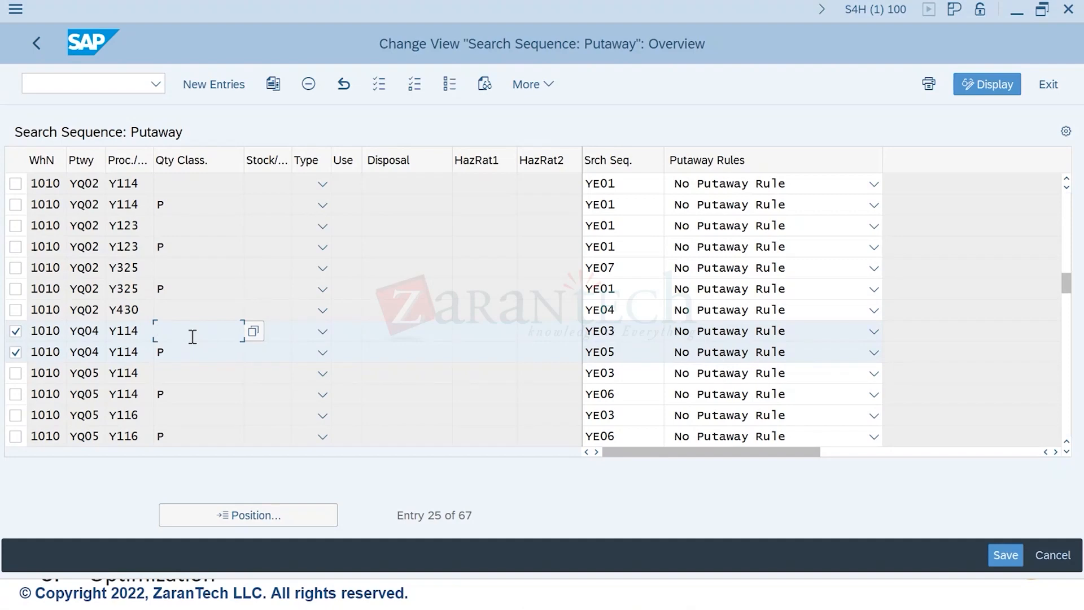
pyautogui.click(36, 48)
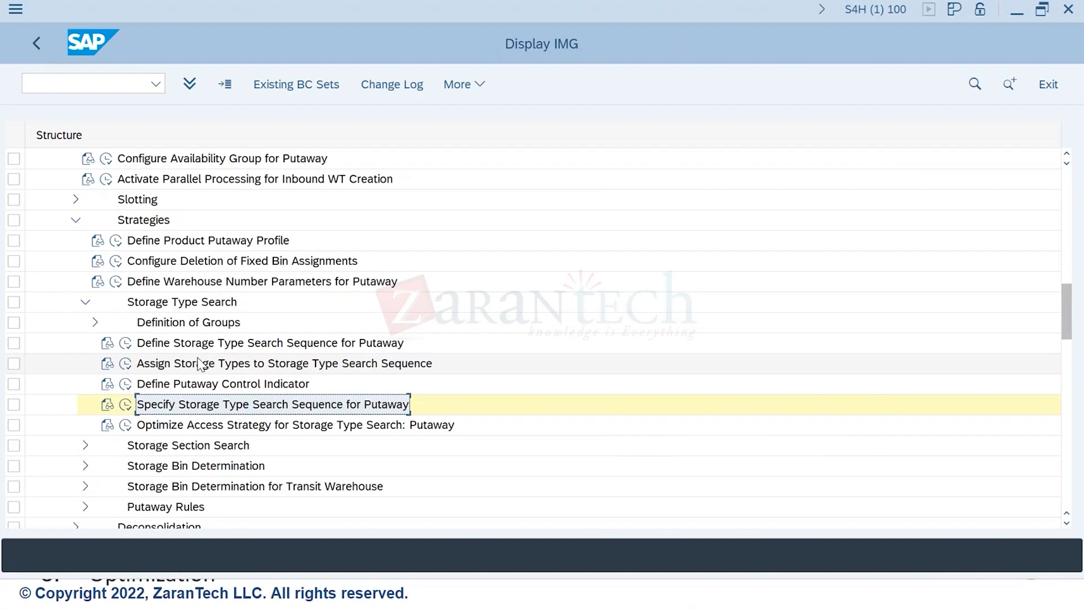
# Step: Open Assign Storage Types to Storage Type Search Sequence and locate warehouse 1010's YE03 and YE05 entries
pyautogui.click(191, 367)
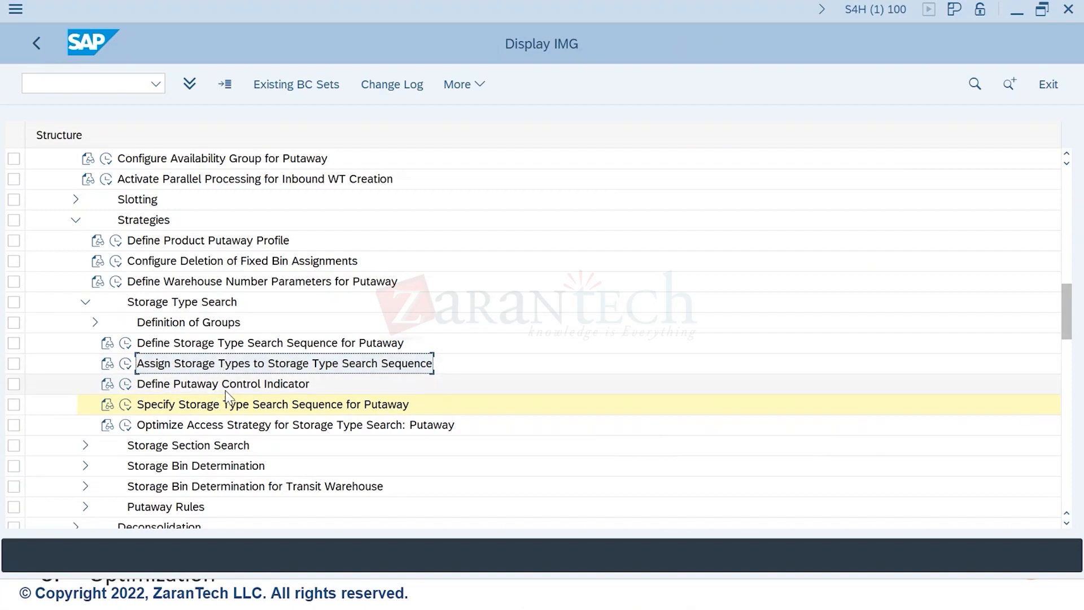
pyautogui.click(204, 346)
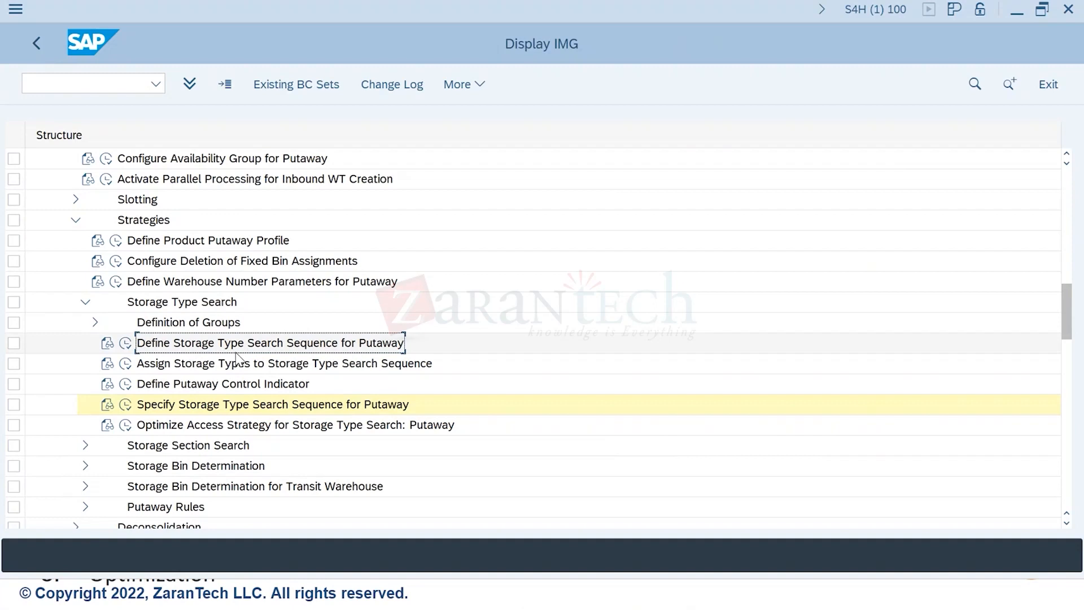
pyautogui.click(126, 364)
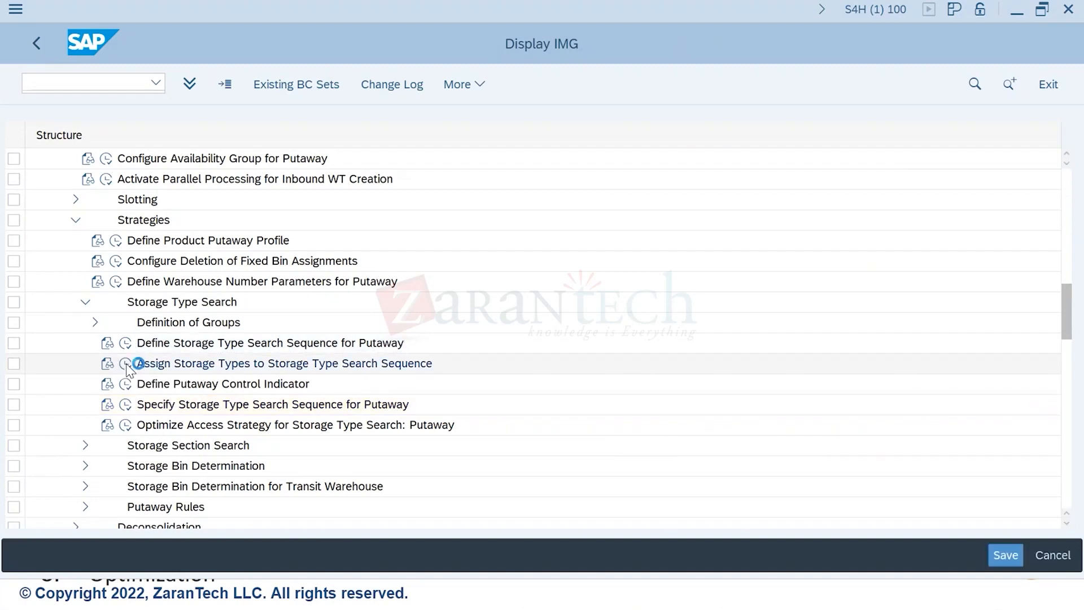
pyautogui.scroll(-3, 116, 384)
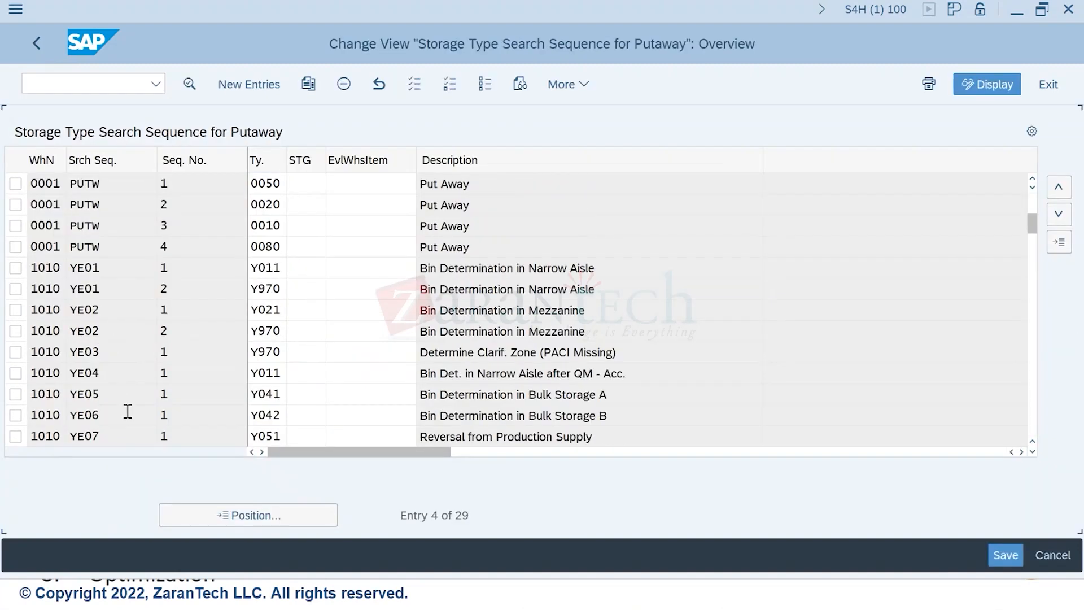
pyautogui.scroll(1, 113, 321)
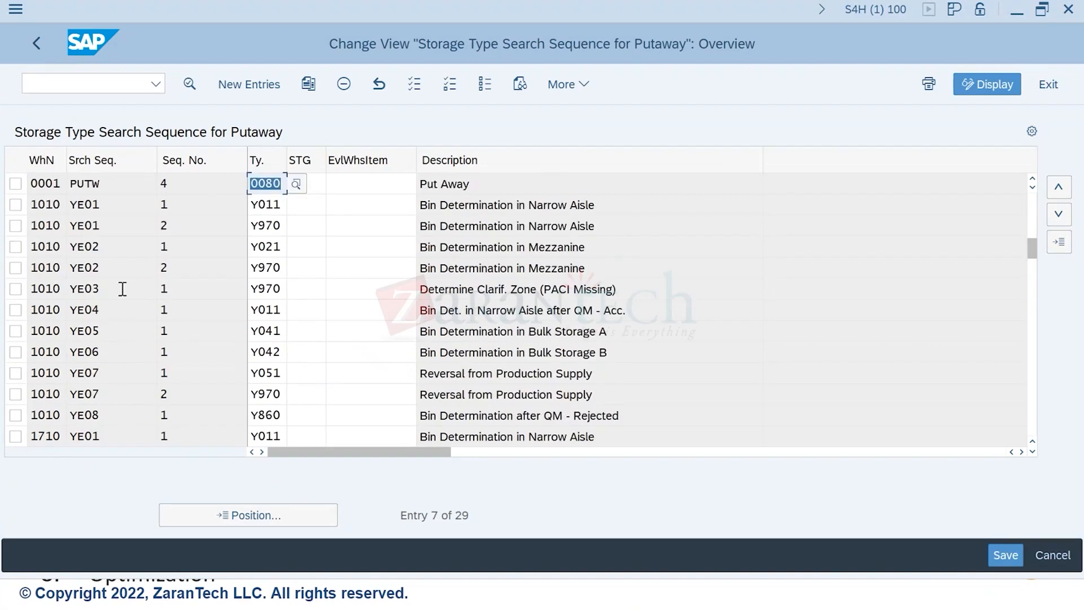
pyautogui.click(115, 292)
pyautogui.moveTo(120, 292); pyautogui.dragTo(51, 289)
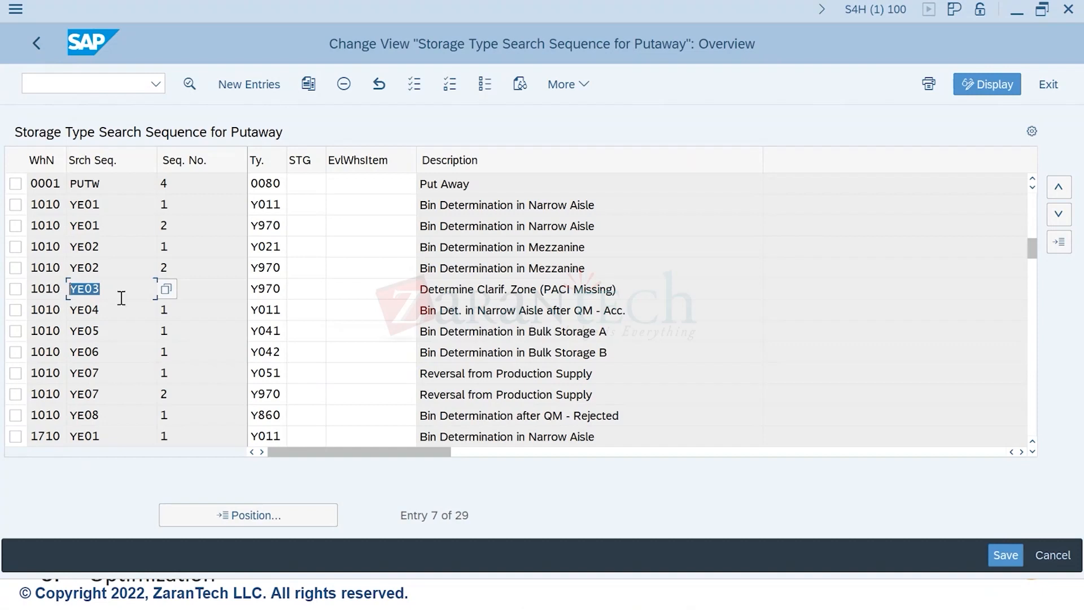
pyautogui.click(106, 333)
pyautogui.moveTo(106, 333); pyautogui.dragTo(69, 333)
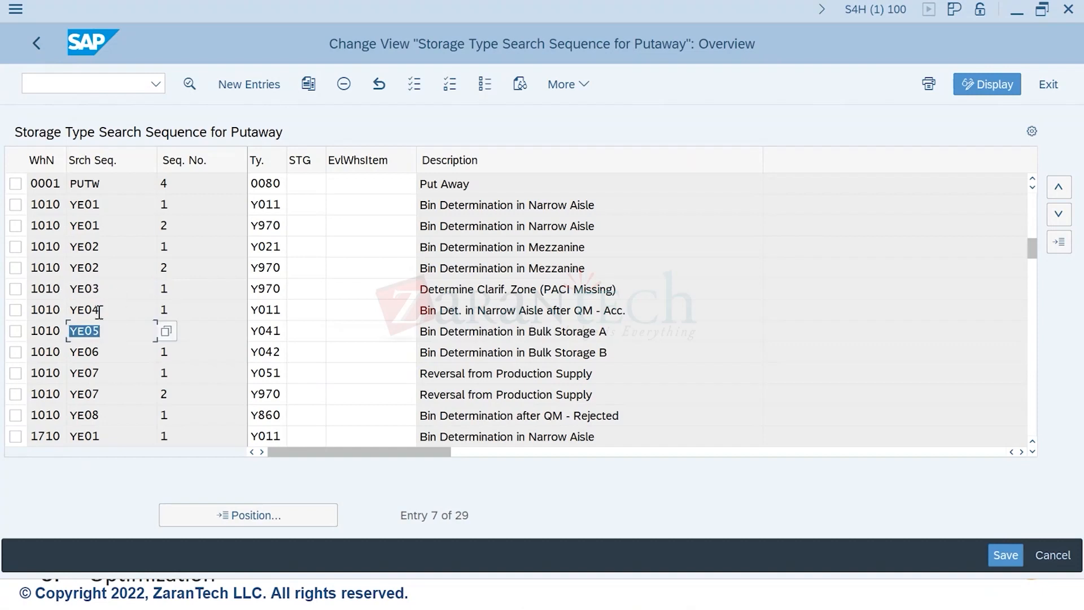
# Step: Examine which storage type is assigned to search sequence YE03 in warehouse 1010
pyautogui.click(102, 288)
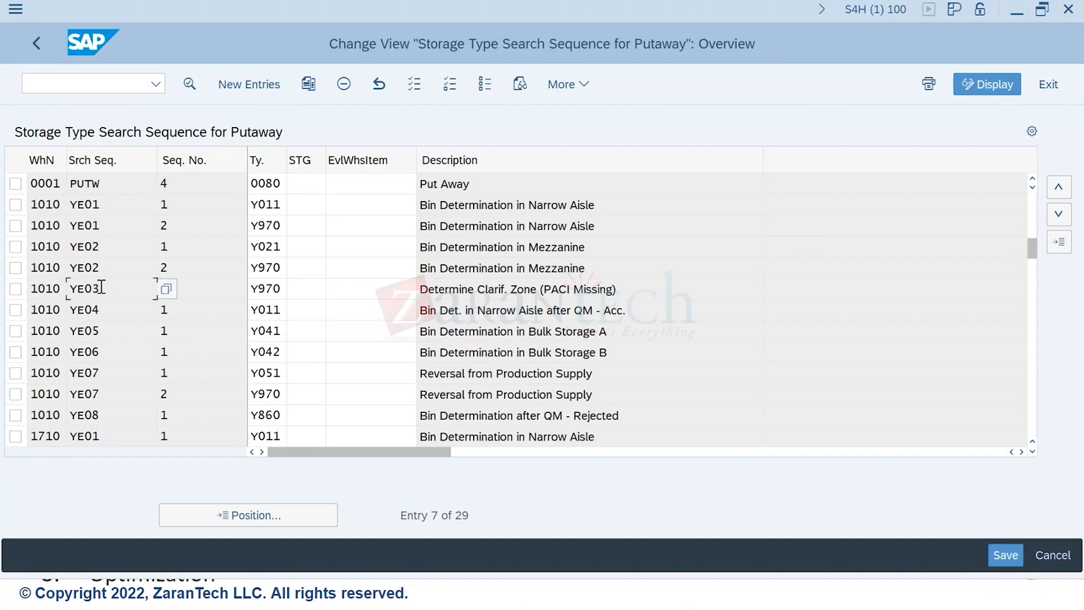
pyautogui.click(281, 293)
pyautogui.moveTo(280, 293); pyautogui.dragTo(248, 294)
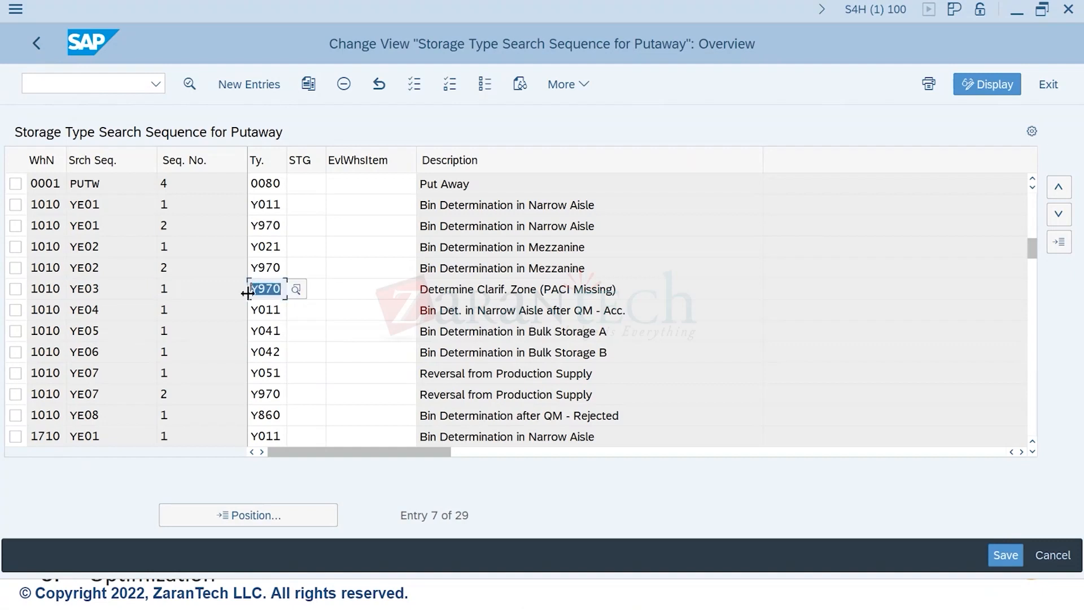
pyautogui.click(99, 285)
pyautogui.moveTo(100, 285); pyautogui.dragTo(60, 296)
pyautogui.click(288, 290)
pyautogui.moveTo(285, 290); pyautogui.dragTo(249, 291)
# Step: Examine the storage type and sequence numbers of warehouse 1010's two YE01 entries
pyautogui.click(100, 207)
pyautogui.moveTo(100, 207); pyautogui.dragTo(53, 208)
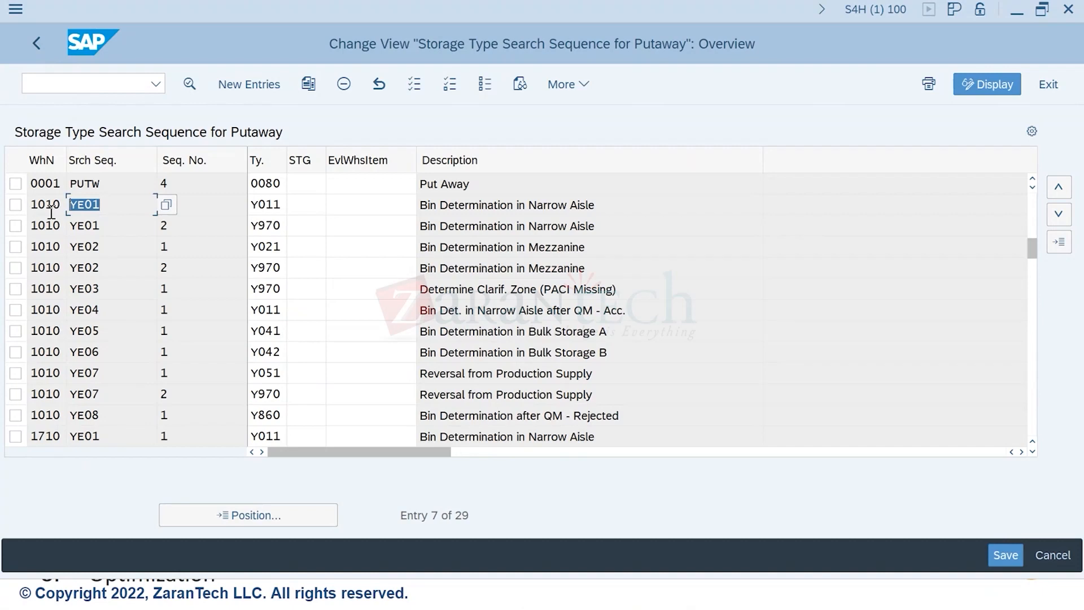
pyautogui.click(270, 208)
pyautogui.click(192, 205)
pyautogui.click(187, 226)
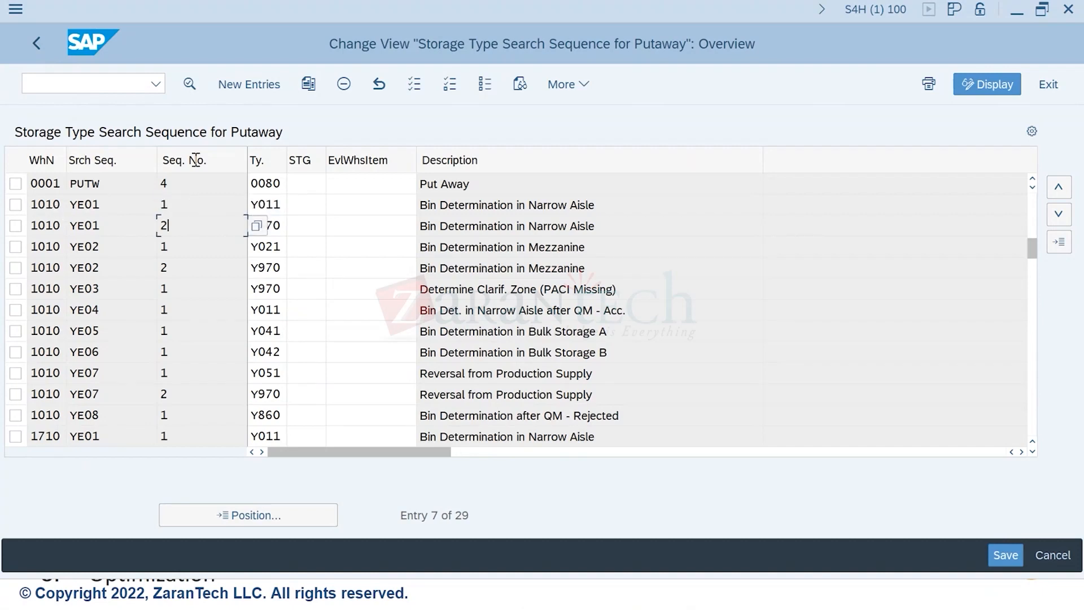
# Step: Compare the storage types behind sequence numbers 1 and 2 of search sequence YE01 and return to the customizing structure
pyautogui.click(184, 205)
pyautogui.click(281, 206)
pyautogui.click(266, 225)
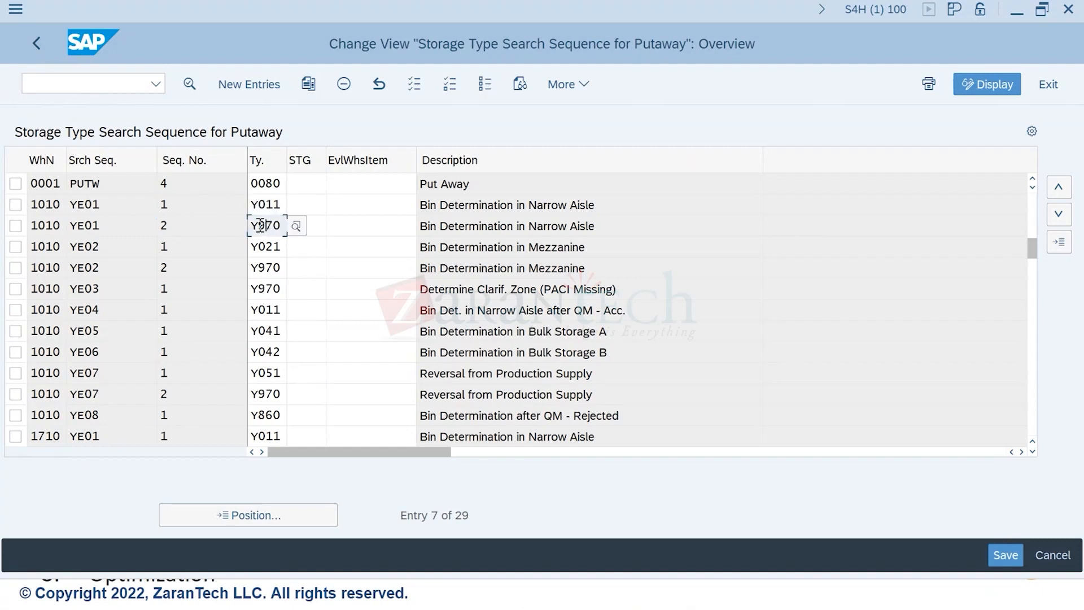
pyautogui.click(40, 51)
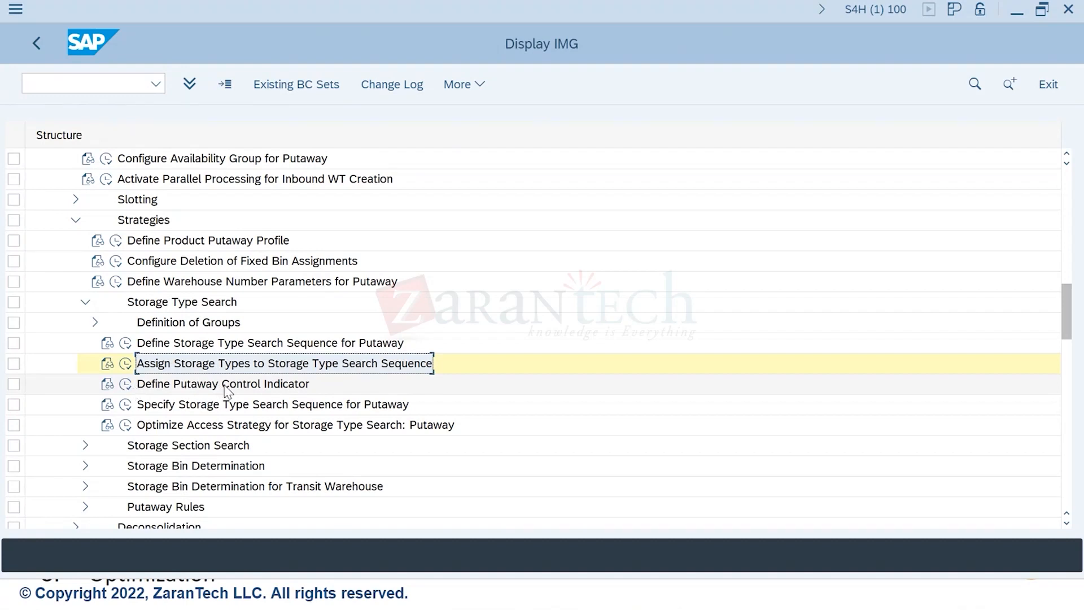
# Step: Open Specify Storage Type Search Sequence for Putaway and locate warehouse 1010's entries with putaway control indicator YQ01
pyautogui.click(125, 404)
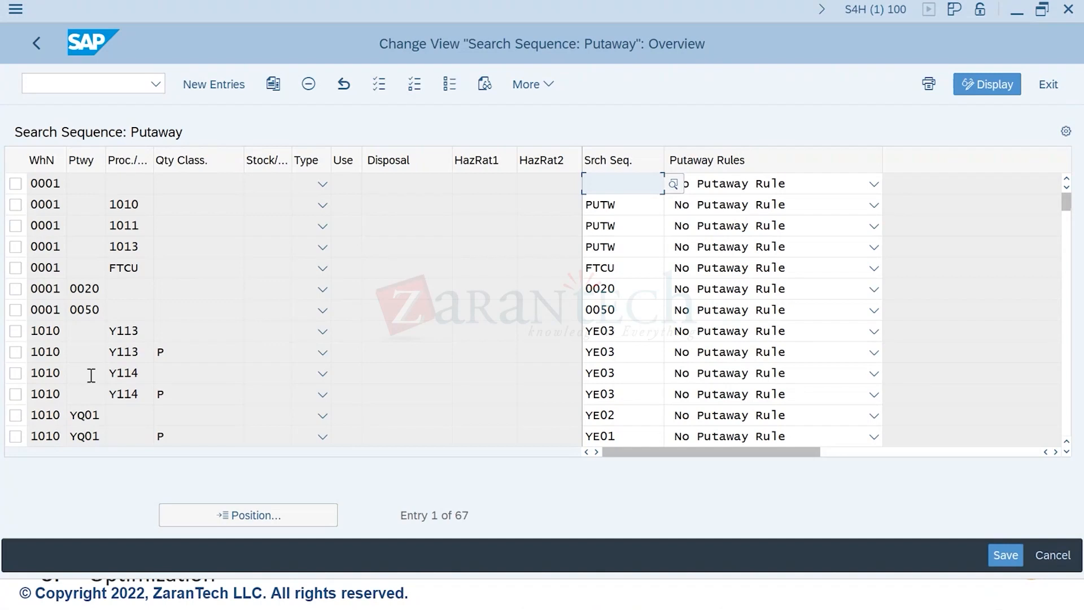
pyautogui.scroll(-3, 94, 341)
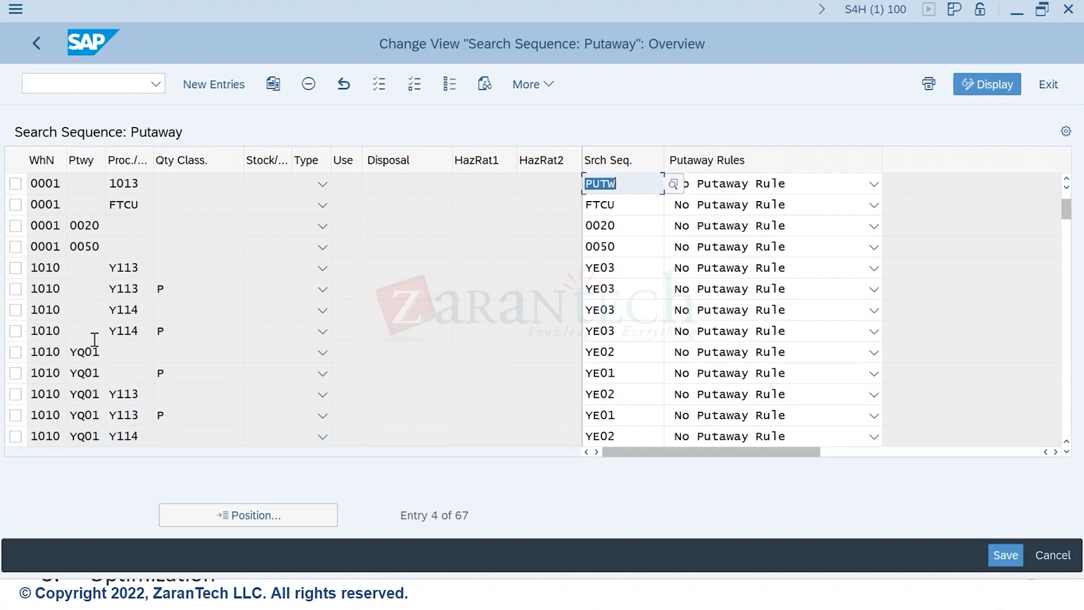
pyautogui.click(88, 271)
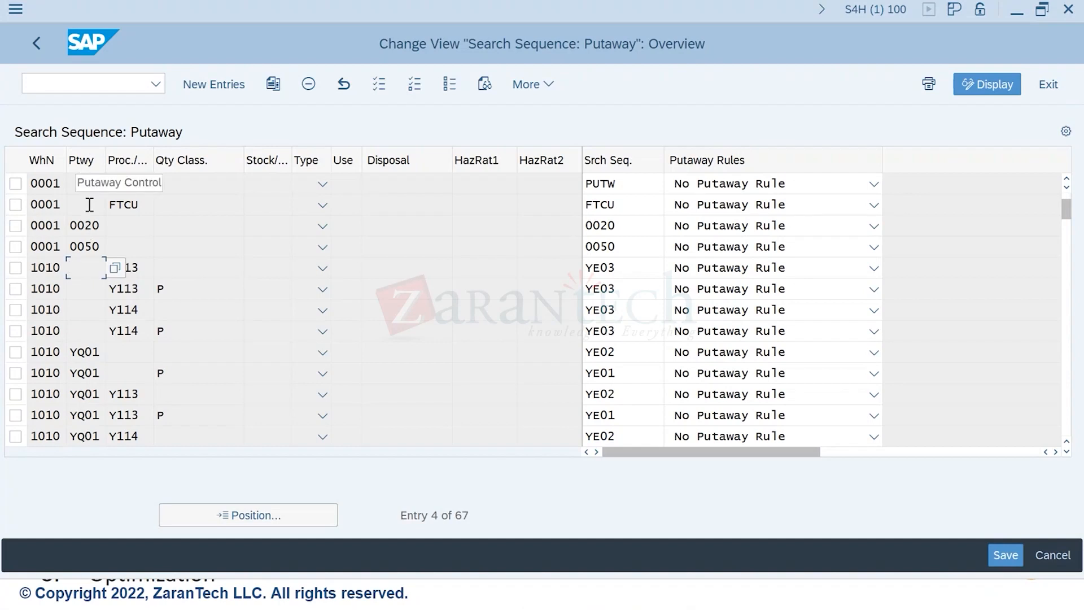
pyautogui.click(84, 247)
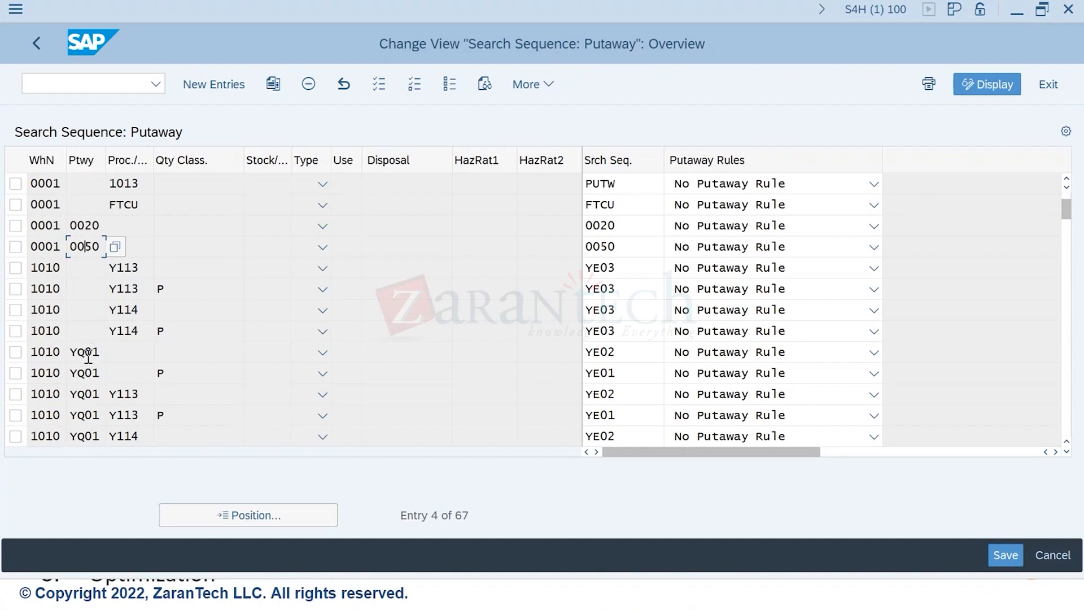
pyautogui.moveTo(103, 372); pyautogui.dragTo(66, 372)
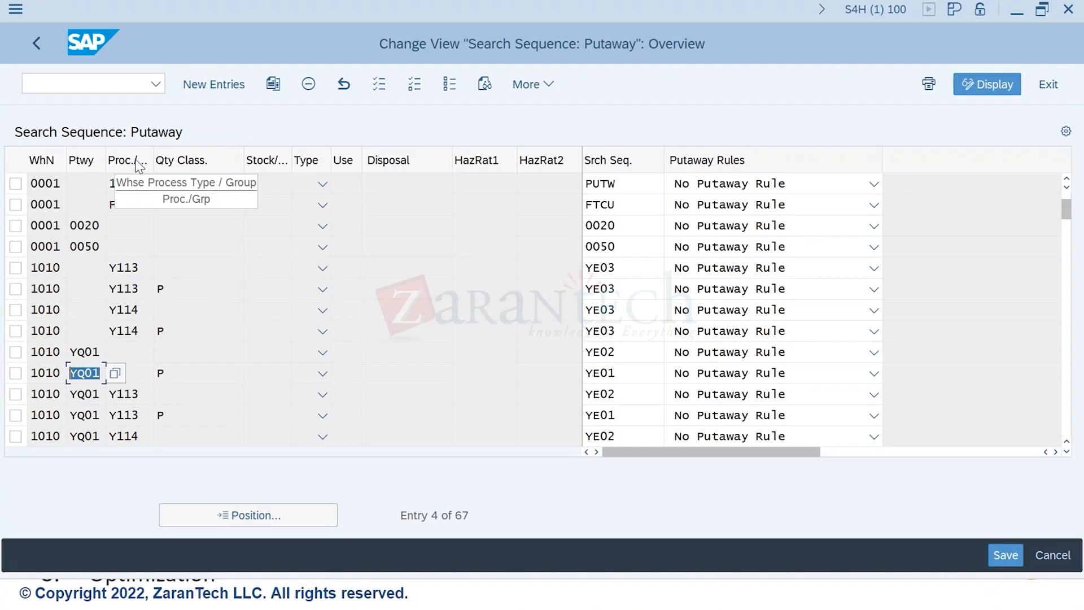
# Step: Examine which search sequence is specified for putaway control YQ01 with process type Y113 and no quantity class
pyautogui.moveTo(145, 394); pyautogui.dragTo(102, 400)
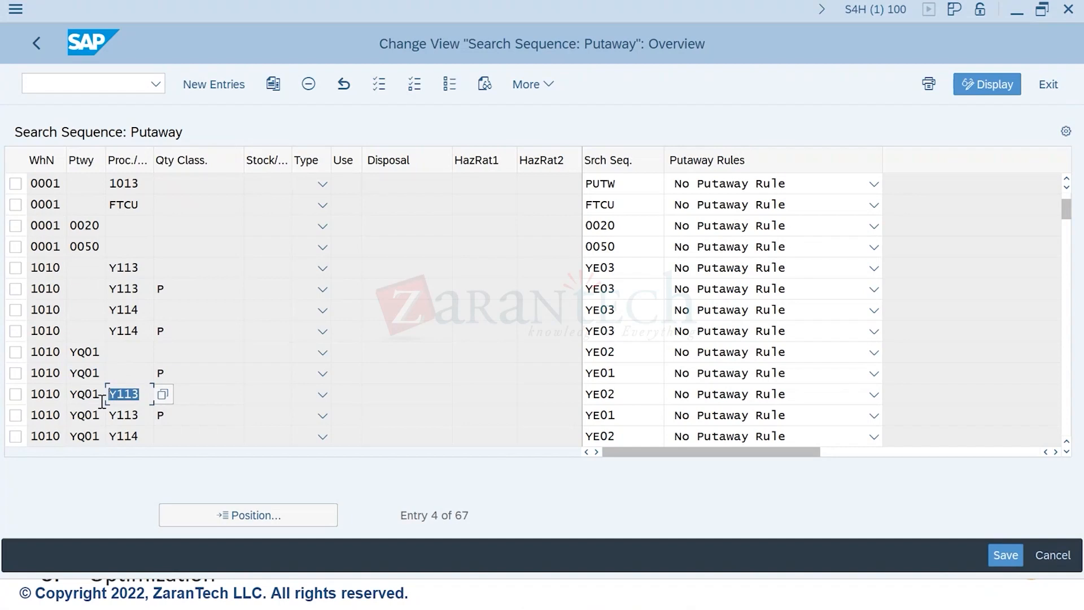
pyautogui.moveTo(78, 395); pyautogui.dragTo(107, 393)
pyautogui.moveTo(621, 394); pyautogui.dragTo(583, 395)
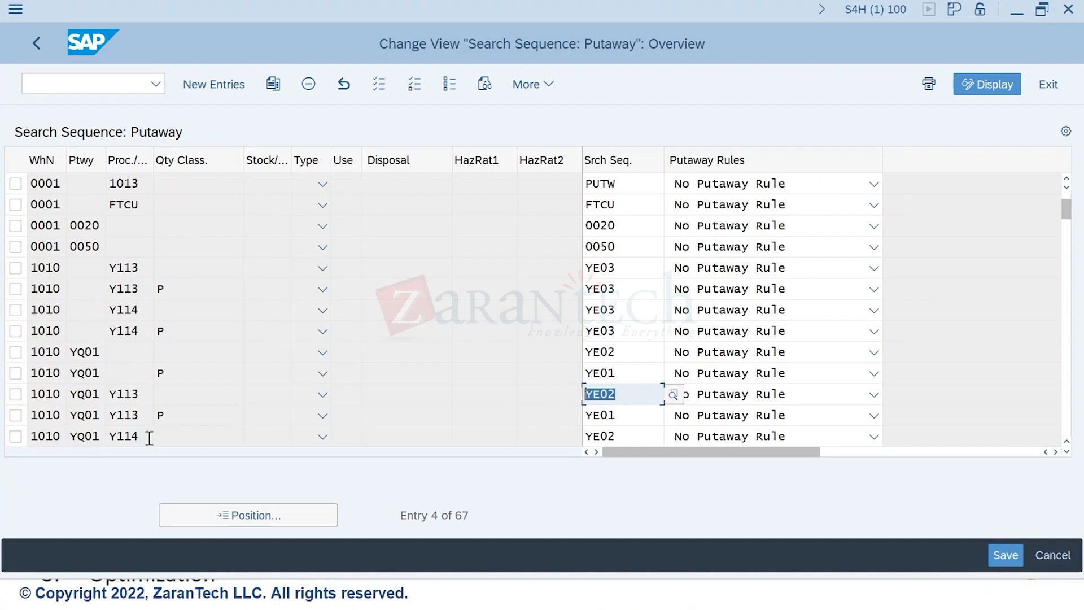
pyautogui.doubleClick(139, 395)
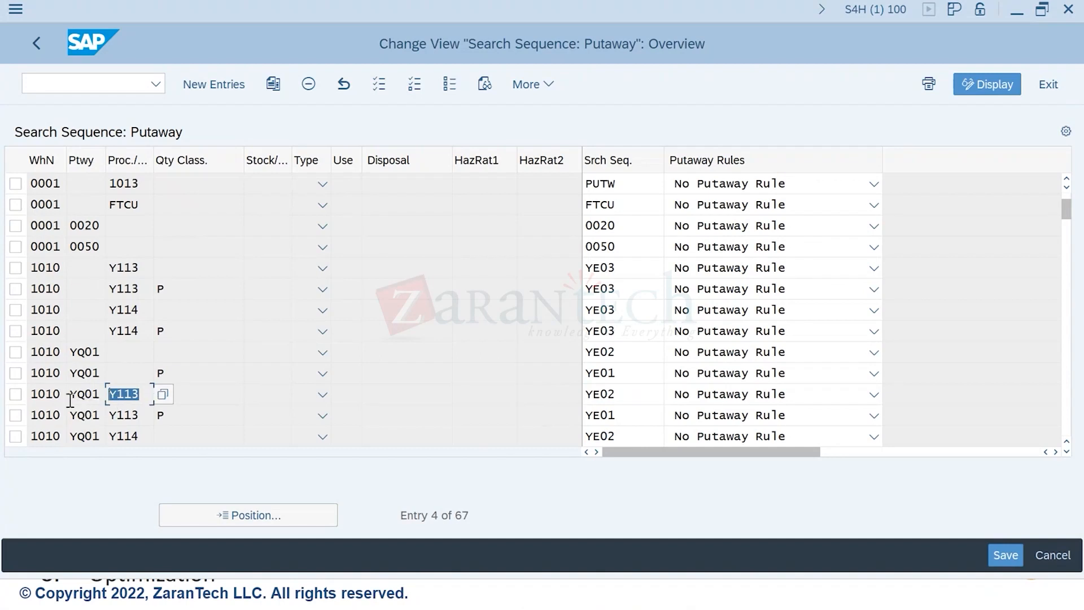
pyautogui.click(88, 400)
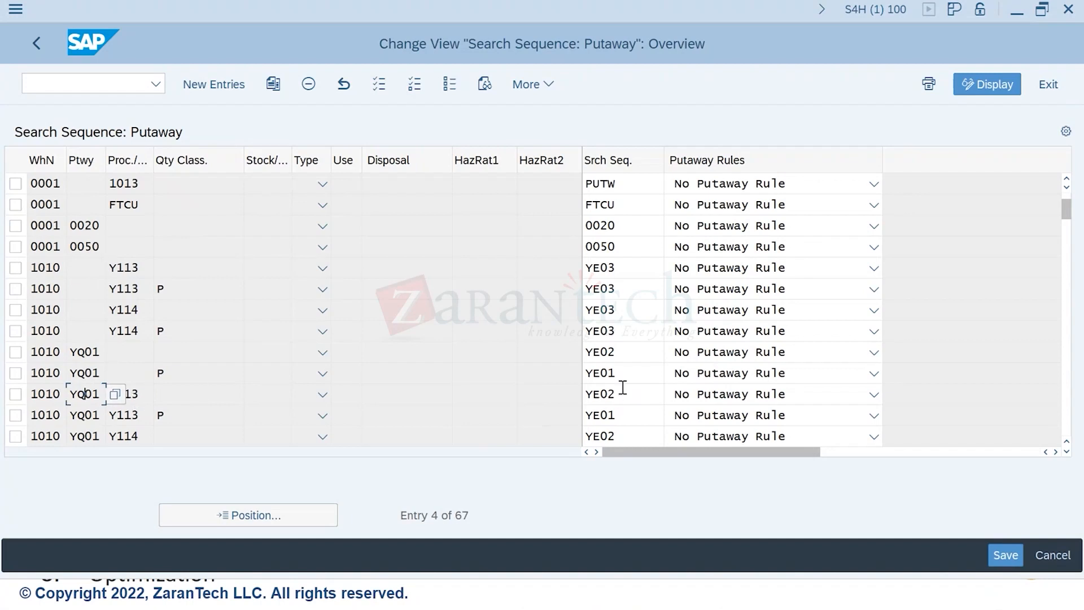
pyautogui.doubleClick(644, 391)
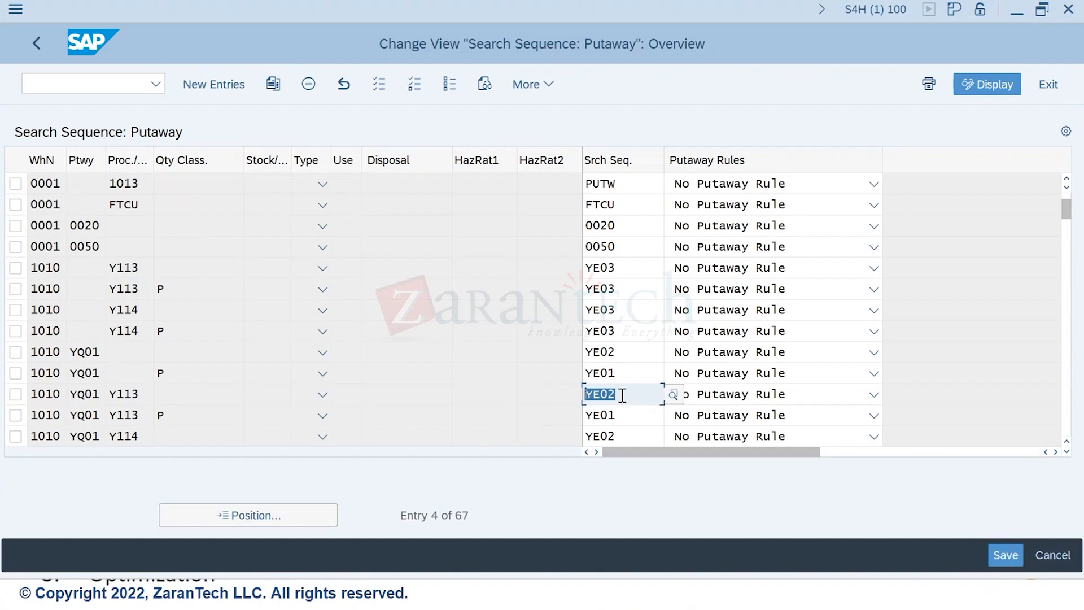
# Step: Compare the YQ01/Y113 entry with YQ01's quantity class P entry without process type, and locate warehouse 1010's remaining YQ01 entries
pyautogui.click(146, 394)
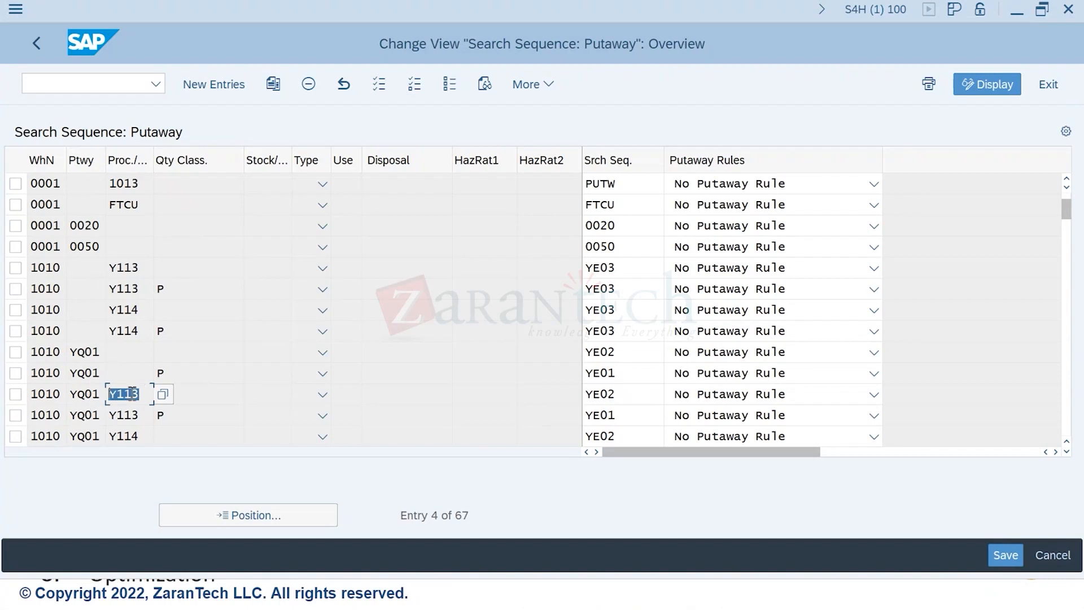
pyautogui.click(140, 393)
pyautogui.moveTo(140, 393); pyautogui.dragTo(92, 394)
pyautogui.click(636, 373)
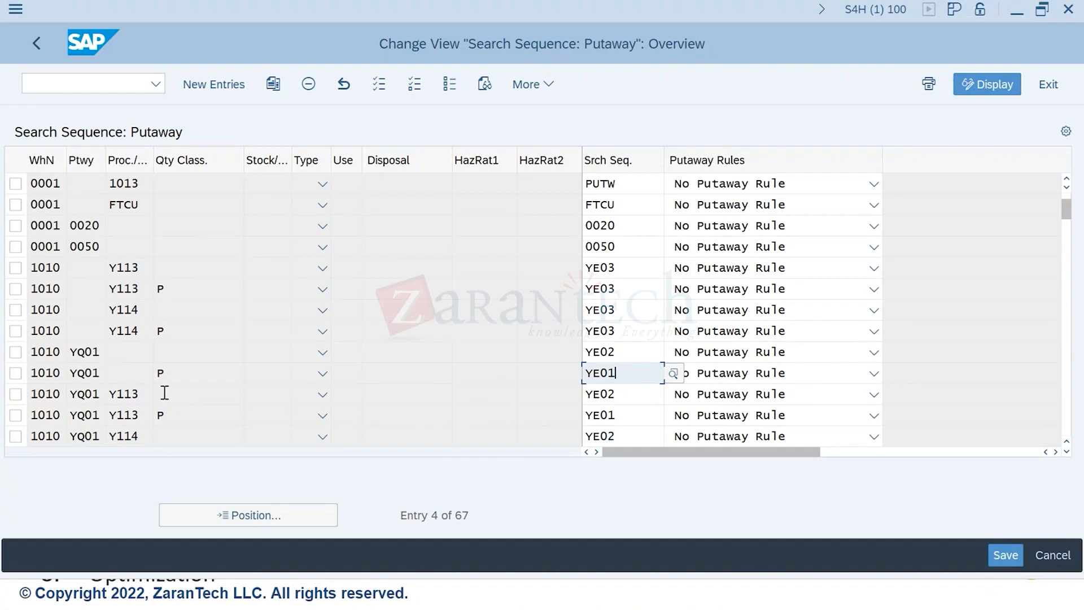
pyautogui.click(90, 393)
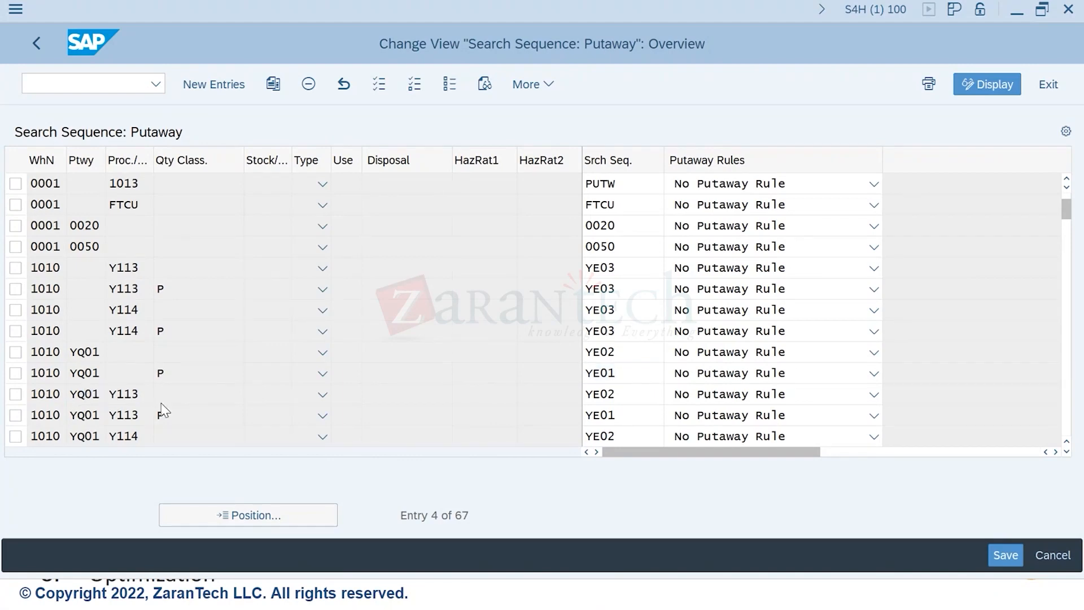
pyautogui.scroll(-1, 163, 403)
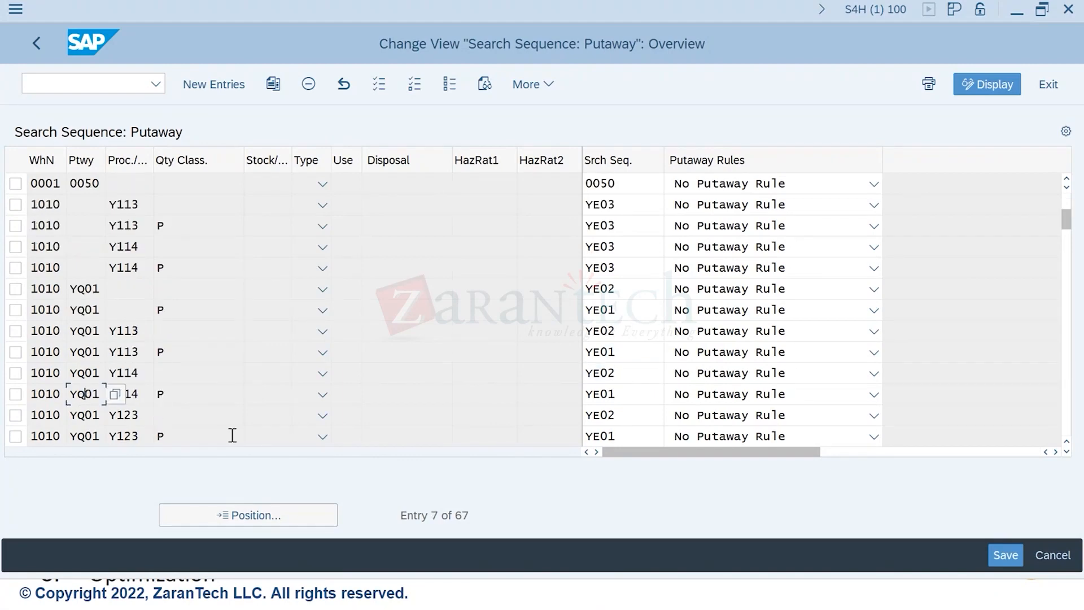
pyautogui.scroll(-1, 222, 435)
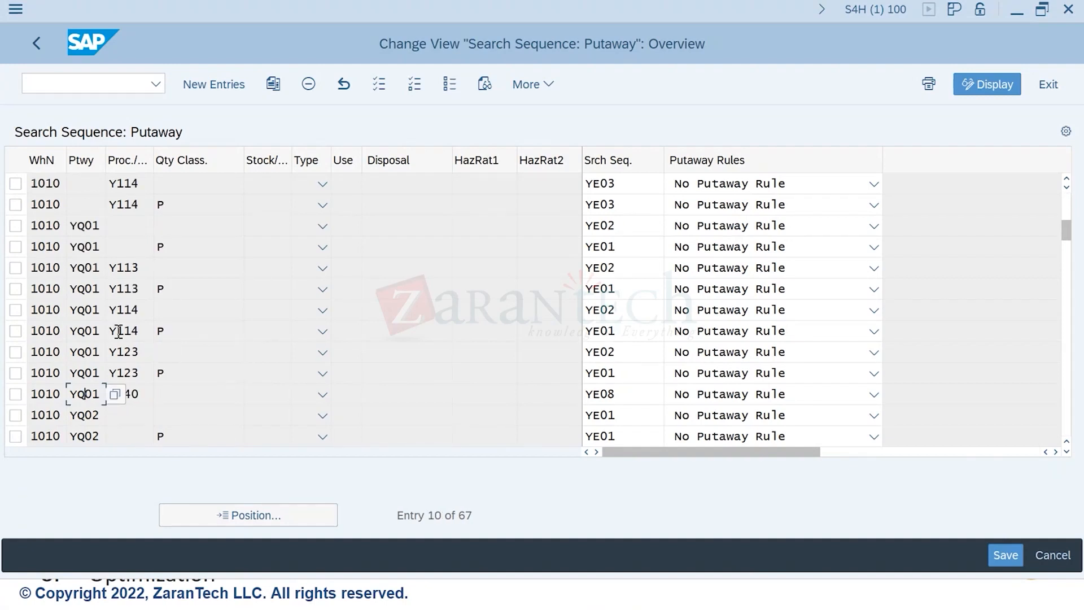
# Step: Compare the search sequences of the YQ01/Y113 entries with and without quantity class P, and check the YQ01/Y114 entry
pyautogui.click(83, 269)
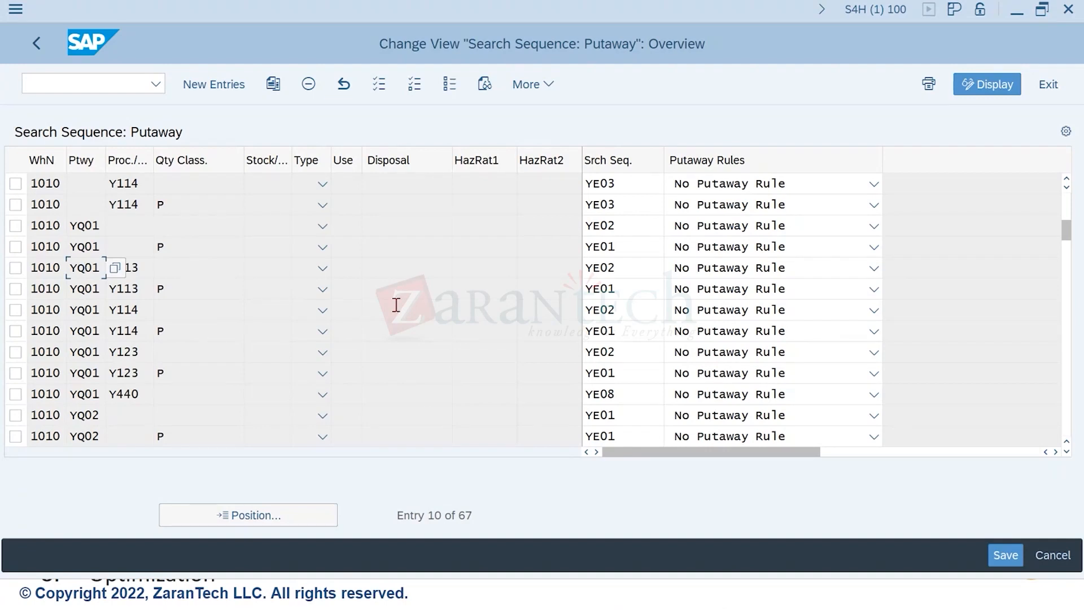
pyautogui.click(630, 269)
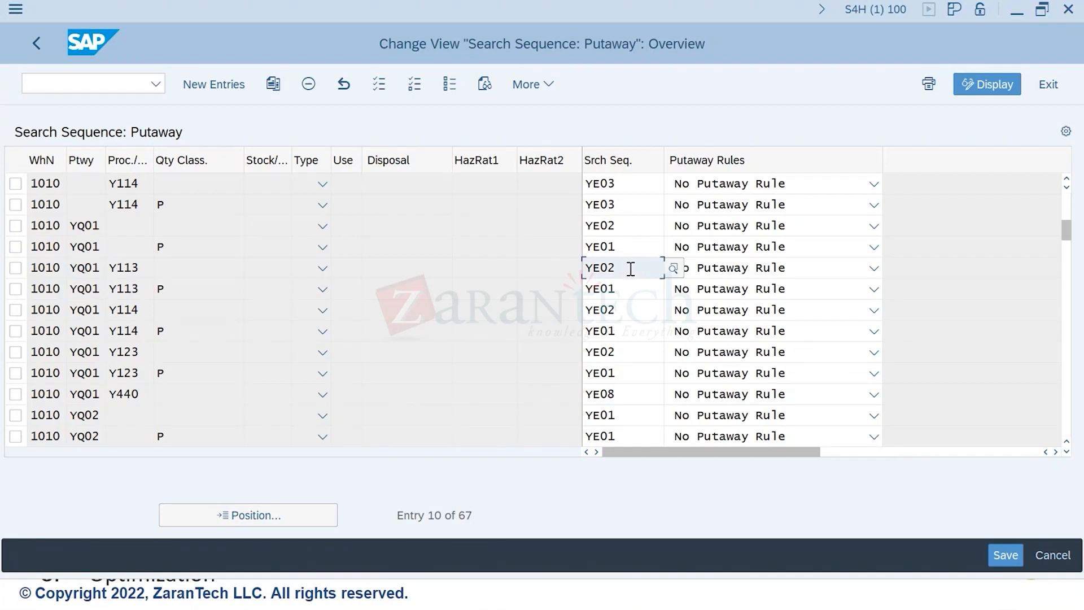
pyautogui.click(141, 268)
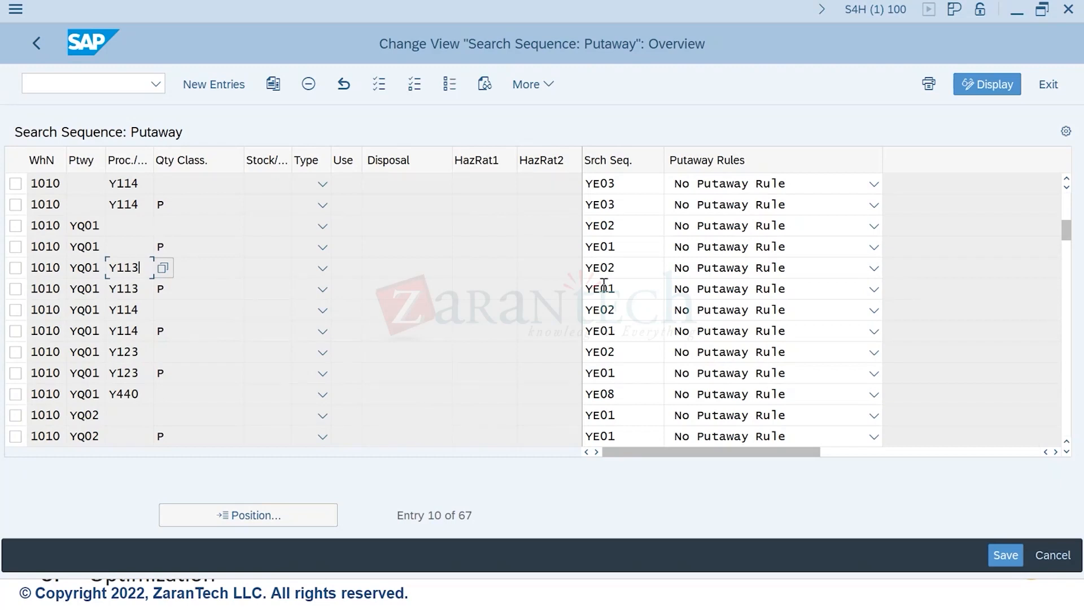
pyautogui.click(628, 289)
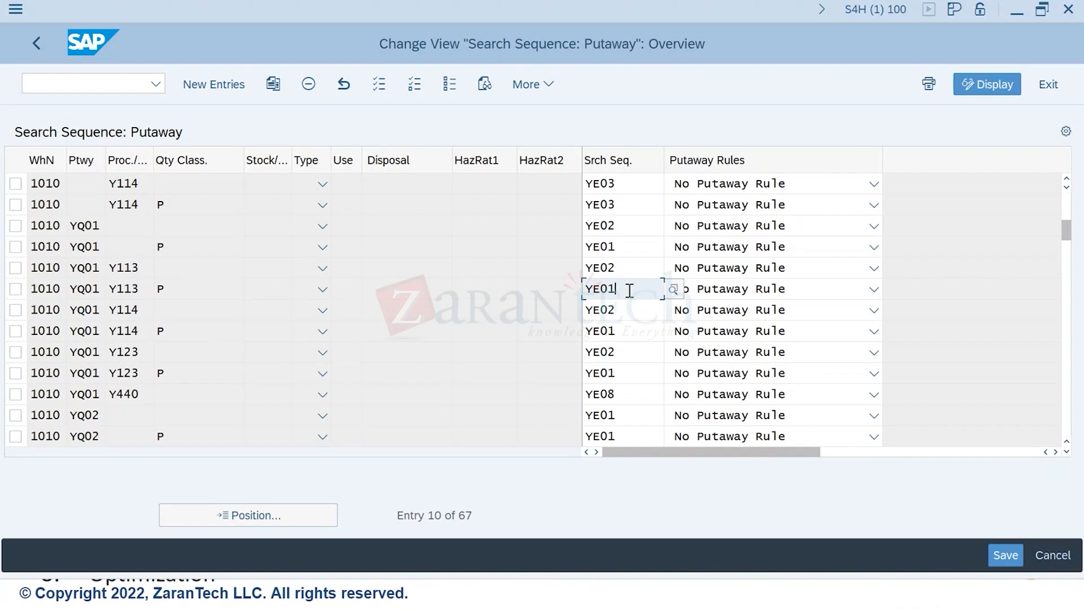
pyautogui.click(78, 307)
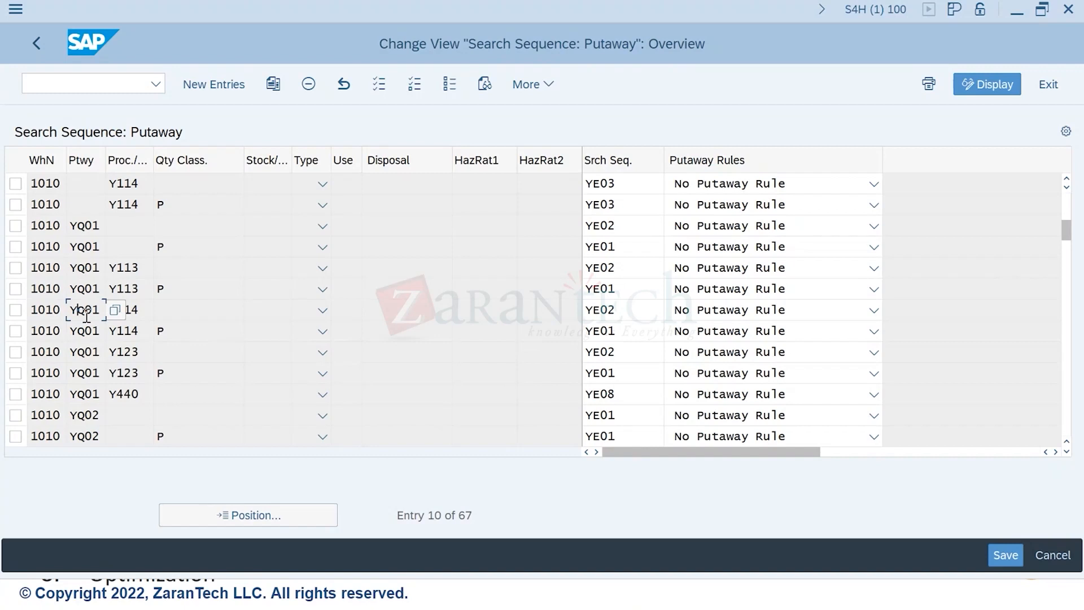
pyautogui.click(134, 309)
pyautogui.click(212, 288)
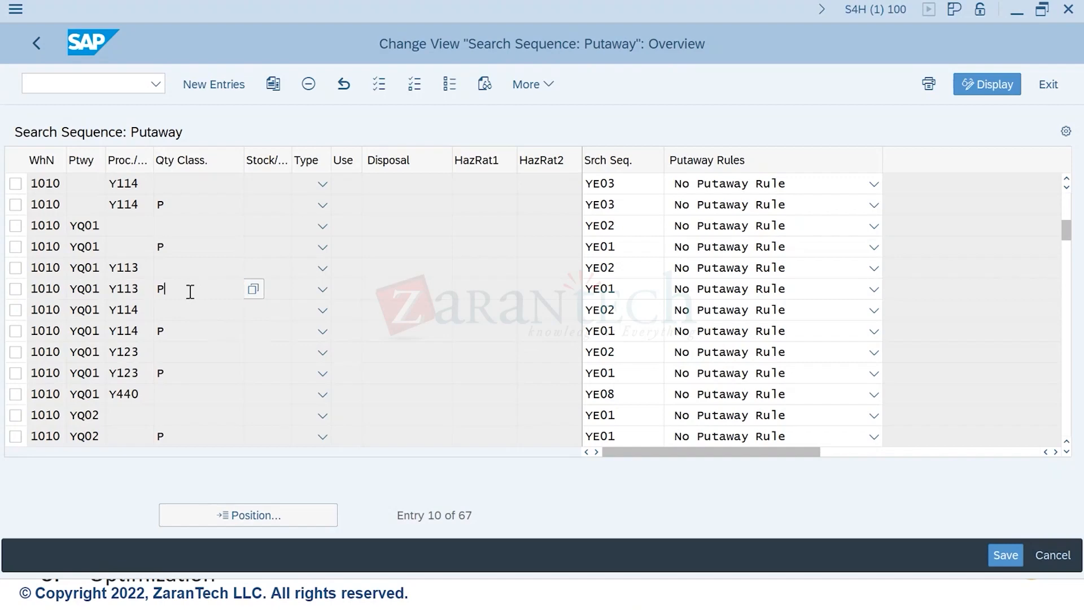
# Step: Switch to Warehouse Product Maintenance for EWMS4-40 and review the possible quantity classifications for merchandise distribution, highlighting Pallet Quantity
pyautogui.hotkey('alt', 'Tab')
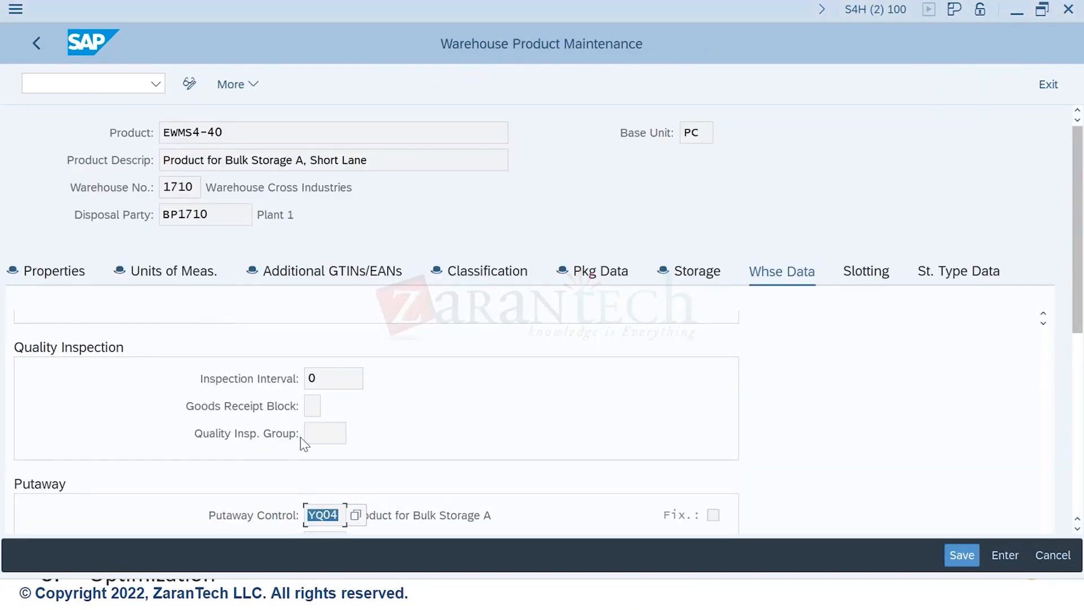
pyautogui.scroll(-5, 305, 444)
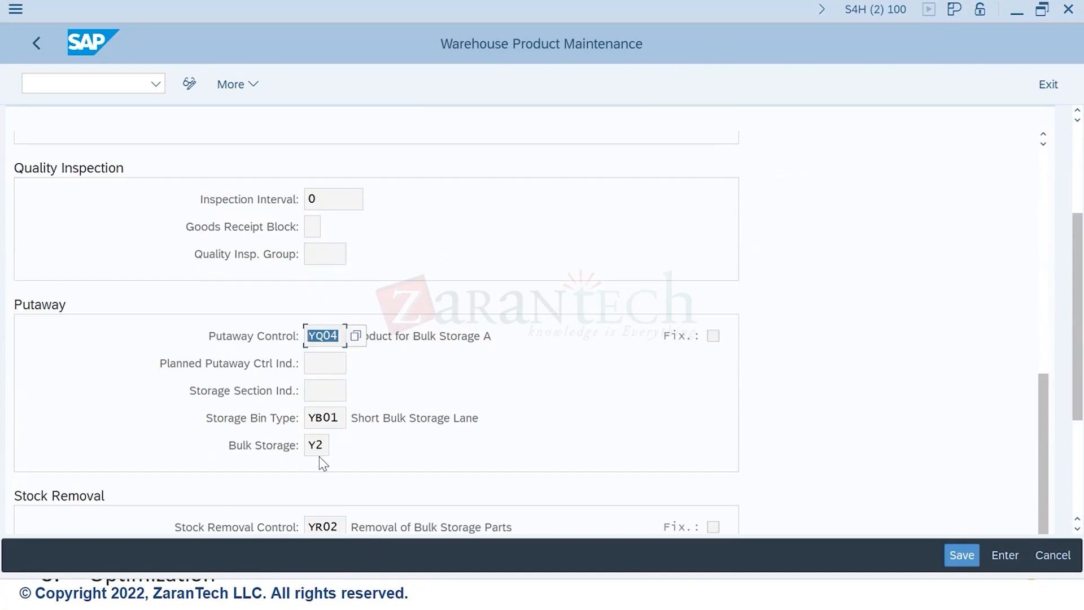
pyautogui.scroll(-4, 365, 477)
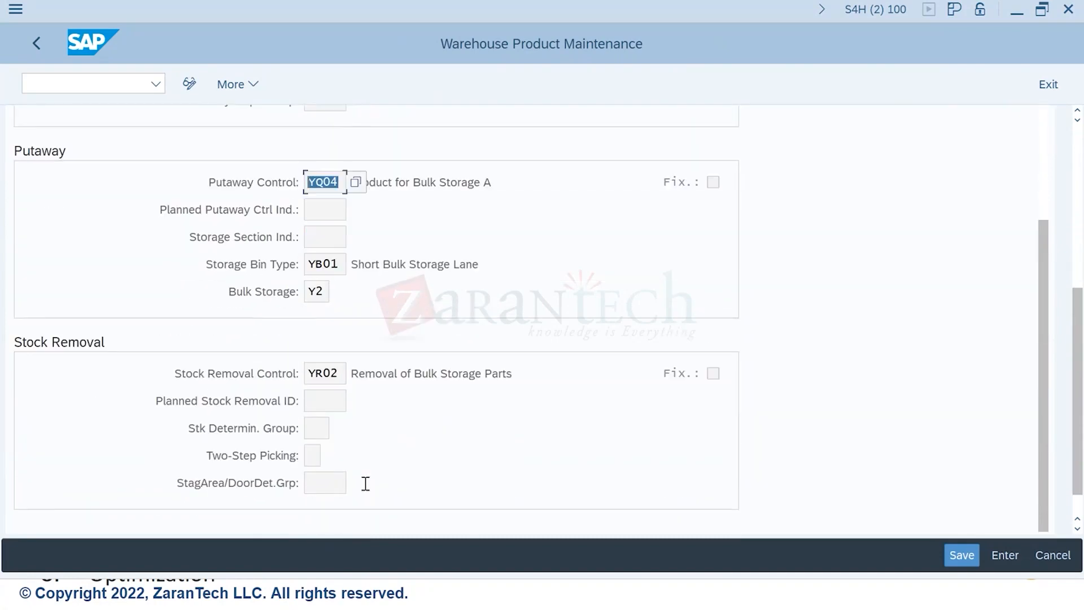
pyautogui.scroll(-10, 365, 486)
pyautogui.scroll(1, 362, 486)
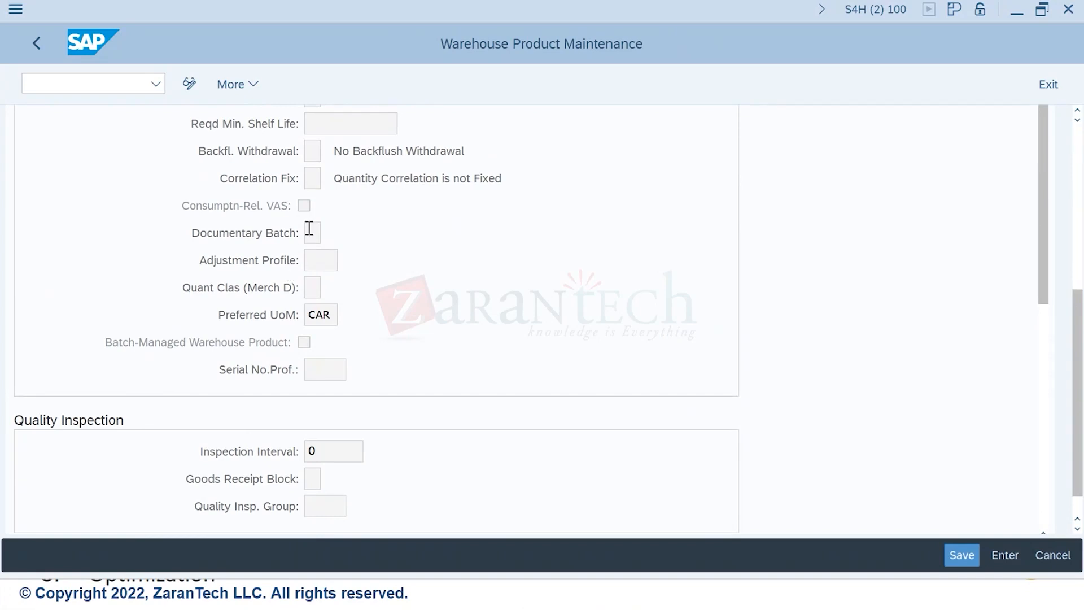
pyautogui.click(312, 287)
pyautogui.click(330, 288)
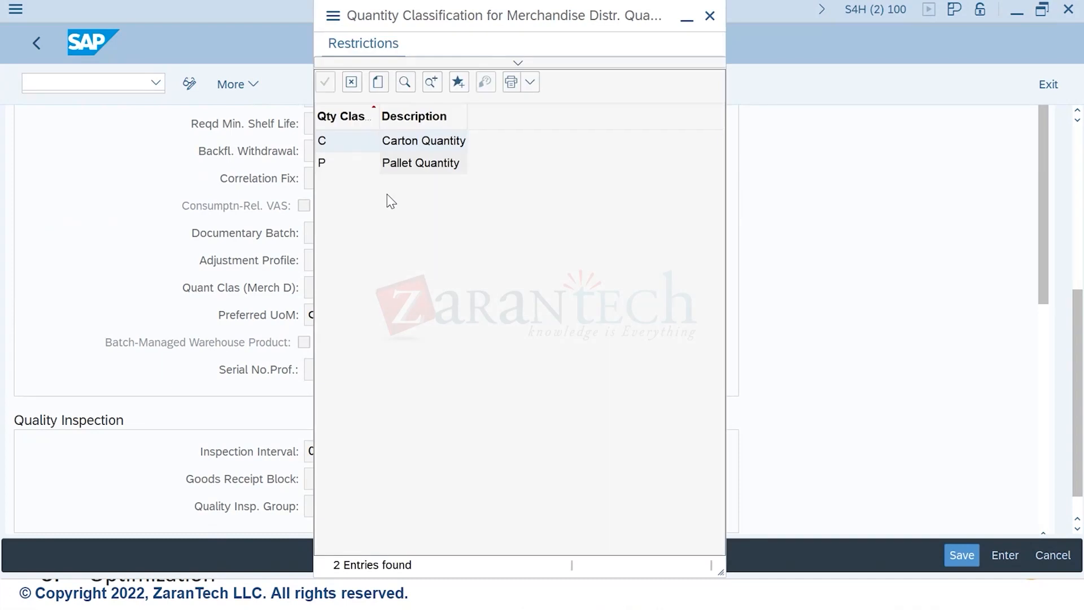
pyautogui.click(337, 165)
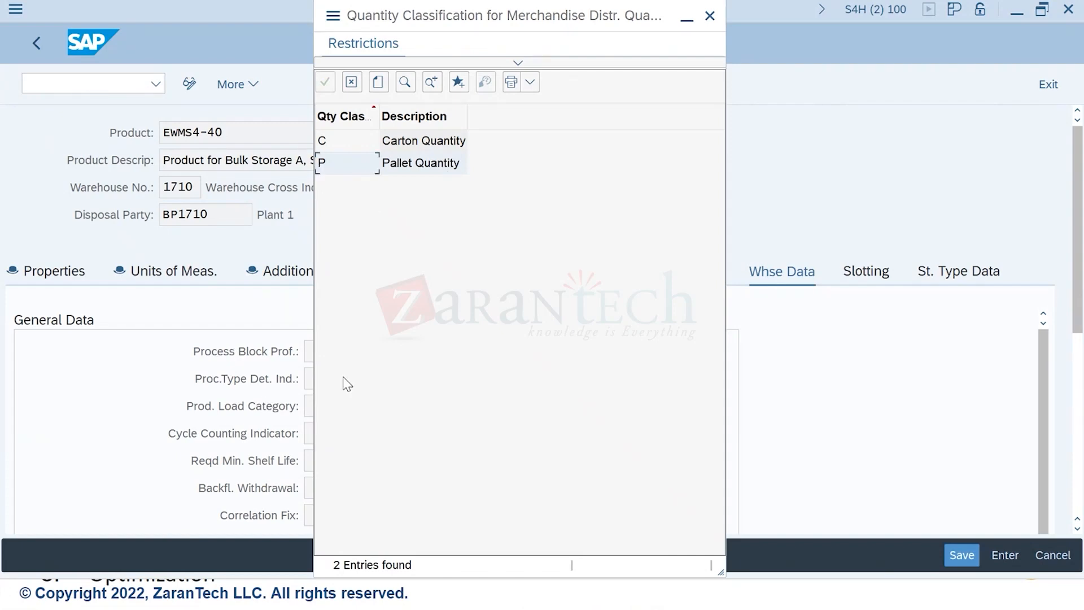
# Step: Switch back to the putaway search sequence table, mark the YQ01/Y113 entry with quantity class P, and compare its search sequence with the unclassified entry's
pyautogui.hotkey('alt', 'Tab')
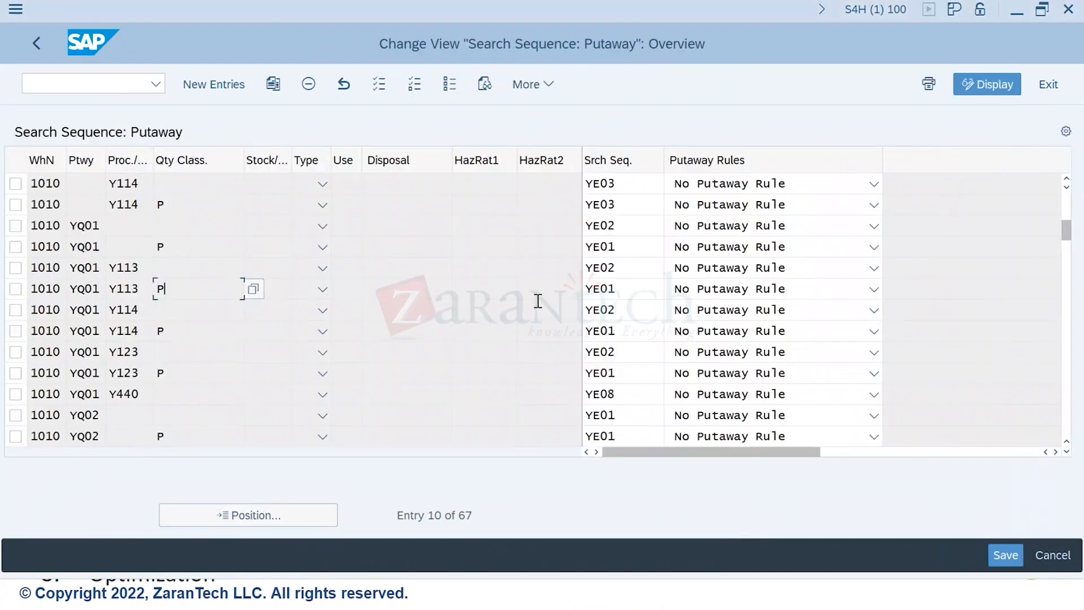
pyautogui.click(630, 285)
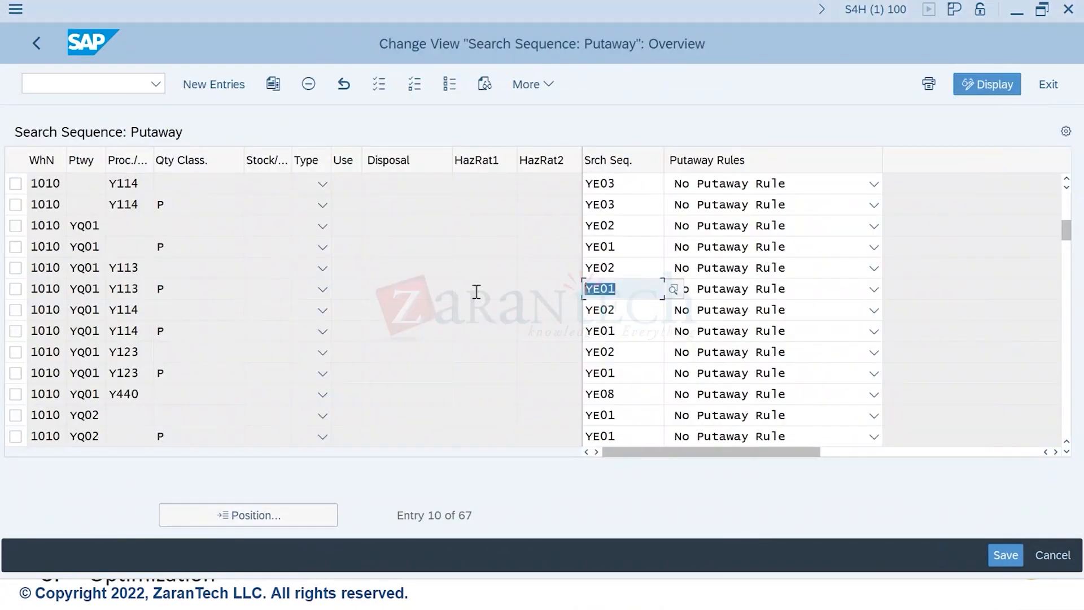
pyautogui.click(15, 289)
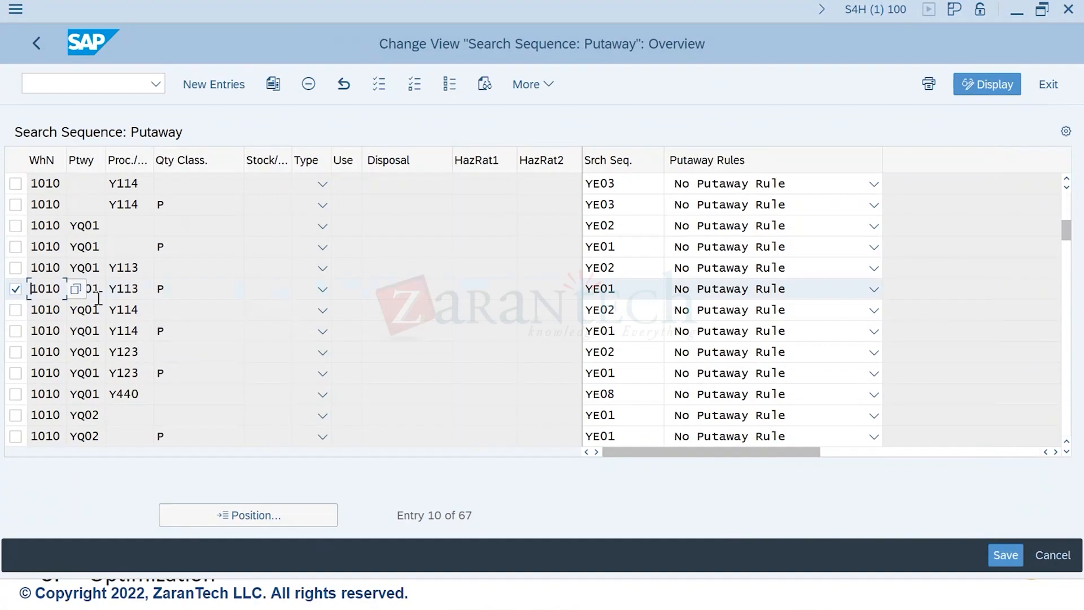
pyautogui.click(190, 290)
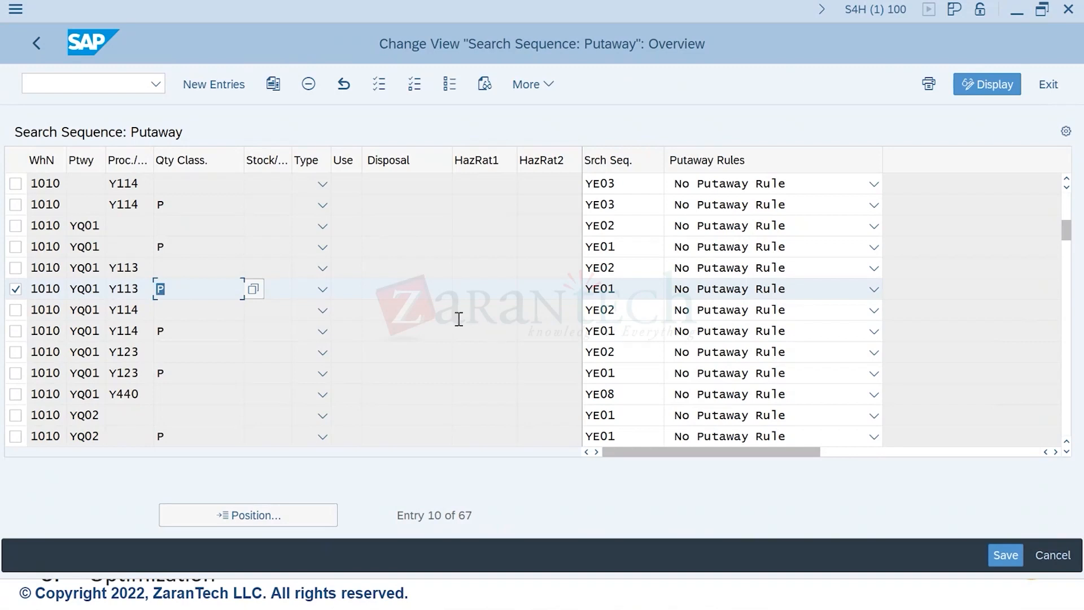
pyautogui.click(619, 289)
pyautogui.moveTo(619, 289); pyautogui.dragTo(558, 284)
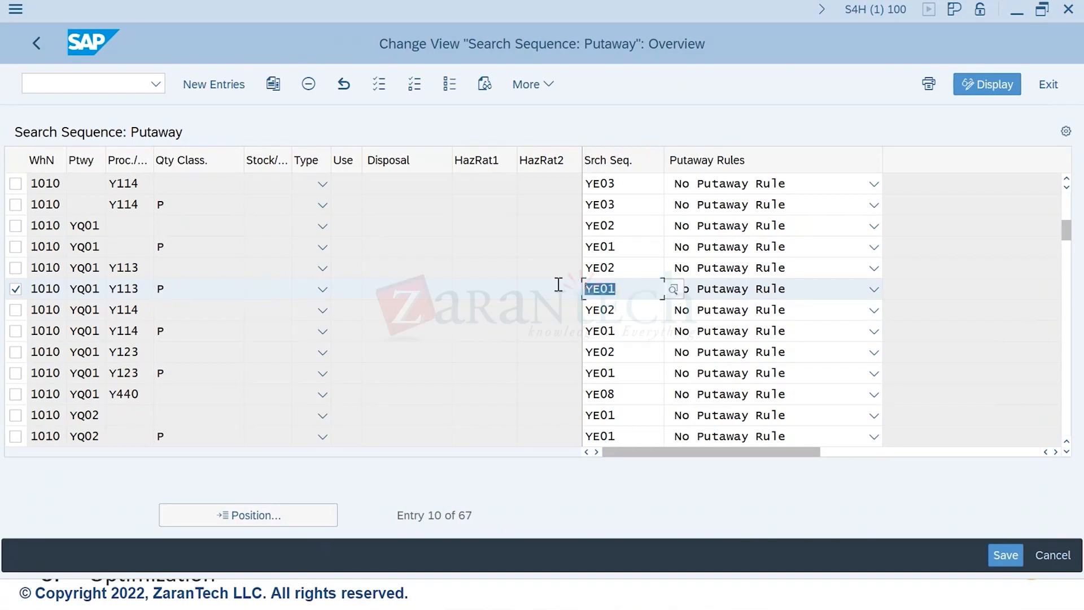
pyautogui.moveTo(641, 269); pyautogui.dragTo(583, 269)
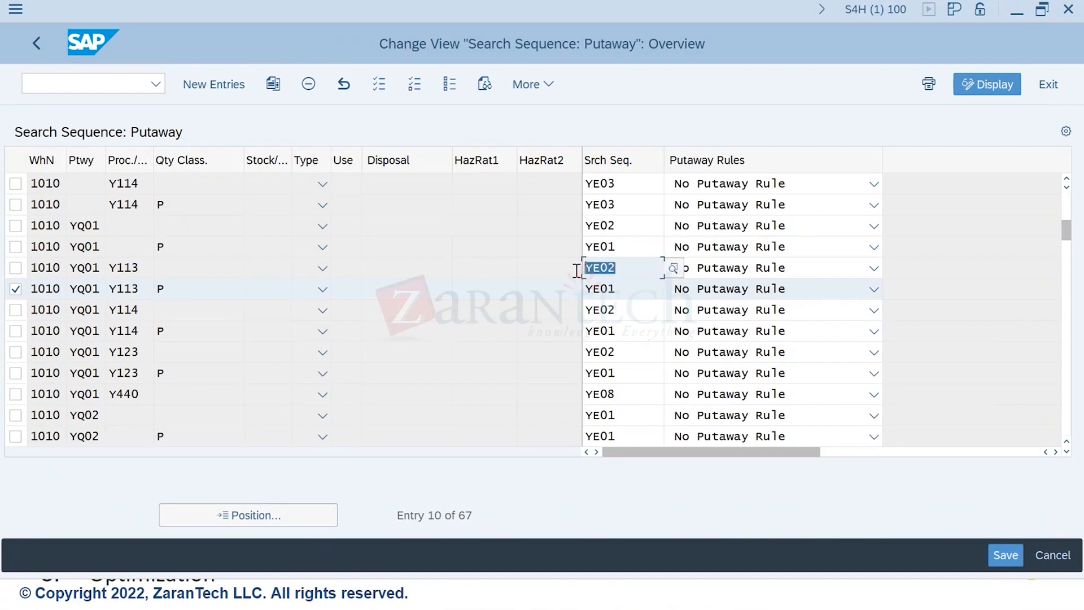
# Step: Unmark the YQ01/Y113 entry with quantity class P and check its quantity class, process type, and search sequence
pyautogui.click(624, 290)
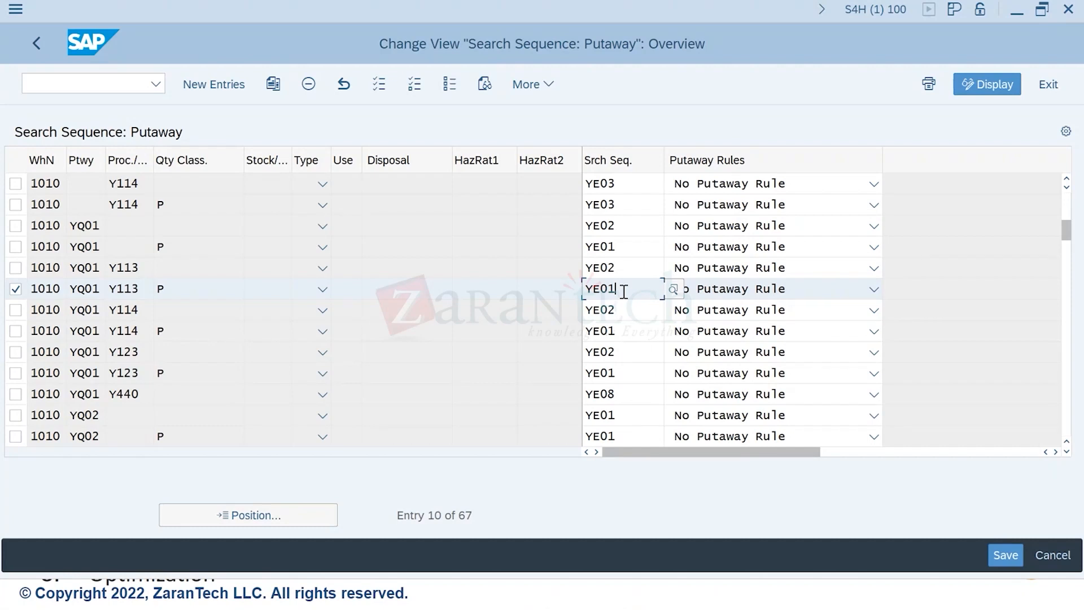
pyautogui.click(183, 287)
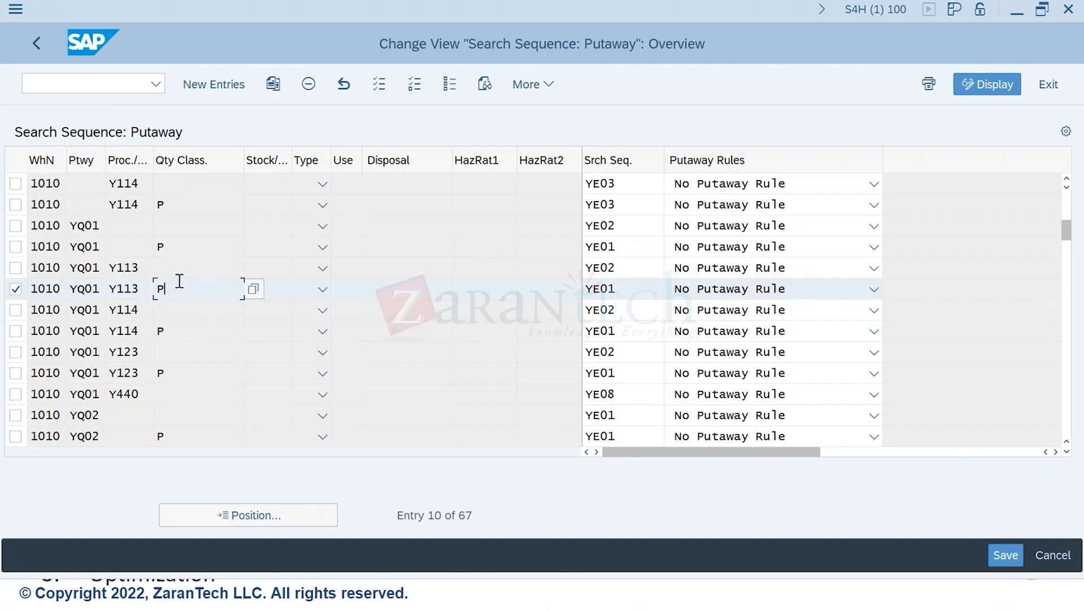
pyautogui.click(15, 288)
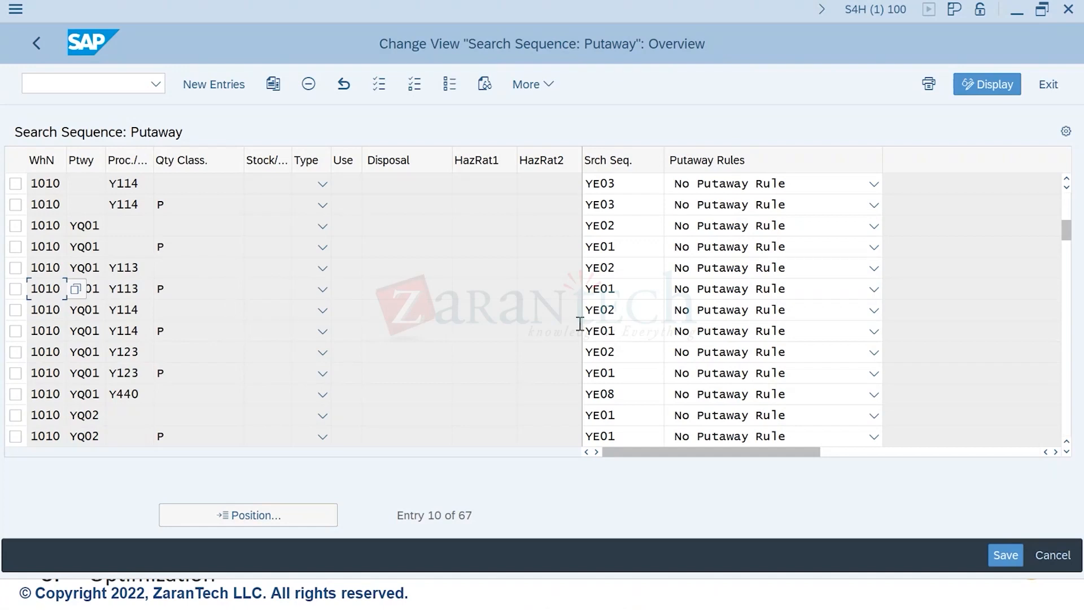
pyautogui.click(141, 288)
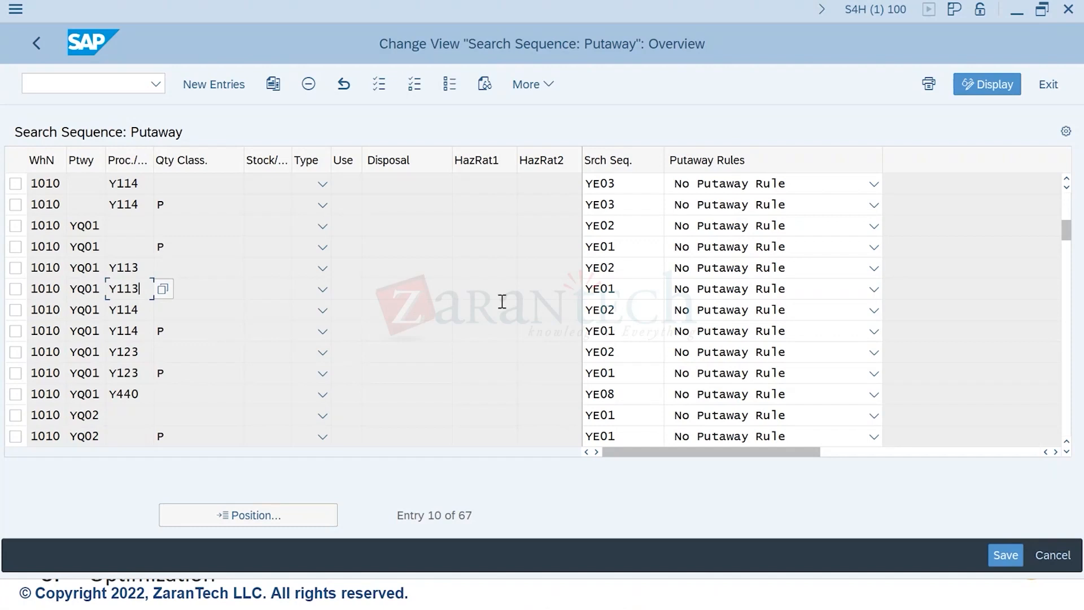
pyautogui.click(641, 285)
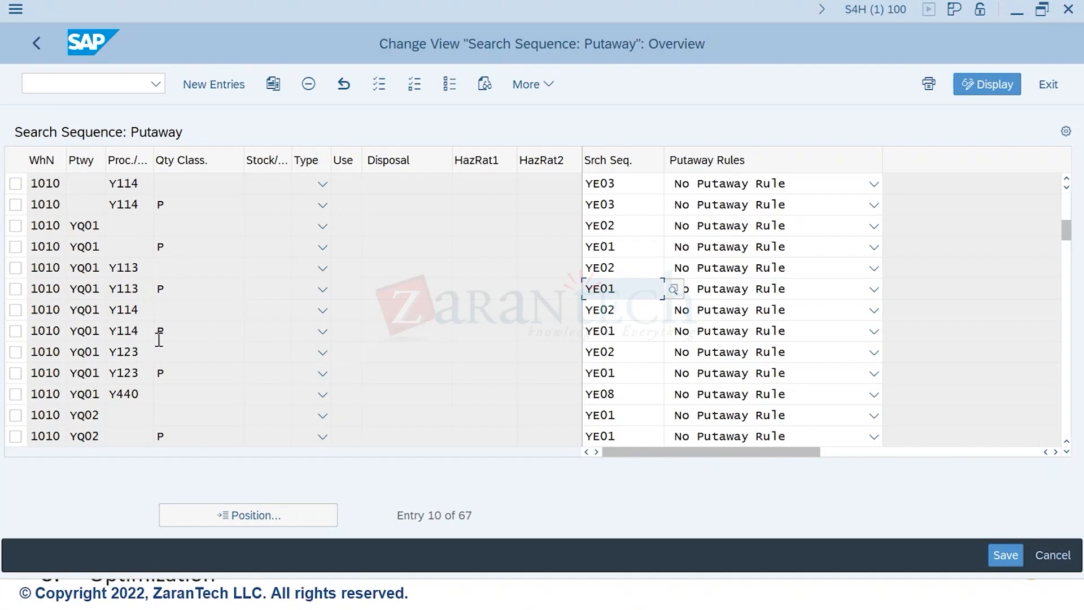
# Step: Look through warehouse 1010's YQ02 putaway search entries and return to the YQ01 entries
pyautogui.scroll(-4, 159, 339)
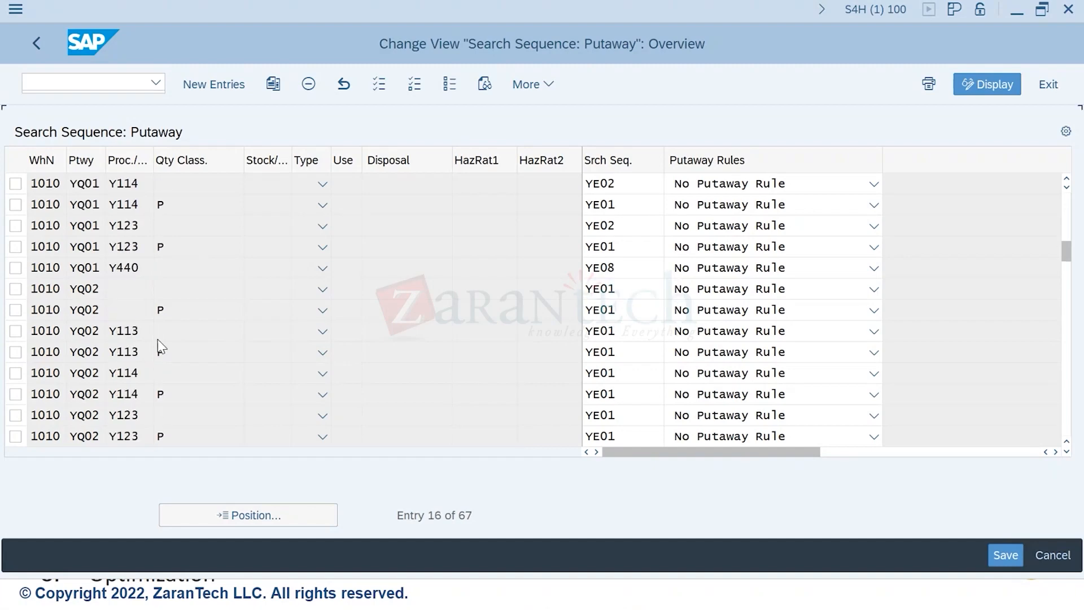
pyautogui.scroll(-1, 158, 341)
pyautogui.scroll(1, 420, 276)
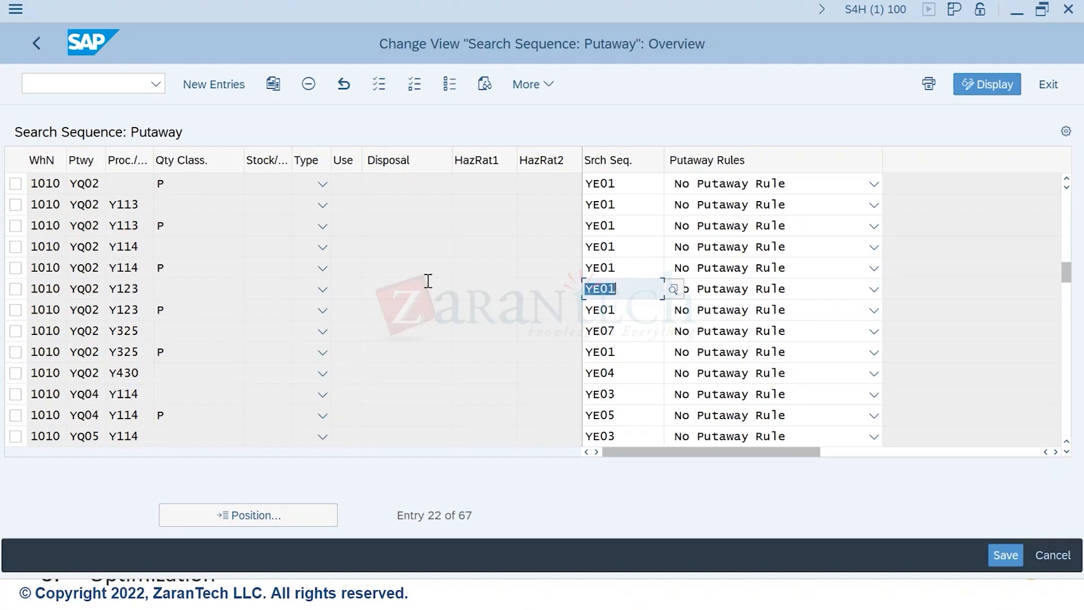
pyautogui.scroll(3, 259, 249)
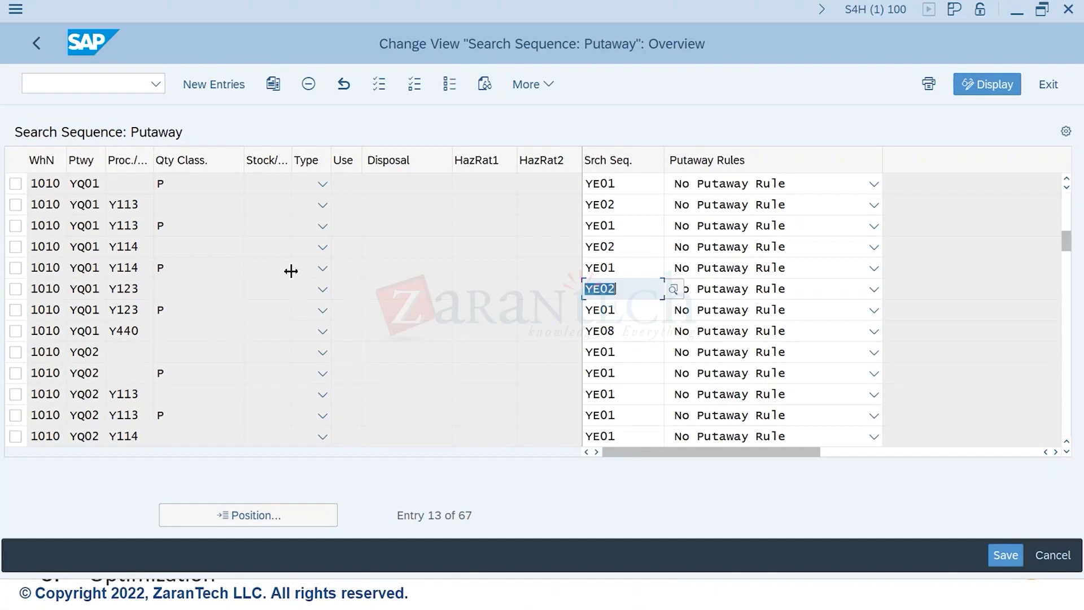
# Step: Leave the putaway search sequence table and open Maintain Storage Section Search Sequence under Storage Section Search in the IMG
pyautogui.click(44, 49)
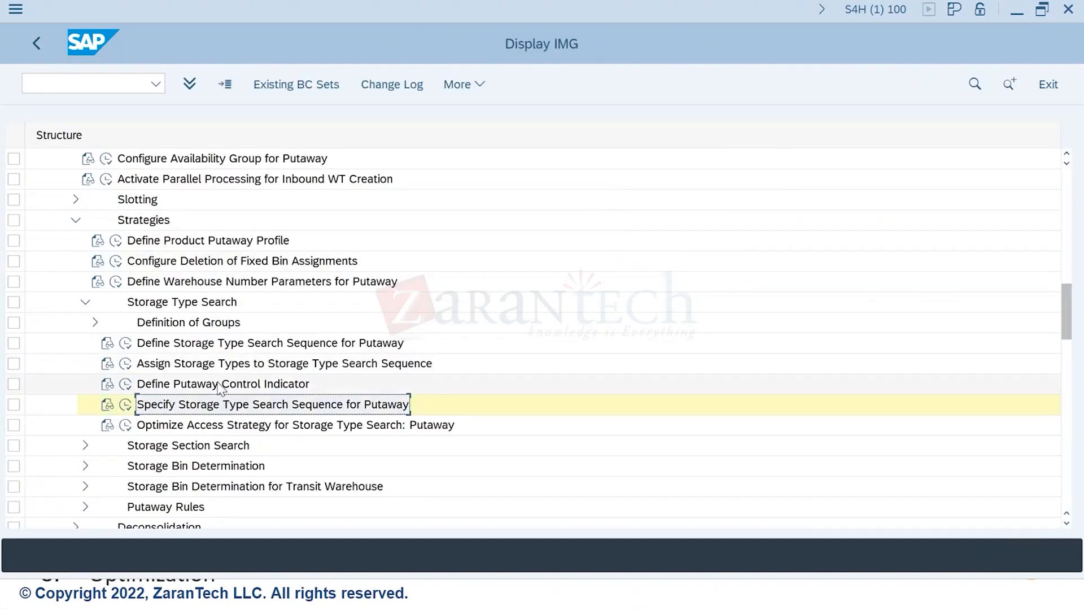
pyautogui.scroll(-3, 225, 373)
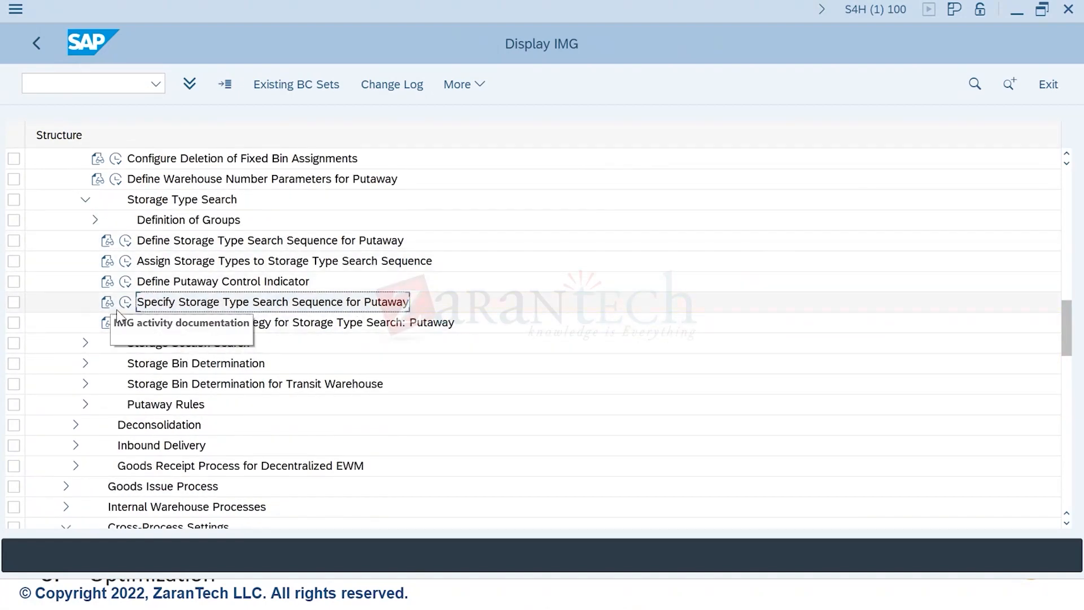
pyautogui.scroll(-1, 160, 293)
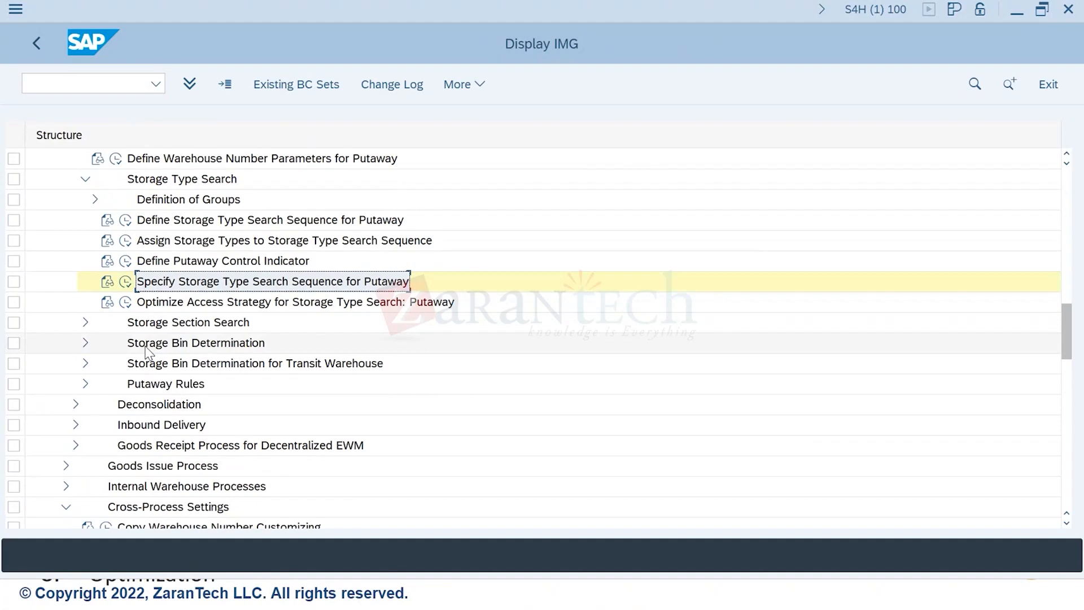
pyautogui.click(85, 323)
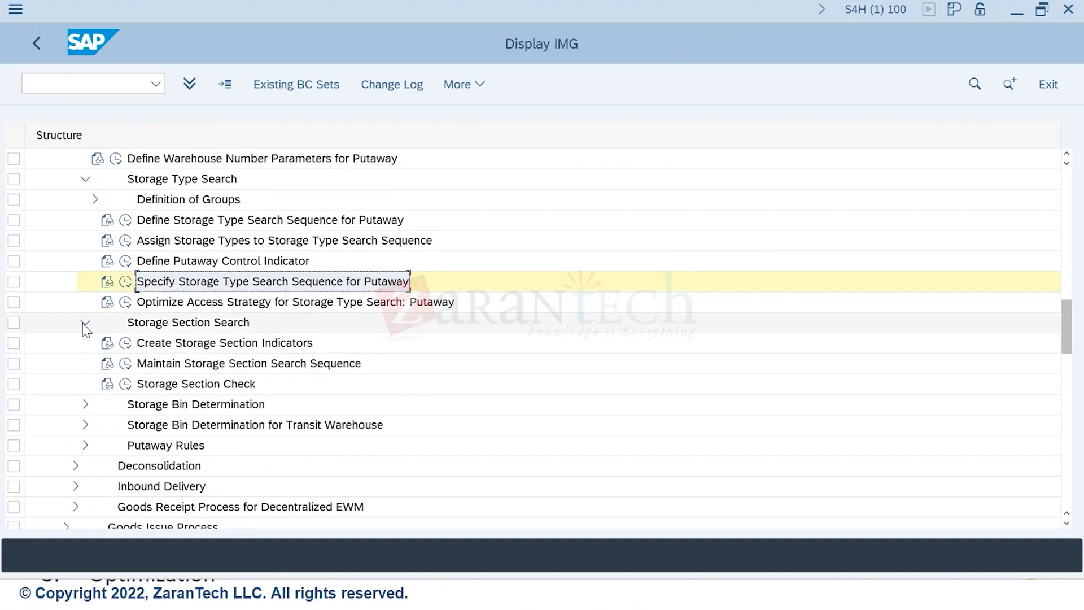
pyautogui.scroll(-2, 171, 343)
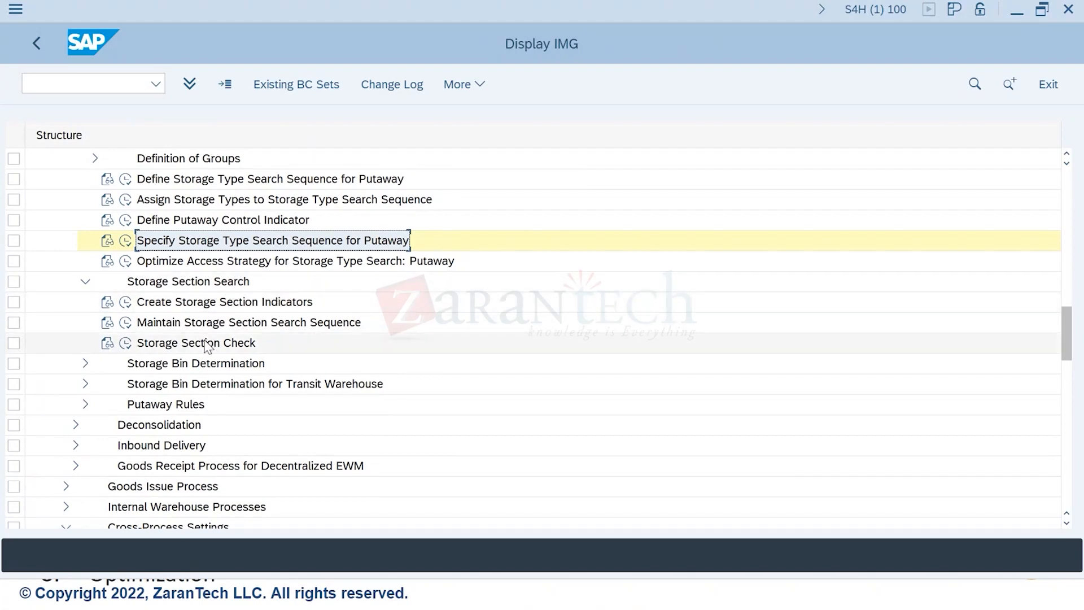
pyautogui.click(126, 324)
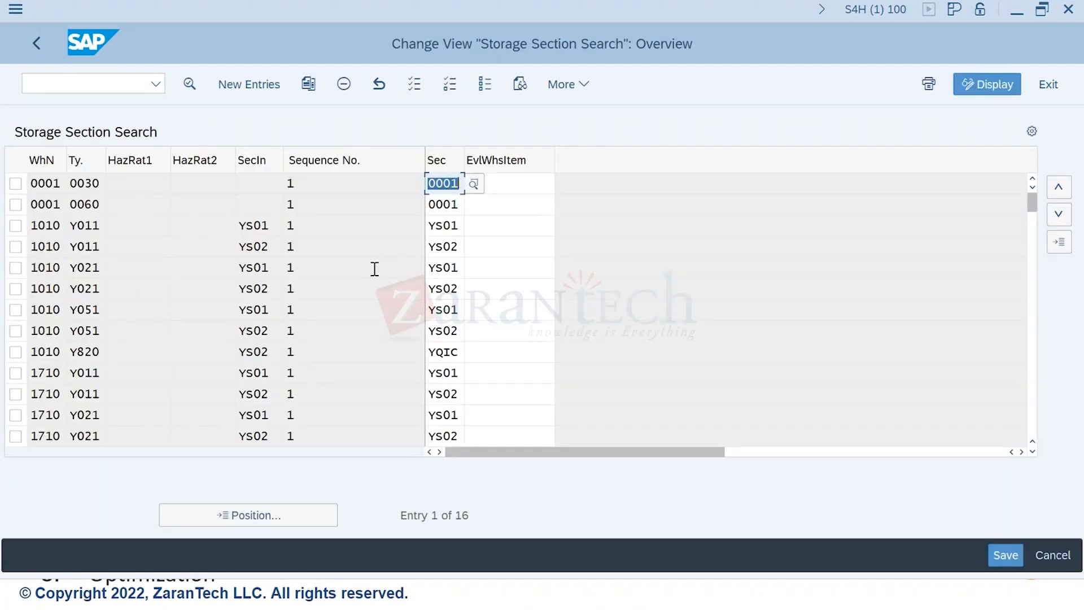
# Step: Examine warehouse 1010's storage type Y051 entries and their storage section indicators
pyautogui.click(80, 330)
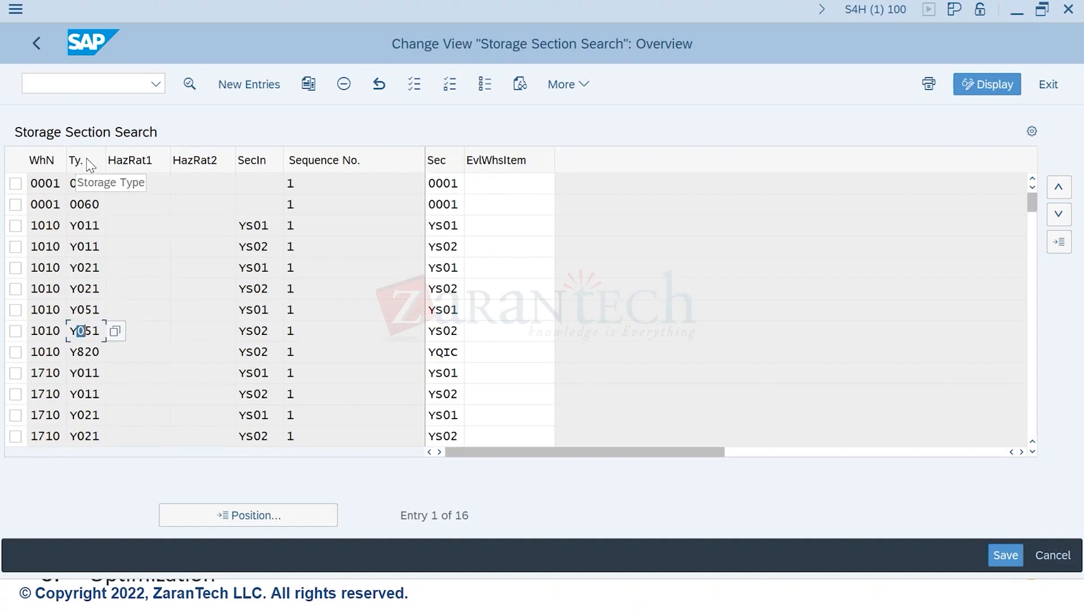
pyautogui.click(269, 324)
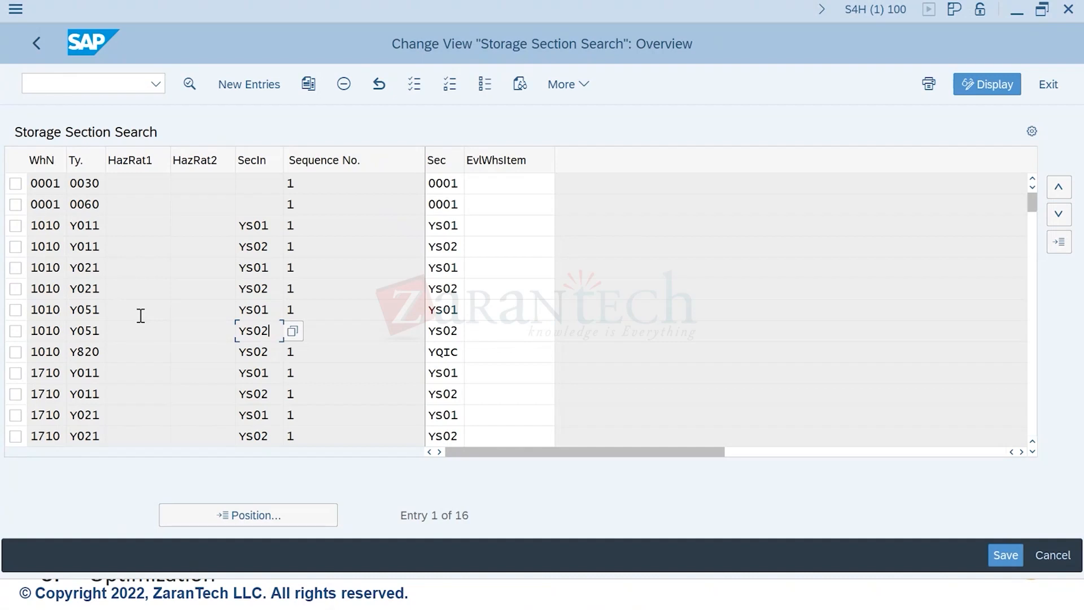
pyautogui.click(94, 309)
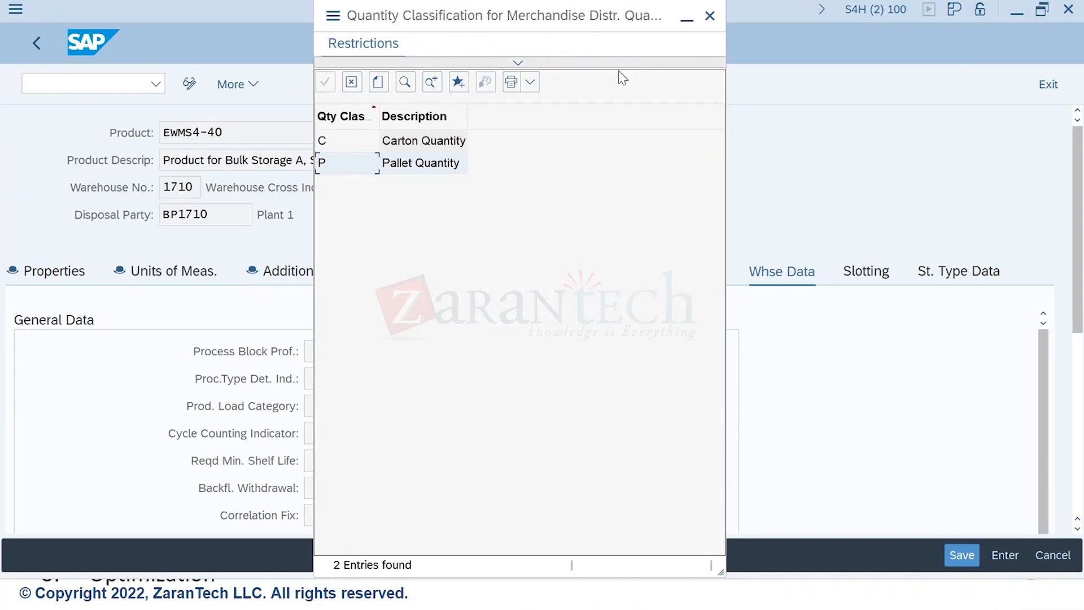
# Step: Switch to Warehouse Product Maintenance, close the quantity classification list, and locate the Storage Section Indicator in the putaway data
pyautogui.click(709, 16)
pyautogui.scroll(-3, 385, 432)
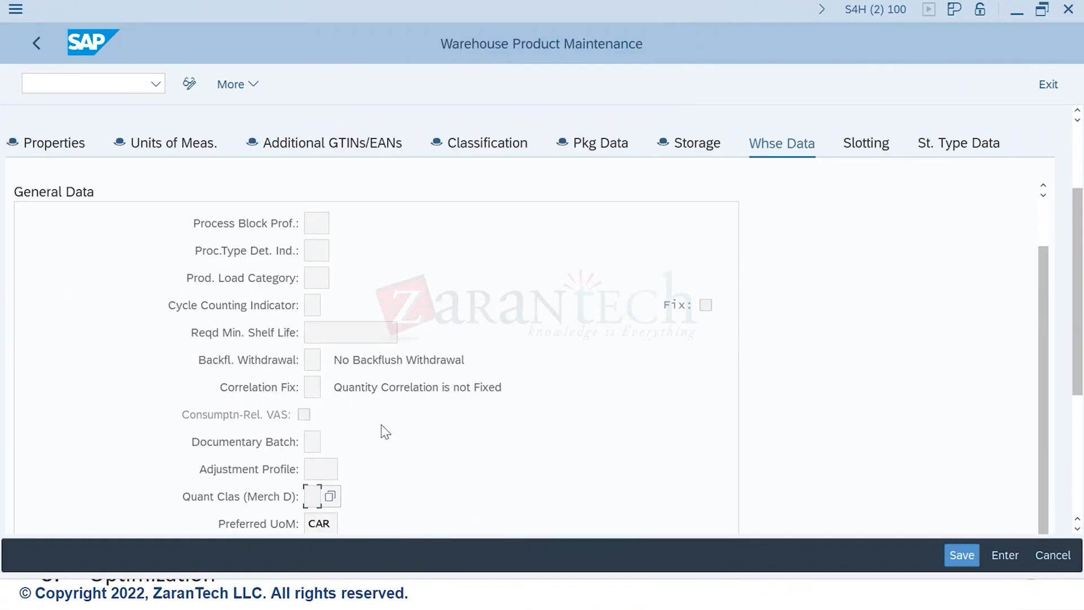
pyautogui.scroll(-5, 385, 431)
pyautogui.click(339, 436)
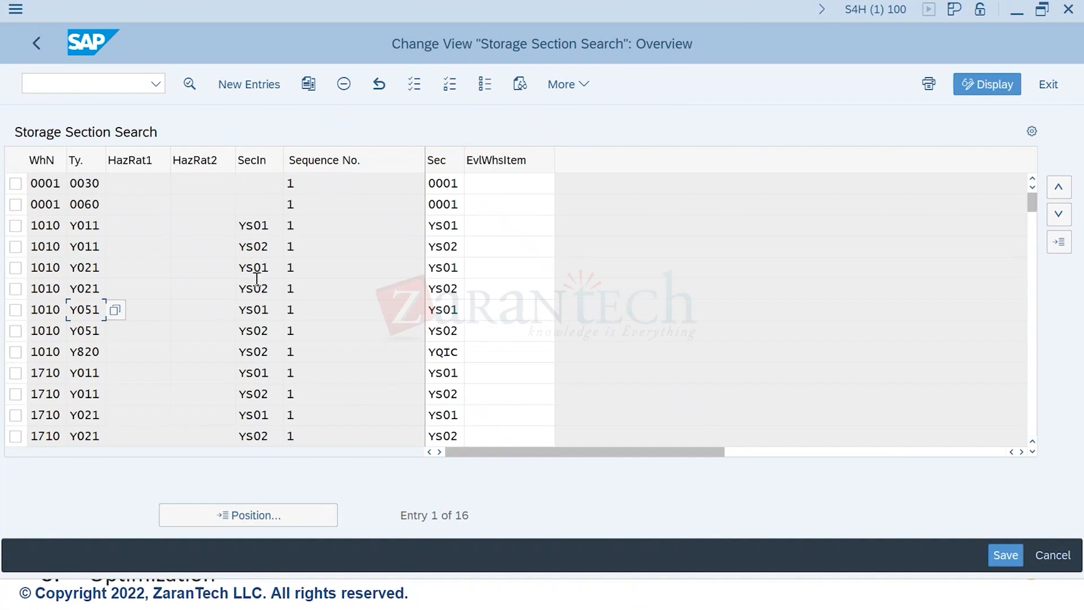
# Step: Compare the Y051 entry with section indicator YS01 and its storage section against the product's Storage Section Indicator field
pyautogui.click(267, 311)
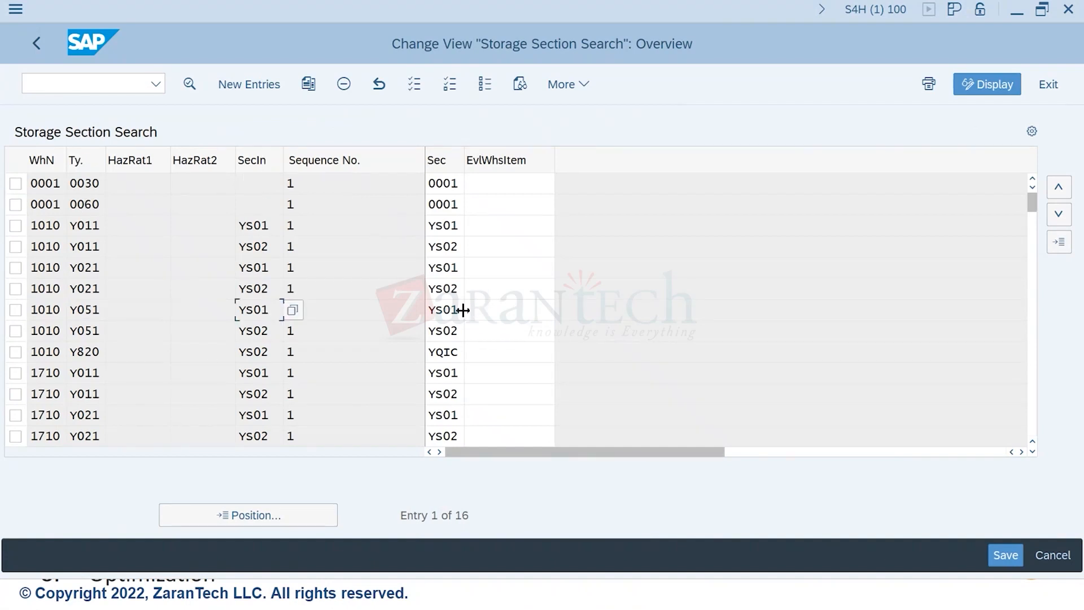
pyautogui.press('Tab')
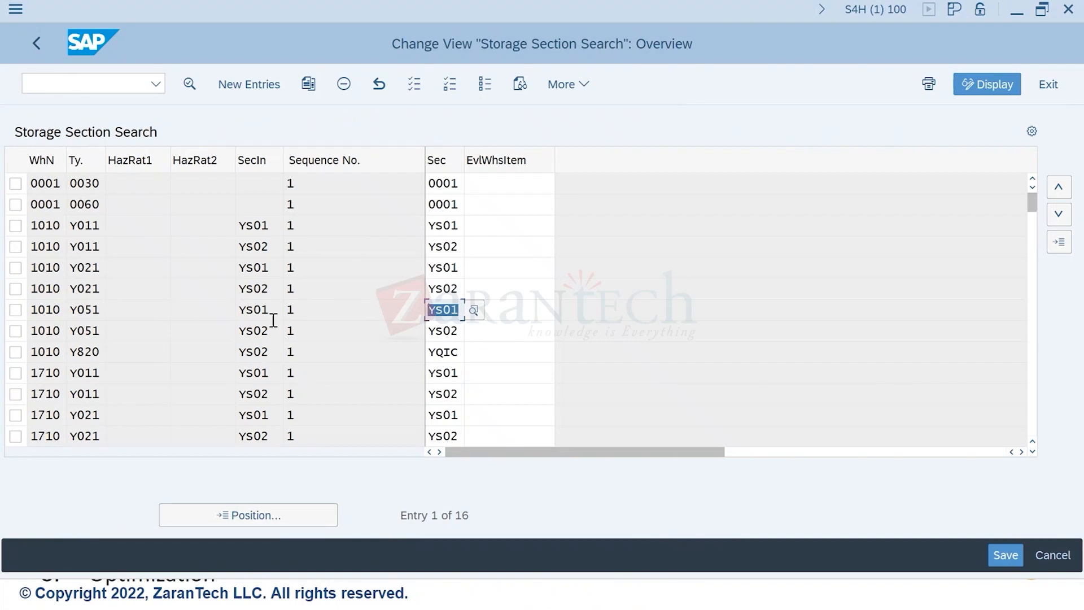
pyautogui.hotkey('shift', 'Tab')
pyautogui.hotkey('alt', 'Tab')
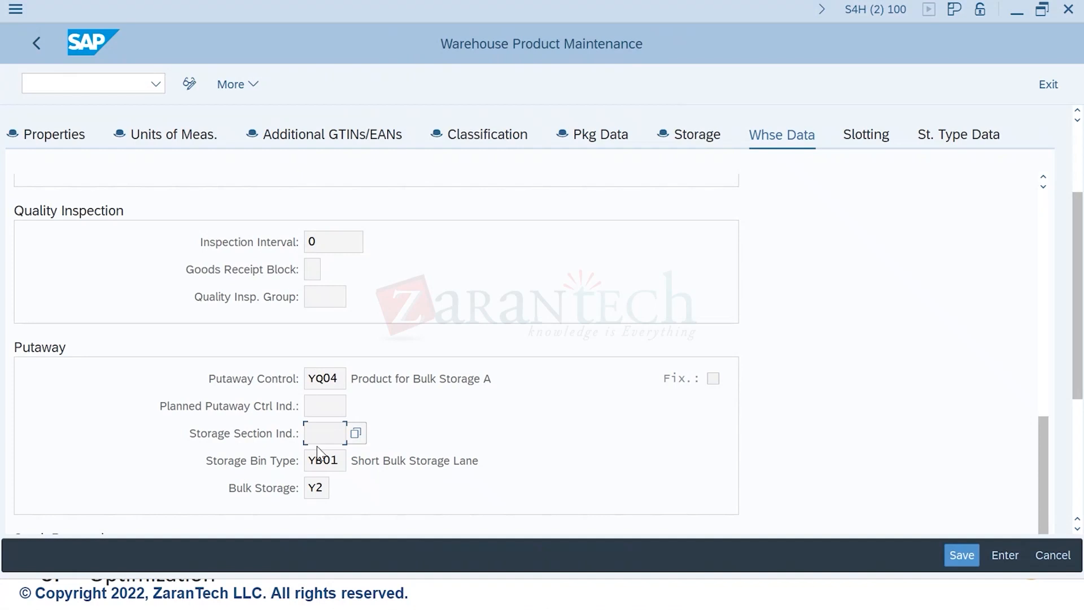
pyautogui.hotkey('alt', 'Tab')
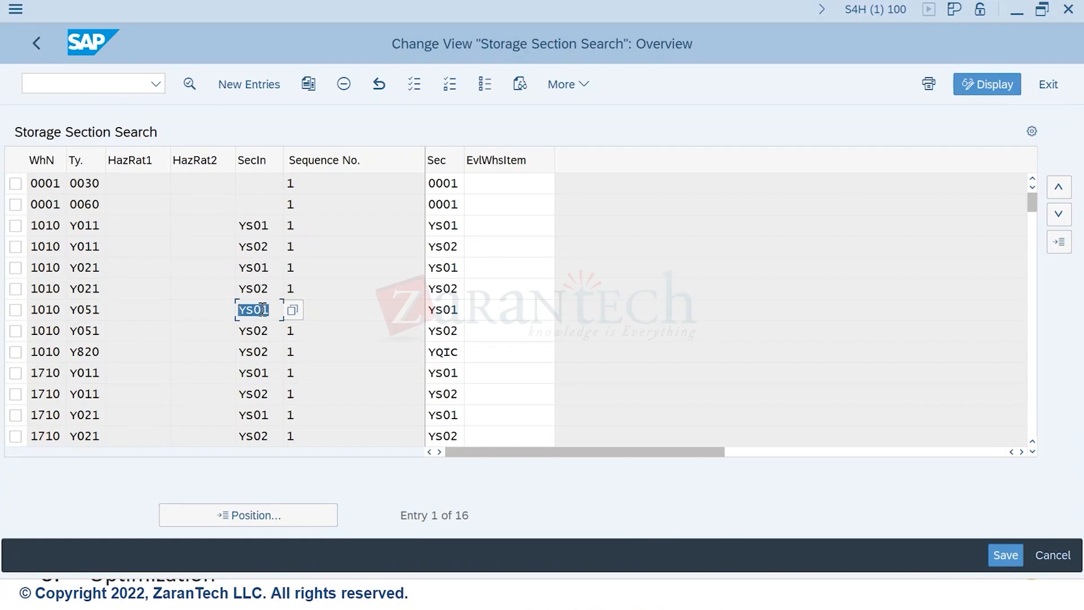
pyautogui.hotkey('alt', 'Tab')
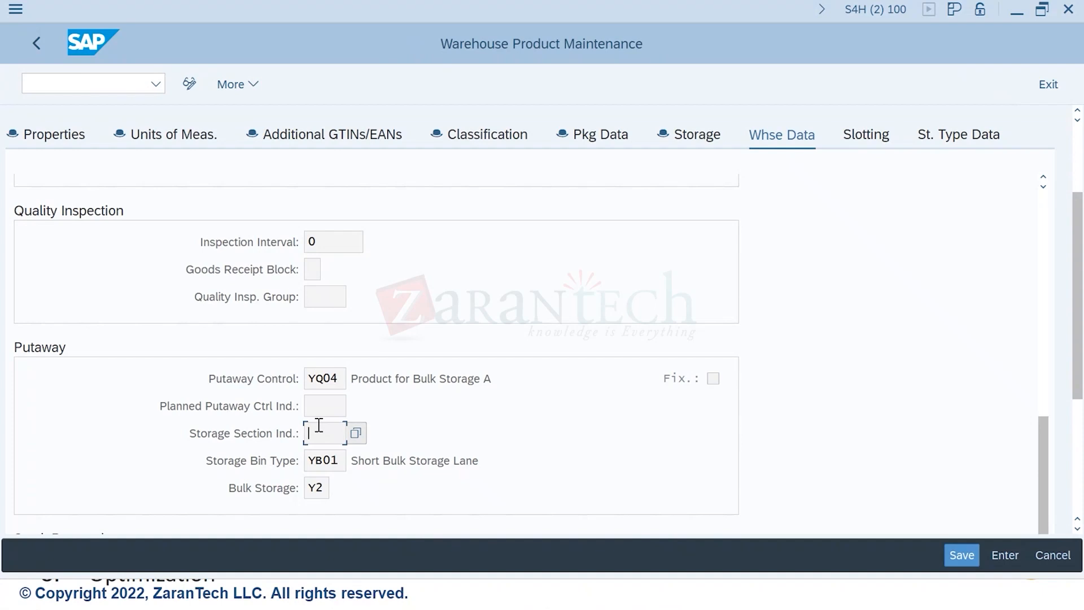
pyautogui.scroll(-3, 319, 425)
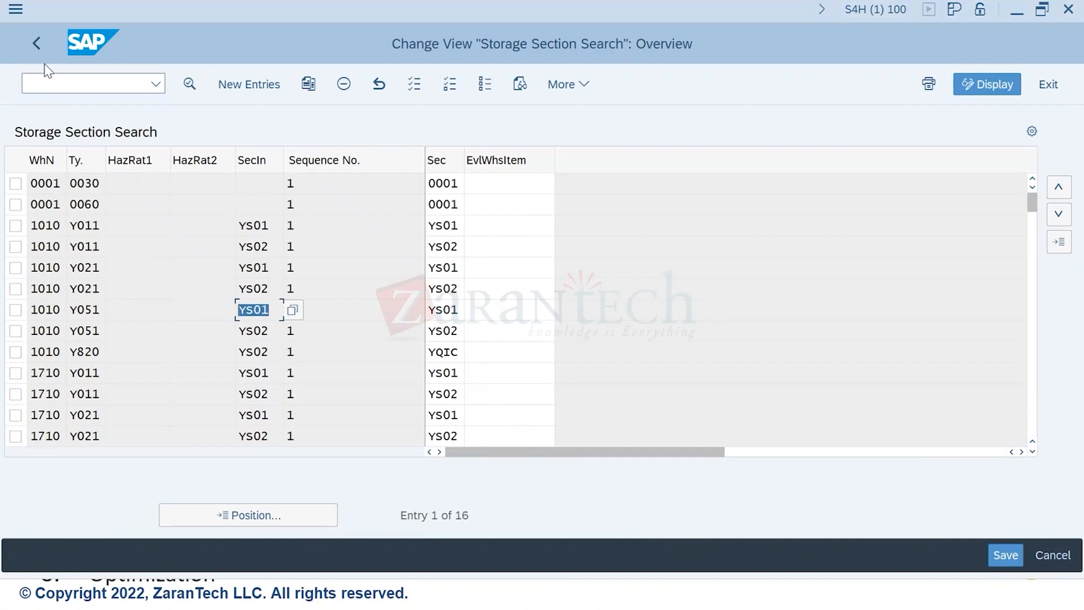
# Step: Expand Storage Bin Determination in the IMG, check the product's storage bin type, and open Assign Storage Bin Types to Storage Types
pyautogui.click(37, 45)
pyautogui.scroll(-2, 101, 361)
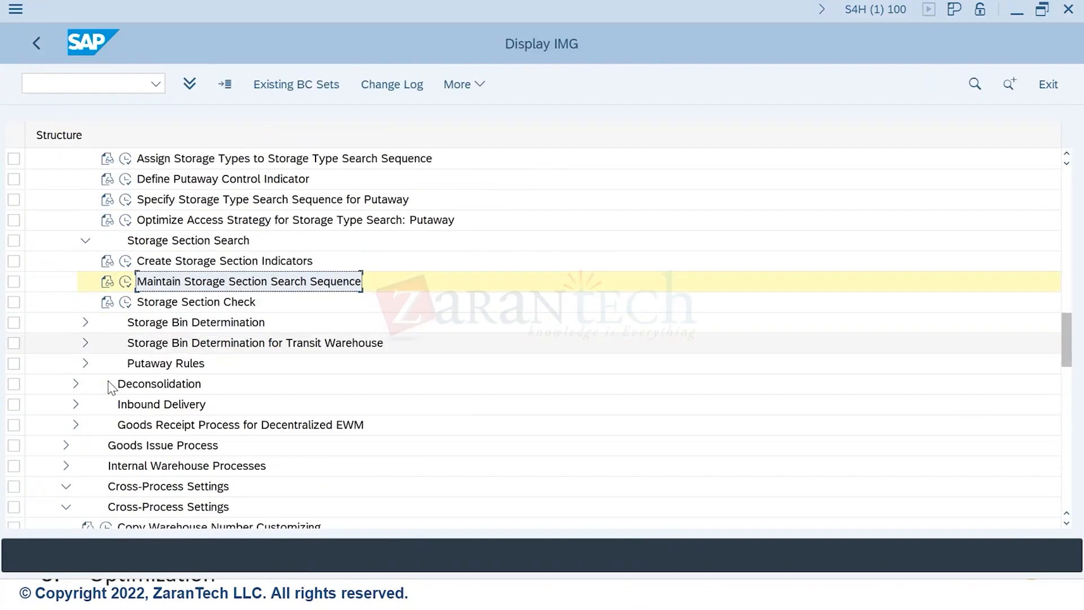
pyautogui.click(86, 241)
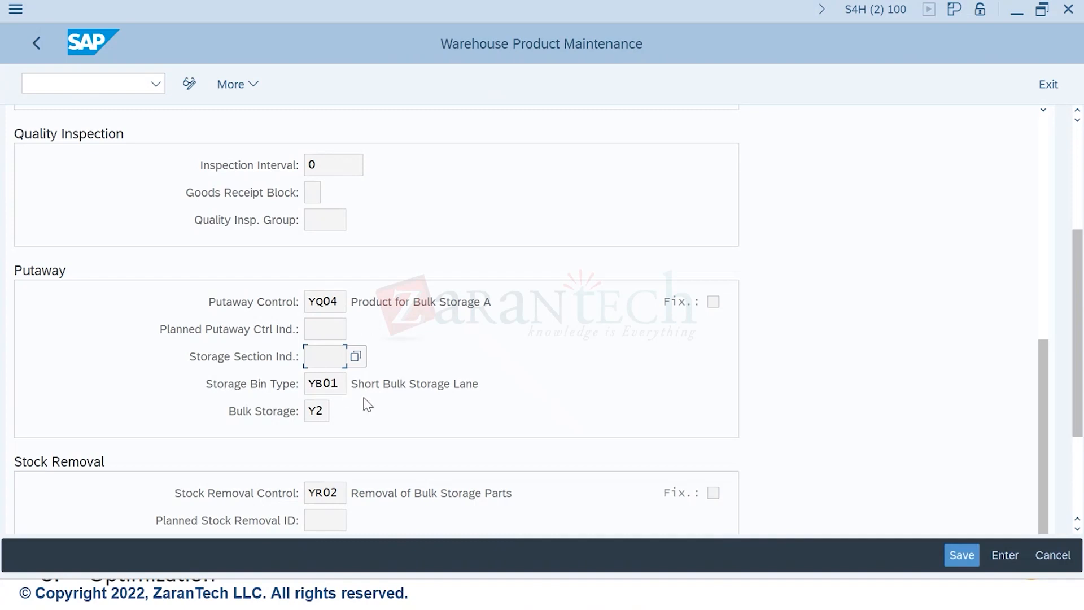
pyautogui.click(326, 386)
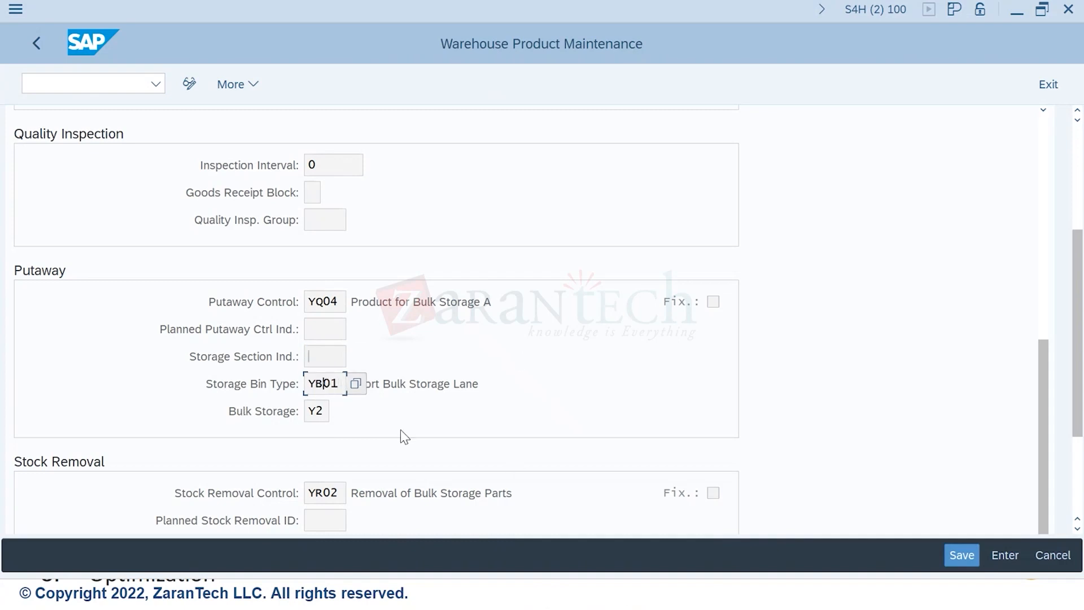
pyautogui.hotkey('alt', 'Tab')
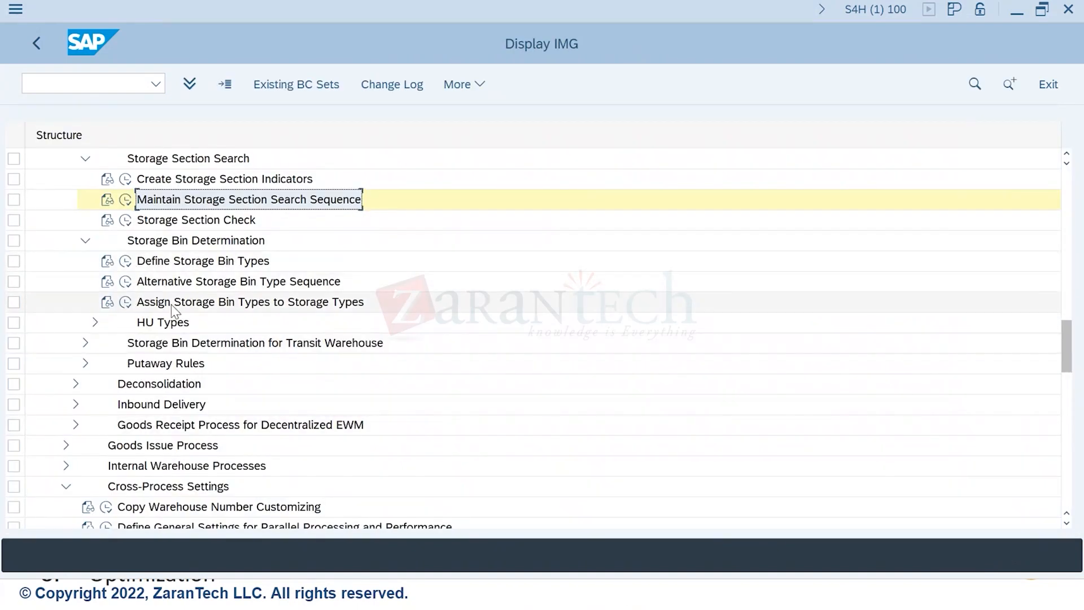
pyautogui.click(127, 305)
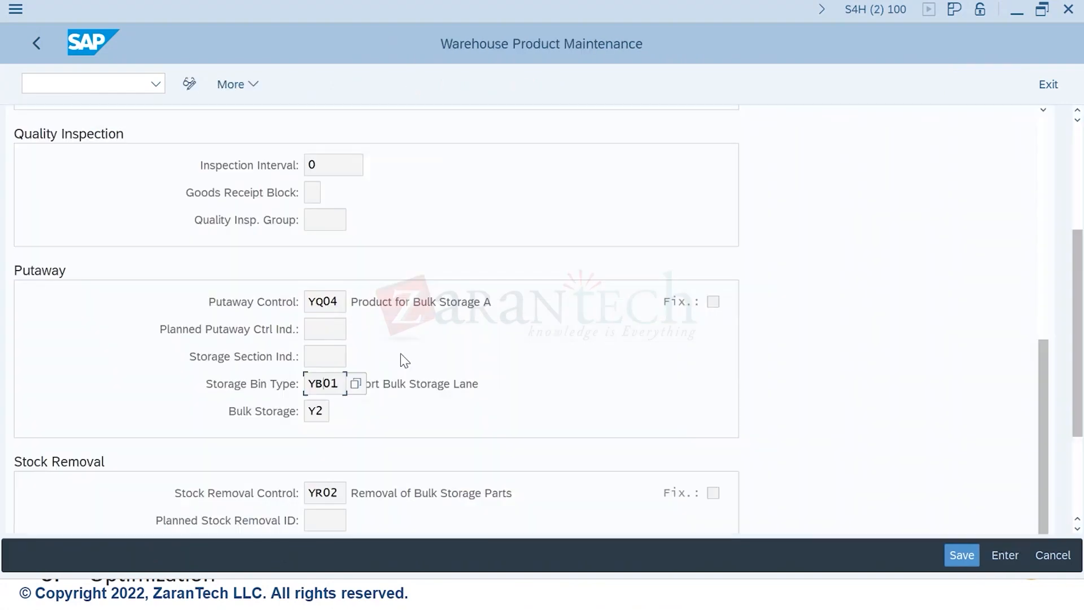
# Step: Review the product's storage section indicator, storage bin type, and putaway control, and leave the bin type assignment table for the IMG
pyautogui.click(315, 358)
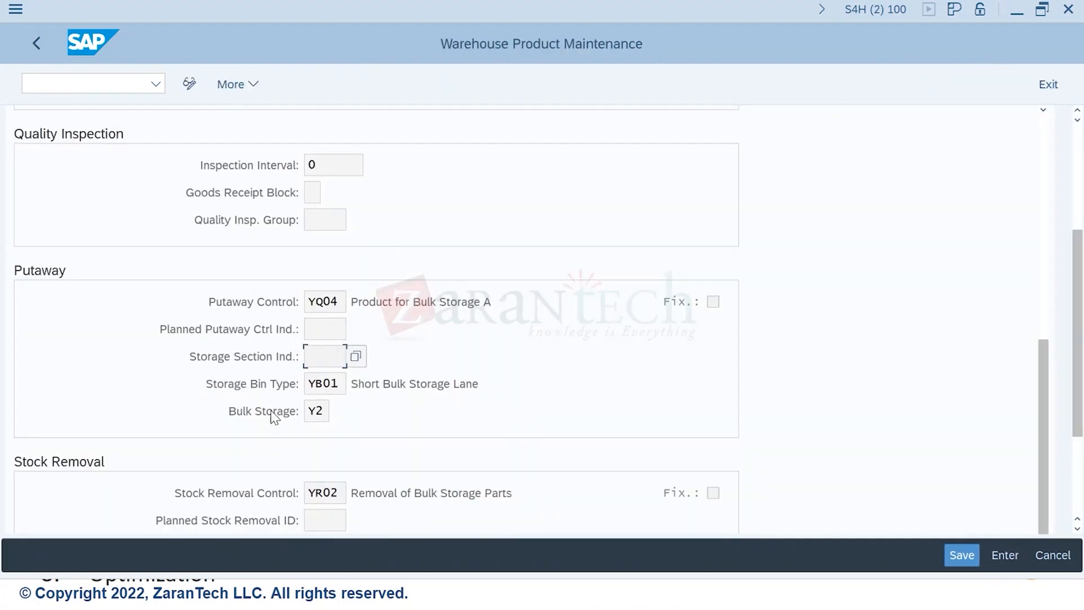
pyautogui.click(319, 389)
pyautogui.moveTo(342, 385); pyautogui.dragTo(305, 412)
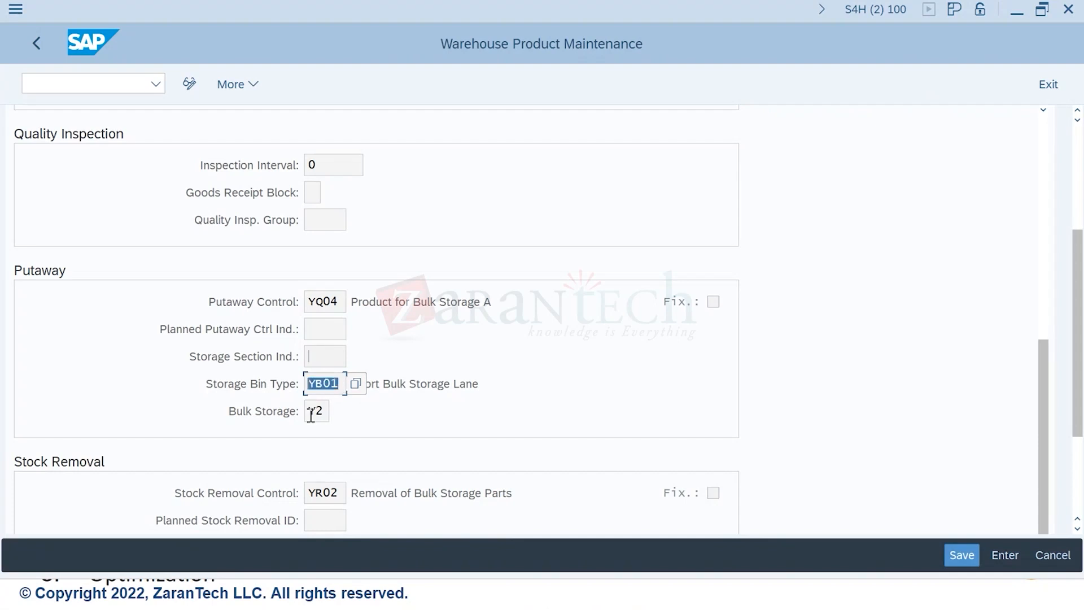
pyautogui.moveTo(305, 302); pyautogui.dragTo(346, 308)
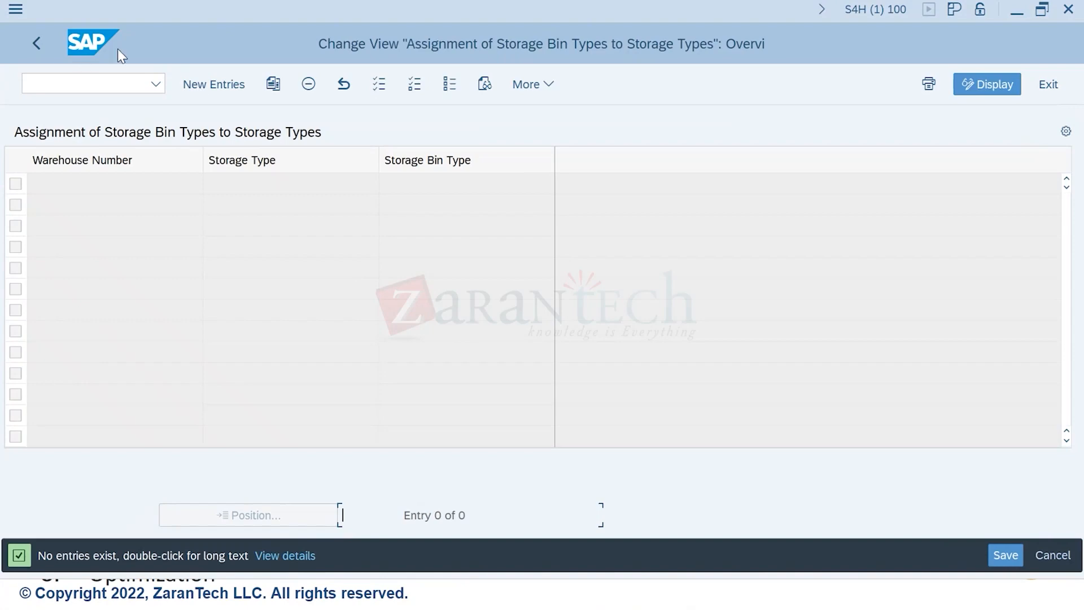
pyautogui.click(39, 43)
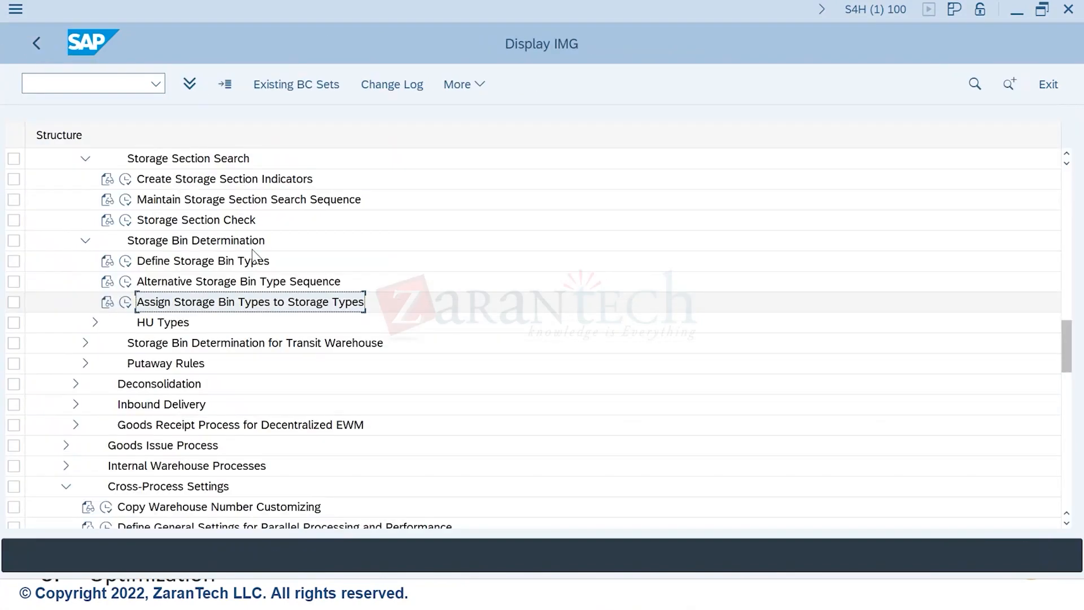
pyautogui.scroll(-1, 284, 343)
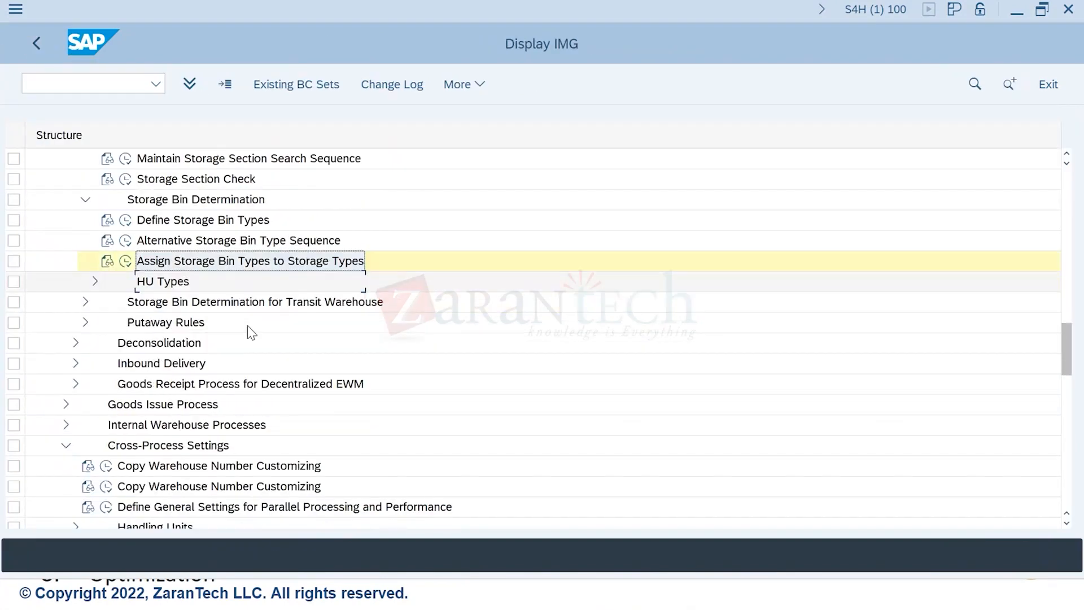
# Step: Expand HU Types in the IMG, review the HU types assigned in Define HU Types for Each Storage Type, and return
pyautogui.click(94, 281)
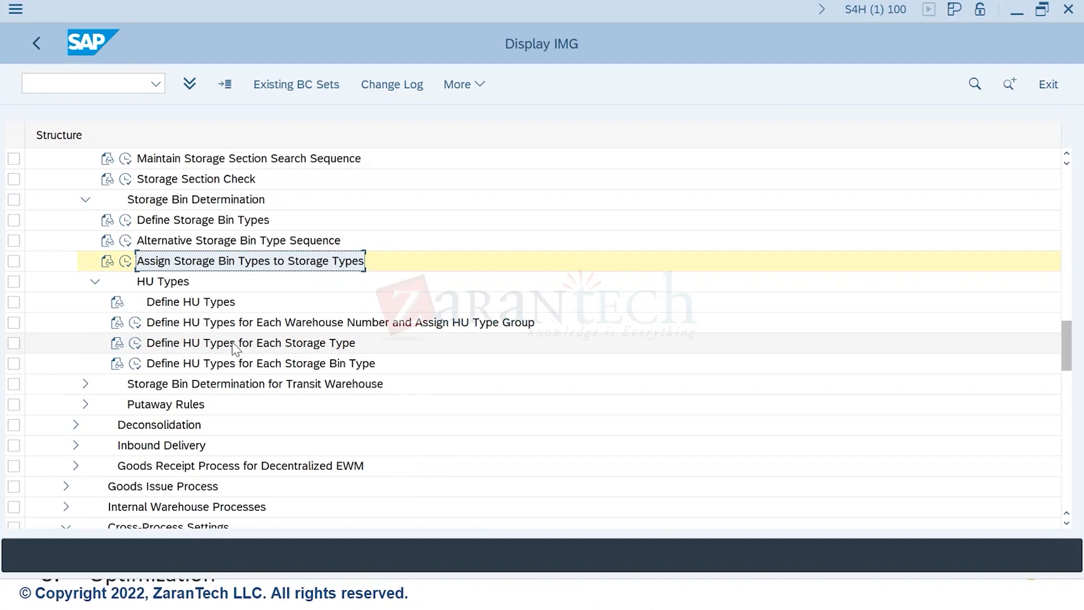
pyautogui.click(138, 343)
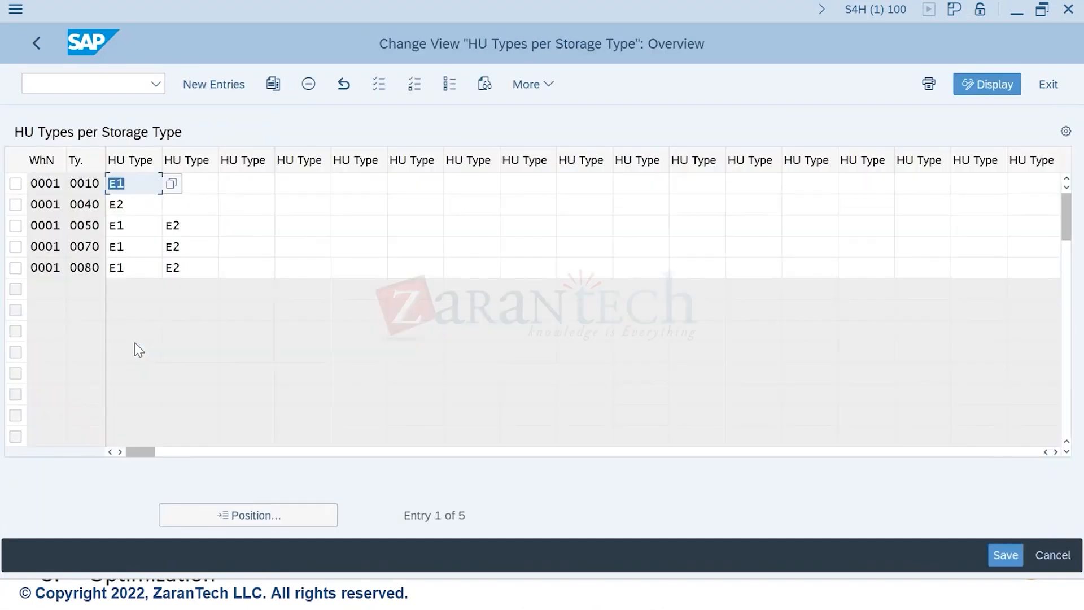
pyautogui.click(146, 245)
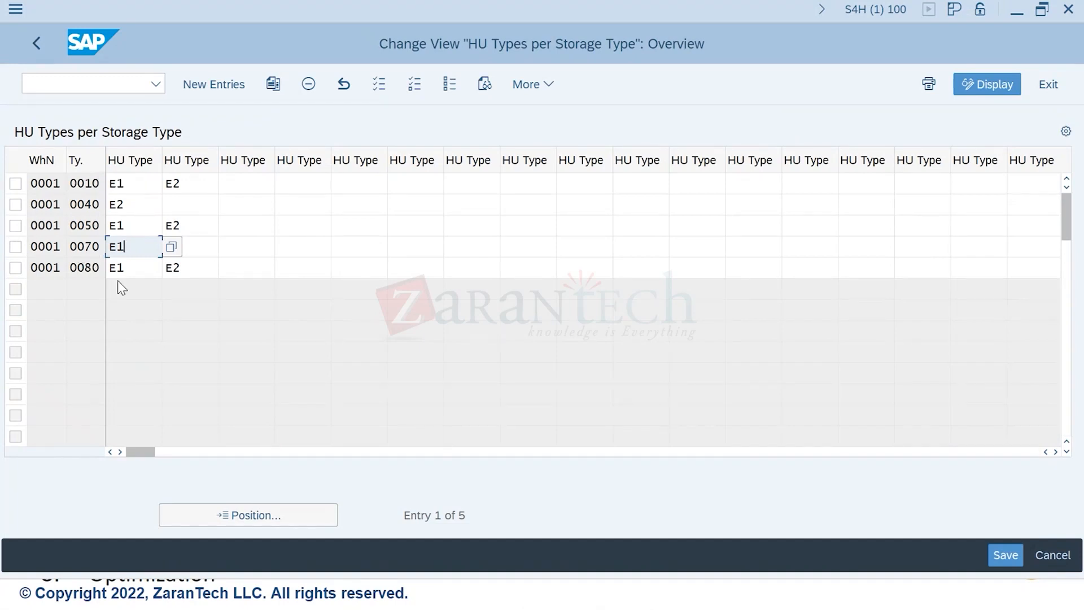
pyautogui.click(129, 268)
pyautogui.doubleClick(141, 249)
pyautogui.click(129, 268)
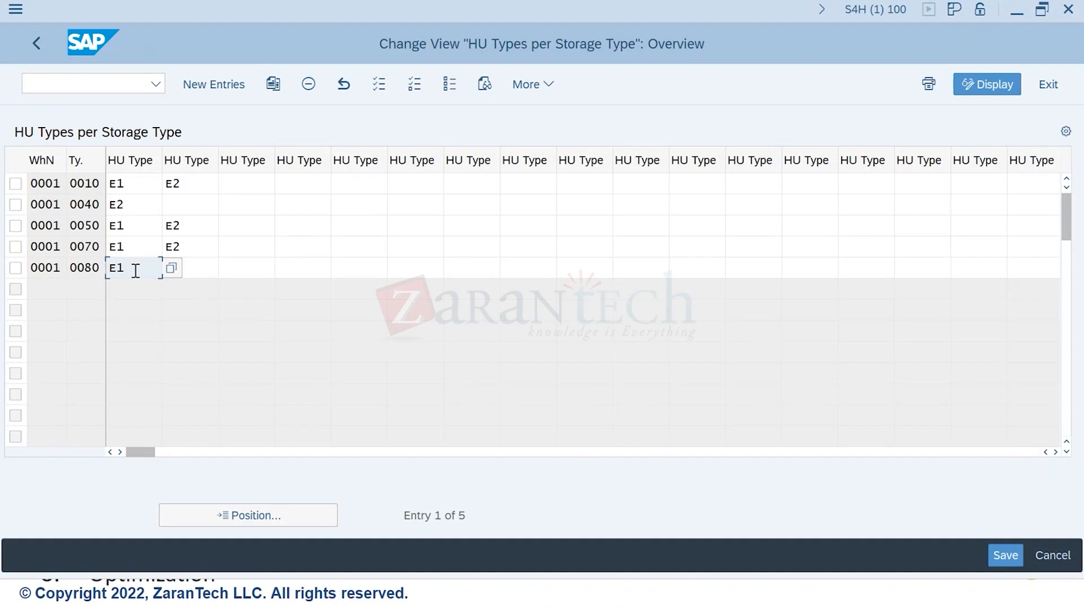
pyautogui.press('Tab')
pyautogui.write('E2')
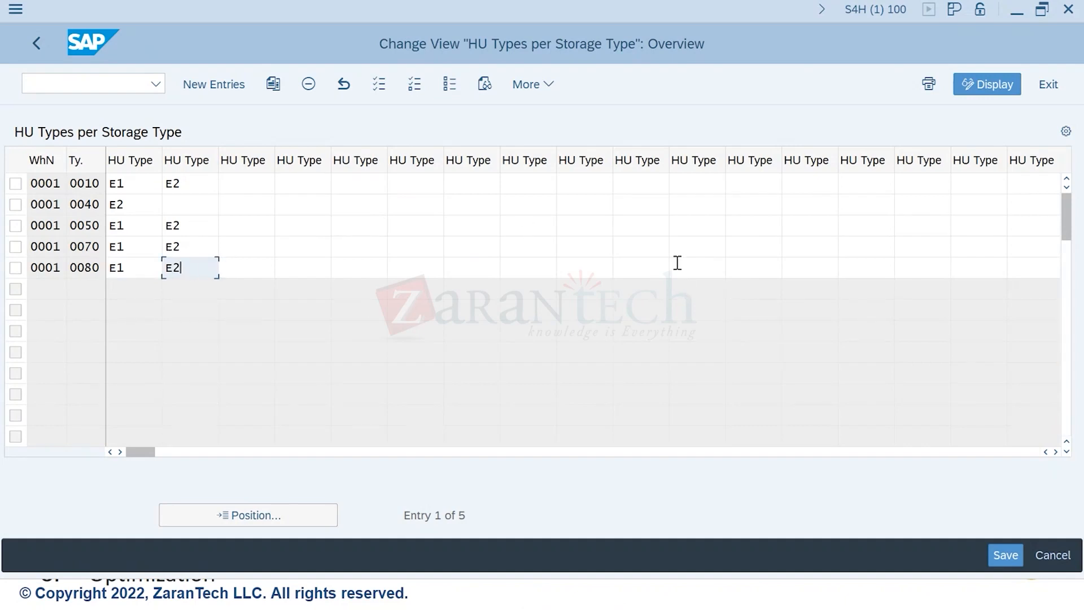
pyautogui.click(39, 56)
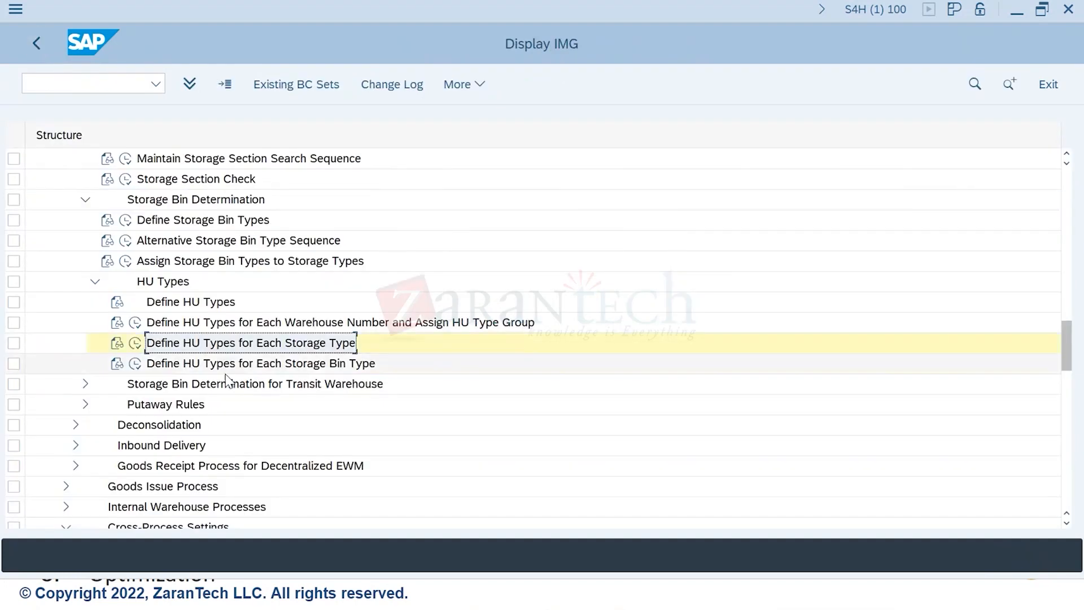
# Step: Review how HU types map to bin types in Define HU Types for Each Storage Bin Type, then return to the IMG
pyautogui.click(139, 366)
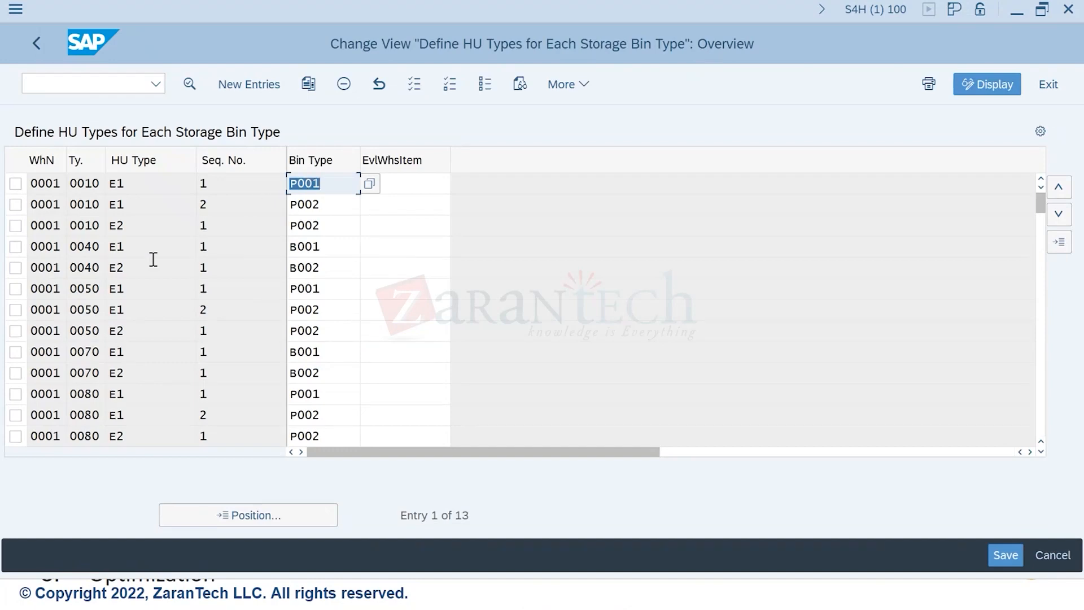
pyautogui.click(160, 199)
pyautogui.click(321, 183)
pyautogui.click(131, 181)
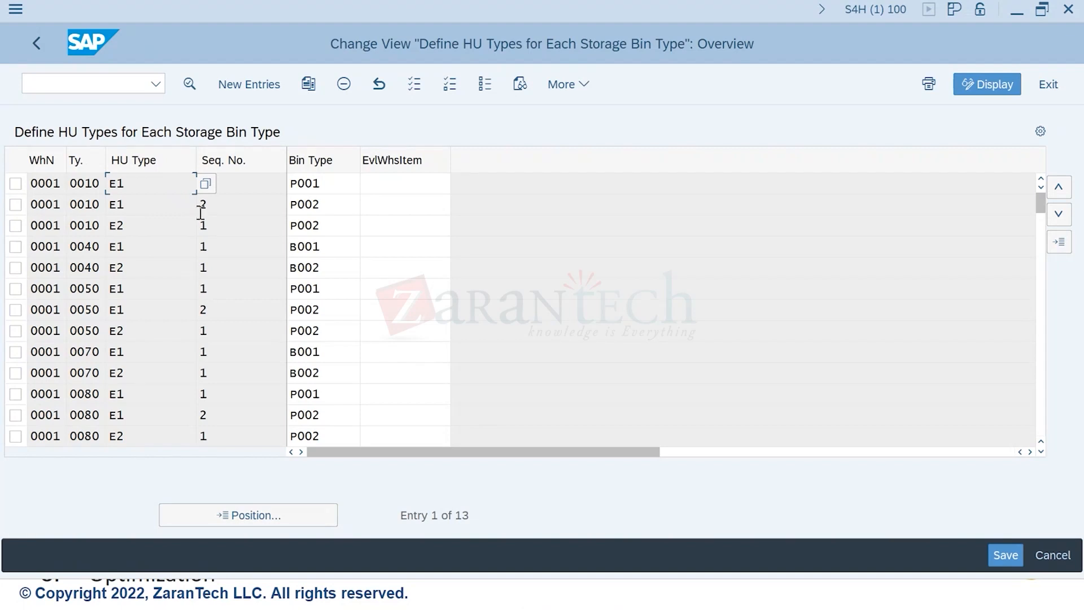
pyautogui.click(35, 45)
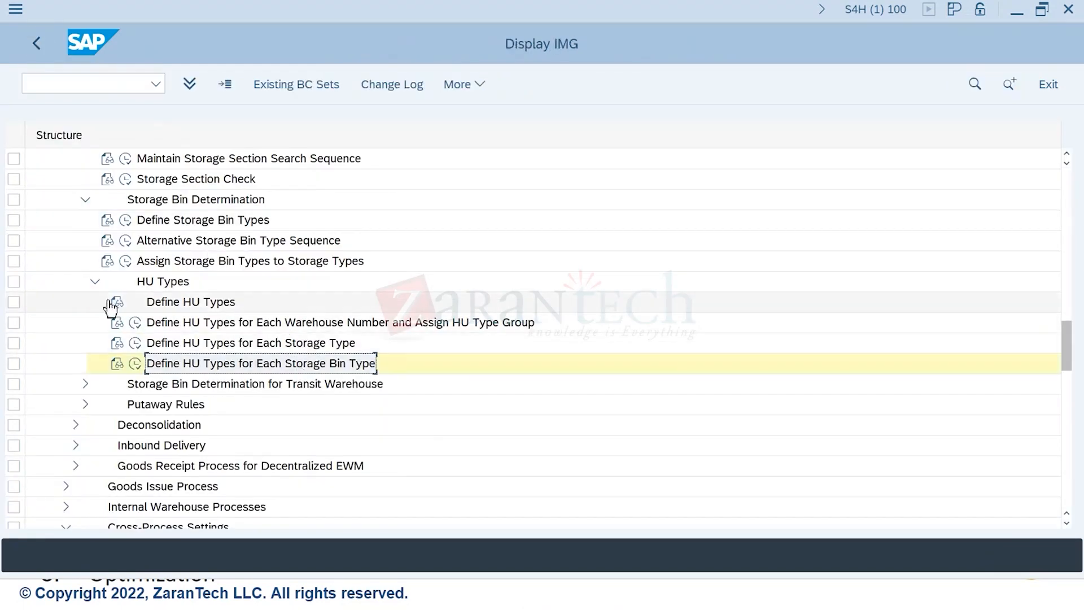
# Step: Collapse the HU Types, Storage Bin Determination, Storage Section Search, and Storage Type Search nodes under Strategies
pyautogui.click(95, 282)
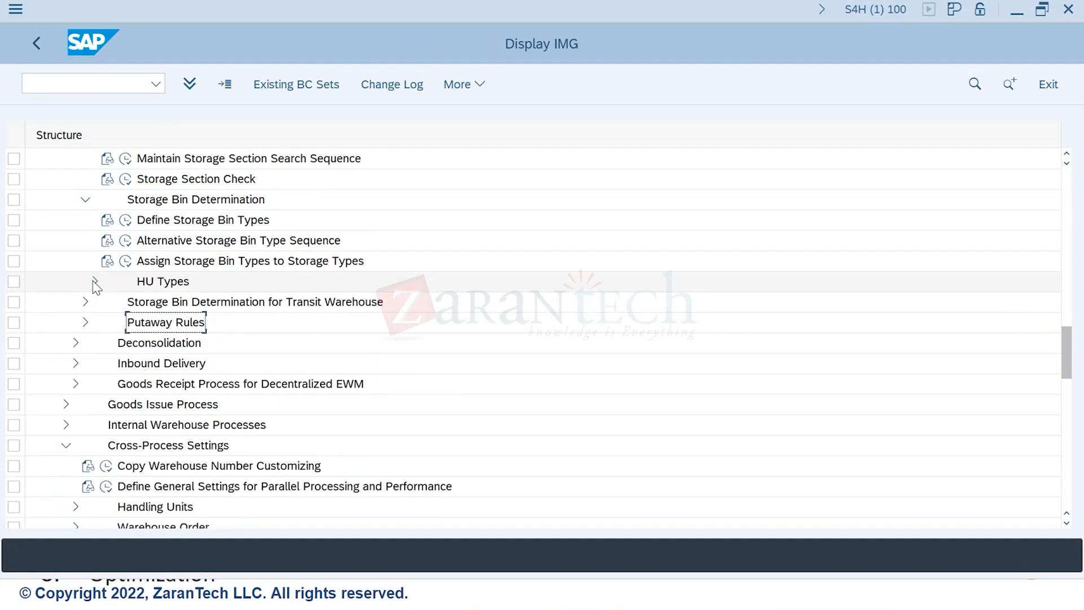
pyautogui.click(85, 199)
pyautogui.scroll(3, 112, 263)
pyautogui.click(86, 220)
pyautogui.scroll(3, 125, 248)
pyautogui.scroll(1, 113, 254)
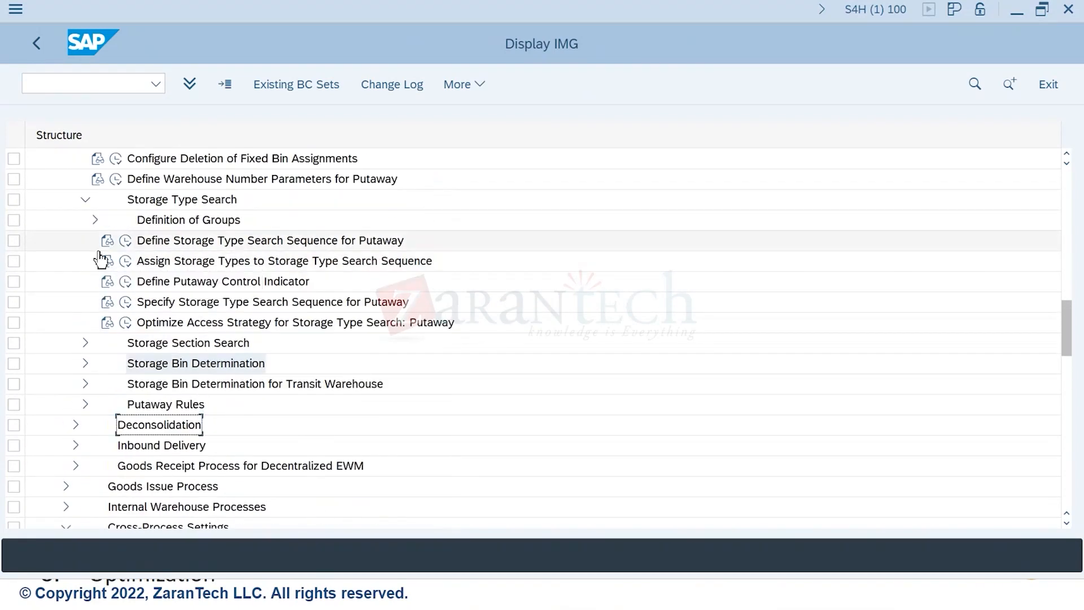
pyautogui.click(85, 199)
pyautogui.scroll(3, 94, 211)
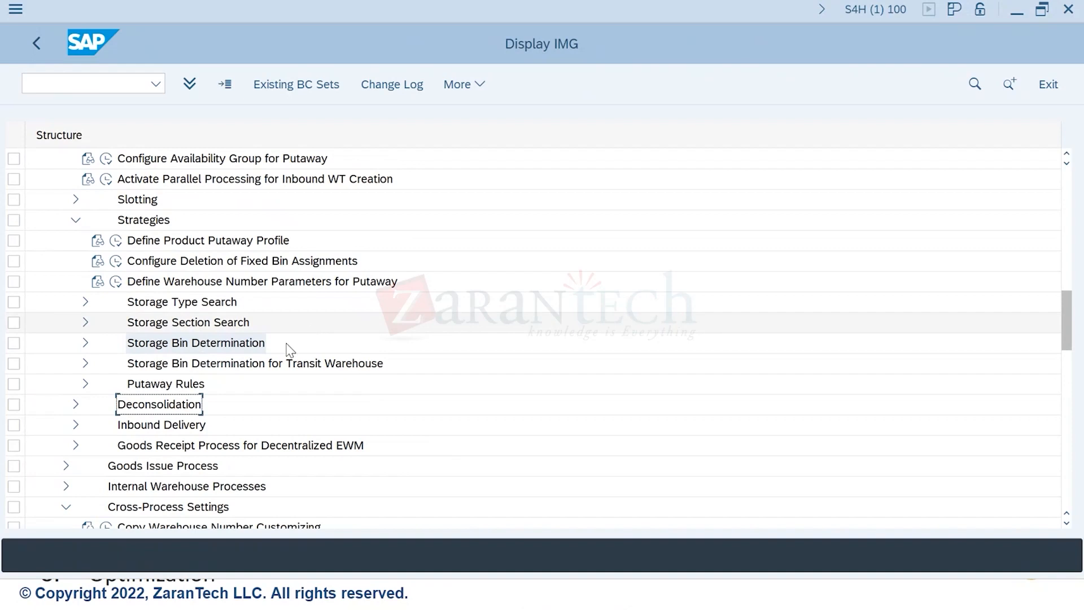
# Step: Expand Putaway Rules and Storage Behavior: Pallets, review the bin division in Define Bin Sections, and return to the IMG
pyautogui.click(87, 383)
pyautogui.scroll(-2, 310, 427)
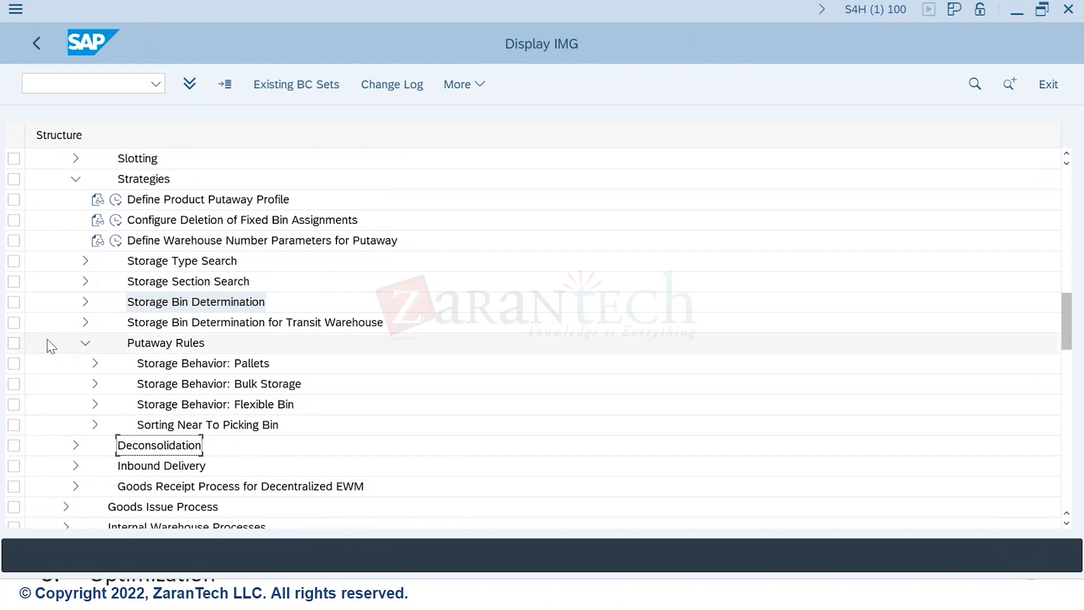
pyautogui.click(95, 363)
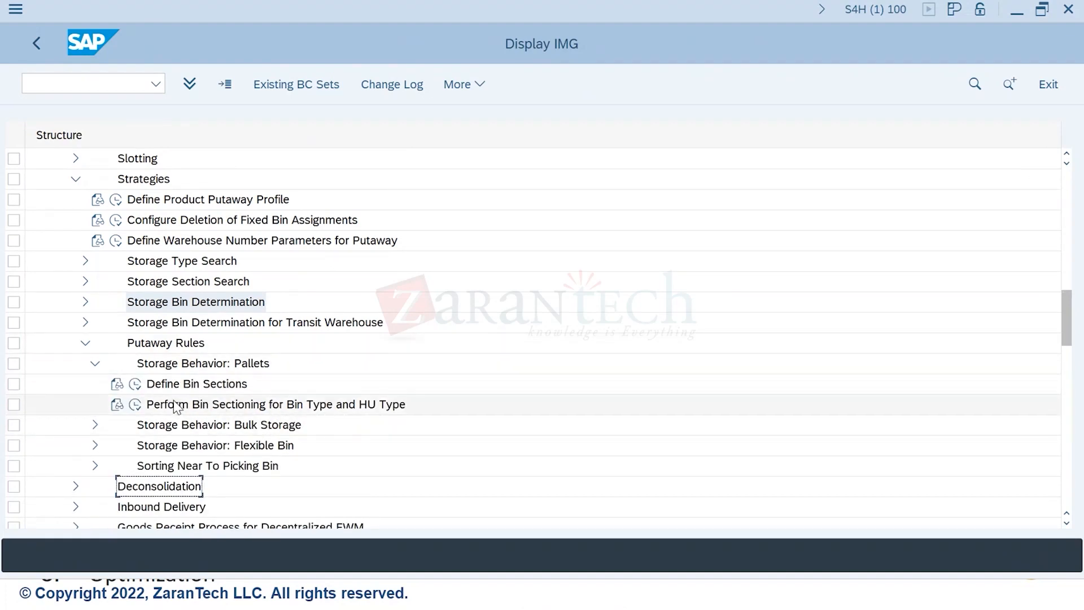
pyautogui.click(136, 386)
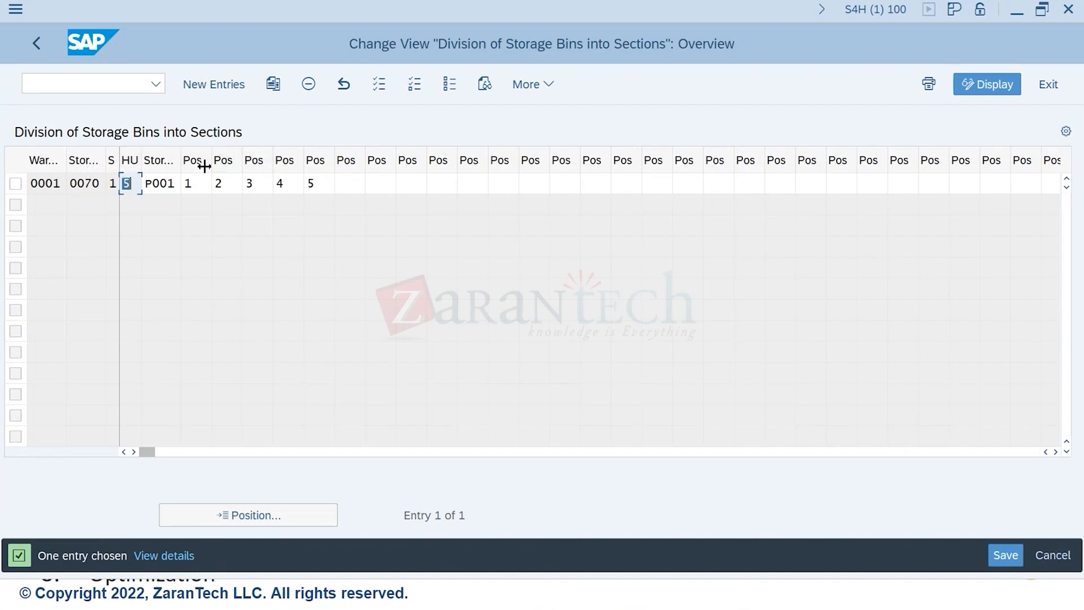
pyautogui.click(30, 48)
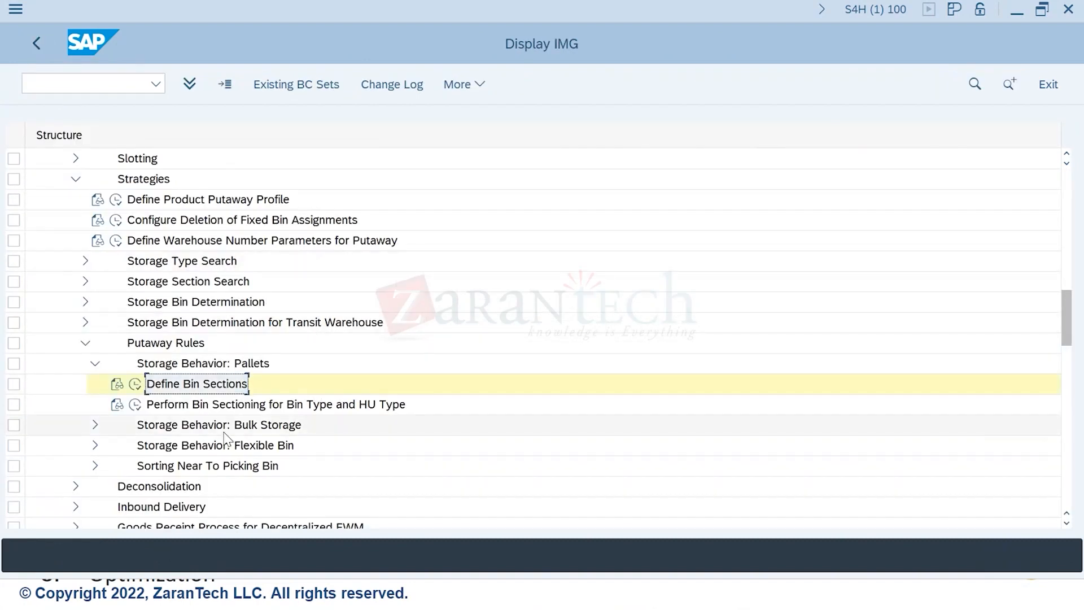
# Step: Close Storage Behavior: Pallets, check the activities under Sorting Near To Picking Bin, and collapse Putaway Rules
pyautogui.click(94, 364)
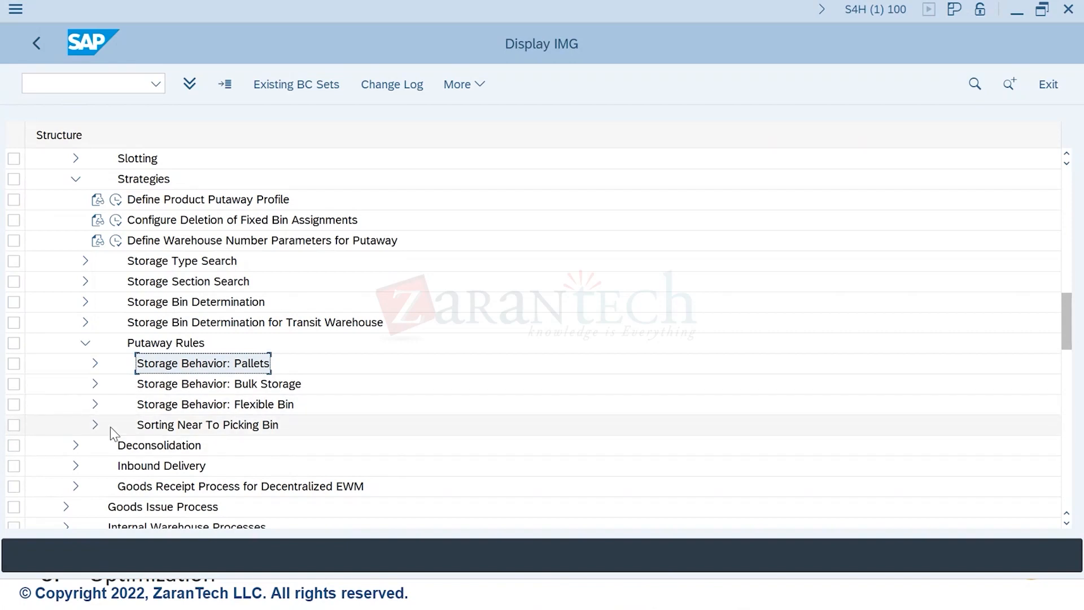
pyautogui.click(95, 425)
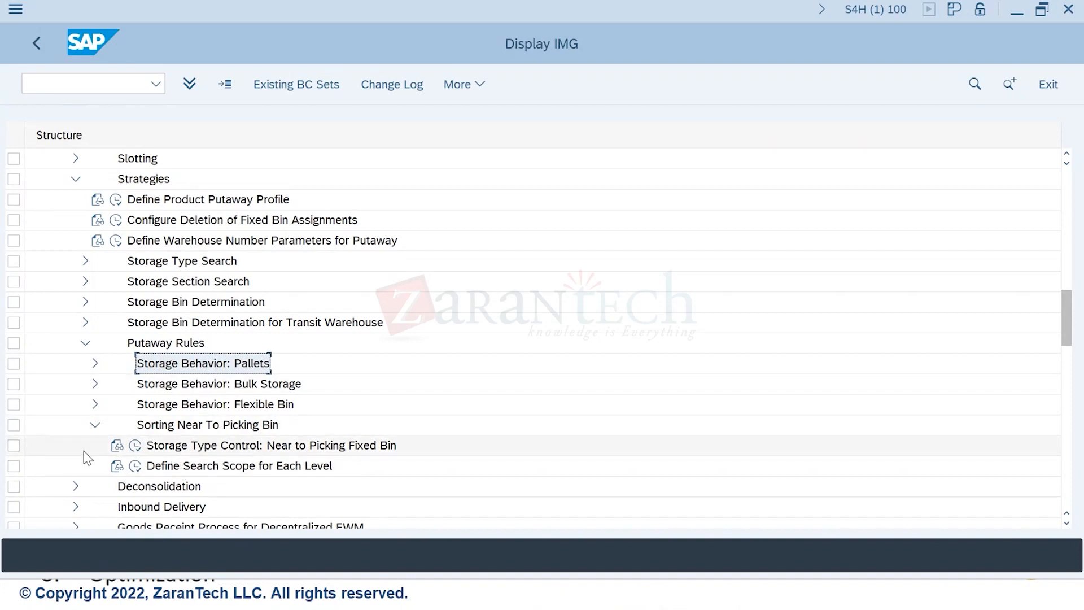
pyautogui.click(94, 424)
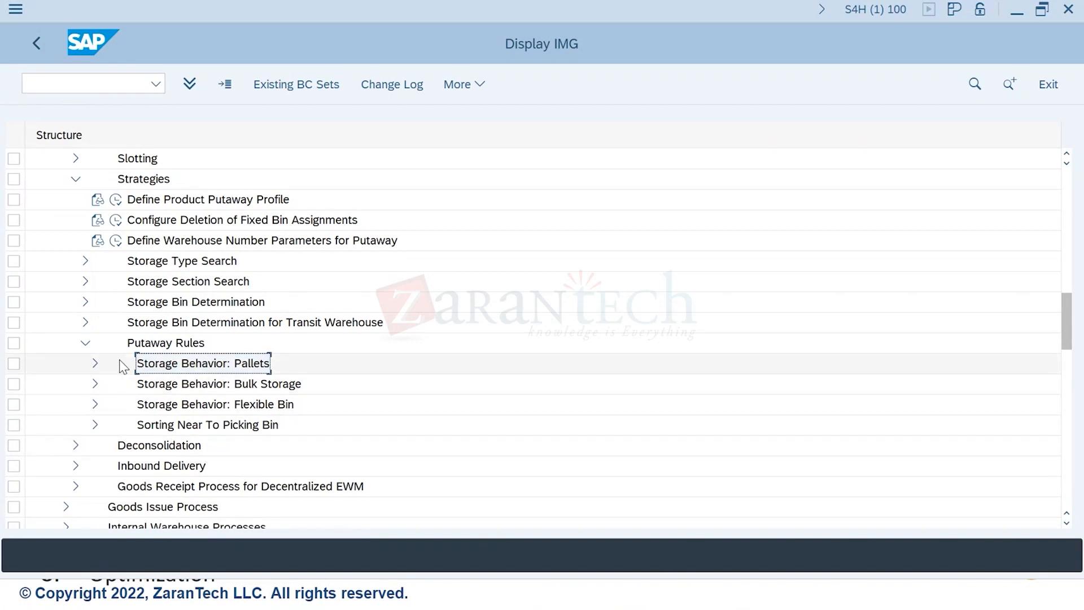
pyautogui.click(85, 343)
# Step: Review the storage type, section, and bin type priorities in Define Warehouse Number Parameters for Putaway, then return to the IMG
pyautogui.click(185, 264)
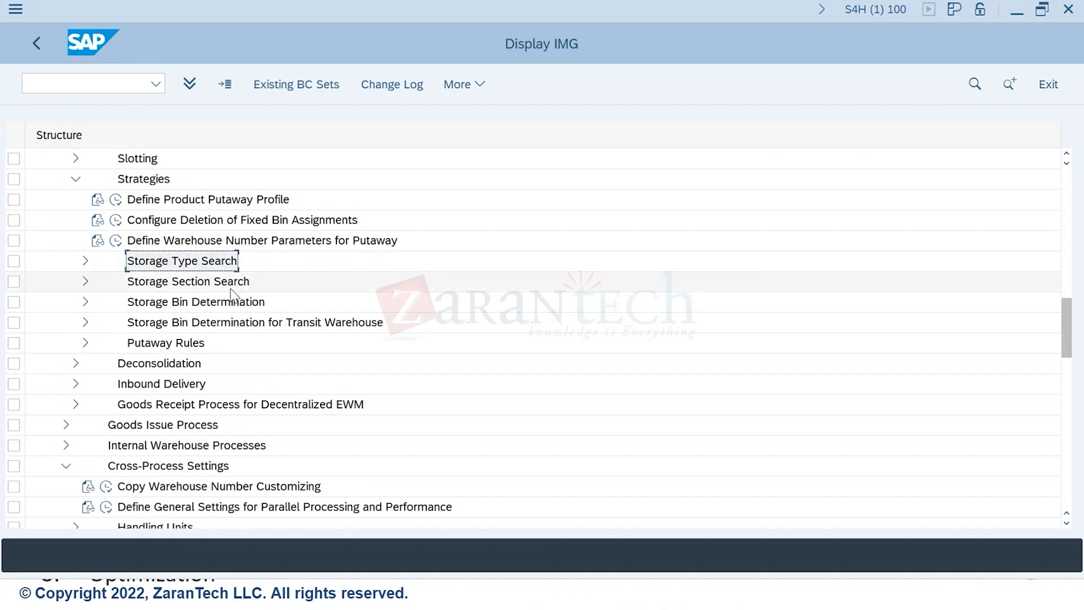
pyautogui.click(213, 305)
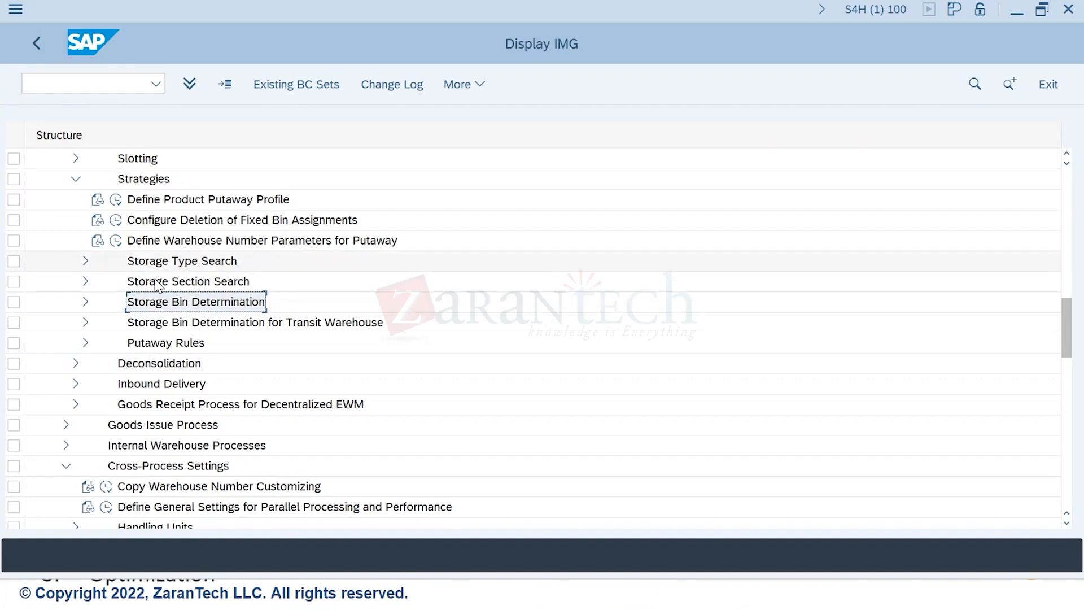
pyautogui.click(115, 241)
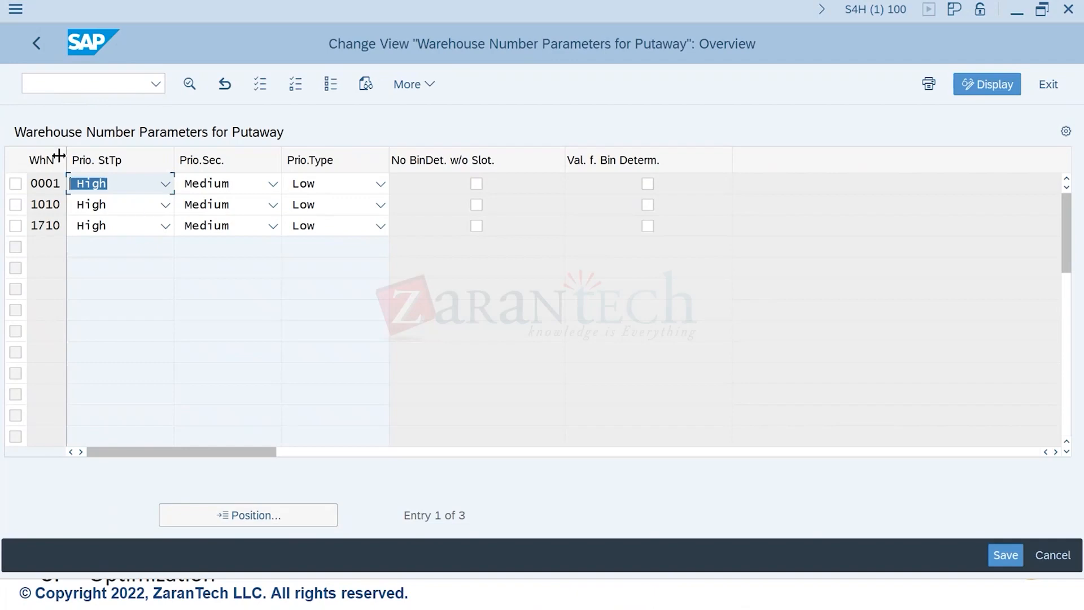
pyautogui.click(42, 39)
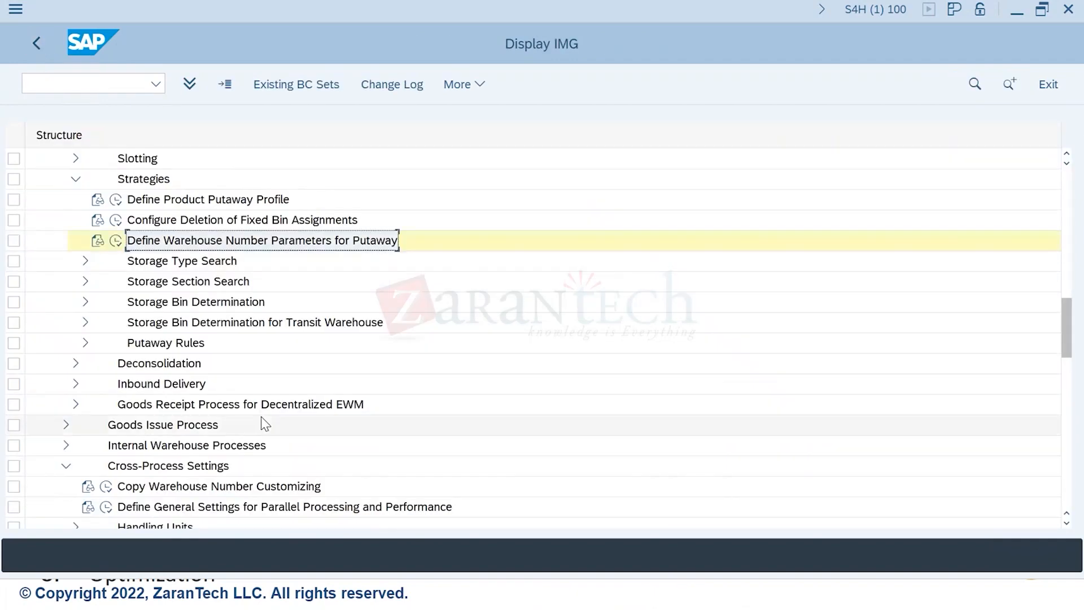
# Step: Look through the configuration activities under Deconsolidation and collapse the node again
pyautogui.scroll(-1, 265, 423)
pyautogui.click(75, 322)
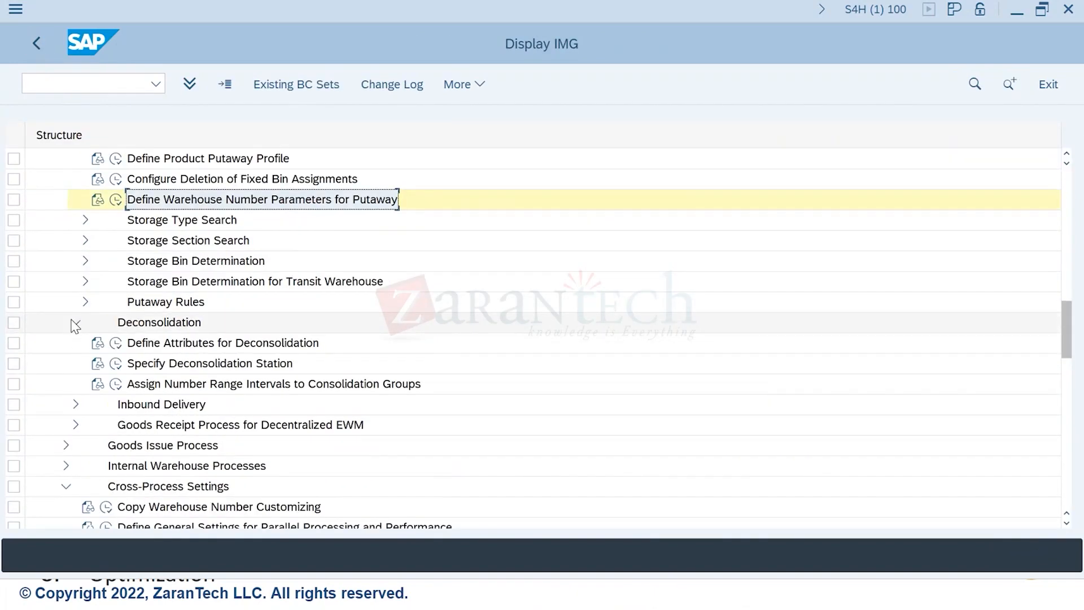
pyautogui.scroll(-1, 75, 326)
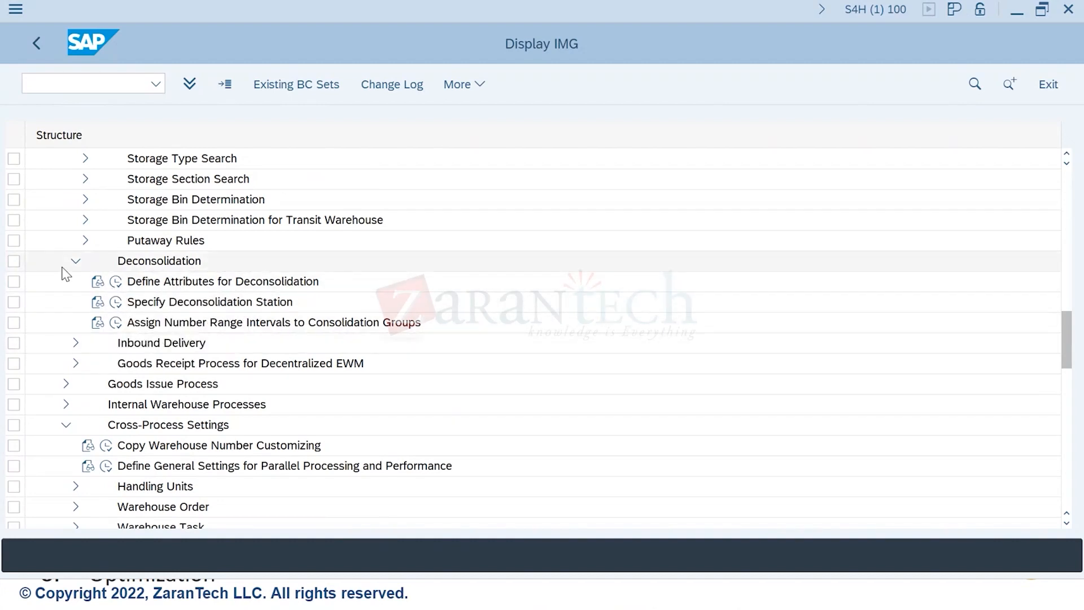
pyautogui.click(76, 262)
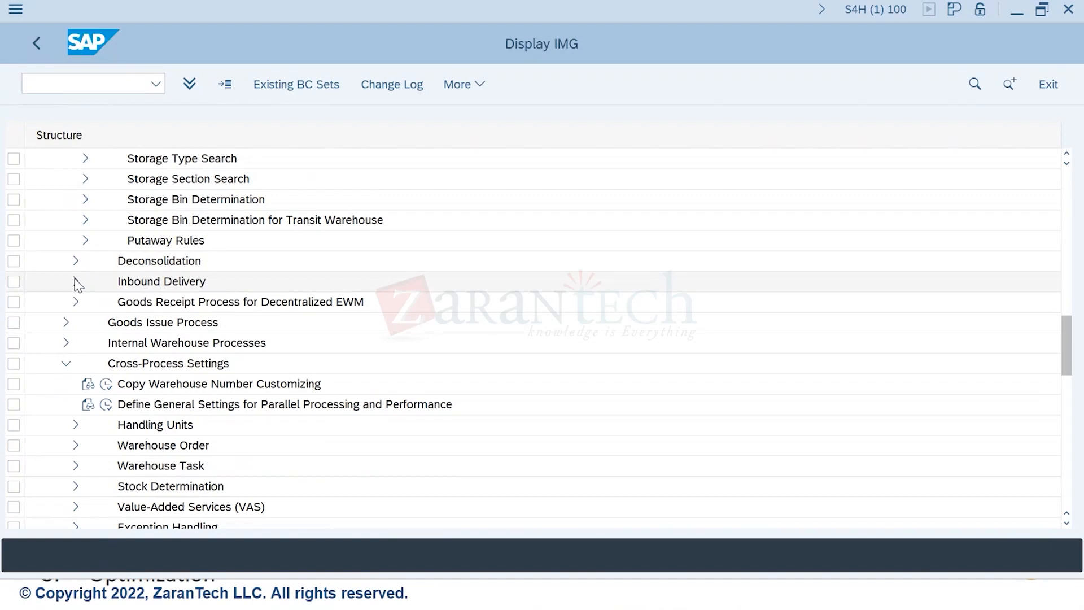
# Step: Open Define Document Types for Inbound Delivery Process, check the INB entry's document category, and widen the Description column
pyautogui.click(74, 282)
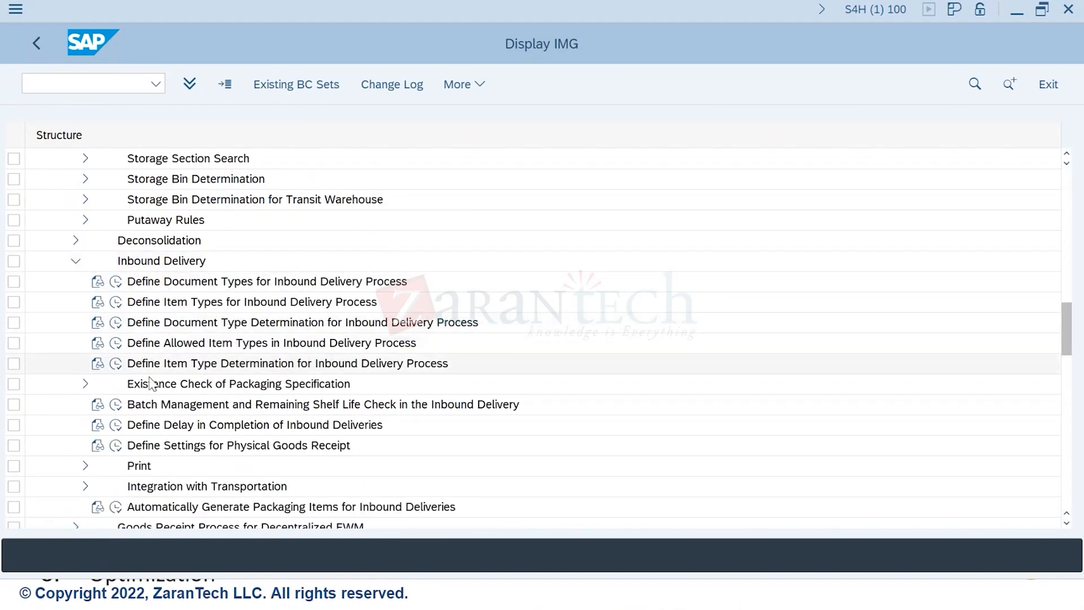
pyautogui.click(116, 282)
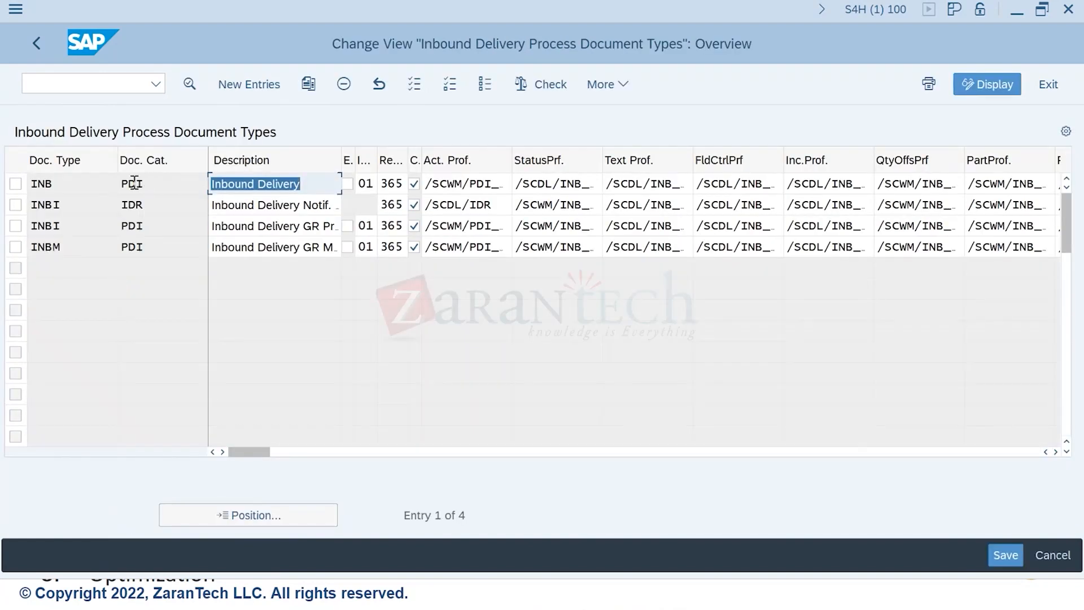
pyautogui.click(73, 183)
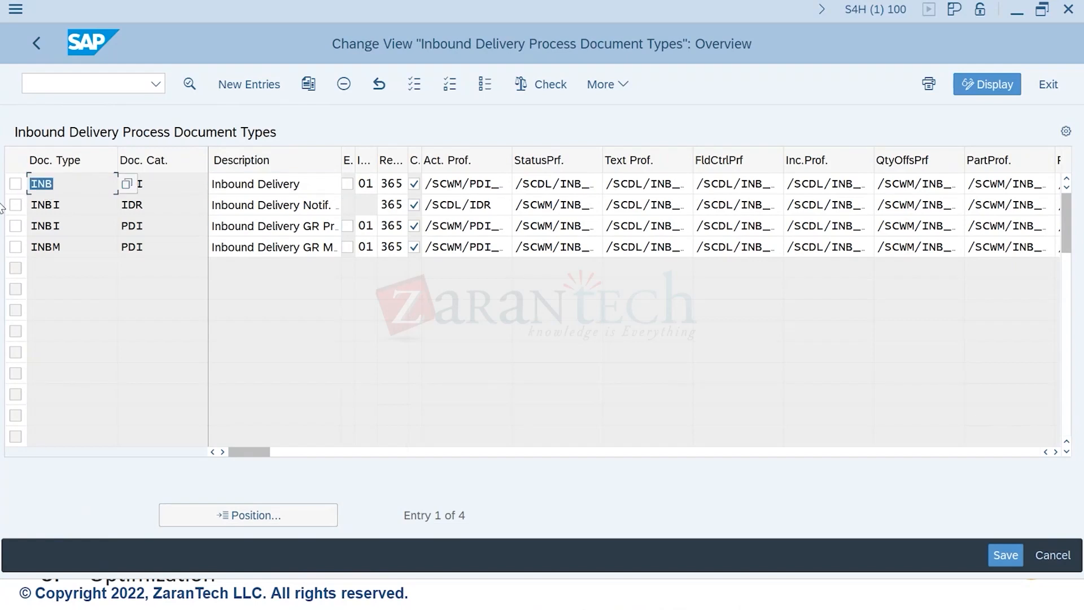
pyautogui.click(177, 178)
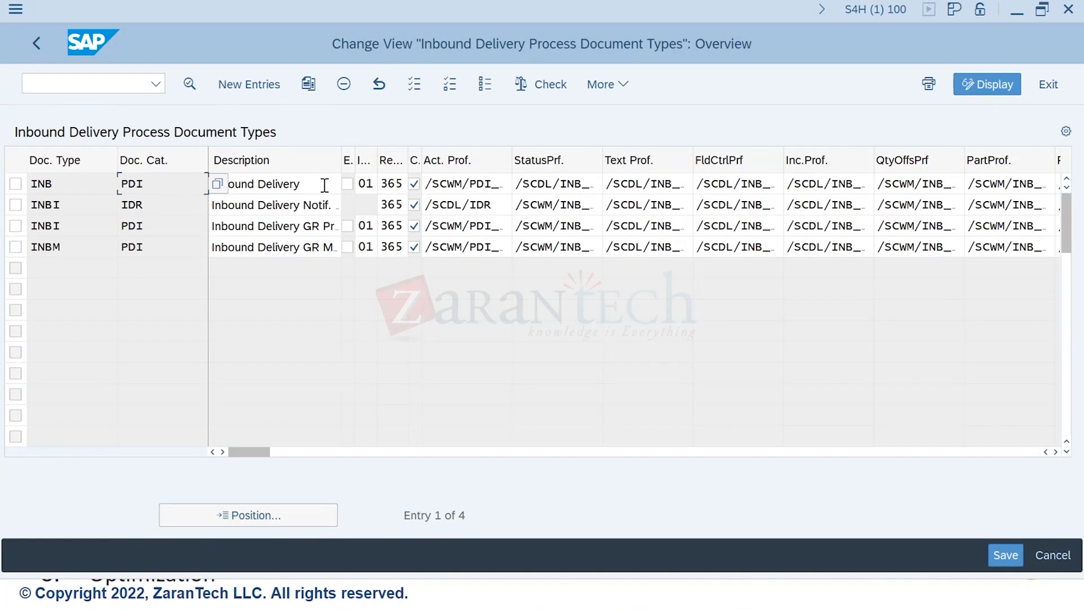
pyautogui.moveTo(339, 160); pyautogui.dragTo(405, 165)
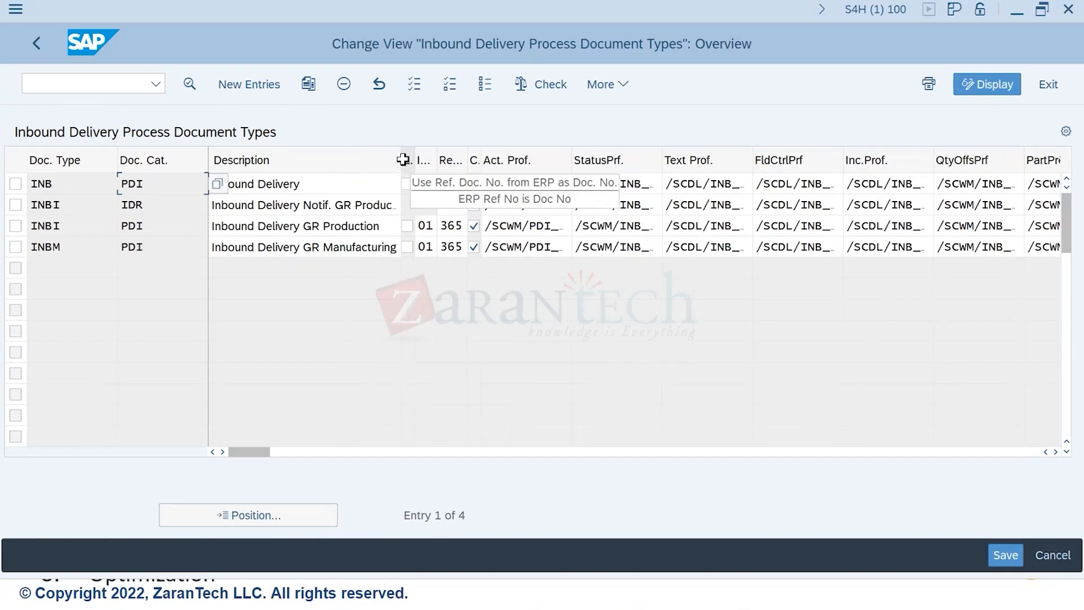
pyautogui.doubleClick(402, 161)
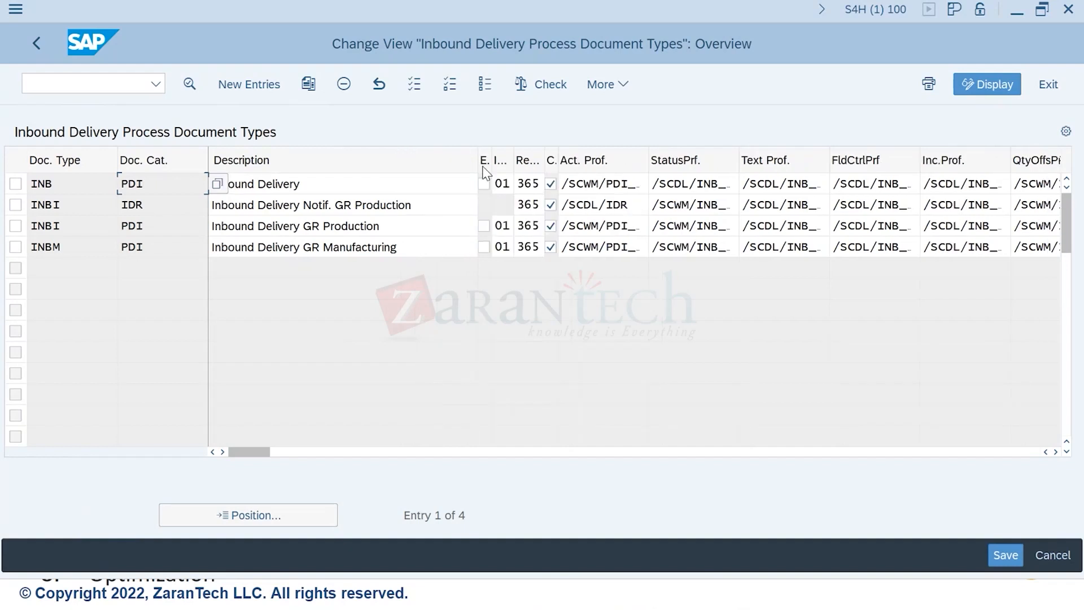
# Step: Compare the two INBI document type entries by description and document category, IDR versus PDI
pyautogui.click(413, 203)
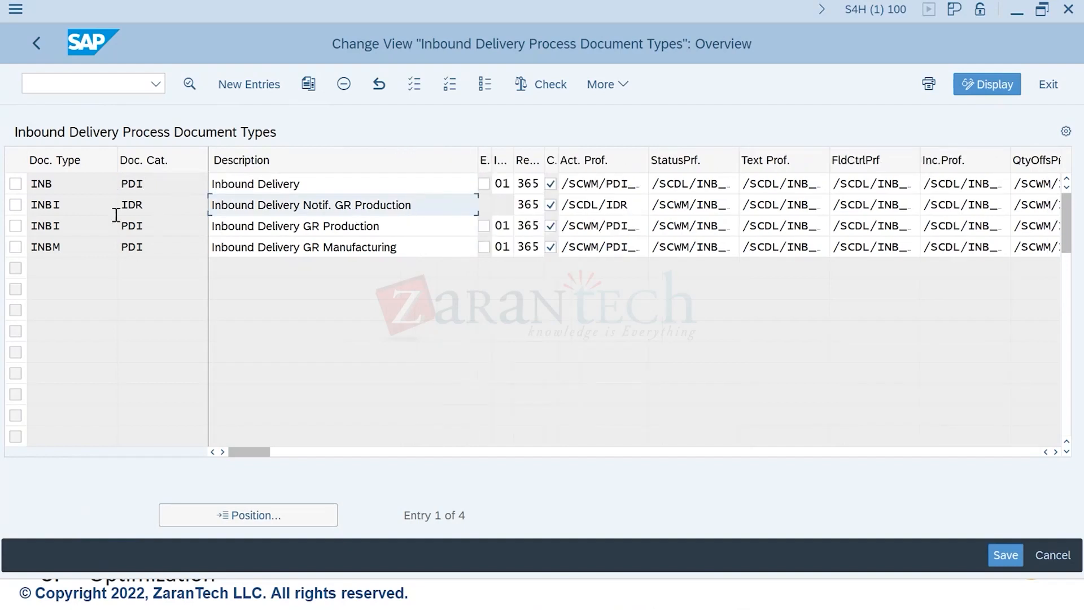
pyautogui.click(412, 228)
pyautogui.click(66, 230)
pyautogui.moveTo(65, 229); pyautogui.dragTo(18, 227)
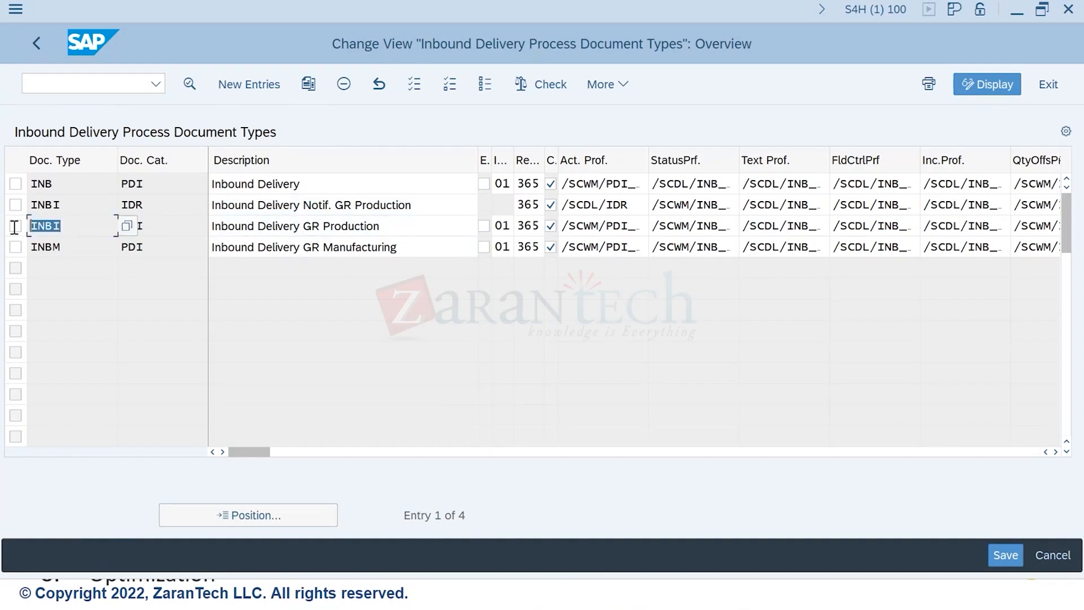
pyautogui.click(175, 228)
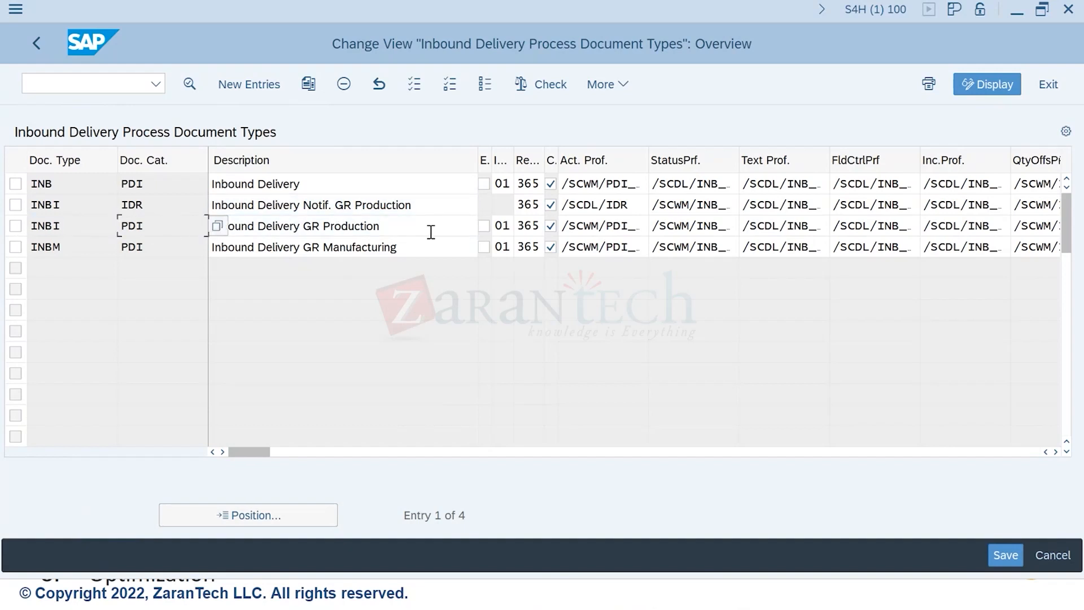
# Step: Read the INBI and INBM goods receipt descriptions, and resize the Description and Act. Prof. columns to show the full action profiles
pyautogui.moveTo(416, 229); pyautogui.dragTo(223, 236)
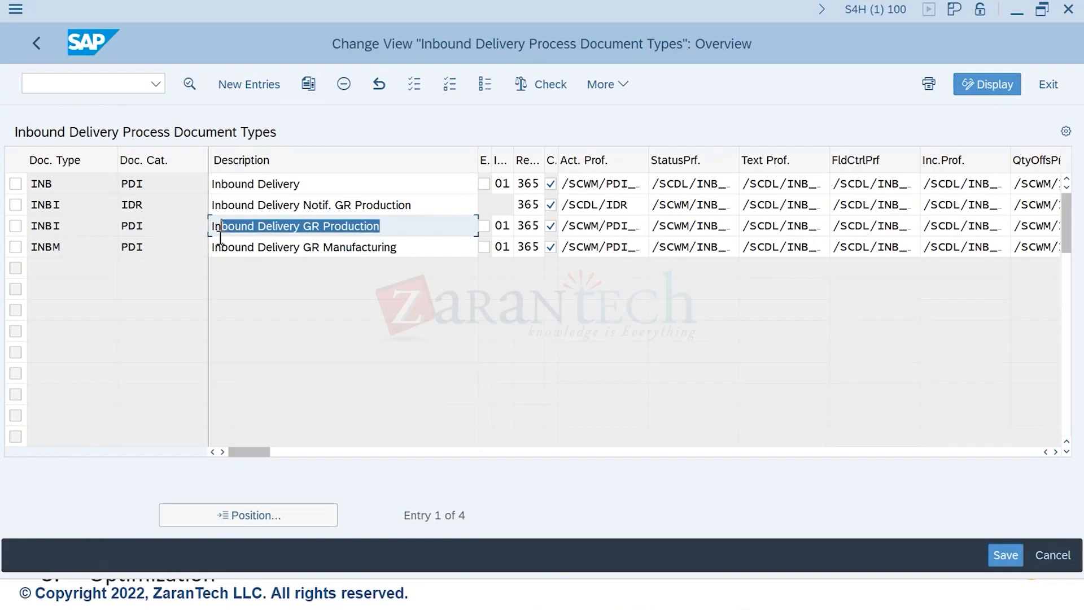
pyautogui.moveTo(412, 248); pyautogui.dragTo(121, 267)
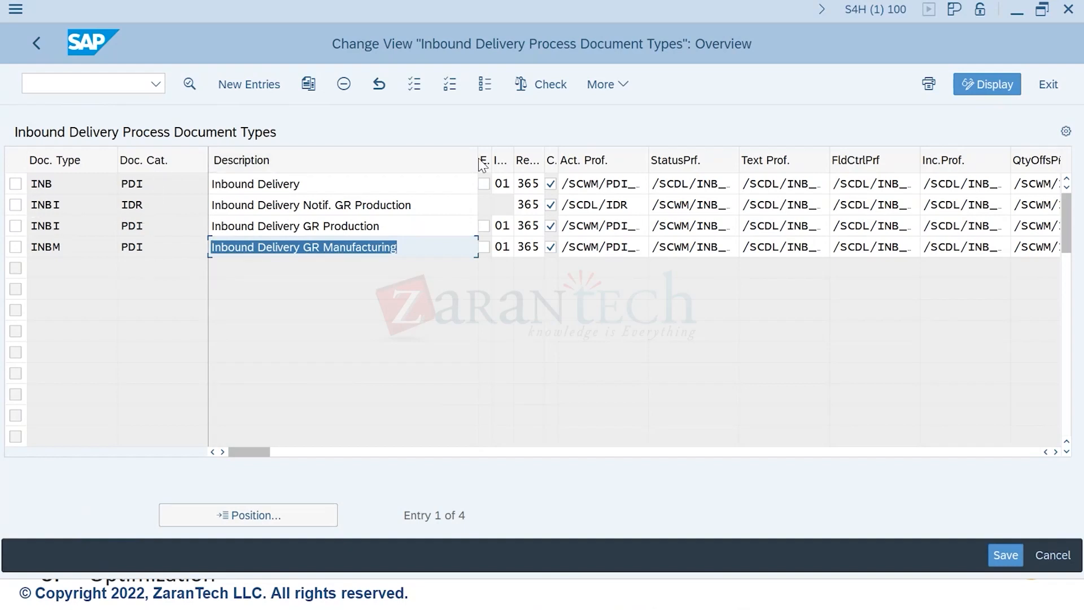
pyautogui.moveTo(478, 161); pyautogui.dragTo(348, 177)
pyautogui.click(484, 184)
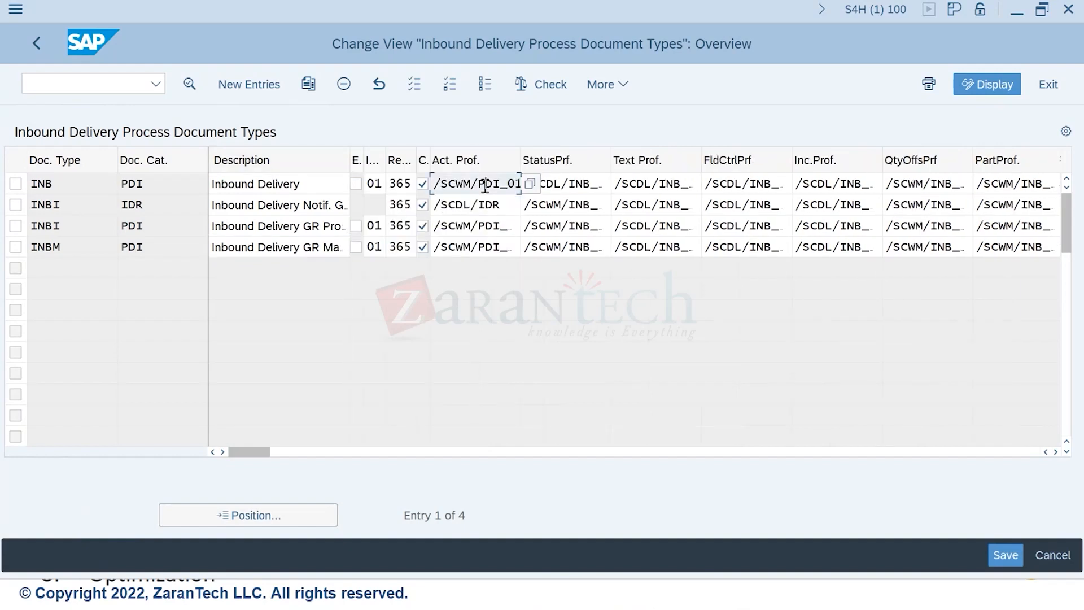
pyautogui.moveTo(519, 160); pyautogui.dragTo(551, 159)
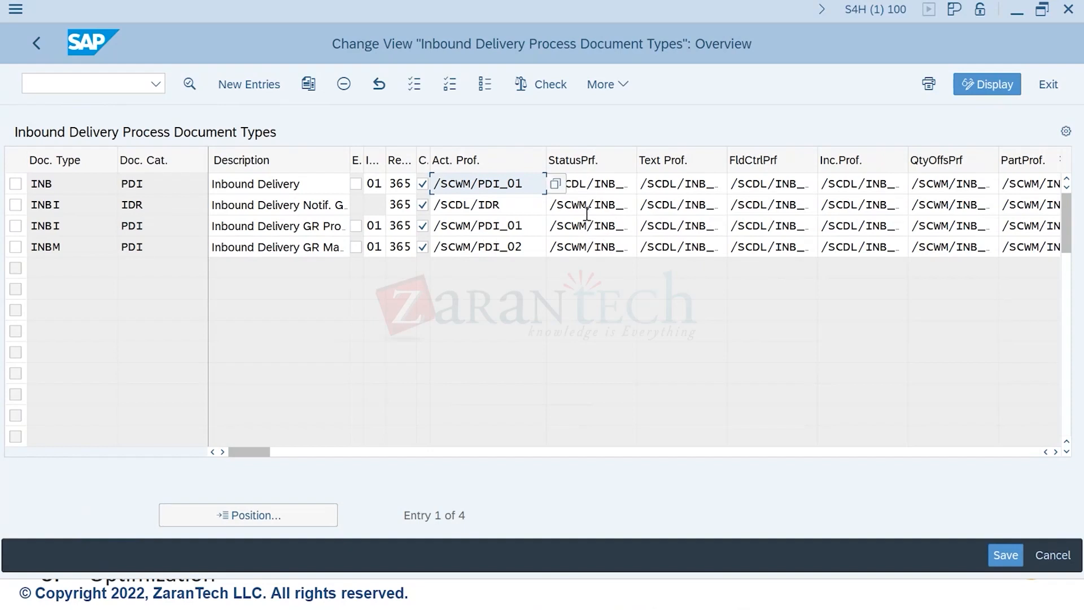
pyautogui.moveTo(268, 451); pyautogui.dragTo(260, 488)
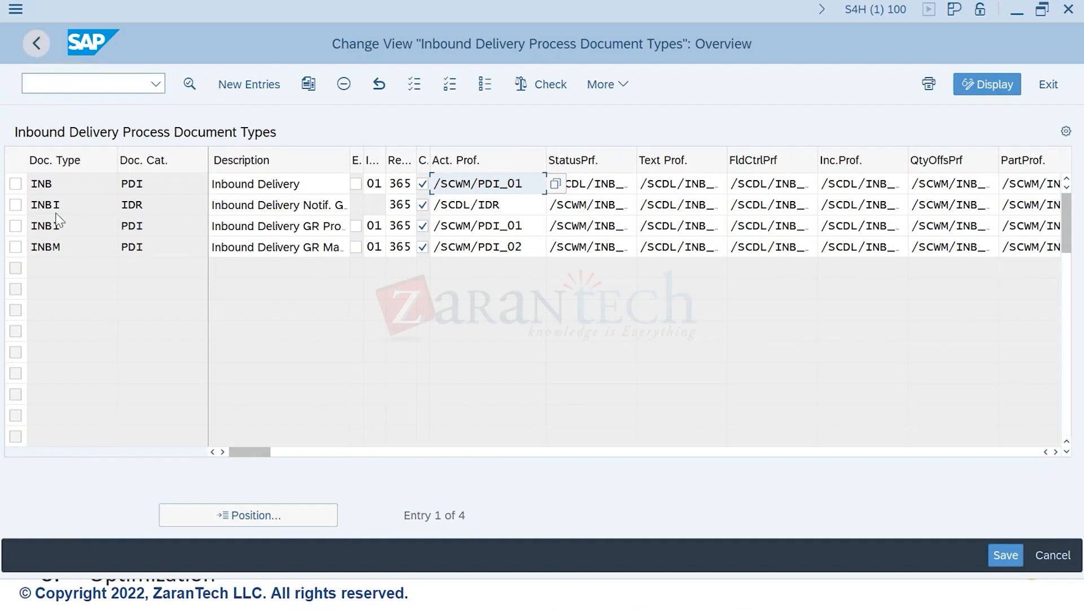
# Step: Compare the action profiles of the INB, INBI and INBM document types, and check INBM's status profile
pyautogui.click(67, 184)
pyautogui.click(167, 198)
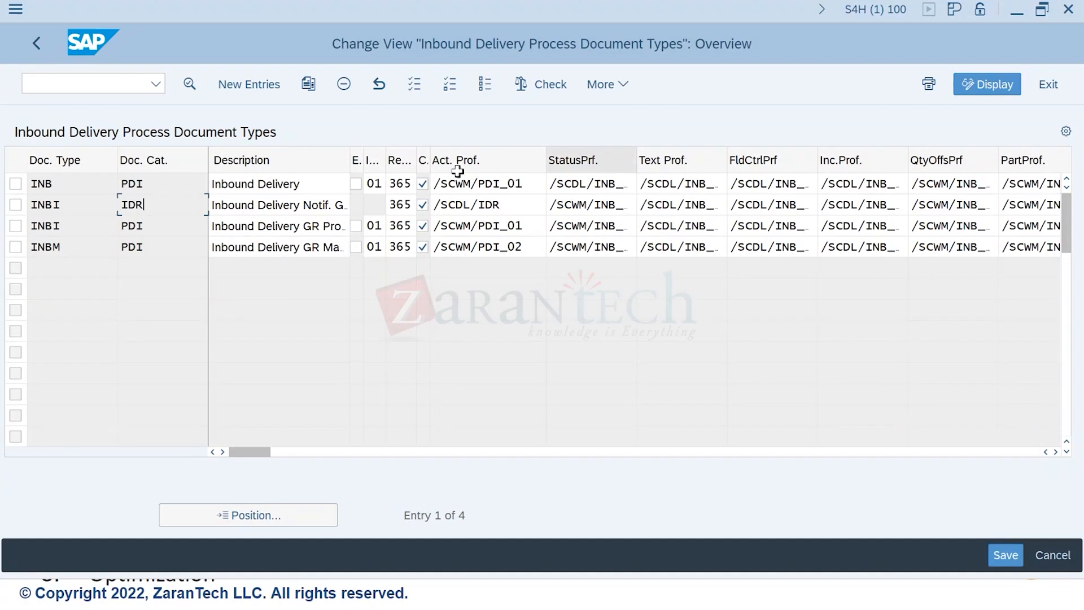
pyautogui.click(511, 206)
pyautogui.click(499, 186)
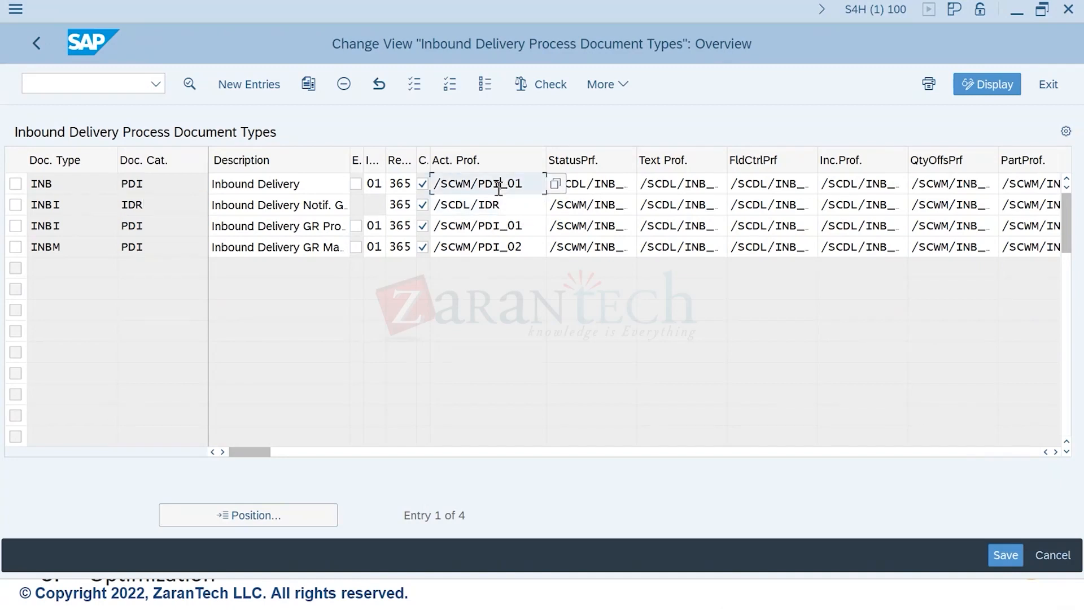
pyautogui.click(529, 247)
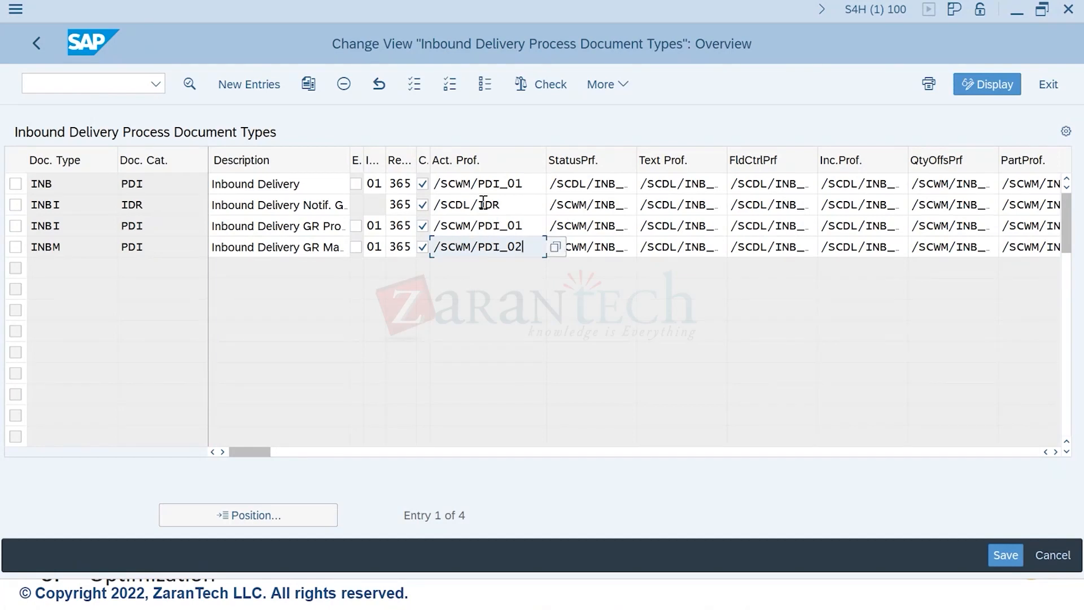
pyautogui.click(610, 248)
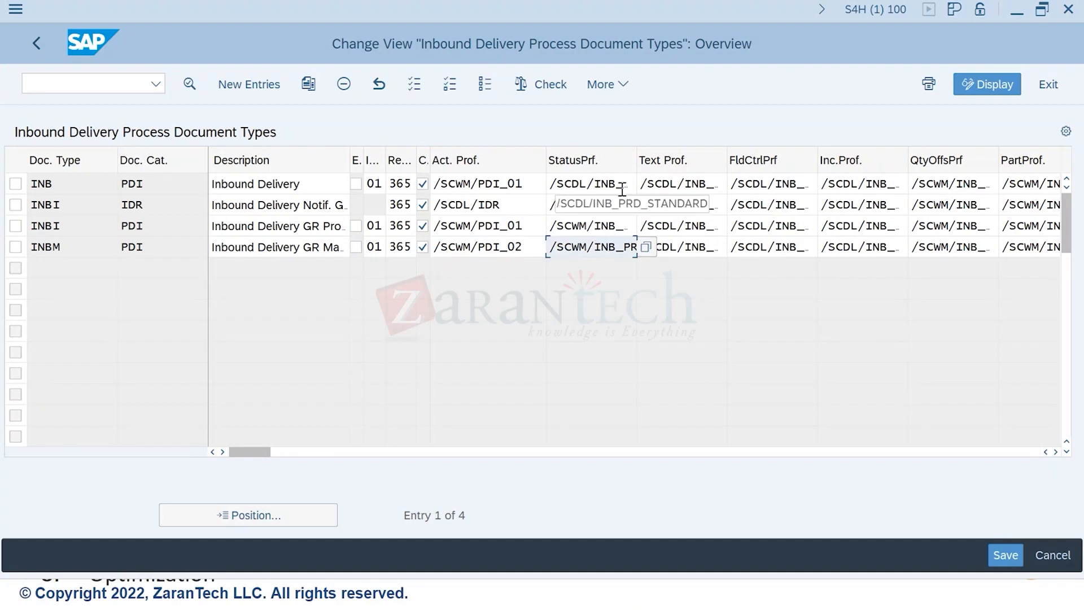
# Step: Look through the available action profiles for the INBM document type without changing it, and return to the IMG
pyautogui.click(498, 249)
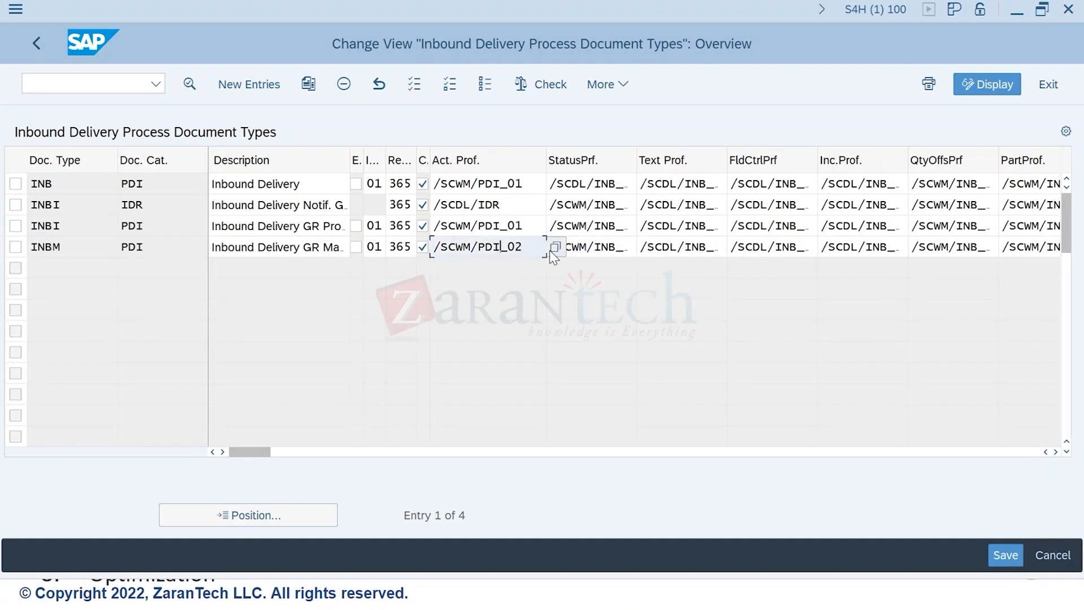
pyautogui.click(563, 251)
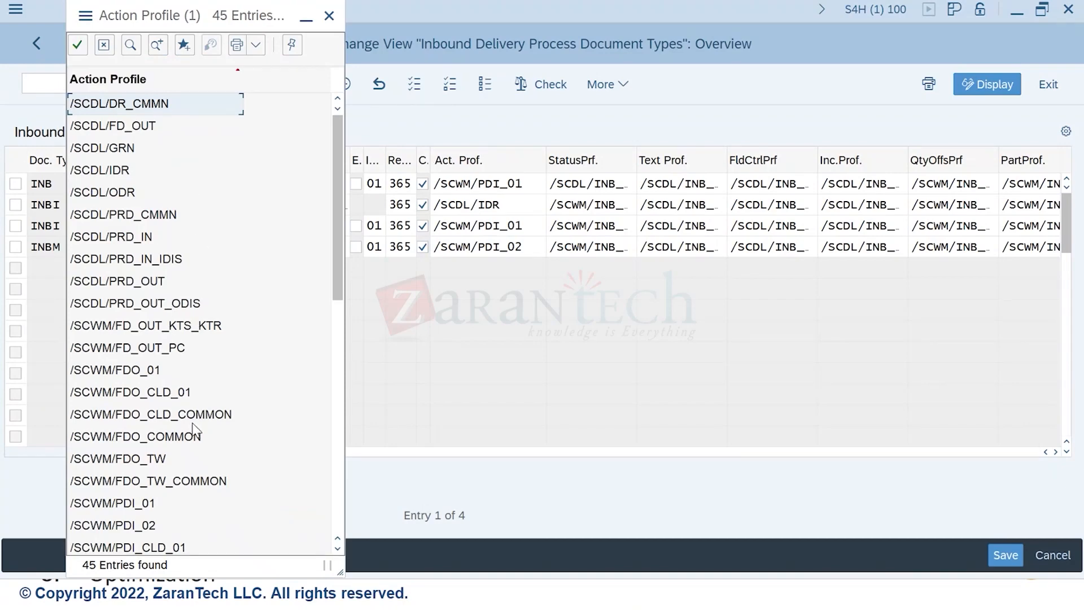
pyautogui.scroll(-1, 181, 418)
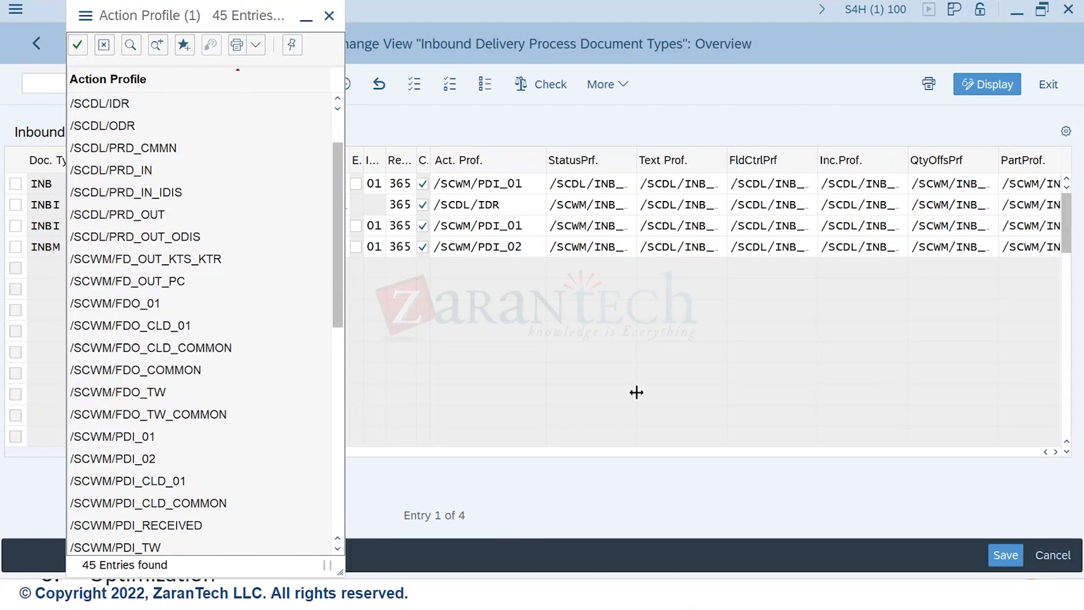
pyautogui.click(329, 15)
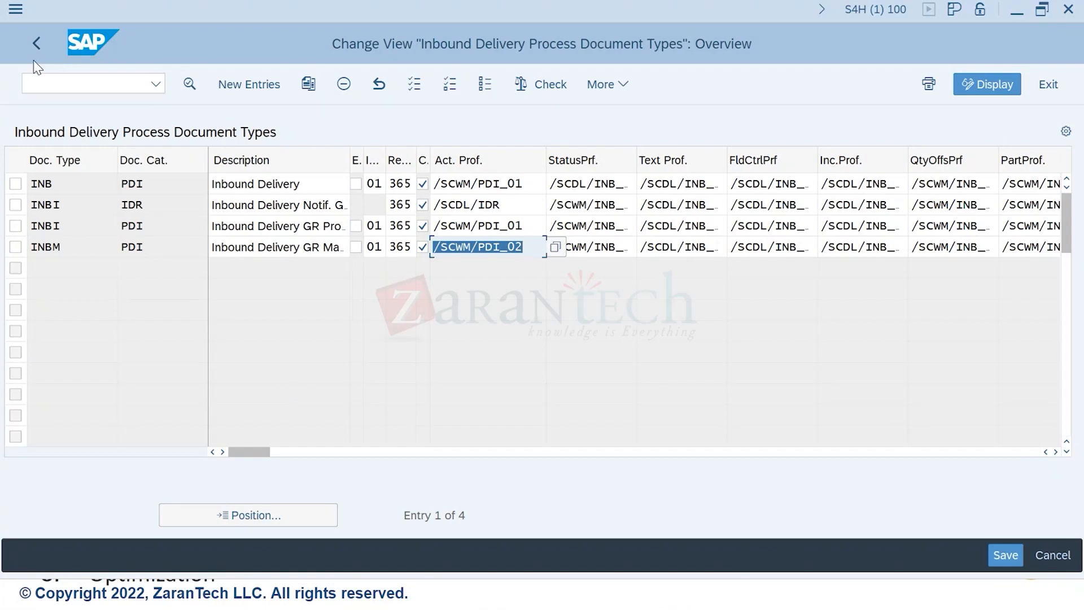
pyautogui.click(37, 46)
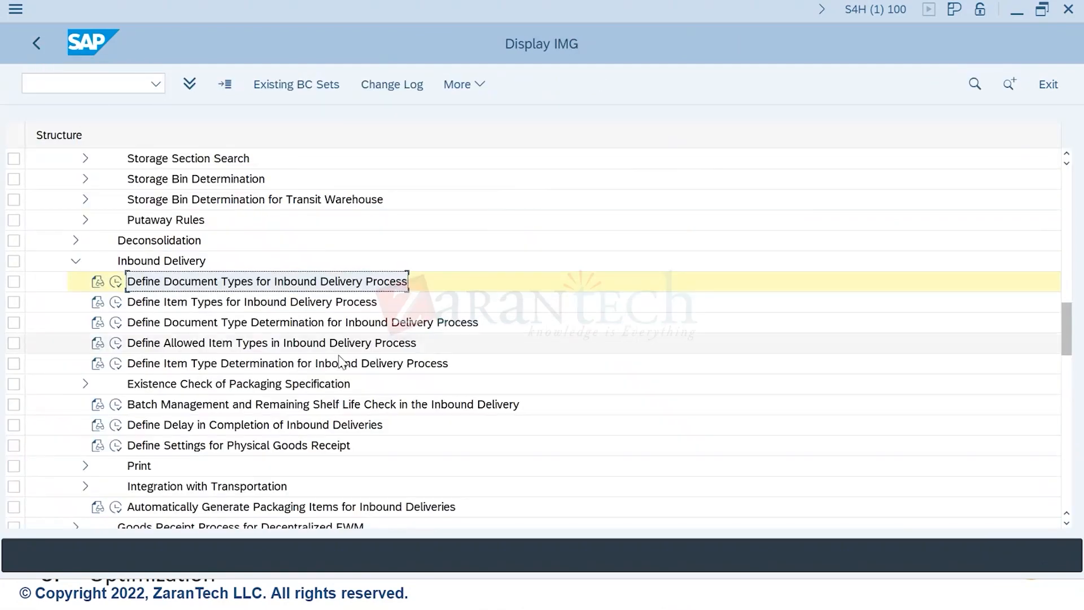
# Step: Collapse the Inbound Delivery, Goods Receipt Process and Extended Warehouse Management nodes in the IMG structure
pyautogui.click(75, 260)
pyautogui.scroll(3, 92, 286)
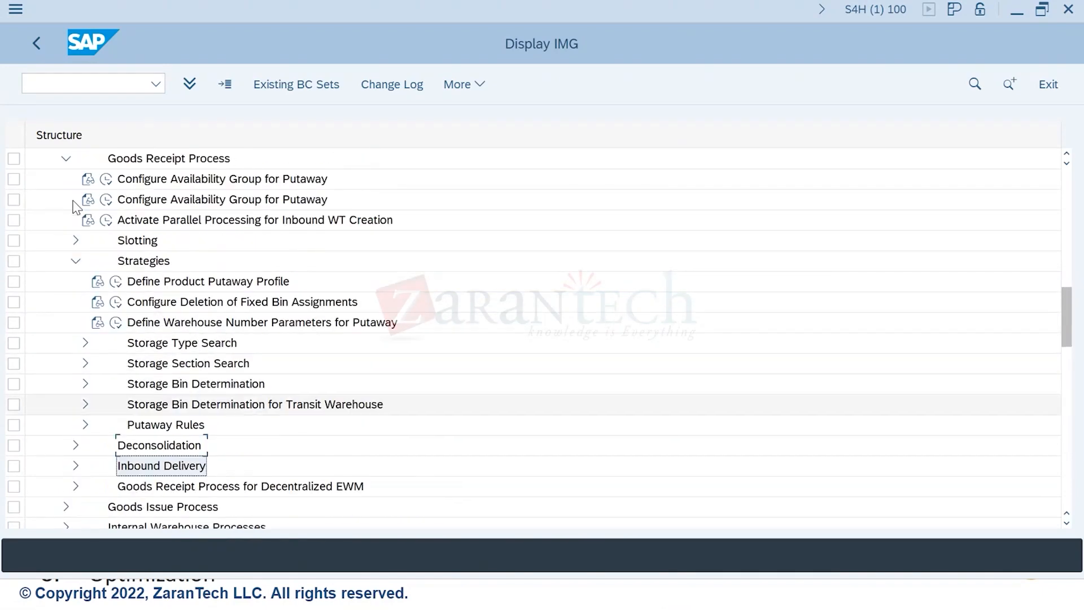
pyautogui.scroll(1, 74, 207)
pyautogui.click(66, 219)
pyautogui.scroll(1, 65, 221)
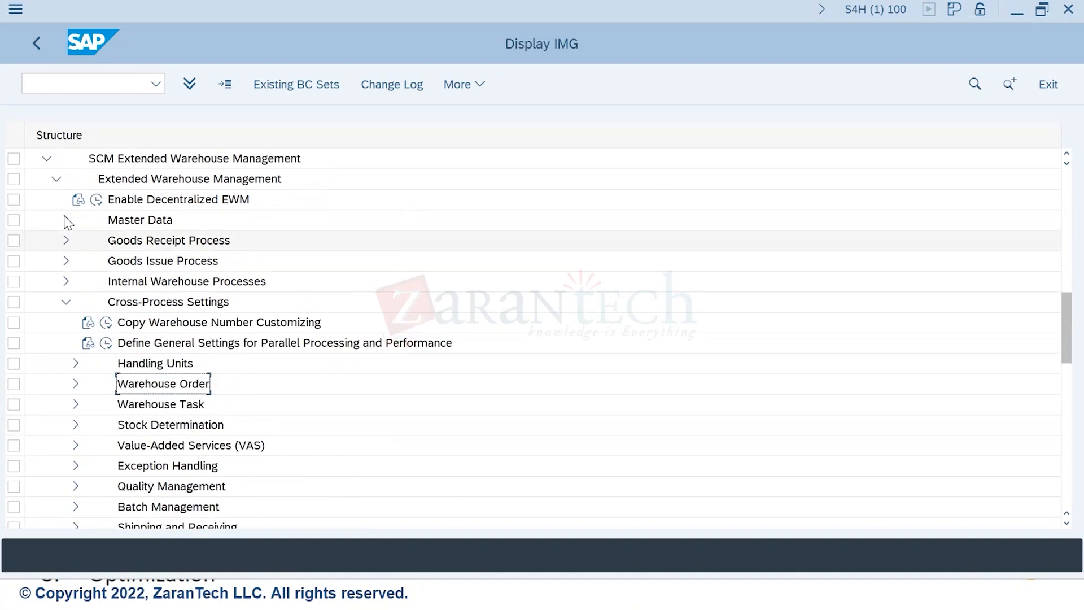
pyautogui.scroll(1, 60, 210)
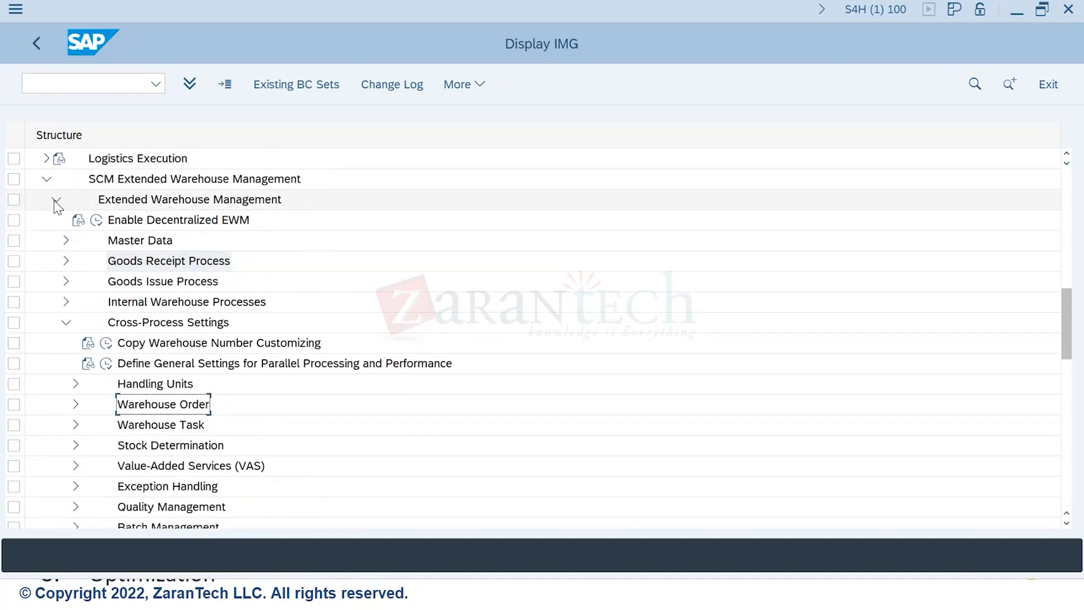
pyautogui.click(56, 201)
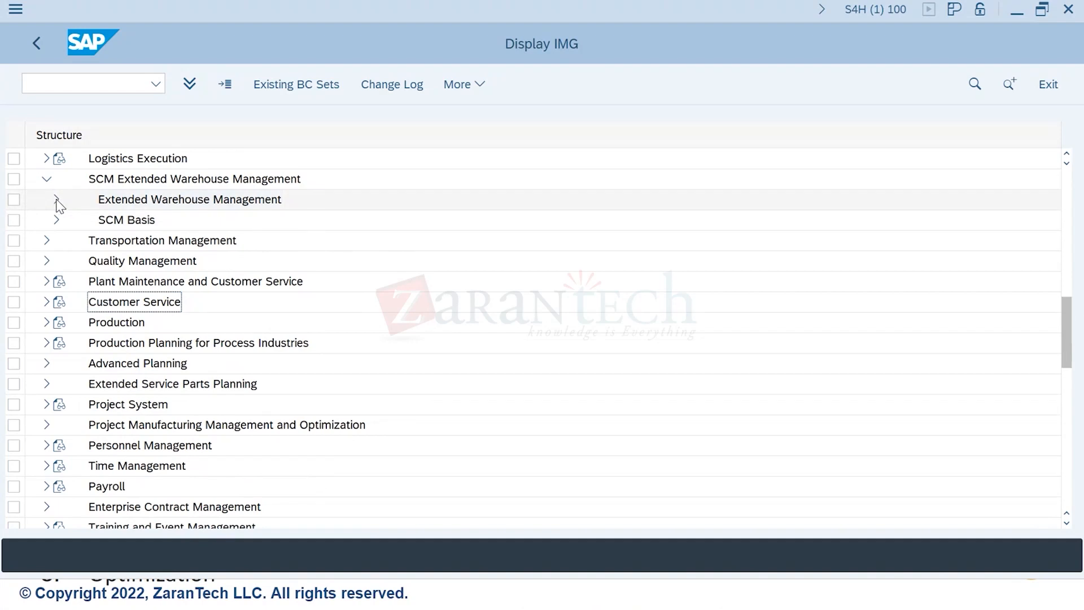
# Step: Expand Extended Warehouse Management down through Interfaces and ERP Integration to the Delivery Processing activities
pyautogui.click(57, 201)
pyautogui.click(66, 282)
pyautogui.click(66, 406)
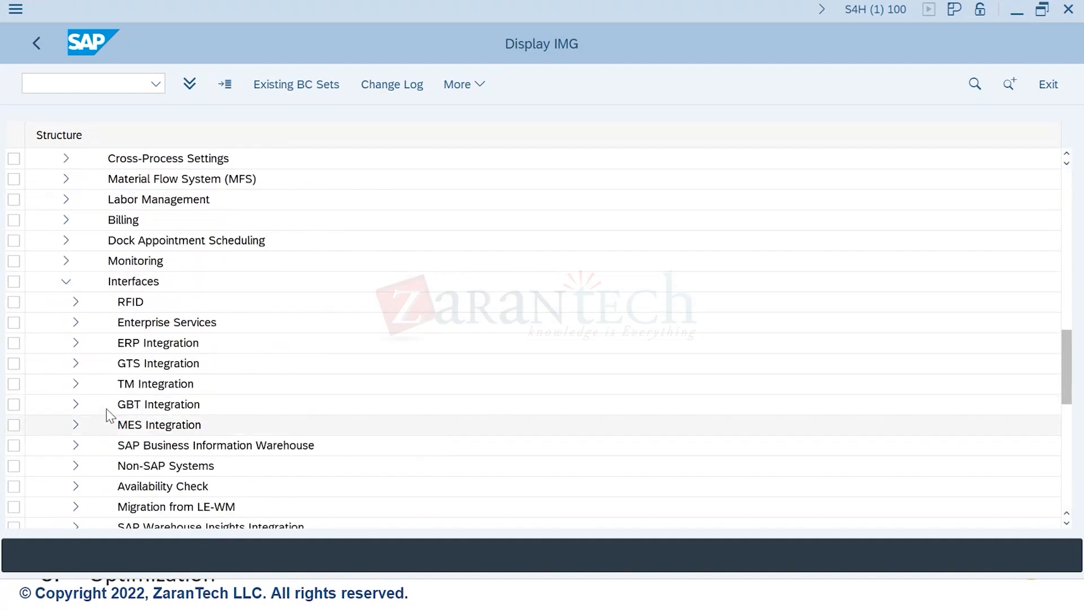
pyautogui.click(70, 346)
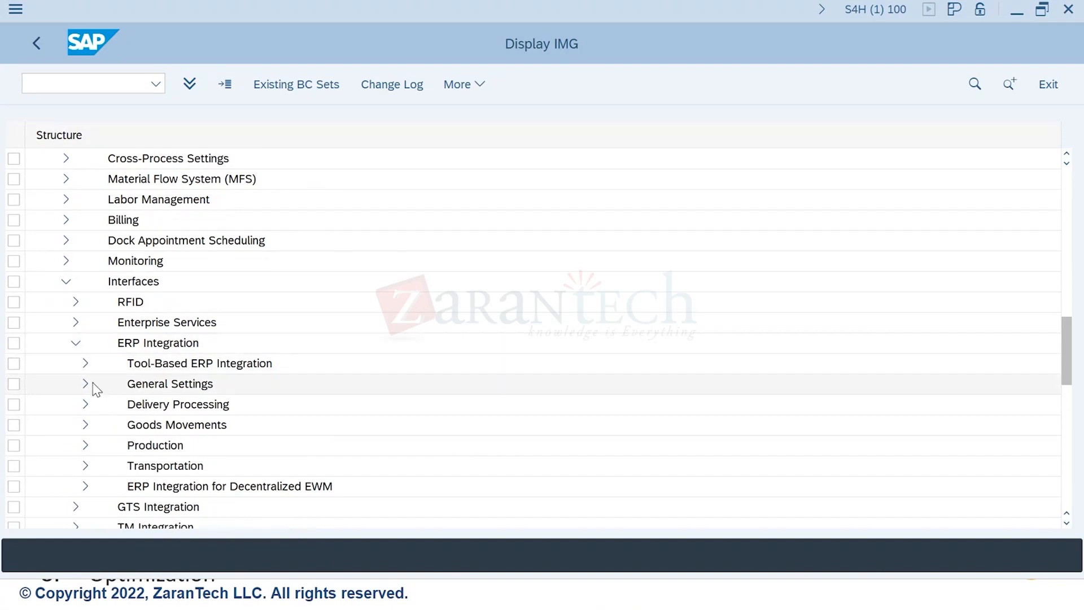
pyautogui.click(84, 404)
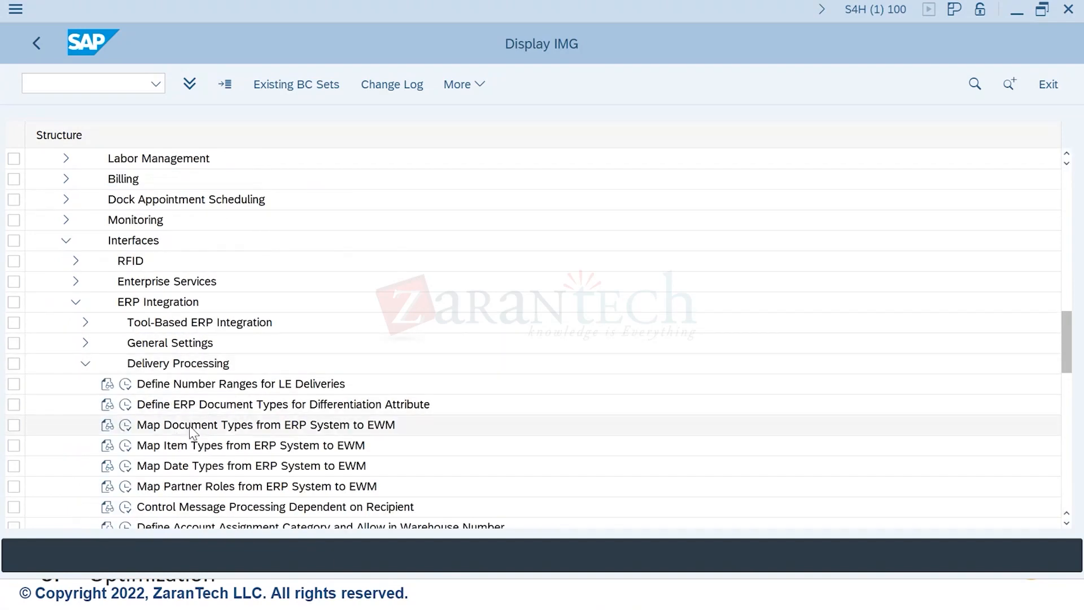
# Step: Check Define ERP Document Types for Differentiation Attribute, and open Map Document Types from ERP System to EWM instead
pyautogui.click(126, 405)
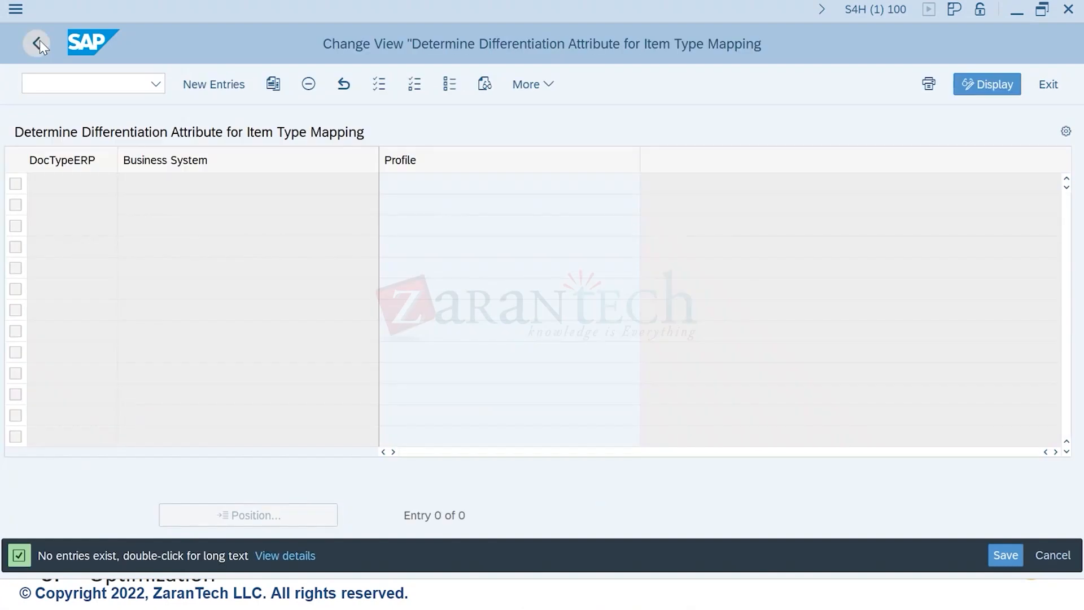
pyautogui.click(39, 43)
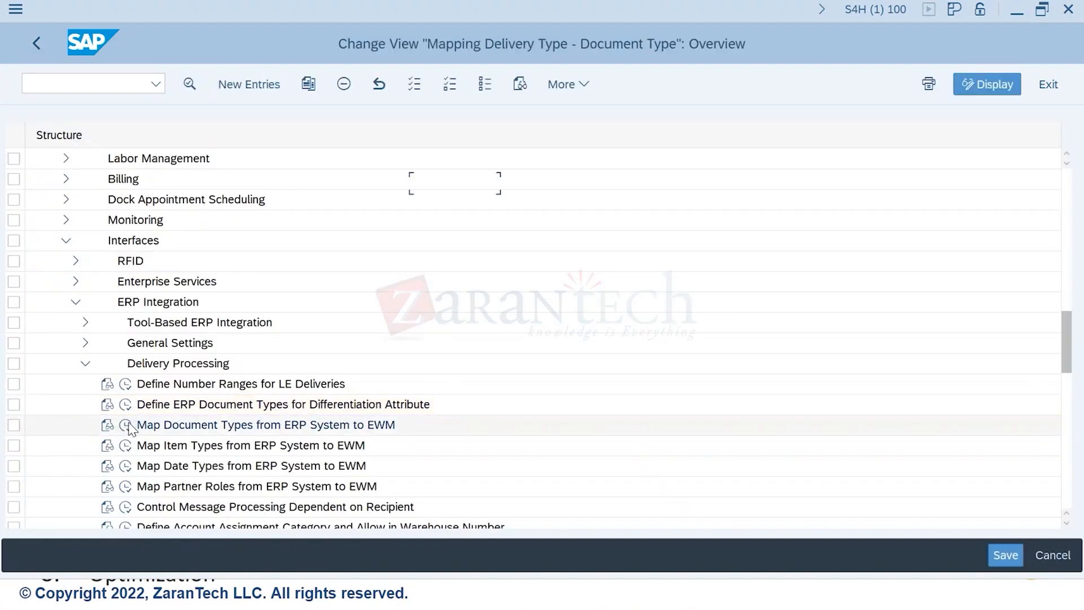
pyautogui.click(126, 426)
# Step: Examine how ERP document types EL and DIG map to EWM document types, including the differentiation codes GRP and RNP
pyautogui.click(319, 184)
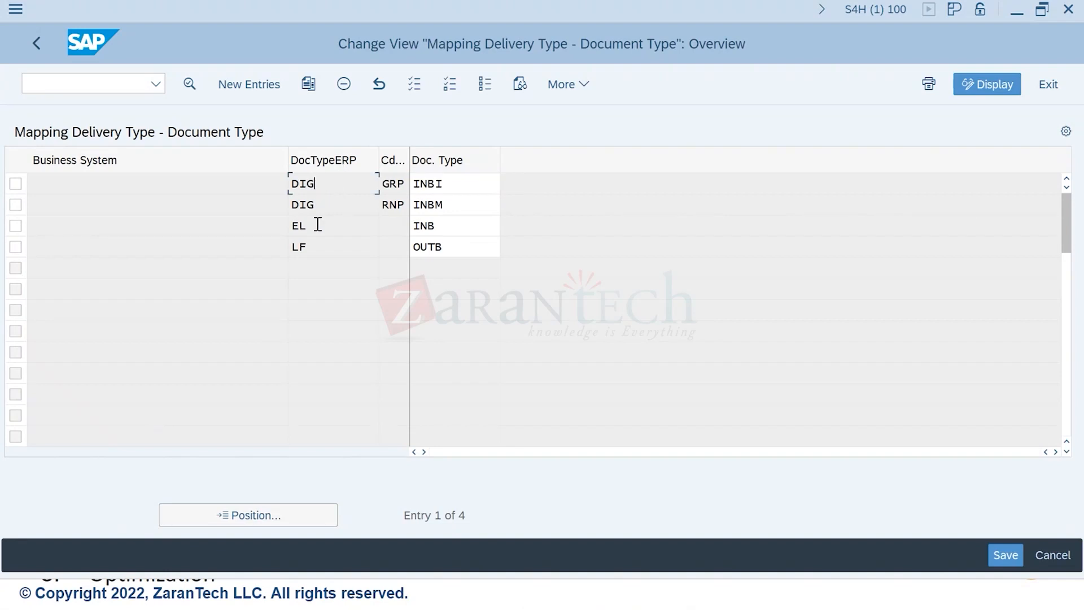
pyautogui.moveTo(313, 232); pyautogui.dragTo(269, 229)
pyautogui.click(450, 233)
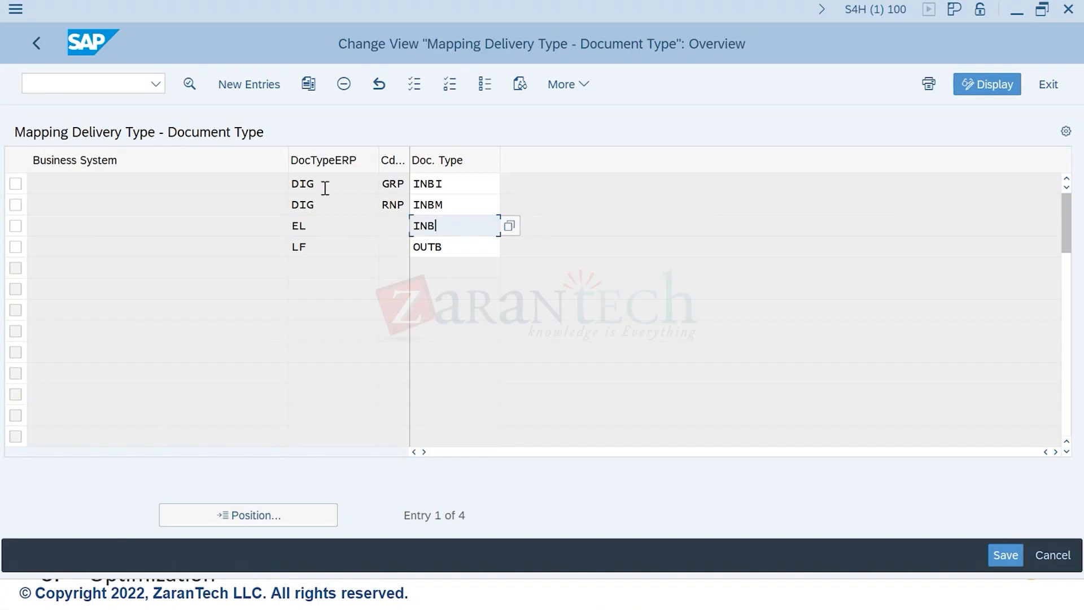
pyautogui.moveTo(324, 187); pyautogui.dragTo(273, 187)
pyautogui.moveTo(450, 186); pyautogui.dragTo(411, 183)
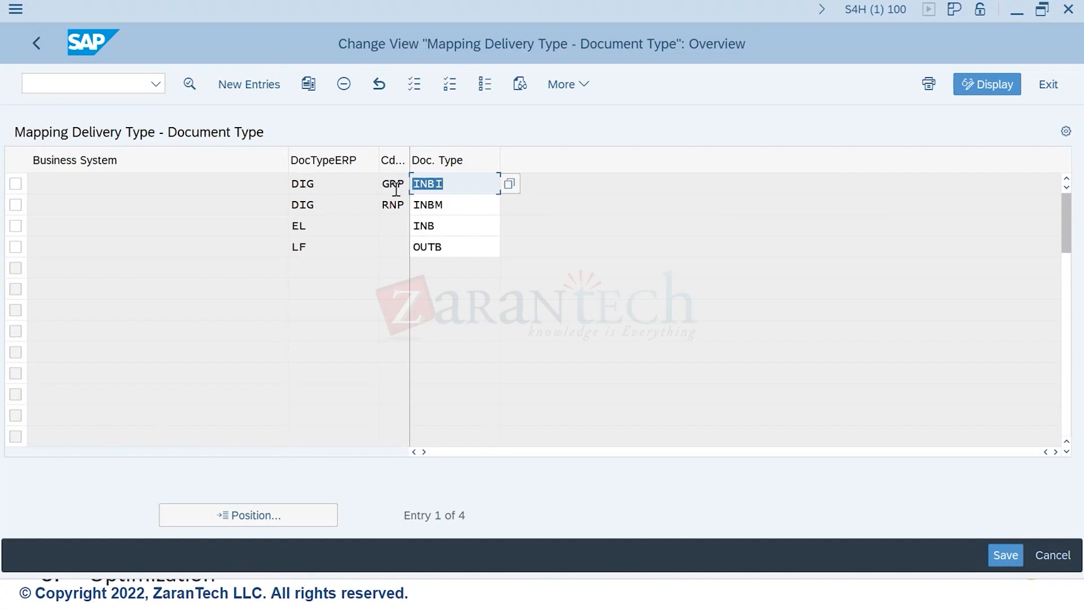
pyautogui.click(396, 187)
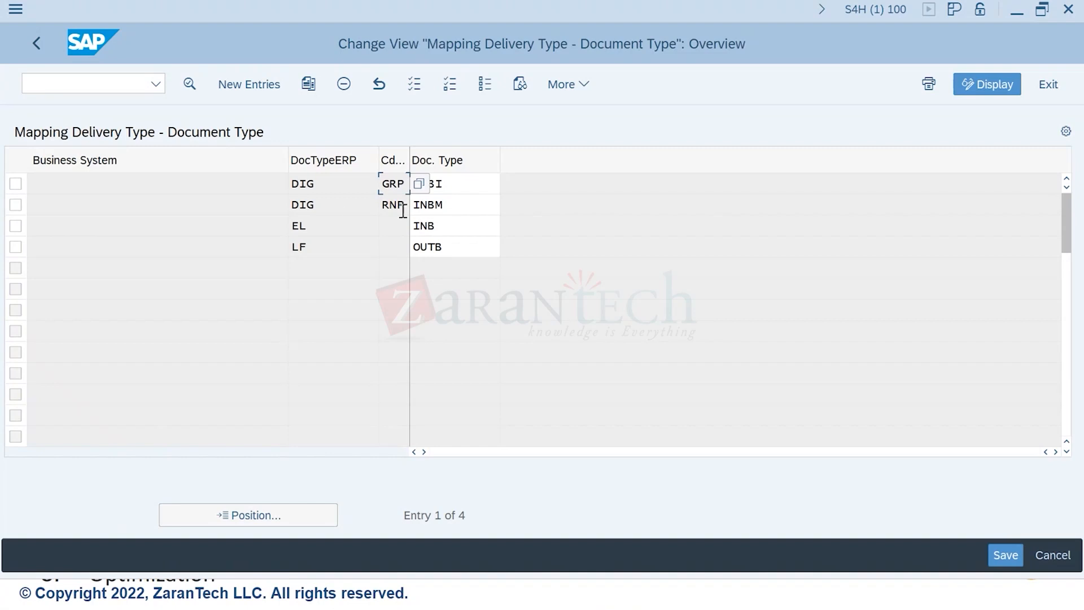
pyautogui.click(395, 208)
pyautogui.click(469, 203)
pyautogui.moveTo(316, 206); pyautogui.dragTo(275, 205)
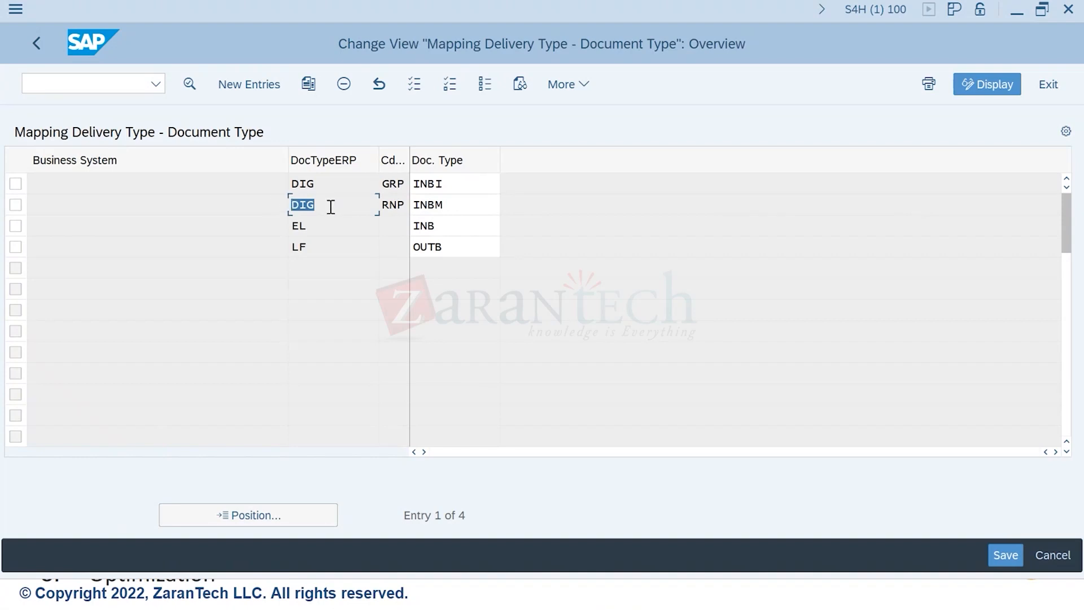
pyautogui.click(394, 208)
# Step: Review the EL to INB and LF to OUTB document type mappings, and return to the IMG
pyautogui.moveTo(321, 236); pyautogui.dragTo(272, 230)
pyautogui.moveTo(476, 227); pyautogui.dragTo(289, 252)
pyautogui.click(468, 246)
pyautogui.moveTo(468, 246); pyautogui.dragTo(403, 271)
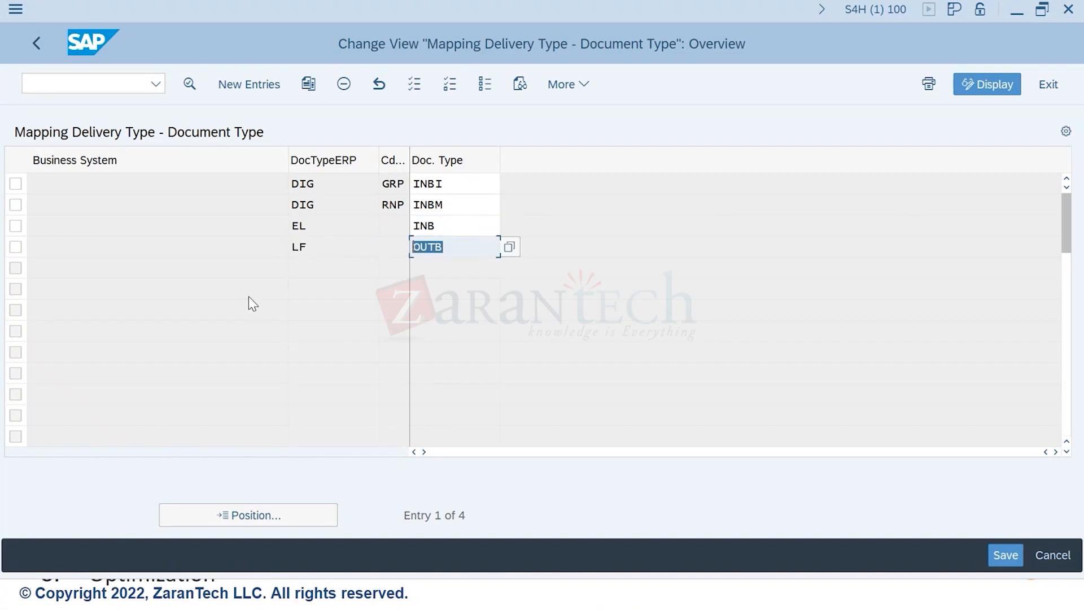
pyautogui.click(324, 250)
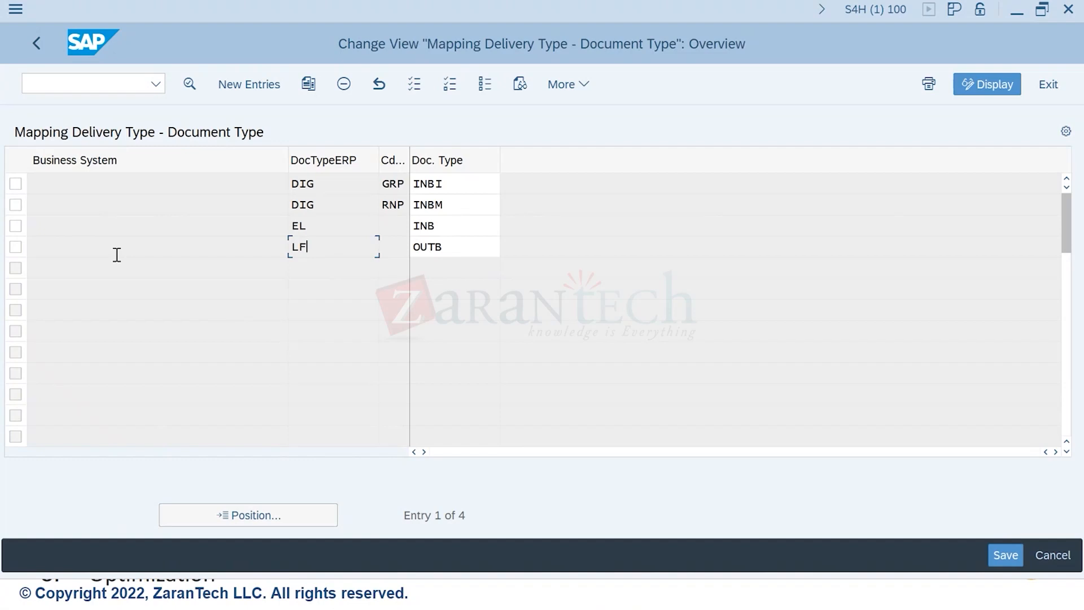
pyautogui.click(35, 45)
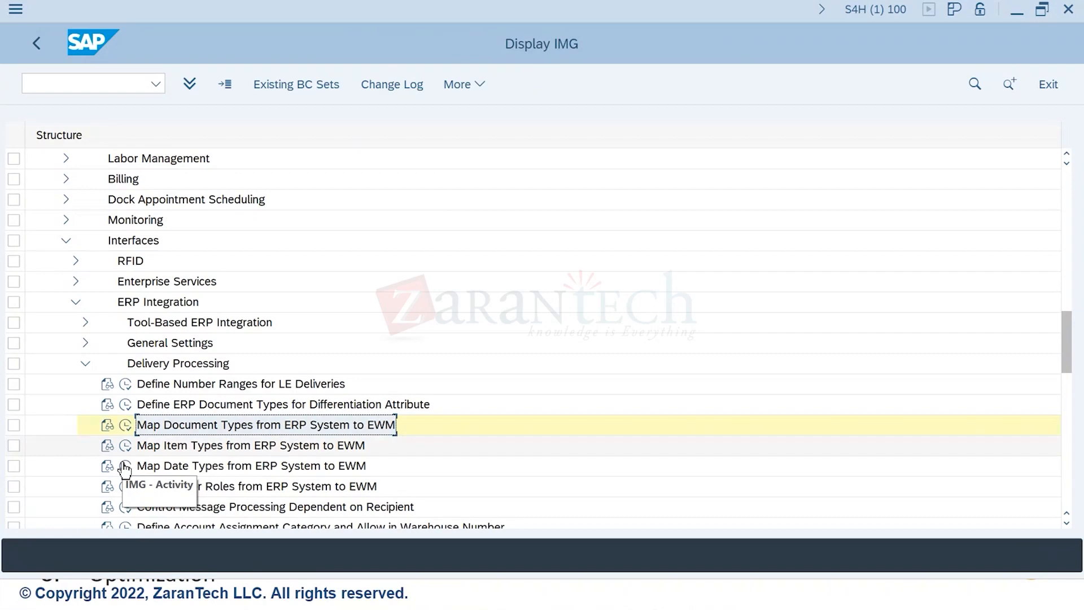
# Step: Open Map Date Types from ERP System to EWM and examine the date type mappings for picking and goods receipt
pyautogui.click(124, 466)
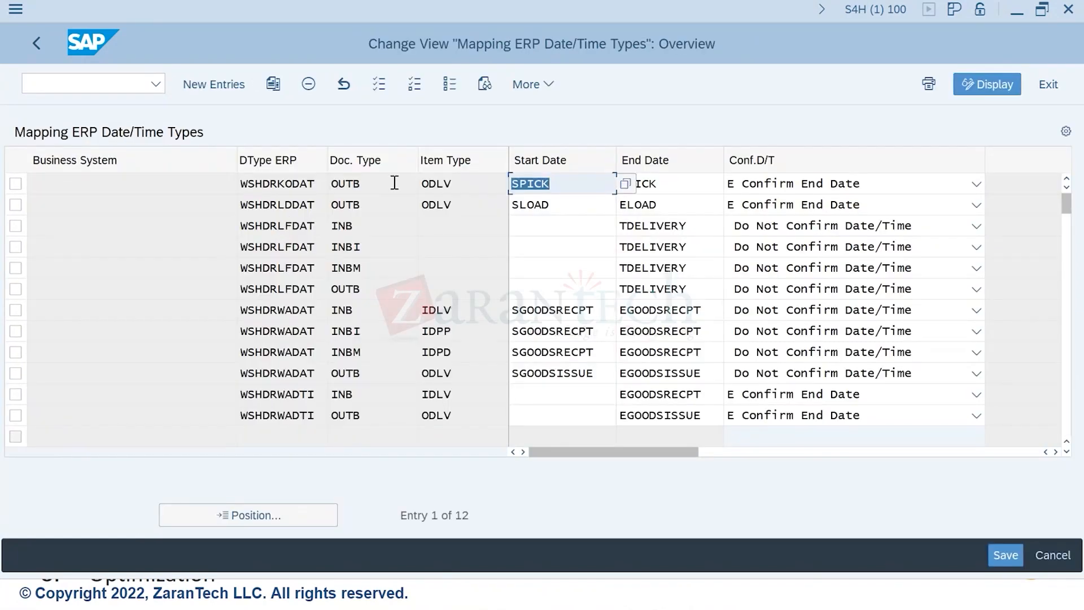
pyautogui.click(279, 187)
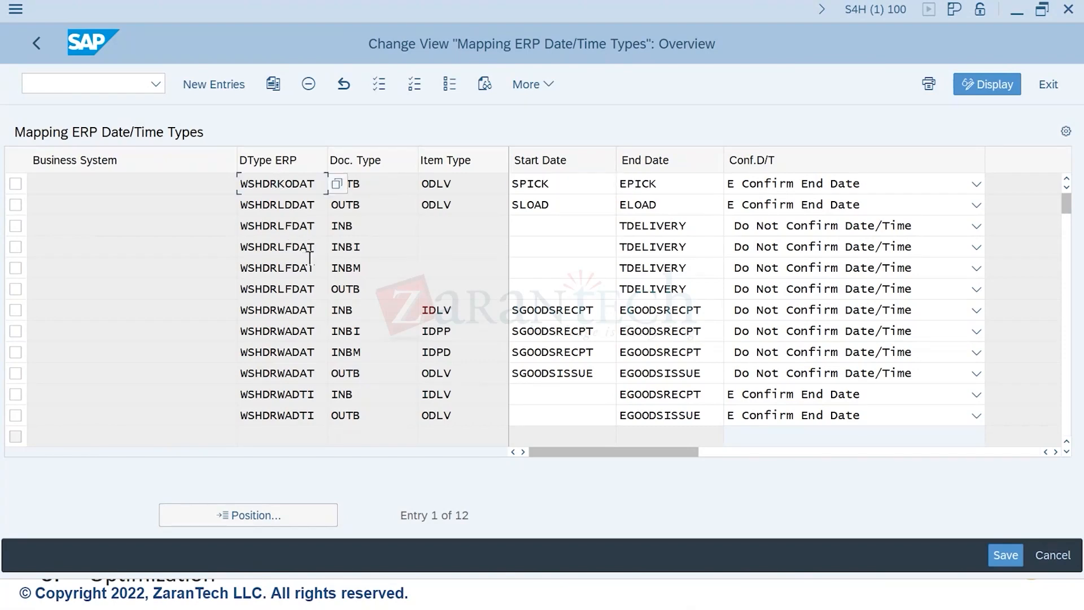
pyautogui.click(324, 333)
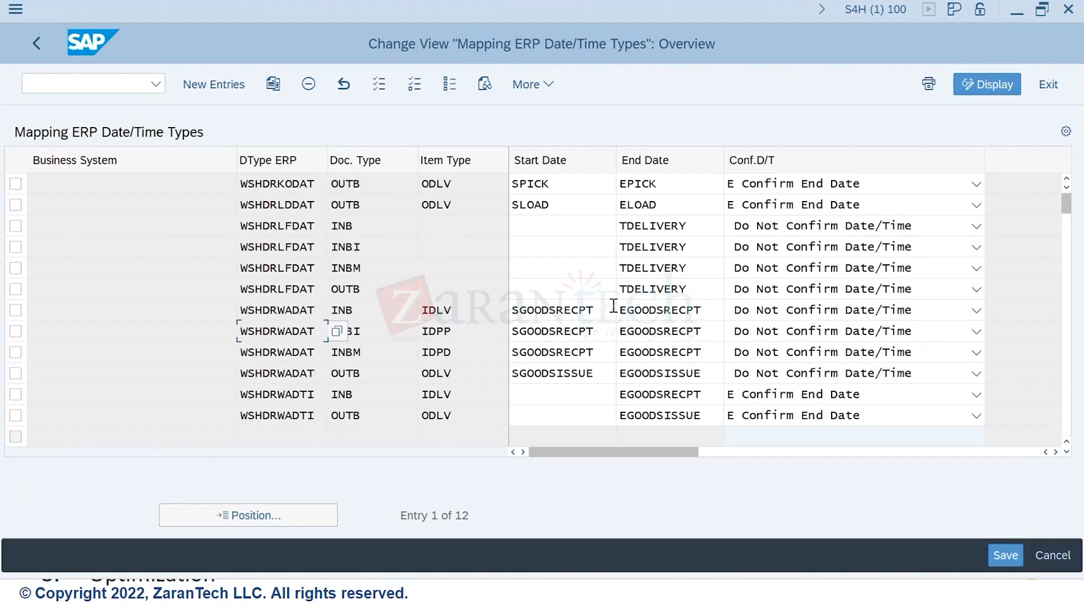
pyautogui.click(704, 311)
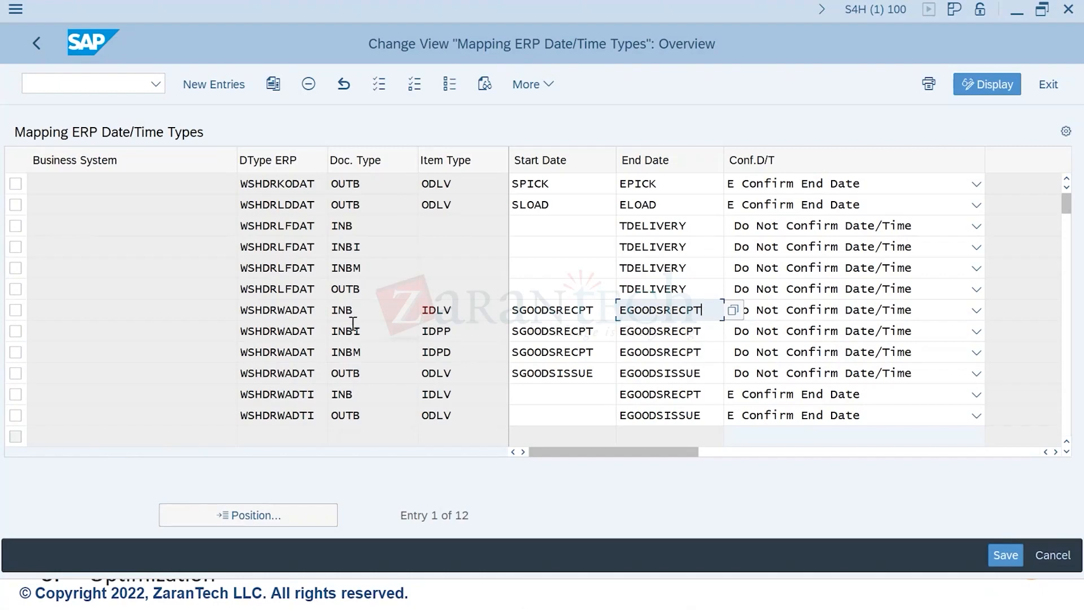
# Step: Open Control Message Processing Dependent on Recipient, review the HU reporting options for document type OUTB, and return to the IMG
pyautogui.click(36, 49)
pyautogui.scroll(-2, 215, 451)
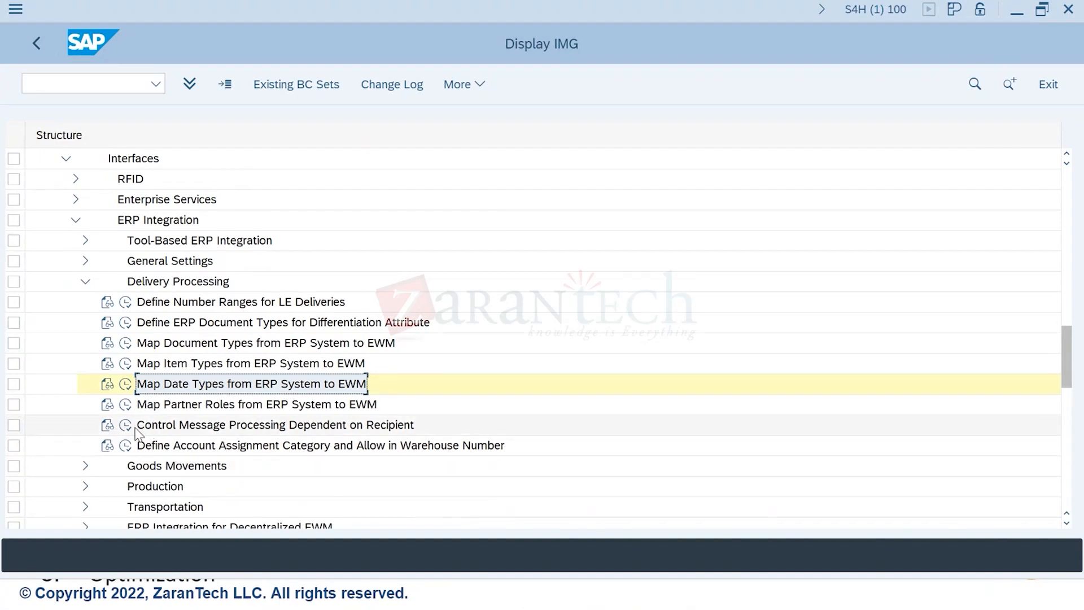
pyautogui.click(125, 428)
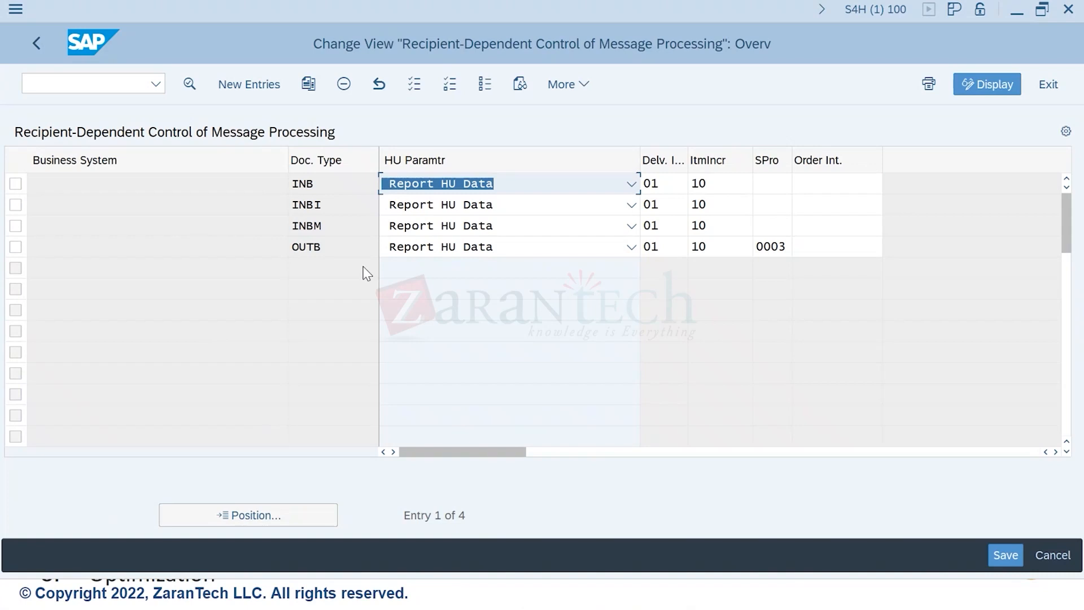
pyautogui.click(342, 252)
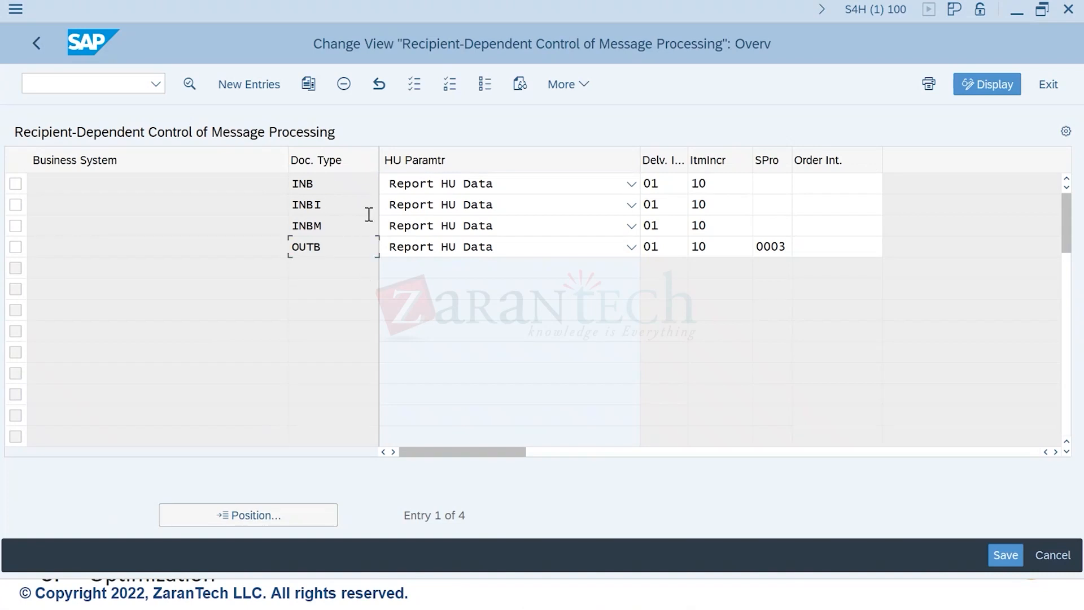
pyautogui.click(356, 182)
pyautogui.click(484, 247)
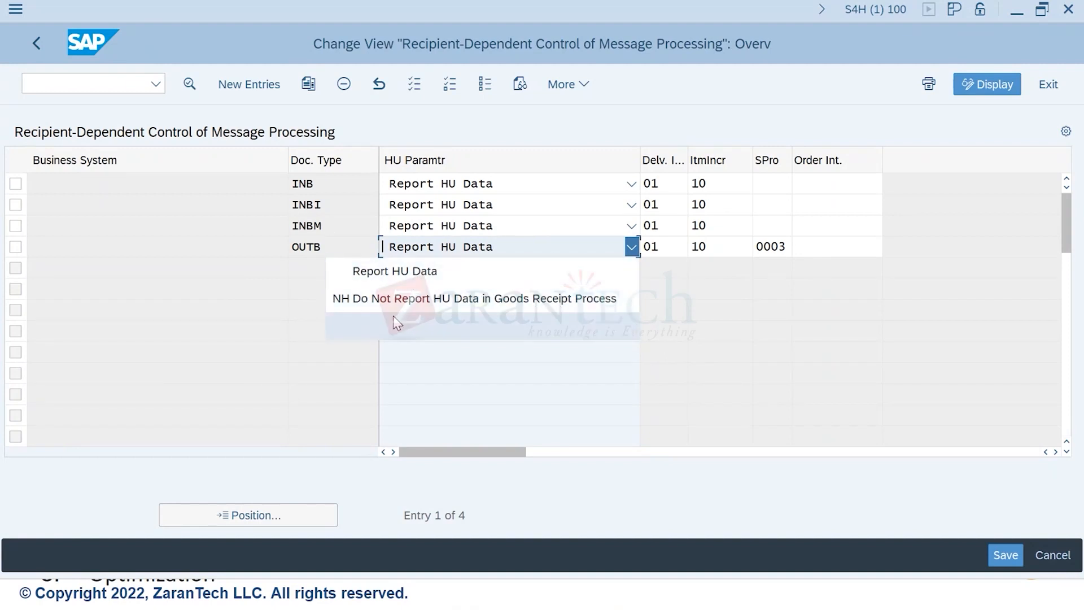
pyautogui.click(553, 386)
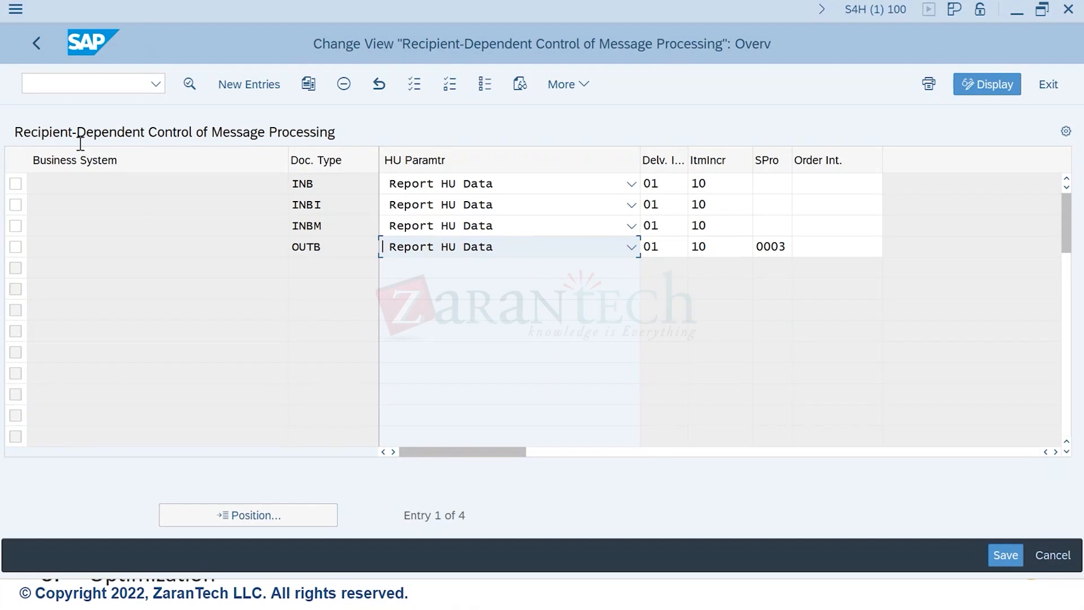
pyautogui.click(39, 49)
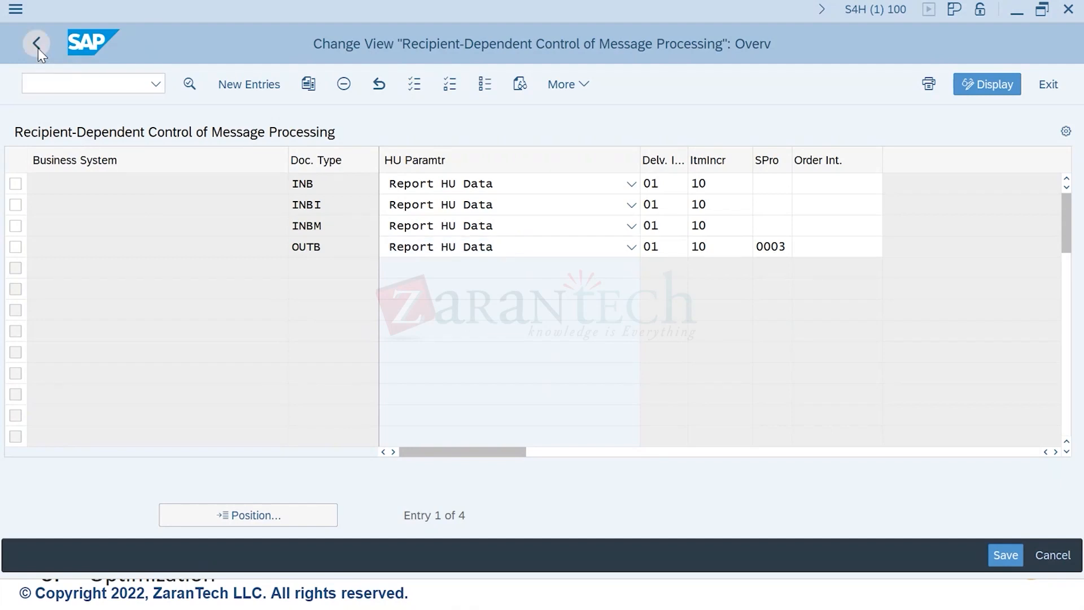
# Step: Open Map Storage Locations from ERP System to EWM under Goods Movements and examine the availability groups mapped to each plant's storage locations
pyautogui.scroll(-1, 395, 429)
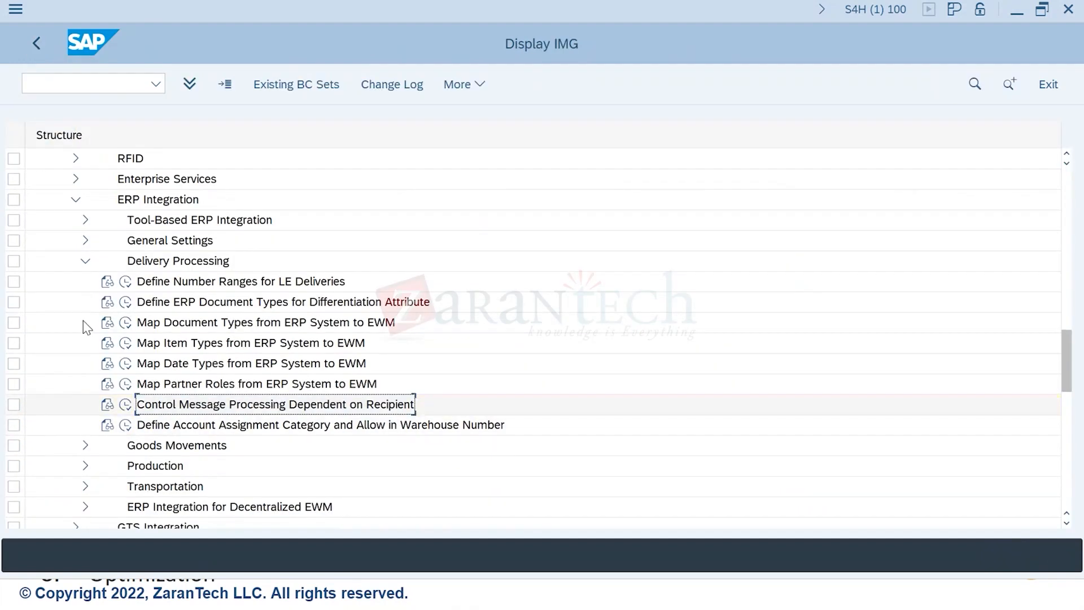
pyautogui.click(86, 262)
pyautogui.click(86, 281)
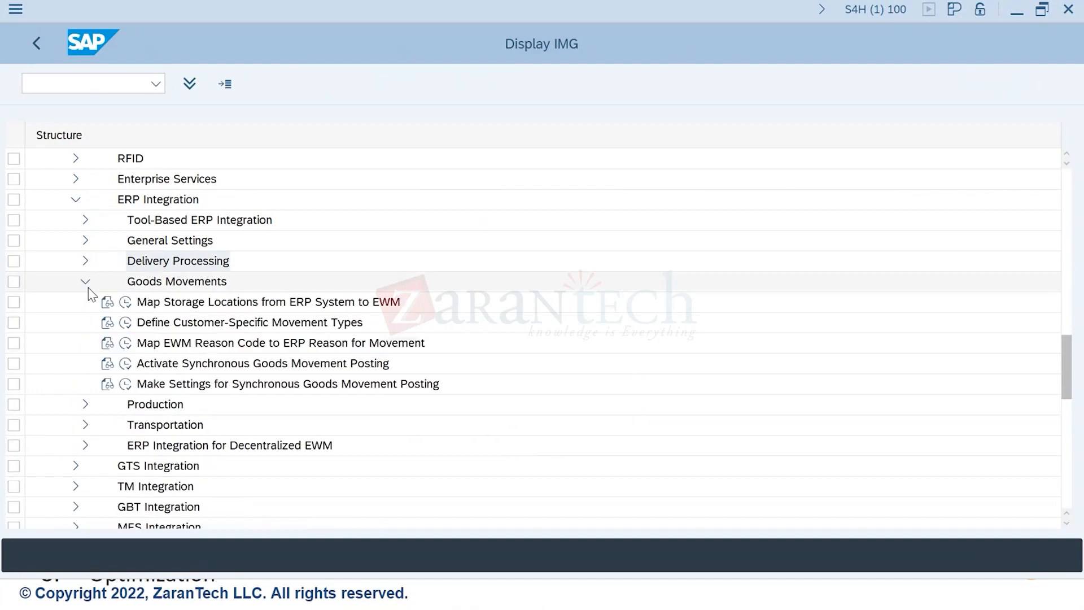
pyautogui.click(127, 303)
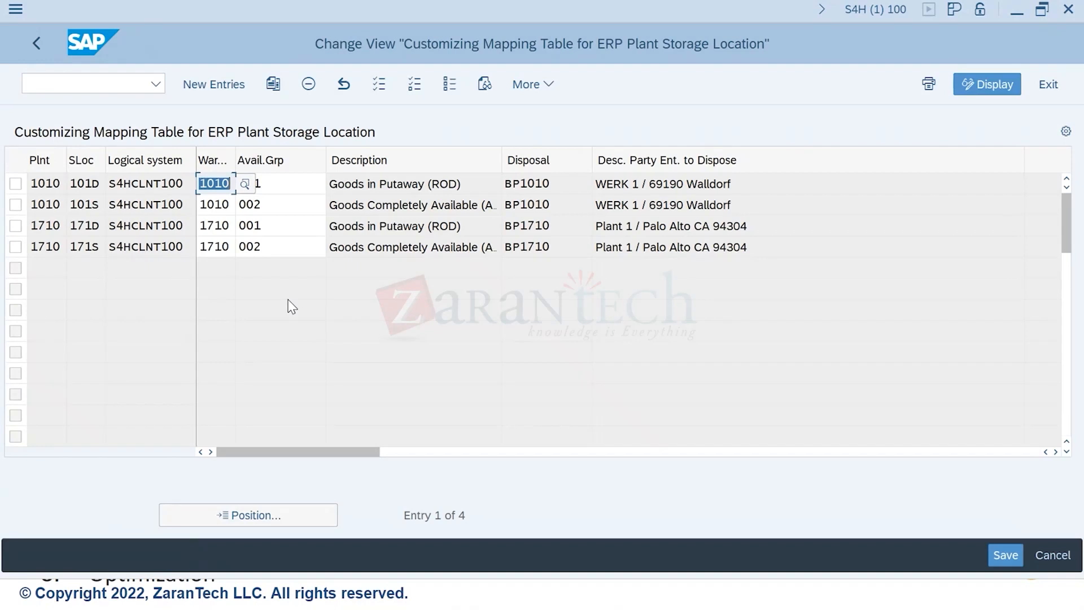
pyautogui.click(286, 204)
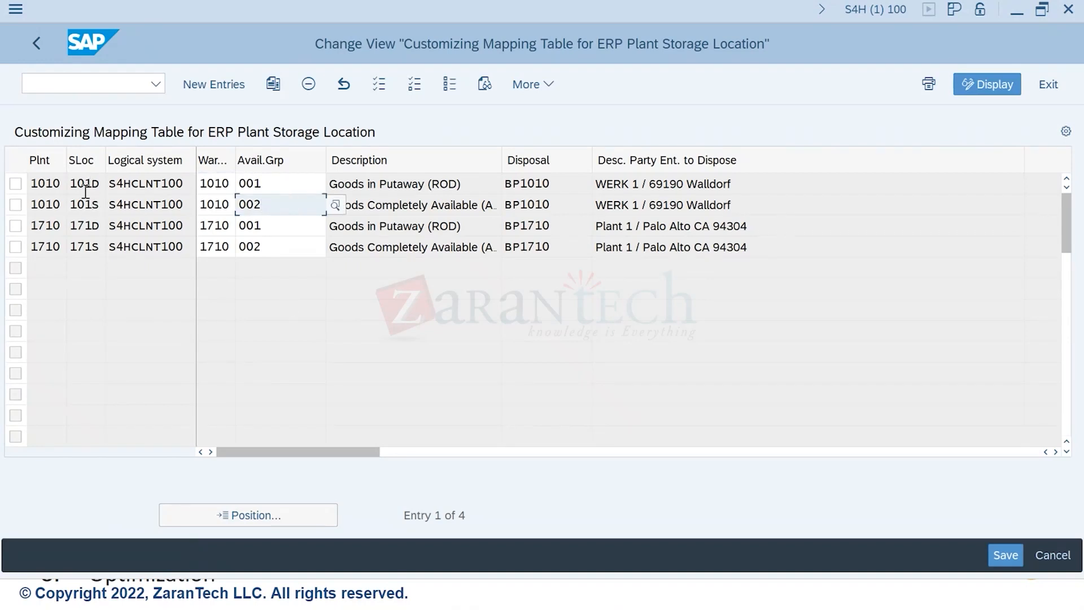
# Step: Mark the plant 1010 entries for storage locations 101D and 101S and compare their availability groups
pyautogui.click(15, 185)
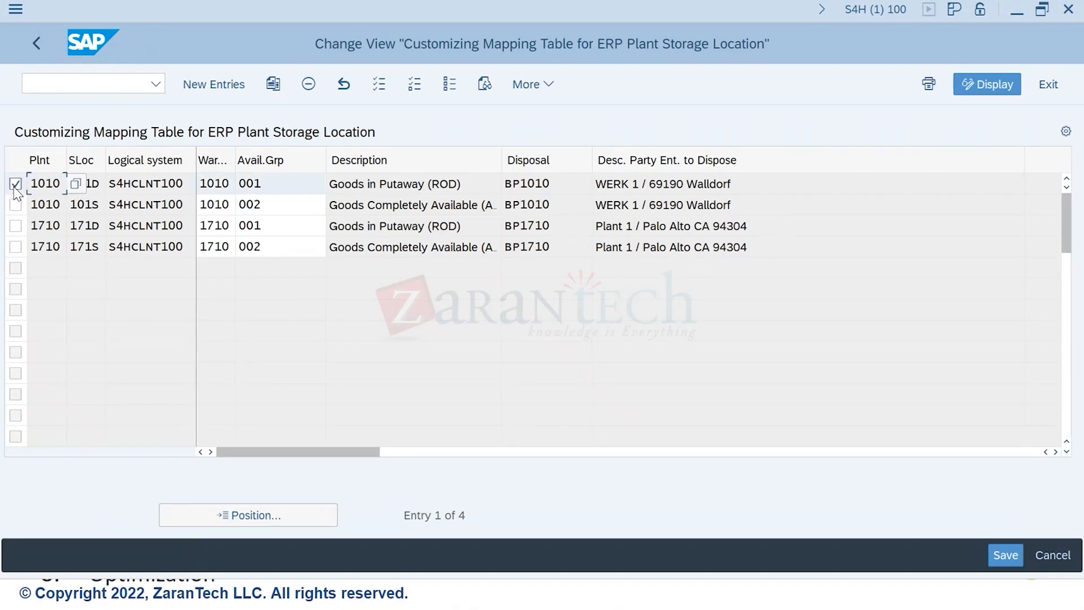
pyautogui.click(293, 209)
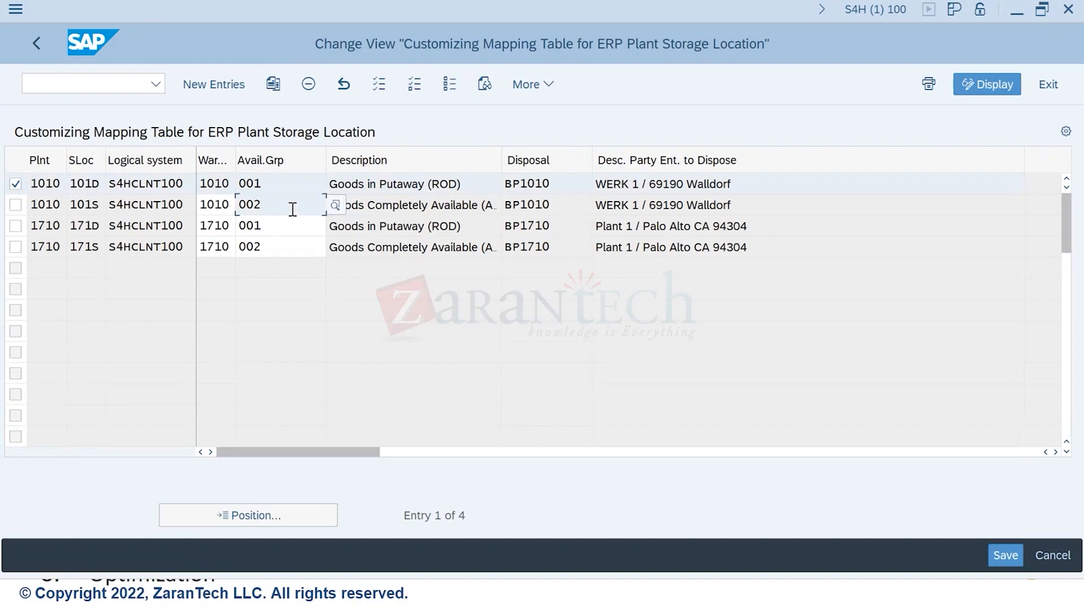
pyautogui.click(279, 181)
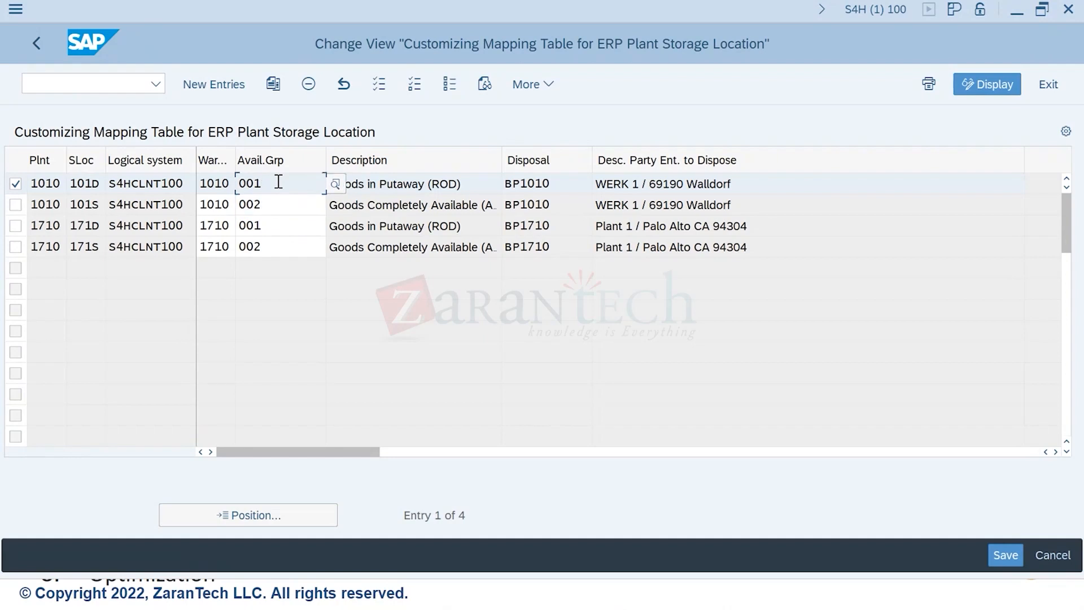
pyautogui.click(92, 182)
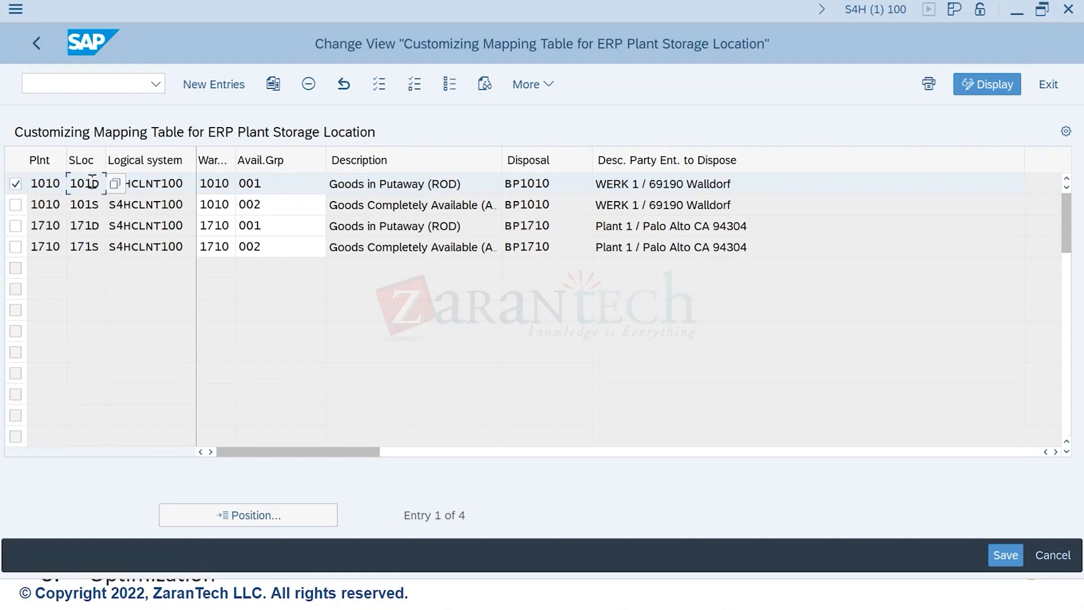
pyautogui.click(291, 209)
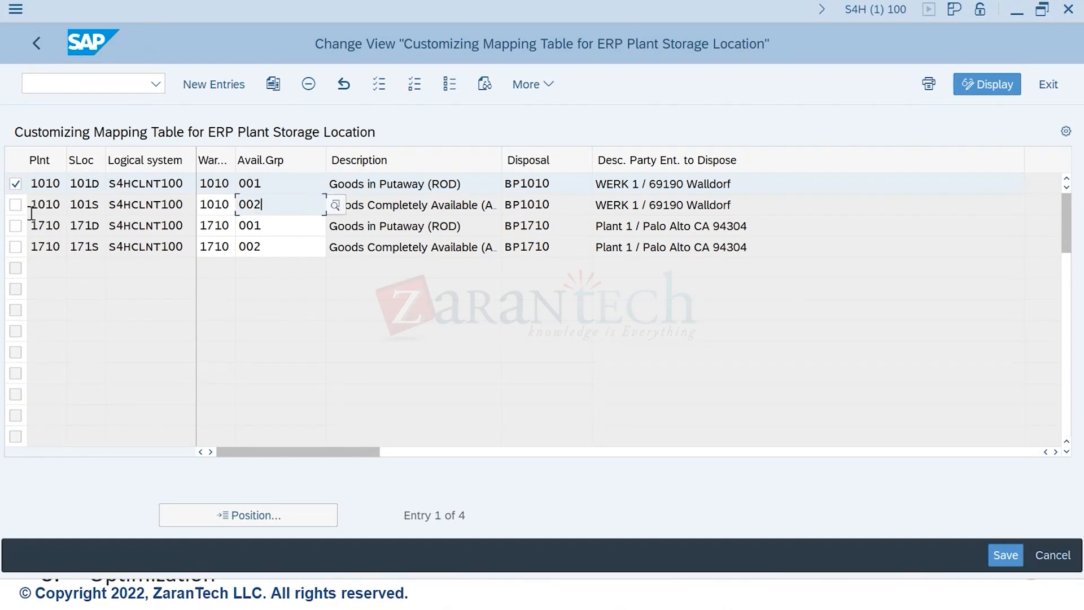
pyautogui.click(15, 205)
# Step: Examine how 101D and 101S map to availability groups 001 and 002, widen the storage location column, and return to the IMG structure
pyautogui.moveTo(270, 185); pyautogui.dragTo(228, 190)
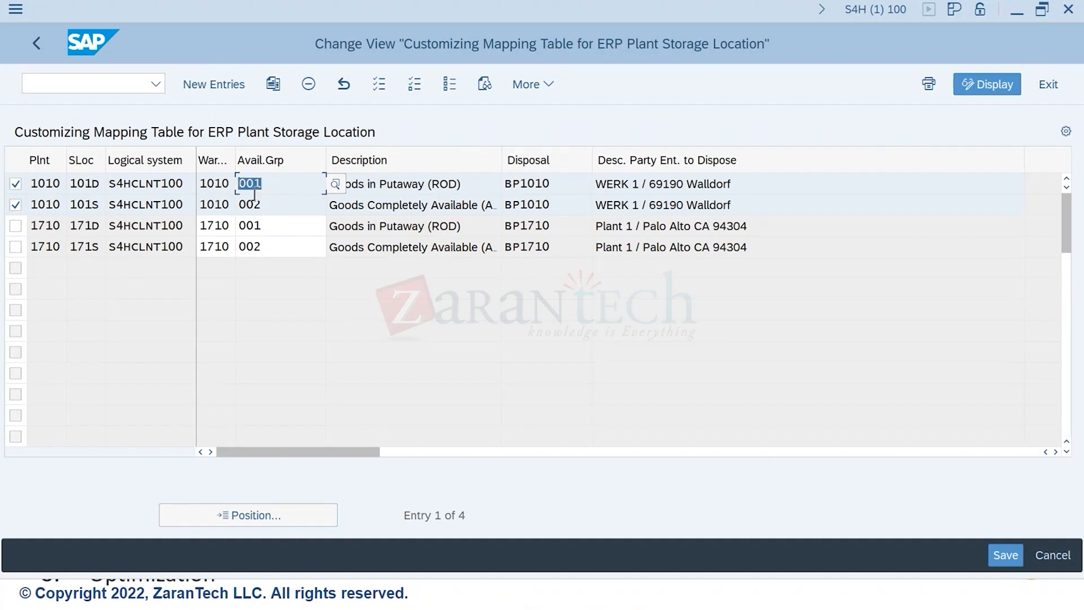
pyautogui.click(84, 184)
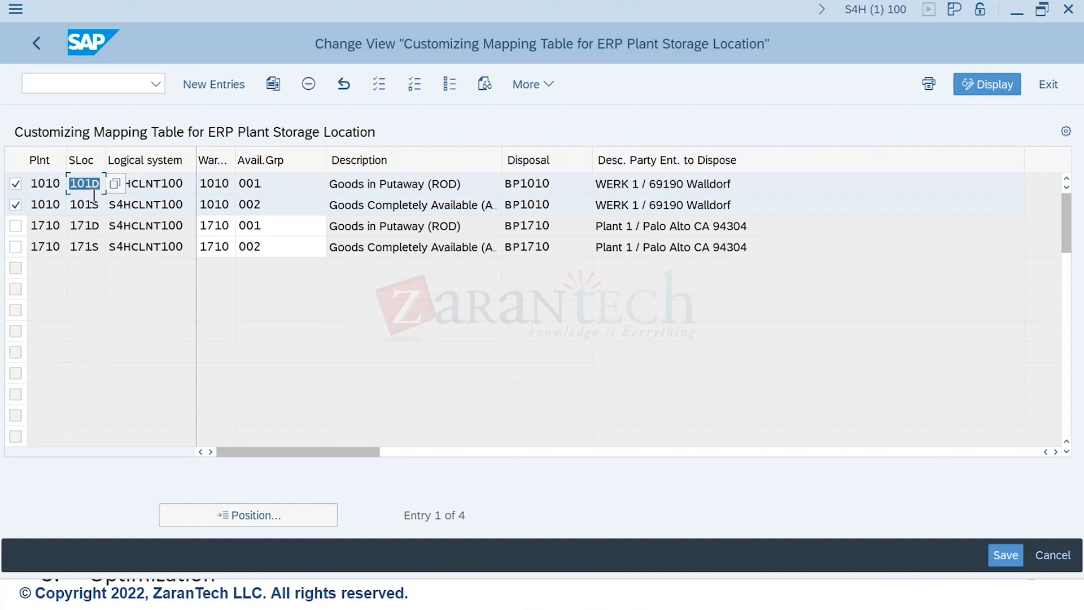
pyautogui.click(269, 209)
pyautogui.moveTo(268, 209); pyautogui.dragTo(224, 212)
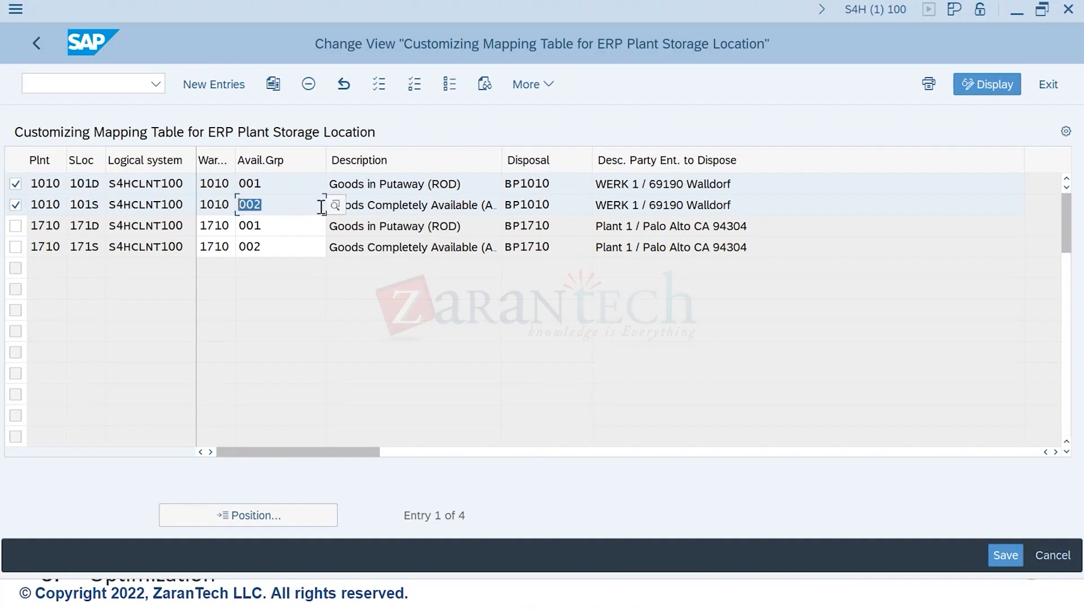
pyautogui.click(381, 209)
pyautogui.moveTo(273, 205); pyautogui.dragTo(199, 212)
pyautogui.moveTo(183, 205); pyautogui.dragTo(108, 206)
pyautogui.click(288, 206)
pyautogui.moveTo(105, 204); pyautogui.dragTo(97, 204)
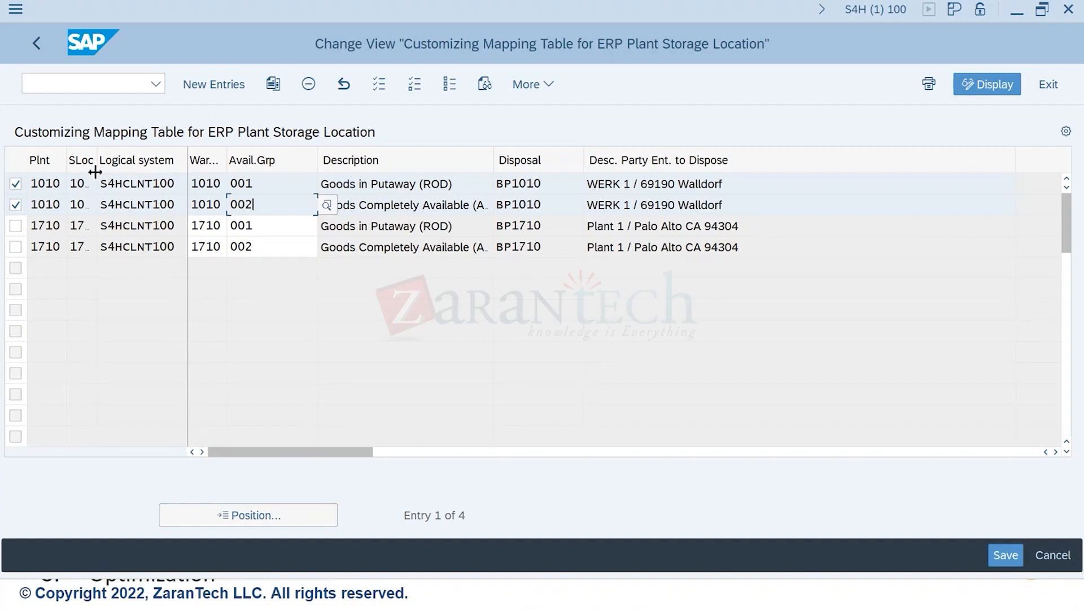
pyautogui.moveTo(97, 165); pyautogui.dragTo(55, 208)
pyautogui.doubleClick(90, 204)
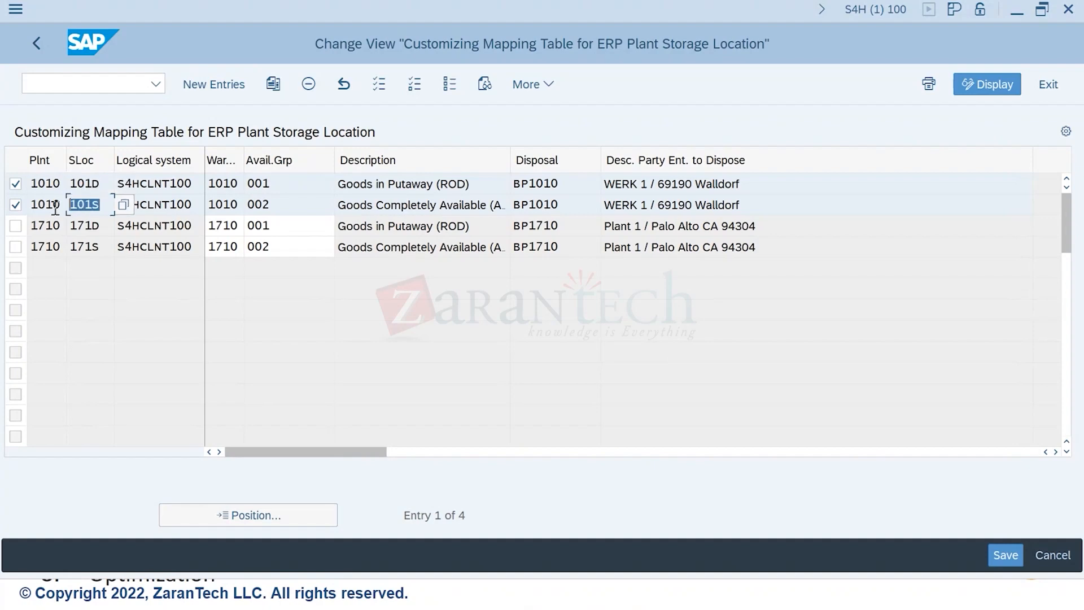
pyautogui.click(41, 49)
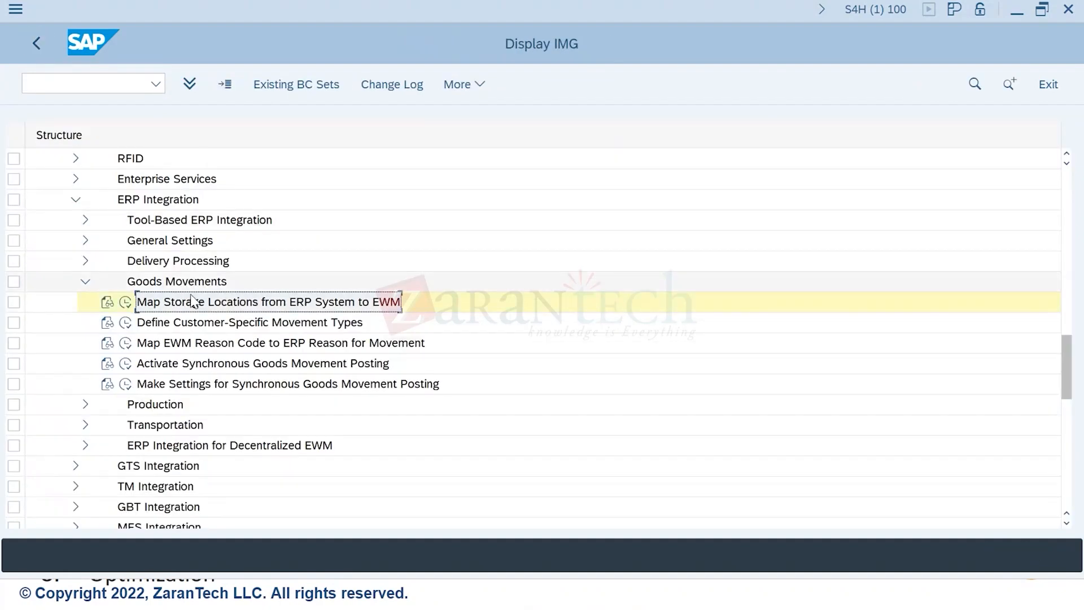
# Step: Review the EWM-to-ERP customer movement types and the mapping of EWM reason codes to ERP reasons for movement
pyautogui.click(125, 325)
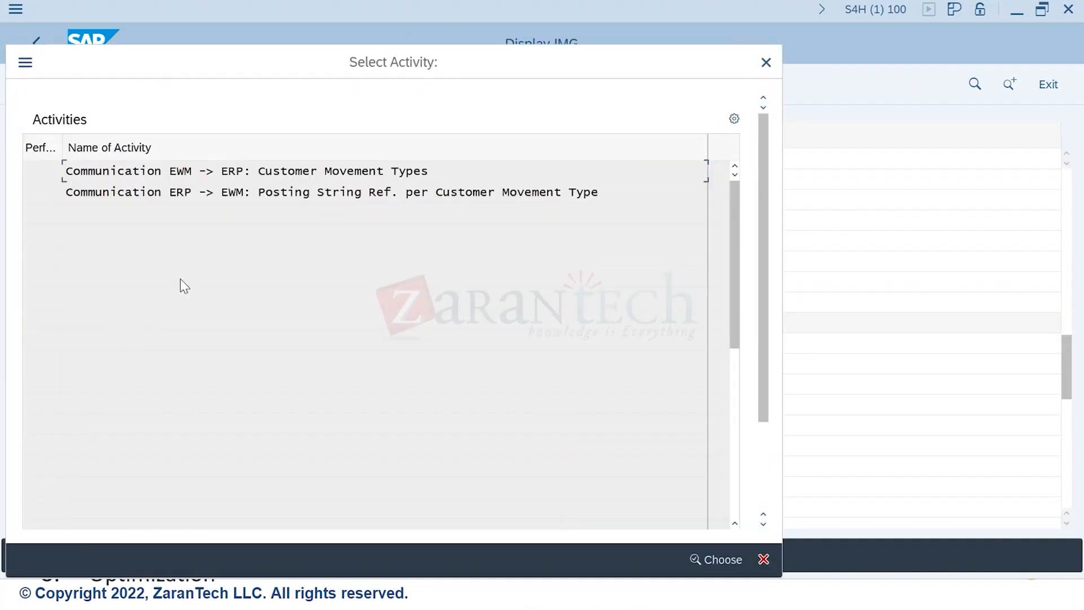
pyautogui.doubleClick(52, 174)
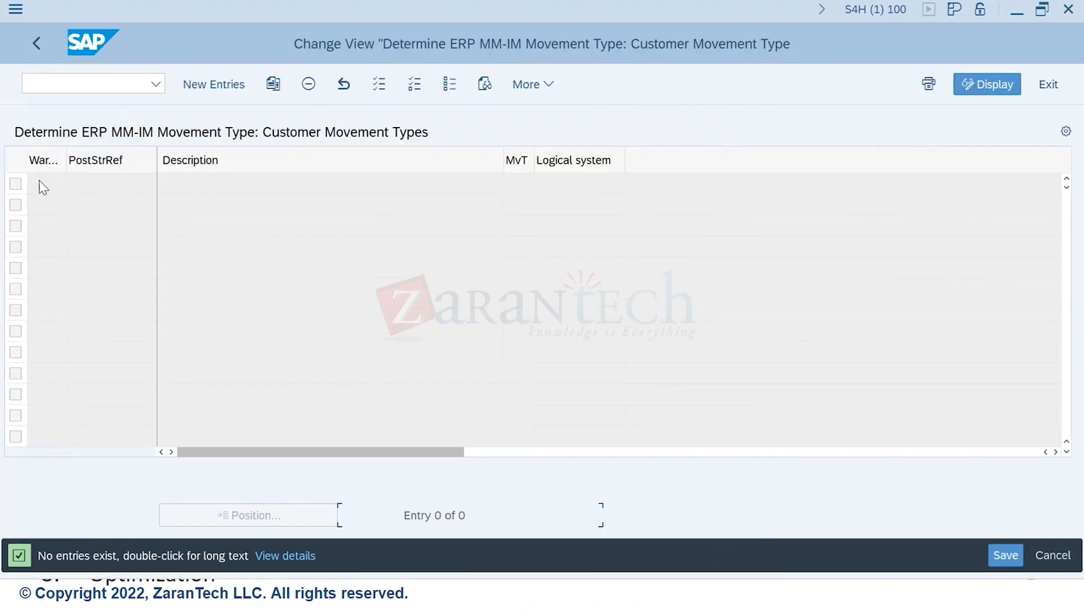
pyautogui.click(35, 44)
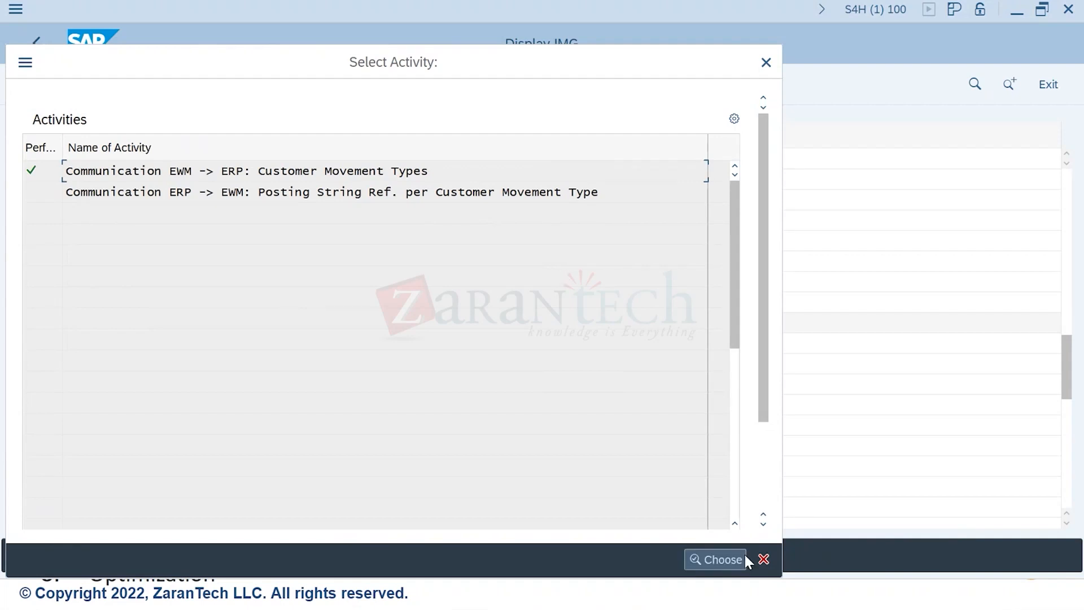
pyautogui.click(763, 559)
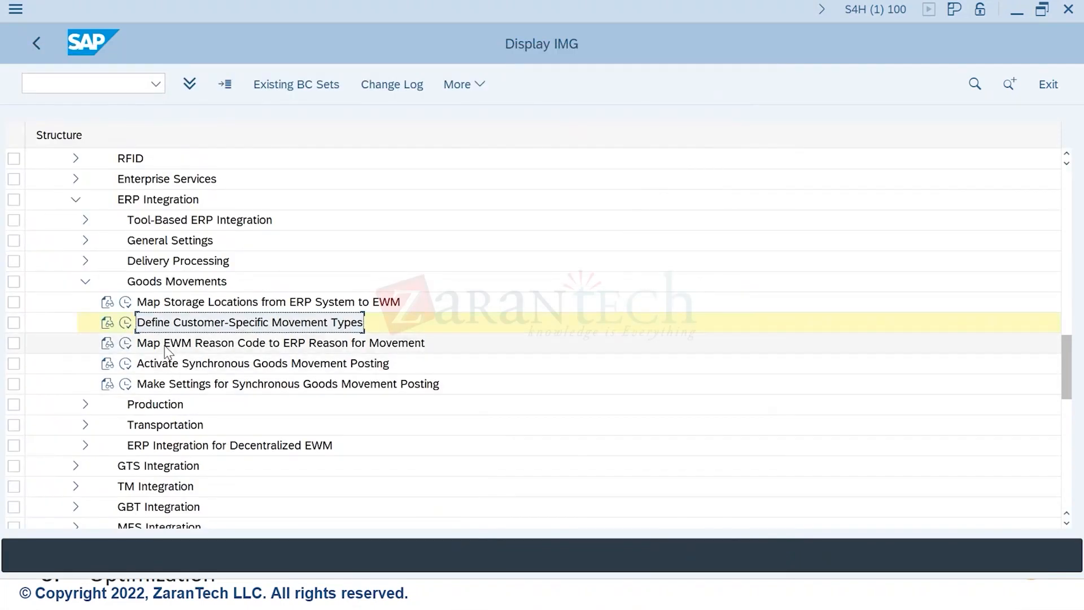
pyautogui.click(125, 343)
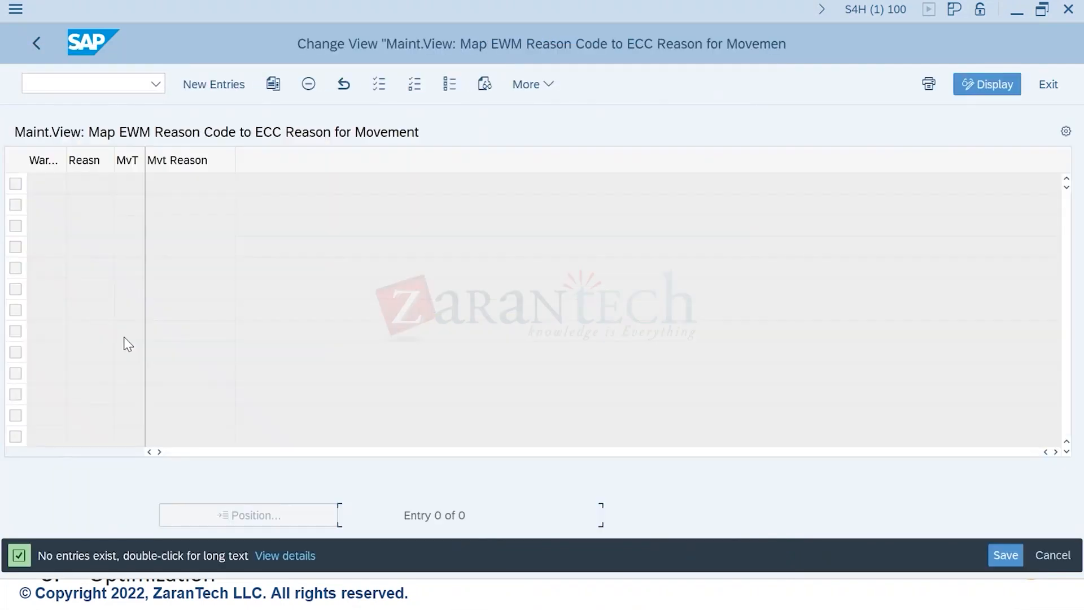
pyautogui.click(38, 41)
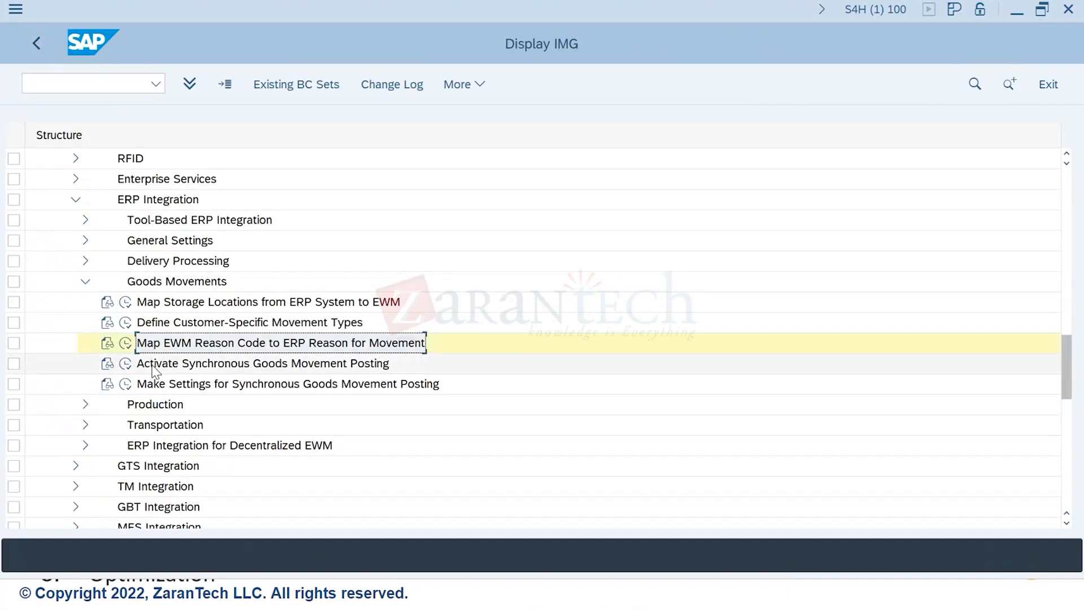
# Step: Review the activation and the detailed settings for synchronous goods movement posting for warehouse 1010
pyautogui.click(127, 368)
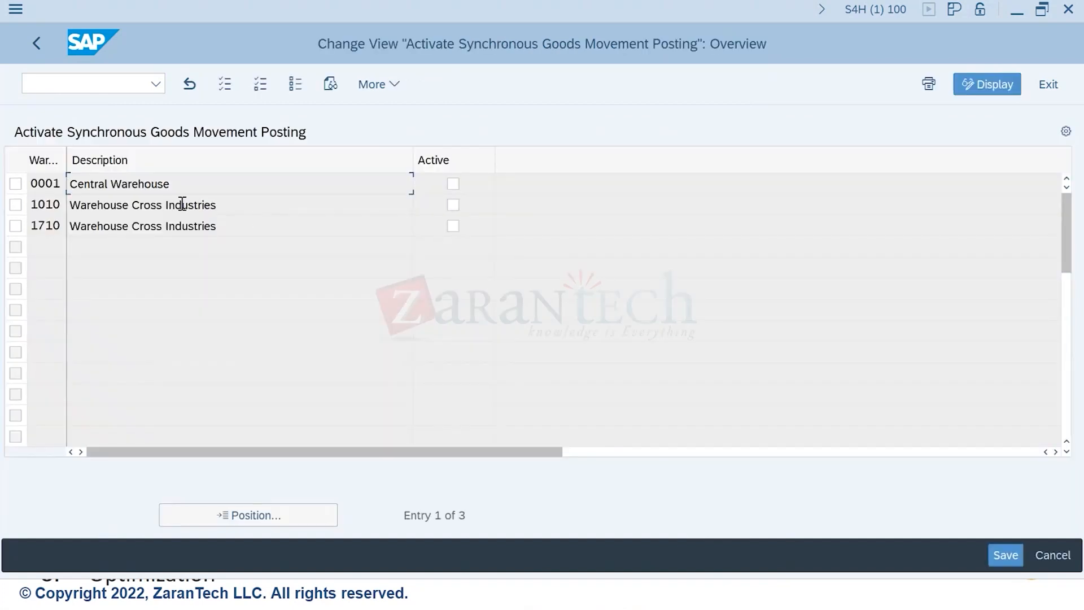
pyautogui.click(117, 205)
pyautogui.click(36, 47)
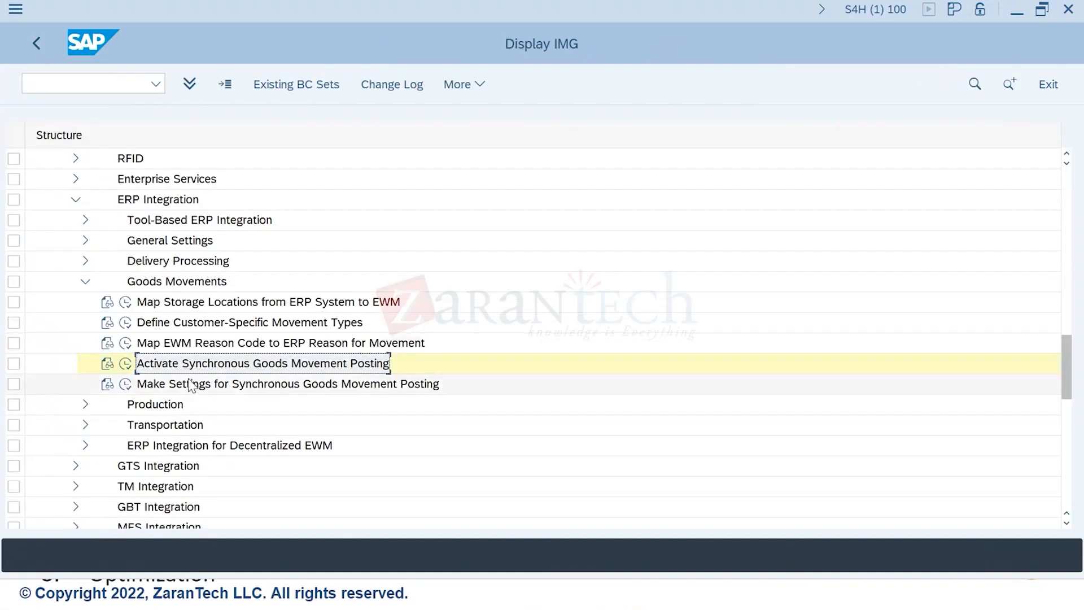
pyautogui.click(127, 386)
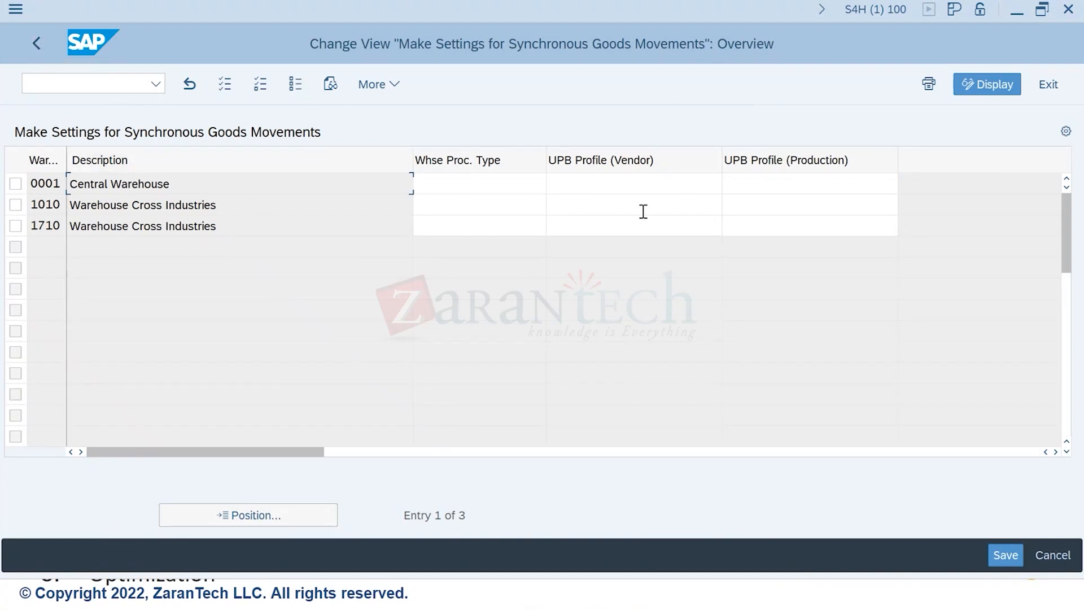
pyautogui.click(474, 208)
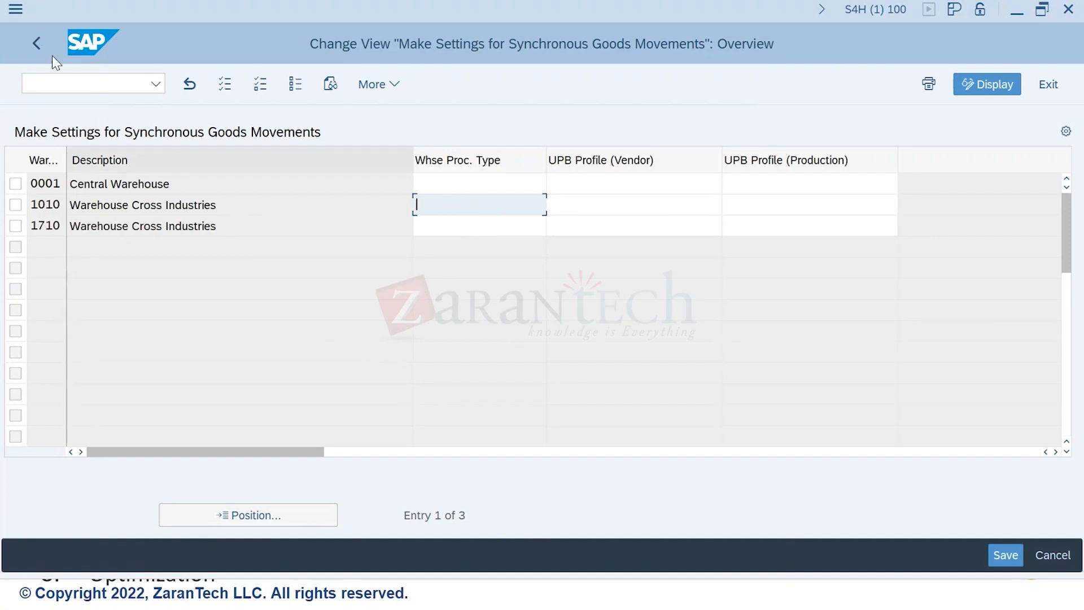
pyautogui.click(32, 48)
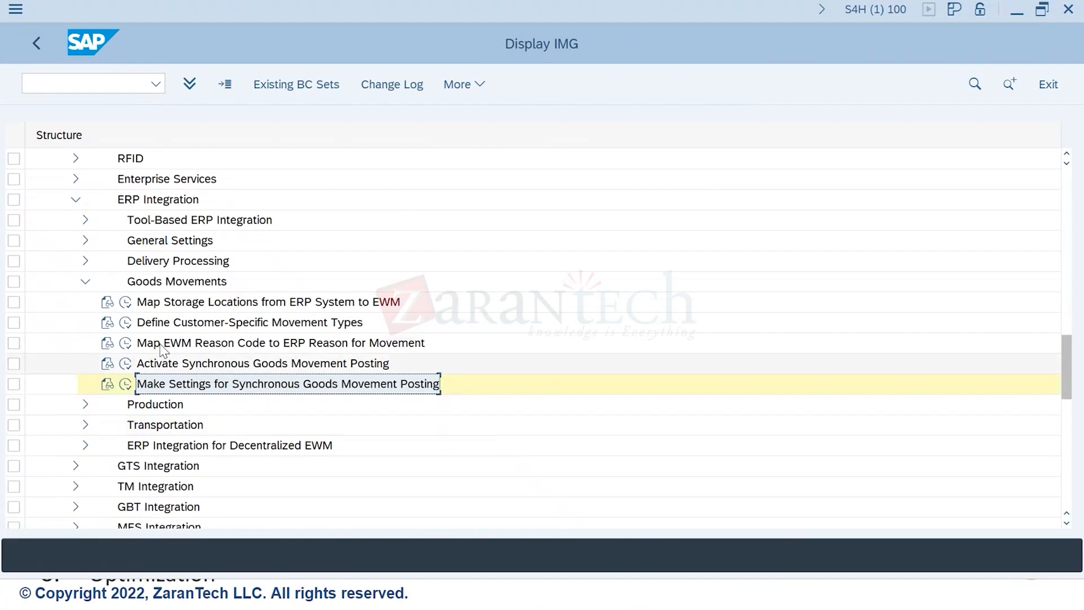
# Step: Collapse the Goods Movements, ERP Integration and Interfaces nodes in the Extended Warehouse Management structure
pyautogui.click(85, 281)
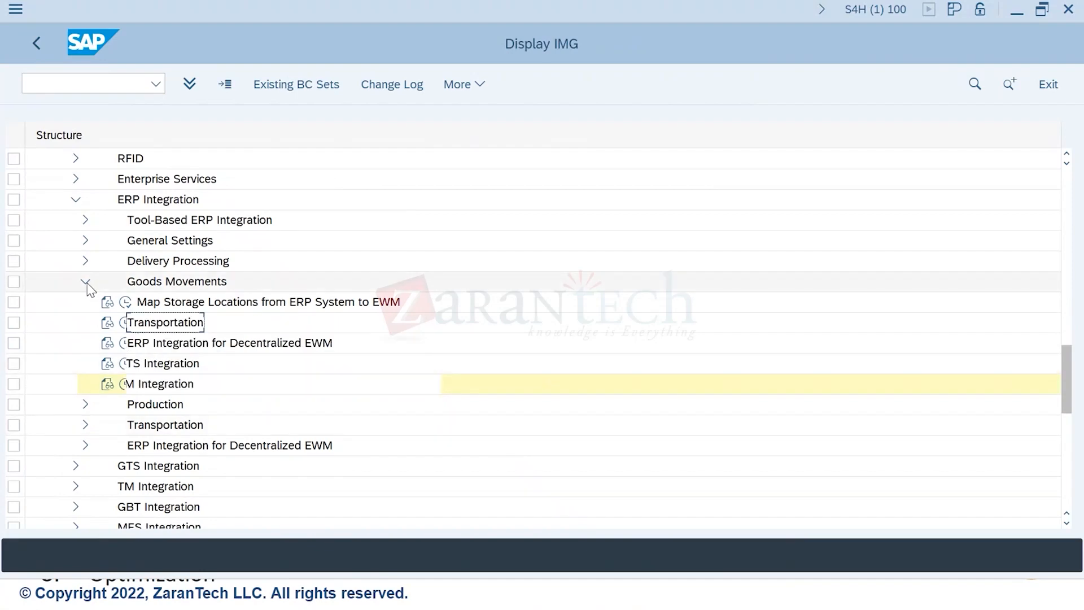
pyautogui.scroll(2, 105, 293)
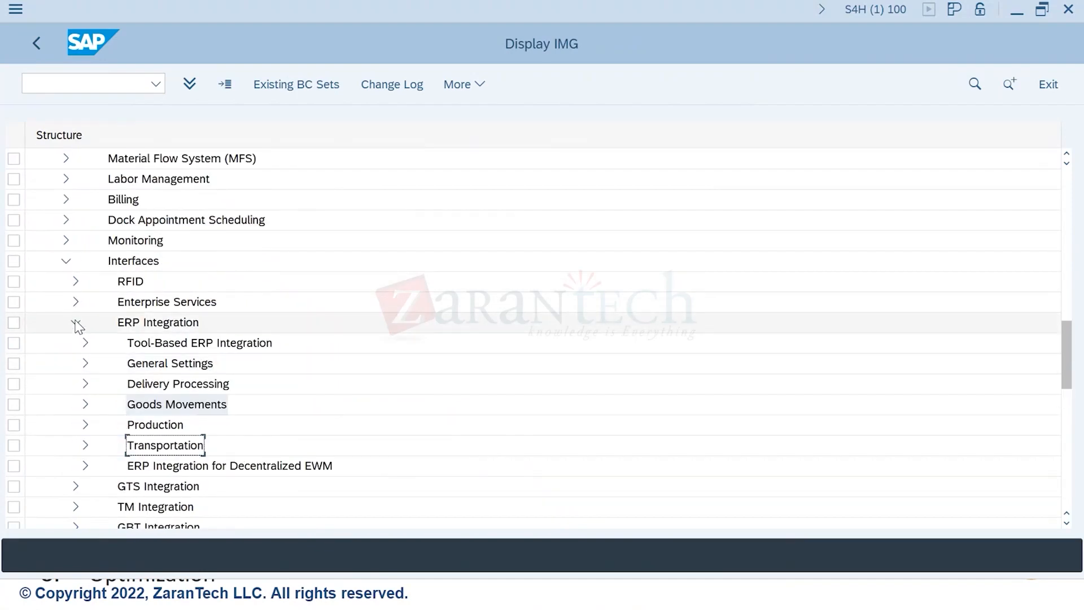
pyautogui.click(76, 322)
pyautogui.scroll(1, 111, 350)
pyautogui.scroll(1, 112, 350)
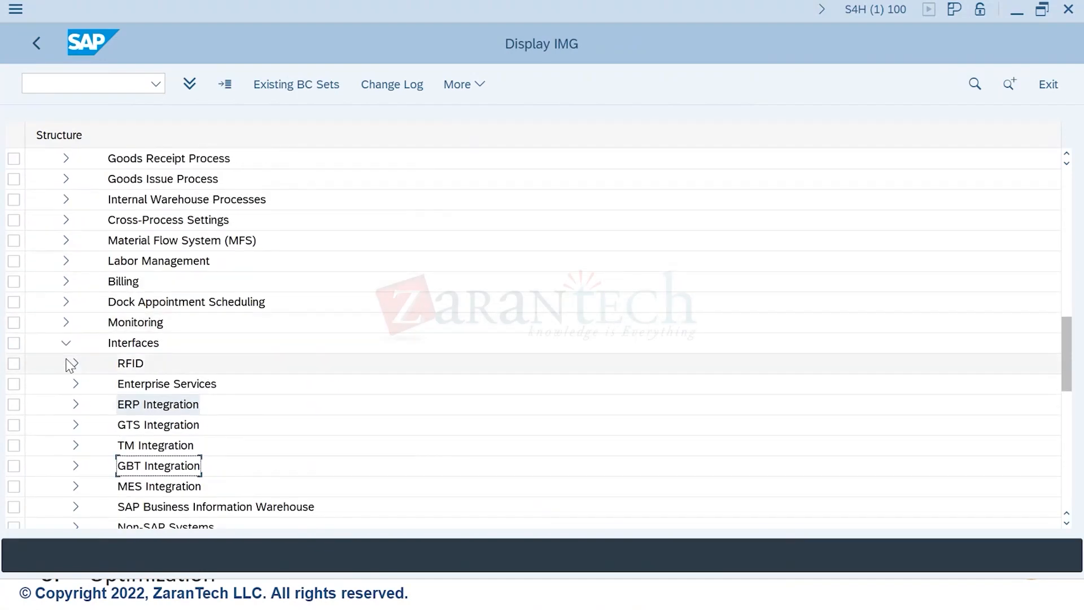
pyautogui.click(65, 342)
pyautogui.scroll(3, 338, 292)
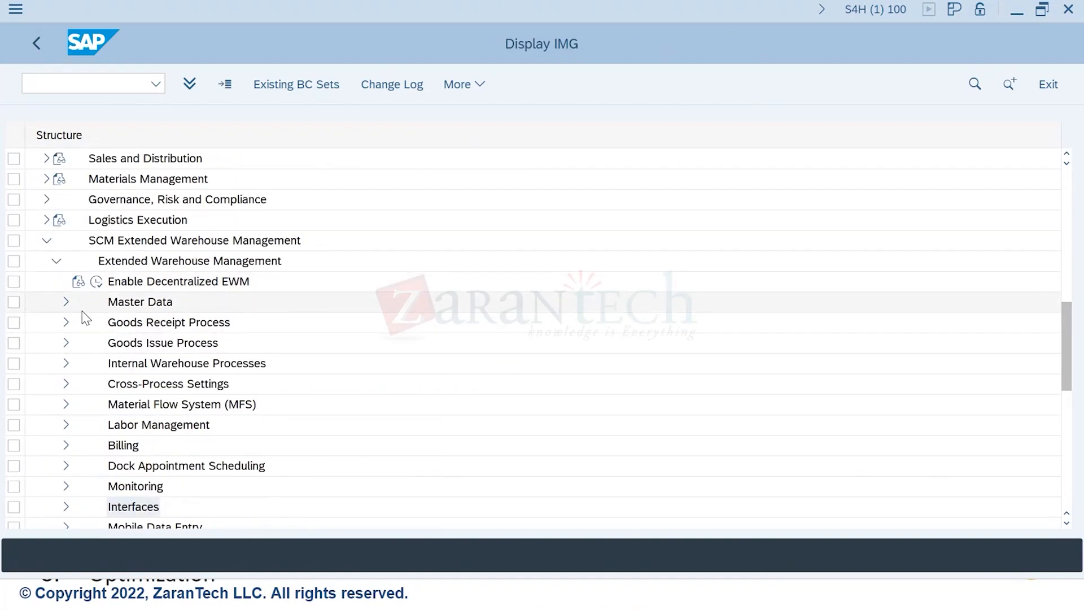
# Step: Look over the Master Data customizing activities of Extended Warehouse Management and collapse the node again
pyautogui.click(66, 304)
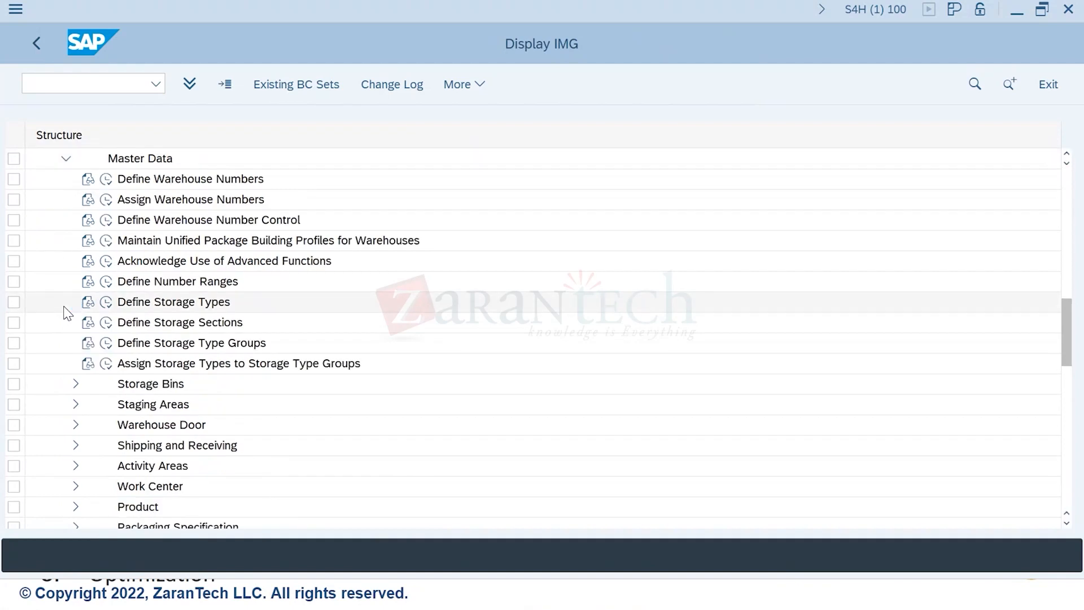
pyautogui.scroll(1, 72, 237)
pyautogui.click(66, 200)
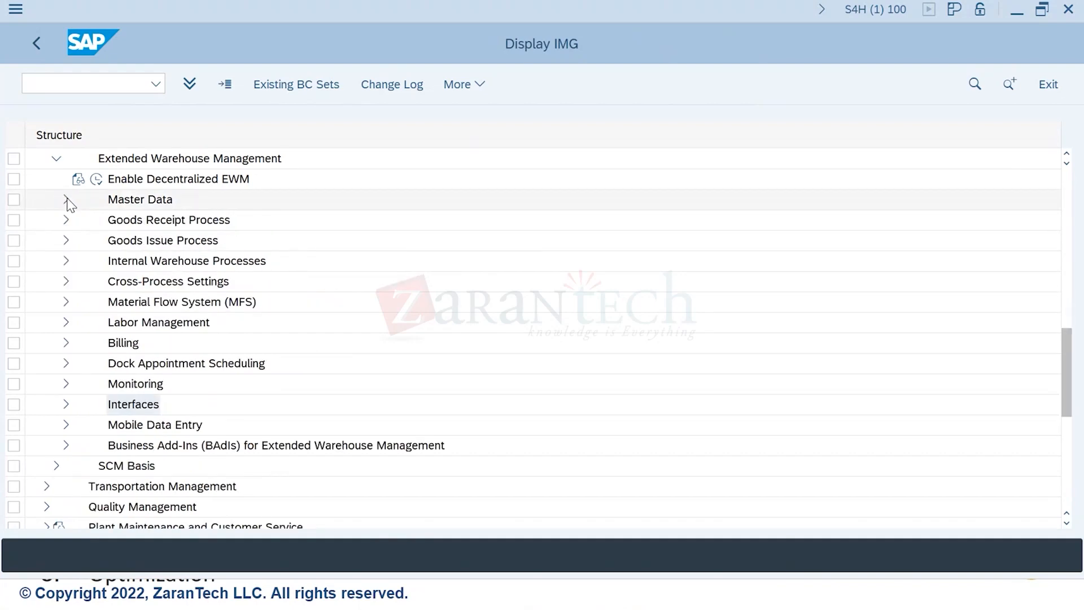
# Step: Switch to the Module 2 presentation in Chrome and advance the Overview of Inbound Flow slides to slide 25 on the process control indicator
pyautogui.hotkey('alt', 'Tab')
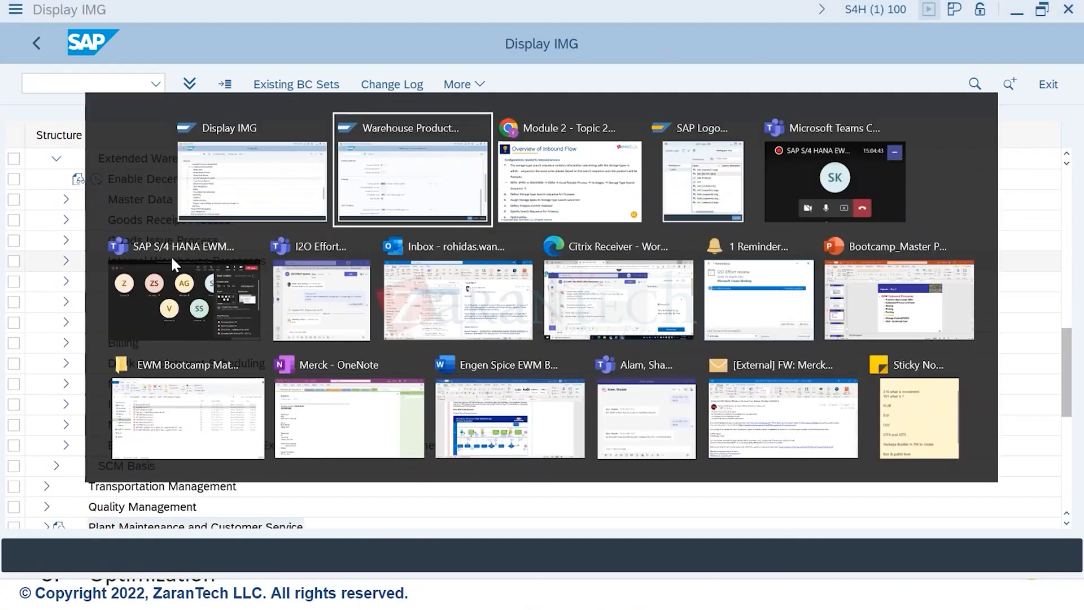
pyautogui.hotkey('alt', 'shift', 'Tab')
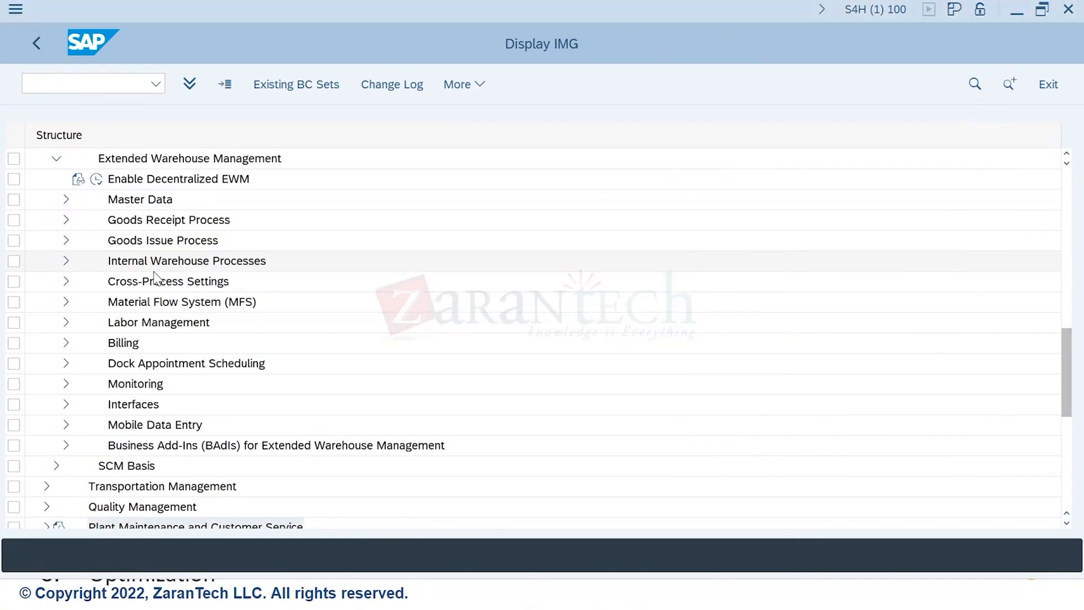
pyautogui.hotkey('alt', 'Tab')
pyautogui.hotkey('alt', 'Tab')
pyautogui.hotkey('alt', 'Tab')
pyautogui.hotkey('alt', 'shift', 'Tab')
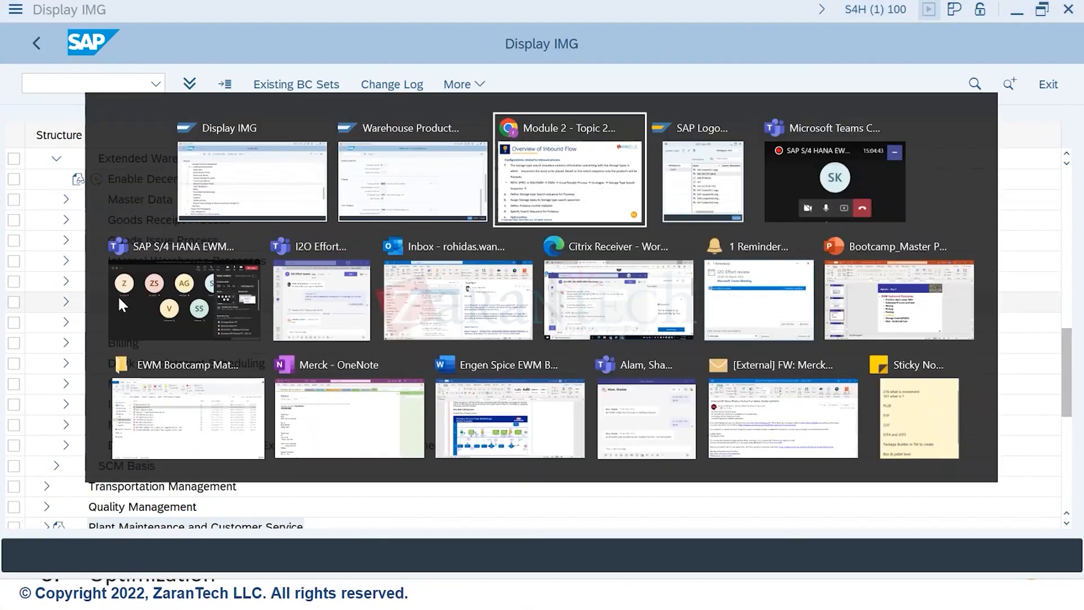
pyautogui.press('Right')
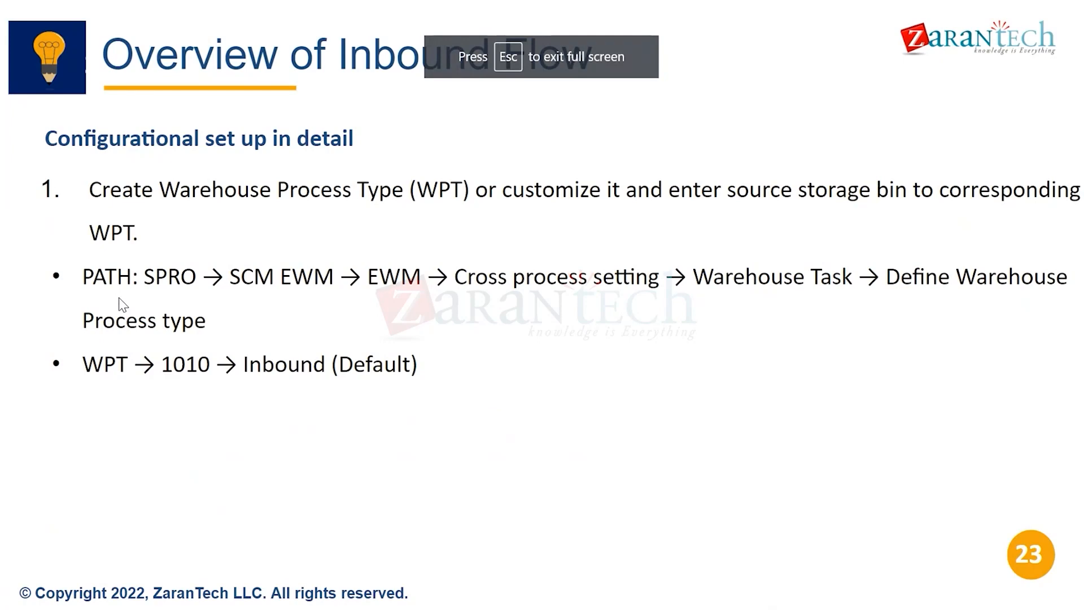
pyautogui.press('Right')
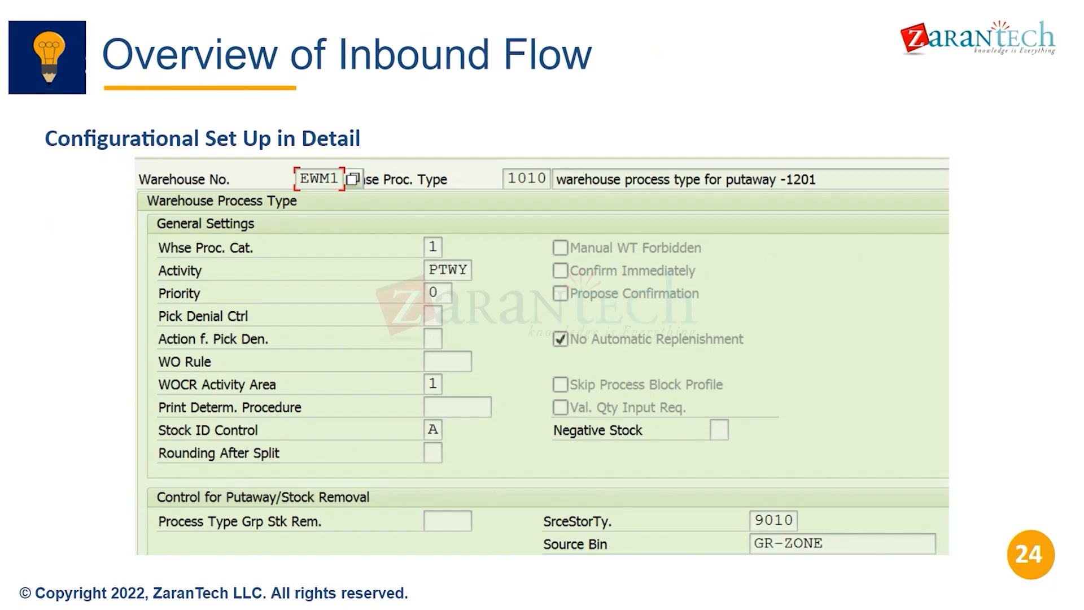
pyautogui.press('Right')
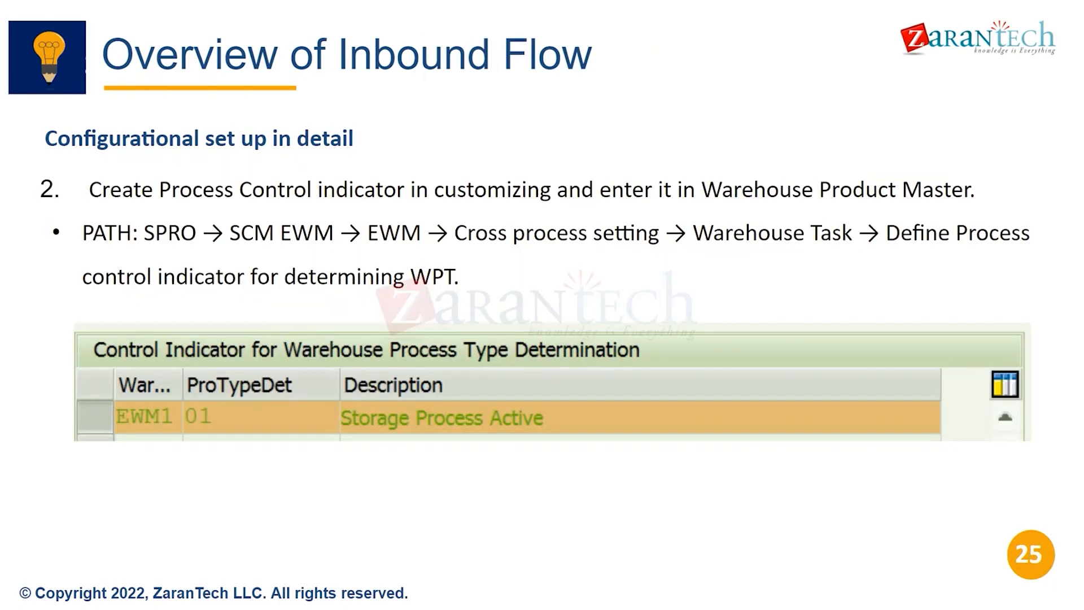
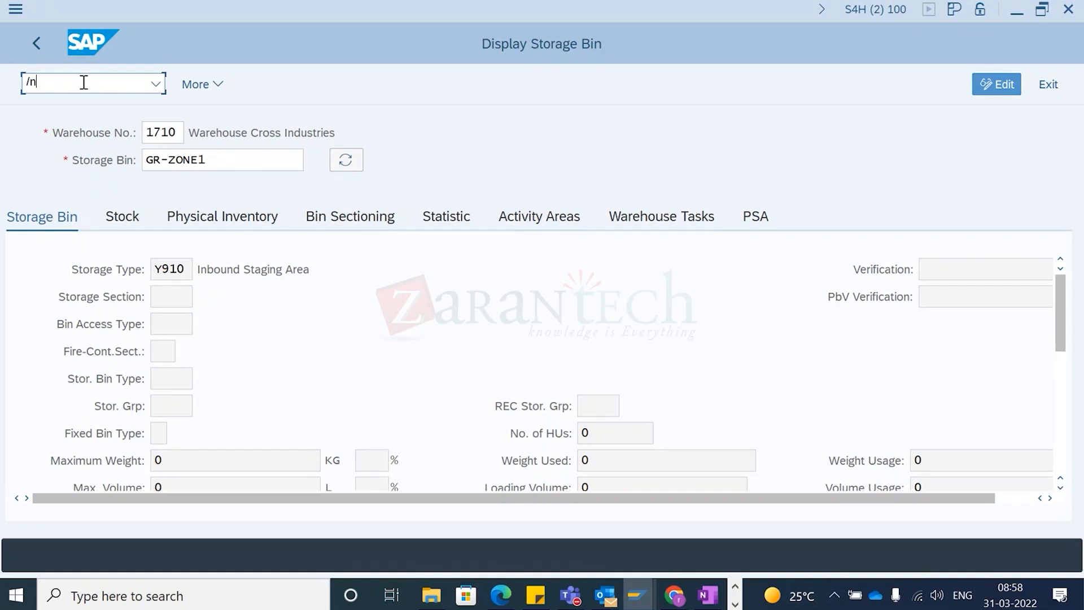
# Step: Open the Maintain Inbound Delivery transaction /scwm/prdi in the current SAP session in place of the storage bin display
pyautogui.write('cwm/prdi')
pyautogui.press('Return')
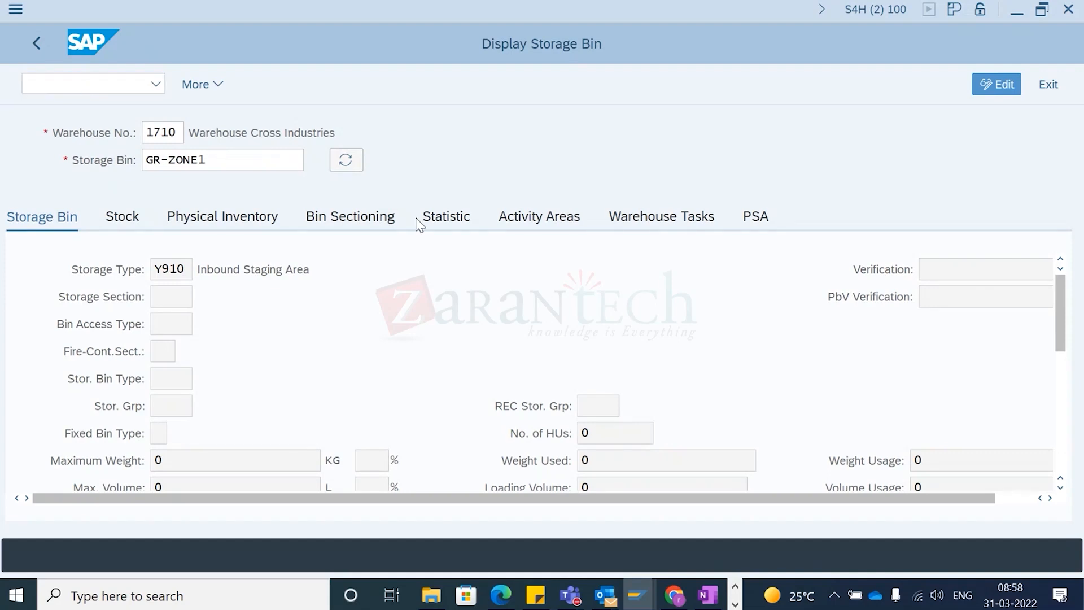
pyautogui.moveTo(704, 599)
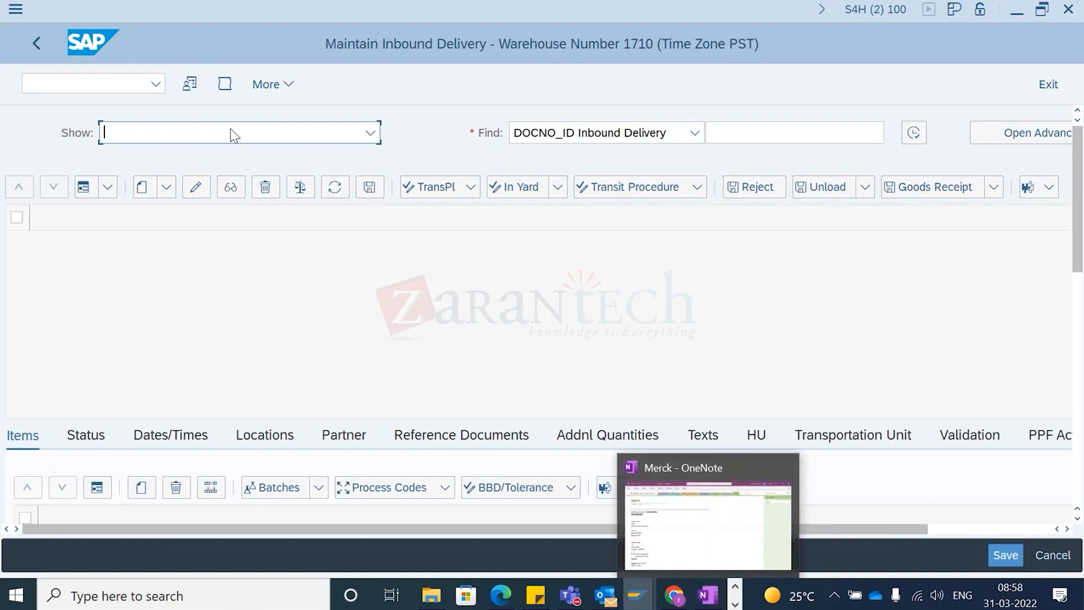
# Step: Open the Create Purchase Order transaction in a new session with /ome21n
pyautogui.click(77, 85)
pyautogui.write('/o/scwm/')
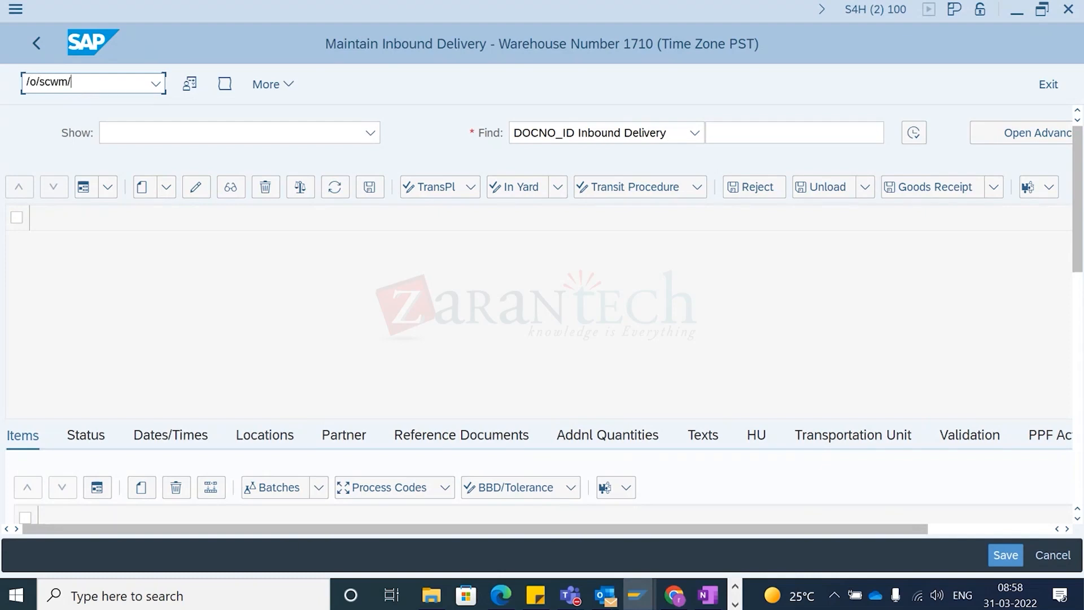
pyautogui.press('BackSpace')
pyautogui.press('BackSpace')
pyautogui.press('BackSpace')
pyautogui.write('21')
pyautogui.press('Return')
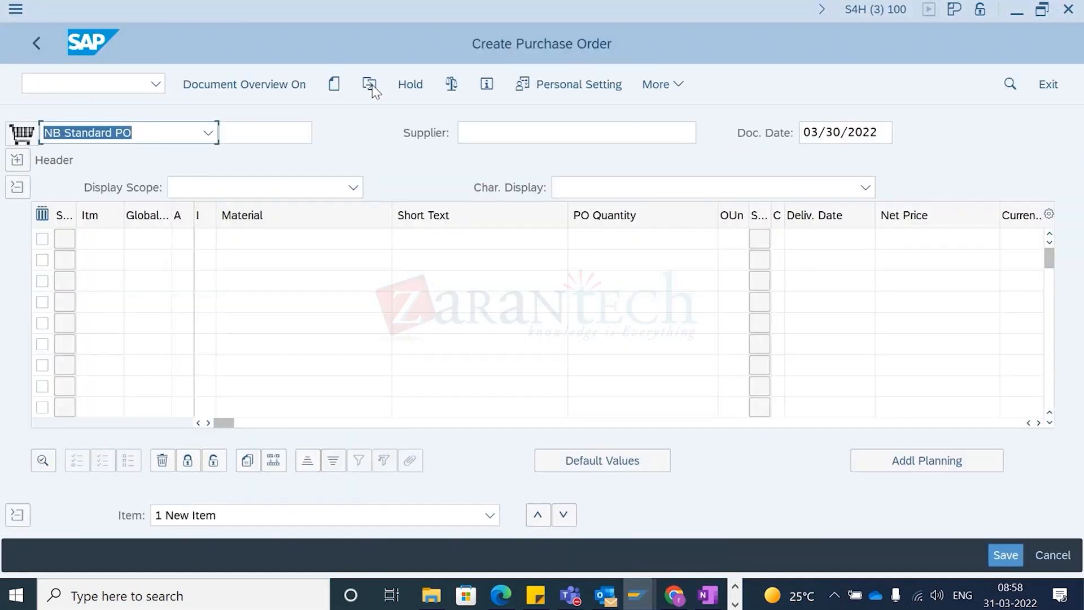
# Step: Display an existing purchase order as the other document, choosing the first number in the Pur. Order input history
pyautogui.click(370, 85)
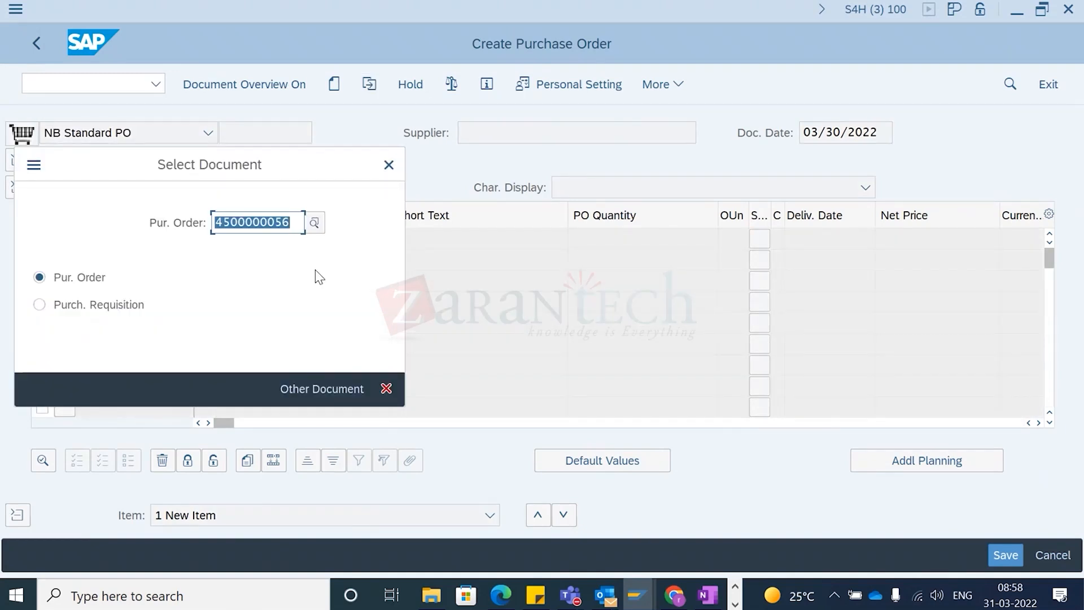
pyautogui.press('BackSpace')
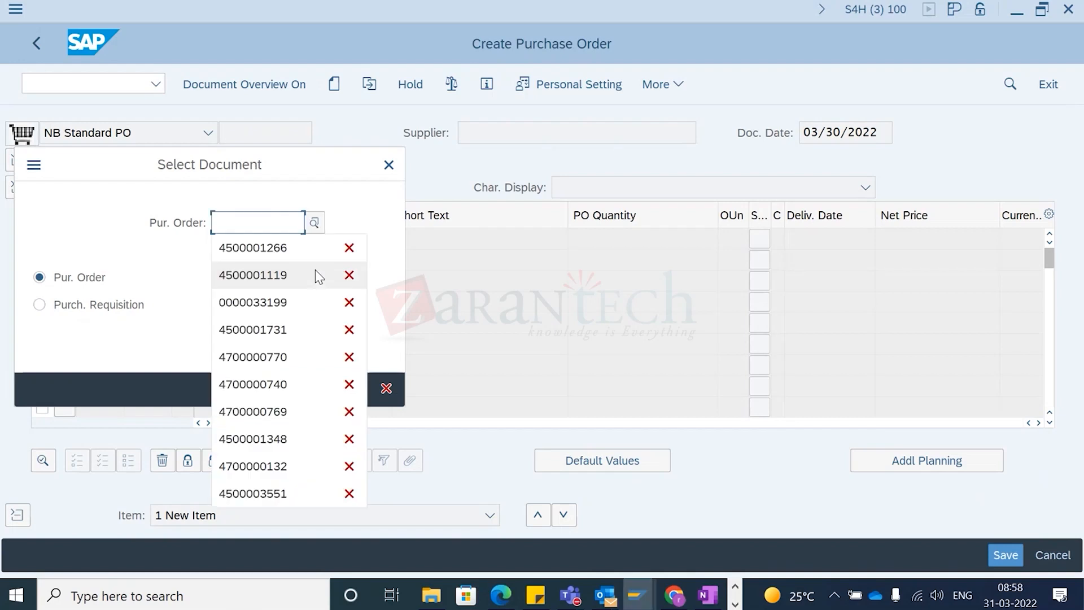
pyautogui.click(280, 252)
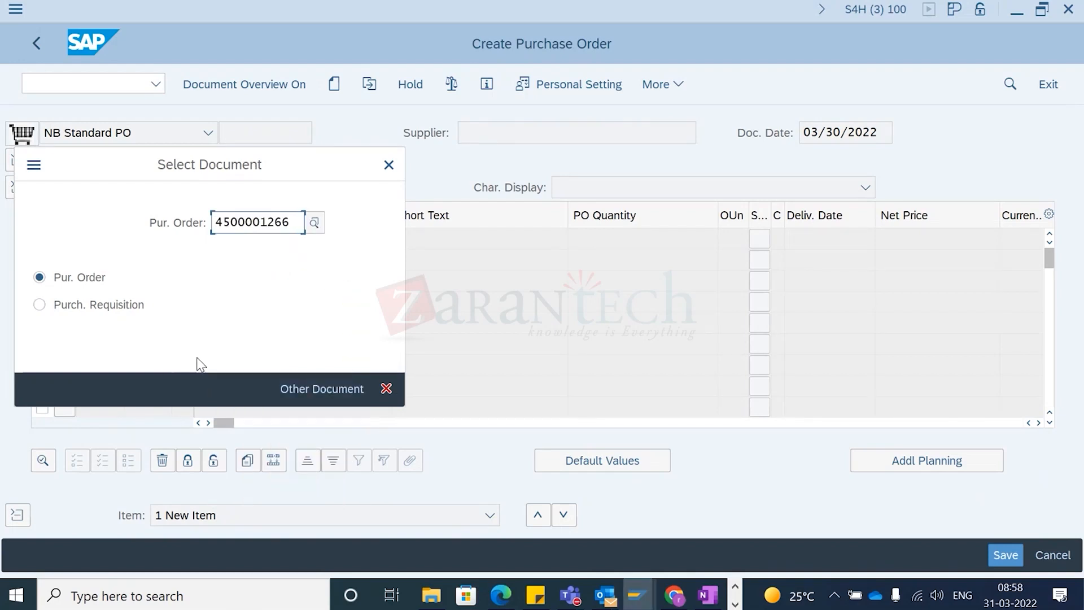
pyautogui.press('Return')
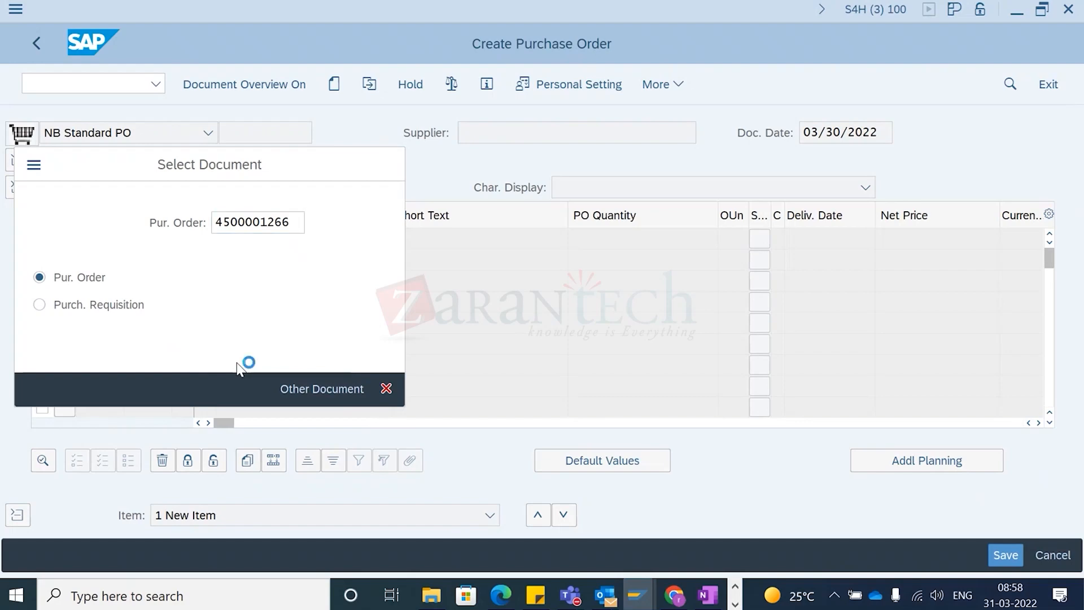
# Step: Switch to OneNote and copy the PO number noted on the ECC steps page of the EWM Technicals section
pyautogui.click(709, 597)
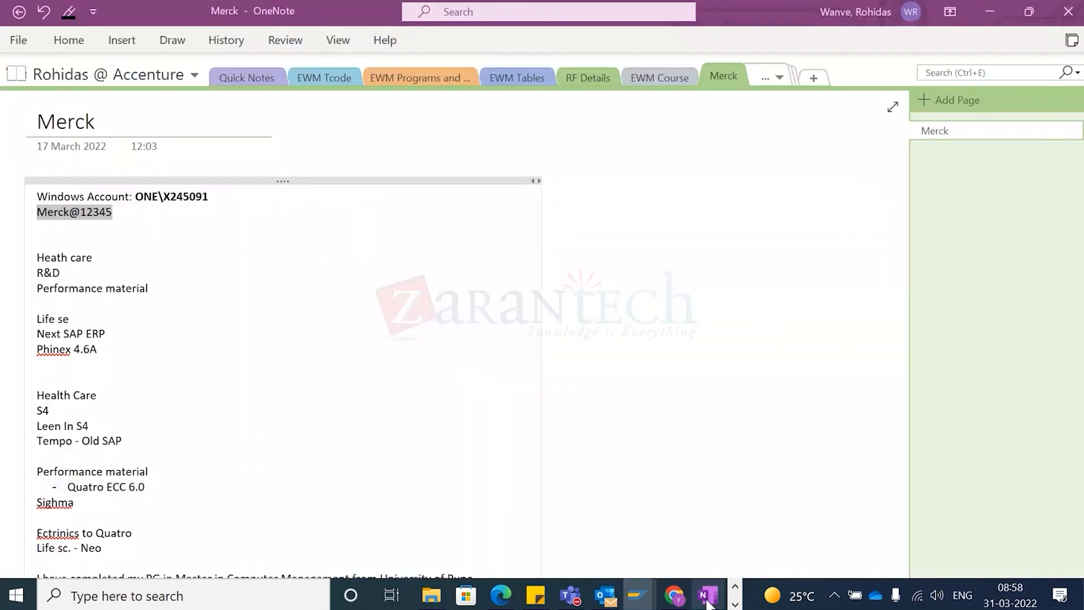
pyautogui.scroll(-3, 97, 387)
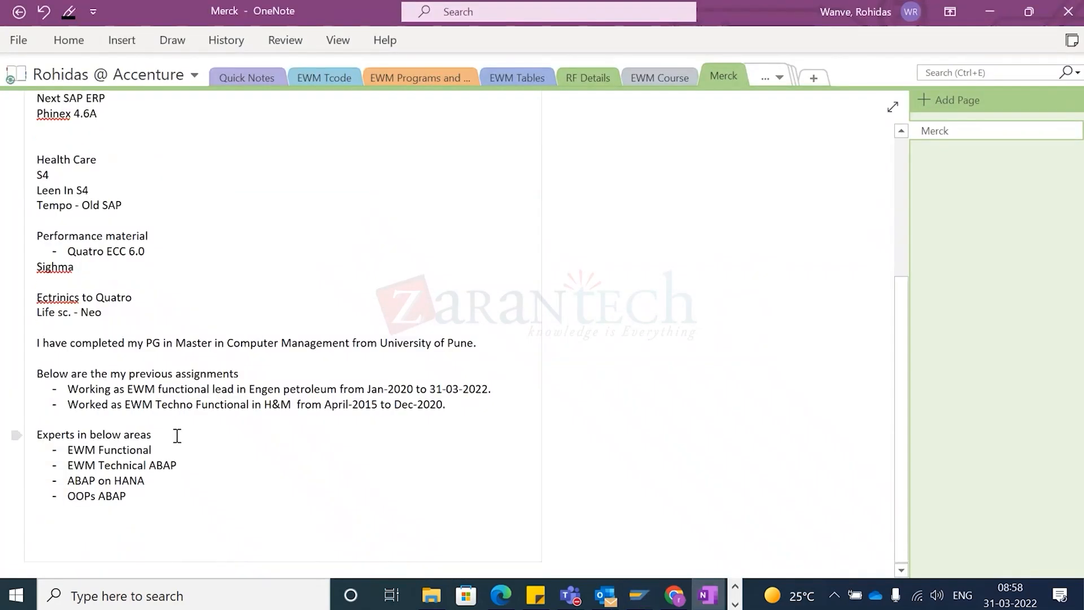
pyautogui.scroll(3, 737, 198)
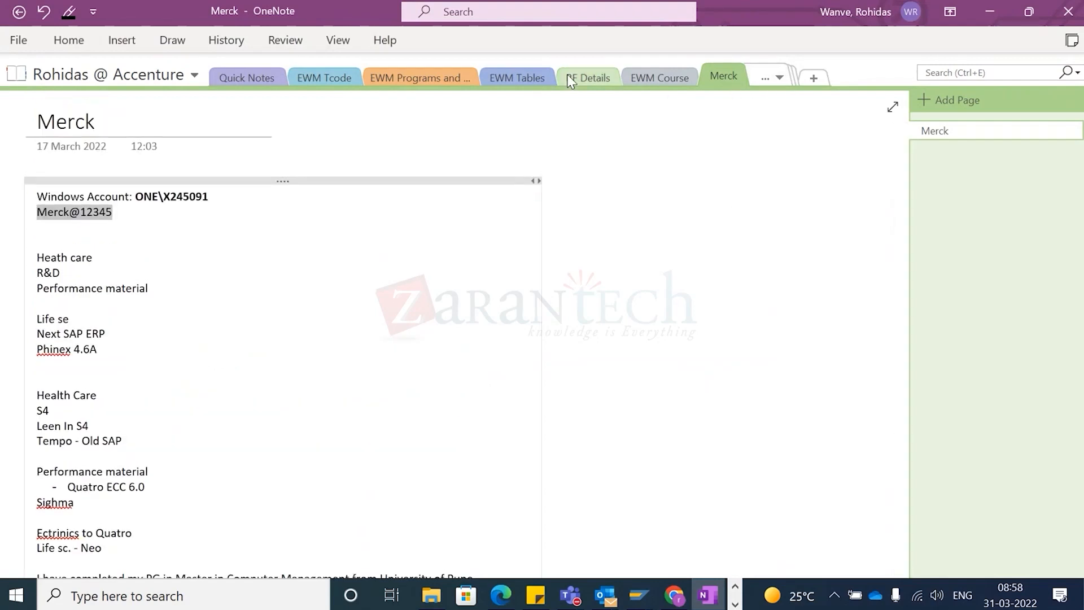
pyautogui.click(774, 78)
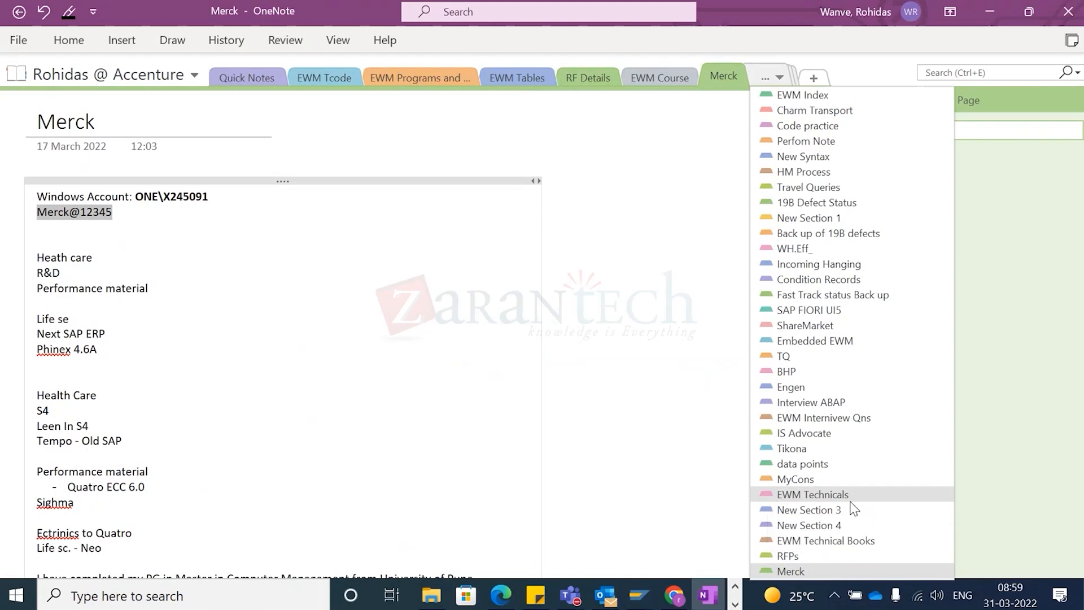
pyautogui.click(818, 493)
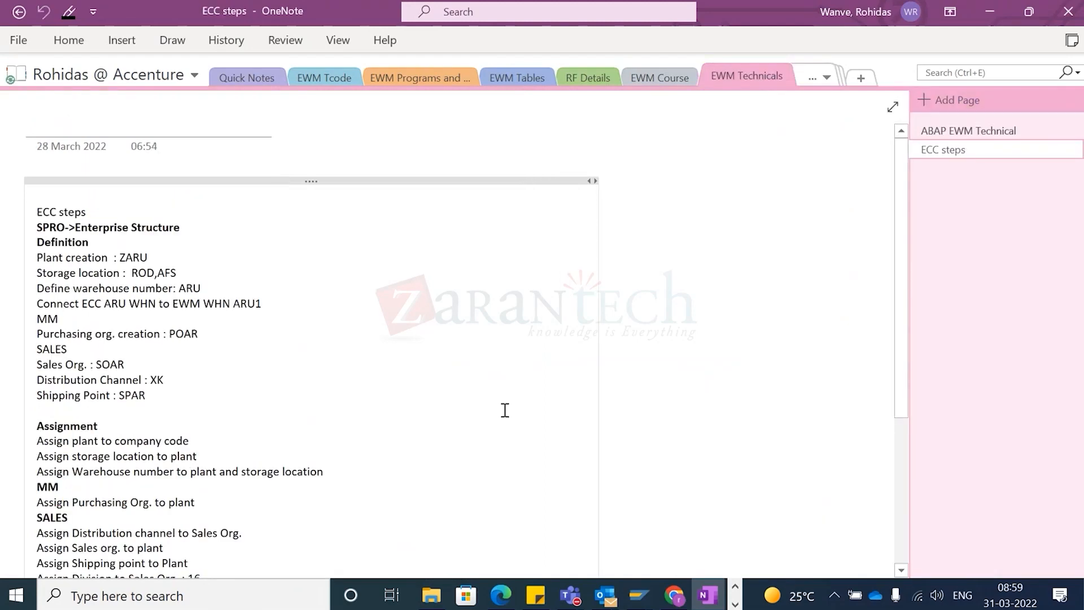
pyautogui.scroll(-5, 346, 447)
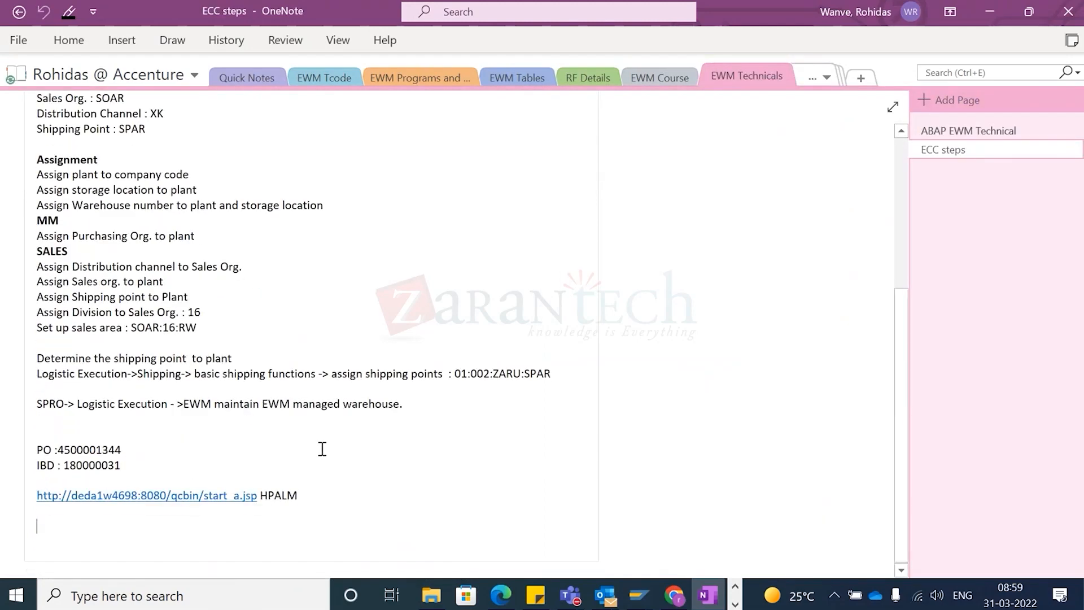
pyautogui.doubleClick(170, 452)
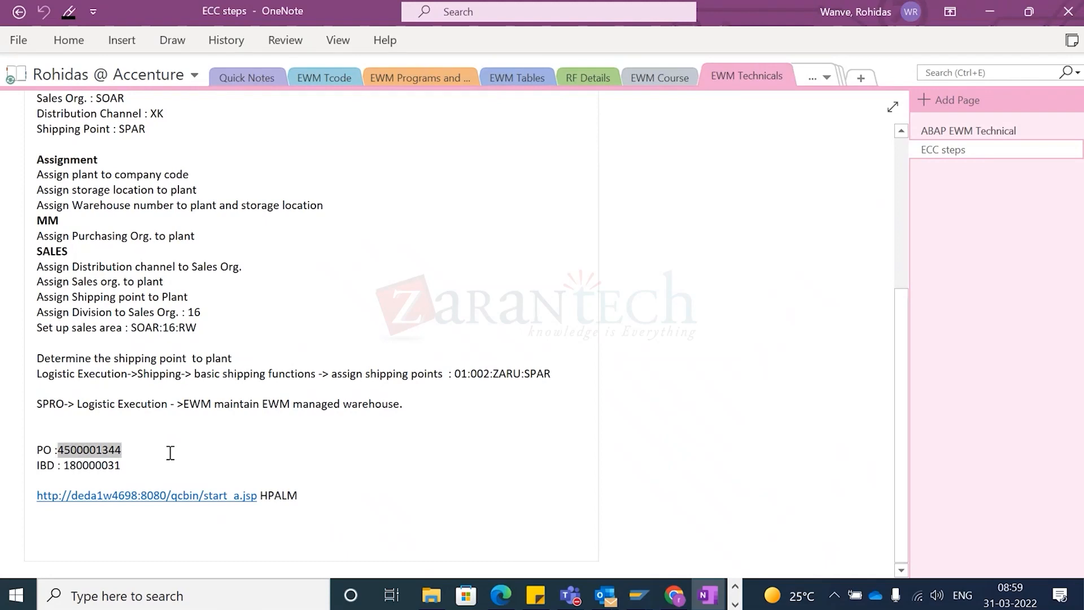
# Step: Return to SAP and restart Create Purchase Order in the same session with /nme21n
pyautogui.hotkey('alt', 'Tab')
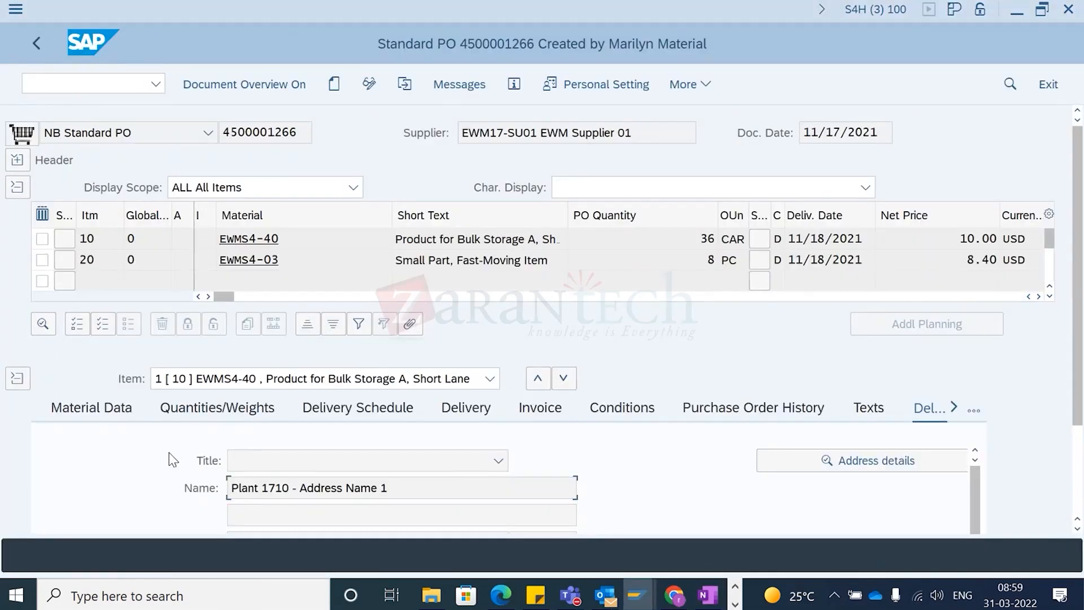
pyautogui.doubleClick(289, 133)
pyautogui.hotkey('ctrl', 'c')
pyautogui.click(156, 84)
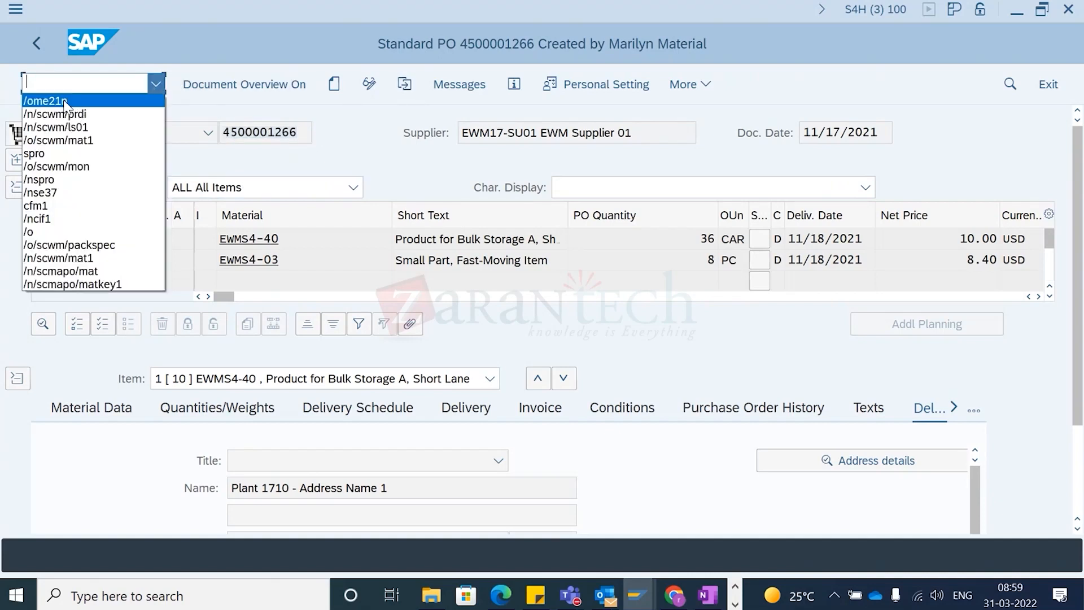
pyautogui.click(68, 101)
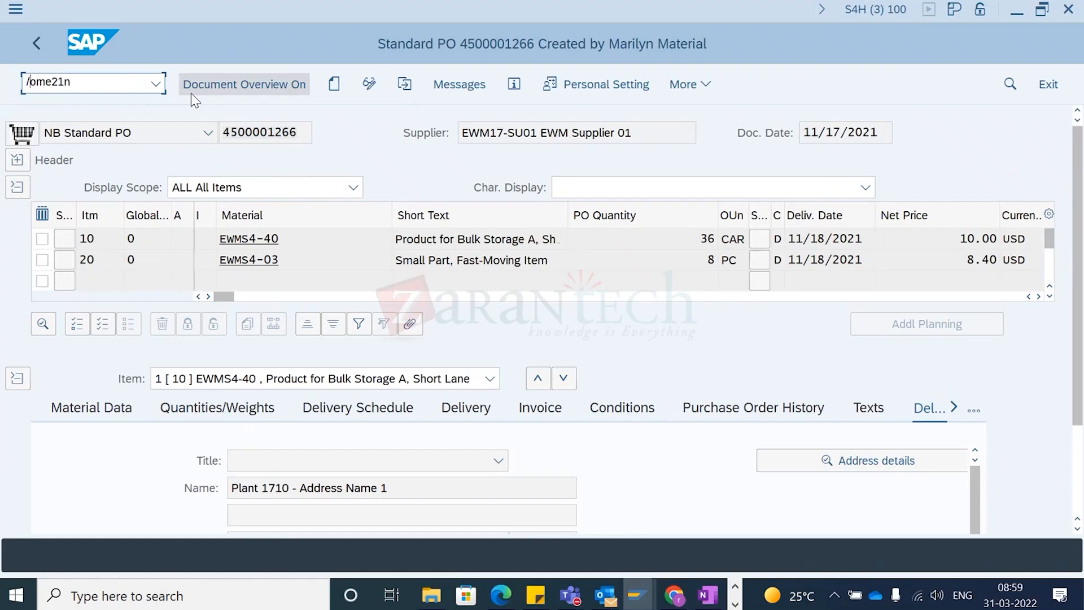
pyautogui.press('Delete')
pyautogui.write('n')
pyautogui.press('Return')
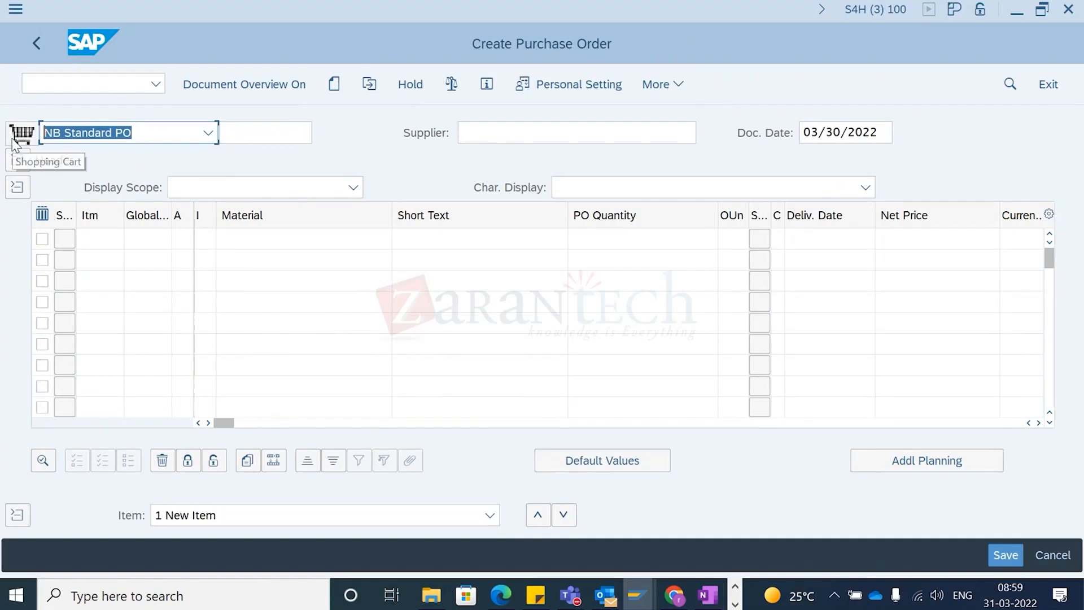
# Step: Enter the PO number from the OneNote notes as the first item's Purchasing Doc. reference and load its data into the new order
pyautogui.click(206, 84)
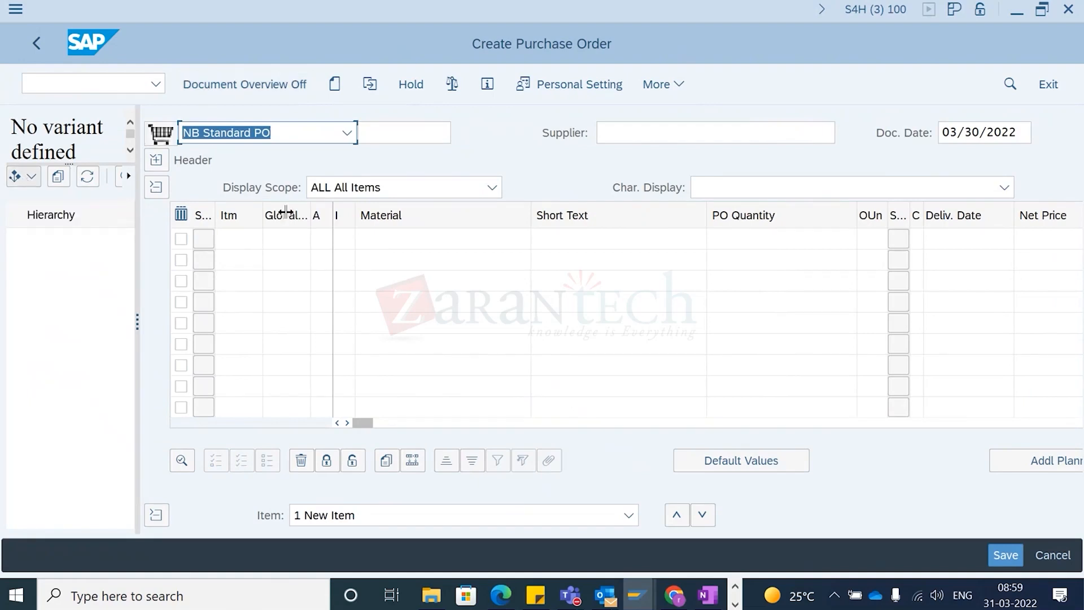
pyautogui.moveTo(362, 425); pyautogui.dragTo(830, 448)
pyautogui.click(801, 240)
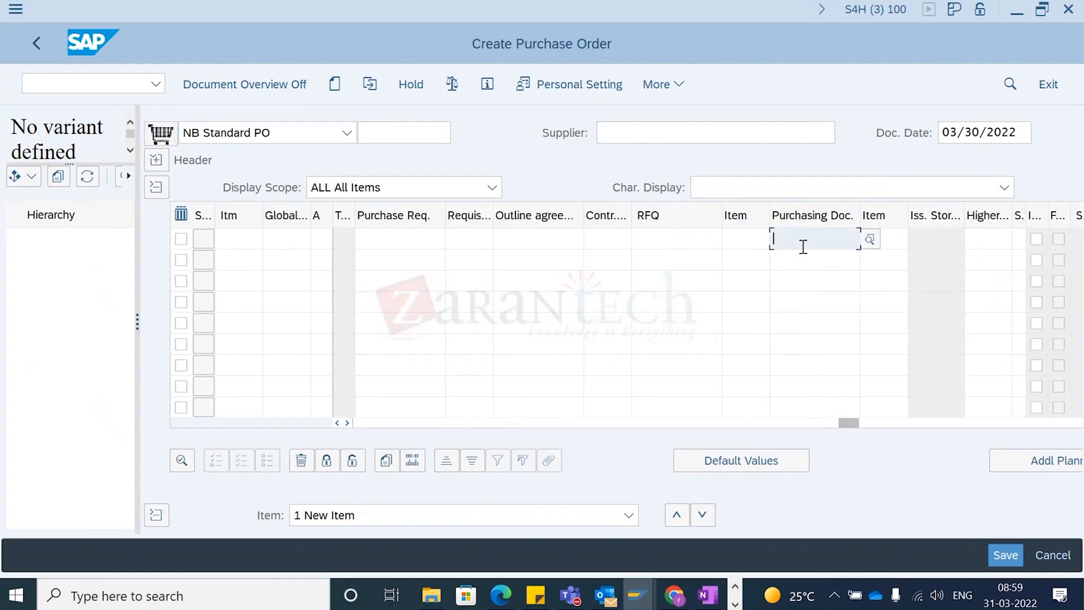
pyautogui.hotkey('ctrl', 'v')
pyautogui.hotkey('alt', 'Tab')
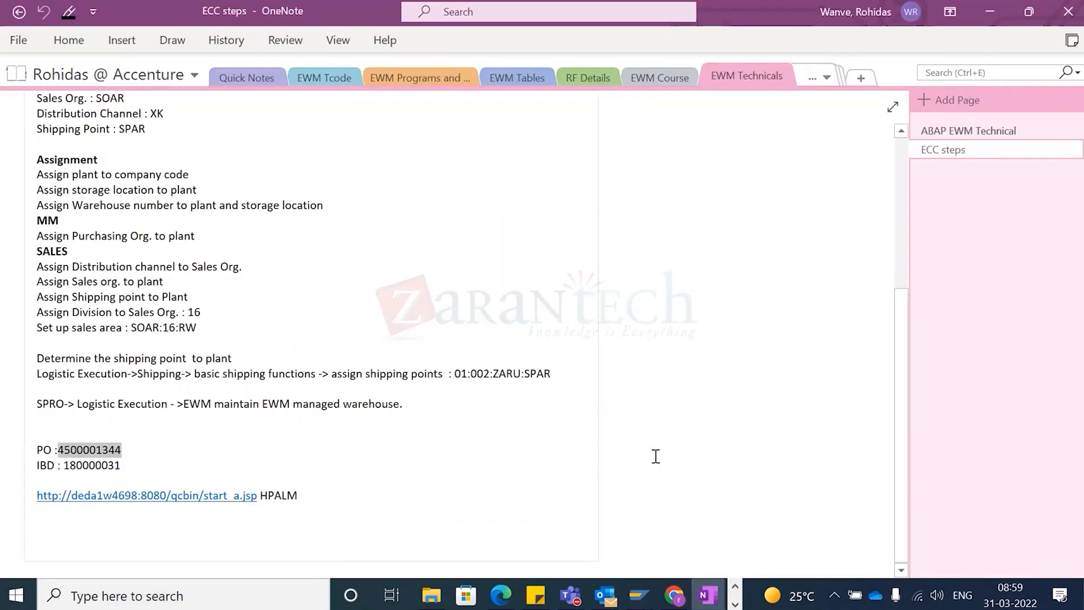
pyautogui.hotkey('alt', 'Tab')
pyautogui.hotkey('ctrl', 'v')
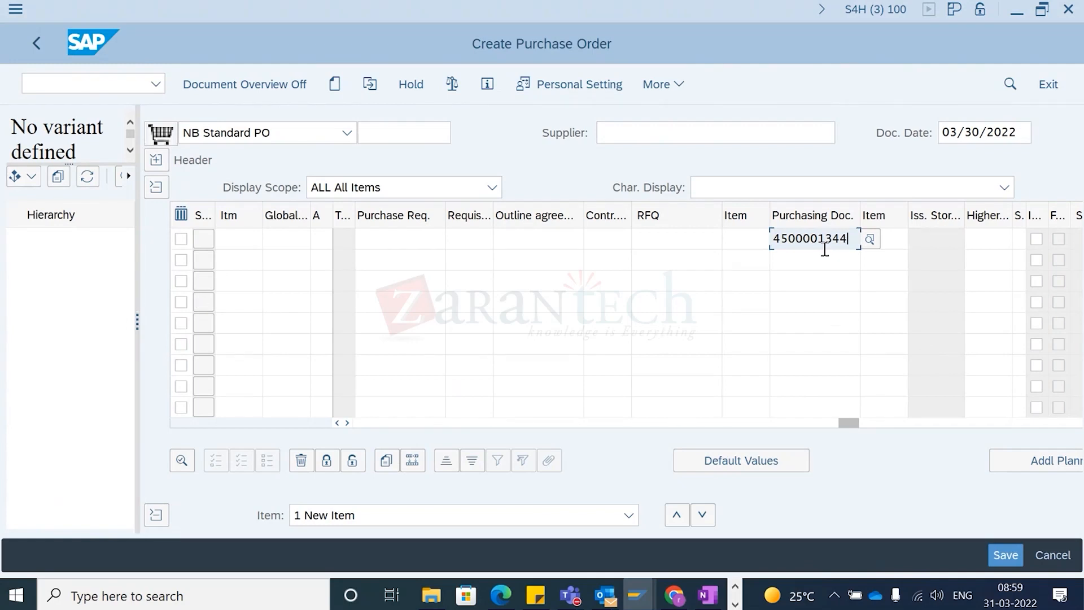
pyautogui.press('Return')
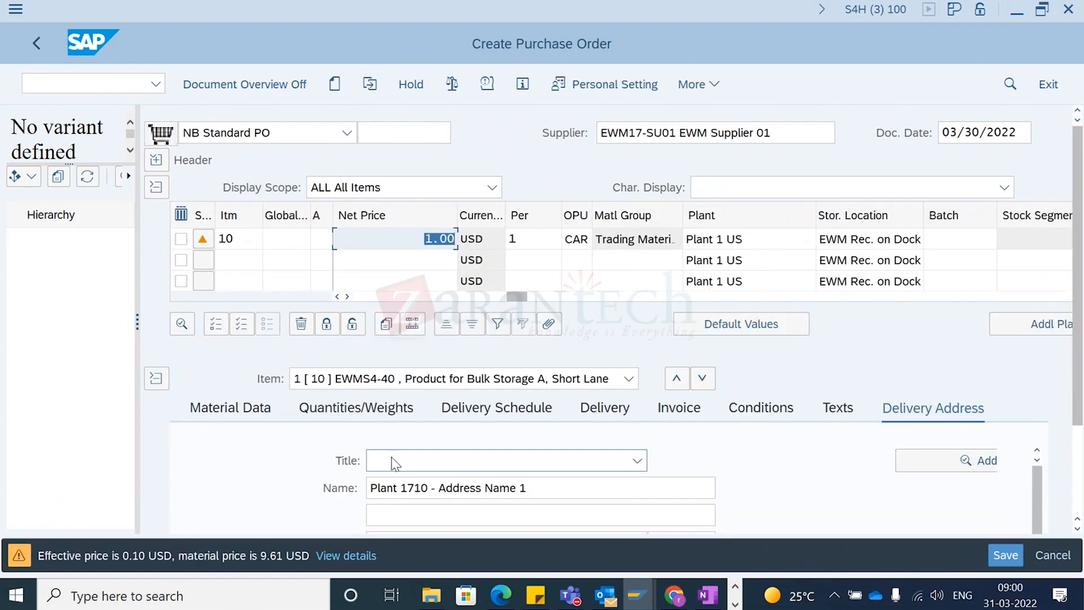
# Step: Turn off the document overview and review the organizational data in the purchase order header
pyautogui.click(245, 83)
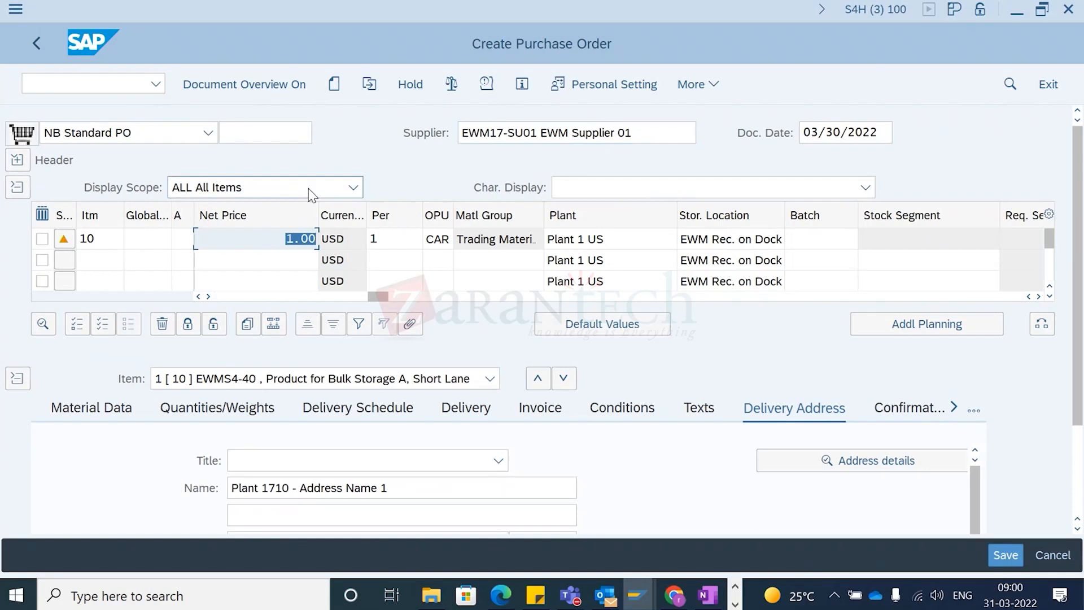
pyautogui.click(15, 161)
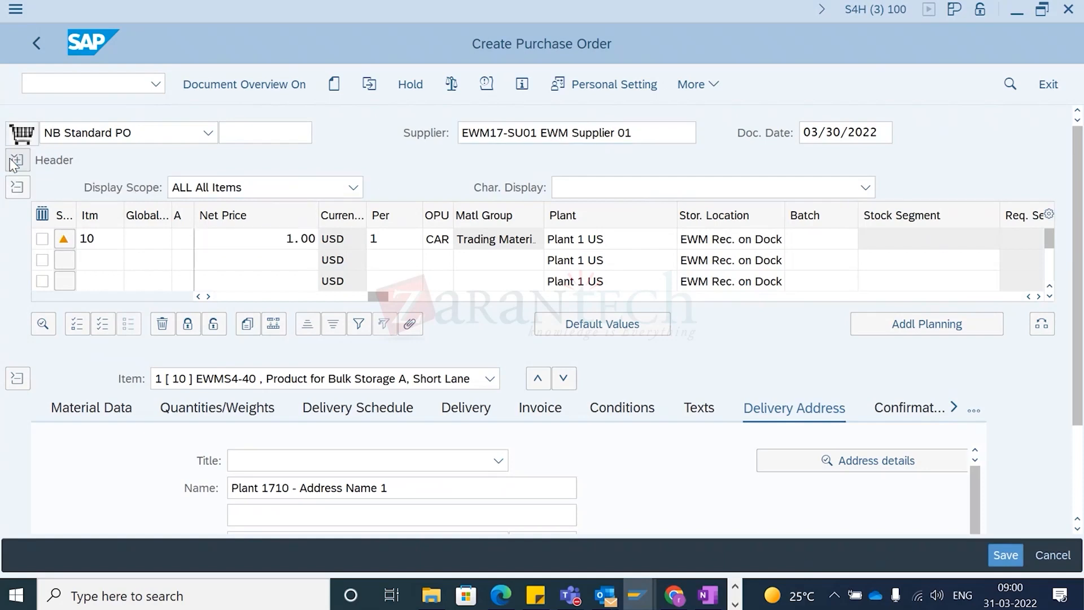
pyautogui.click(117, 165)
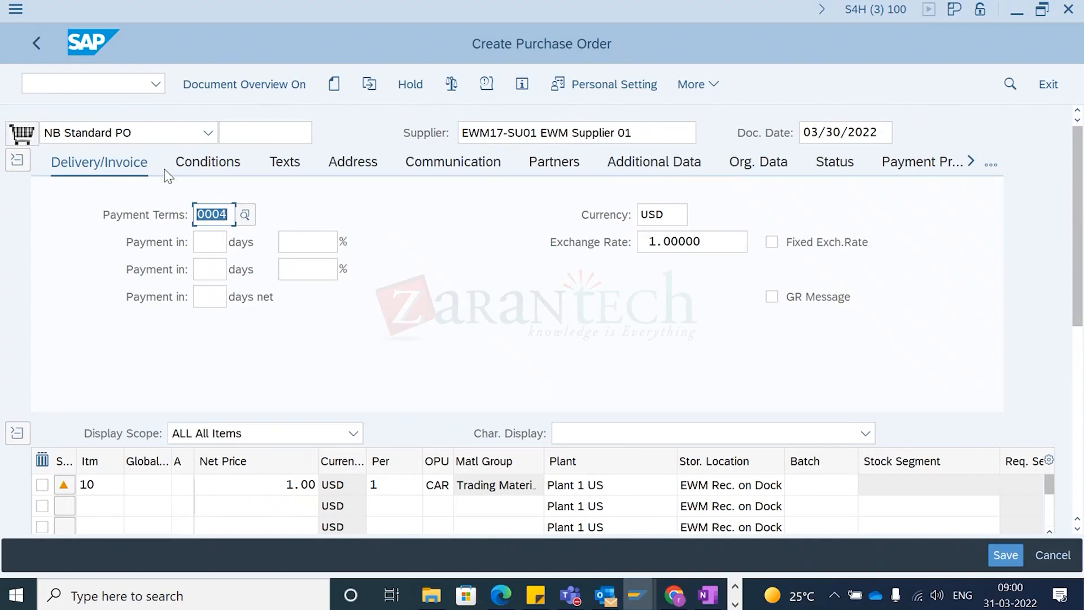
pyautogui.click(738, 167)
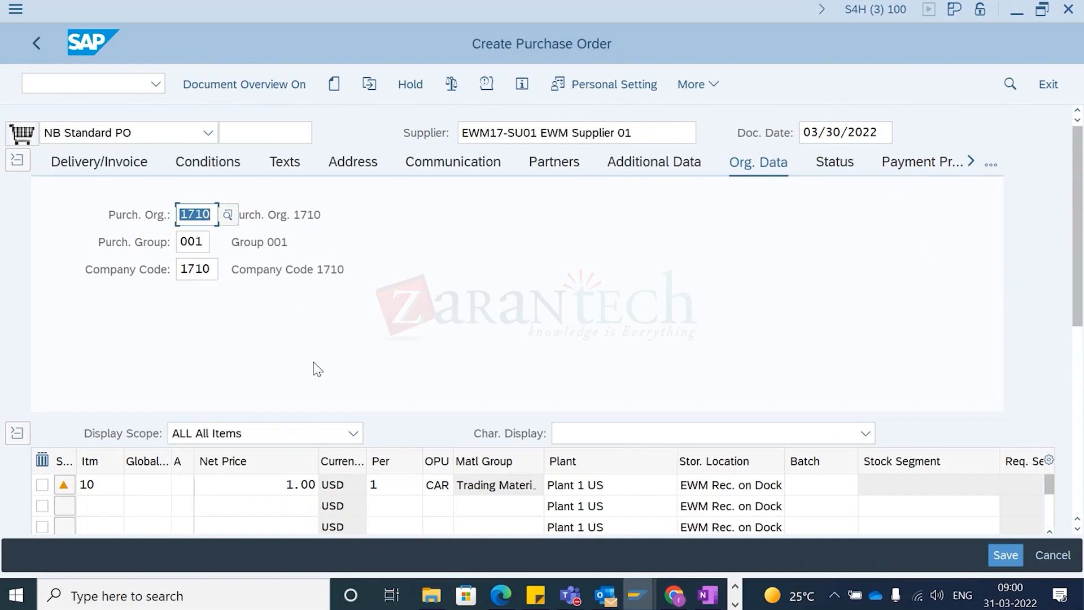
pyautogui.click(18, 160)
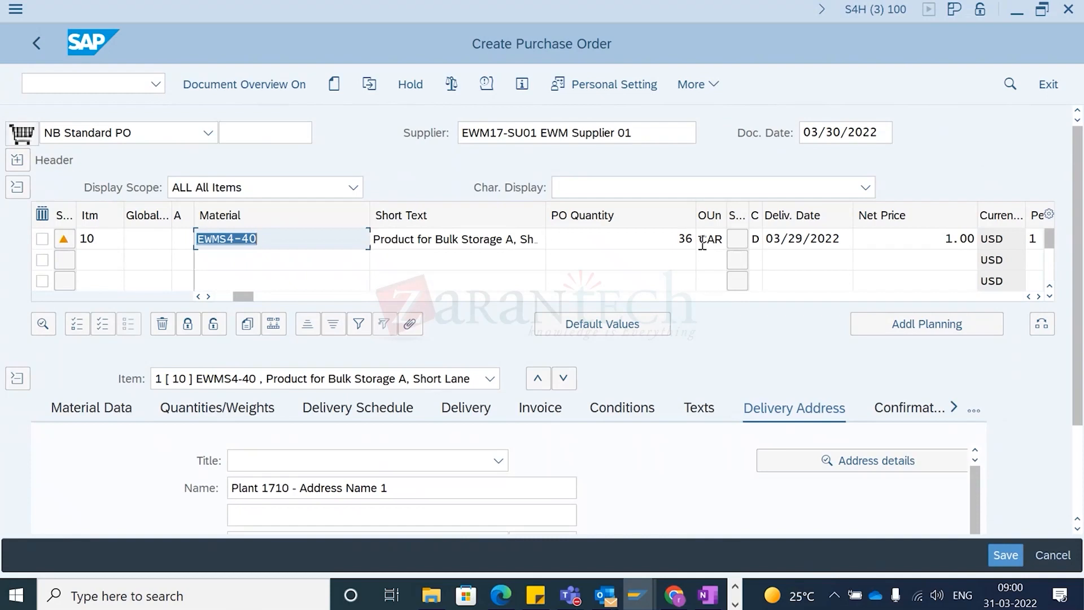
# Step: Look over the PO quantity, plant and storage location of item 10
pyautogui.click(676, 240)
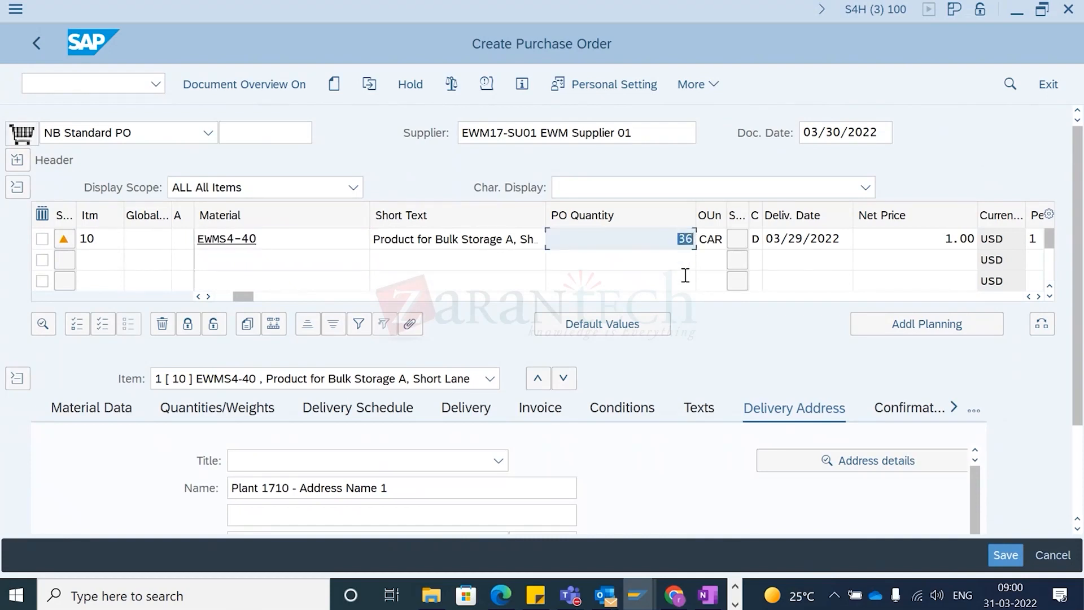
pyautogui.click(619, 245)
pyautogui.moveTo(230, 299); pyautogui.dragTo(390, 393)
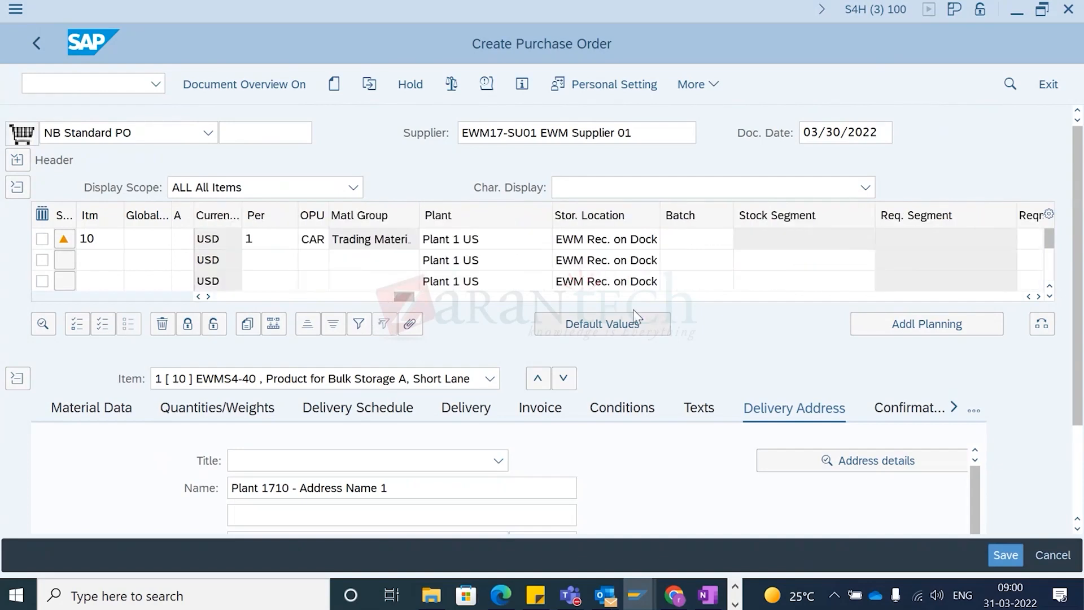
pyautogui.click(592, 241)
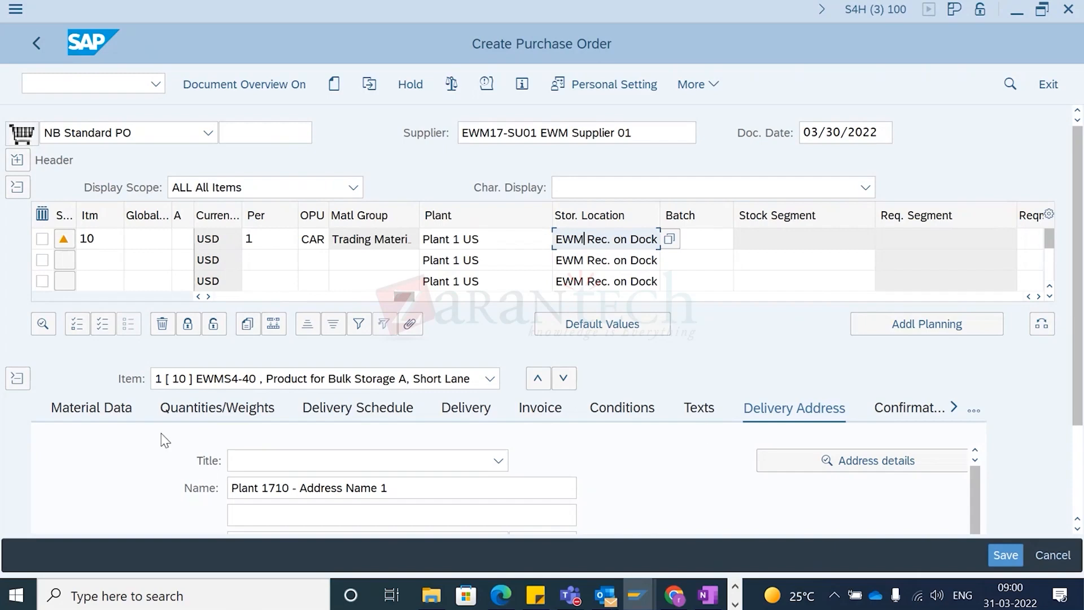
# Step: Check the confirmation control on item 10's Confirmations details and save the purchase order
pyautogui.click(906, 409)
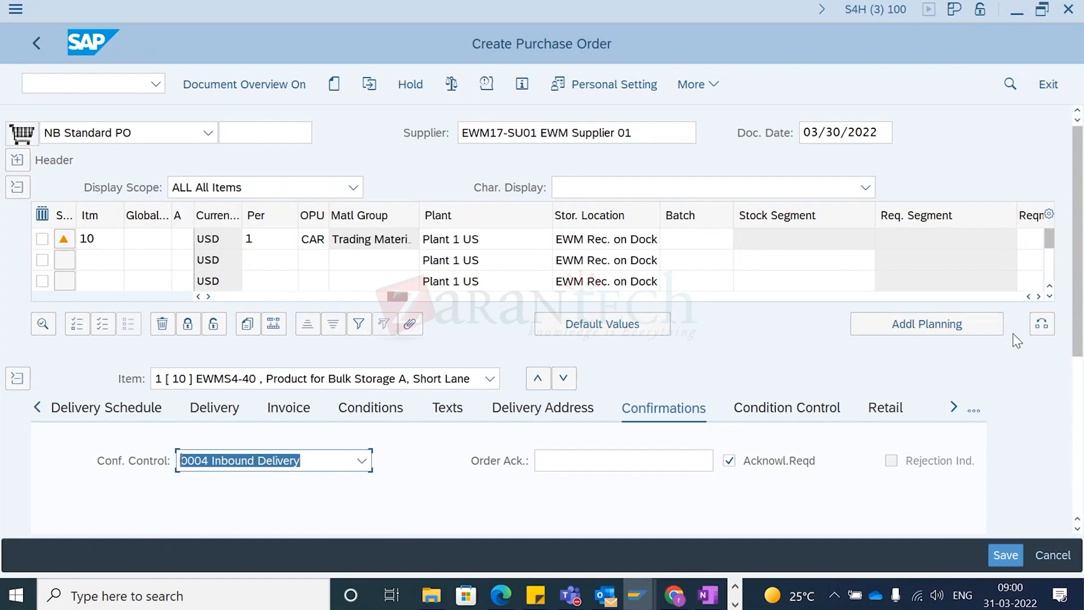
pyautogui.scroll(-3, 1013, 334)
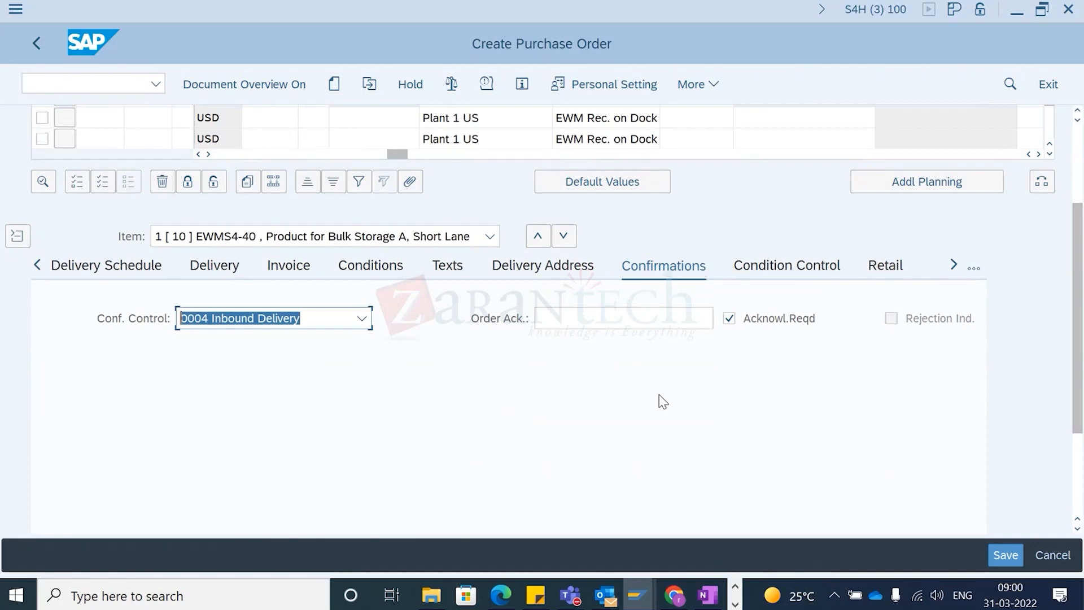
pyautogui.click(1012, 556)
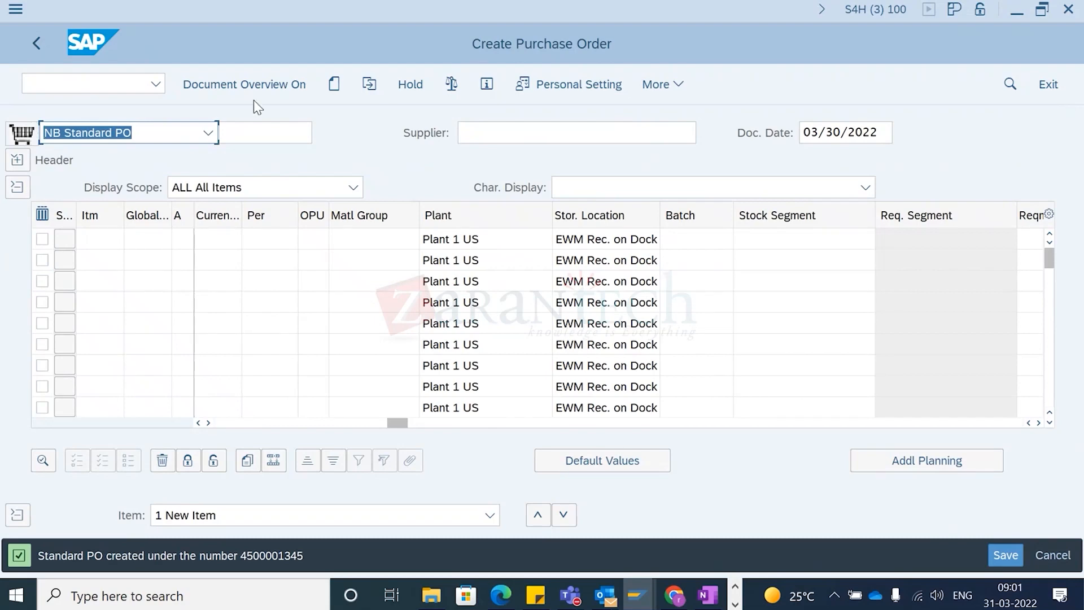
# Step: Display the purchase order just saved and select its order number in the header
pyautogui.click(368, 84)
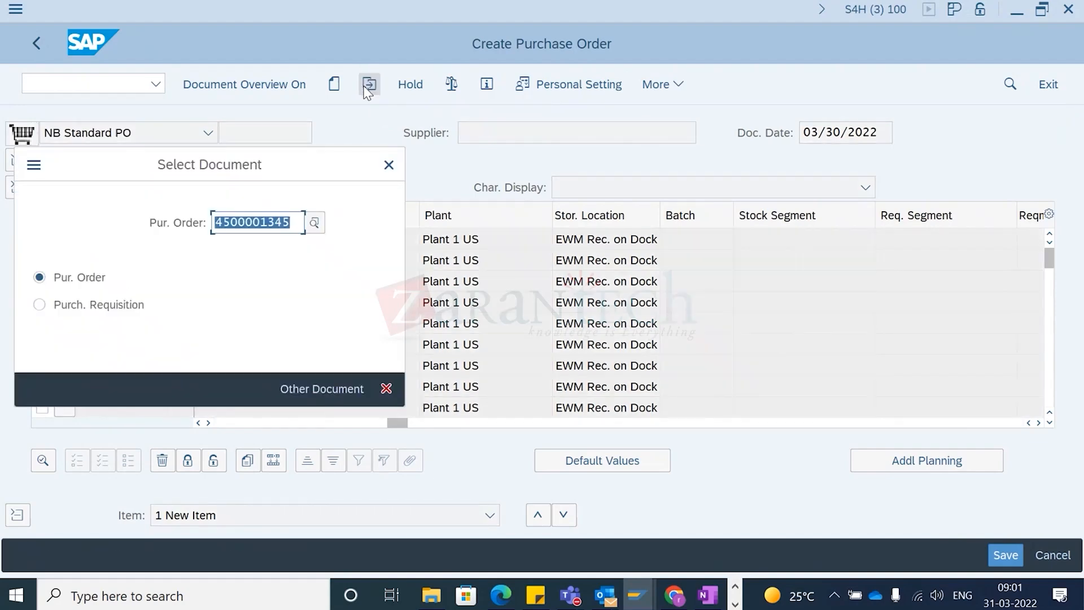
pyautogui.press('Return')
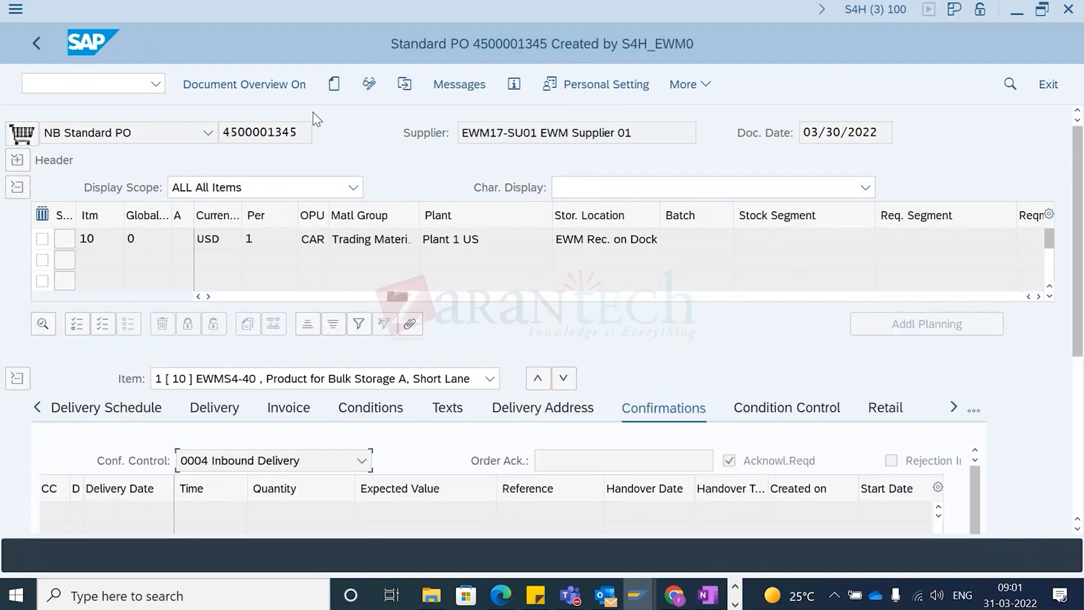
pyautogui.click(302, 132)
pyautogui.moveTo(302, 132); pyautogui.dragTo(214, 131)
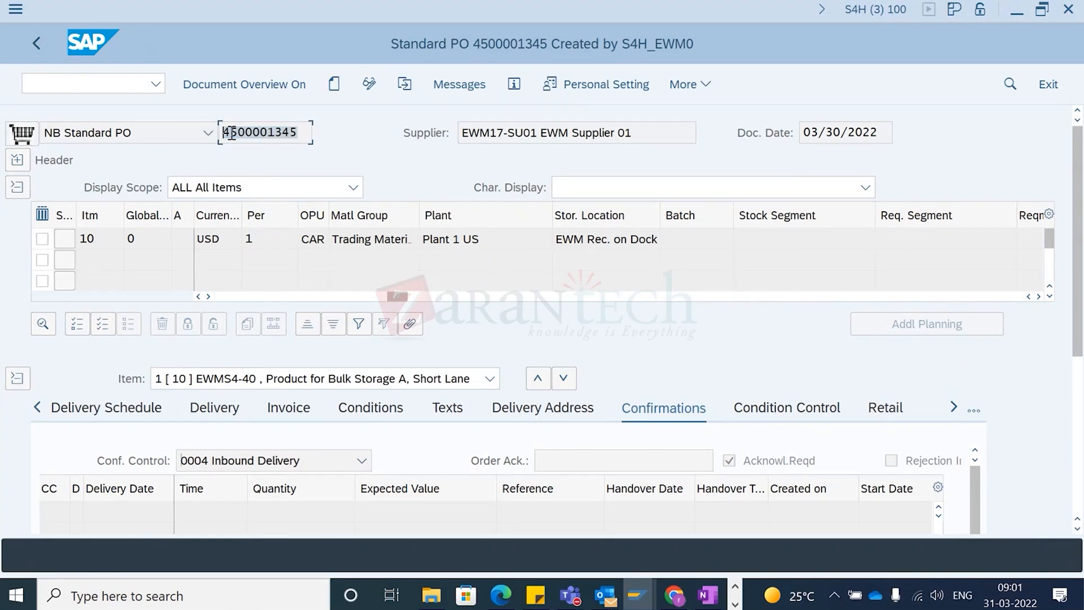
# Step: Start the Create Inbound Delivery transaction and load the new purchase order's data into the delivery
pyautogui.click(136, 80)
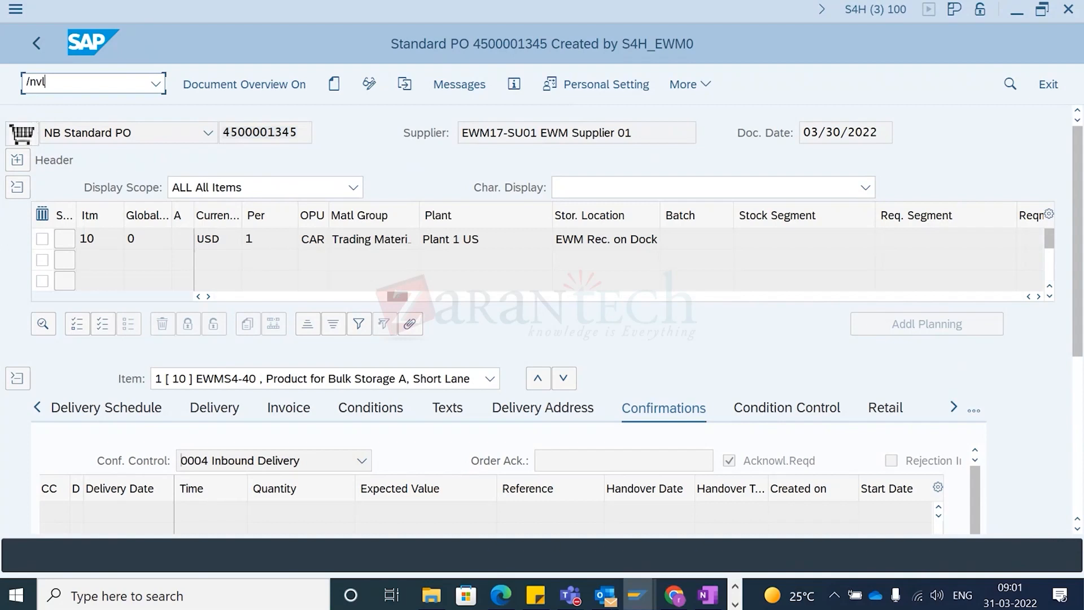
pyautogui.write('1n')
pyautogui.press('Return')
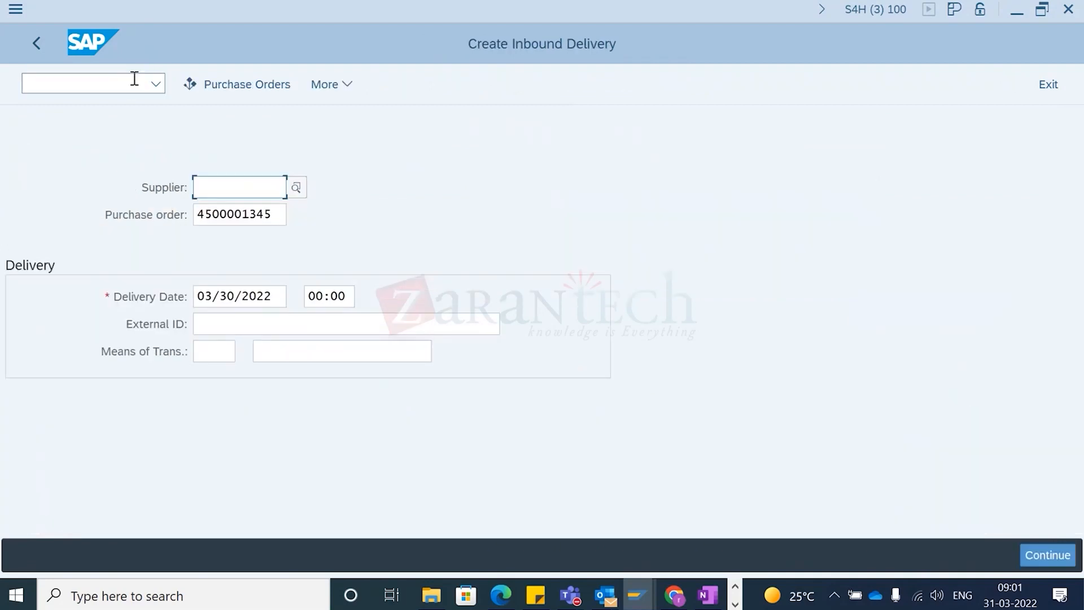
pyautogui.click(207, 214)
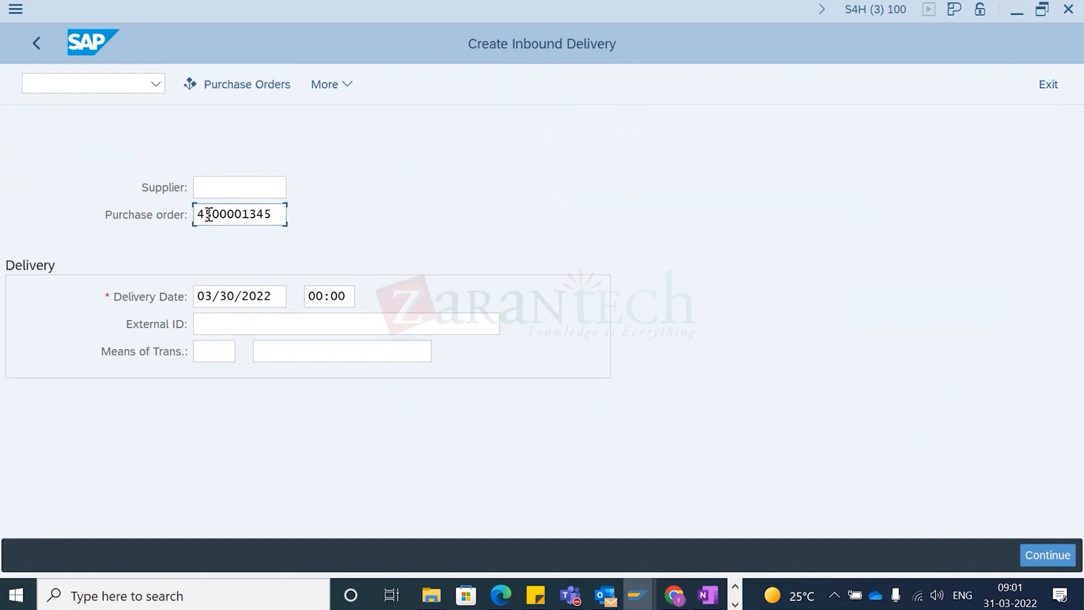
pyautogui.press('Return')
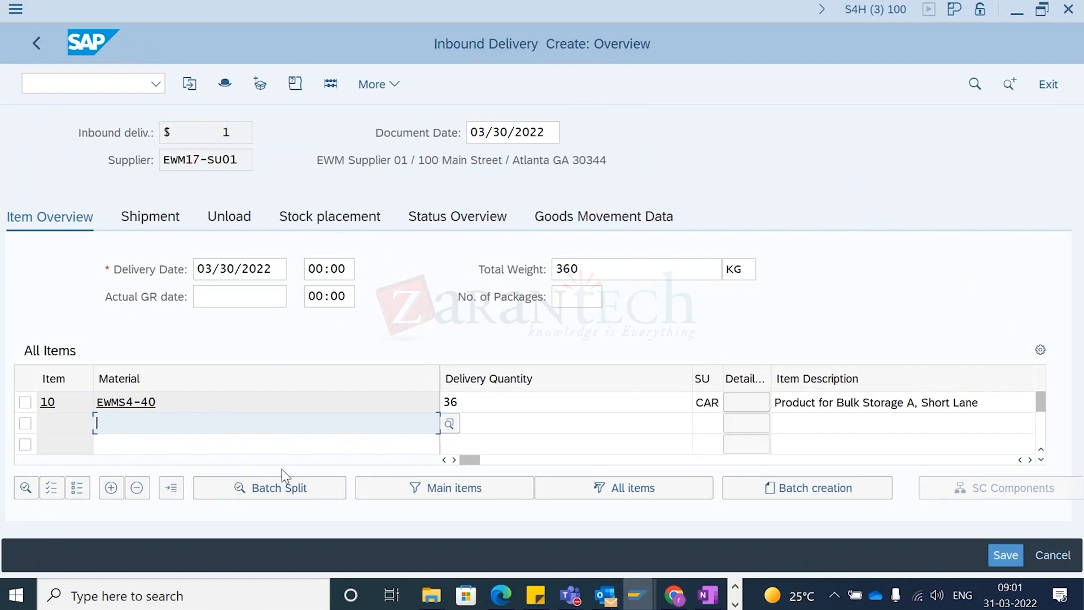
# Step: Check the plant, storage location and delivery quantity of item 10 in the new inbound delivery
pyautogui.moveTo(472, 463); pyautogui.dragTo(832, 472)
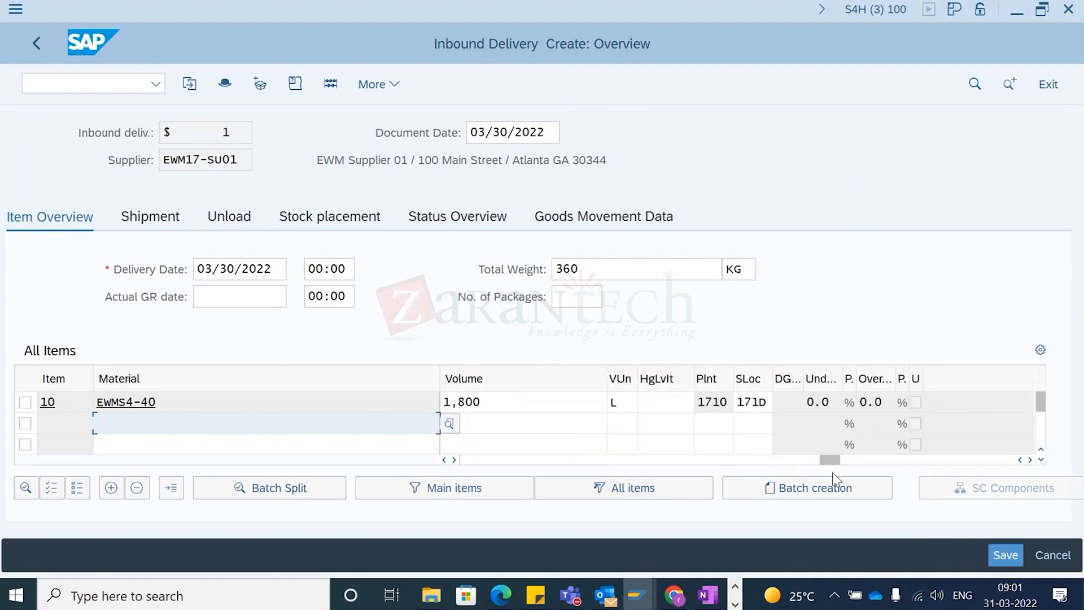
pyautogui.click(743, 405)
pyautogui.click(713, 402)
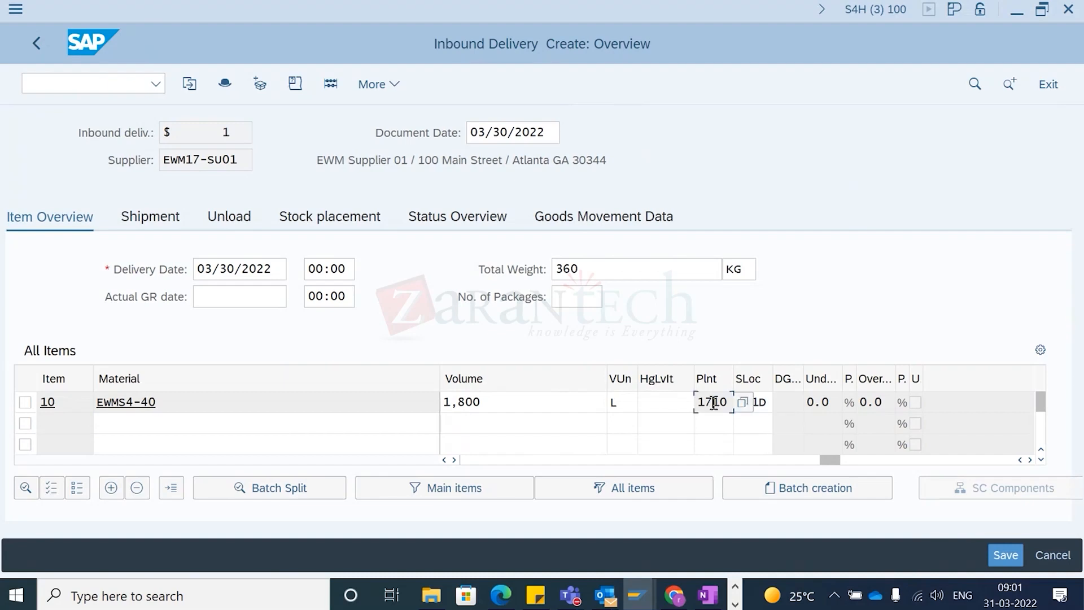
pyautogui.moveTo(826, 462); pyautogui.dragTo(414, 484)
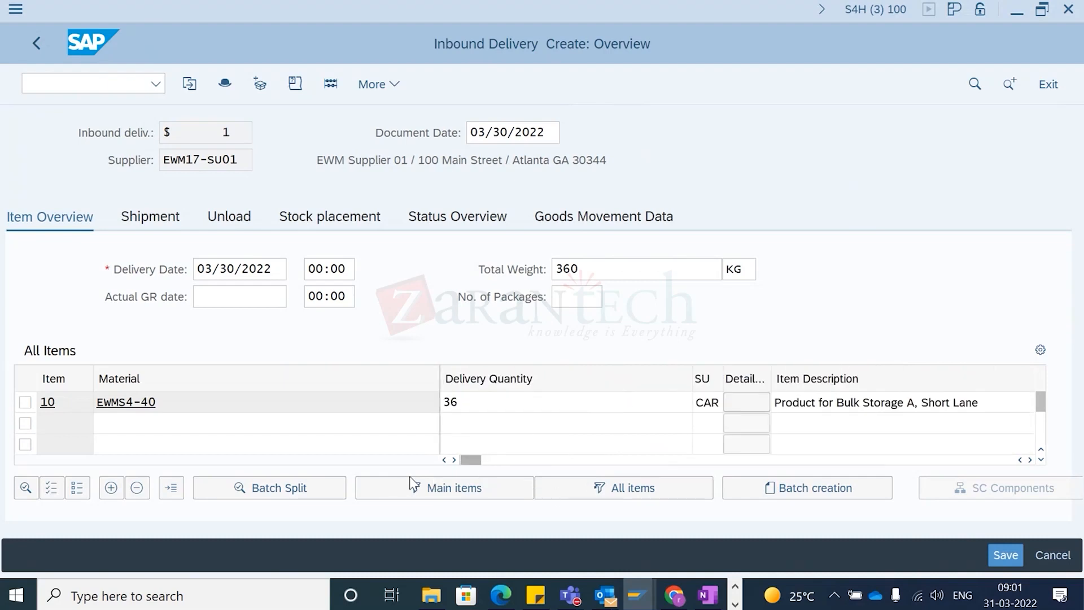
pyautogui.doubleClick(448, 402)
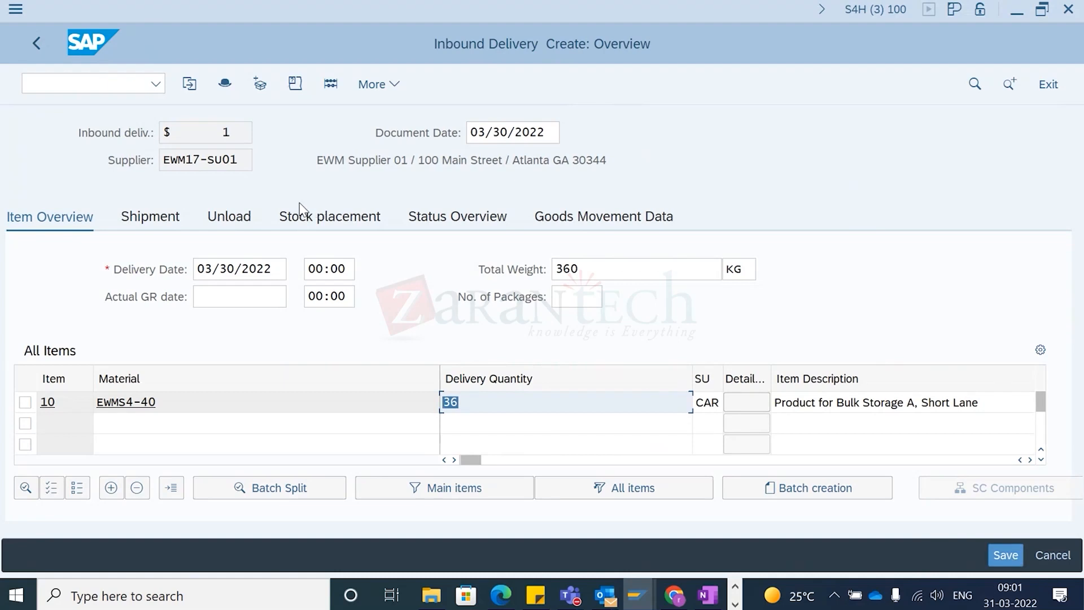
# Step: Open MMBE in a new session and run the stock overview for material EWMS4-40, plant 1710 and storage location 001D
pyautogui.click(67, 82)
pyautogui.write('/o')
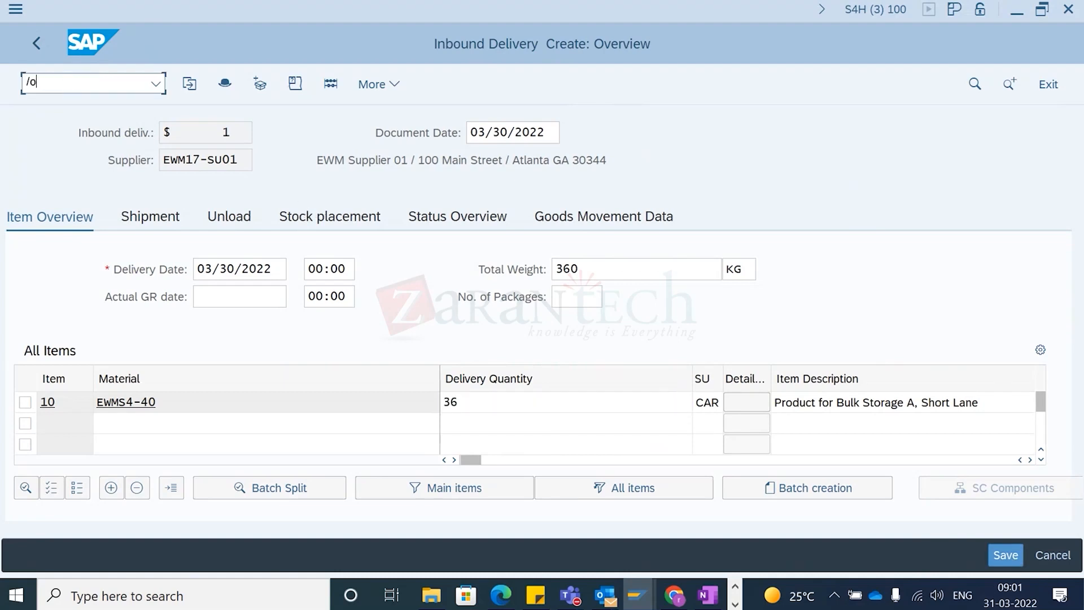
pyautogui.write('mmbe')
pyautogui.press('Return')
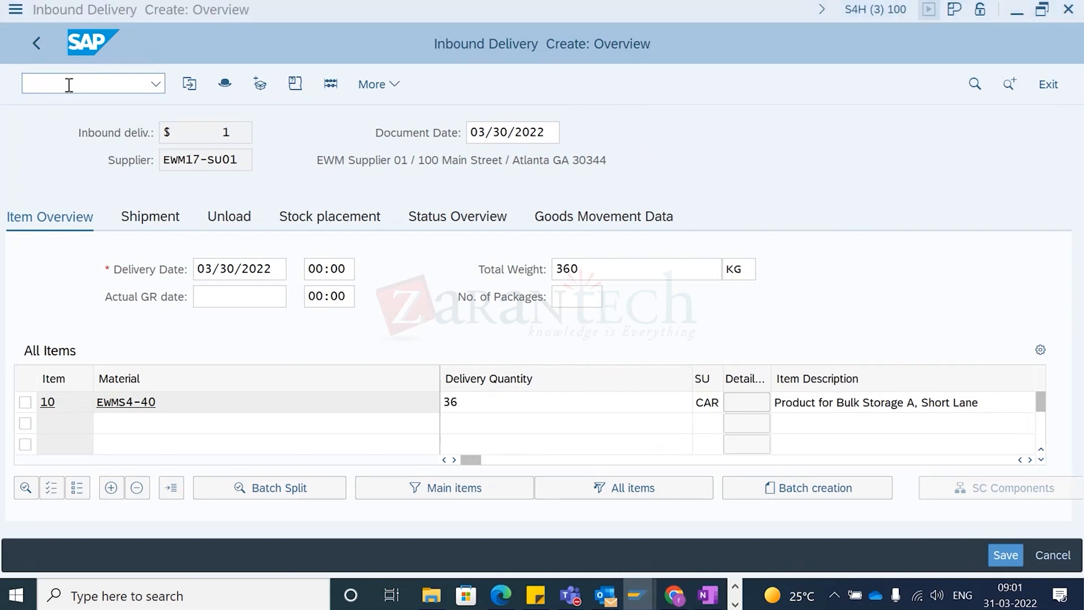
pyautogui.click(334, 217)
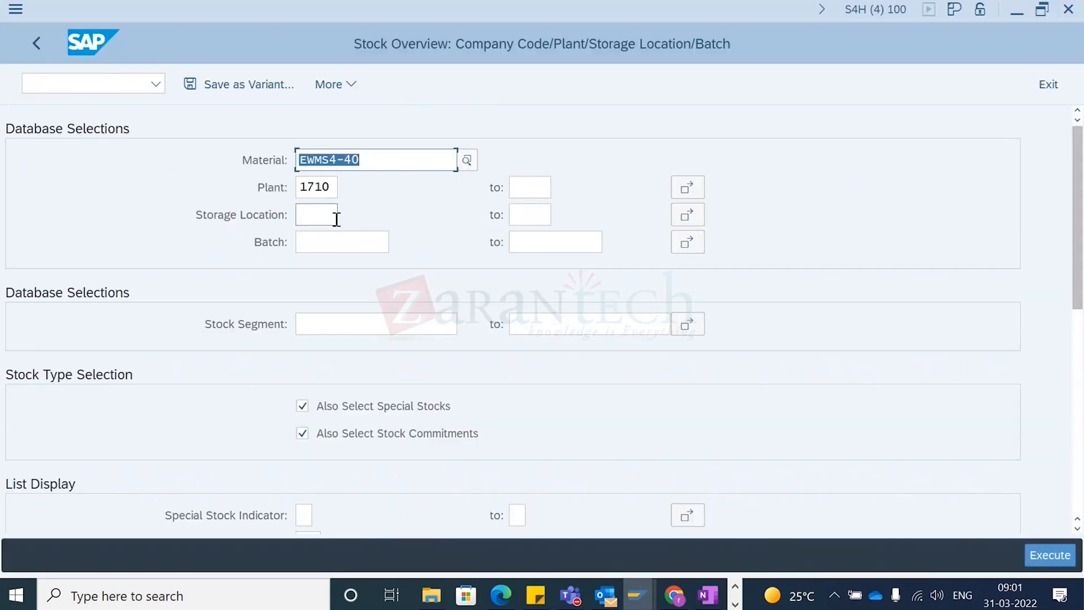
pyautogui.click(319, 238)
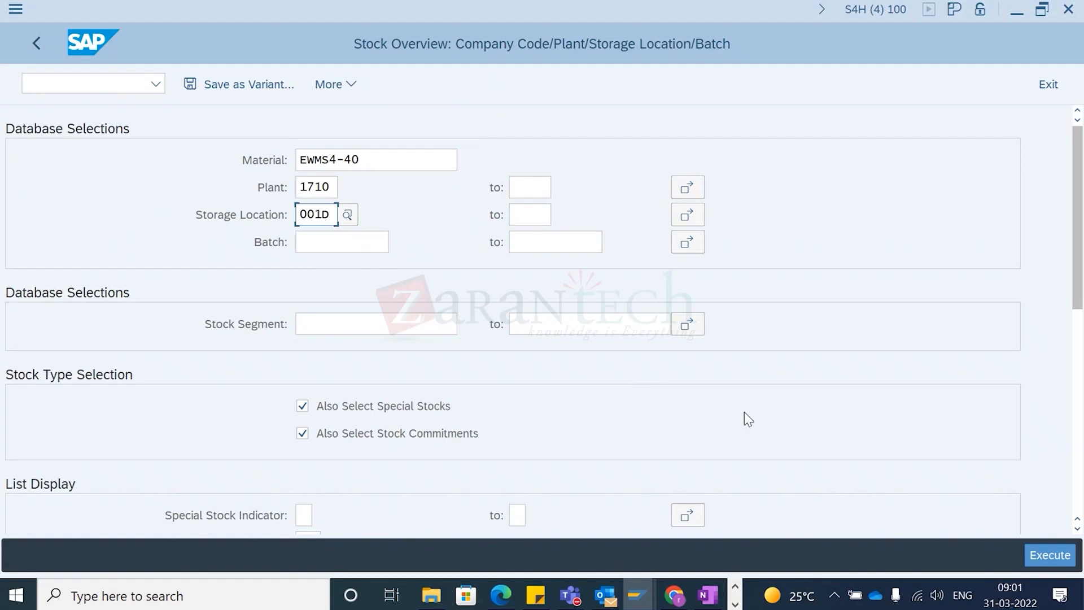
pyautogui.click(1060, 554)
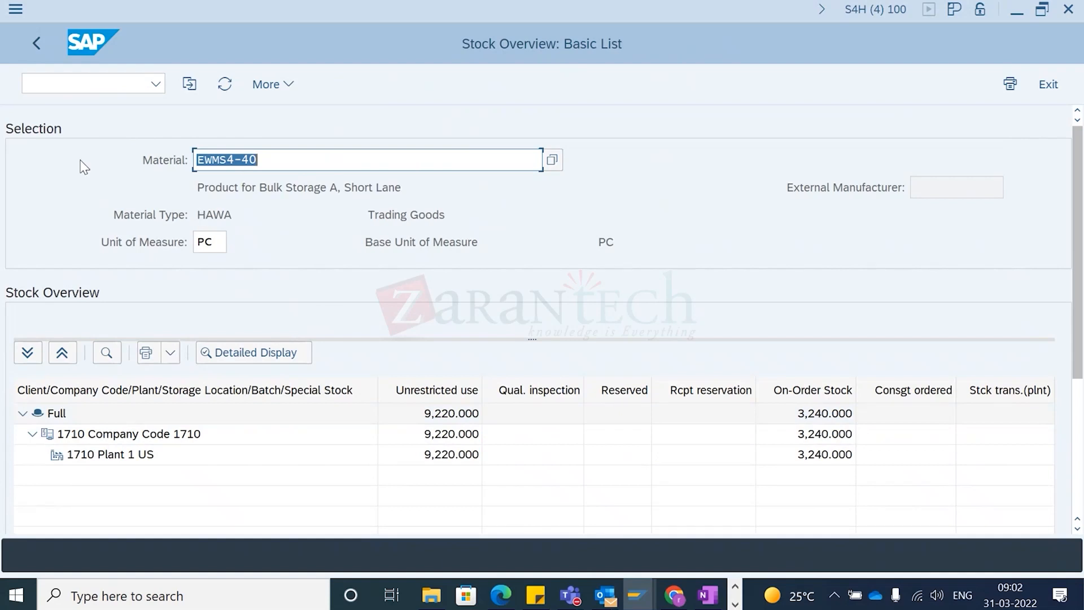
# Step: Rerun the stock overview without a storage location and compare the unrestricted-use stock of 171D EWM Rec. on Dock and 171S EWM Av. for Sale
pyautogui.click(37, 44)
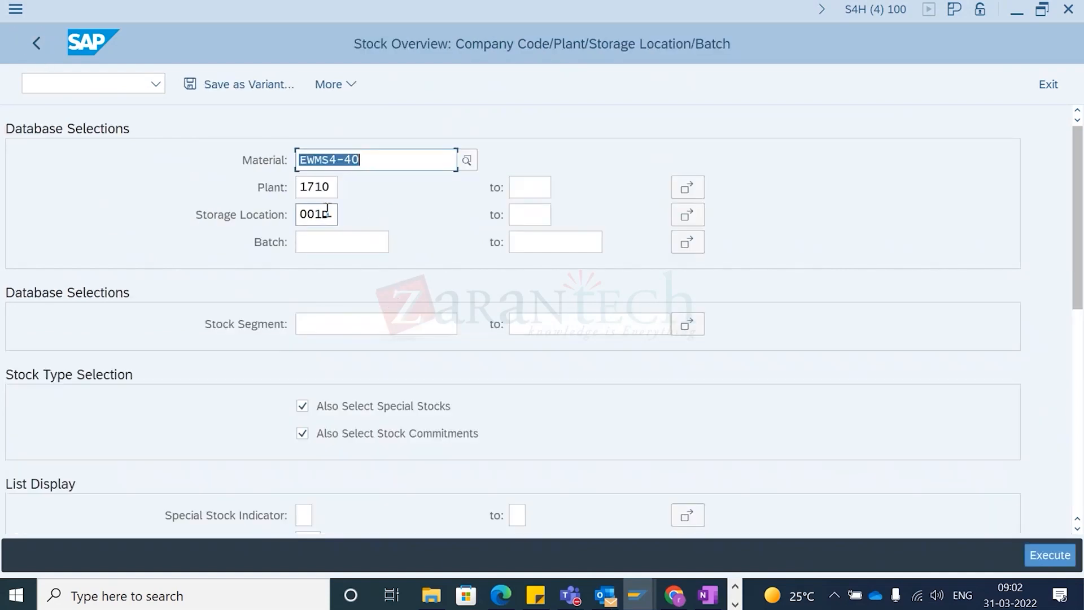
pyautogui.click(331, 219)
pyautogui.hotkey('ctrl', 'a')
pyautogui.press('BackSpace')
pyautogui.press('Return')
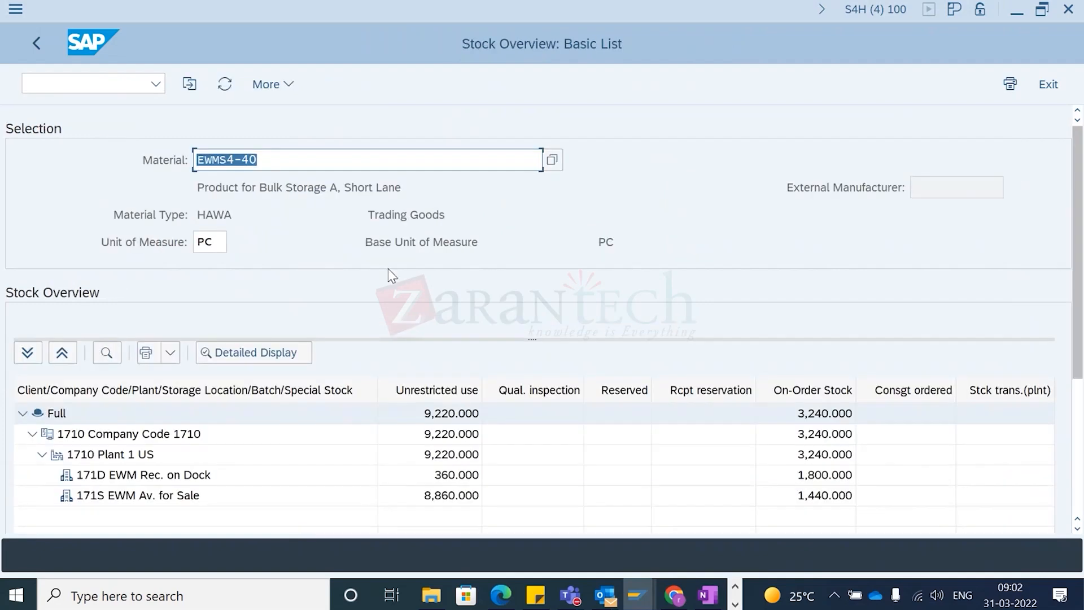
pyautogui.click(260, 473)
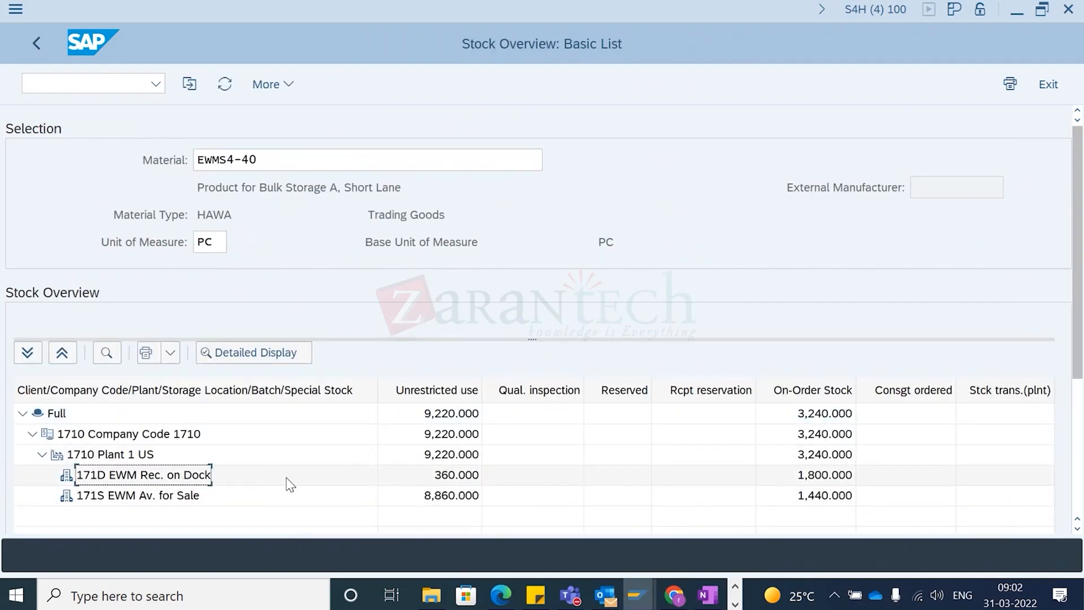
pyautogui.click(443, 476)
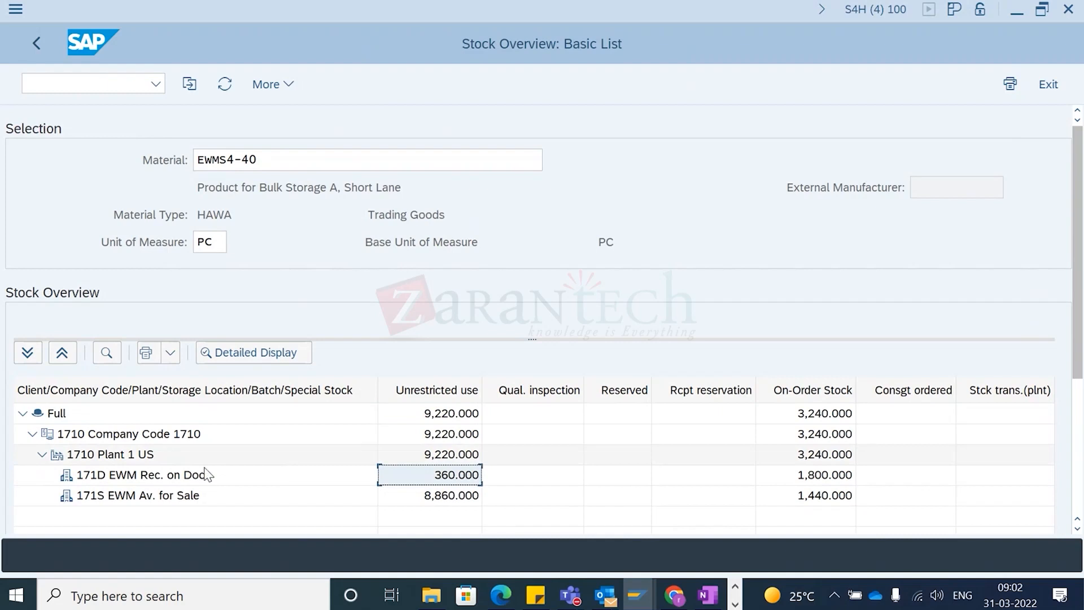
pyautogui.click(189, 480)
pyautogui.click(460, 495)
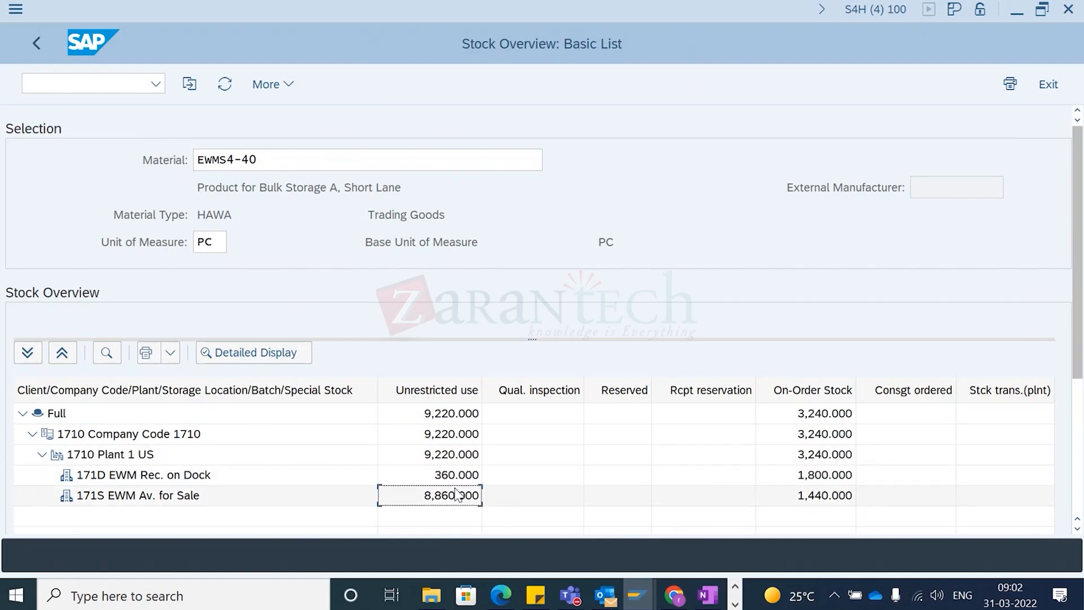
pyautogui.click(448, 477)
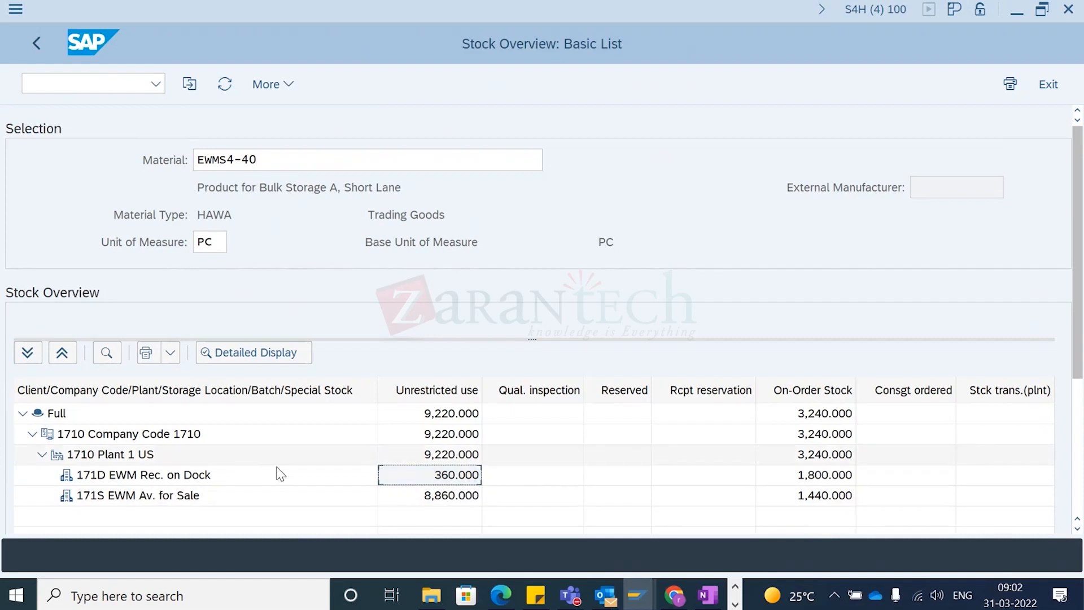
# Step: Return to the inbound delivery session, save the delivery and open the saved document in display mode
pyautogui.hotkey('alt', 'Tab')
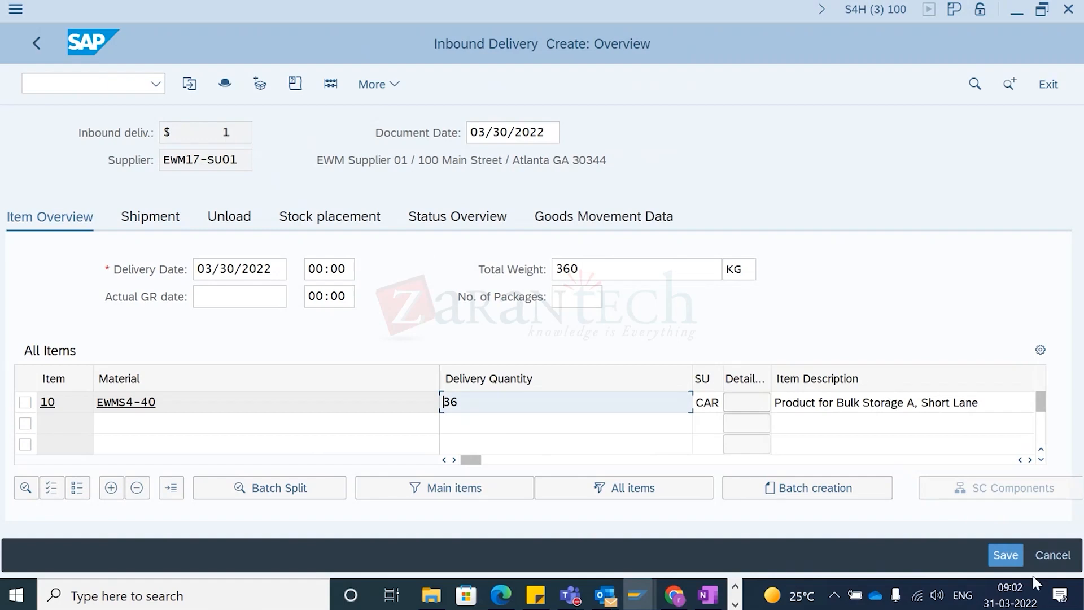
pyautogui.click(1013, 559)
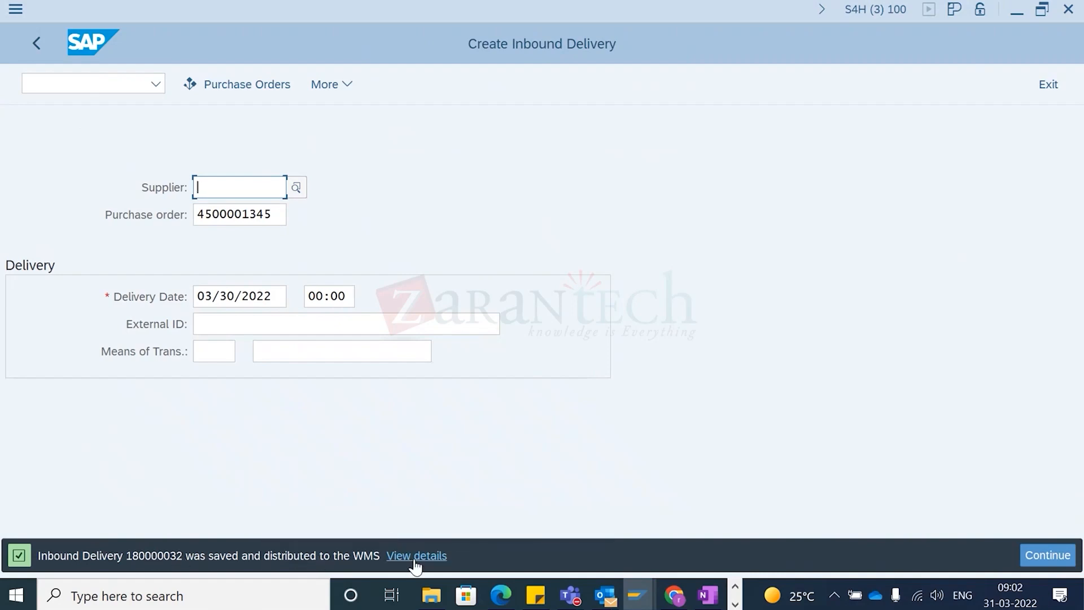
pyautogui.click(333, 79)
pyautogui.moveTo(416, 121)
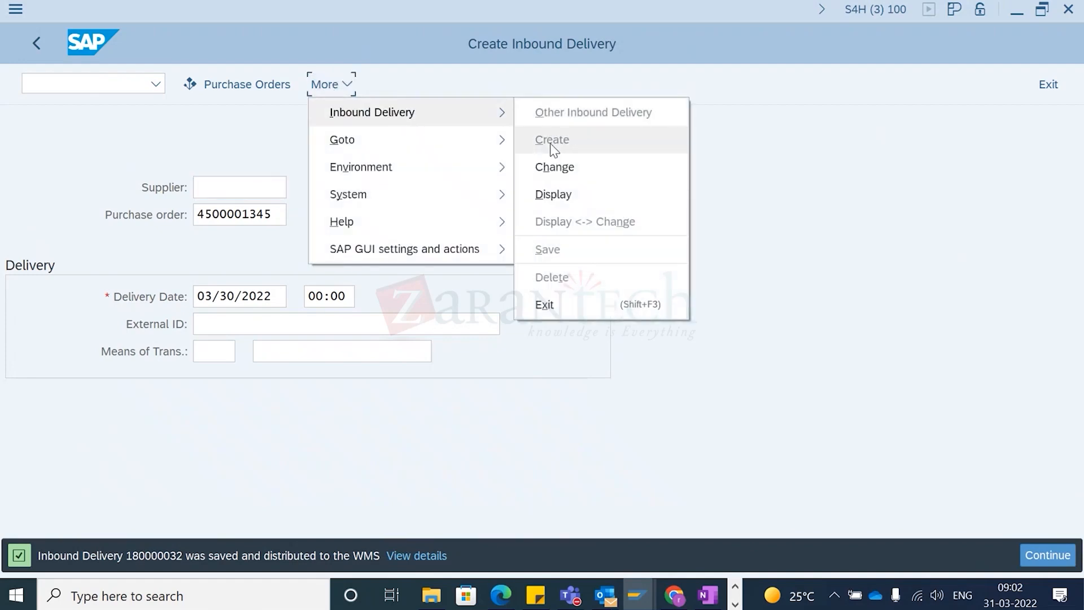
pyautogui.click(562, 197)
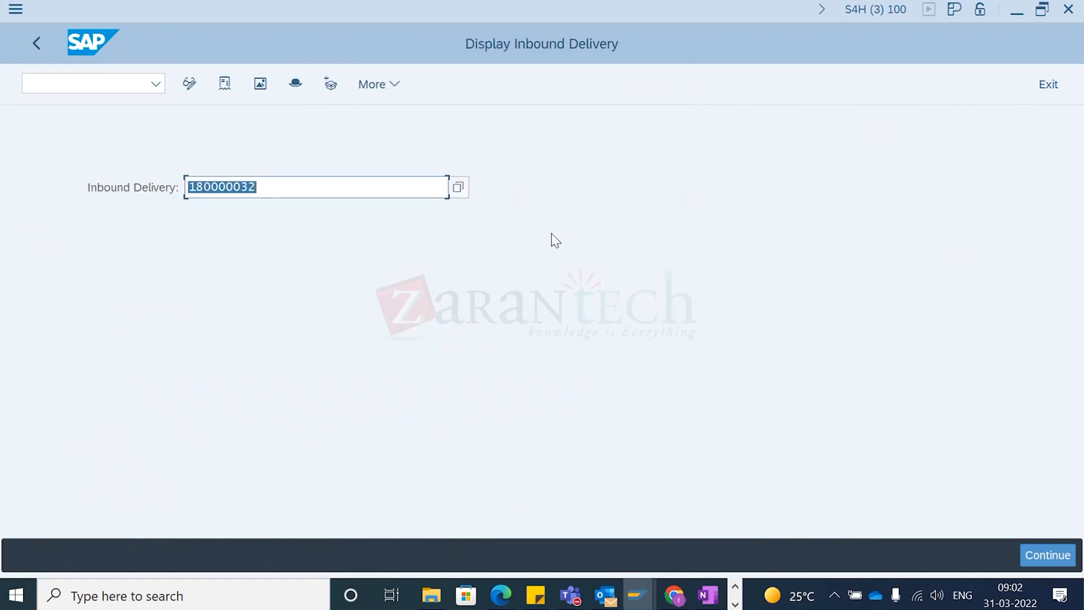
pyautogui.press('Return')
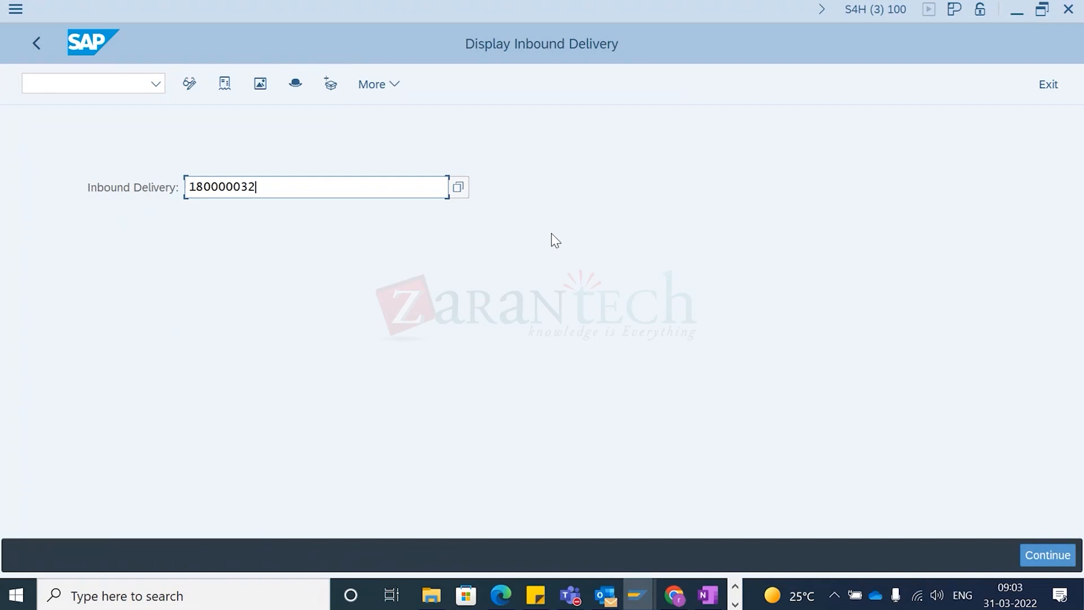
pyautogui.press('Return')
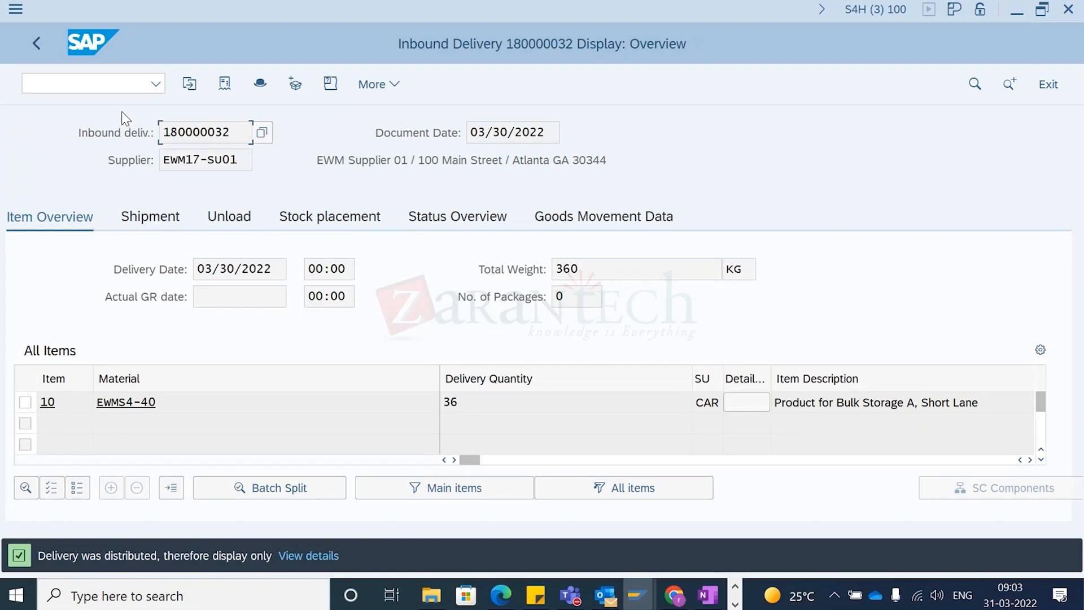
# Step: Switch to the Maintain Inbound Delivery session for warehouse 1710 and restart the transaction with /n/scwm/prdi
pyautogui.hotkey('alt', 'Tab')
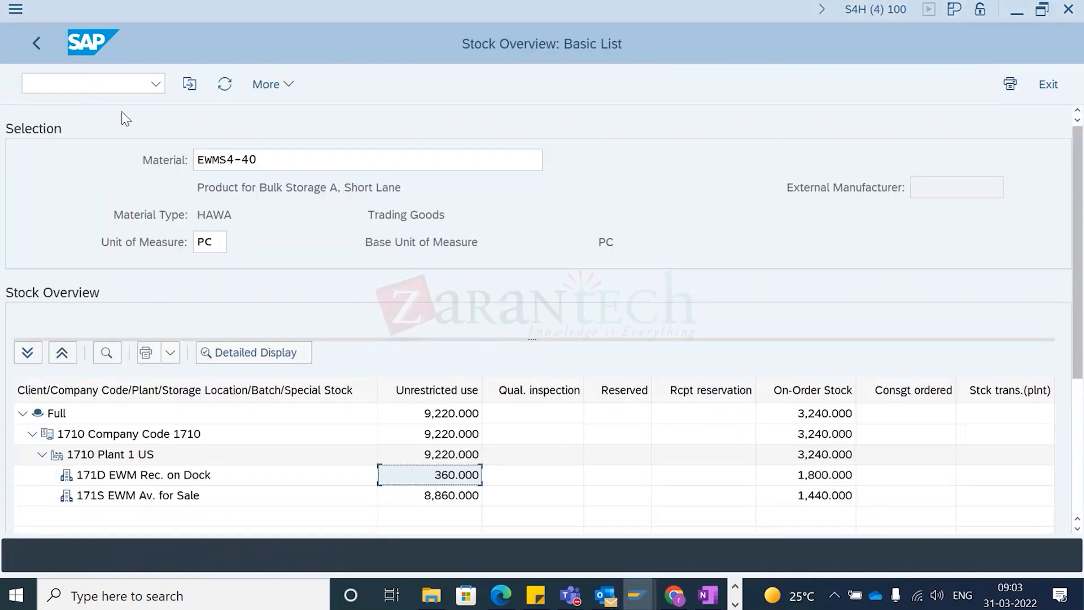
pyautogui.hotkey('alt', 'Tab')
pyautogui.press('Tab')
pyautogui.press('Tab')
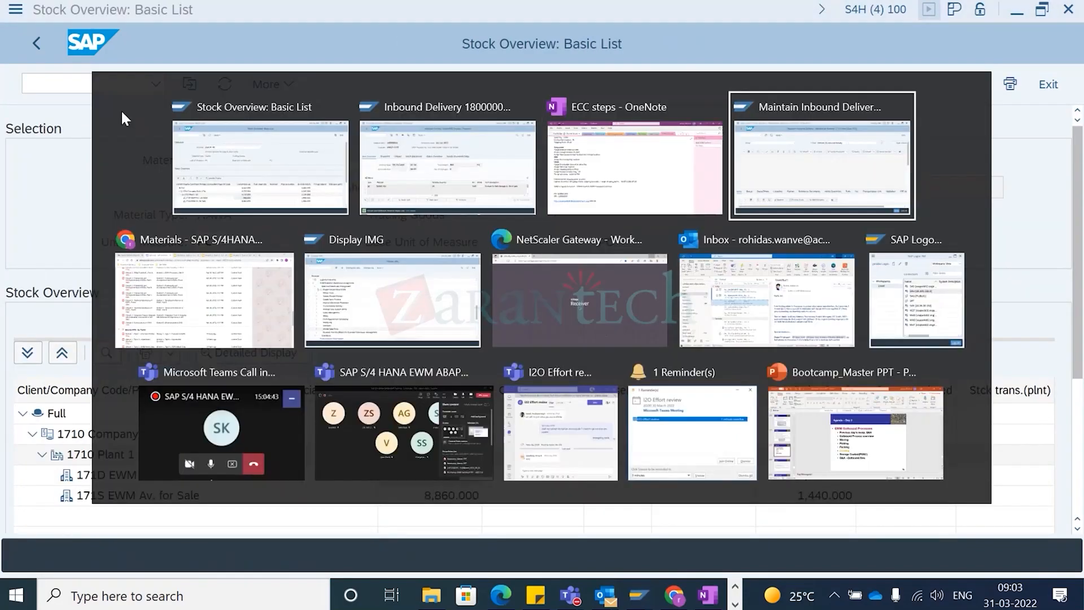
pyautogui.click(154, 83)
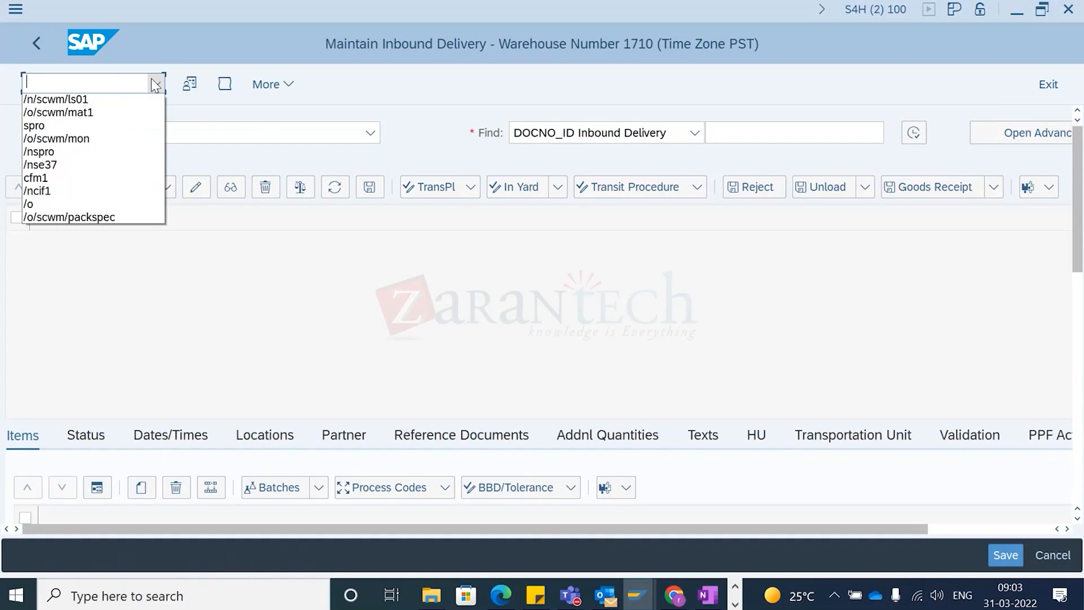
pyautogui.click(81, 153)
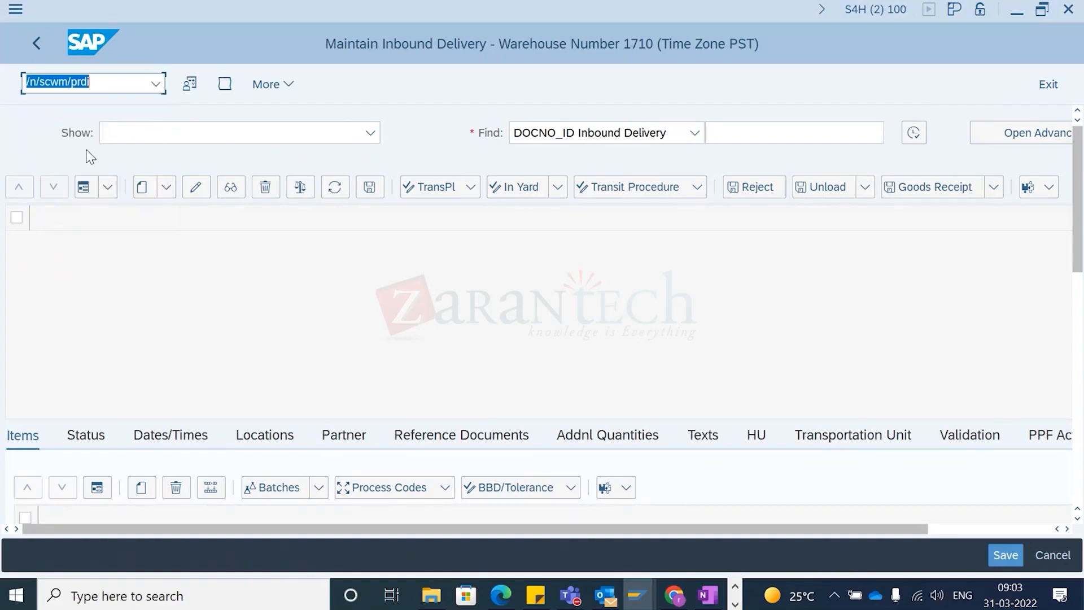
pyautogui.click(119, 80)
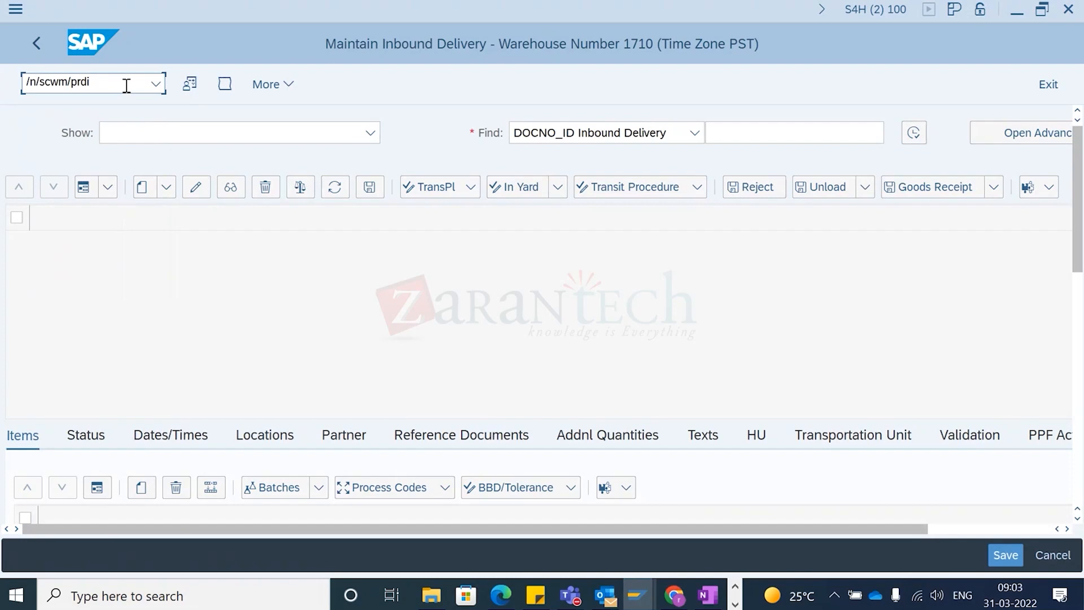
pyautogui.press('Return')
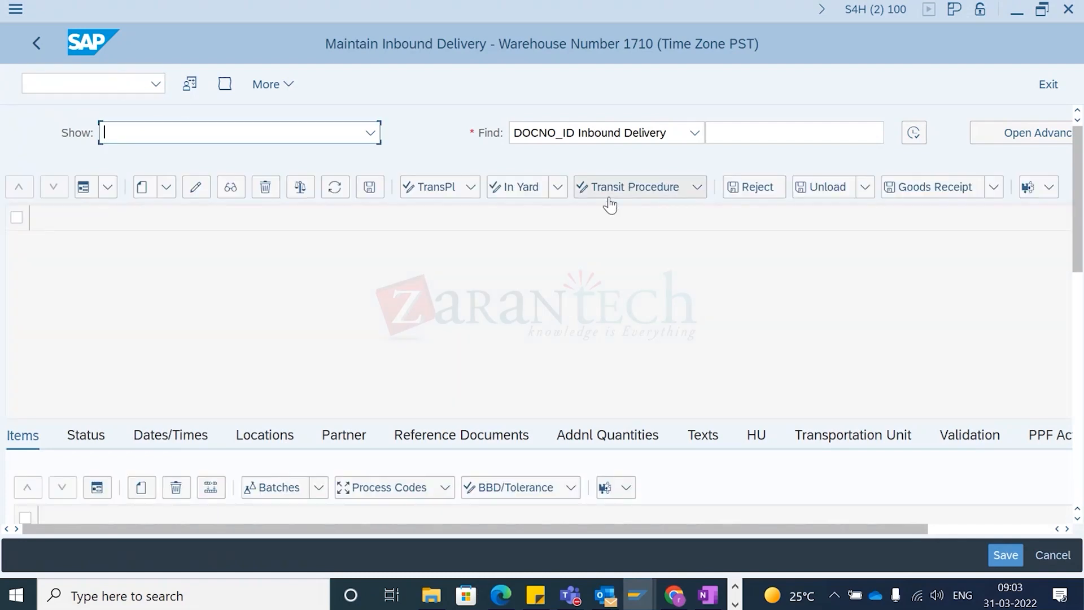
# Step: Search for inbound delivery 180000032 using the Logistics Execution Delivery reference (REFDOCNO_ERP_I)
pyautogui.click(652, 140)
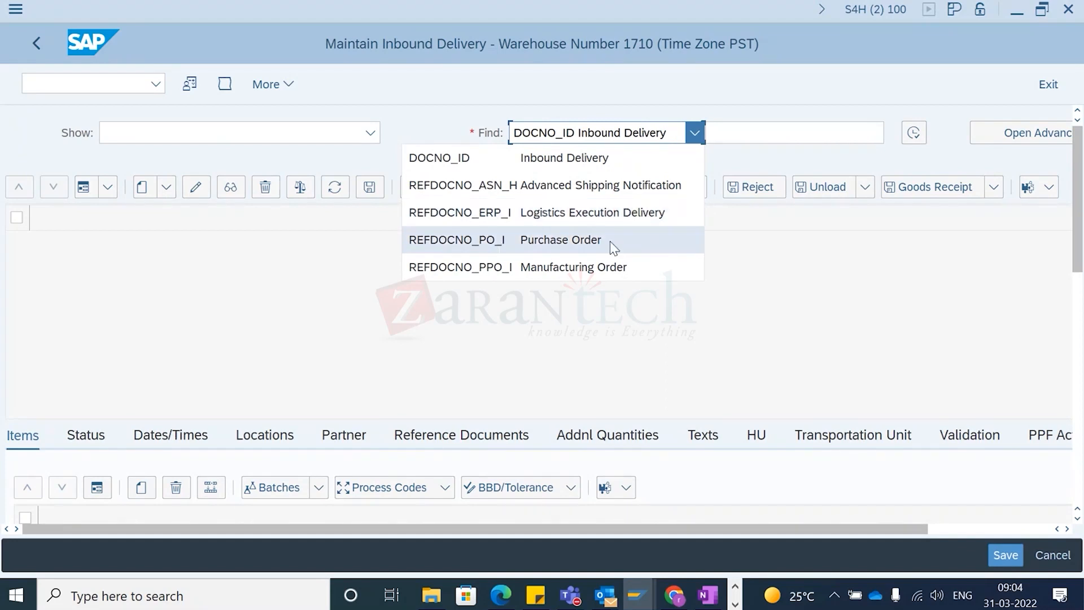
pyautogui.click(560, 220)
pyautogui.click(731, 132)
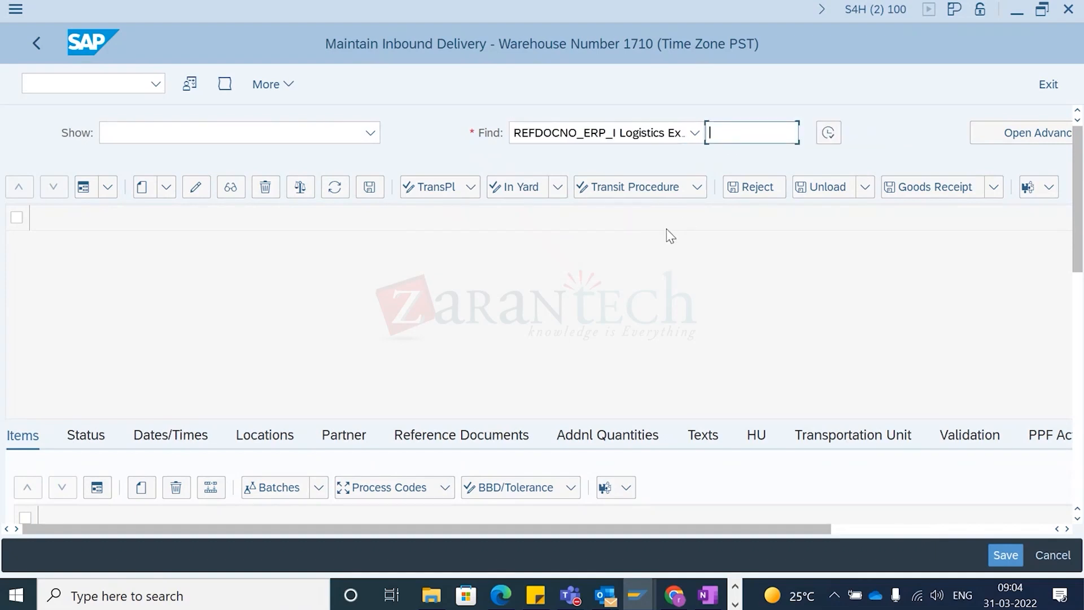
pyautogui.write('180000032')
pyautogui.click(829, 133)
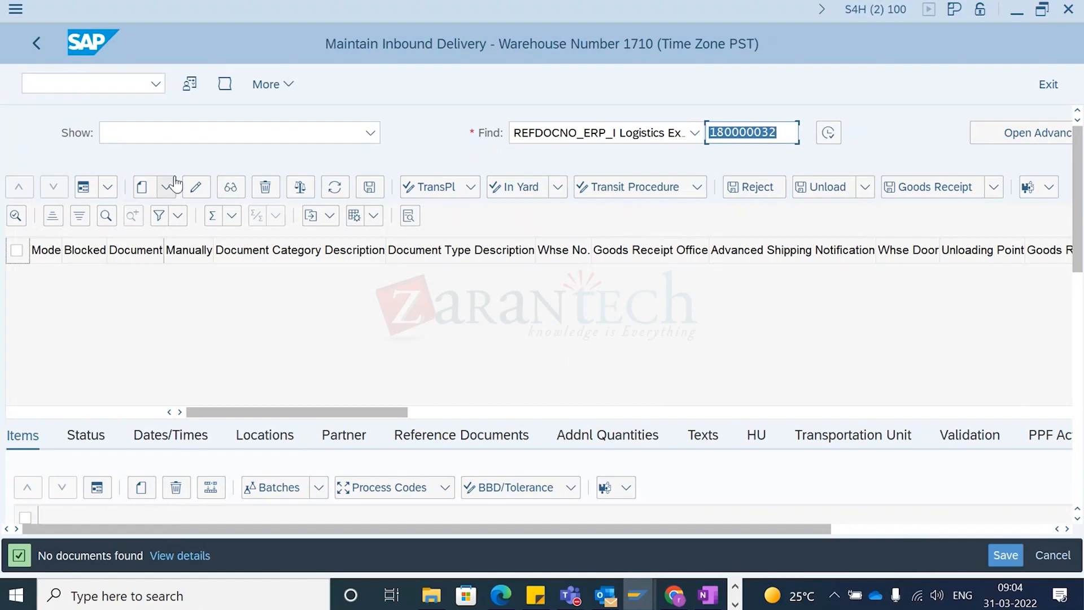
# Step: Switch to the Display IMG session, start /nsmq2 and list all inbound queues for client 100
pyautogui.hotkey('alt', 'Tab')
pyautogui.hotkey('alt', 'Tab')
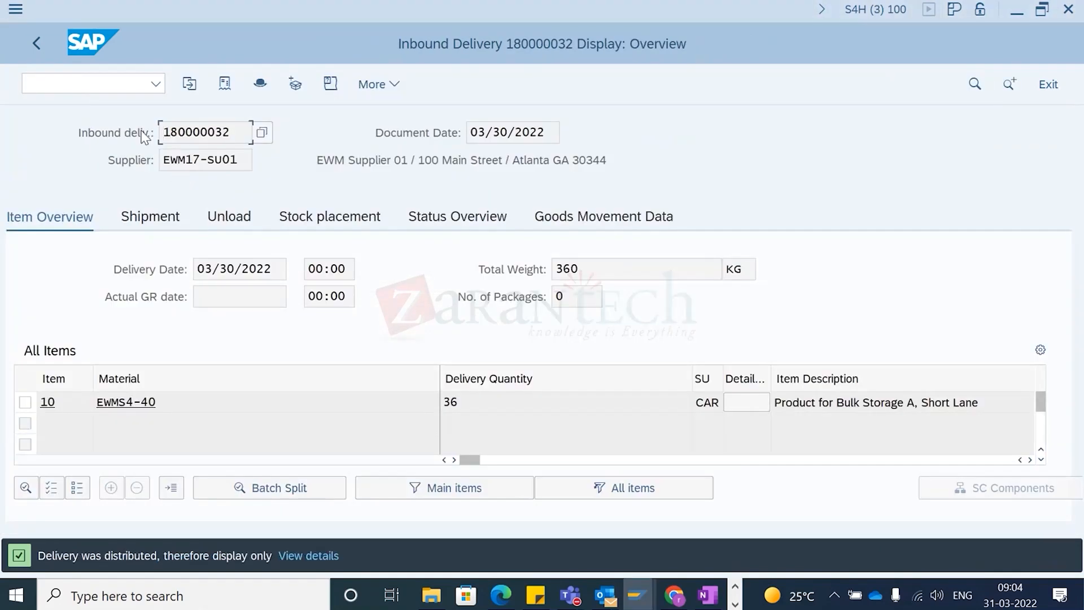
pyautogui.hotkey('alt', 'Tab')
pyautogui.hotkey('alt', 'Tab')
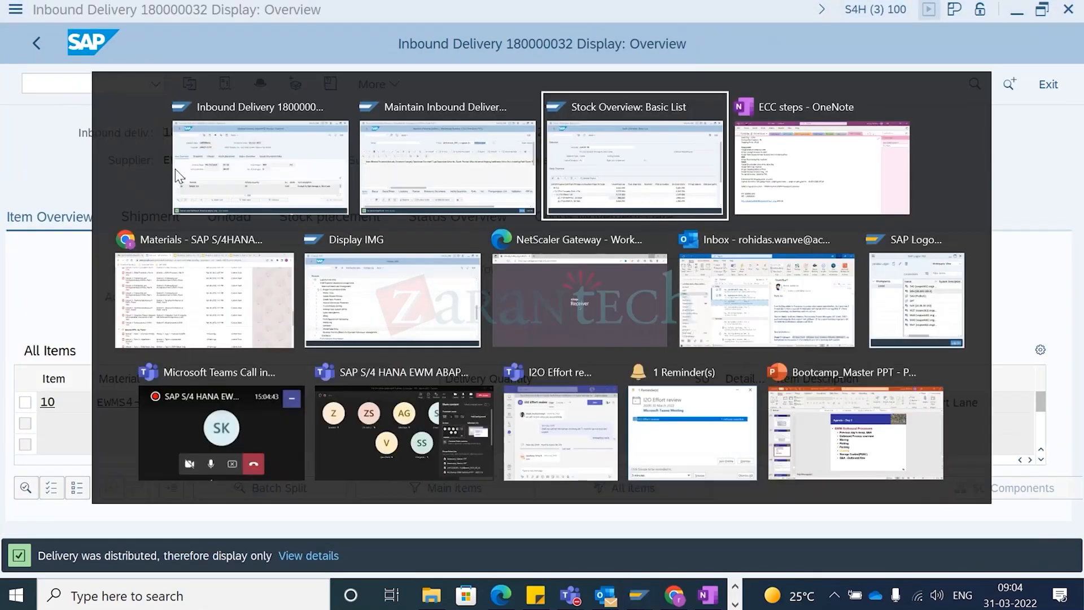
pyautogui.press('Down')
pyautogui.press('Left')
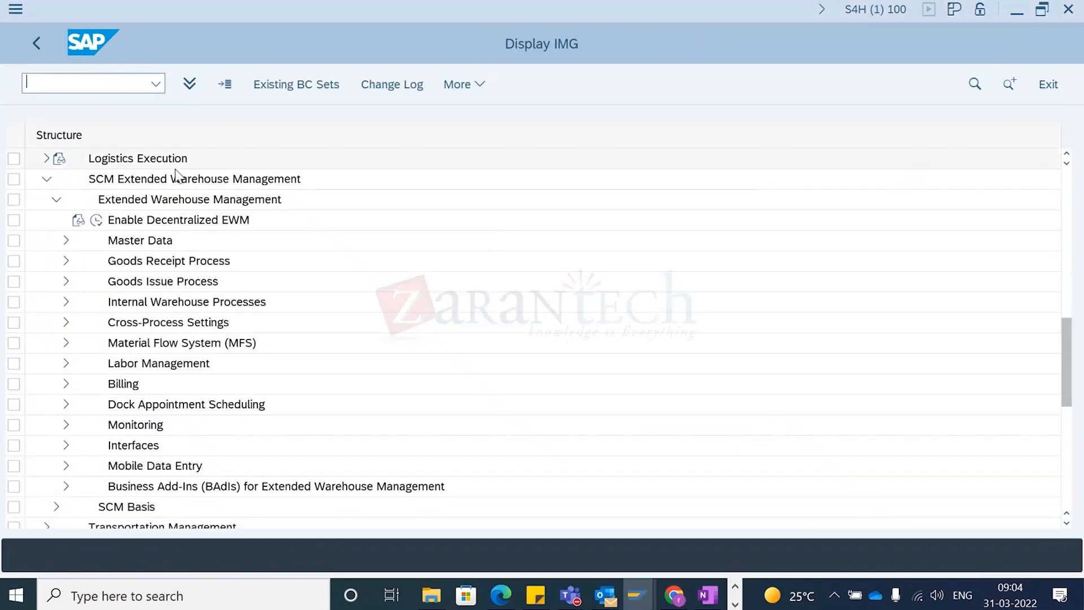
pyautogui.hotkey('ctrl', '/')
pyautogui.write('/nsmq')
pyautogui.write('2')
pyautogui.press('Return')
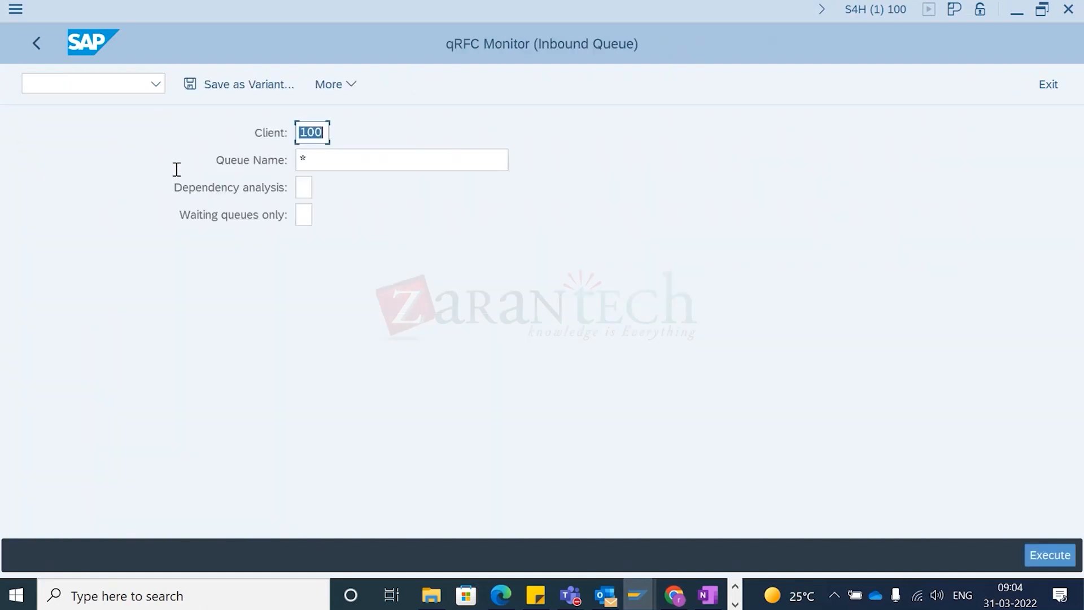
pyautogui.press('F8')
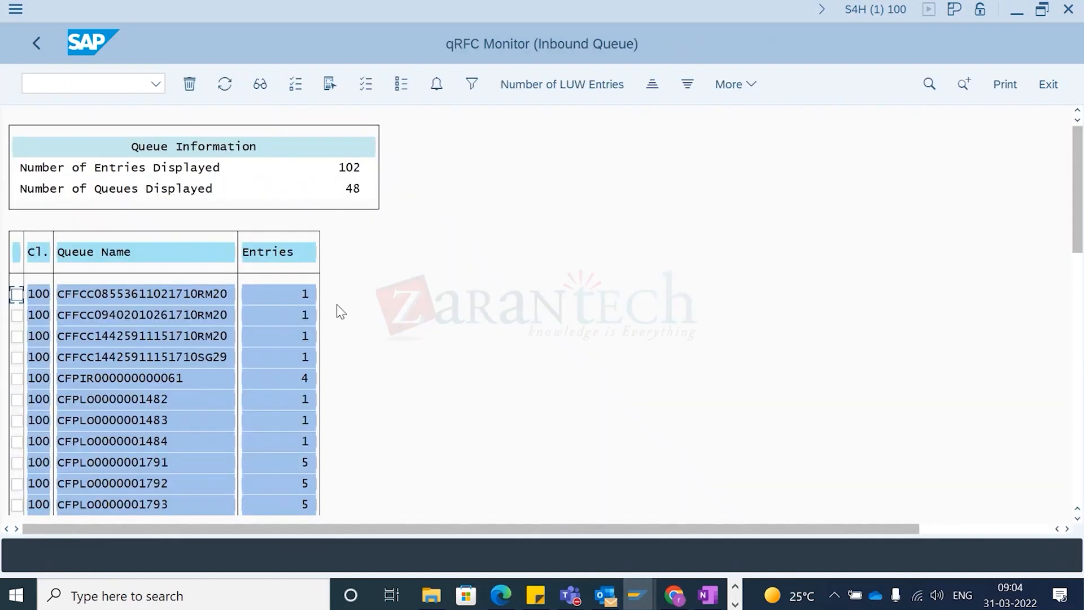
pyautogui.hotkey('ctrl', 'f')
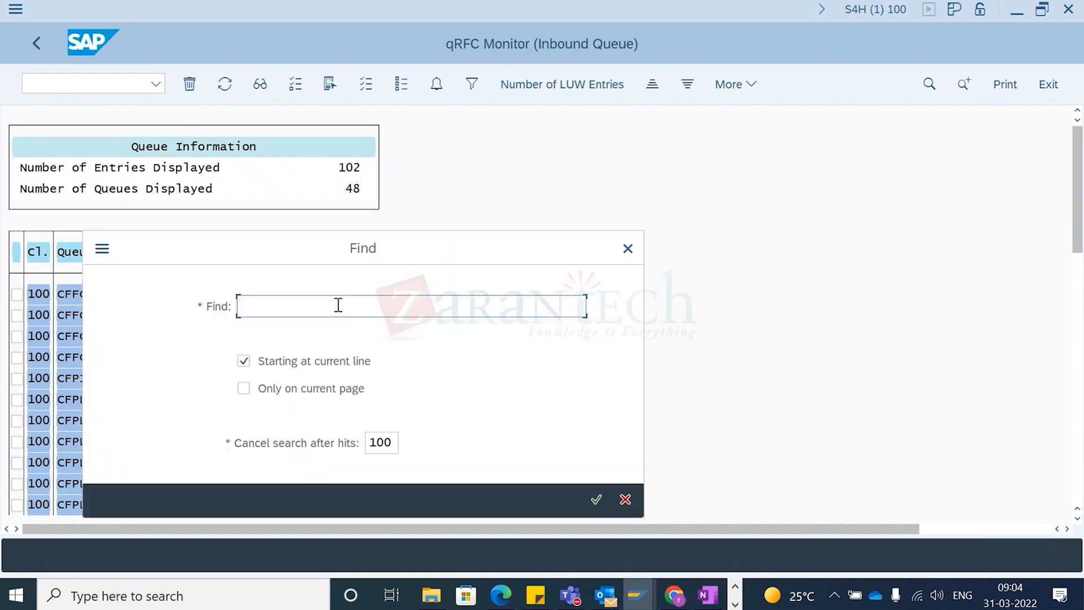
pyautogui.write('180000032')
pyautogui.press('Return')
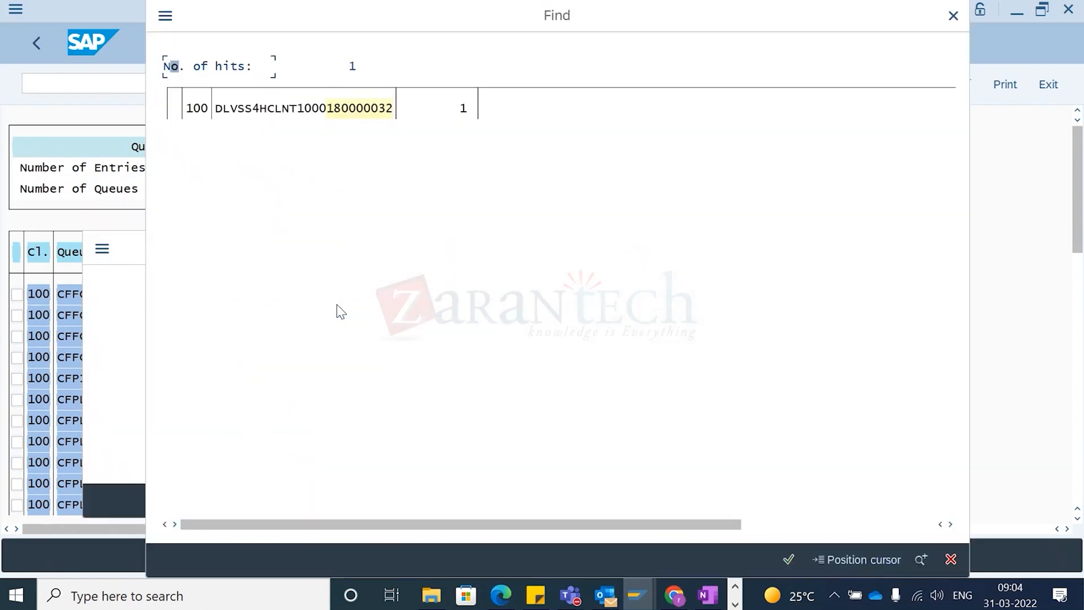
pyautogui.doubleClick(302, 109)
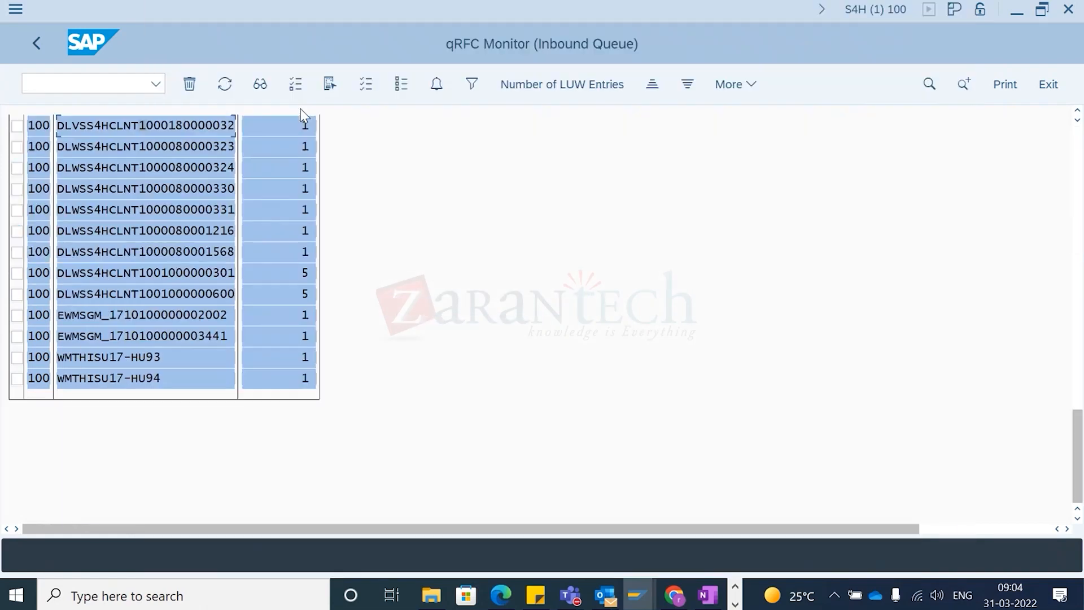
pyautogui.doubleClick(145, 125)
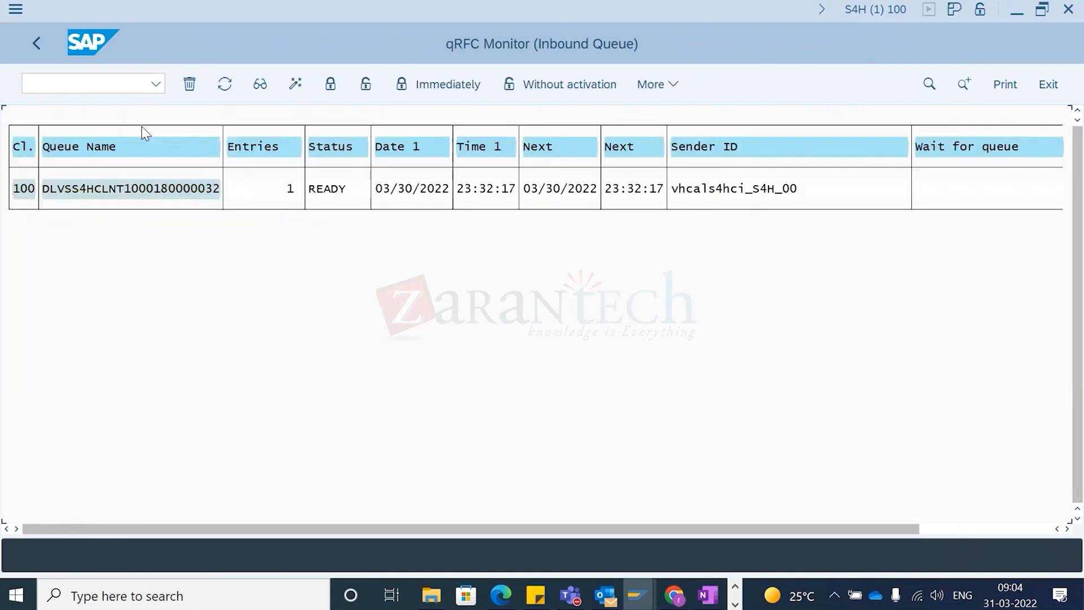
# Step: Lock and unlock the delivery's inbound queue to trigger its processing, refresh its status and return to the queue list
pyautogui.click(107, 192)
pyautogui.click(332, 85)
pyautogui.press('Return')
pyautogui.click(366, 86)
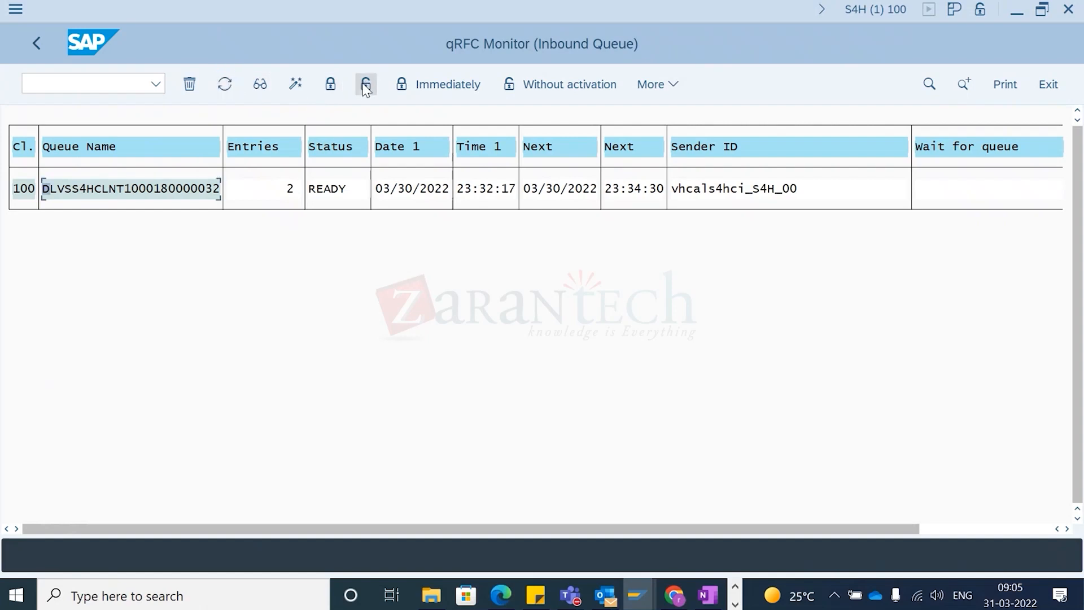
pyautogui.press('Return')
pyautogui.click(226, 86)
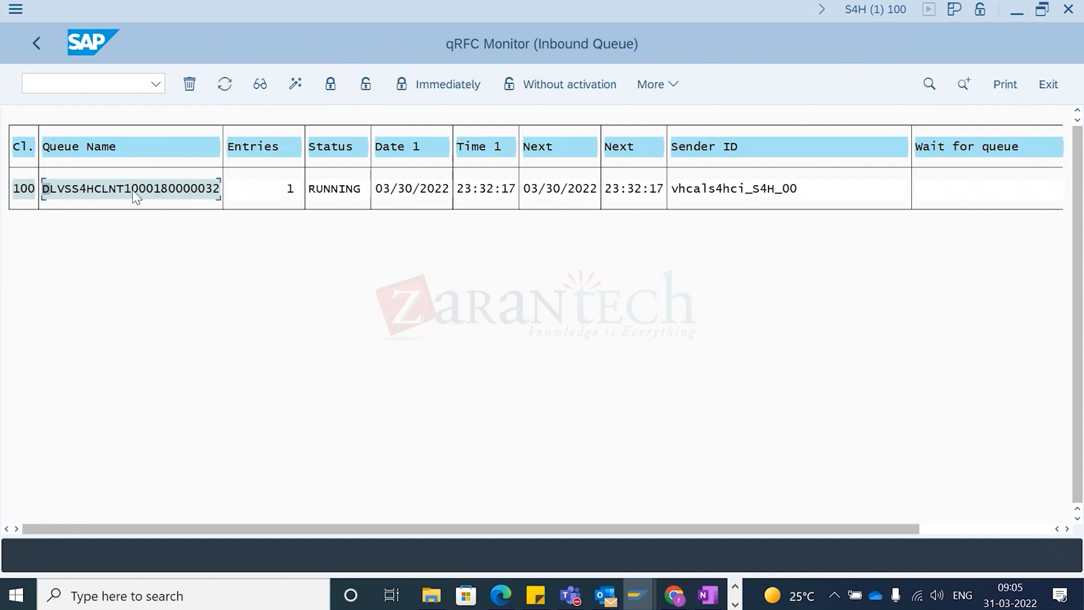
pyautogui.click(226, 86)
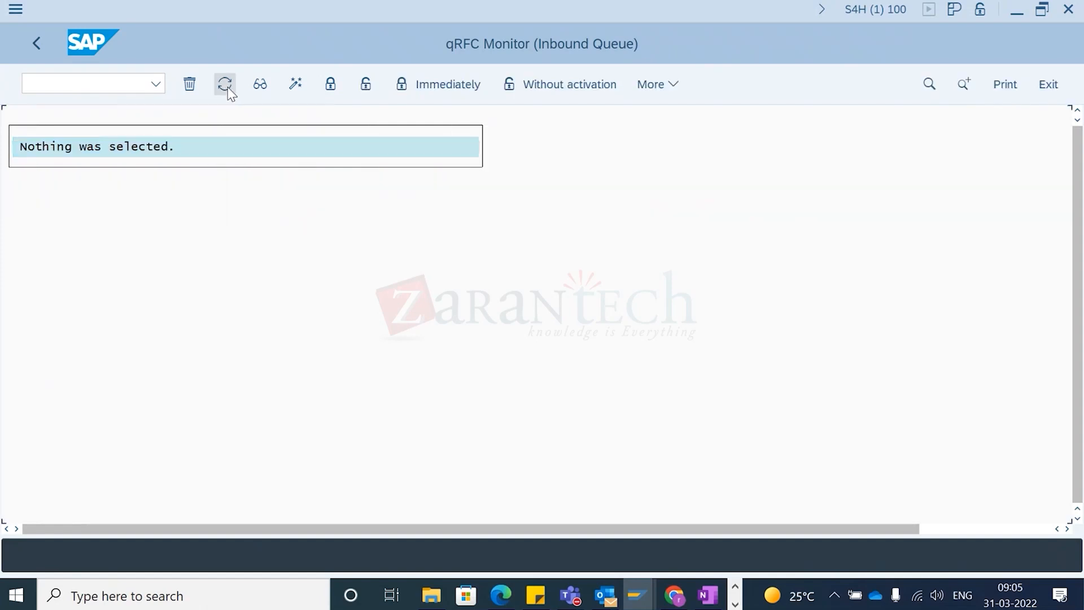
pyautogui.click(38, 42)
# Step: Start the outbound queue monitor with /nsmq1 in the queue monitor session and list all queues for client 100
pyautogui.hotkey('alt', 'Tab')
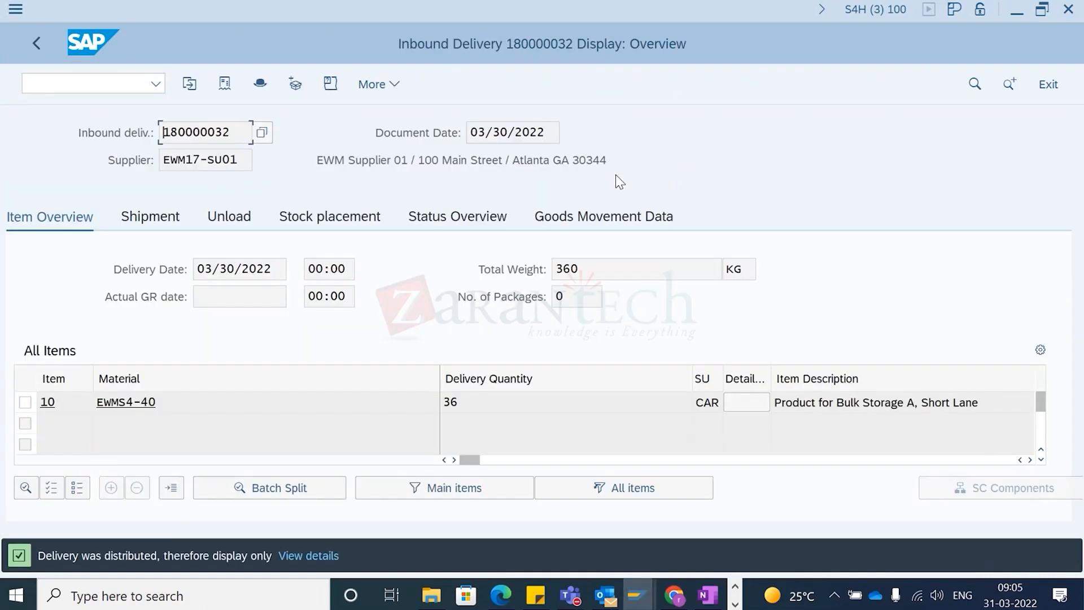
pyautogui.hotkey('alt', 'Tab')
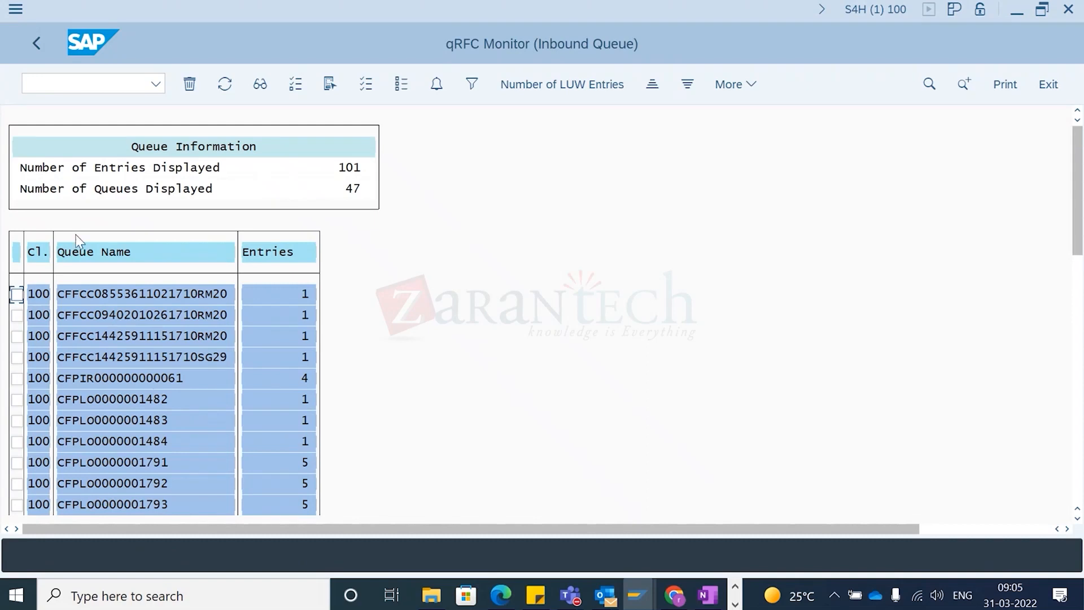
pyautogui.click(61, 86)
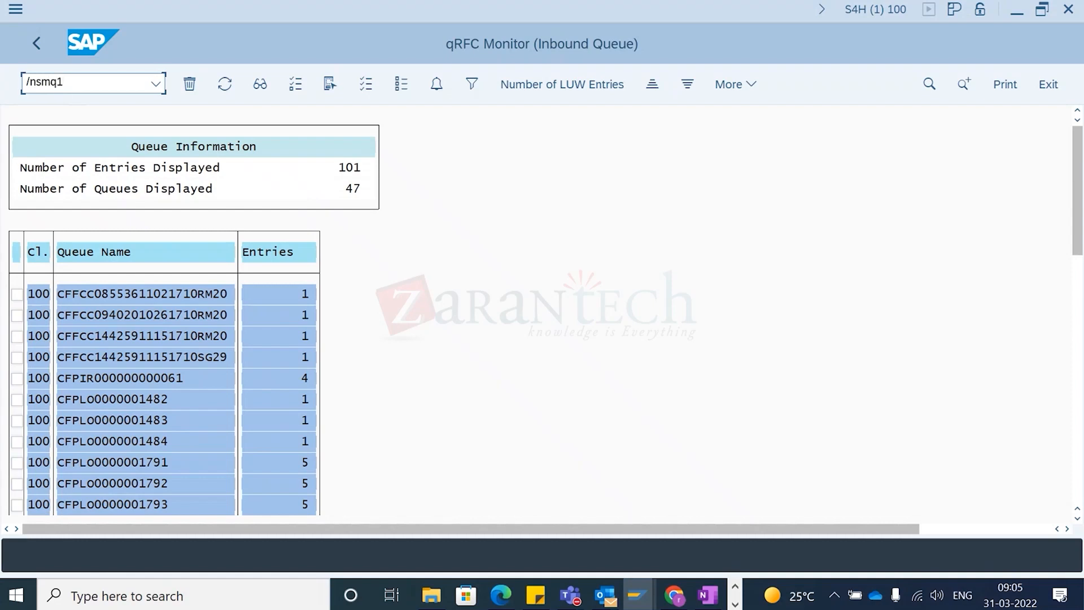
pyautogui.press('Return')
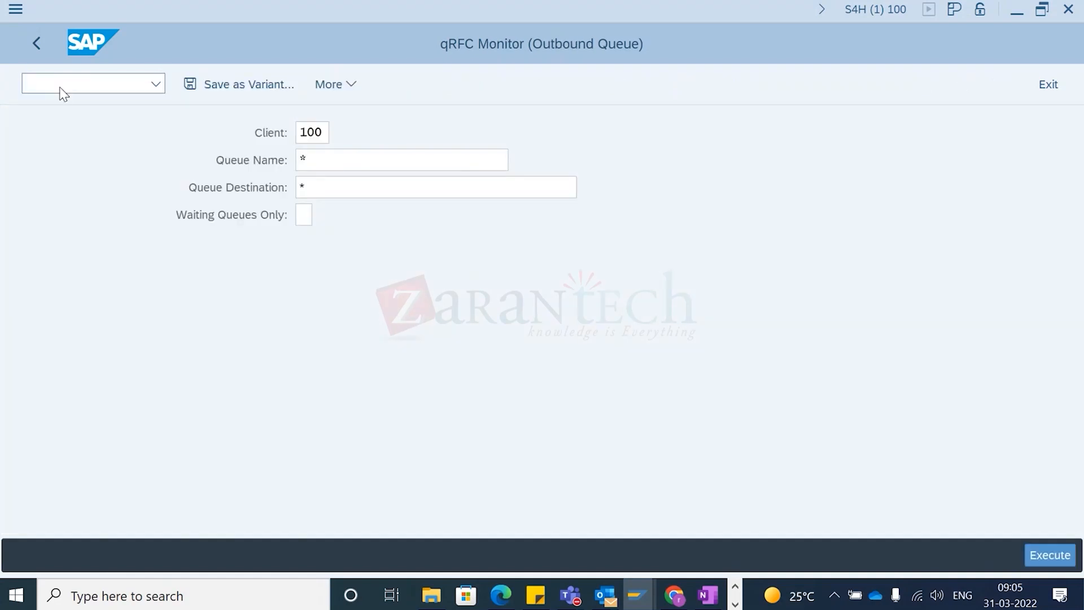
pyautogui.press('F8')
pyautogui.click(177, 381)
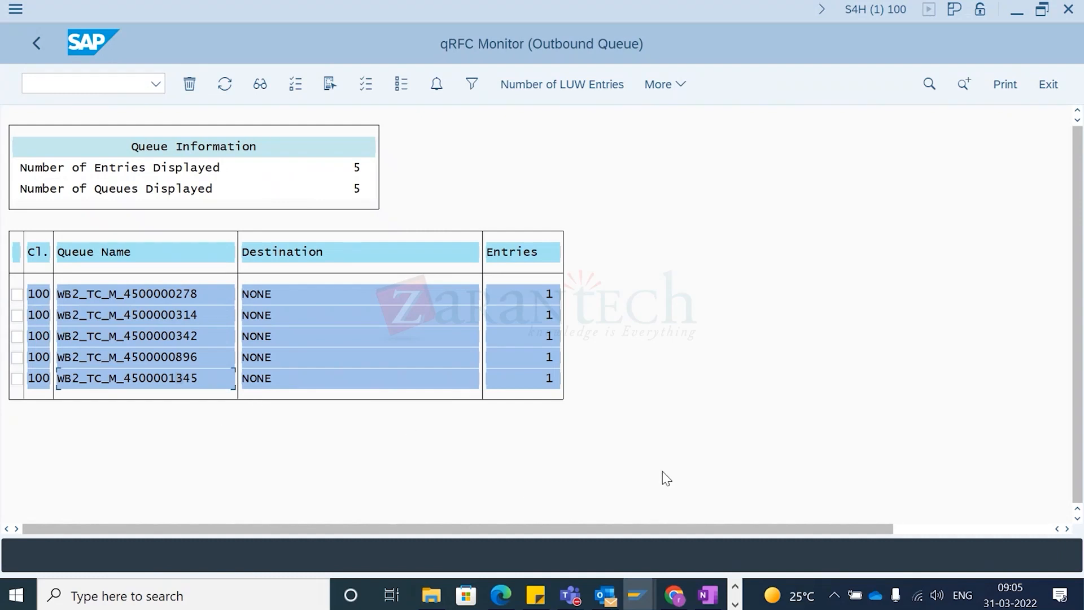
# Step: Check the reference document of item 10 in the displayed inbound delivery and return to the outbound queue list
pyautogui.hotkey('alt', 'Tab')
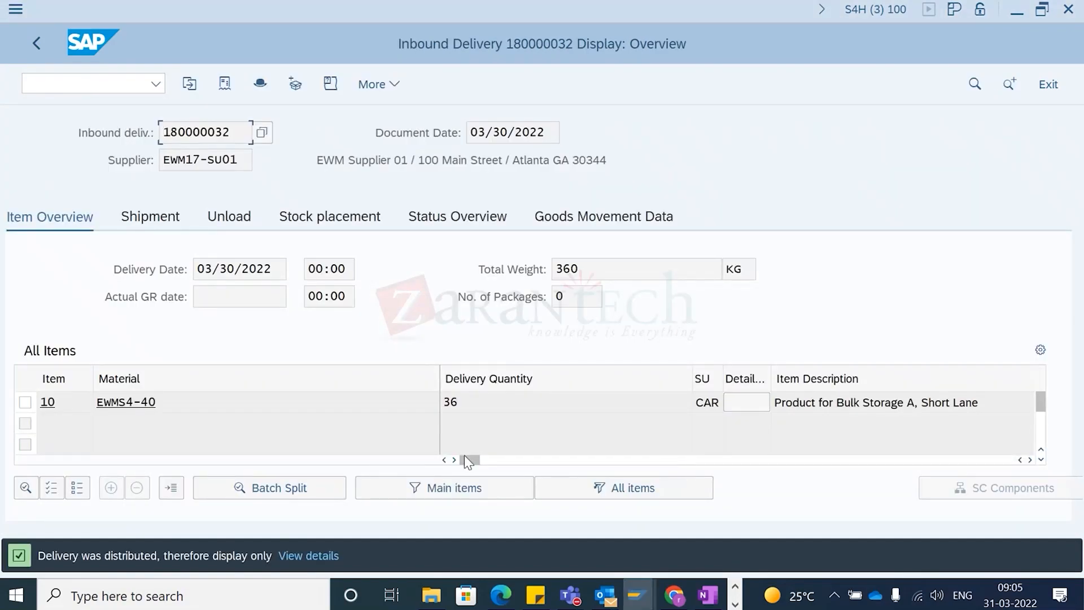
pyautogui.moveTo(464, 457); pyautogui.dragTo(578, 467)
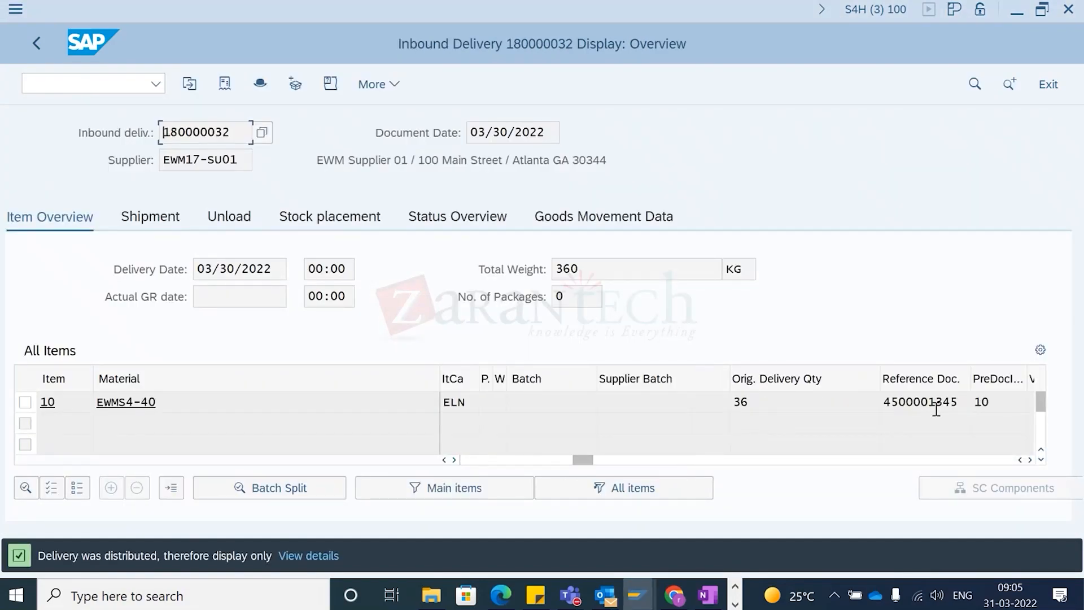
pyautogui.hotkey('alt', 'Tab')
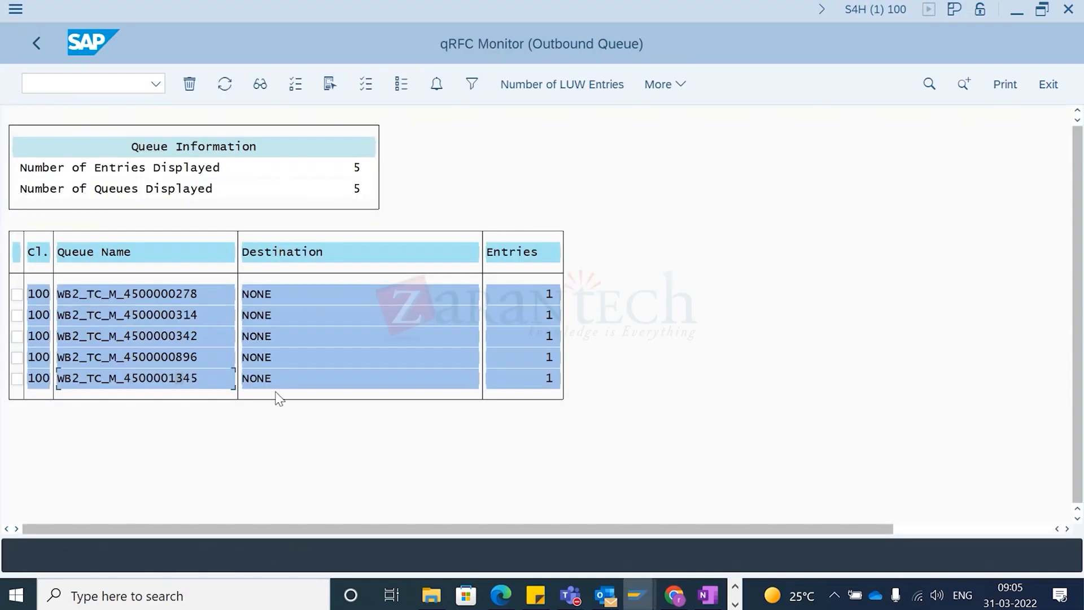
# Step: Open the outbound queue of the delivery's purchase order, lock and unlock it, refresh its status and return to the list
pyautogui.doubleClick(162, 377)
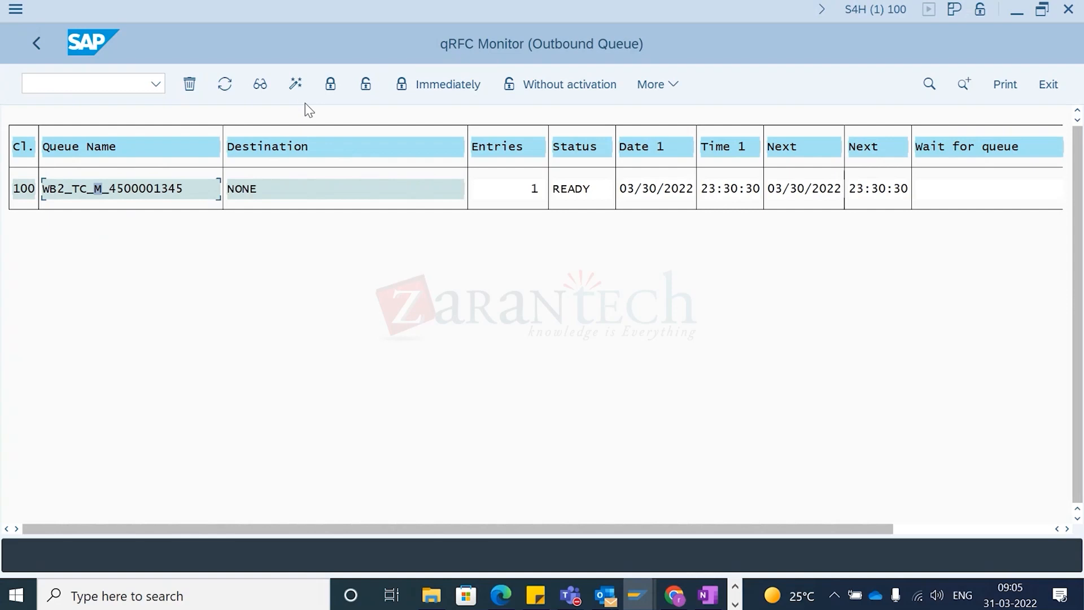
pyautogui.click(330, 85)
pyautogui.press('Return')
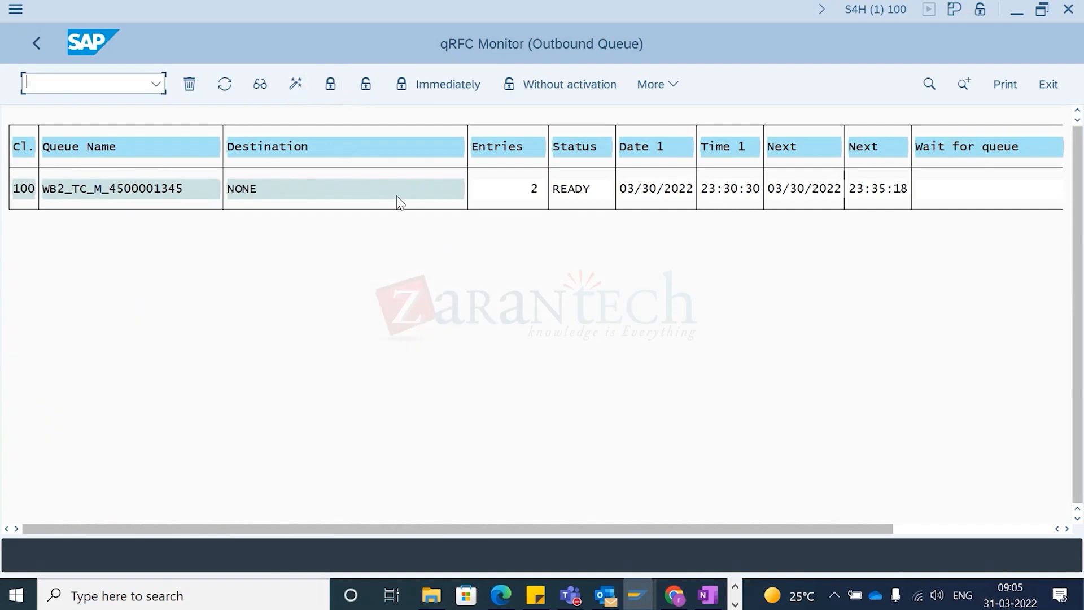
pyautogui.click(363, 89)
pyautogui.press('Return')
pyautogui.click(226, 85)
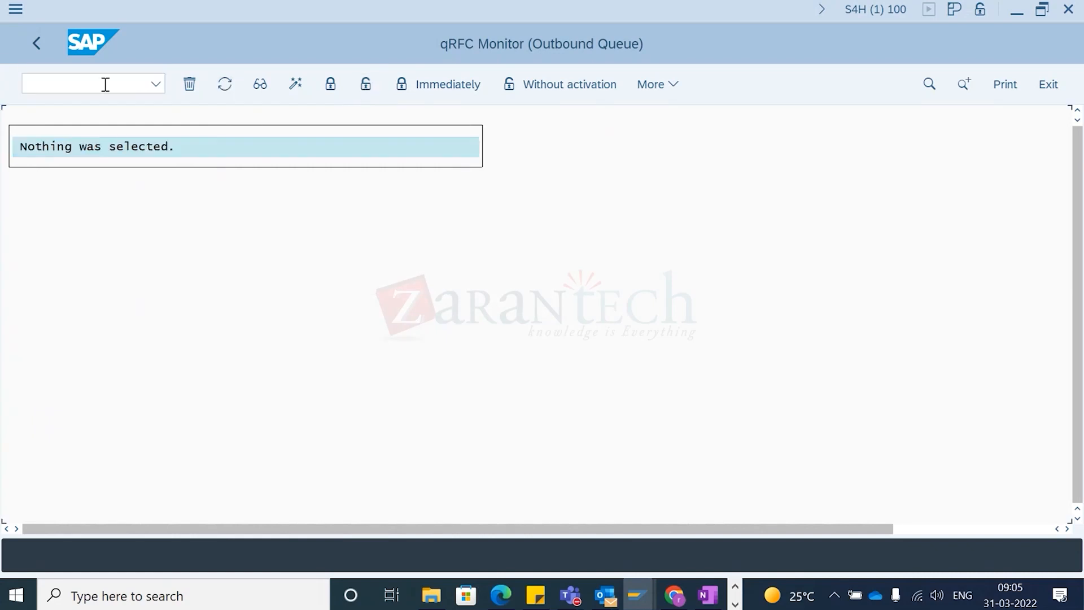
pyautogui.click(41, 46)
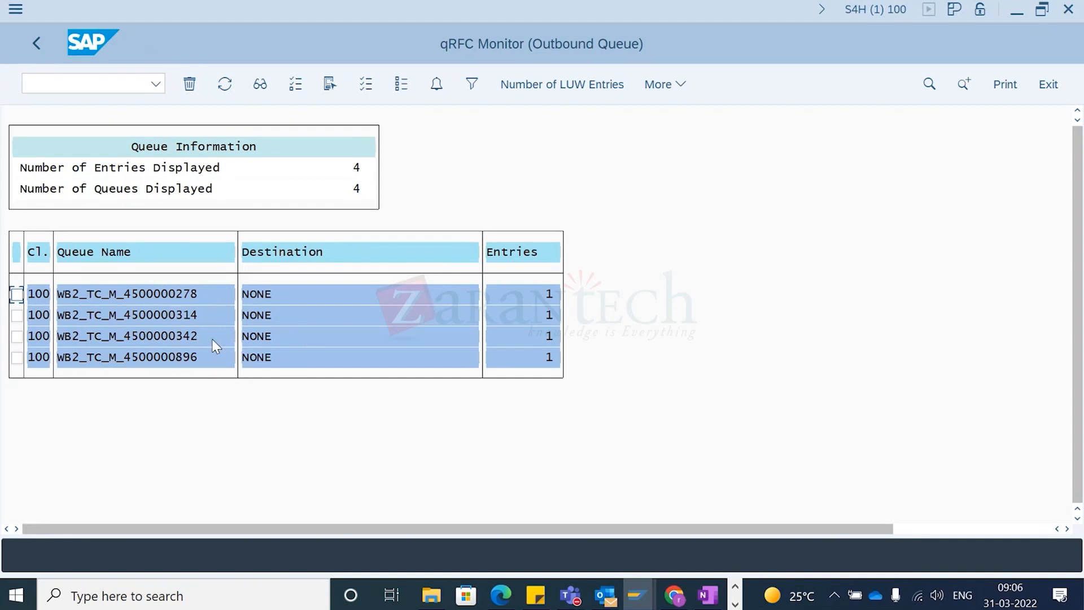
# Step: Switch to the Maintain Inbound Delivery session and rerun the search for Logistics Execution Delivery 180000032
pyautogui.hotkey('alt', 'Tab')
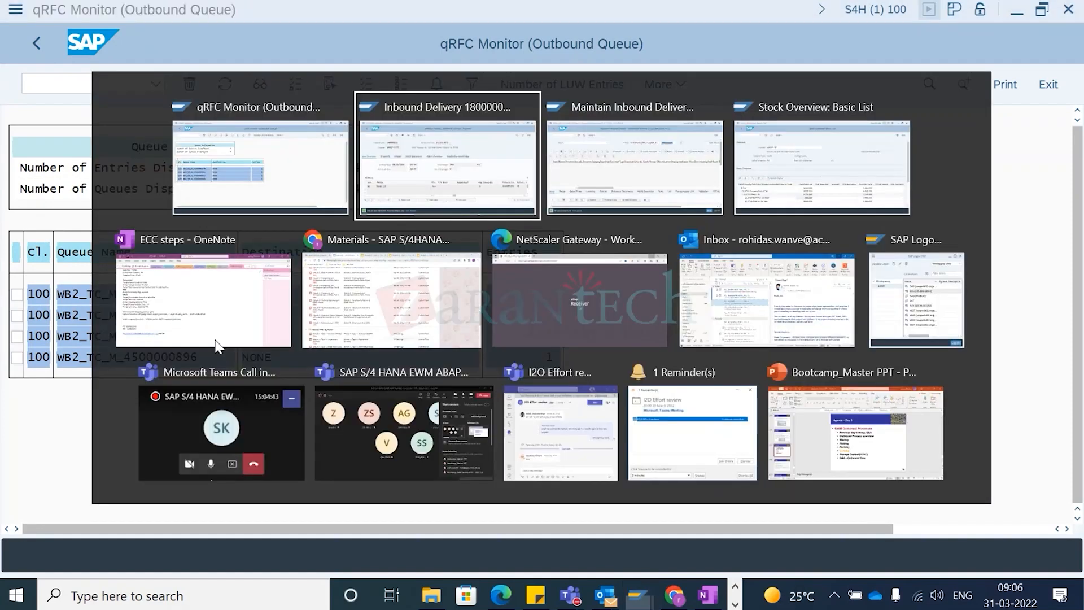
pyautogui.hotkey('alt', 'Tab')
pyautogui.hotkey('alt', 'Tab')
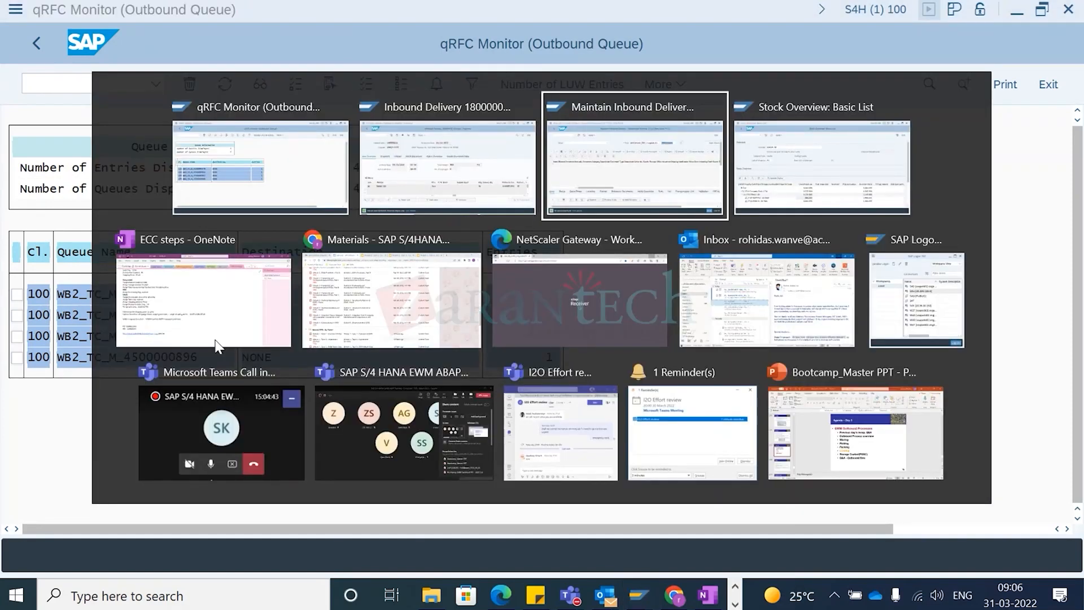
pyautogui.hotkey('alt', 'shift', 'Tab')
pyautogui.hotkey('alt', 'shift', 'Tab')
pyautogui.hotkey('alt', 'Tab')
pyautogui.hotkey('alt', 'shift', 'Tab')
pyautogui.hotkey('alt', 'shift', 'Tab')
pyautogui.hotkey('alt', 'Tab')
pyautogui.hotkey('alt', 'Tab')
pyautogui.hotkey('alt', 'shift', 'Tab')
pyautogui.hotkey('alt', 'Tab')
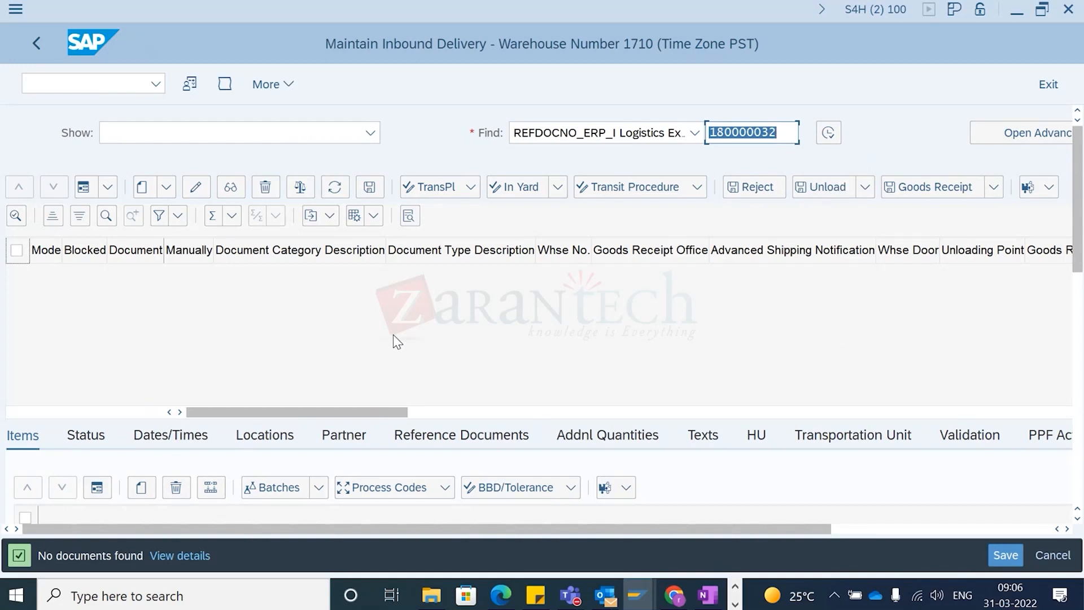
pyautogui.click(828, 133)
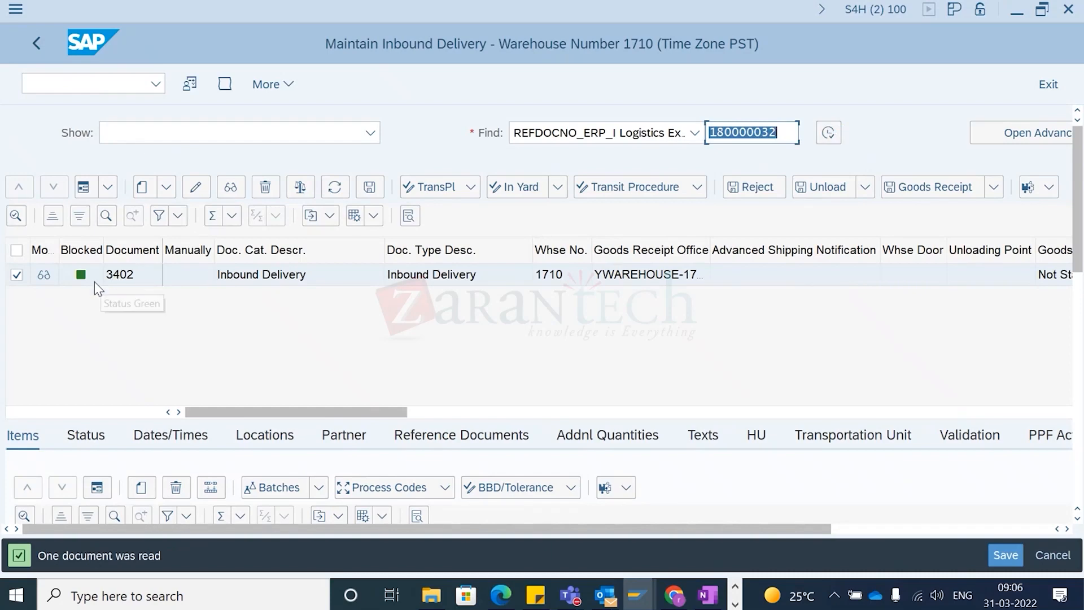
# Step: Examine the document type, warehouse number and processing statuses in the EWM delivery's header form, and return to the list view
pyautogui.click(82, 188)
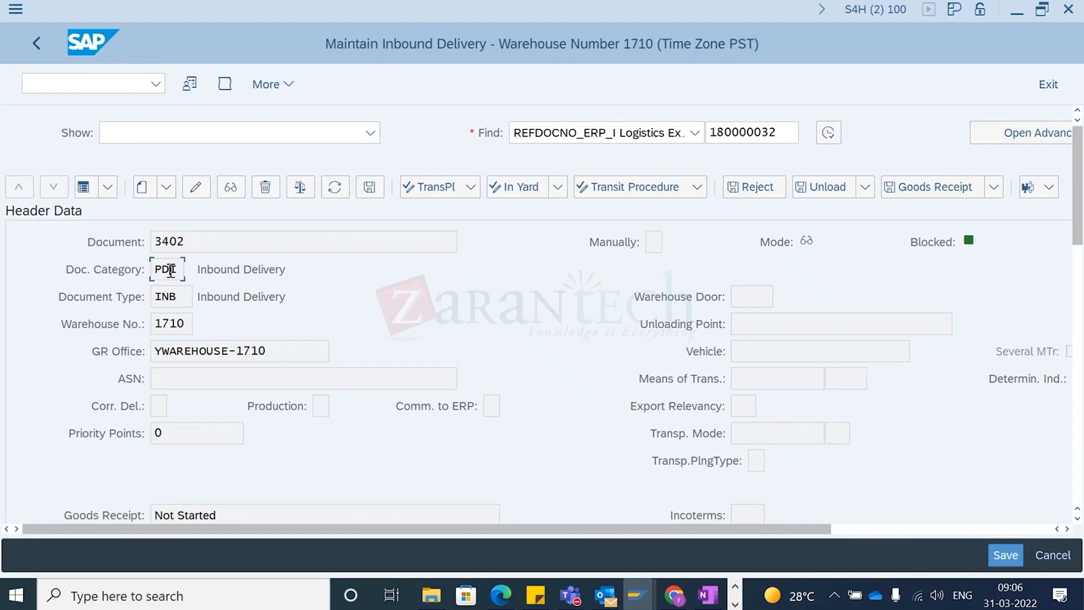
pyautogui.click(184, 296)
pyautogui.click(187, 328)
pyautogui.click(163, 294)
pyautogui.scroll(-2, 177, 317)
pyautogui.scroll(-6, 262, 384)
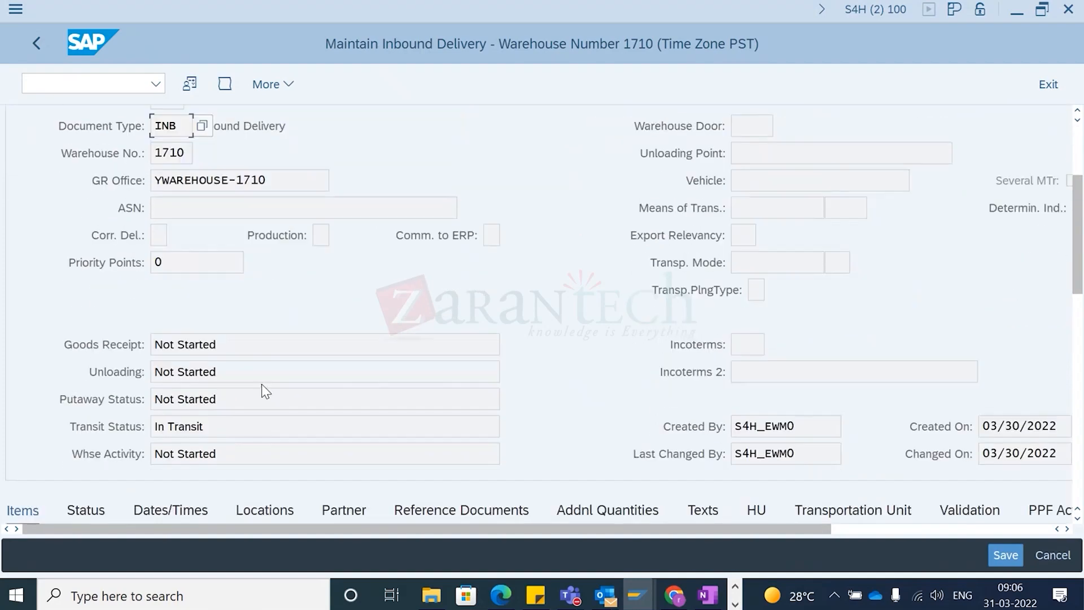
pyautogui.scroll(7, 179, 289)
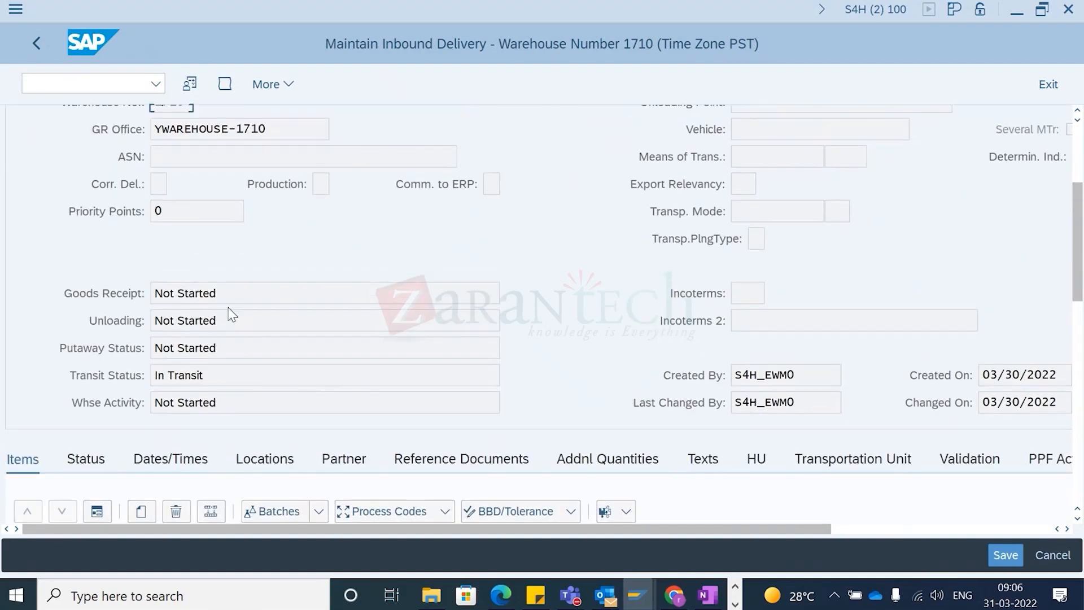
pyautogui.scroll(1, 181, 232)
pyautogui.click(83, 186)
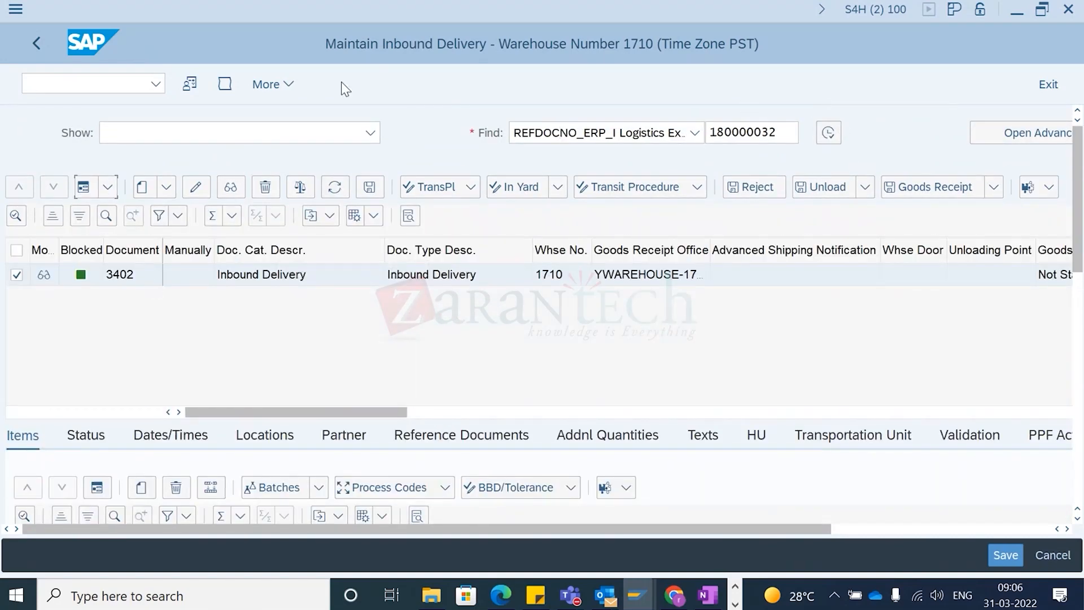
pyautogui.click(265, 84)
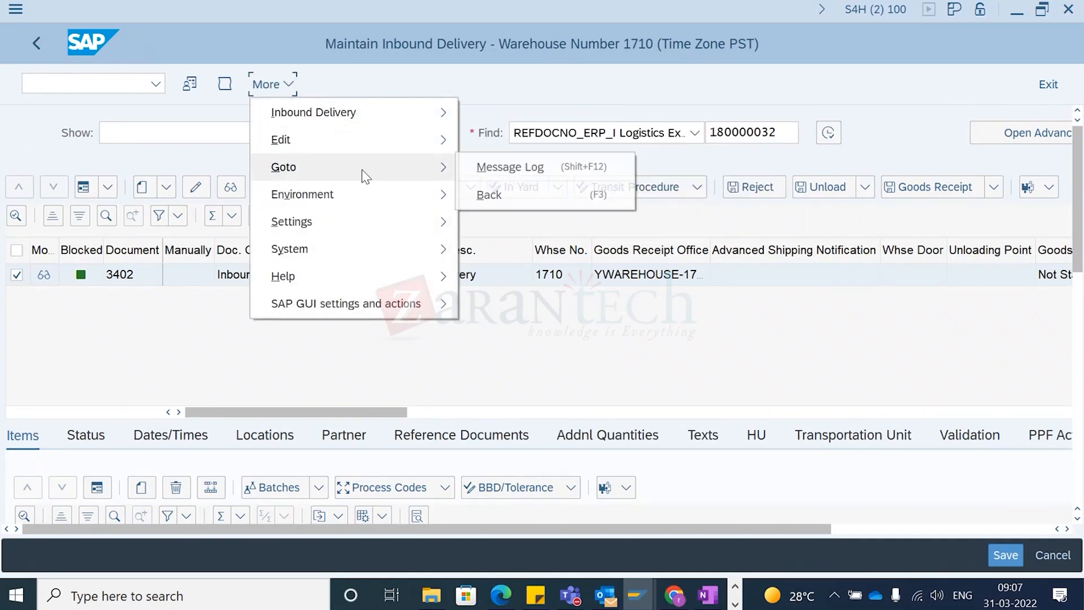
pyautogui.moveTo(393, 212)
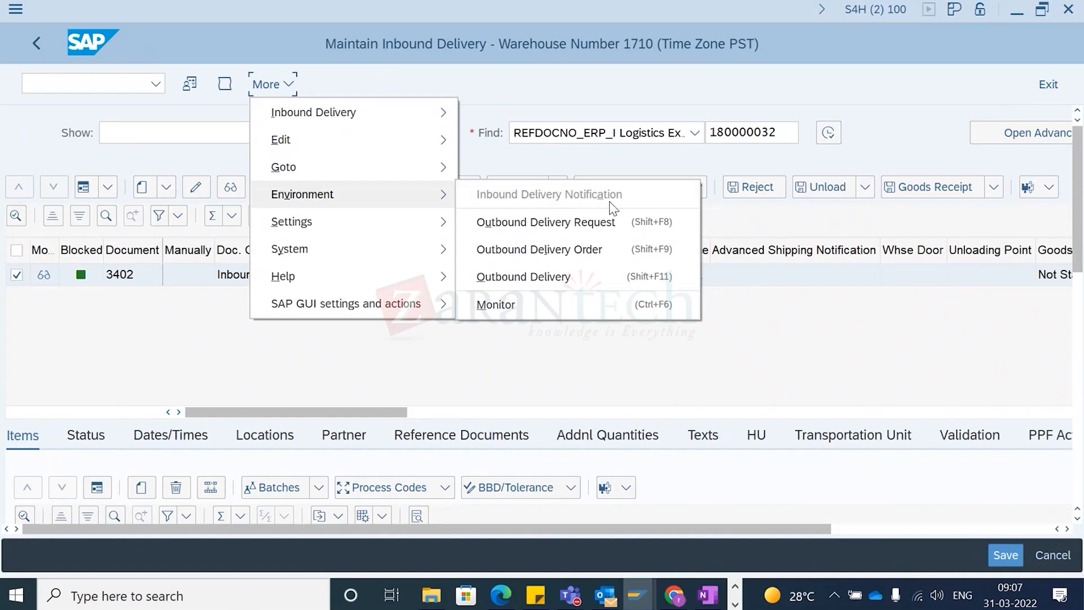
pyautogui.click(583, 371)
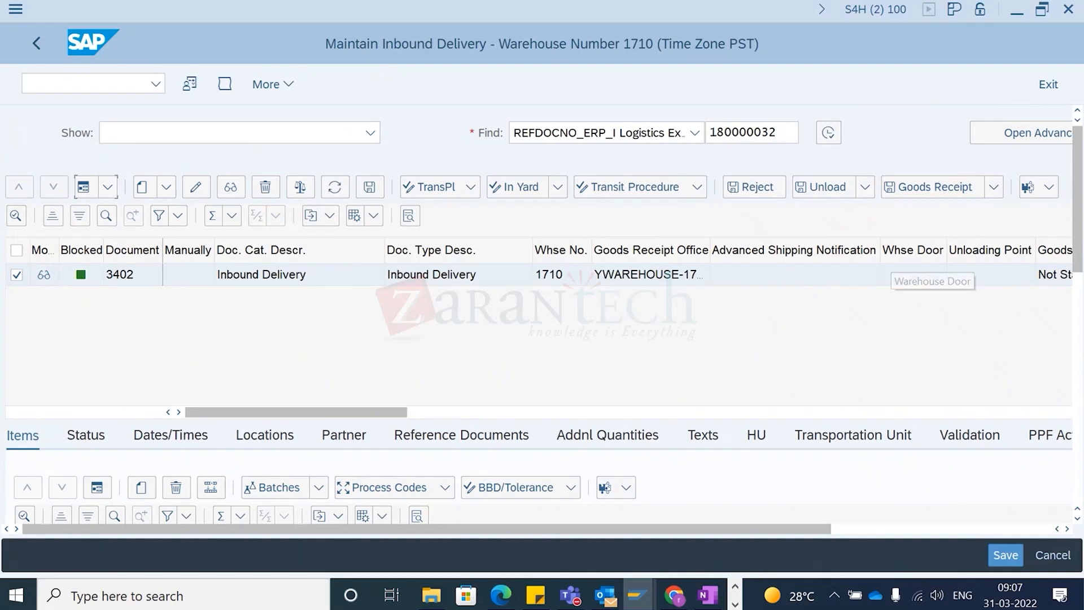
# Step: Open the form view of delivery item 10 and examine its product, quantity, warehouse process type and processing statuses
pyautogui.moveTo(1078, 162); pyautogui.dragTo(1078, 222)
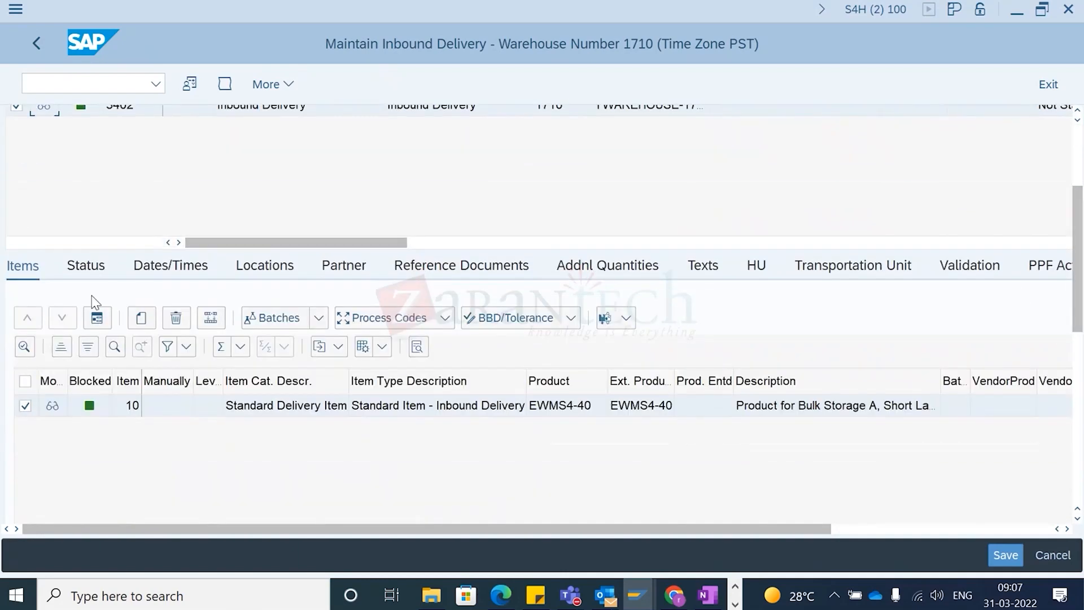
pyautogui.click(97, 319)
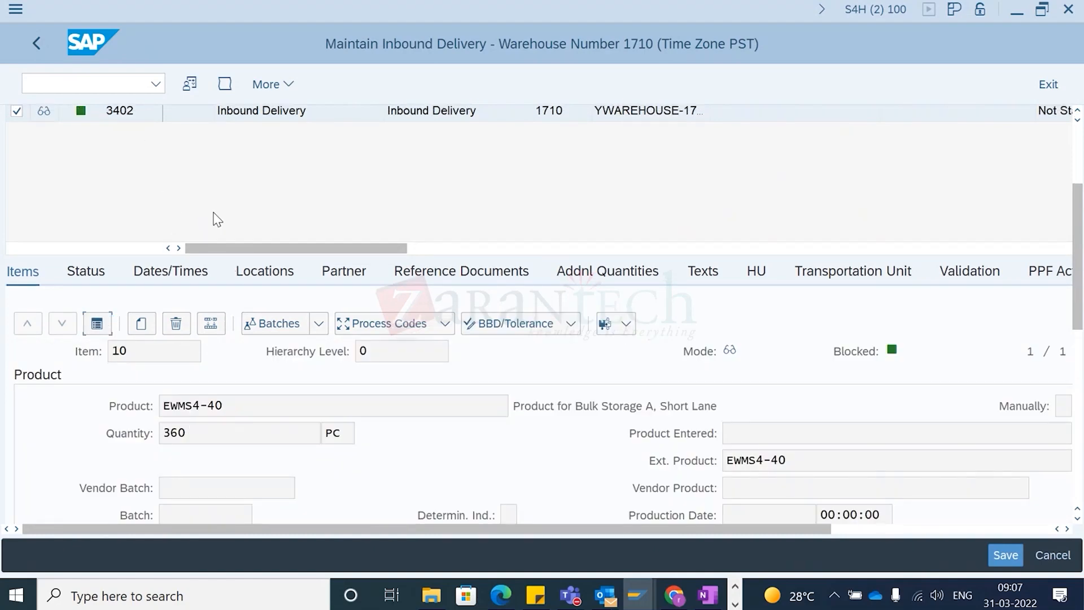
pyautogui.scroll(-3, 265, 316)
pyautogui.scroll(-2, 294, 370)
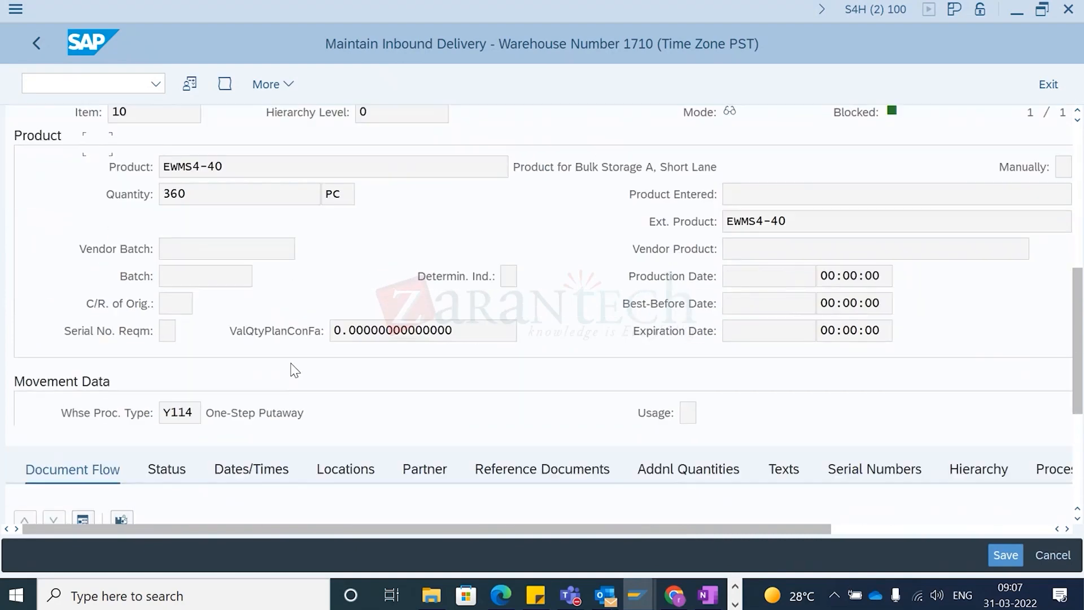
pyautogui.click(179, 377)
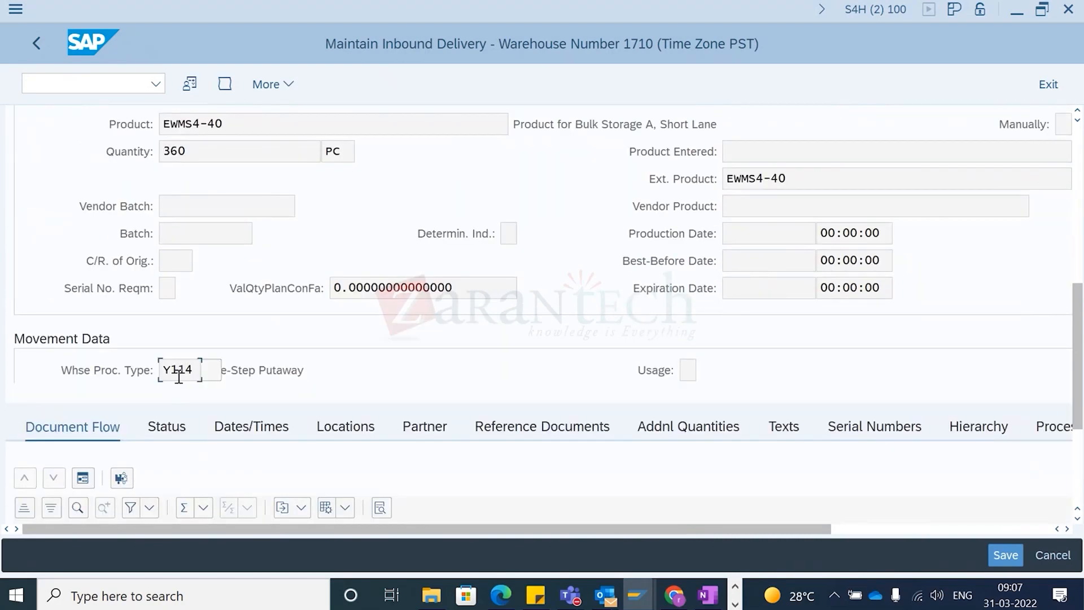
pyautogui.moveTo(195, 371); pyautogui.dragTo(148, 371)
pyautogui.scroll(-5, 203, 389)
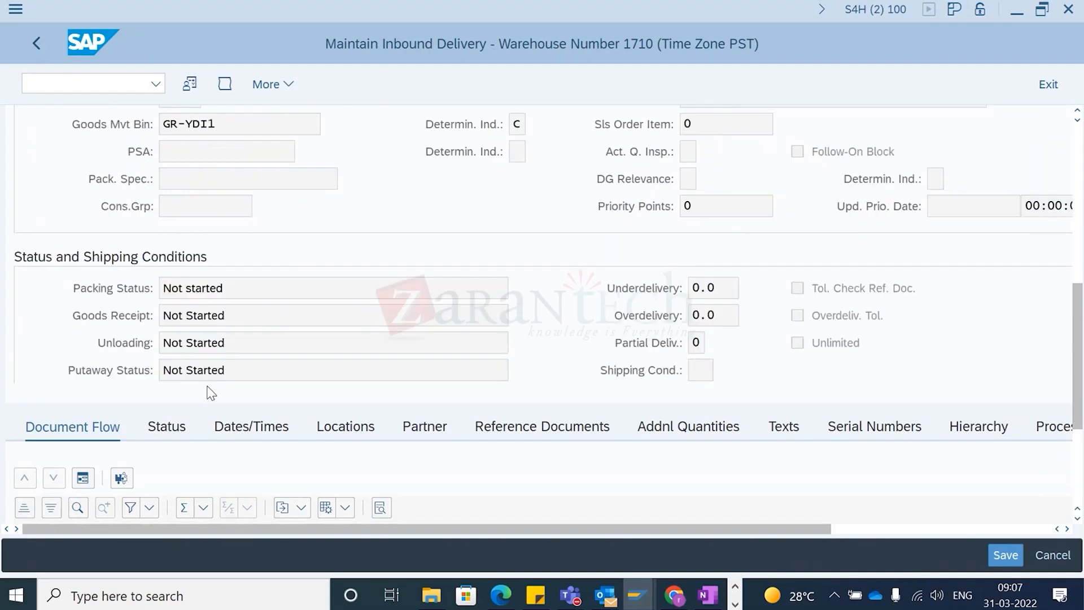
# Step: Check the movement control, staging bay, goods movement bin and warehouse process type in item 10's movement data
pyautogui.scroll(2, 201, 243)
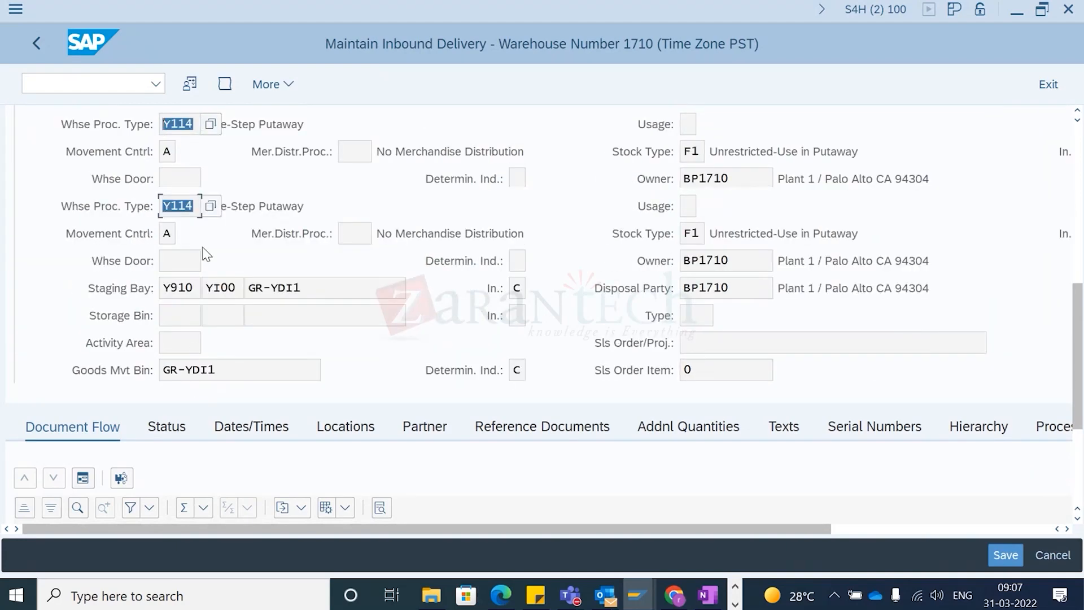
pyautogui.click(167, 234)
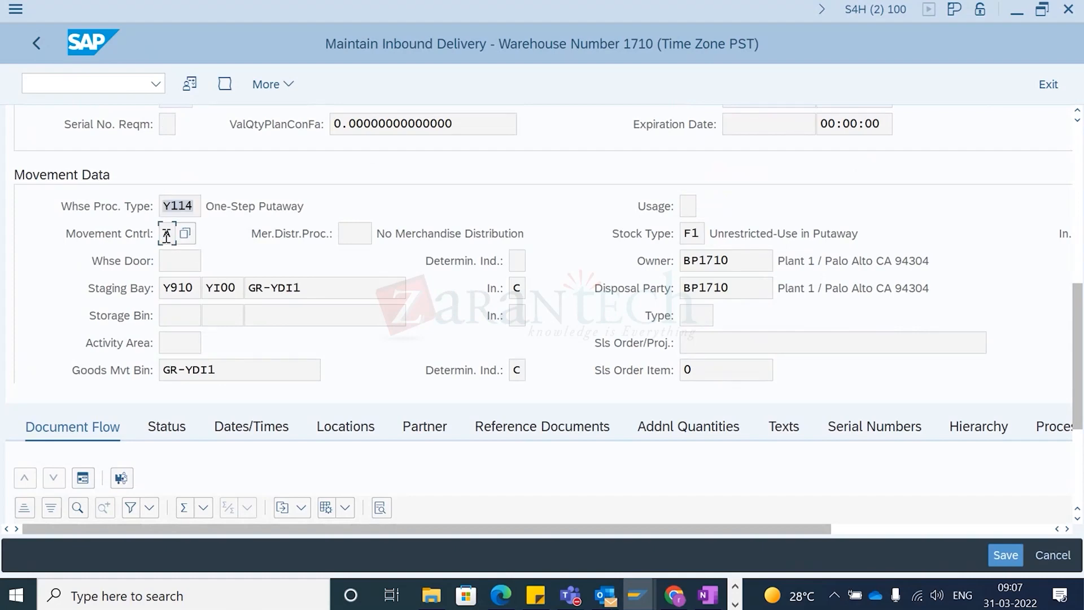
pyautogui.click(180, 209)
pyautogui.click(179, 293)
pyautogui.click(293, 288)
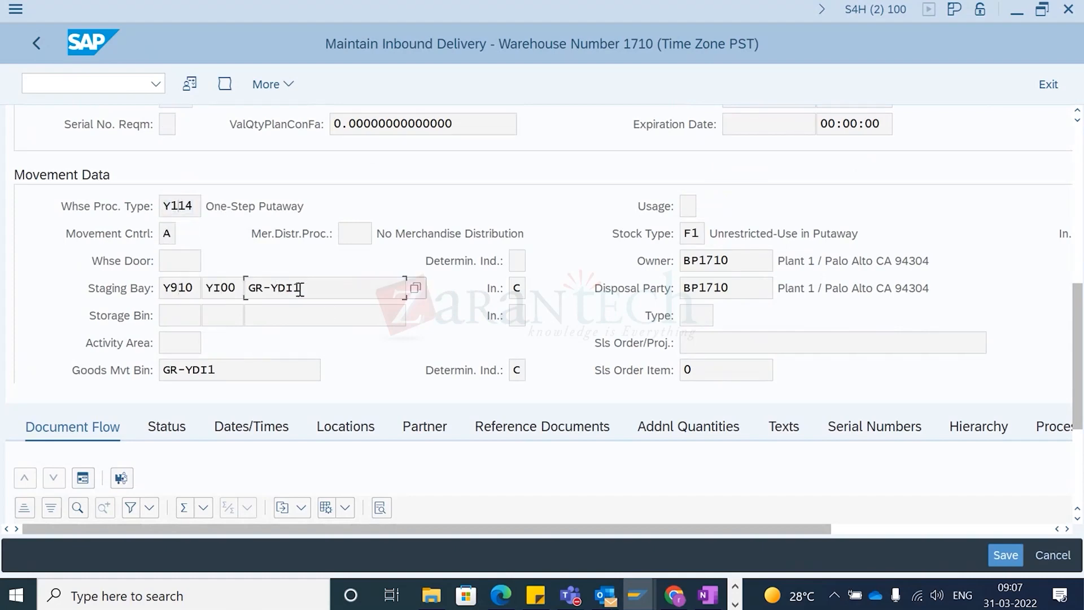
pyautogui.click(222, 291)
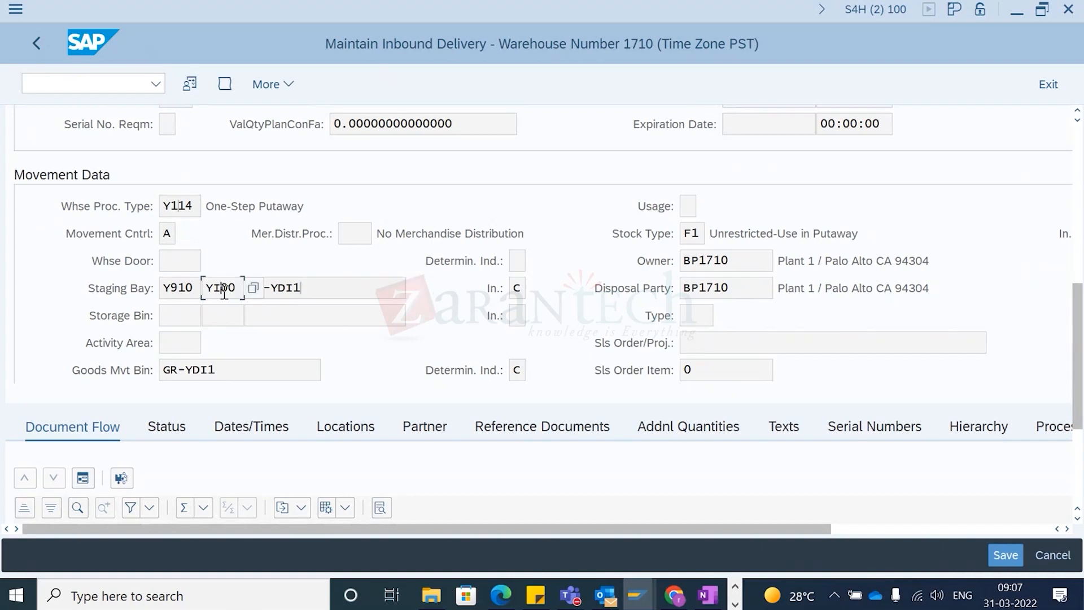
pyautogui.click(314, 290)
pyautogui.click(224, 373)
pyautogui.scroll(1, 175, 271)
pyautogui.click(178, 289)
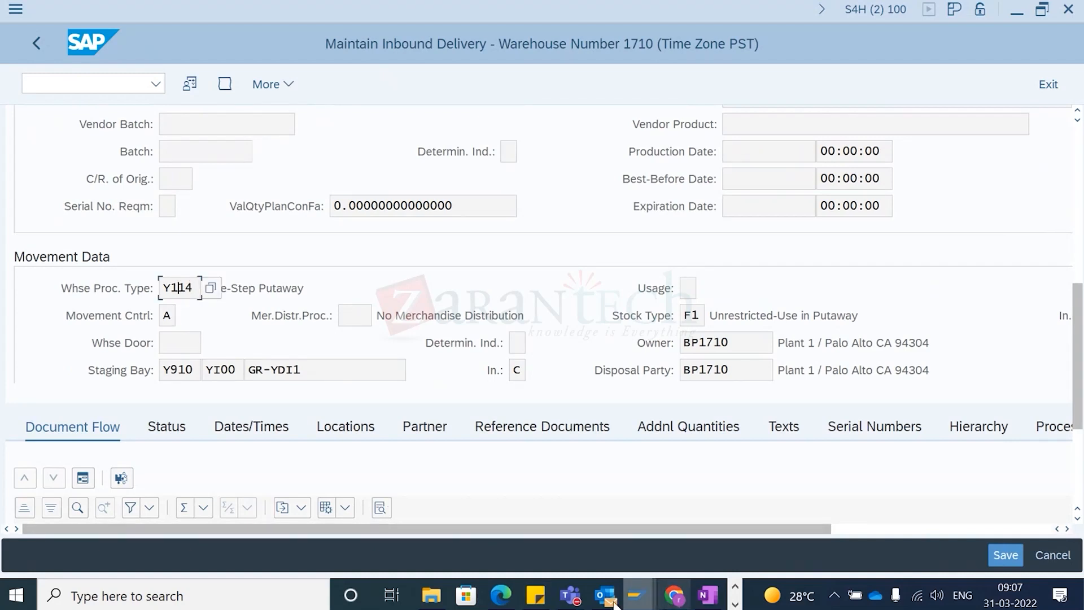
# Step: Look over the open SAP sessions and open the Customizing Implementation Guide (Display IMG) in a new session from the inbound delivery
pyautogui.click(637, 602)
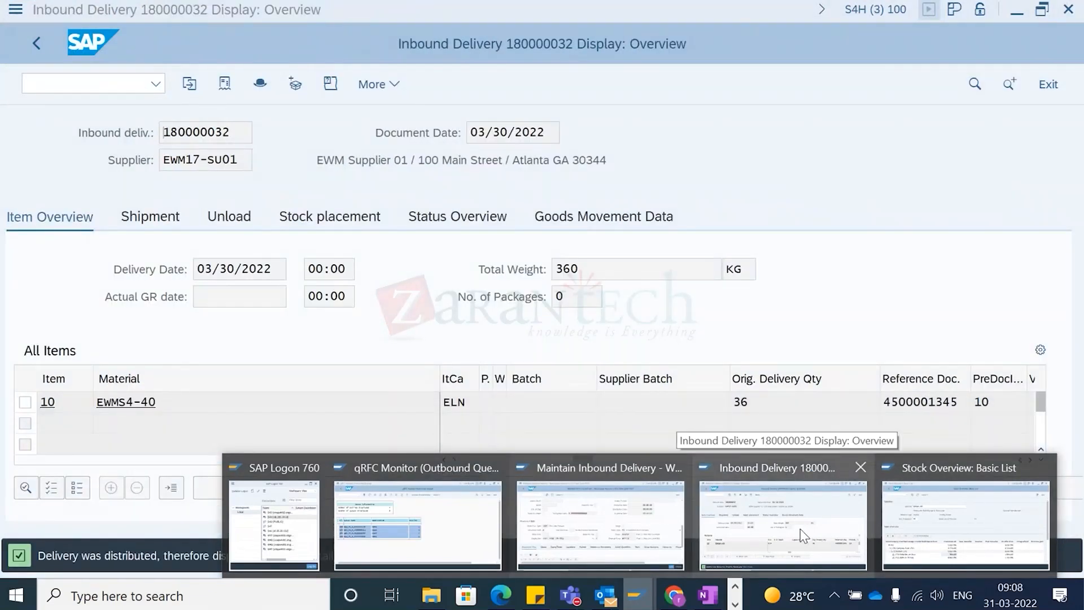
pyautogui.moveTo(909, 538)
pyautogui.moveTo(620, 518)
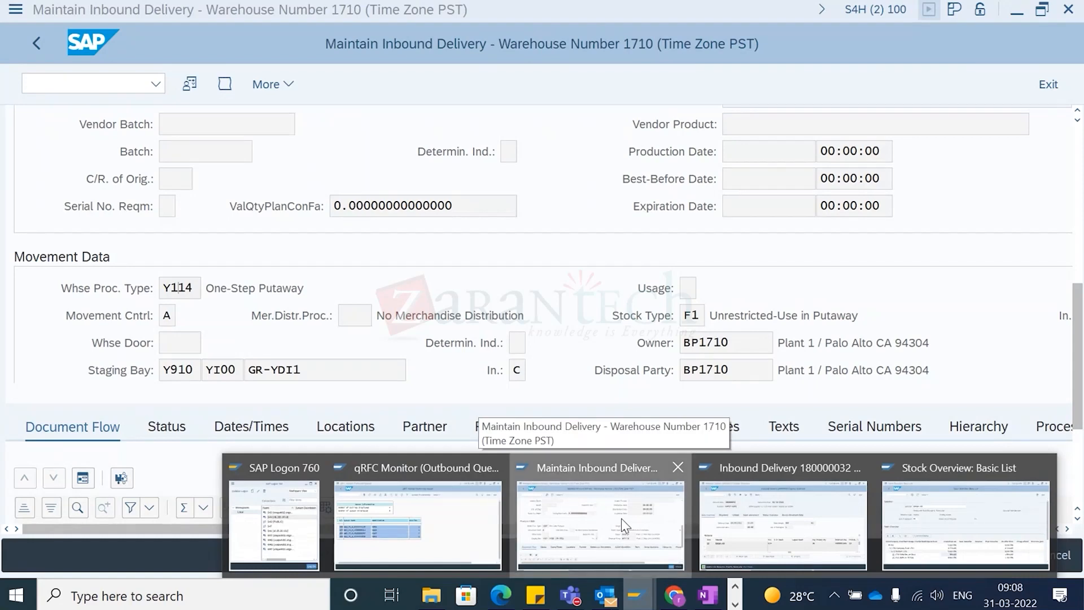
pyautogui.click(621, 518)
pyautogui.click(73, 86)
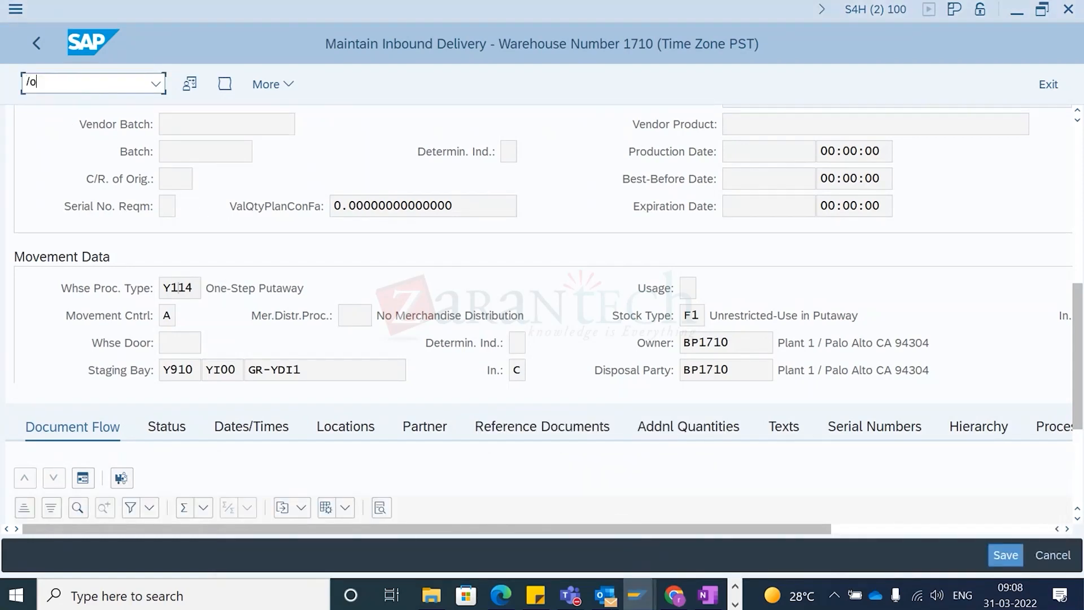
pyautogui.press('Return')
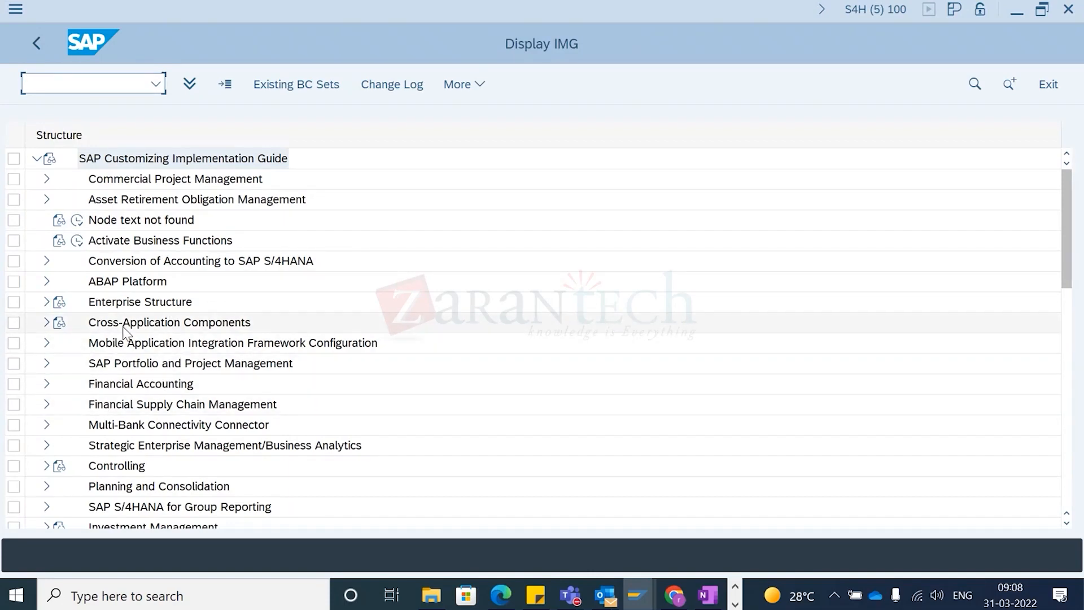
# Step: Open Determine Warehouse Process Type under SCM Extended Warehouse Management > Extended Warehouse Management > Cross-Process Settings > Warehouse Task
pyautogui.scroll(-4, 96, 406)
pyautogui.scroll(-3, 72, 464)
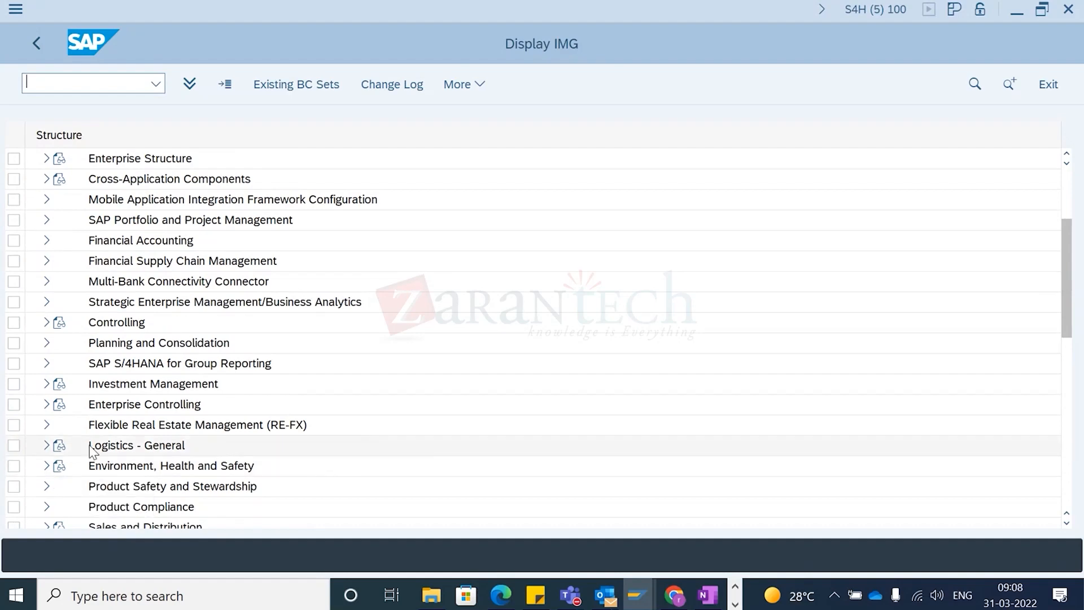
pyautogui.scroll(-3, 107, 418)
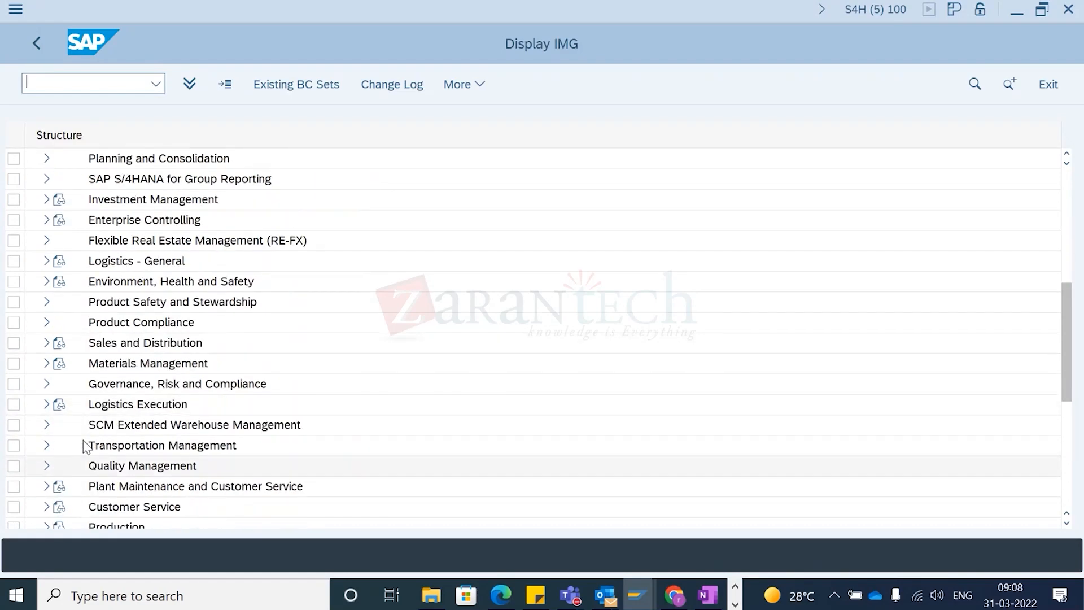
pyautogui.click(47, 425)
pyautogui.scroll(-2, 79, 440)
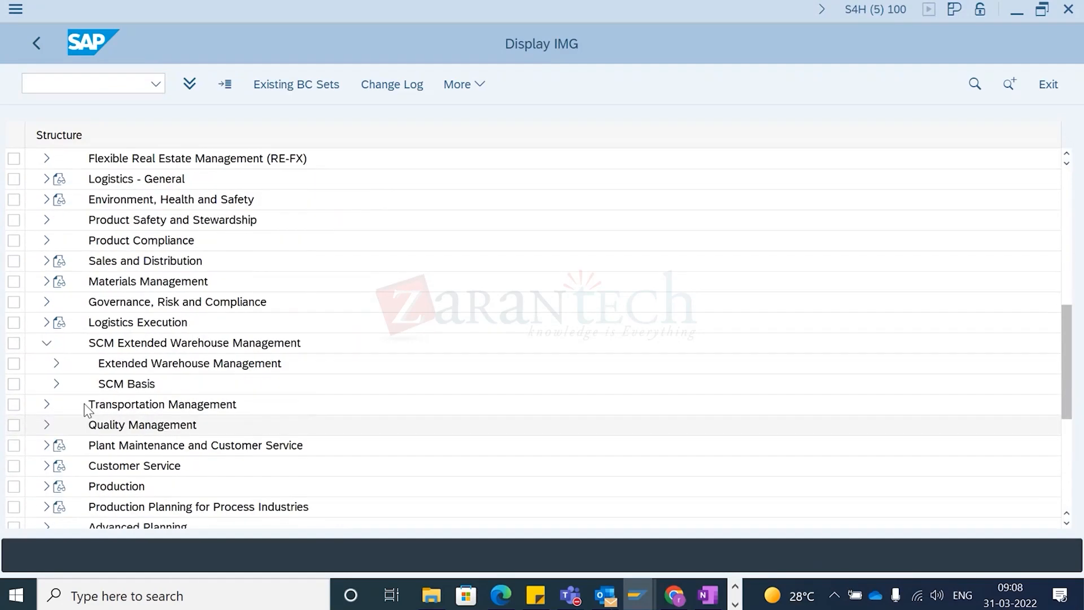
pyautogui.click(56, 363)
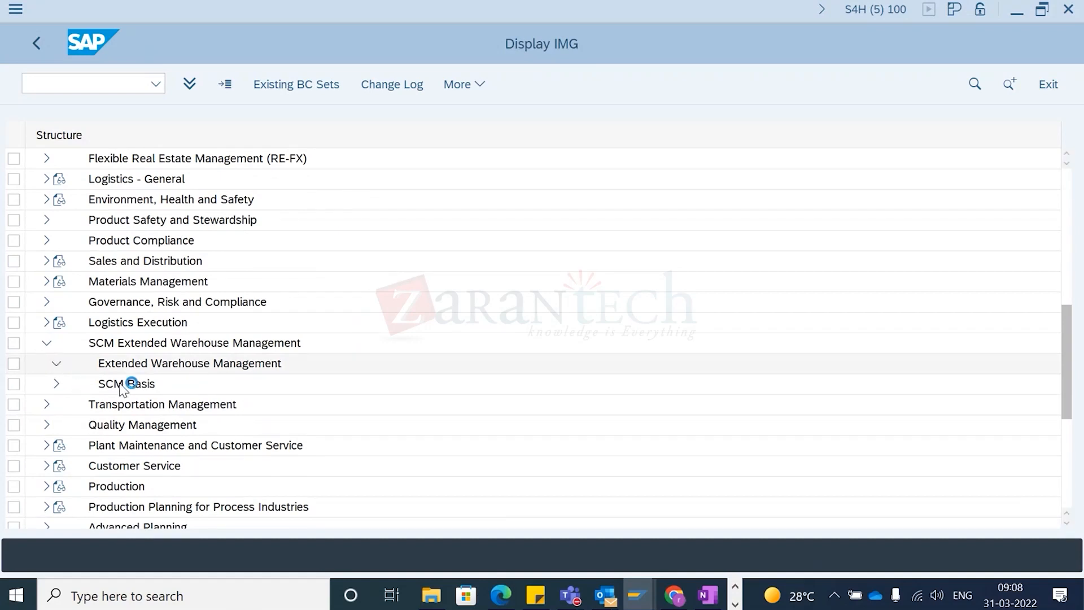
pyautogui.click(65, 366)
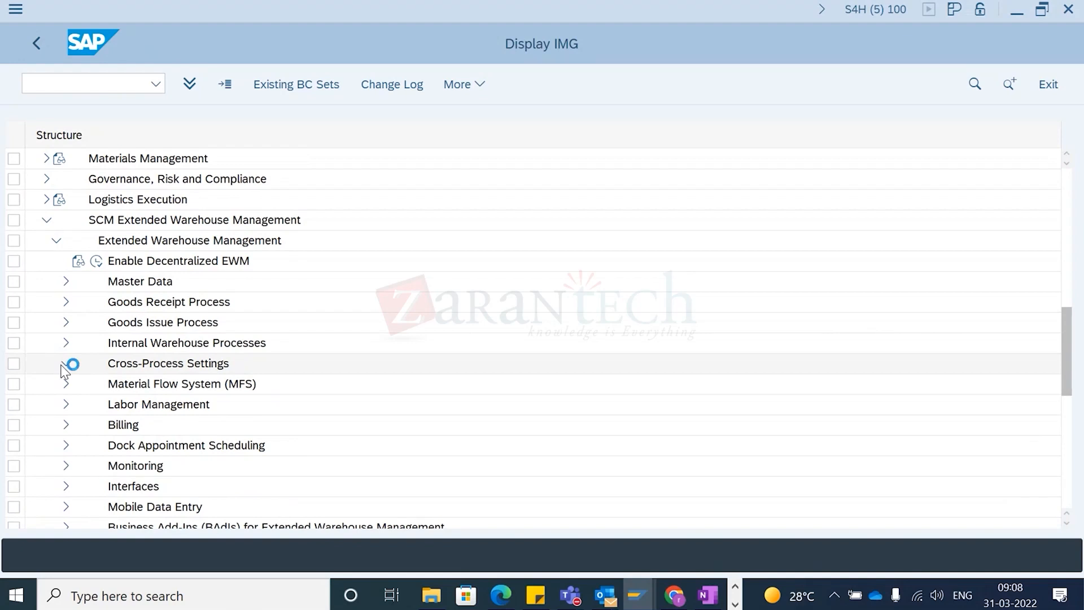
pyautogui.click(74, 301)
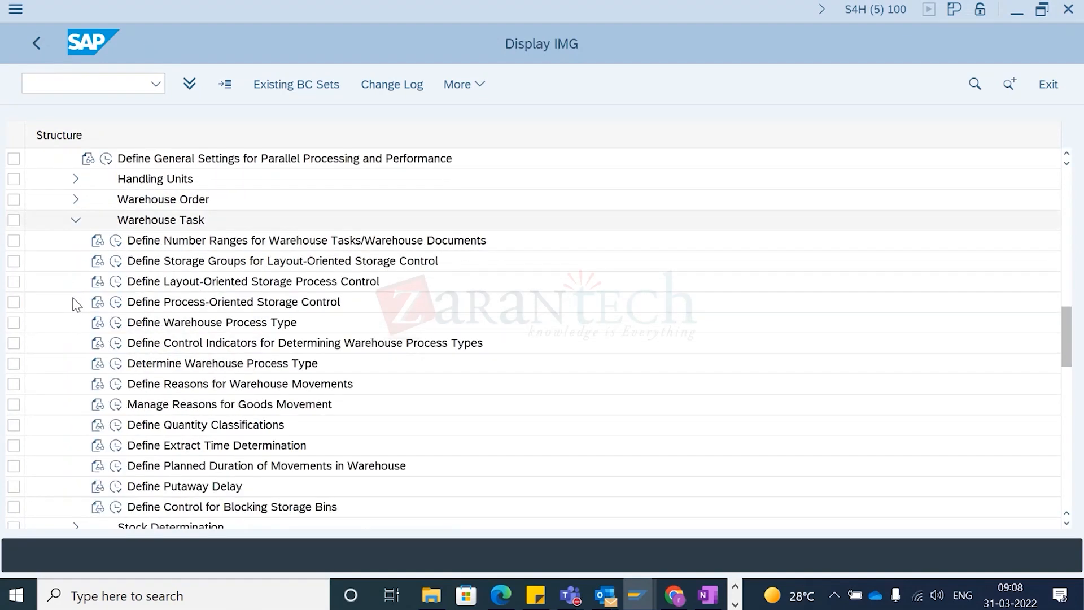
pyautogui.click(117, 365)
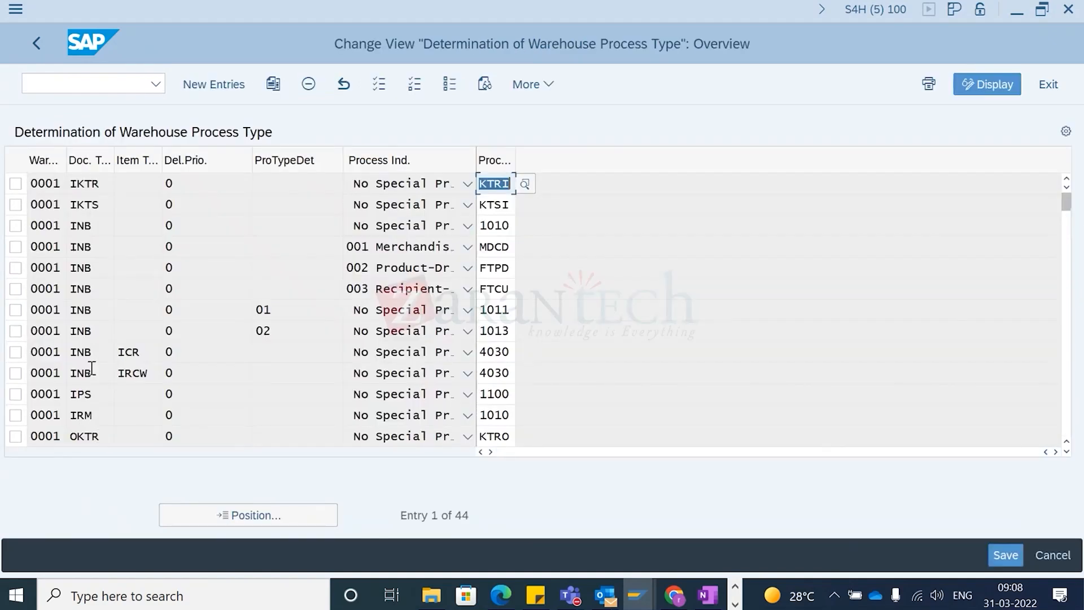
# Step: Switch back to the inbound delivery session, return the item to the list view and check the document category and type in the header form
pyautogui.scroll(-4, 116, 406)
pyautogui.scroll(-3, 119, 406)
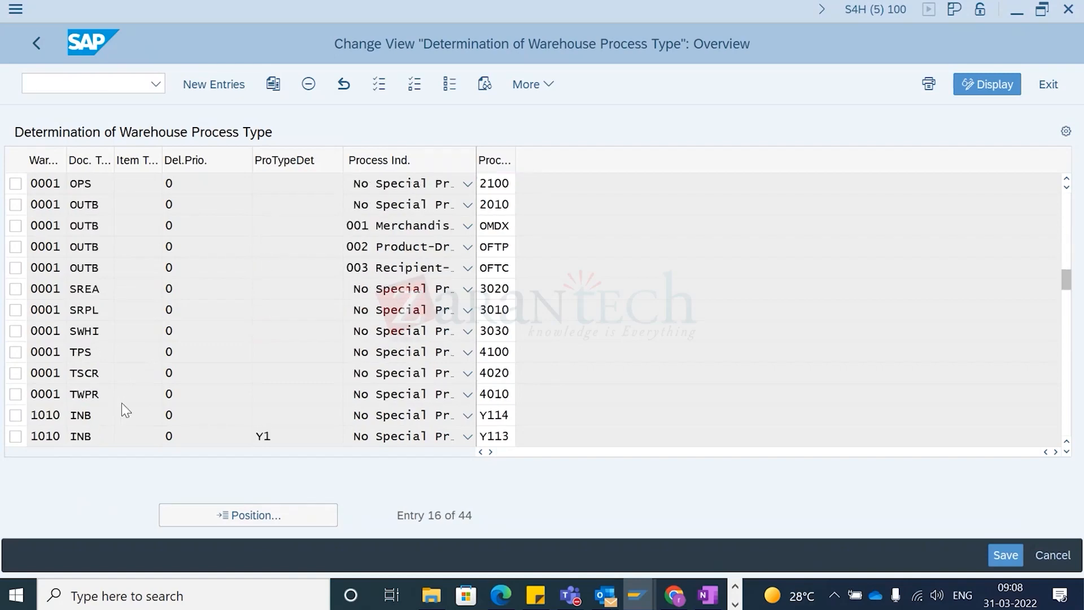
pyautogui.hotkey('alt', 'Tab')
pyautogui.scroll(6, 194, 169)
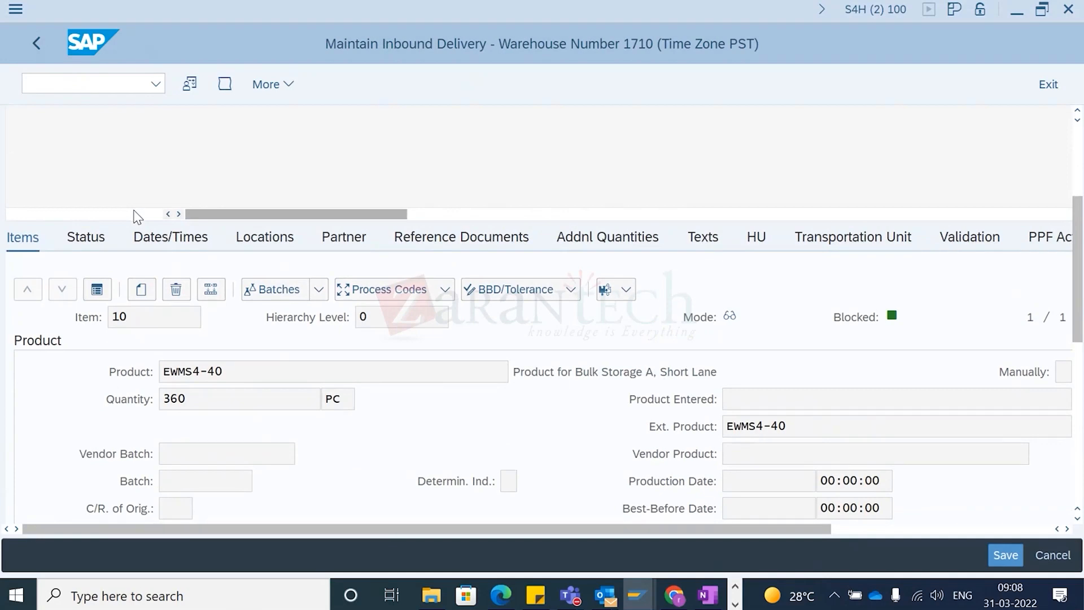
pyautogui.click(100, 290)
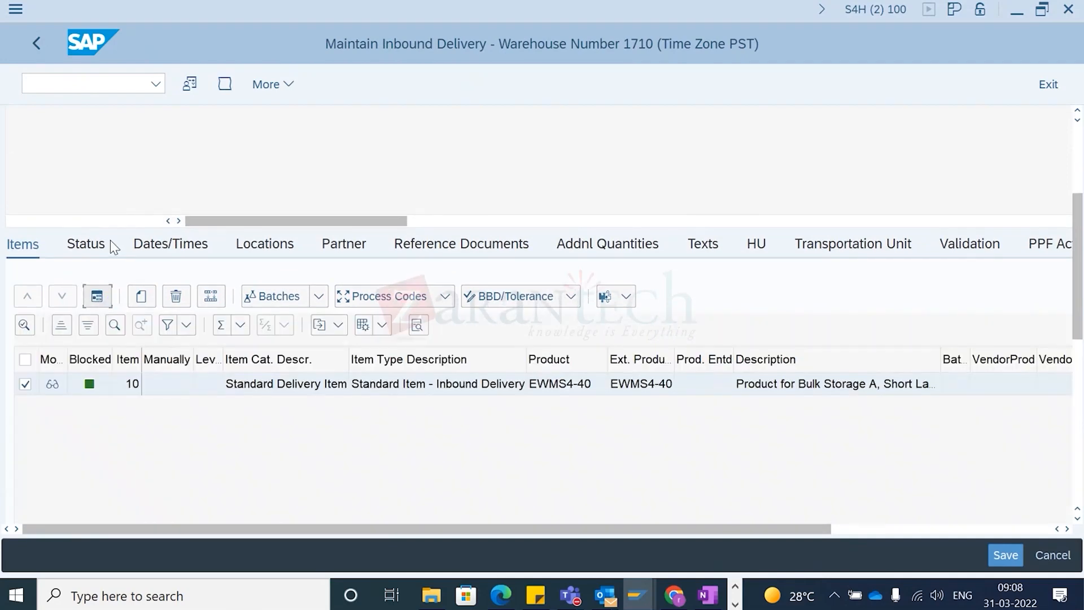
pyautogui.scroll(1, 110, 239)
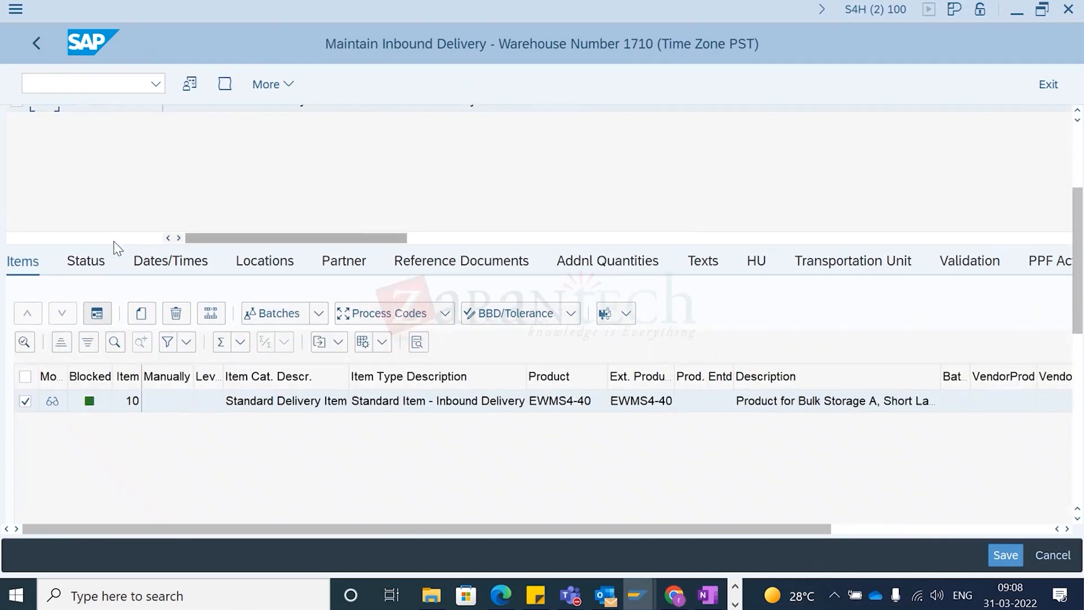
pyautogui.click(1079, 149)
pyautogui.click(84, 188)
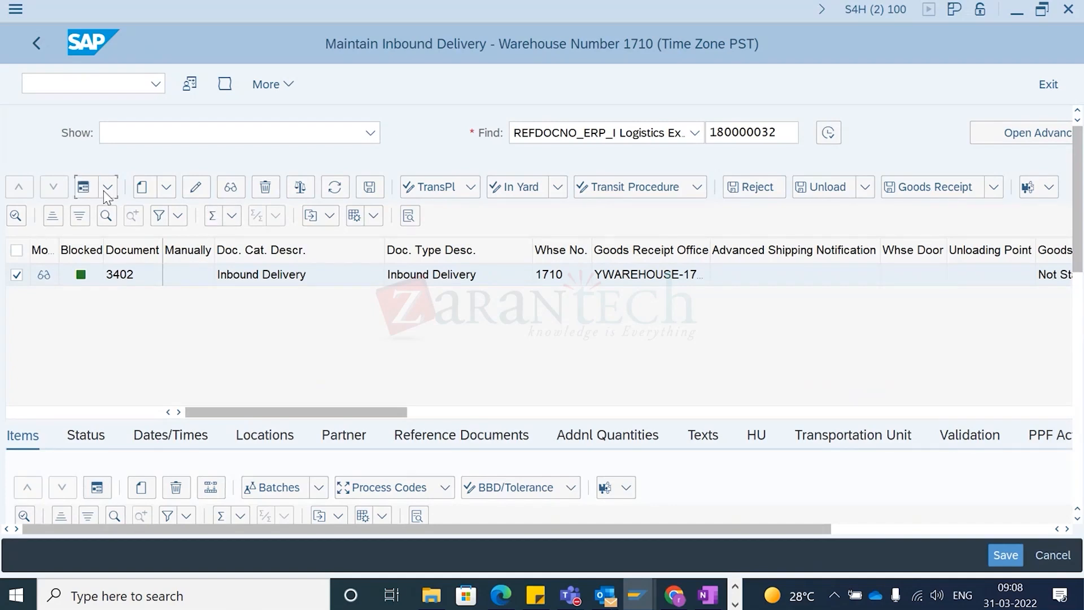
pyautogui.doubleClick(179, 295)
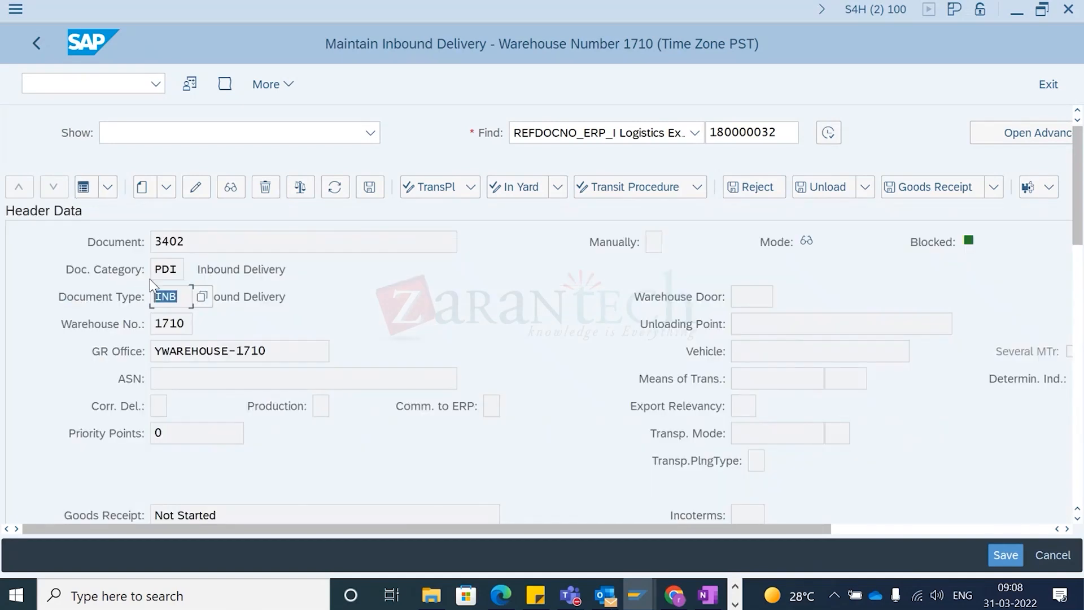
pyautogui.moveTo(164, 270); pyautogui.dragTo(154, 269)
# Step: Switch to the process type determination table and check which process type is assigned to warehouse 1010, document type INB, without a determination indicator
pyautogui.hotkey('alt', 'Tab')
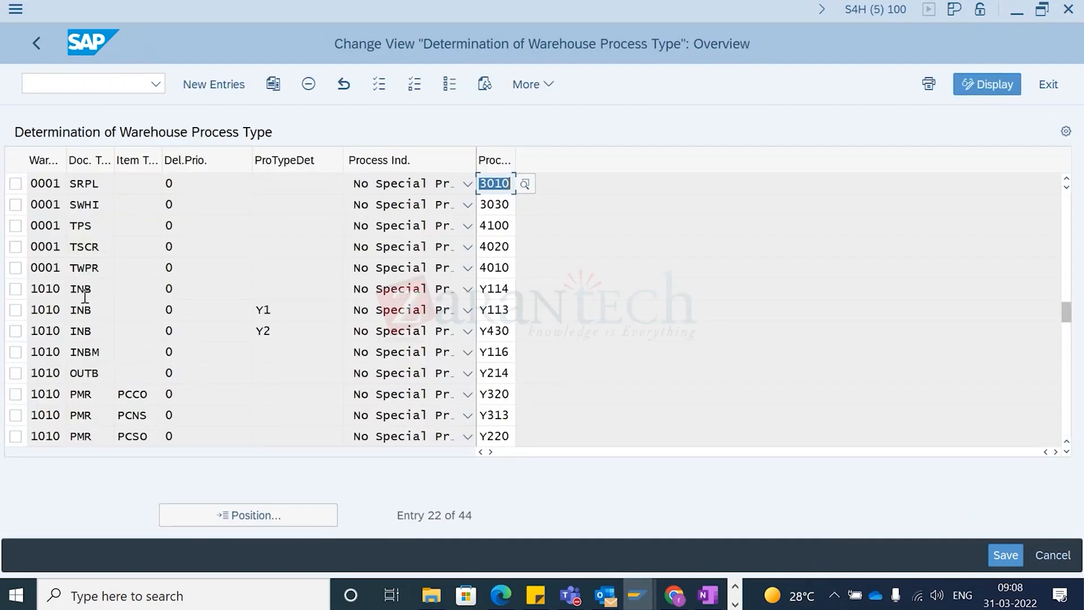
pyautogui.moveTo(107, 288); pyautogui.dragTo(57, 289)
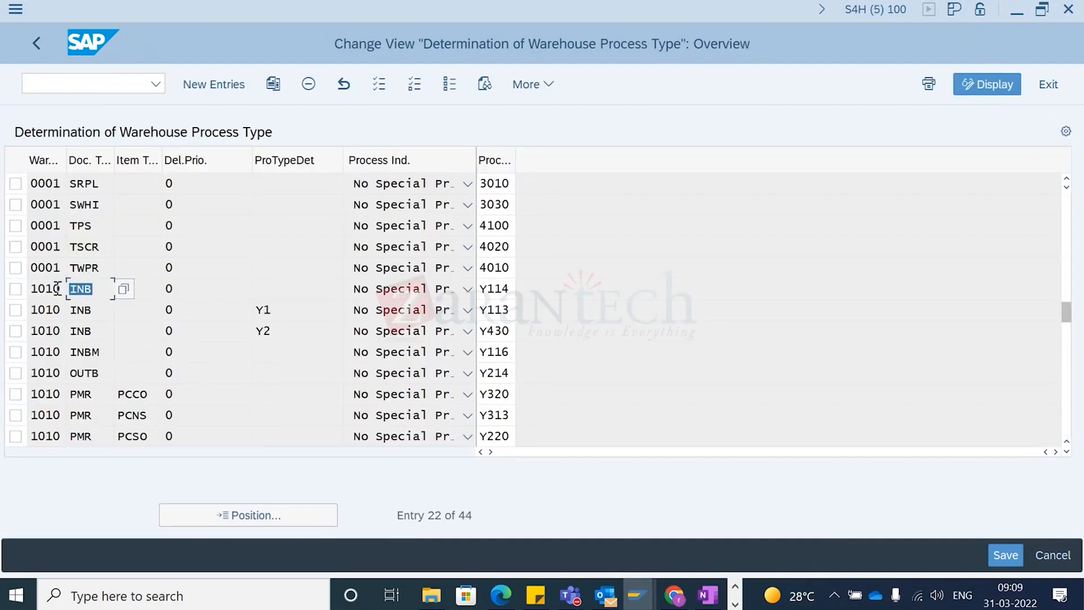
pyautogui.click(15, 288)
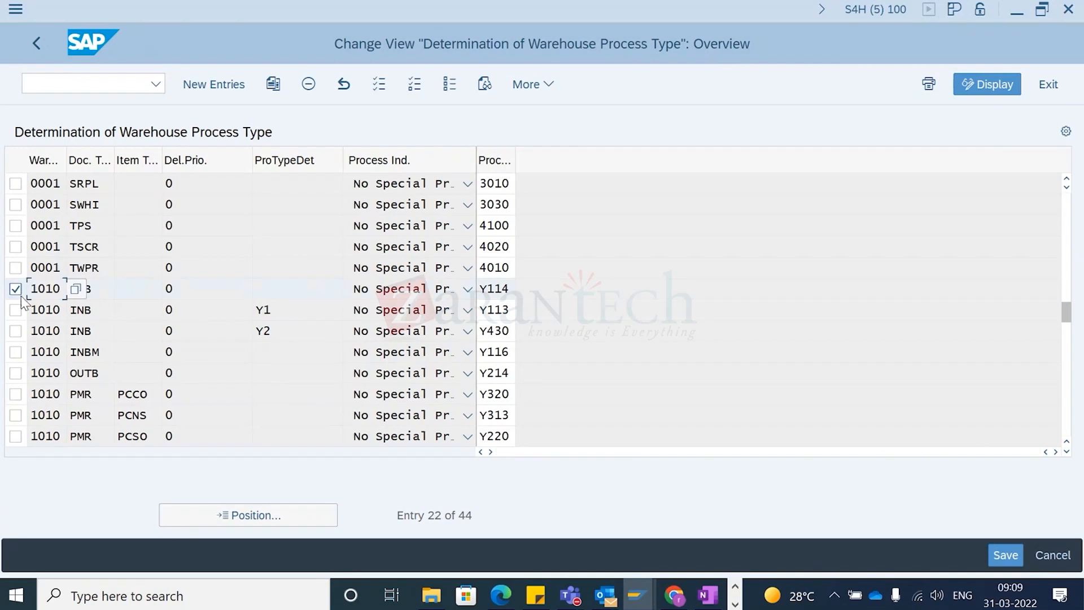
pyautogui.click(112, 289)
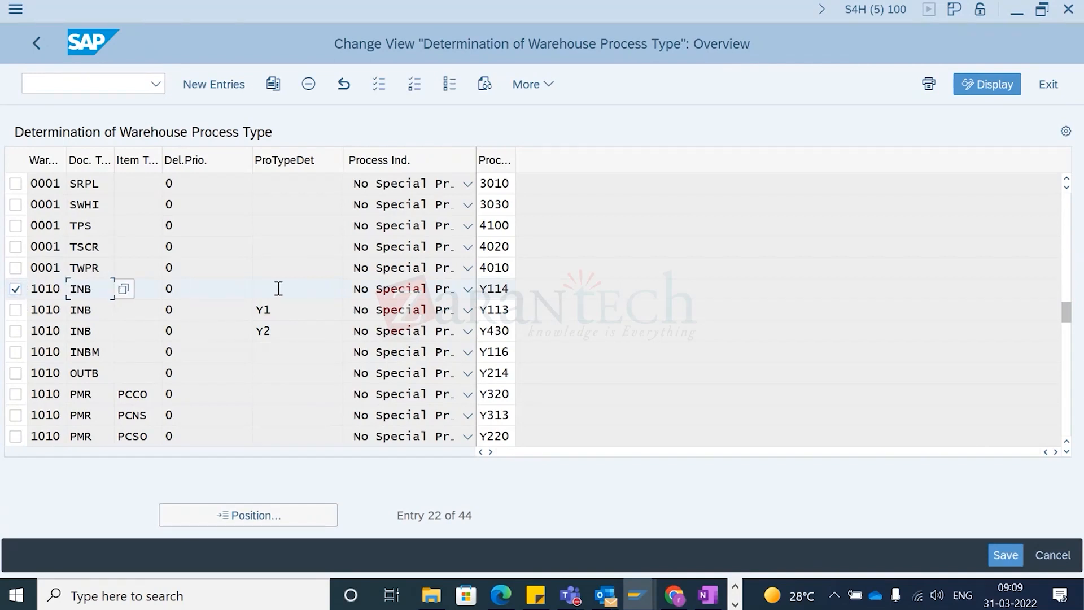
pyautogui.click(305, 293)
pyautogui.doubleClick(506, 290)
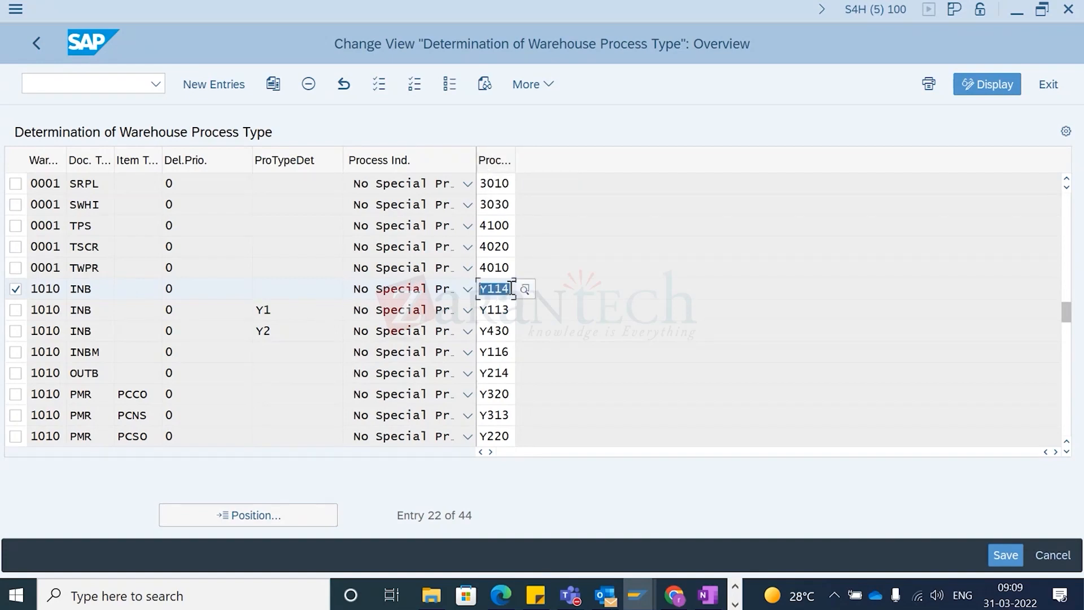
# Step: Check the warehouse 1010 INB entry with determination indicator Y1, and look up the item's product in the inbound delivery session
pyautogui.click(501, 309)
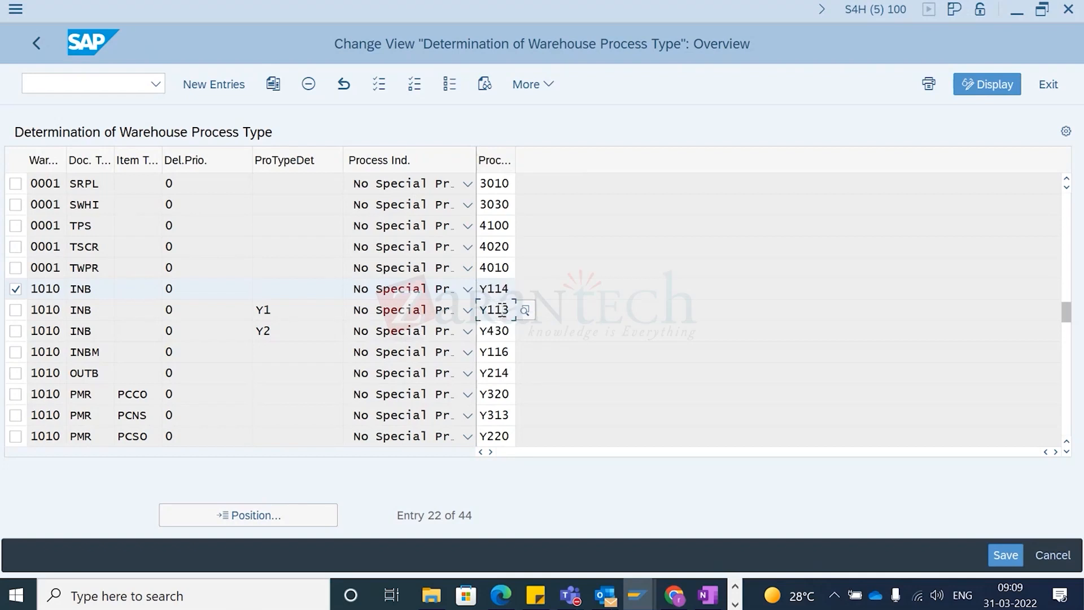
pyautogui.doubleClick(275, 307)
pyautogui.hotkey('alt', 'Tab')
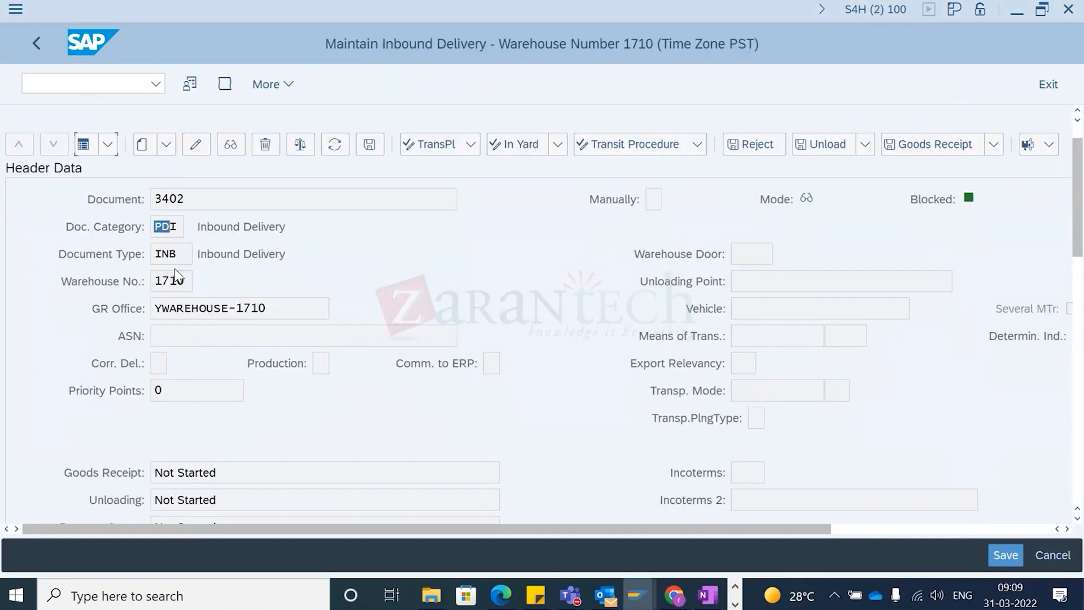
pyautogui.click(83, 187)
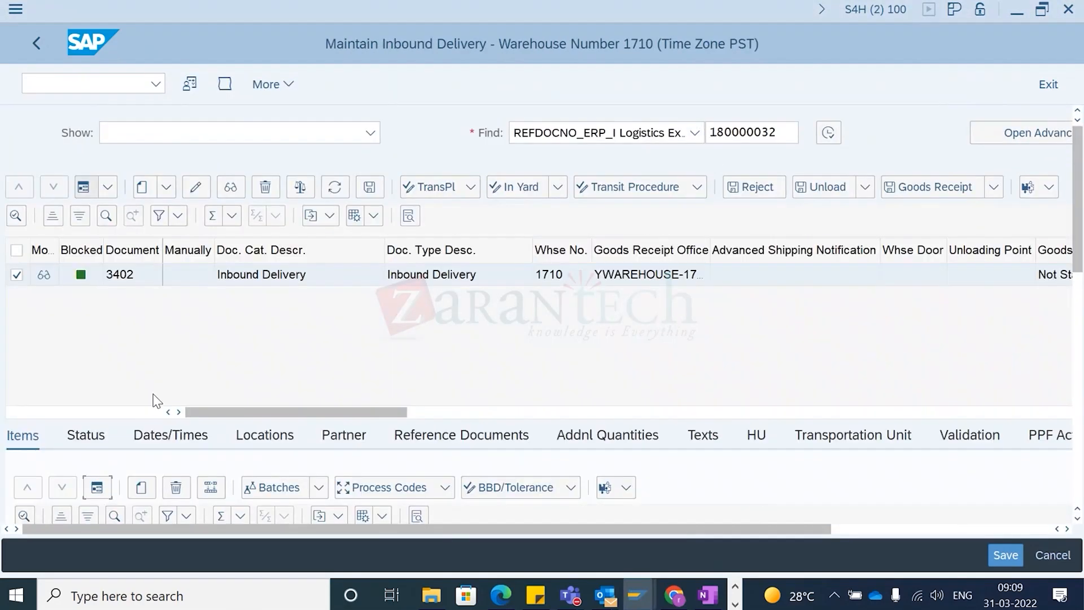
pyautogui.moveTo(294, 412); pyautogui.dragTo(982, 412)
pyautogui.moveTo(1078, 168); pyautogui.dragTo(1081, 286)
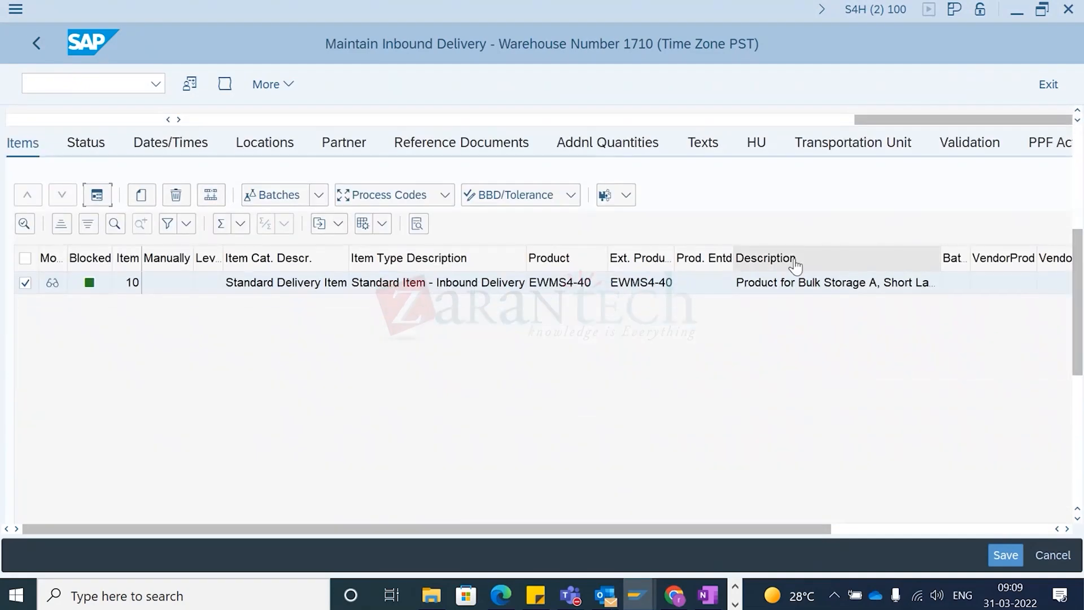
pyautogui.click(641, 289)
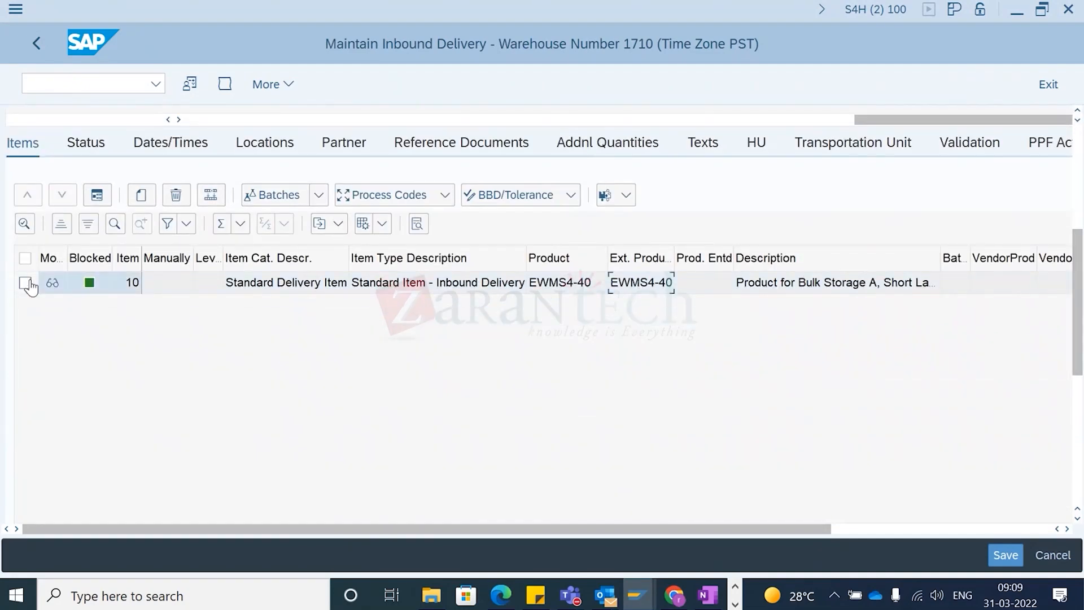
pyautogui.click(570, 293)
# Step: Open transaction /scwm/mat1 in a new session and display the warehouse data of product EWMS4-40 in warehouse 1710
pyautogui.click(89, 84)
pyautogui.write('/o/scwm/mat1')
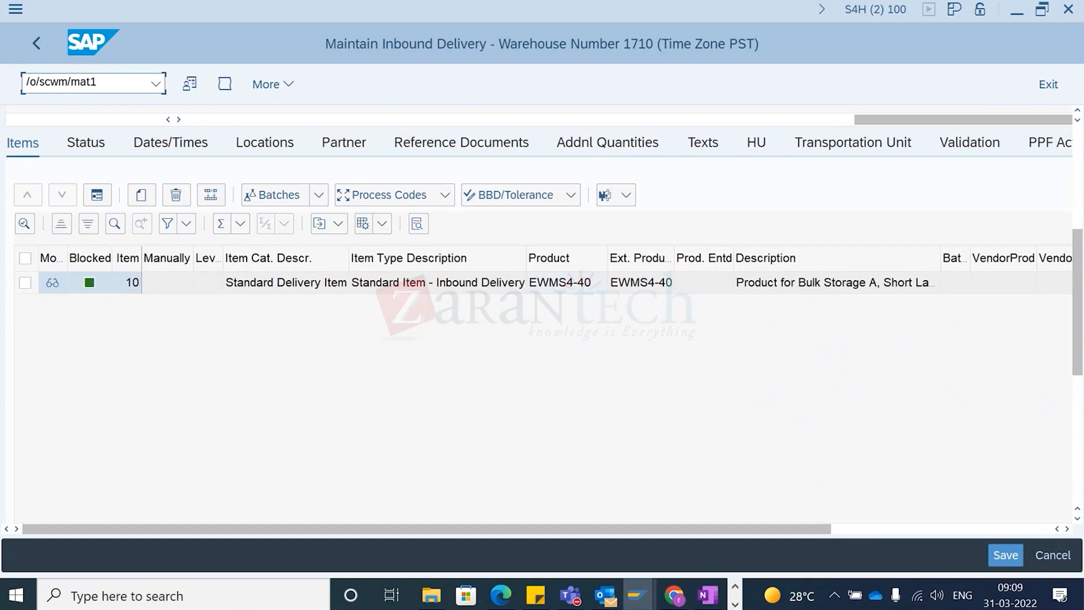
pyautogui.press('Return')
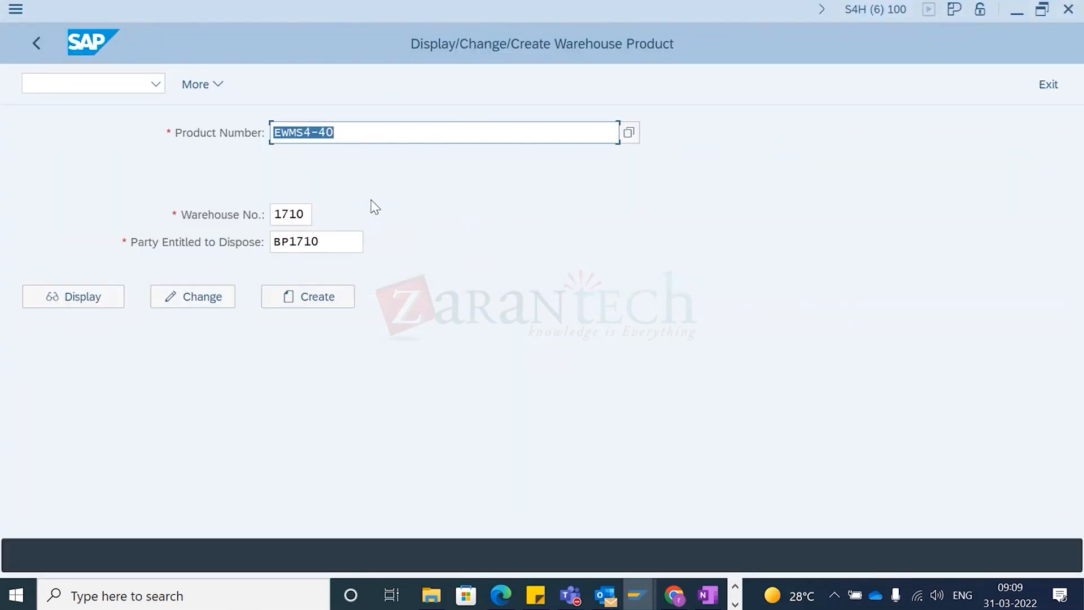
pyautogui.click(68, 298)
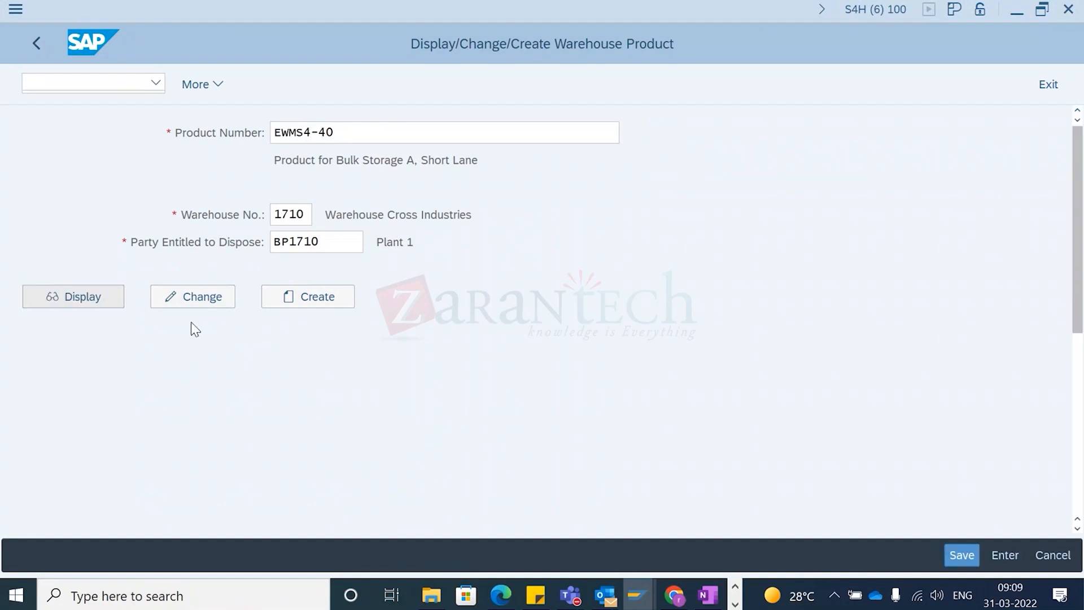
pyautogui.click(774, 276)
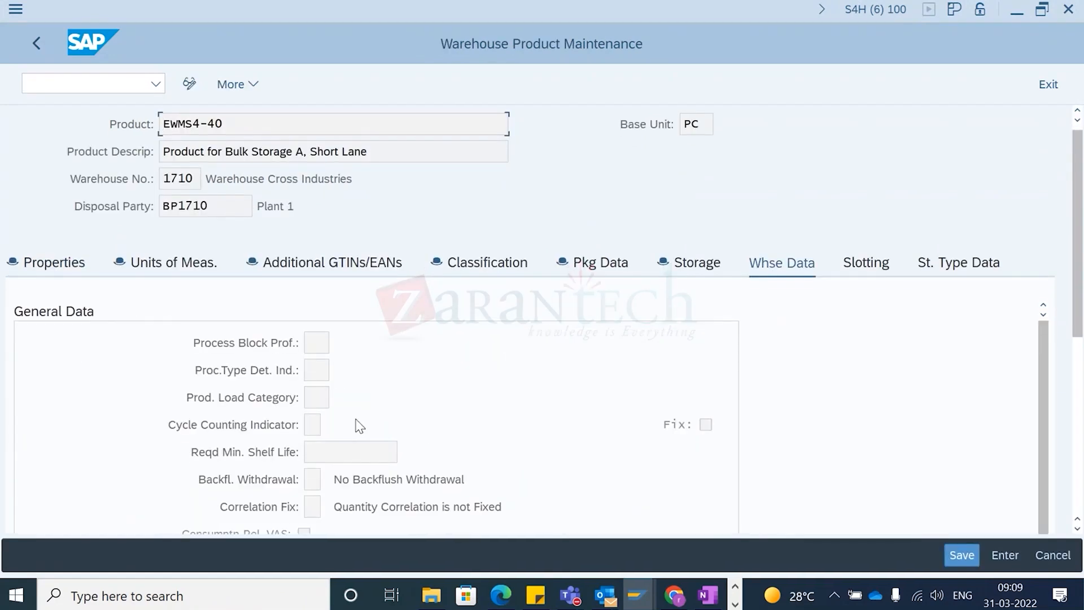
# Step: Look up the possible values of the product's process type determination indicator and close the value list
pyautogui.click(314, 370)
pyautogui.click(338, 371)
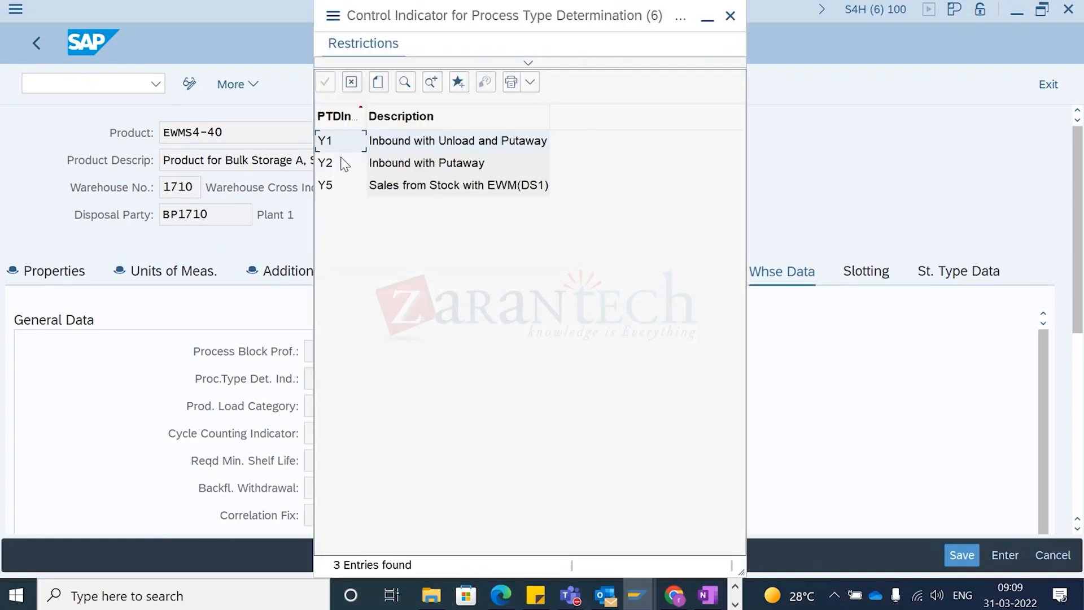
pyautogui.click(731, 15)
# Step: Switch to the process type determination table and check which process type belongs to indicator Y1 for warehouse 1010, document type INB
pyautogui.hotkey('alt', 'Tab')
pyautogui.hotkey('alt', 'Tab')
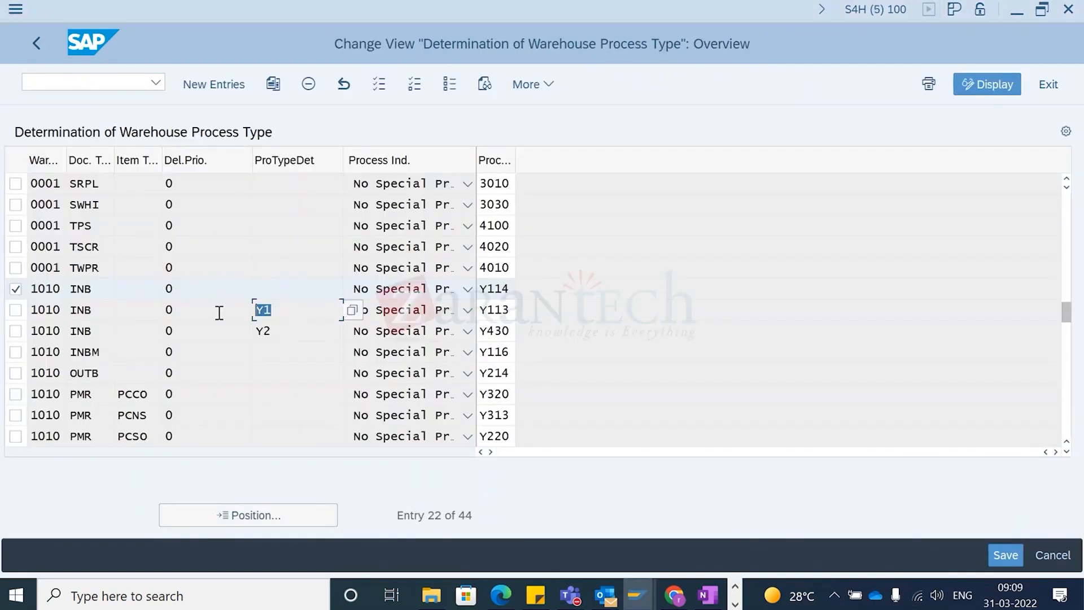
pyautogui.click(507, 309)
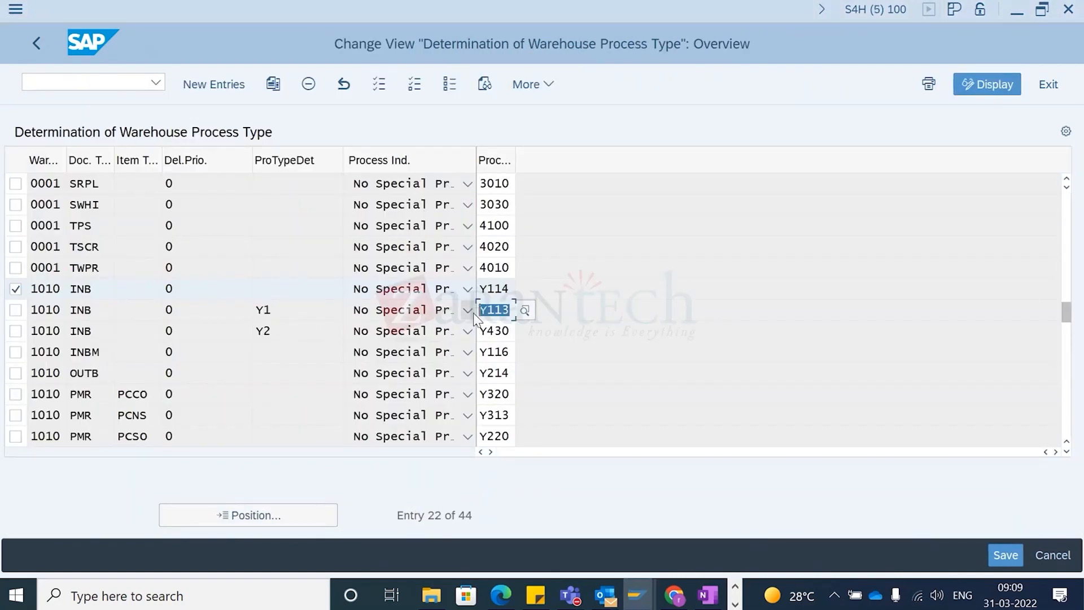
pyautogui.click(266, 310)
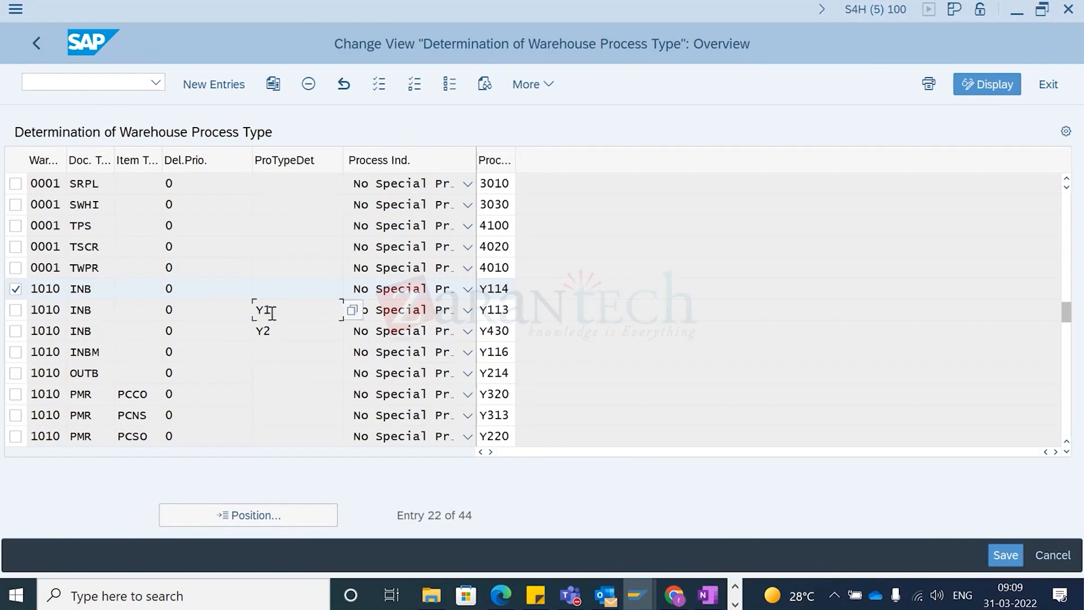
# Step: Switch back to the warehouse product and review the available process type determination indicators again
pyautogui.hotkey('alt', 'Tab')
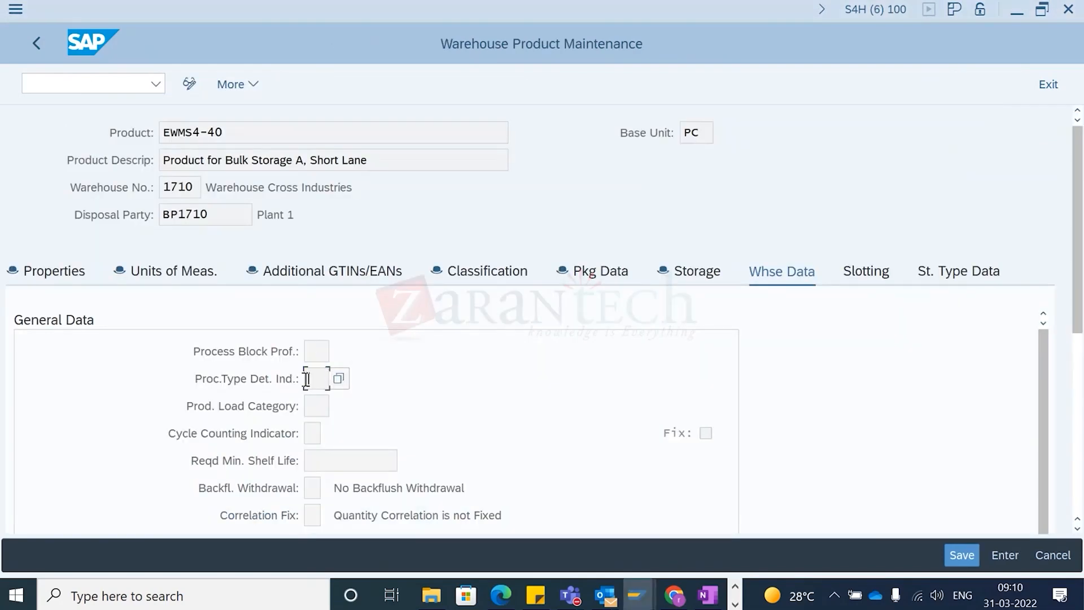
pyautogui.click(342, 385)
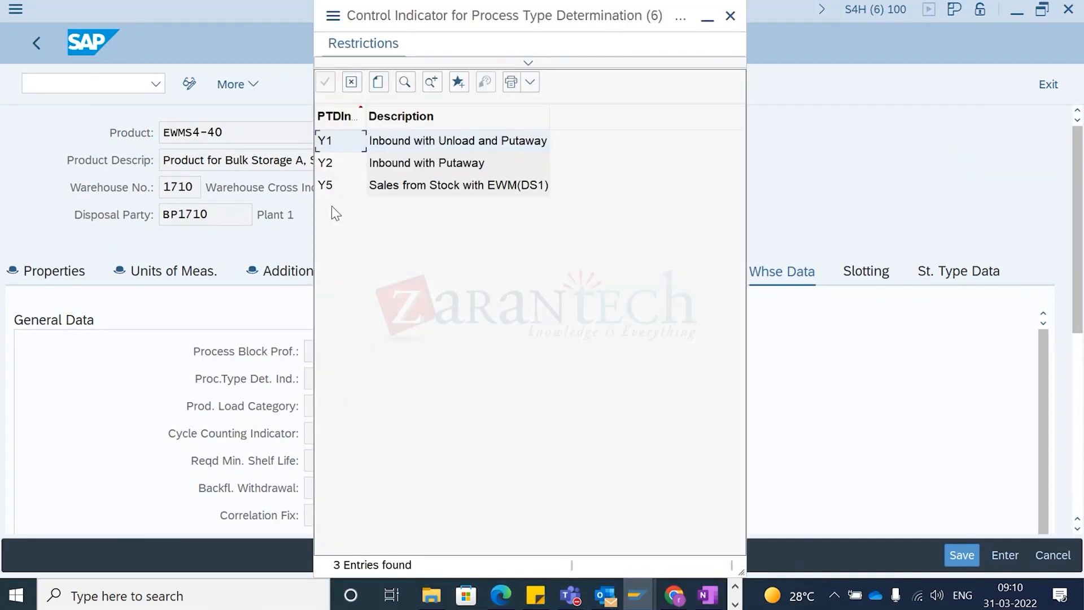
pyautogui.click(729, 18)
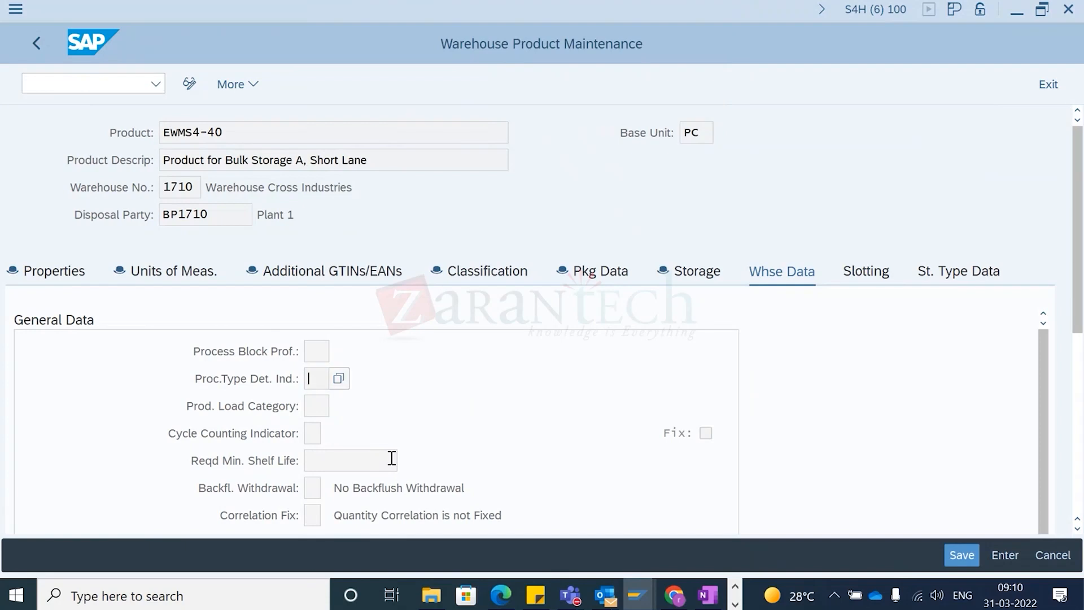
# Step: Compare the warehouse 1010 INB entries without an indicator and with Y1 in the determination table, and clear the row selections
pyautogui.hotkey('alt', 'Tab')
pyautogui.click(274, 288)
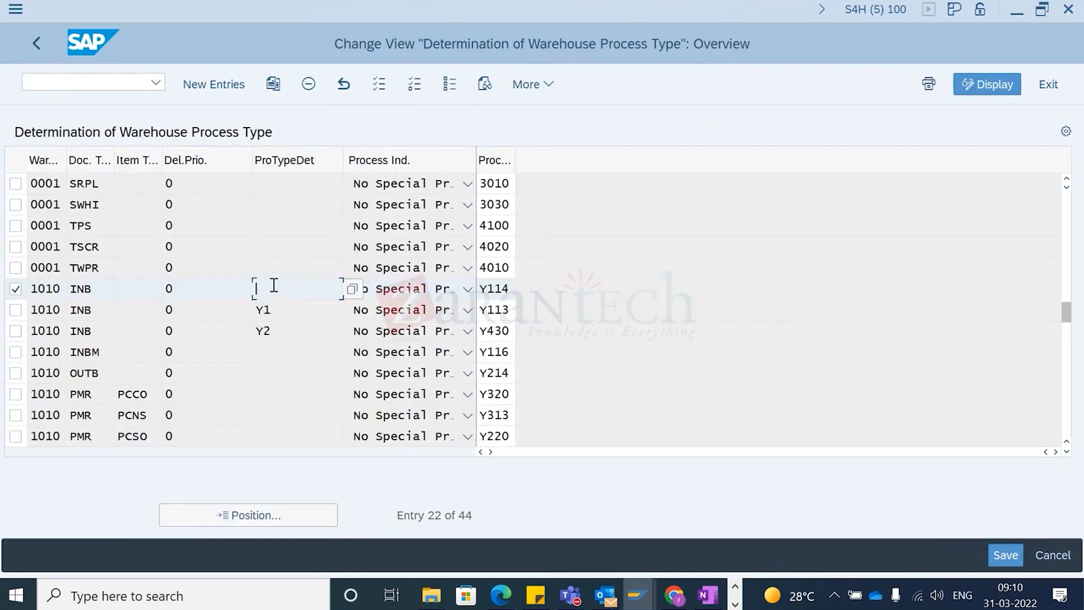
pyautogui.doubleClick(510, 291)
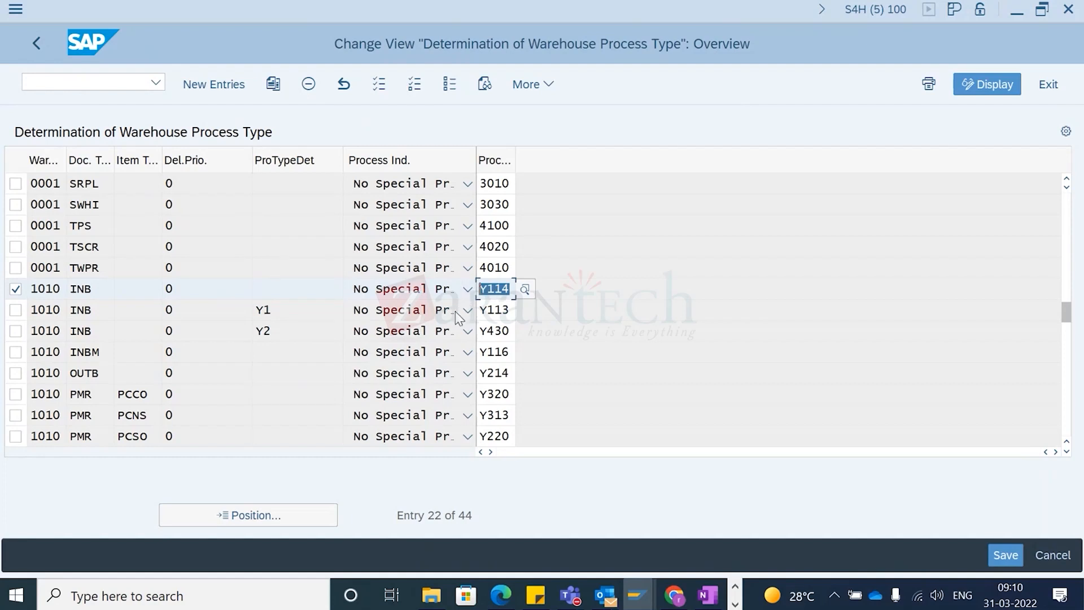
pyautogui.click(16, 310)
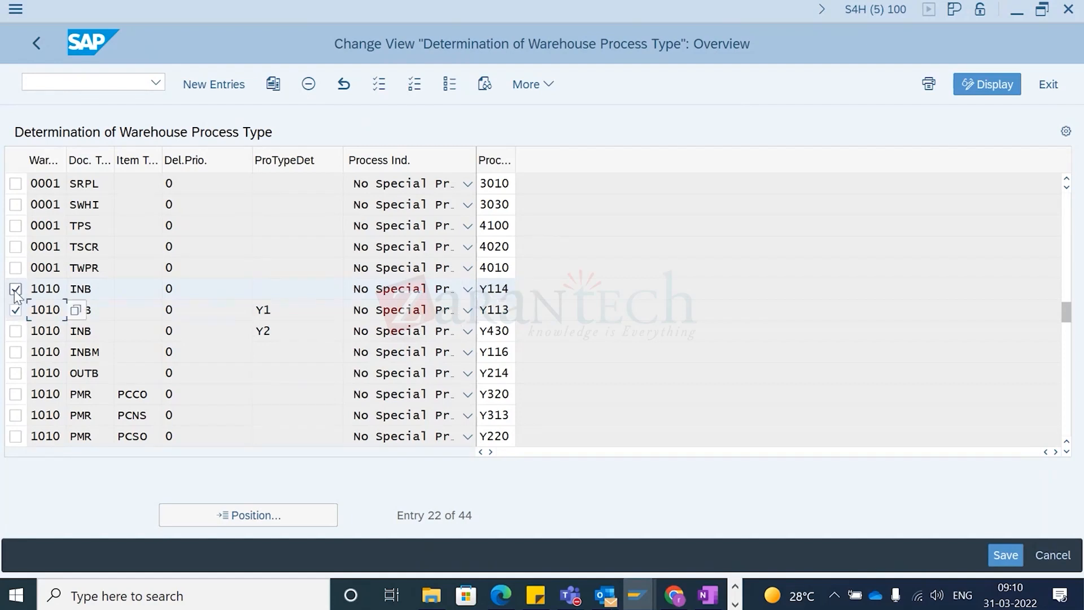
pyautogui.click(277, 311)
pyautogui.moveTo(277, 312); pyautogui.dragTo(229, 314)
pyautogui.click(17, 308)
pyautogui.click(297, 298)
pyautogui.click(33, 289)
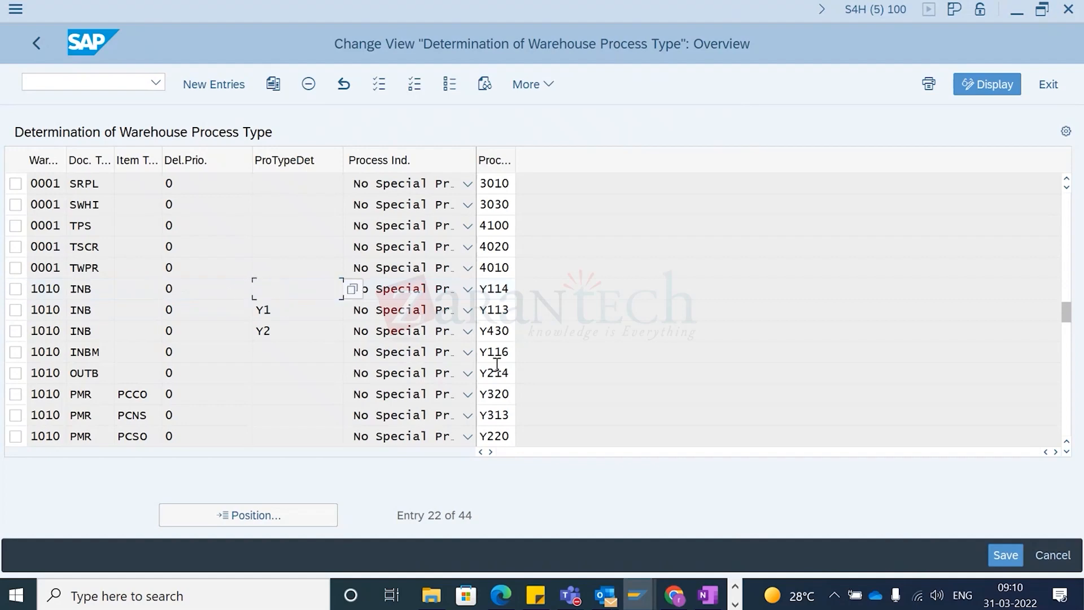
# Step: Look over the remaining warehouse data of the product and recheck the process type of the INB entry without an indicator
pyautogui.hotkey('alt', 'Tab')
pyautogui.scroll(-5, 515, 387)
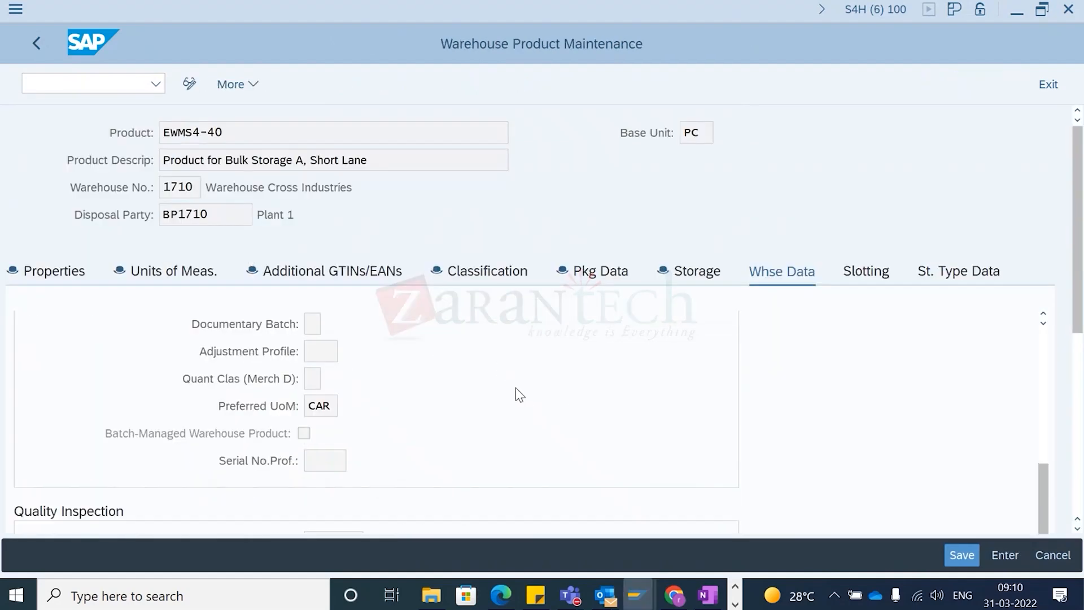
pyautogui.hotkey('alt', 'Tab')
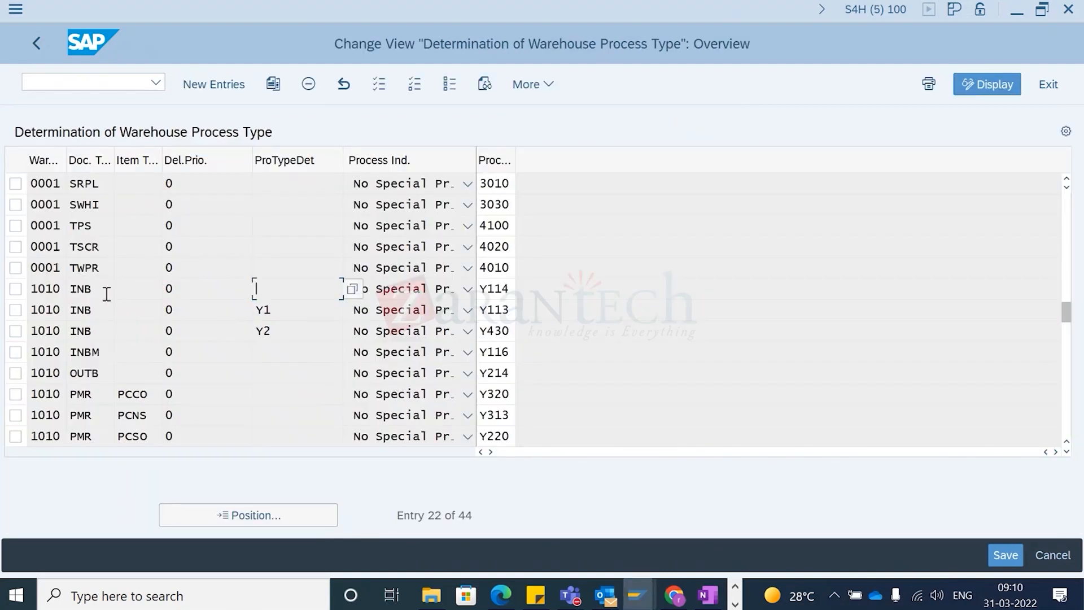
pyautogui.click(93, 289)
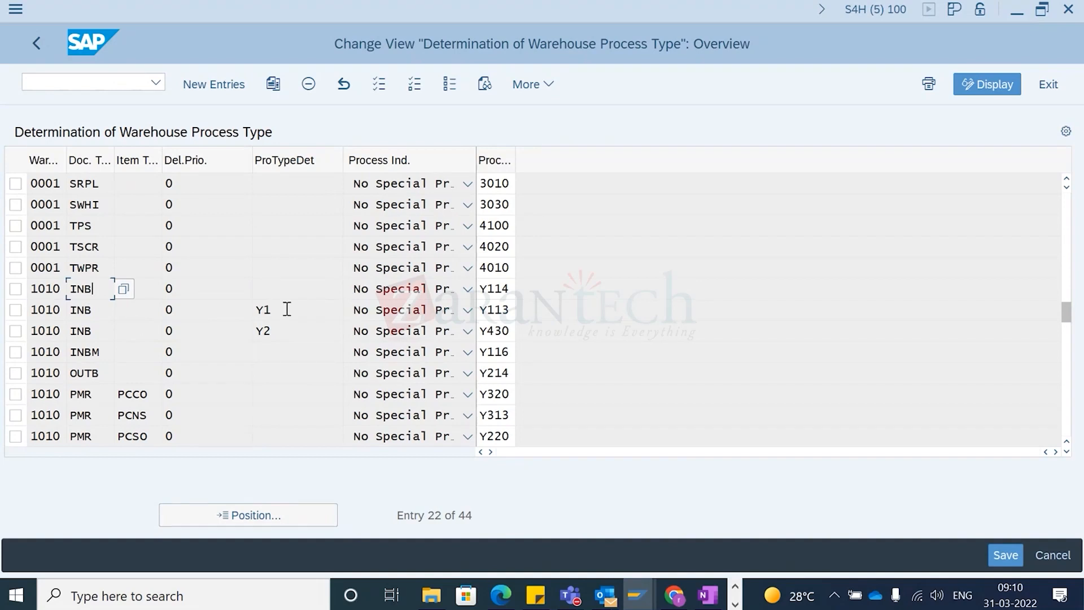
pyautogui.doubleClick(508, 290)
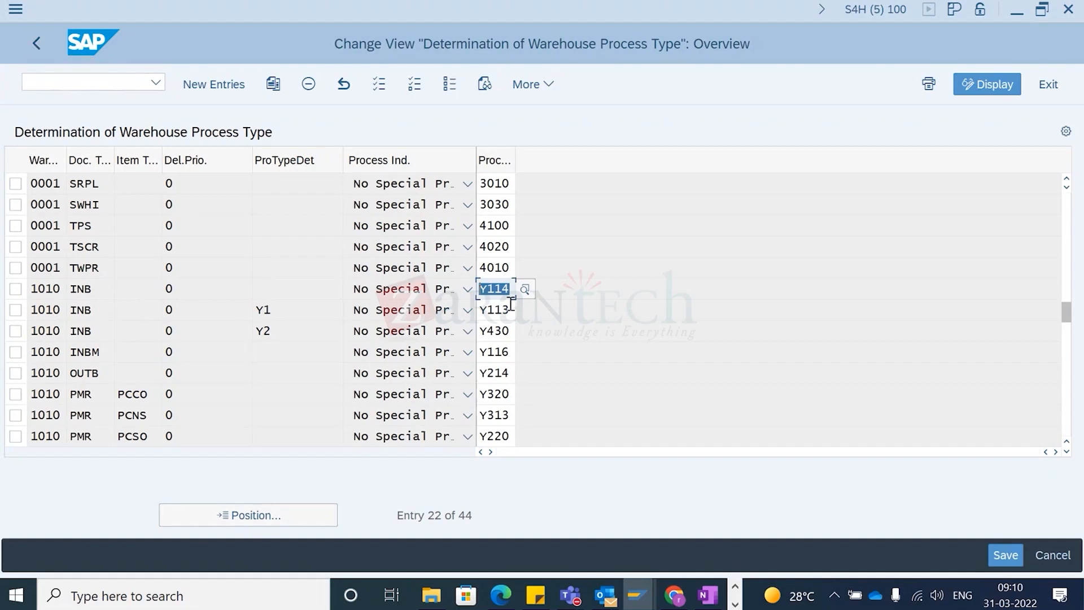
# Step: Return to the IMG and open Specify Storage Type Search Sequence for Putaway under Goods Receipt Process > Strategies > Storage Type Search
pyautogui.click(37, 45)
pyautogui.click(75, 221)
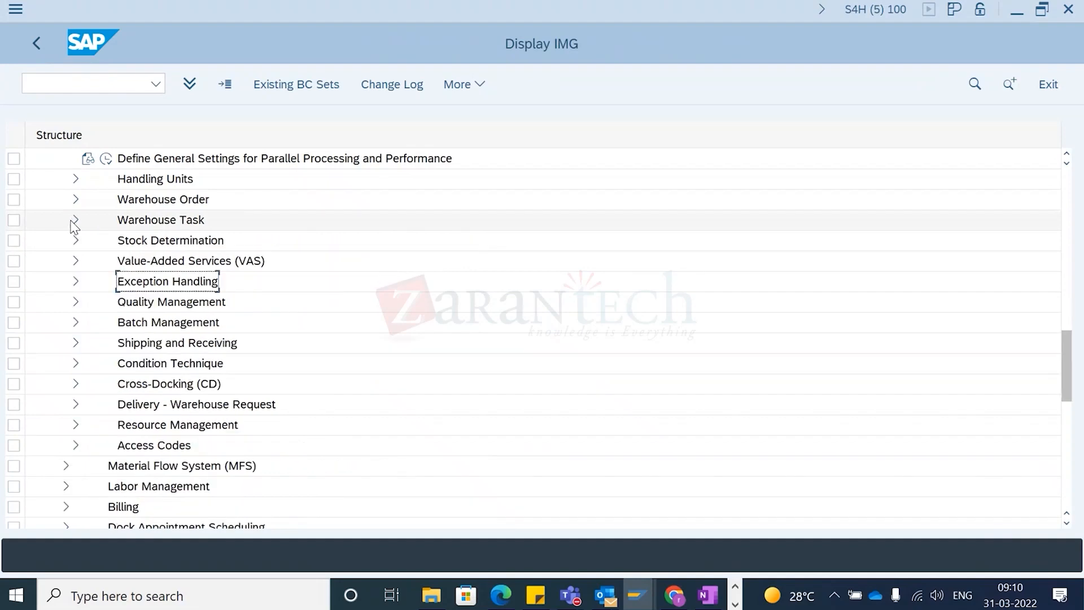
pyautogui.scroll(2, 188, 310)
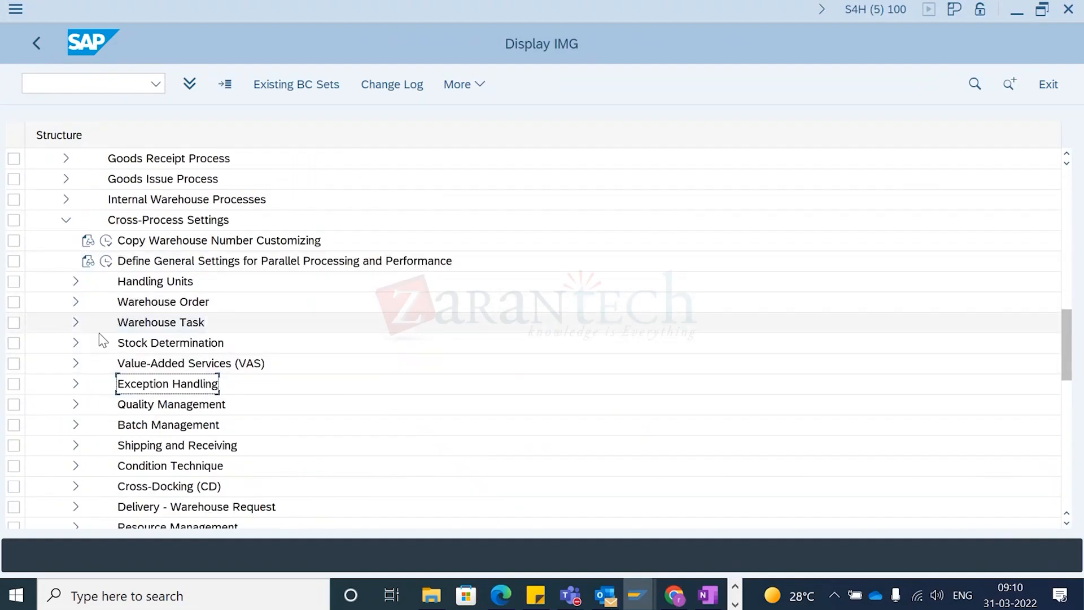
pyautogui.click(66, 158)
pyautogui.scroll(1, 84, 261)
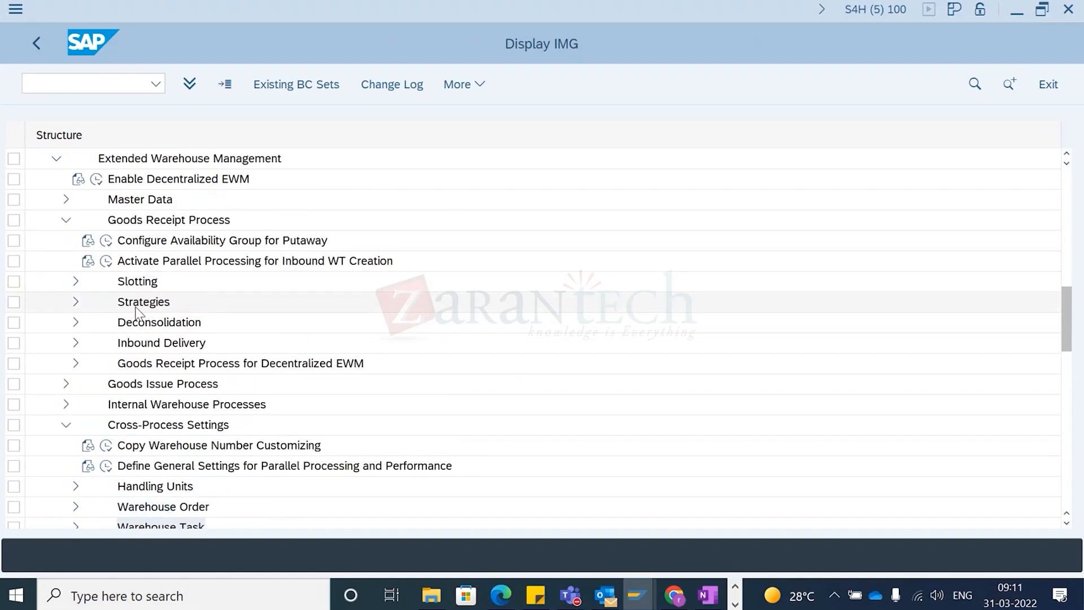
pyautogui.click(76, 302)
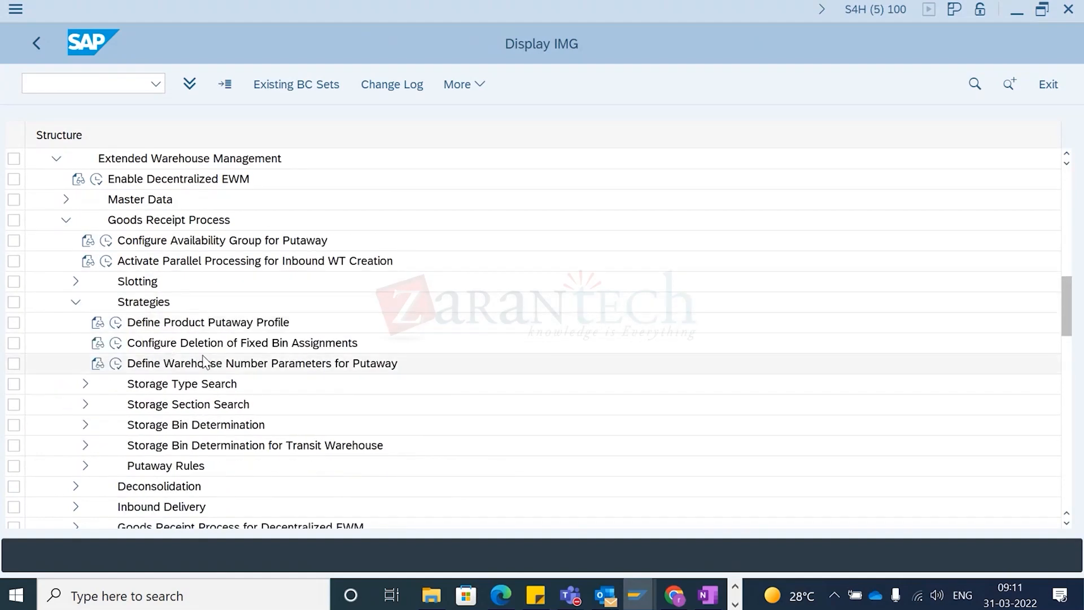
pyautogui.click(84, 385)
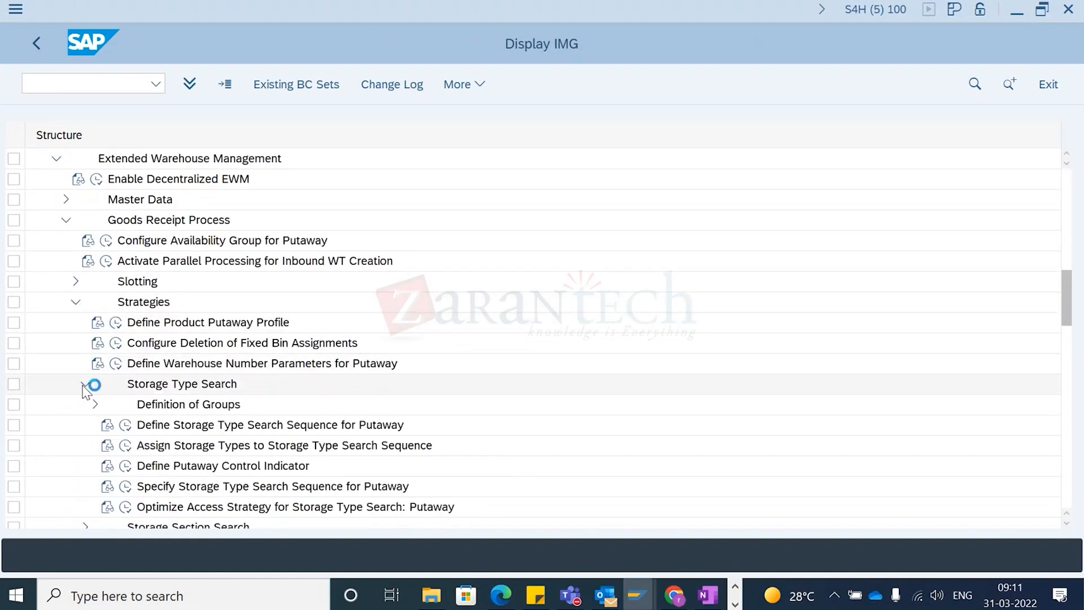
pyautogui.scroll(-1, 412, 450)
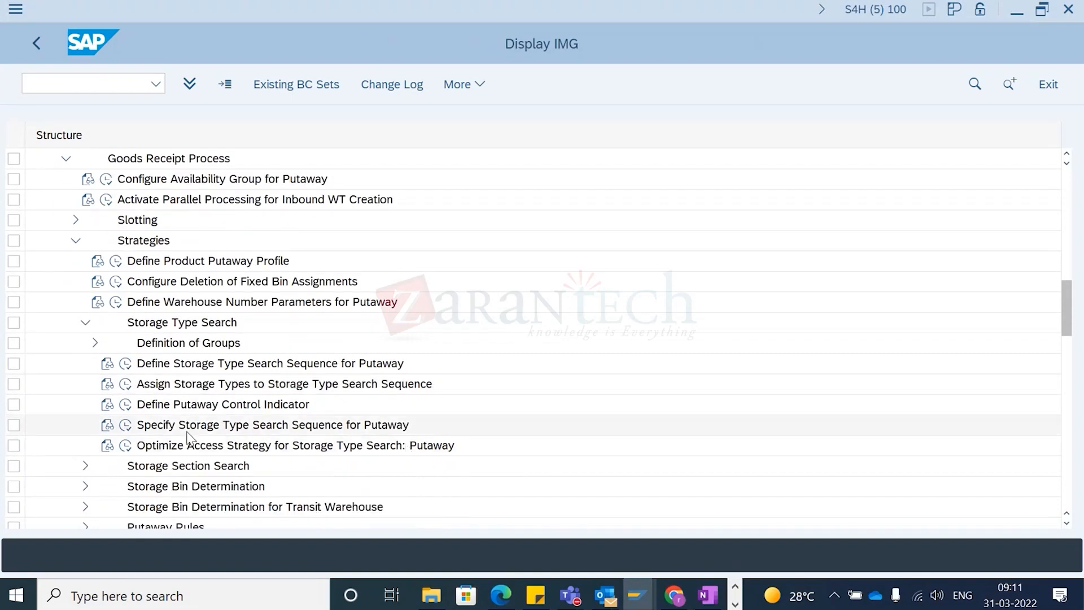
pyautogui.click(127, 427)
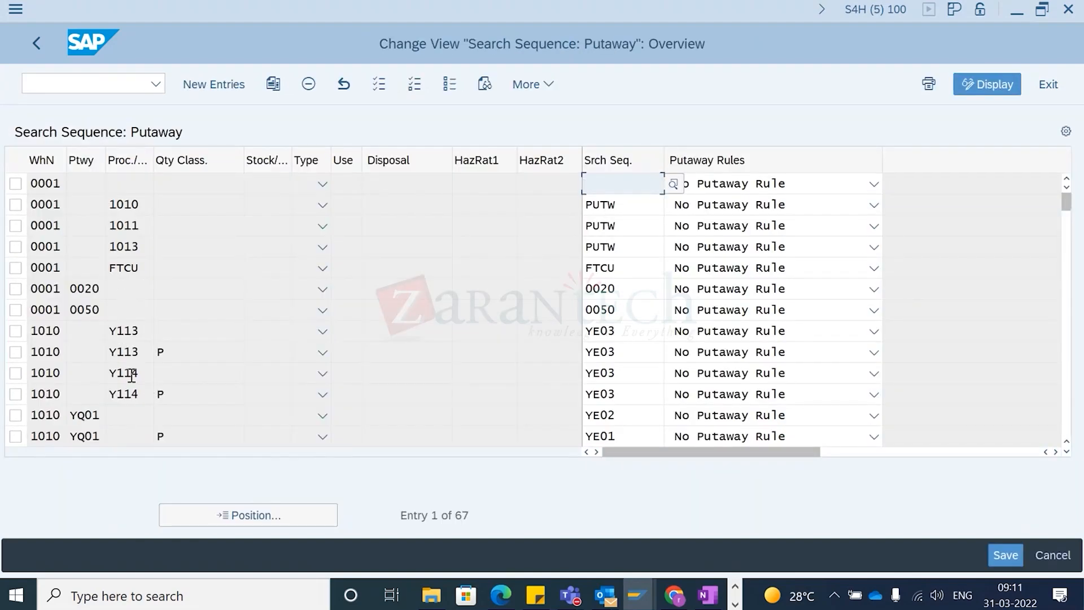
# Step: Find the warehouse 1710 entries in the putaway search sequence table and select the Y113 row with no putaway indicator or quantity classification
pyautogui.scroll(-4, 131, 375)
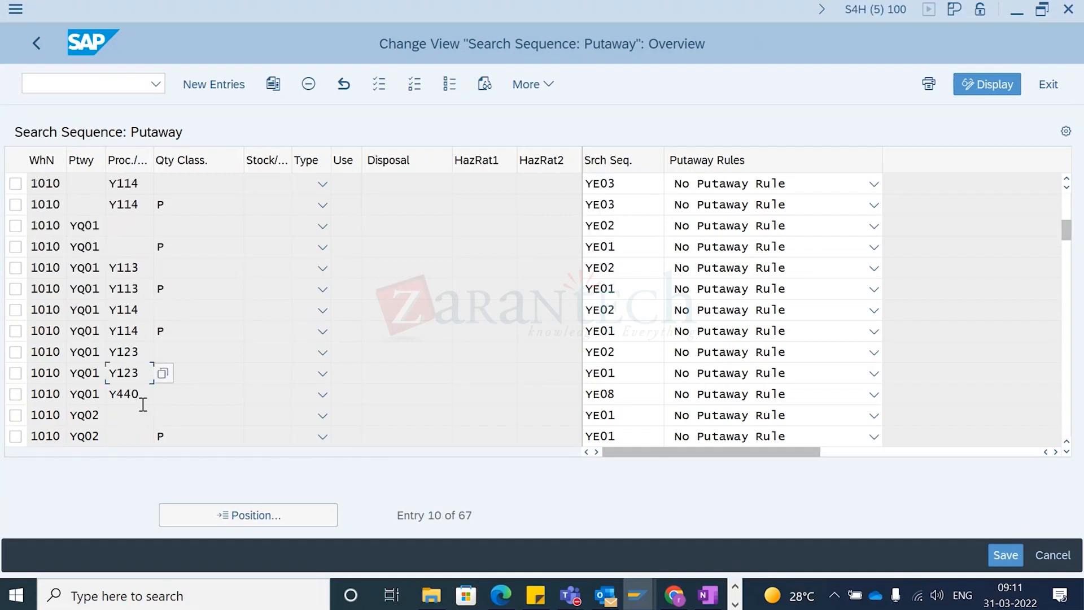
pyautogui.scroll(-7, 148, 421)
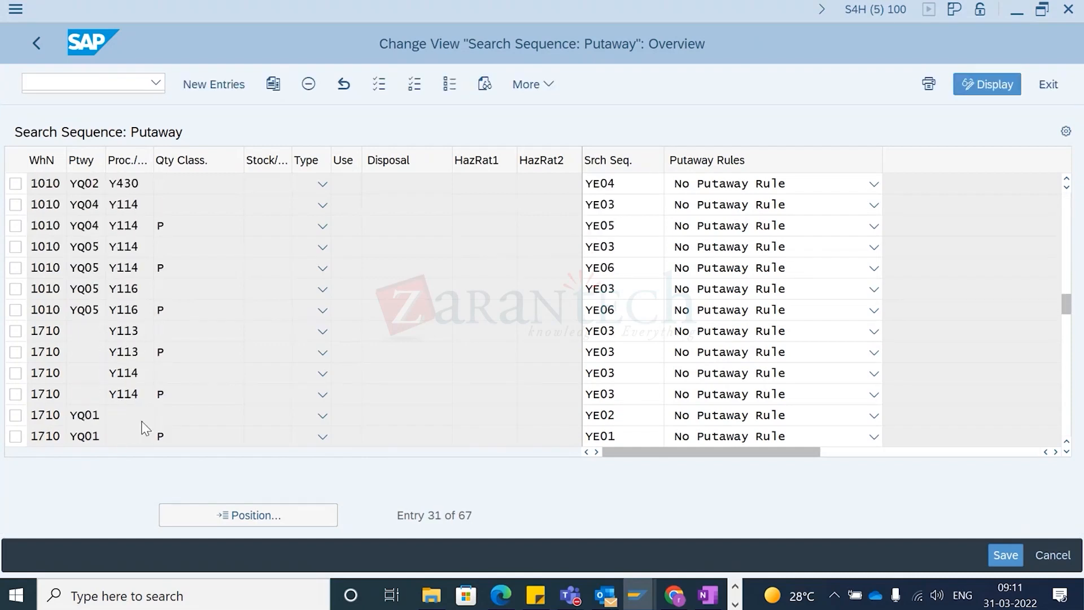
pyautogui.click(86, 274)
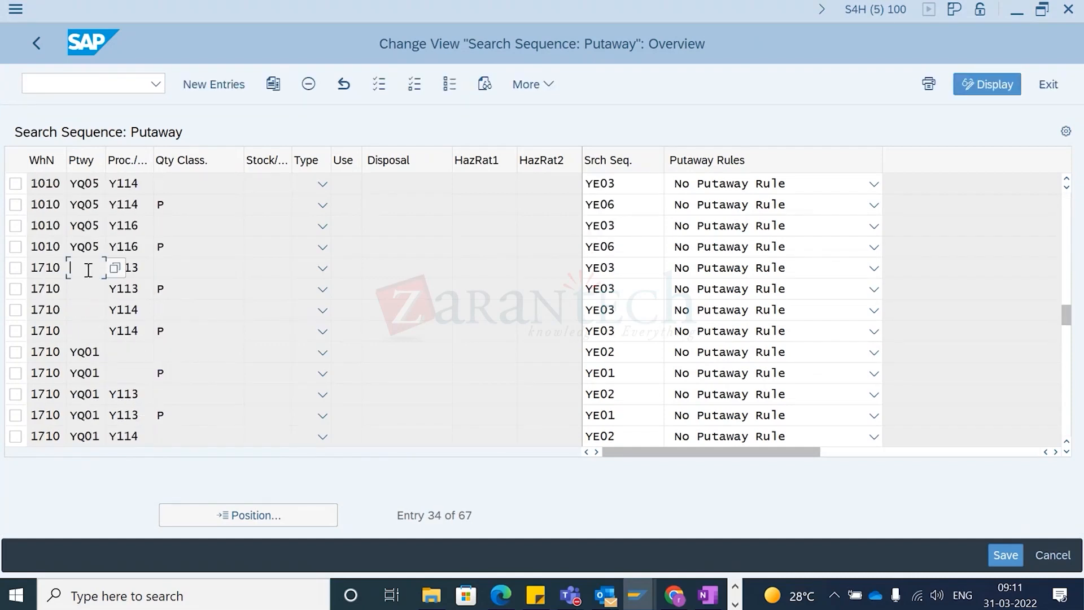
pyautogui.click(17, 270)
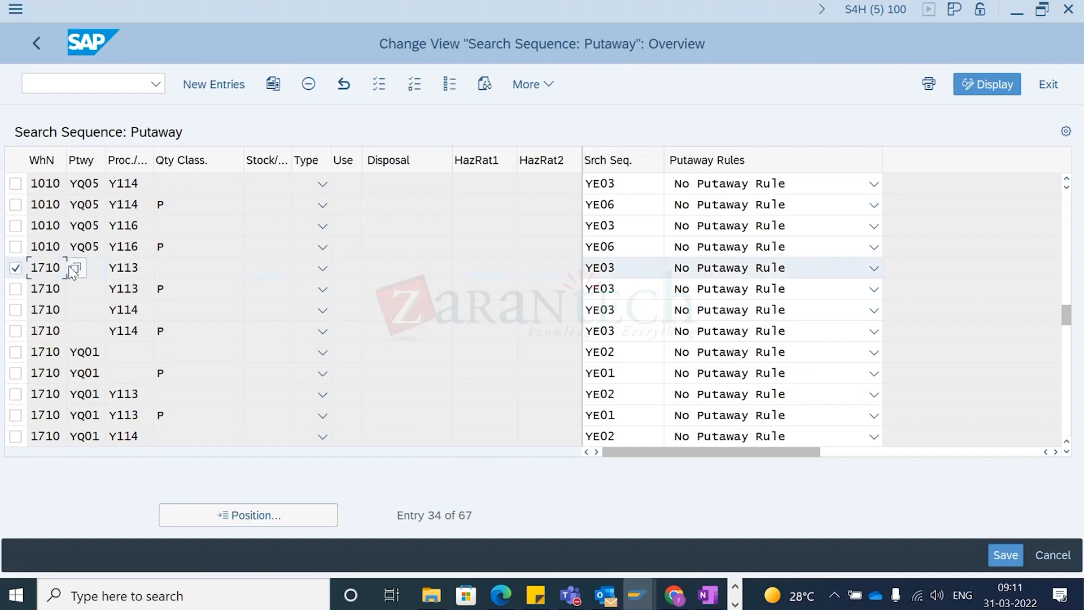
# Step: Compare the process types of the warehouse 1710 rows and check the putaway control indicator in the product's warehouse data
pyautogui.moveTo(144, 269); pyautogui.dragTo(100, 270)
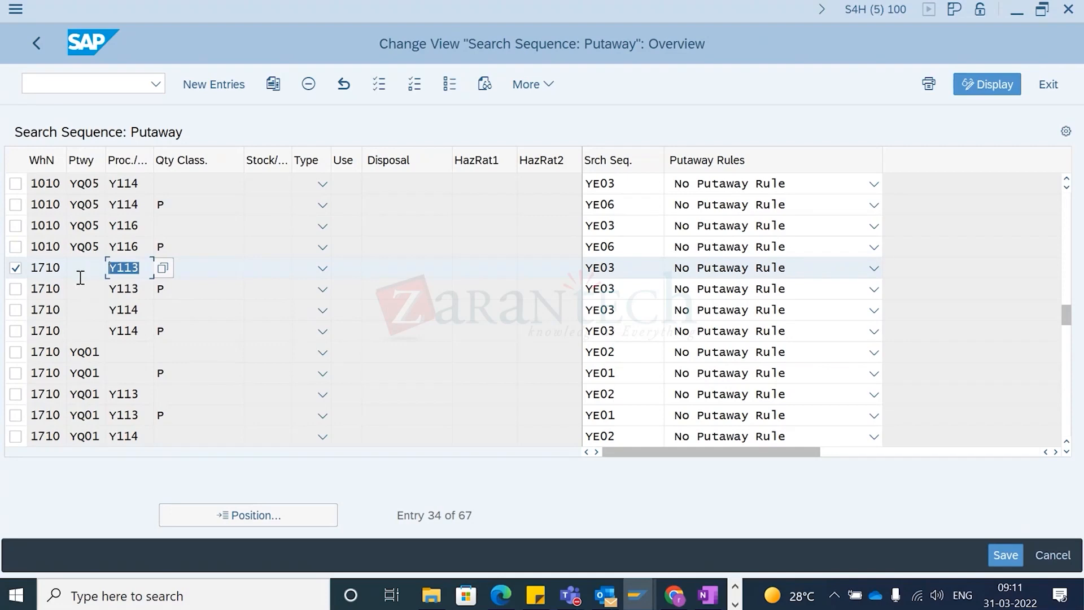
pyautogui.click(147, 316)
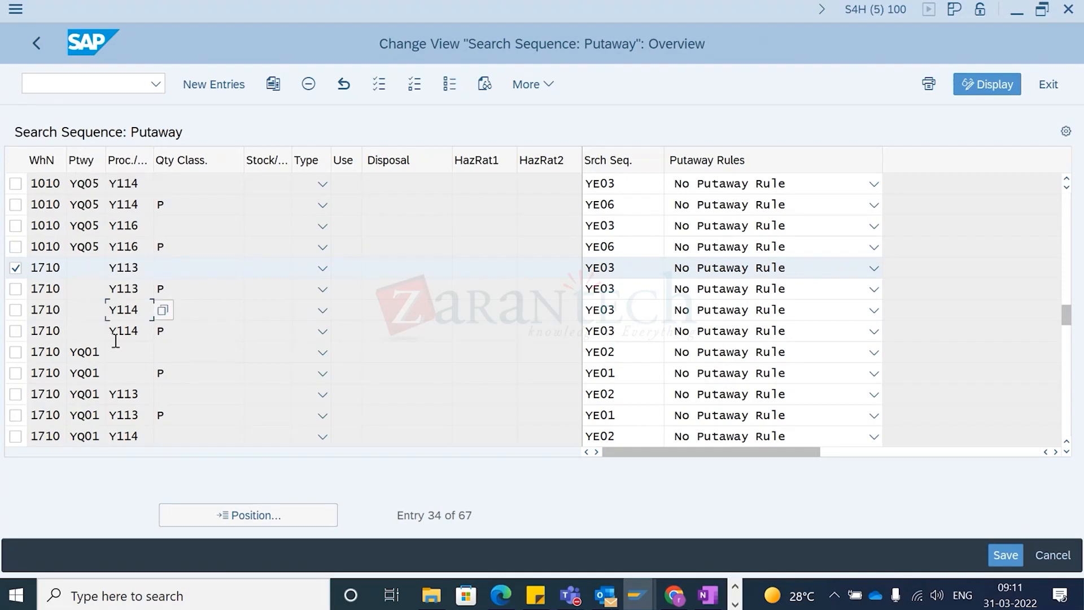
pyautogui.hotkey('alt', 'Tab')
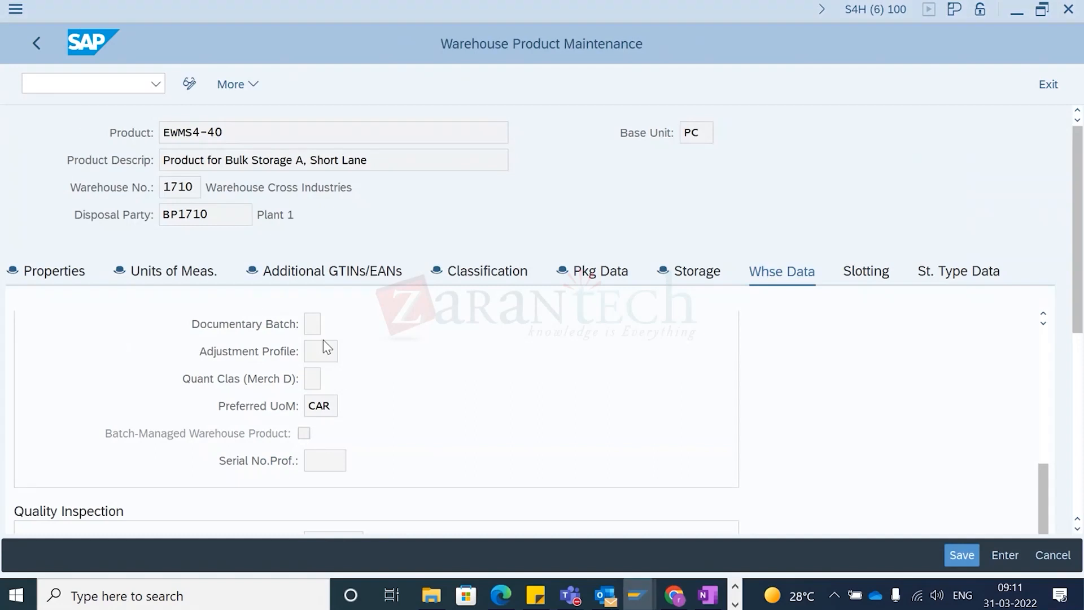
pyautogui.scroll(-5, 330, 361)
pyautogui.scroll(-3, 357, 452)
pyautogui.scroll(-1, 358, 465)
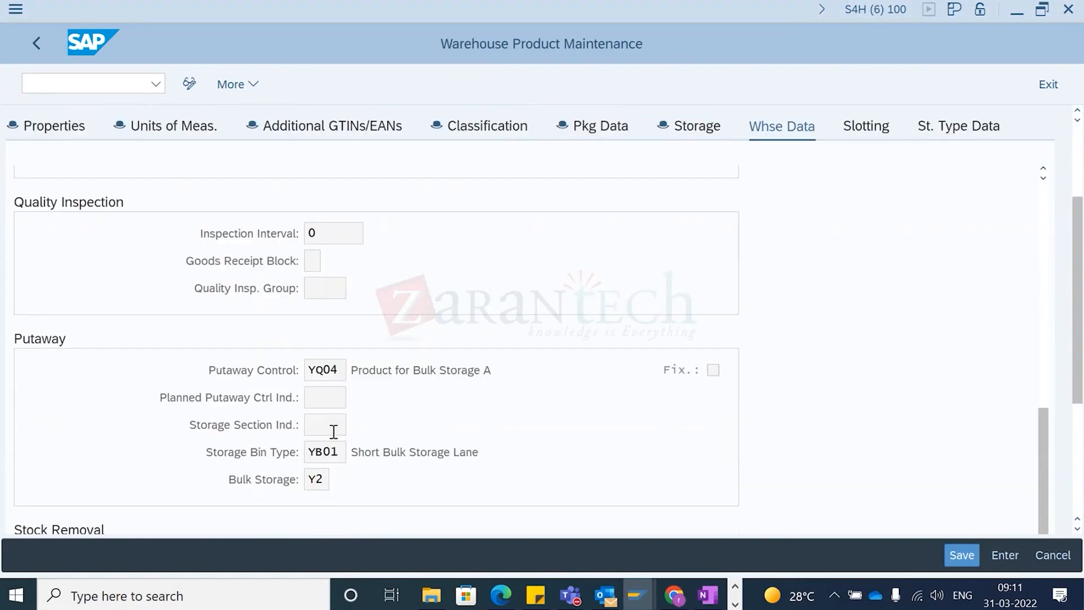
pyautogui.moveTo(342, 369); pyautogui.dragTo(279, 380)
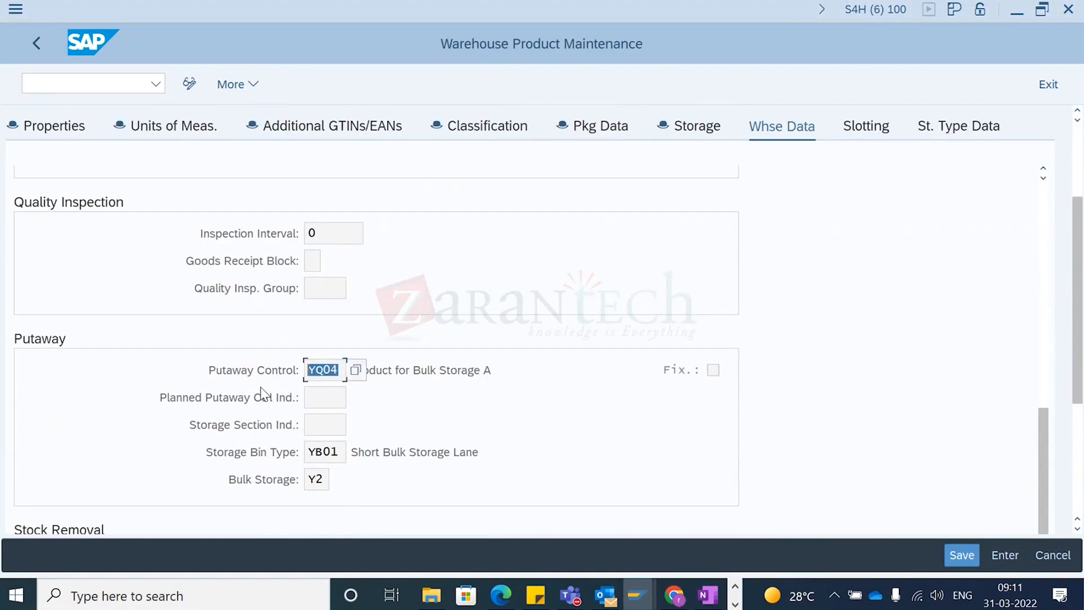
pyautogui.hotkey('alt', 'Tab')
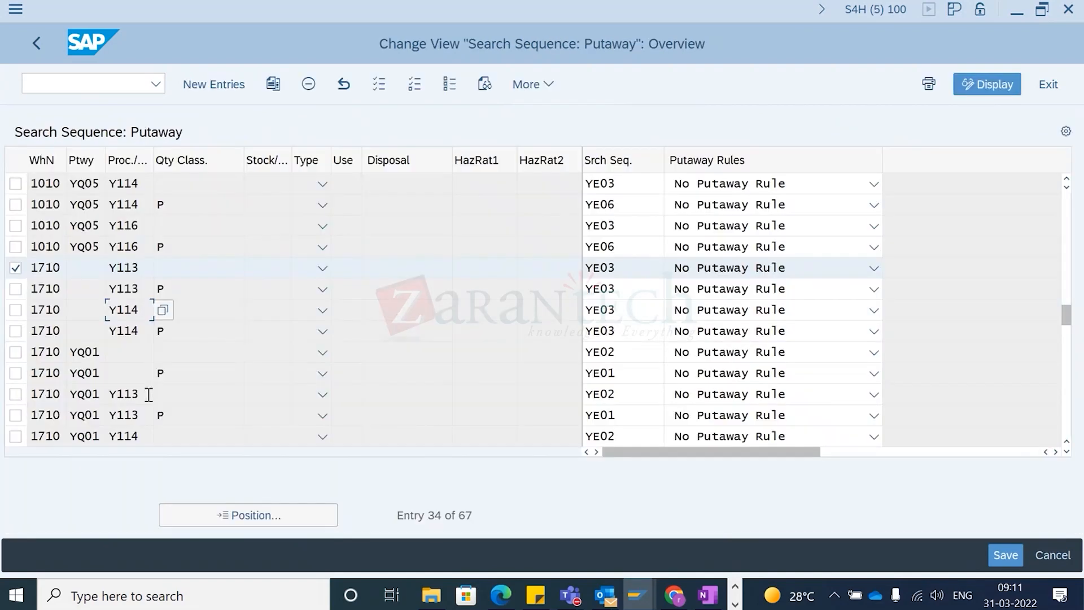
# Step: Find and select the warehouse 1710 row for YQ04 and Y114 without quantity classification, and check its search sequence
pyautogui.scroll(-3, 107, 378)
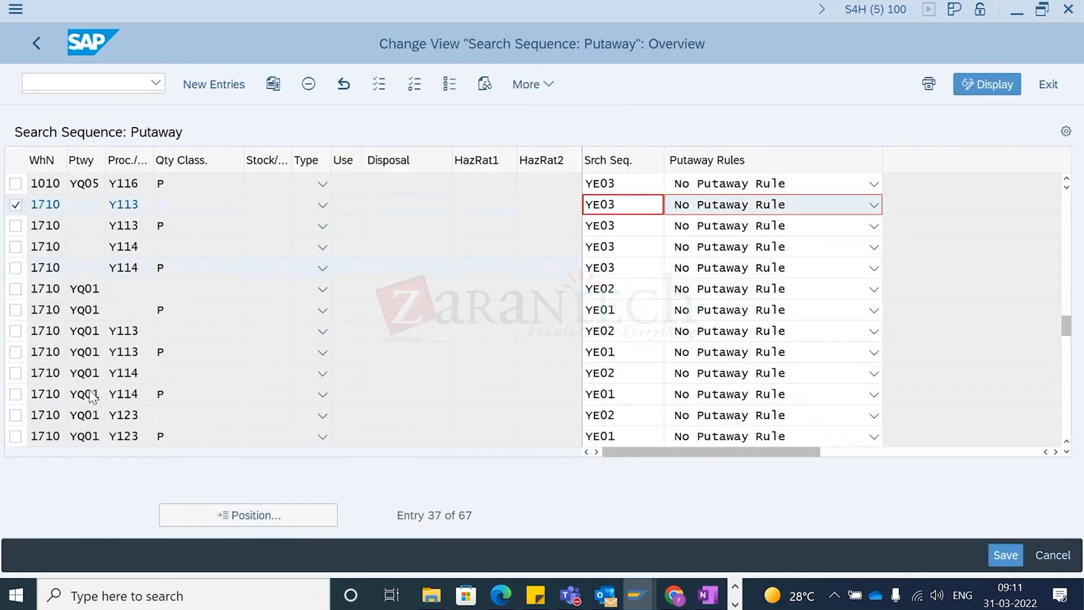
pyautogui.scroll(-4, 115, 412)
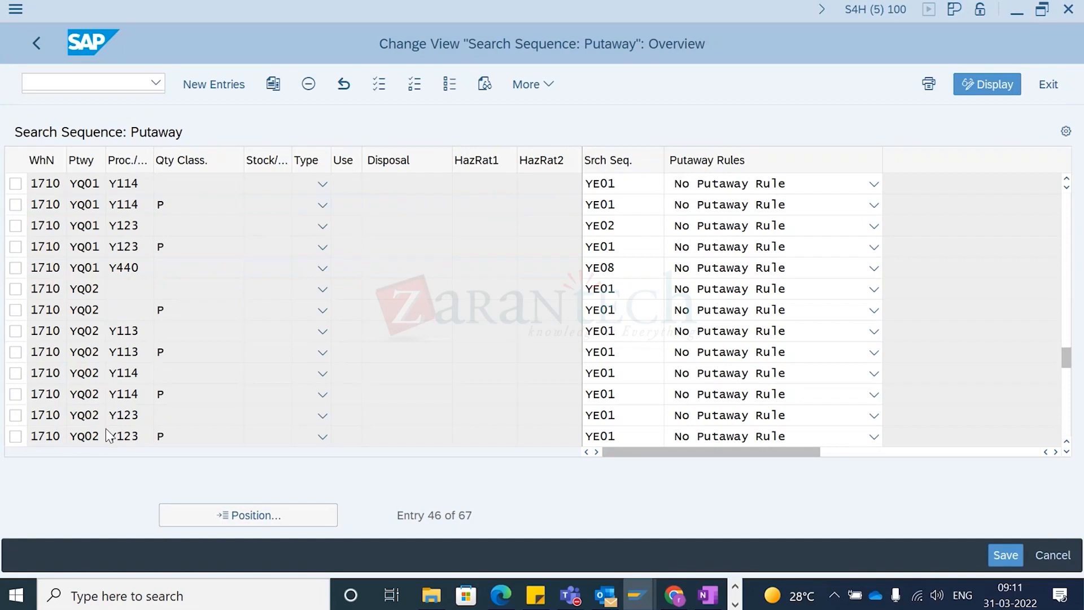
pyautogui.scroll(-1, 110, 437)
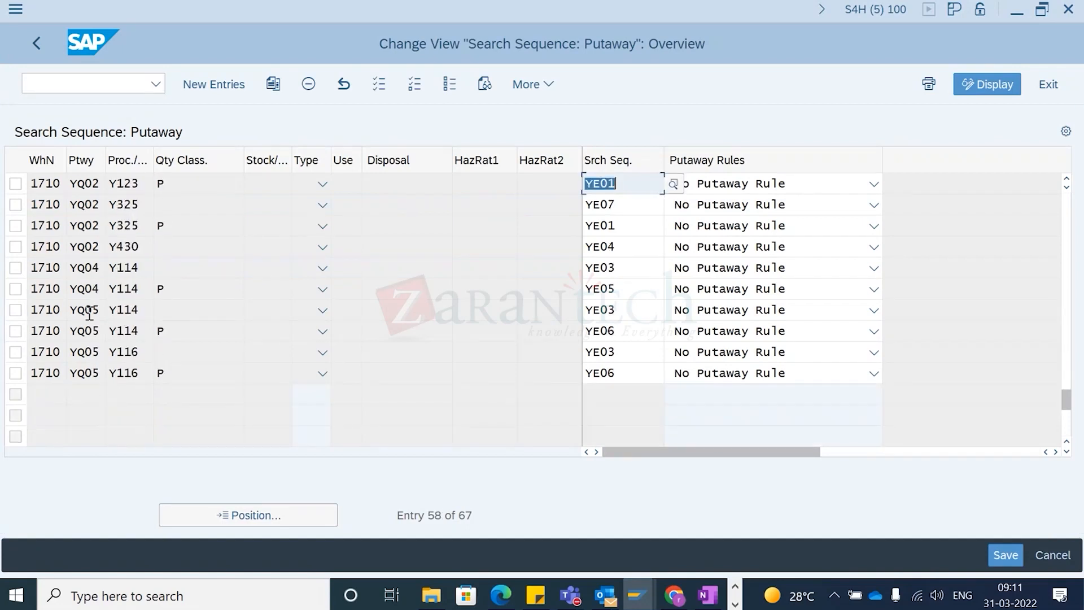
pyautogui.click(90, 268)
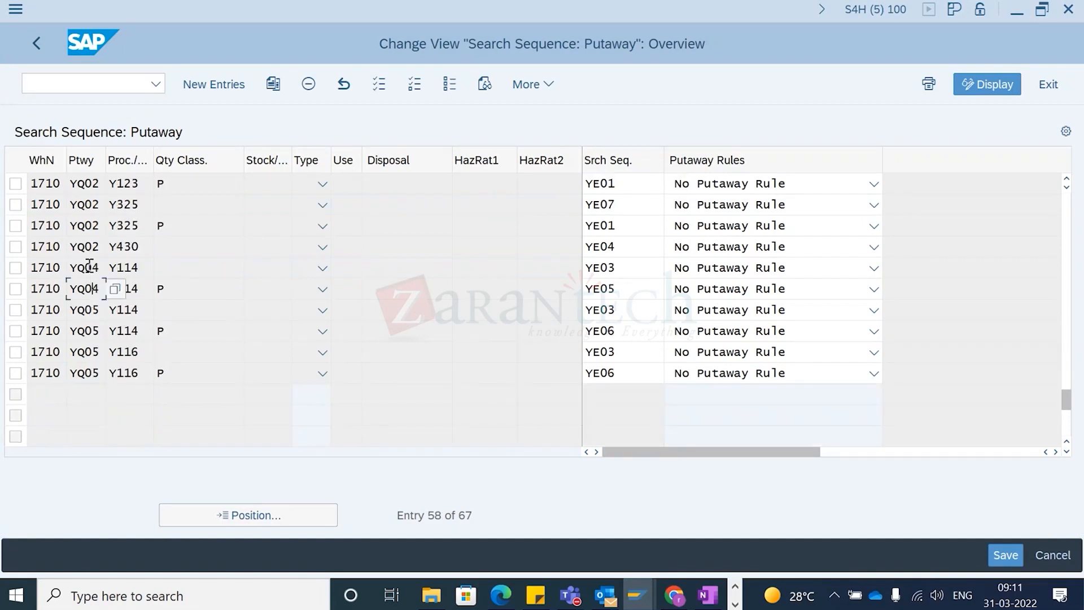
pyautogui.click(16, 269)
pyautogui.click(185, 270)
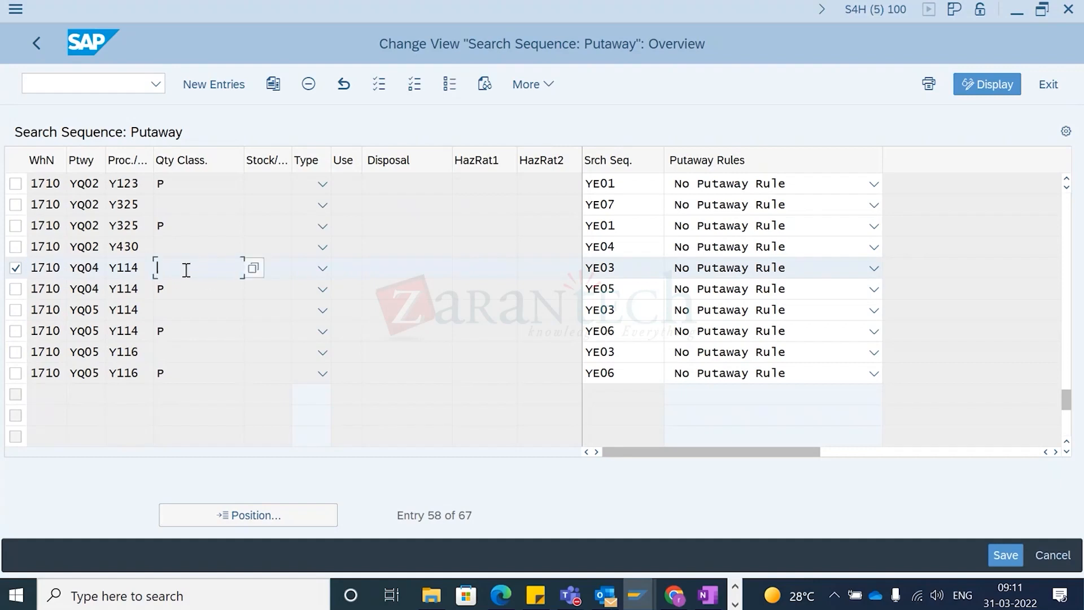
pyautogui.click(126, 272)
pyautogui.doubleClick(635, 265)
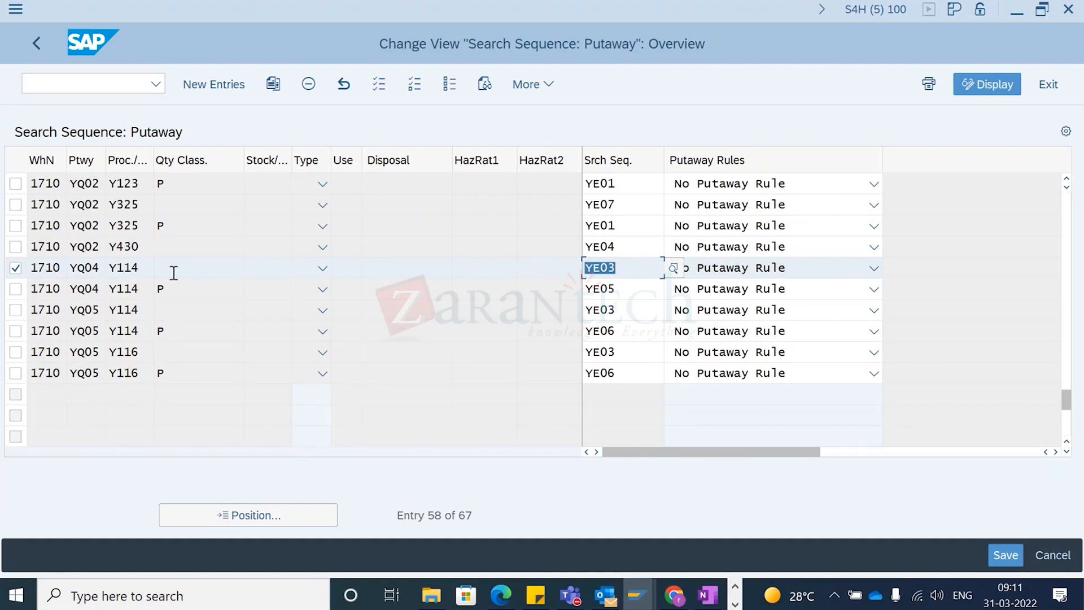
# Step: Check the search sequence of the YQ04, Y114 row with quantity classification P
pyautogui.click(200, 288)
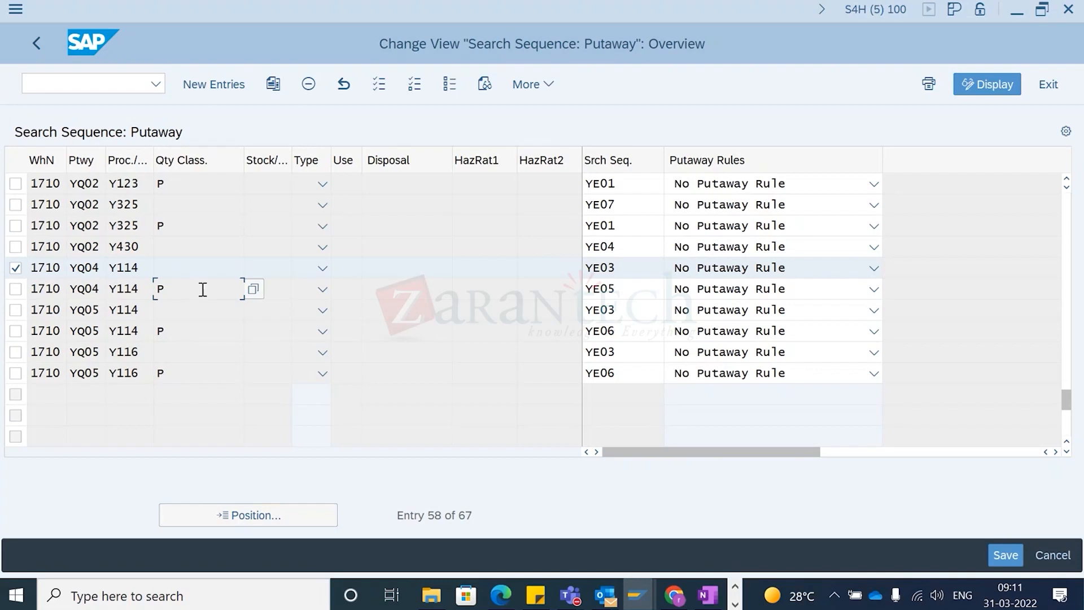
pyautogui.moveTo(192, 288); pyautogui.dragTo(144, 292)
pyautogui.moveTo(626, 290); pyautogui.dragTo(558, 291)
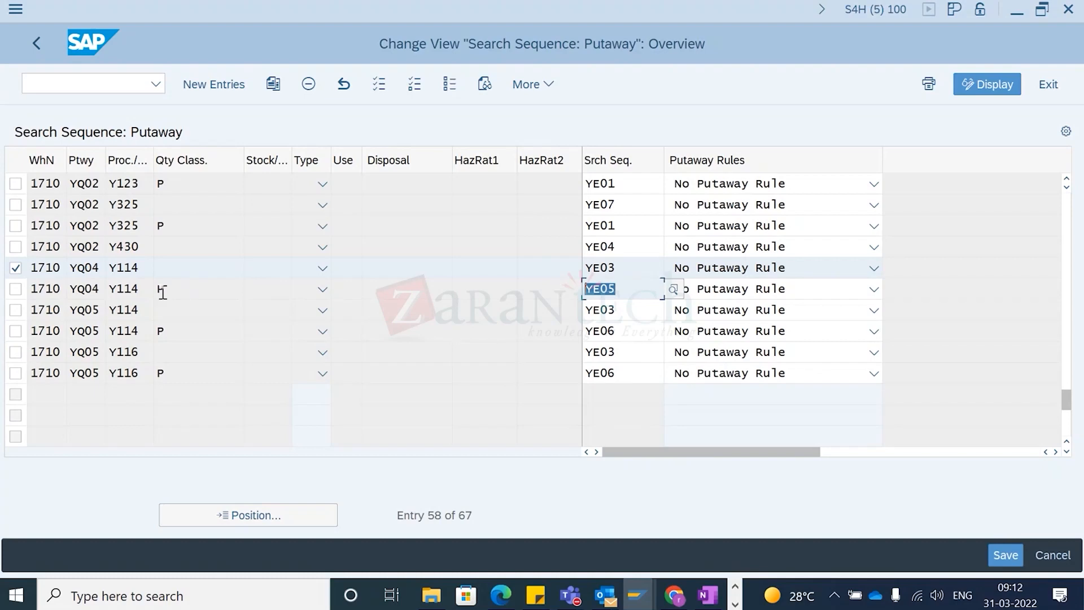
pyautogui.click(191, 291)
pyautogui.moveTo(192, 291); pyautogui.dragTo(152, 290)
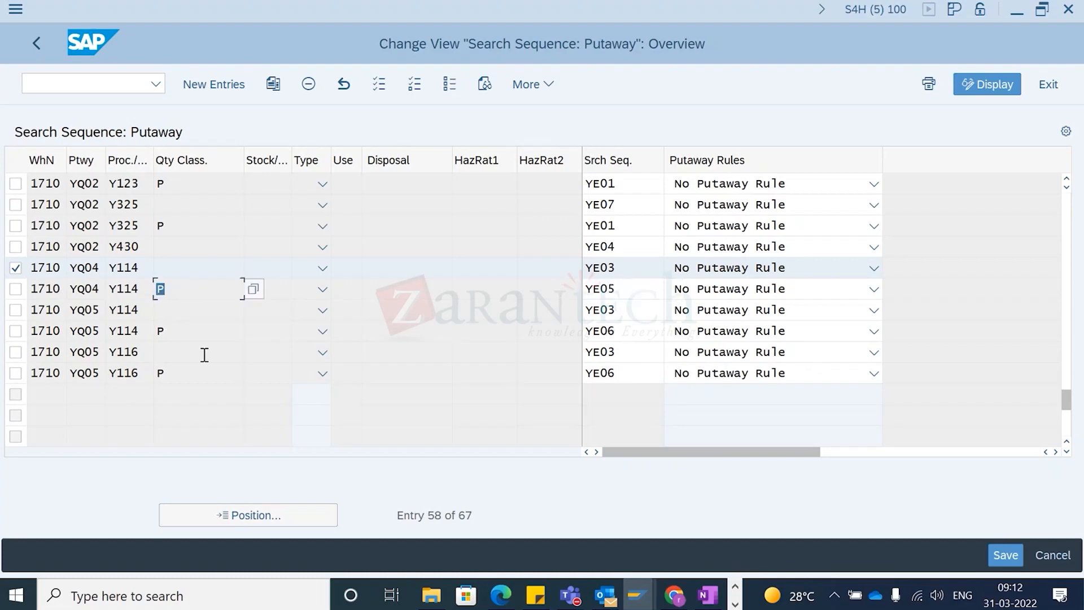
# Step: Look through the product's warehouse data and check its Quant Clas (Merch D) field
pyautogui.hotkey('alt', 'Tab')
pyautogui.scroll(-1, 365, 368)
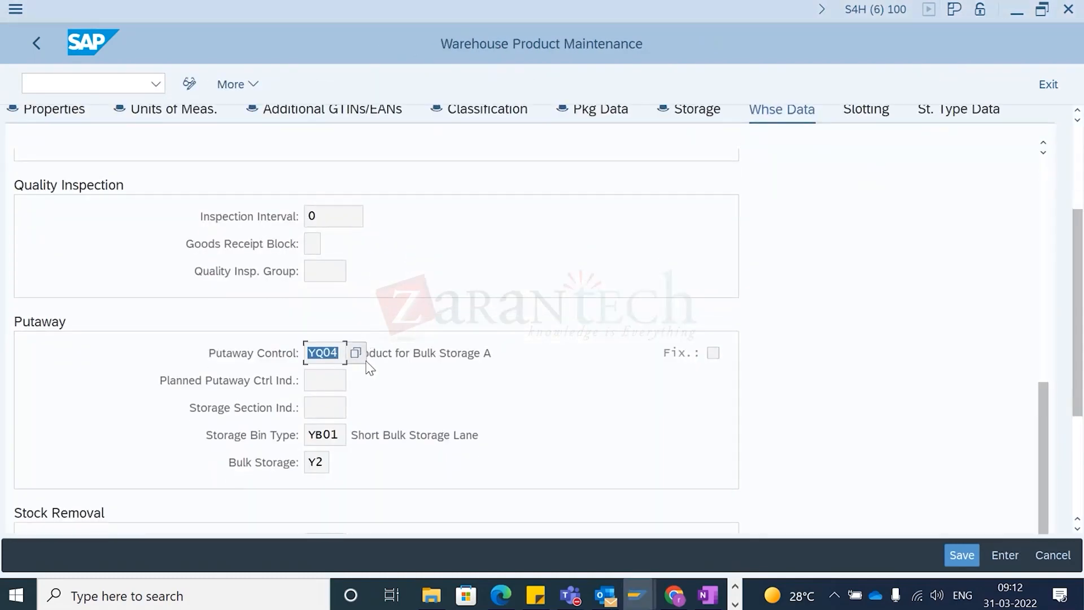
pyautogui.scroll(-4, 384, 389)
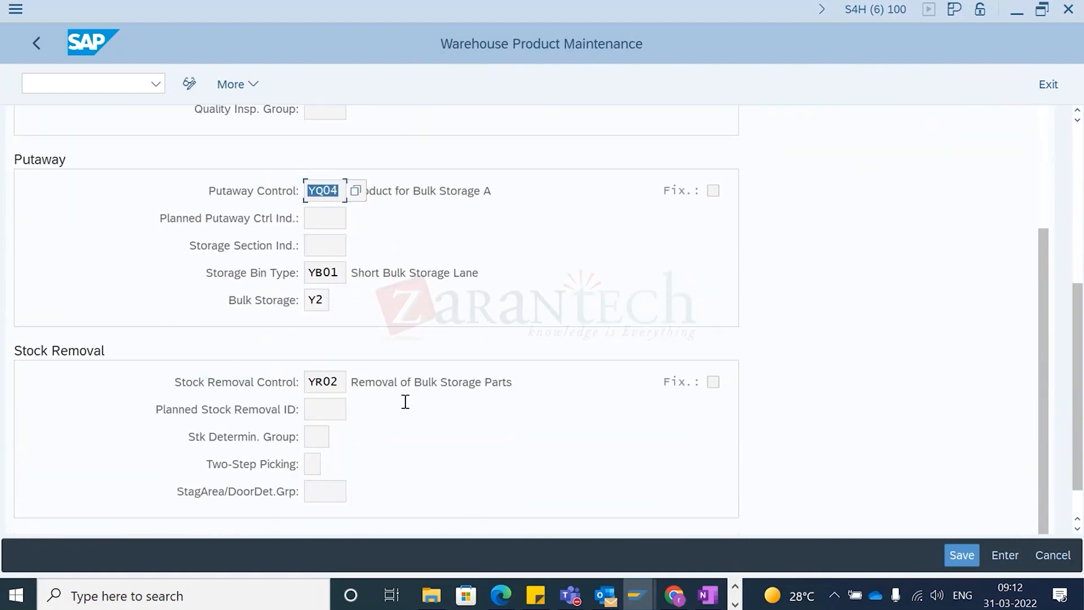
pyautogui.scroll(-10, 410, 405)
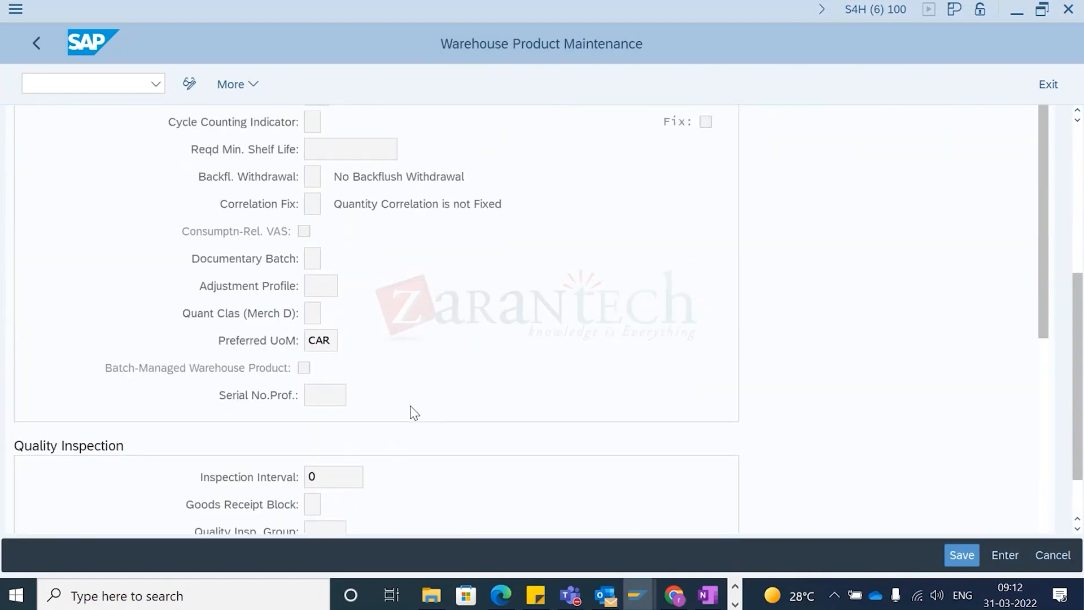
pyautogui.scroll(1, 405, 405)
pyautogui.click(313, 349)
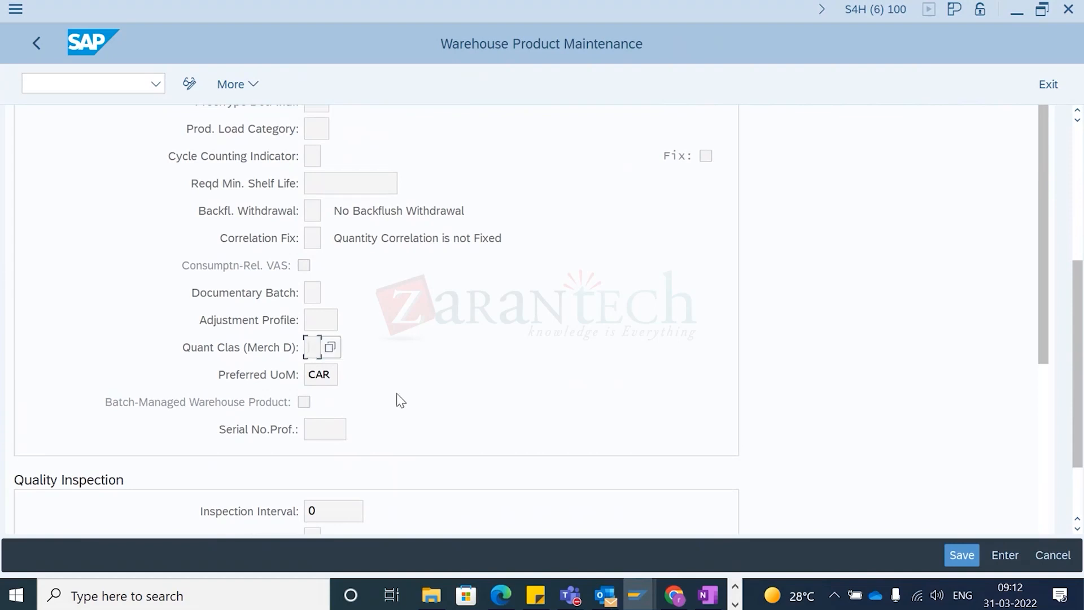
# Step: Return to the putaway search sequence table and recheck the YQ04, Y114 rows and the search sequence of the unclassified one
pyautogui.hotkey('alt', 'Tab')
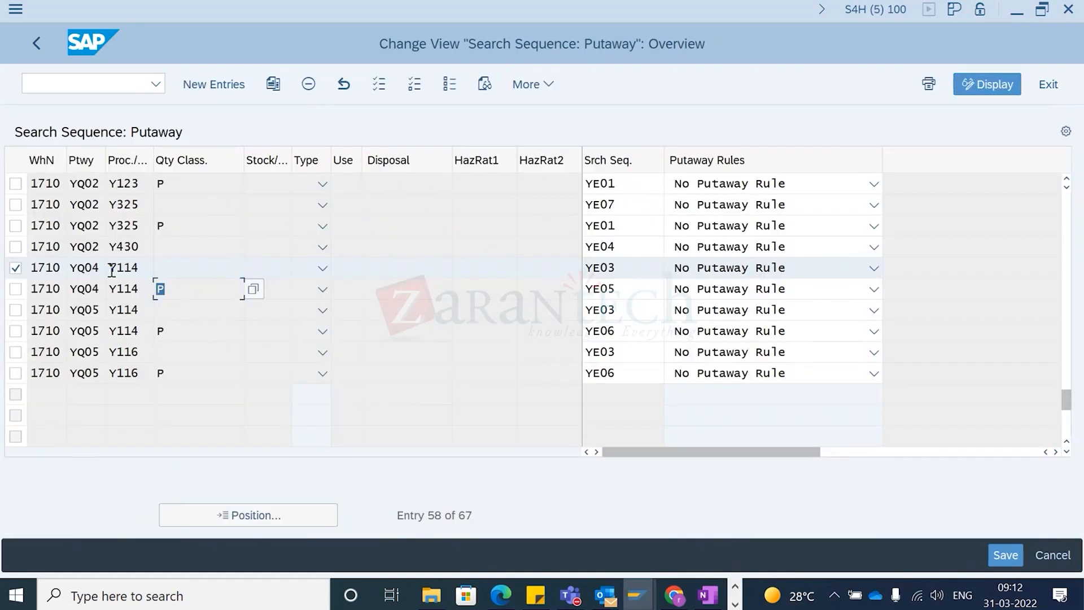
pyautogui.moveTo(145, 288); pyautogui.dragTo(98, 292)
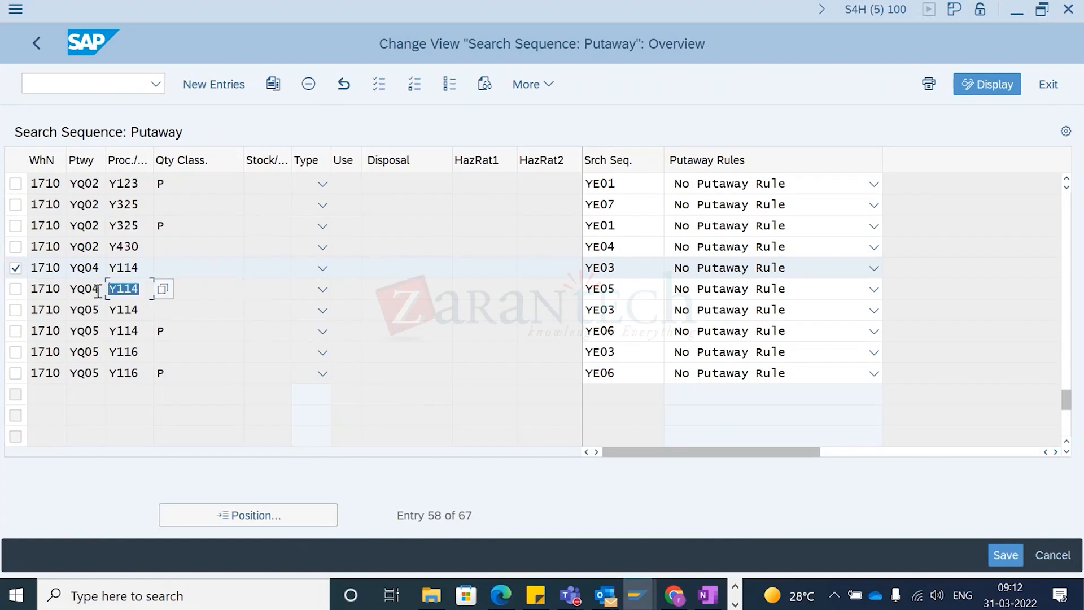
pyautogui.click(83, 291)
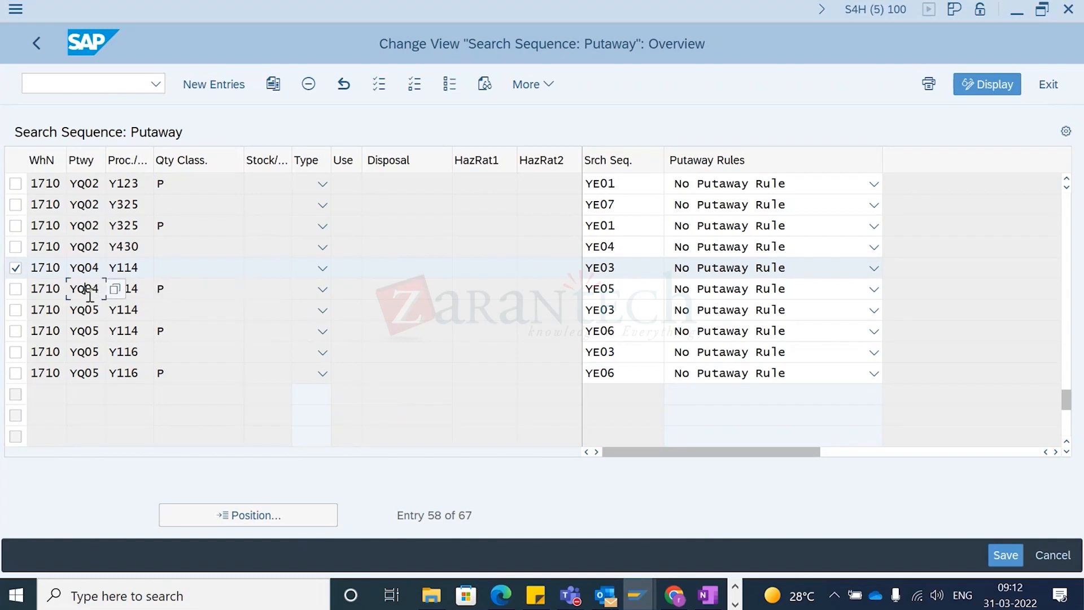
pyautogui.press('Up')
pyautogui.click(645, 265)
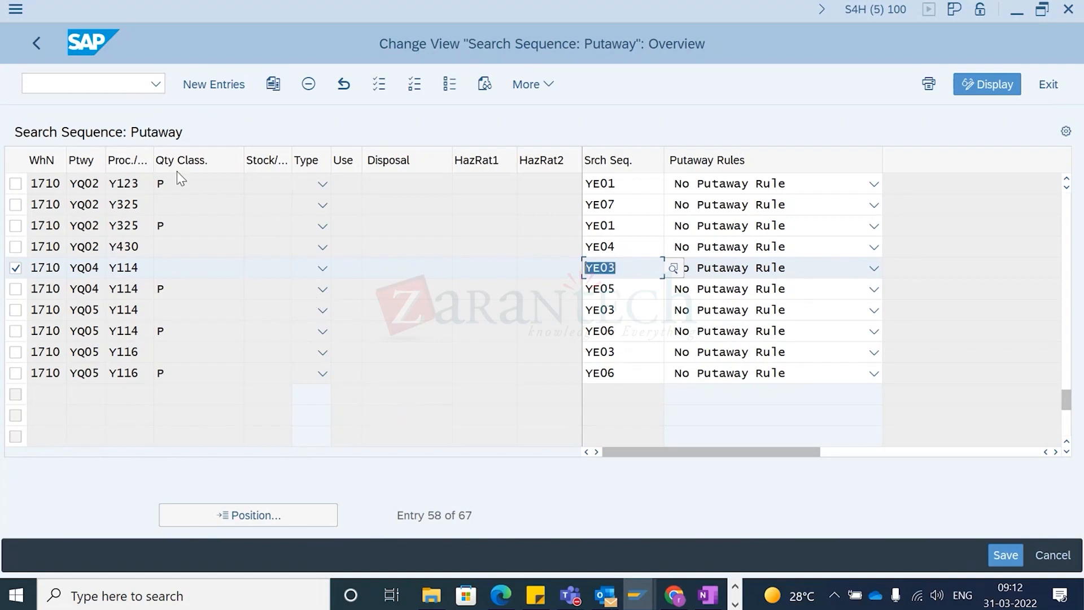
# Step: View the storage type search sequence definitions for putaway from the IMG and return to the IMG
pyautogui.click(39, 45)
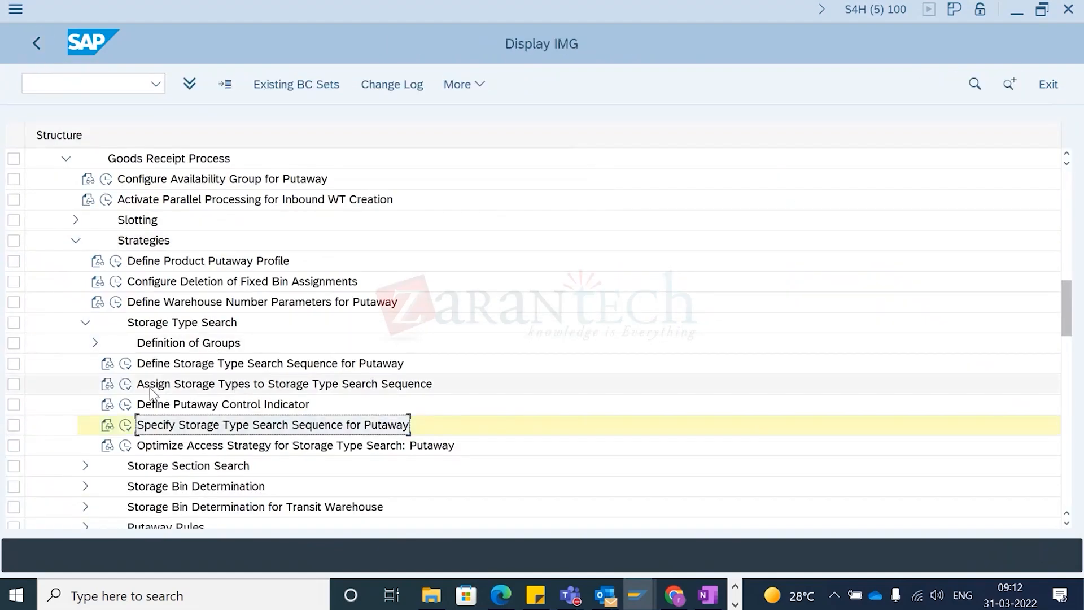
pyautogui.click(125, 364)
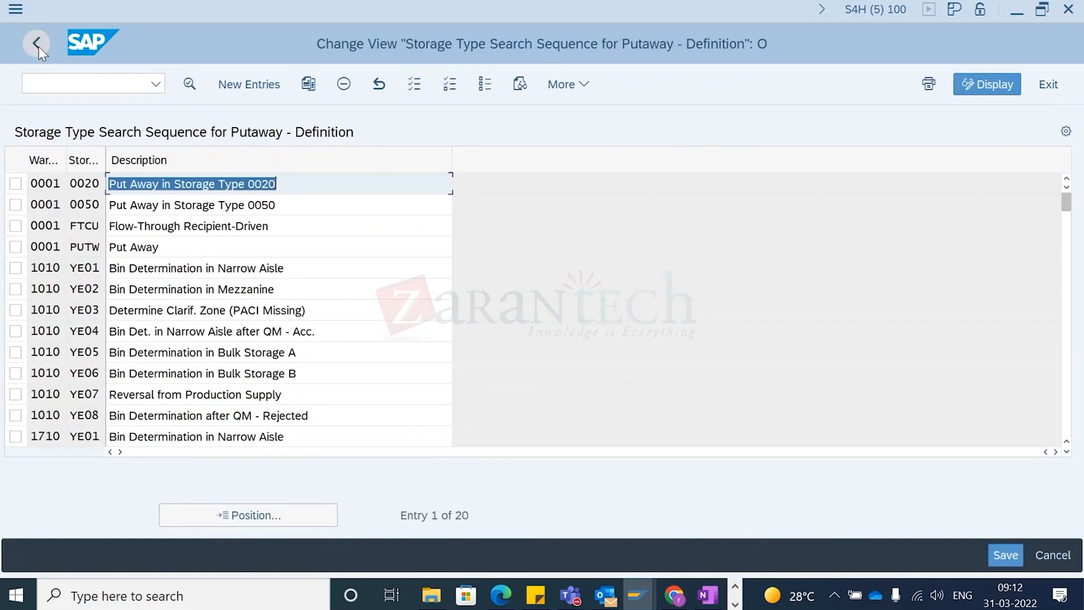
pyautogui.click(38, 46)
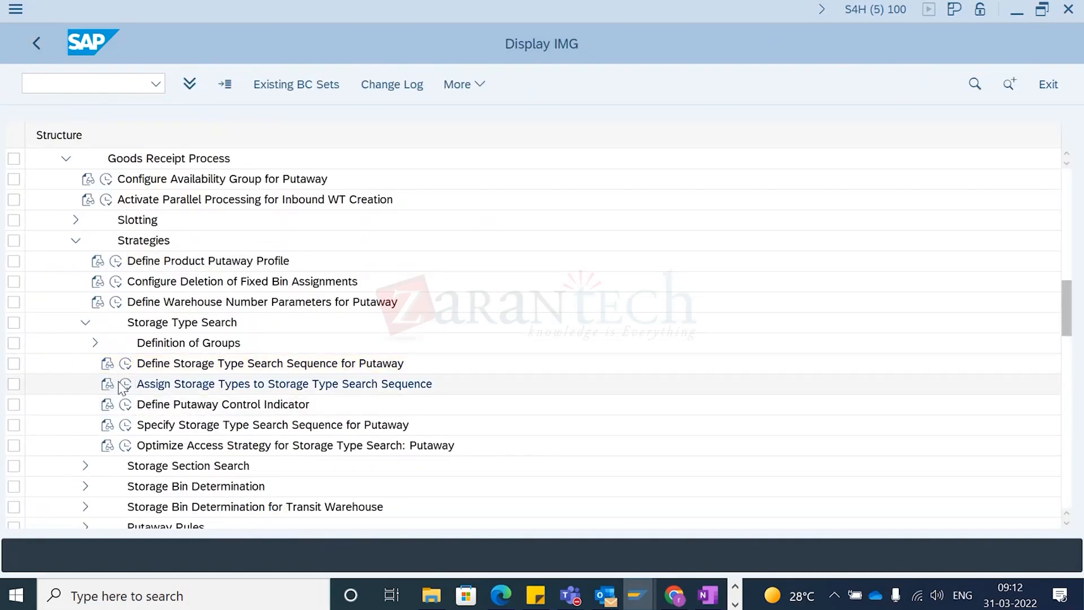
# Step: Open Assign Storage Types to Storage Type Search Sequence, check the storage type of warehouse 1010 sequence YE03, and return to the IMG
pyautogui.click(124, 384)
pyautogui.doubleClick(73, 417)
pyautogui.moveTo(72, 417); pyautogui.dragTo(63, 418)
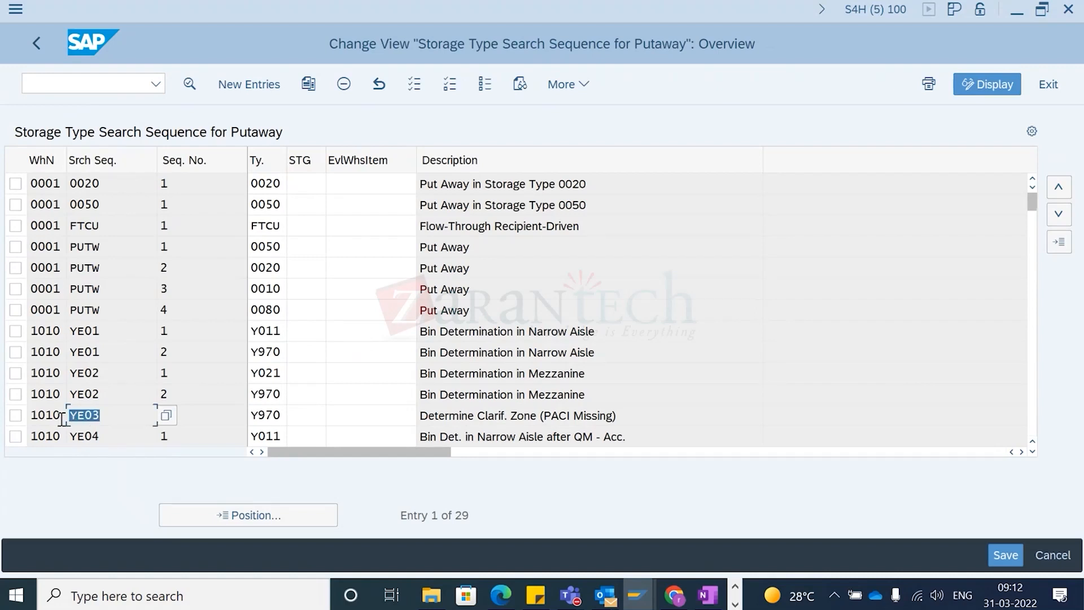
pyautogui.click(256, 421)
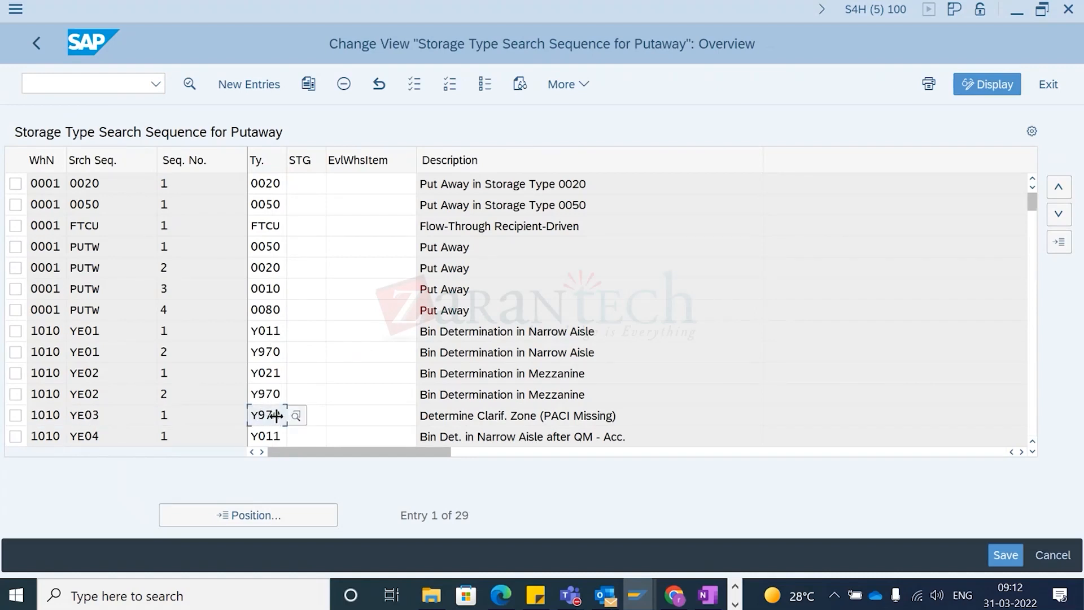
pyautogui.moveTo(276, 415); pyautogui.dragTo(302, 424)
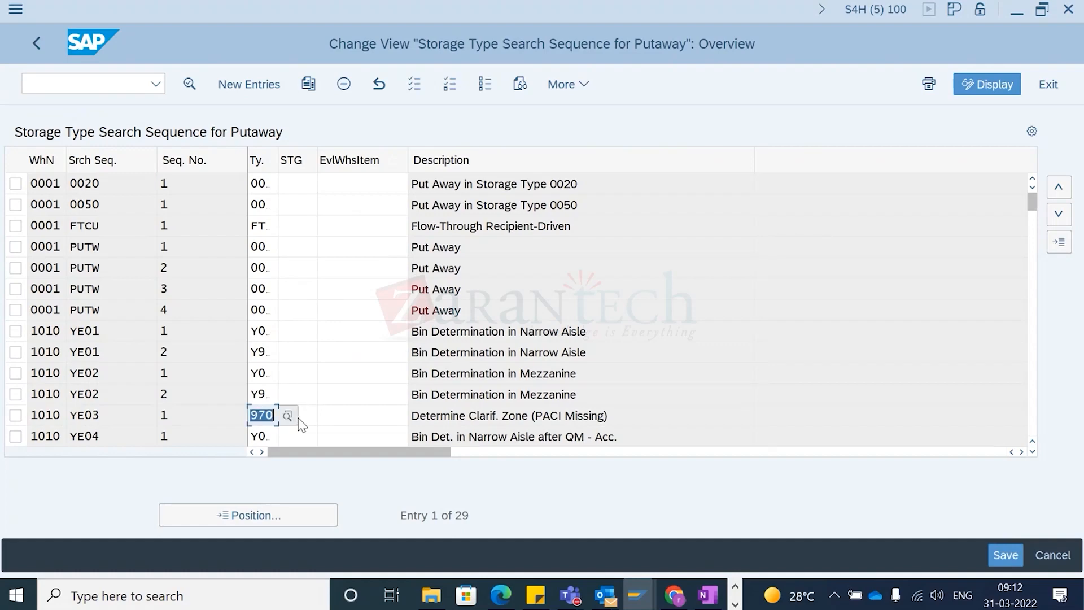
pyautogui.click(39, 49)
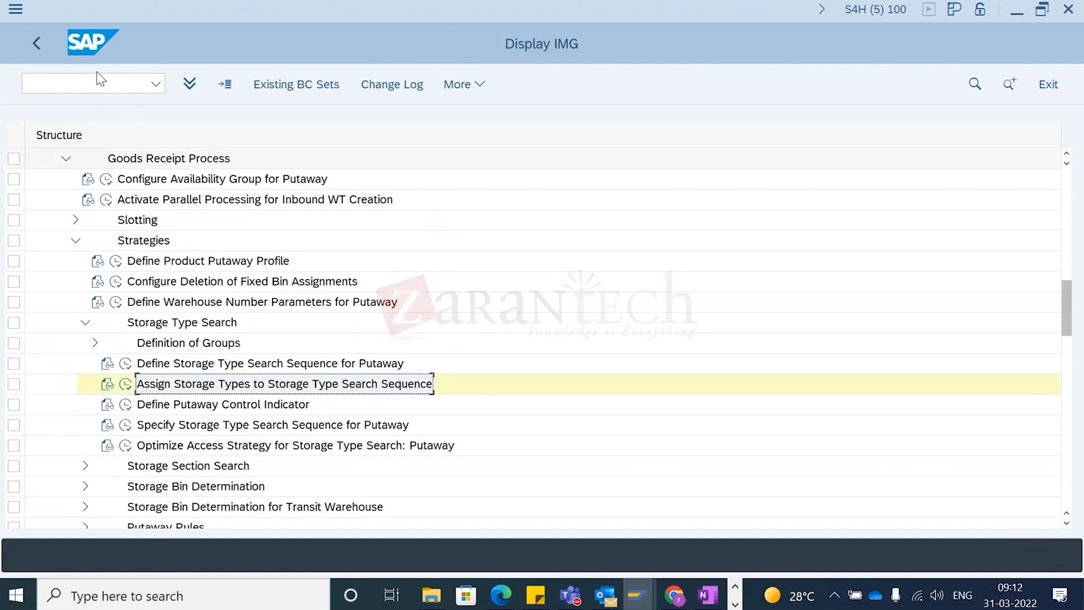
# Step: Switch to the qRFC Monitor session and start the Warehouse Management Monitor transaction from there
pyautogui.hotkey('alt', 'Tab')
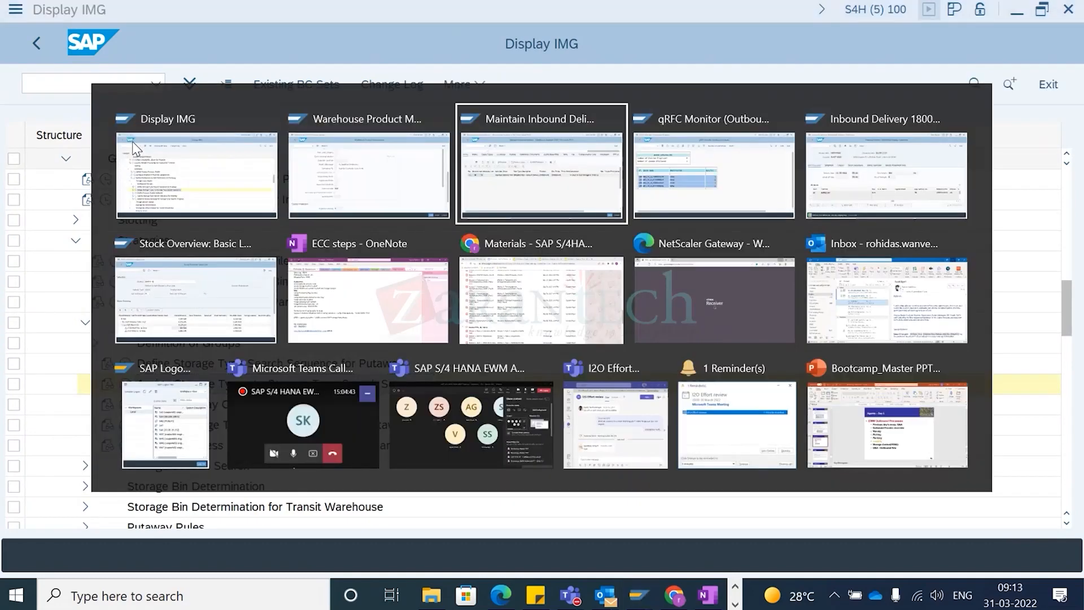
pyautogui.hotkey('alt', 'Tab')
pyautogui.hotkey('alt', 'shift', 'Tab')
pyautogui.hotkey('alt', 'Tab')
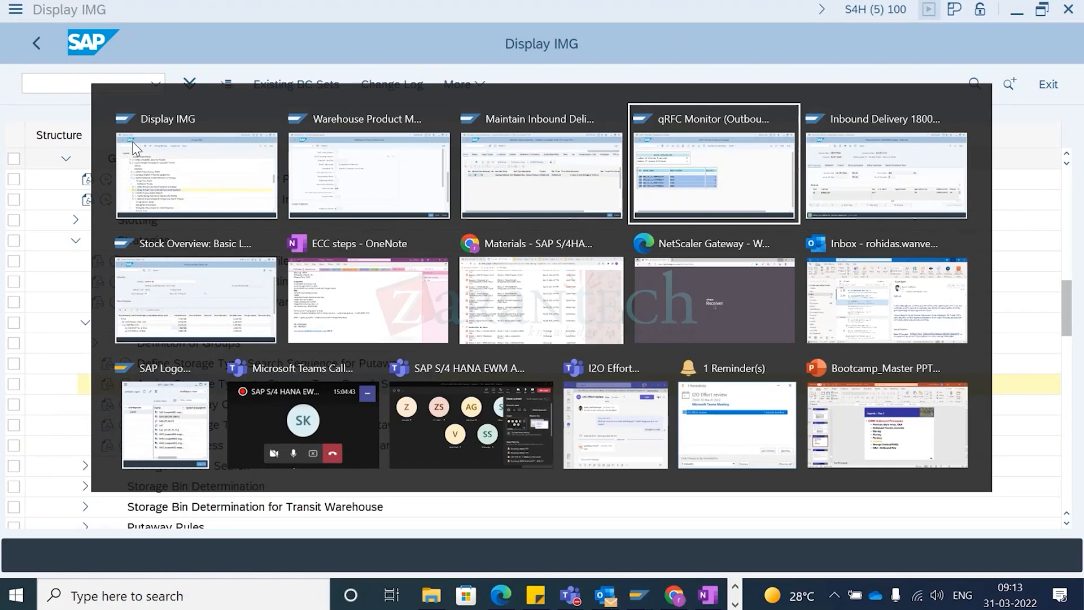
pyautogui.hotkey('ctrl', '/')
pyautogui.write('/n')
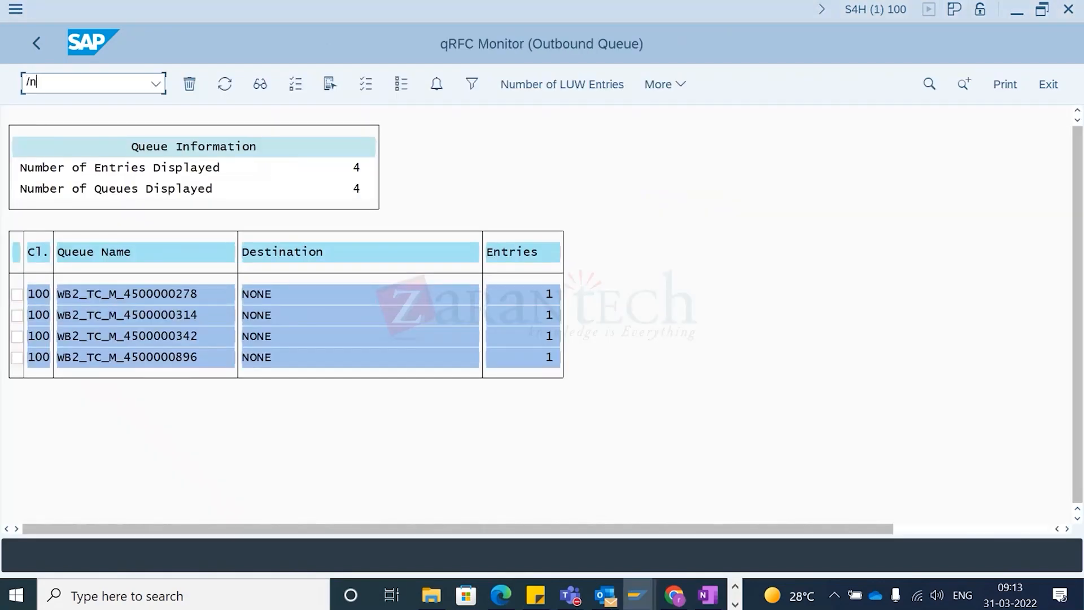
pyautogui.write('/scwm')
pyautogui.press('Return')
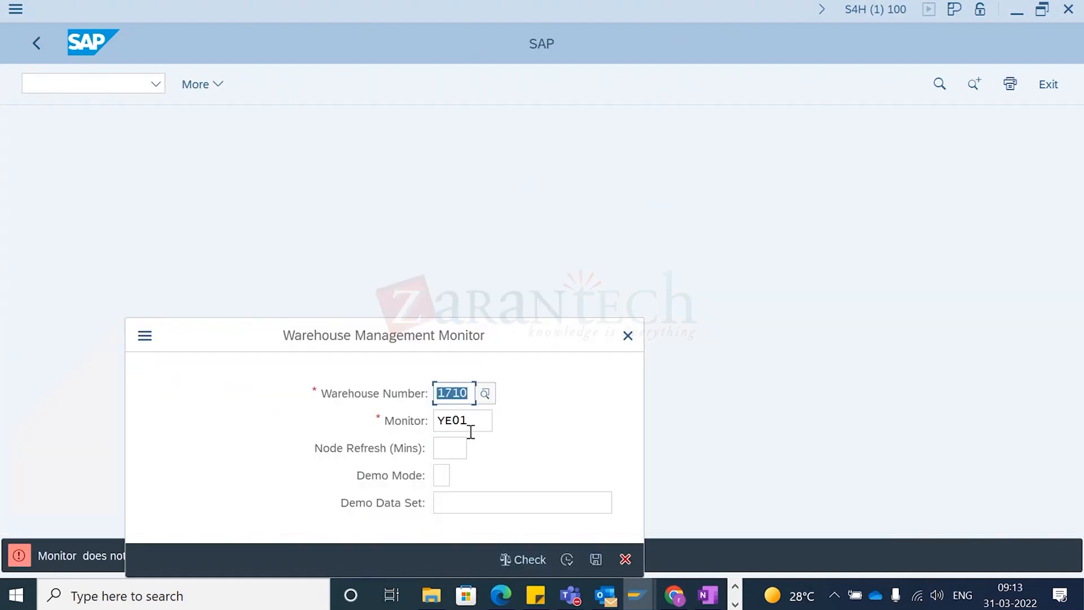
# Step: Set the monitor to SAP for warehouse 1710 and open the Warehouse Management Monitor with it
pyautogui.click(471, 429)
pyautogui.hotkey('ctrl', 'a')
pyautogui.press('BackSpace')
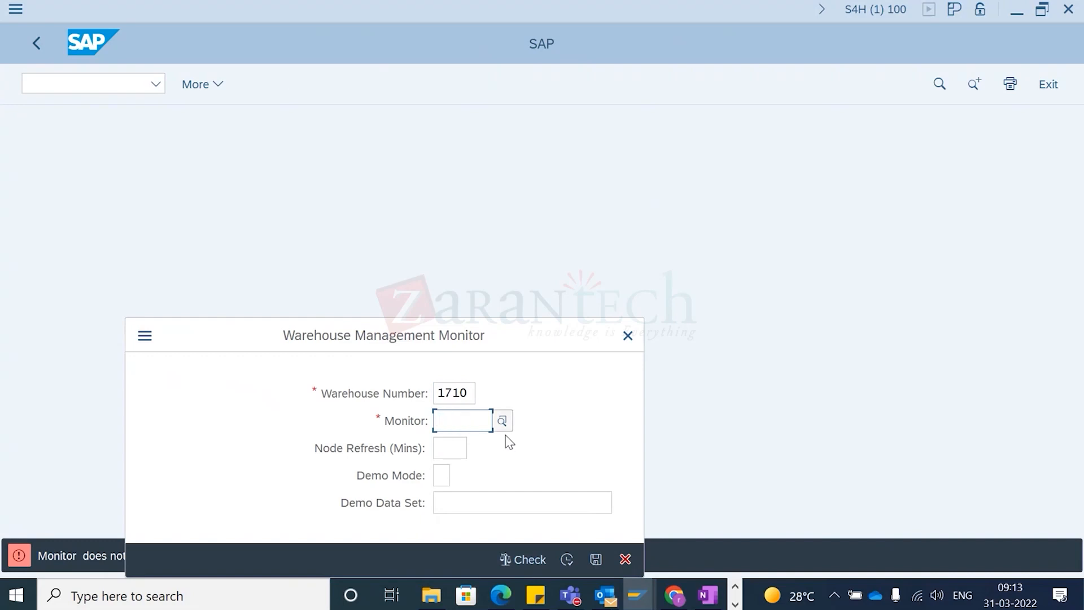
pyautogui.write('SAP')
pyautogui.press('Return')
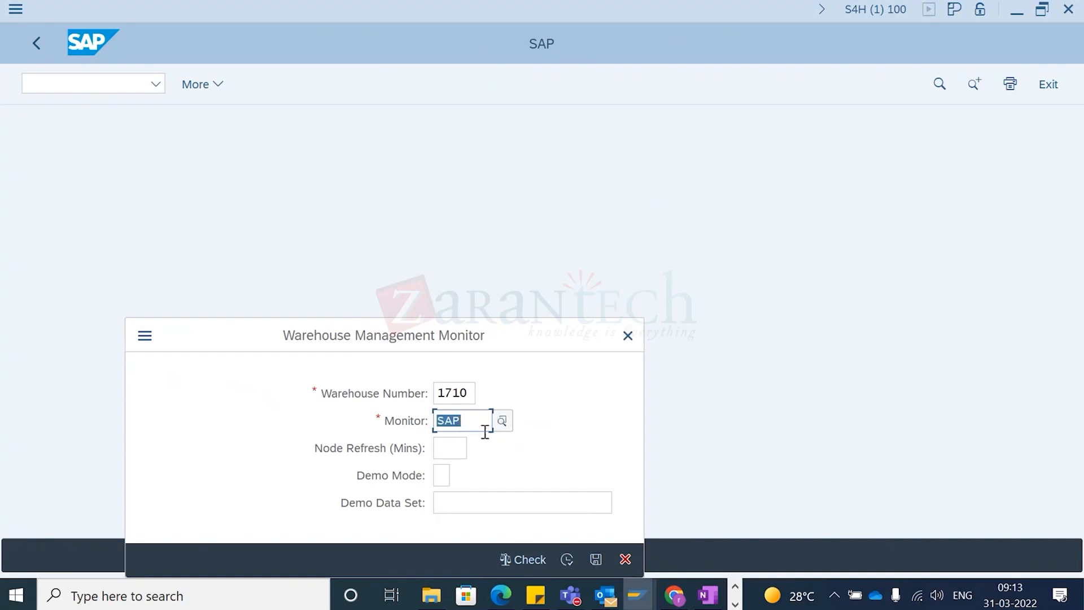
pyautogui.click(565, 559)
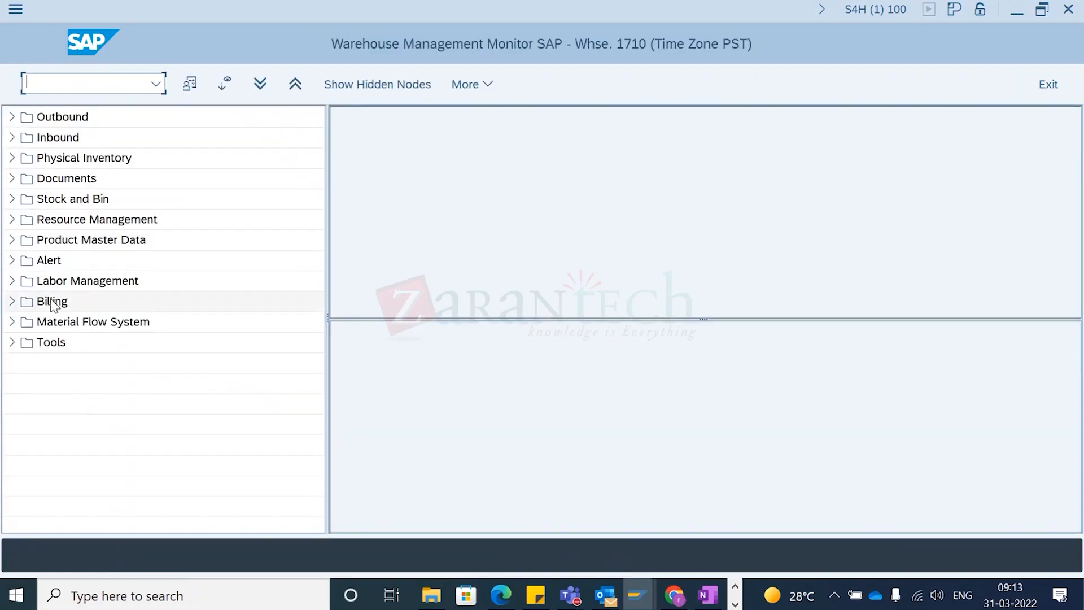
# Step: List the storage bins of storage type Y970 from the Storage Bin node under Stock and Bin
pyautogui.click(11, 199)
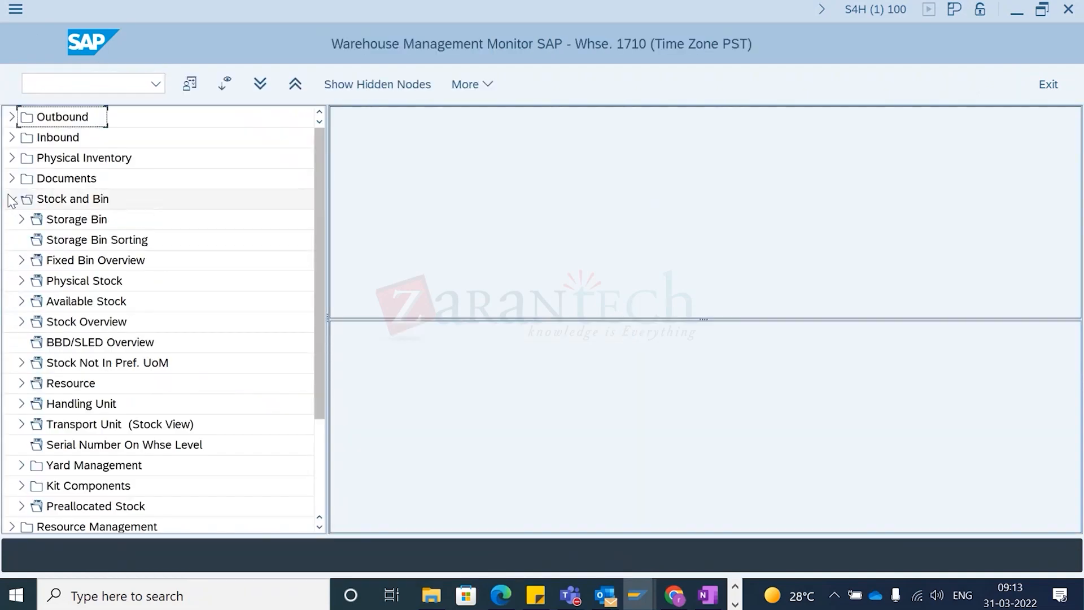
pyautogui.click(22, 219)
pyautogui.doubleClick(75, 220)
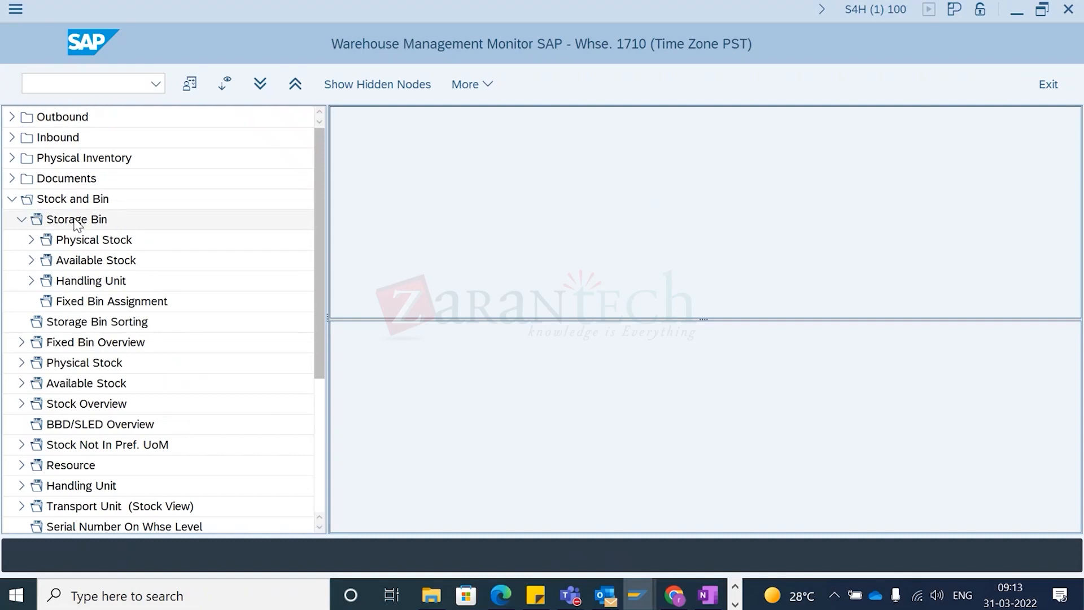
pyautogui.write('Y970')
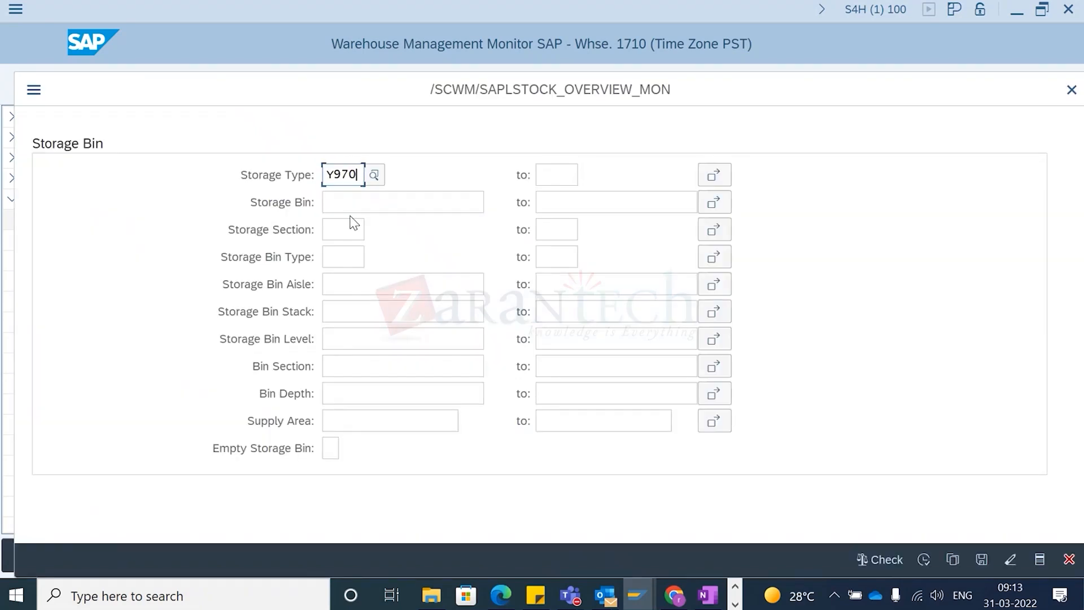
pyautogui.press('F8')
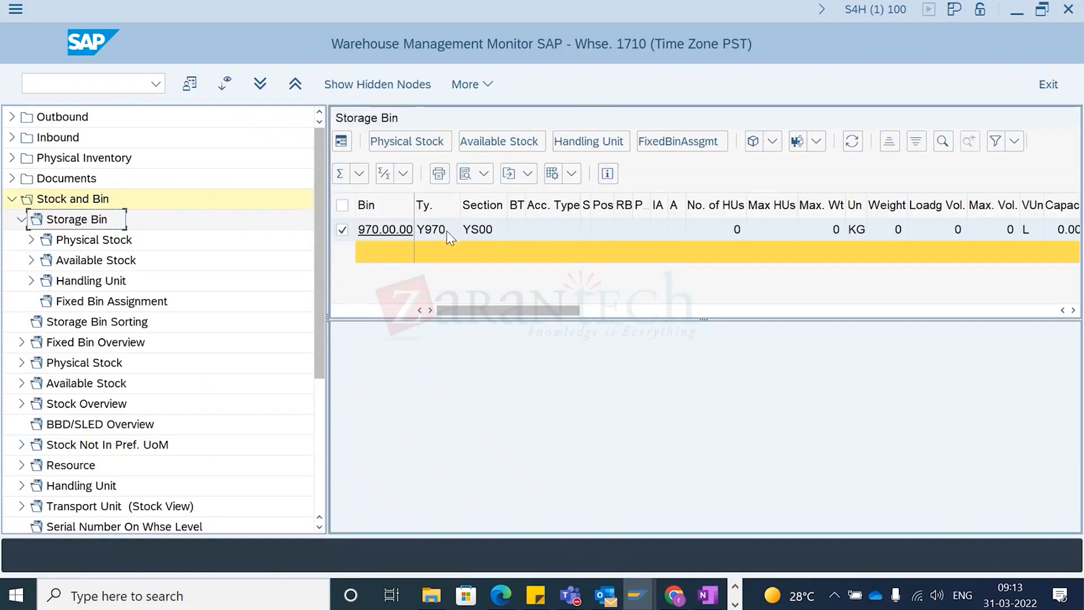
# Step: Examine the Y970 storage bin row for its capacity, empty indicator, last movement and putaway block columns
pyautogui.click(491, 231)
pyautogui.click(549, 230)
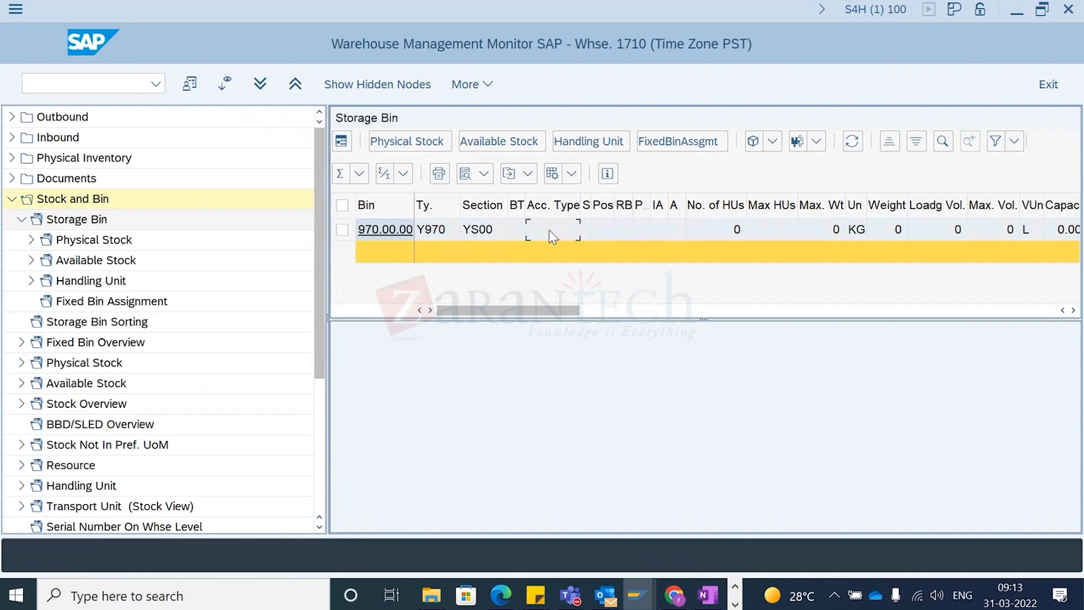
pyautogui.hscroll(6, 550, 231)
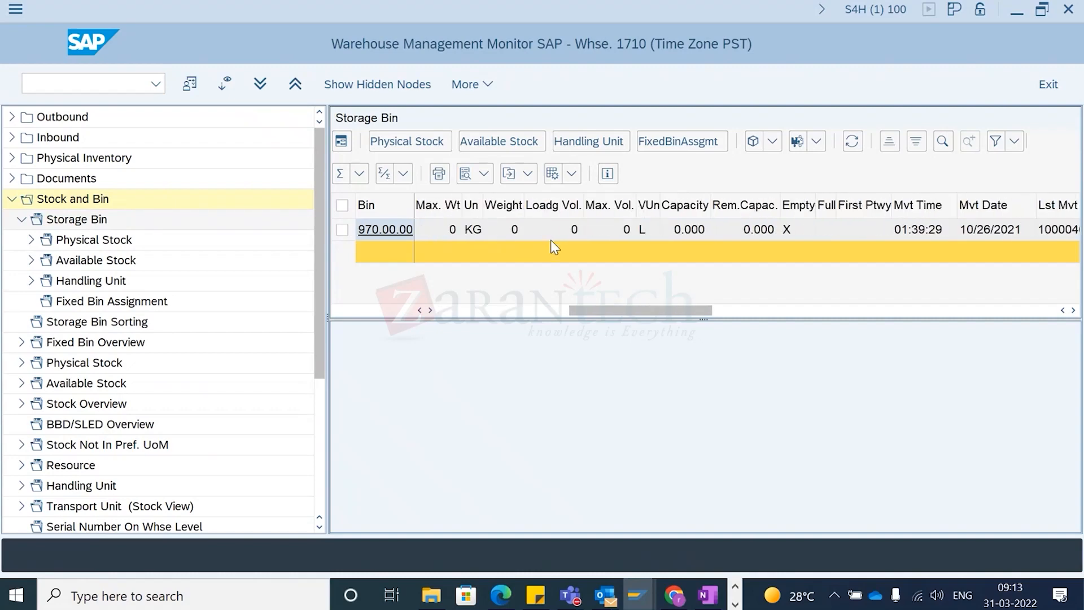
pyautogui.hscroll(6, 557, 243)
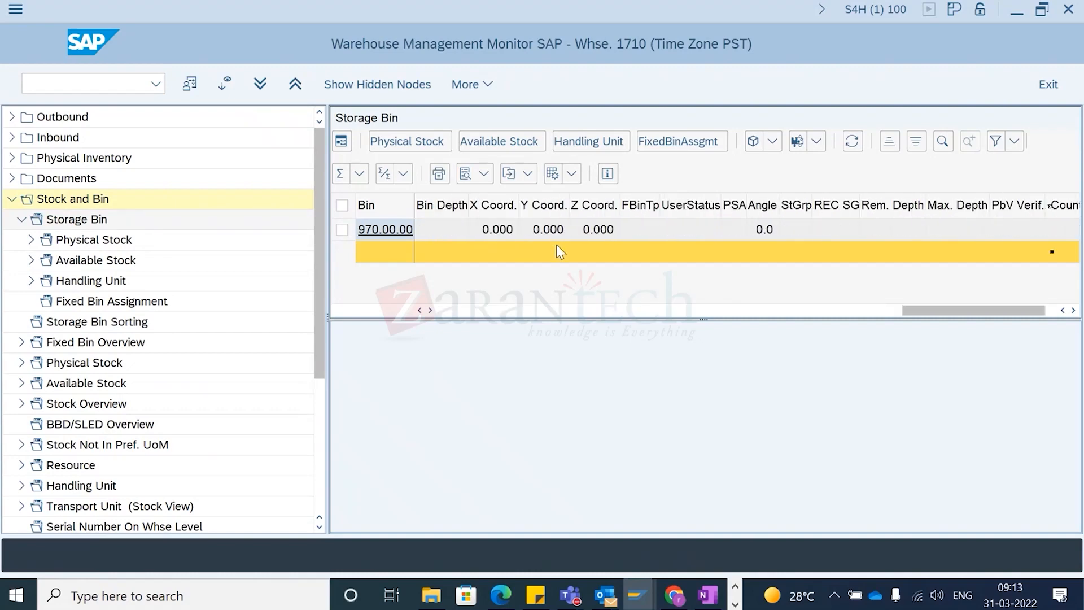
pyautogui.hscroll(-8, 556, 248)
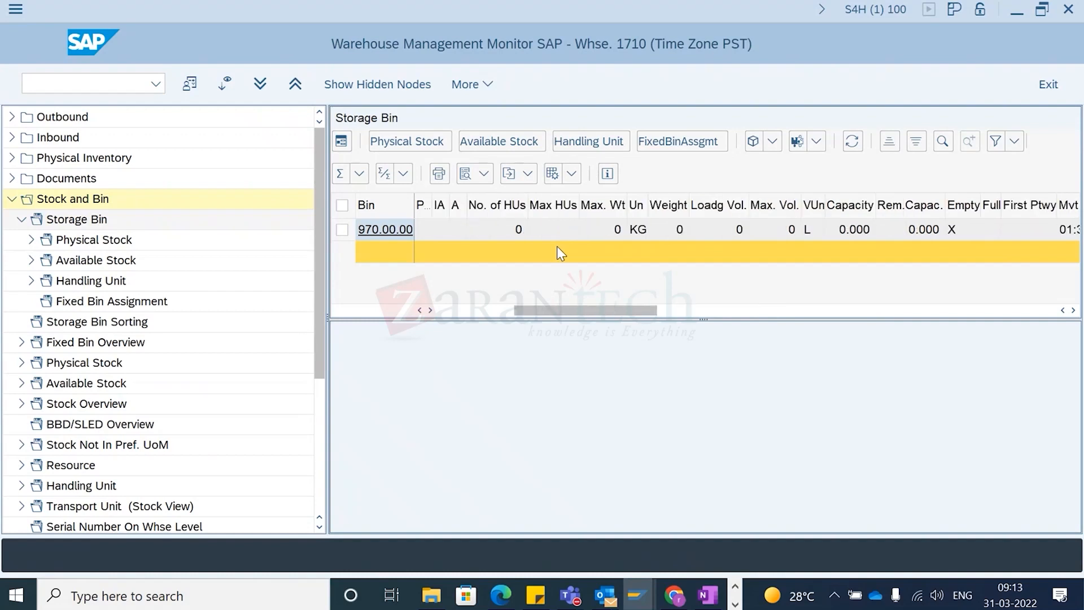
pyautogui.hscroll(2, 556, 246)
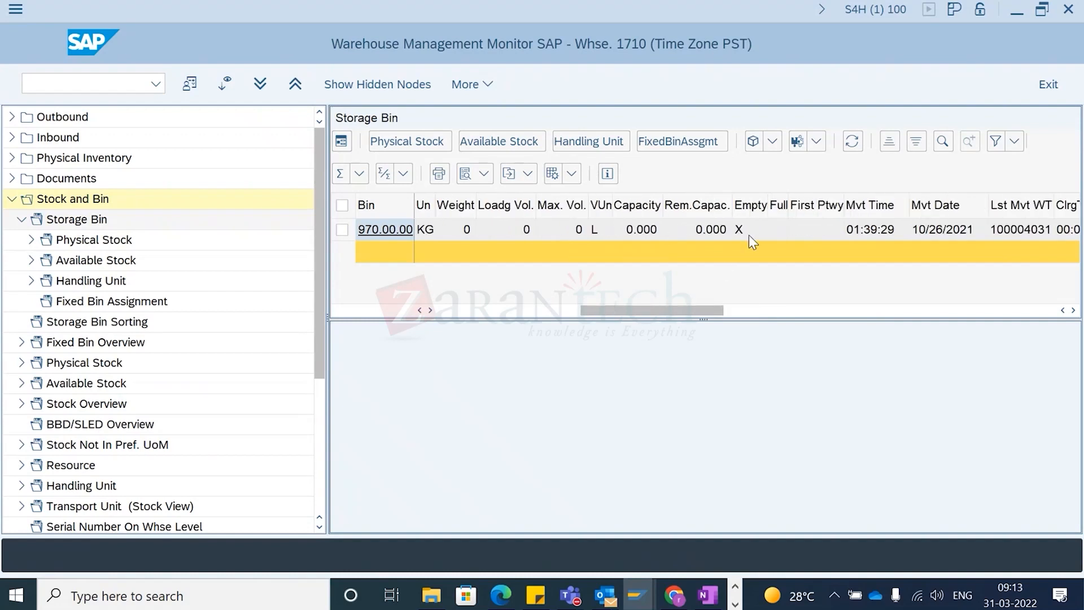
pyautogui.hscroll(-4, 747, 246)
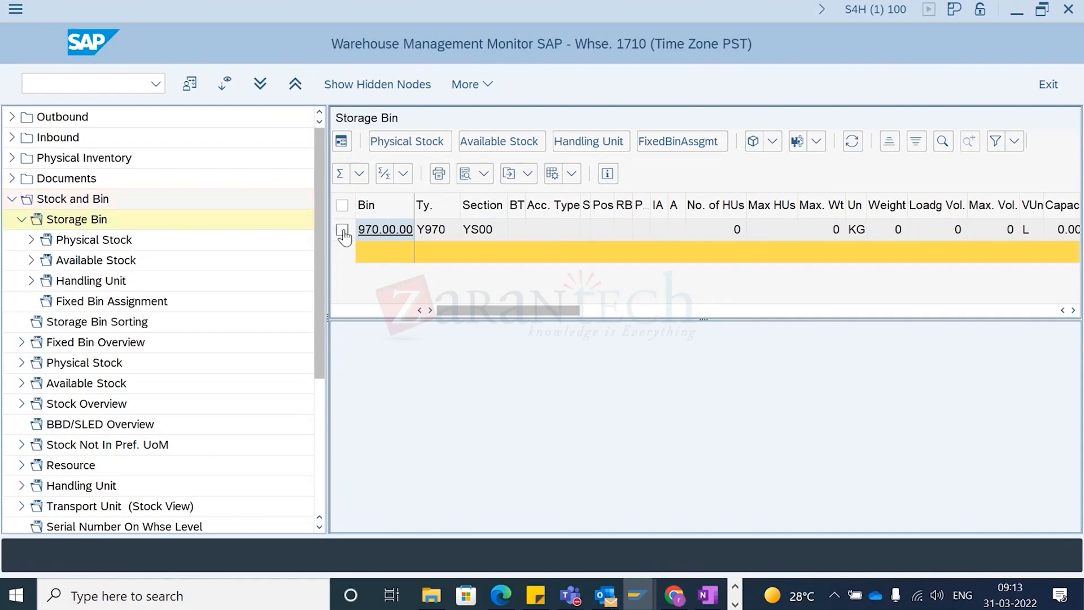
pyautogui.click(342, 229)
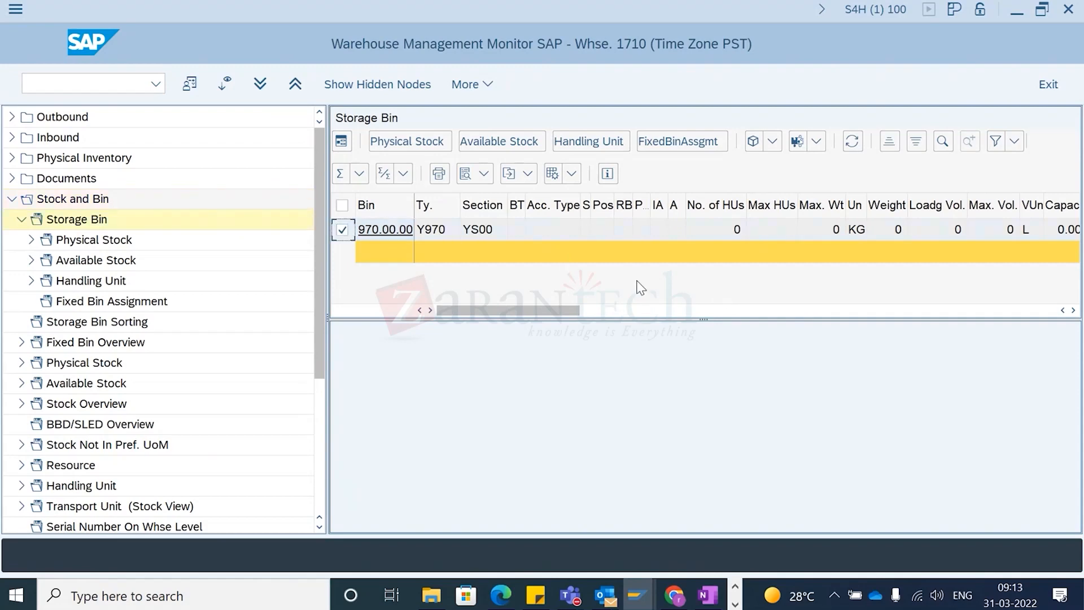
pyautogui.hscroll(4, 640, 288)
pyautogui.hscroll(2, 818, 293)
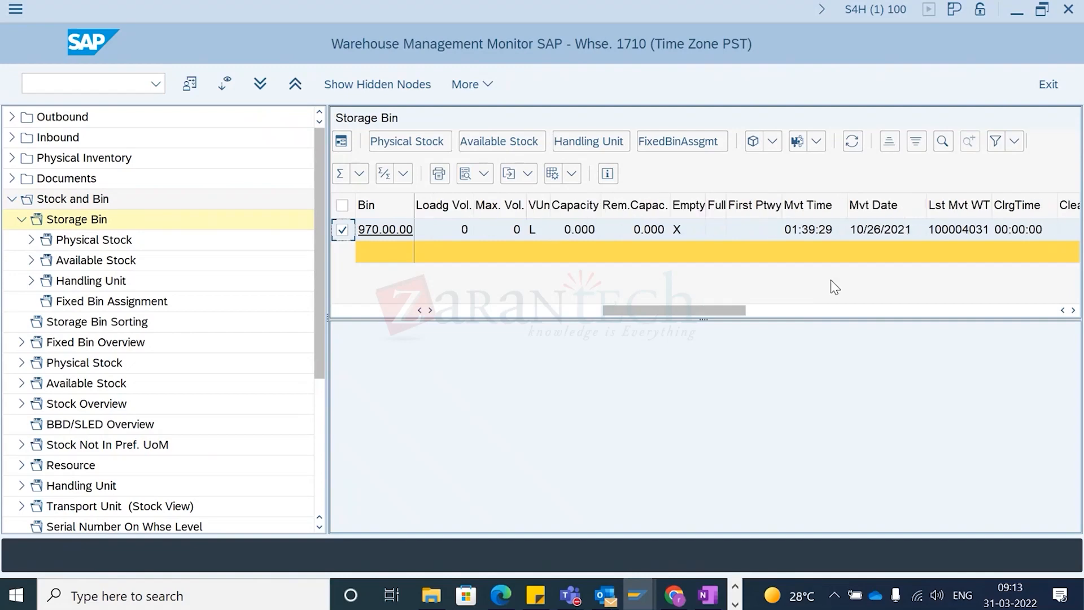
pyautogui.hscroll(-2, 675, 232)
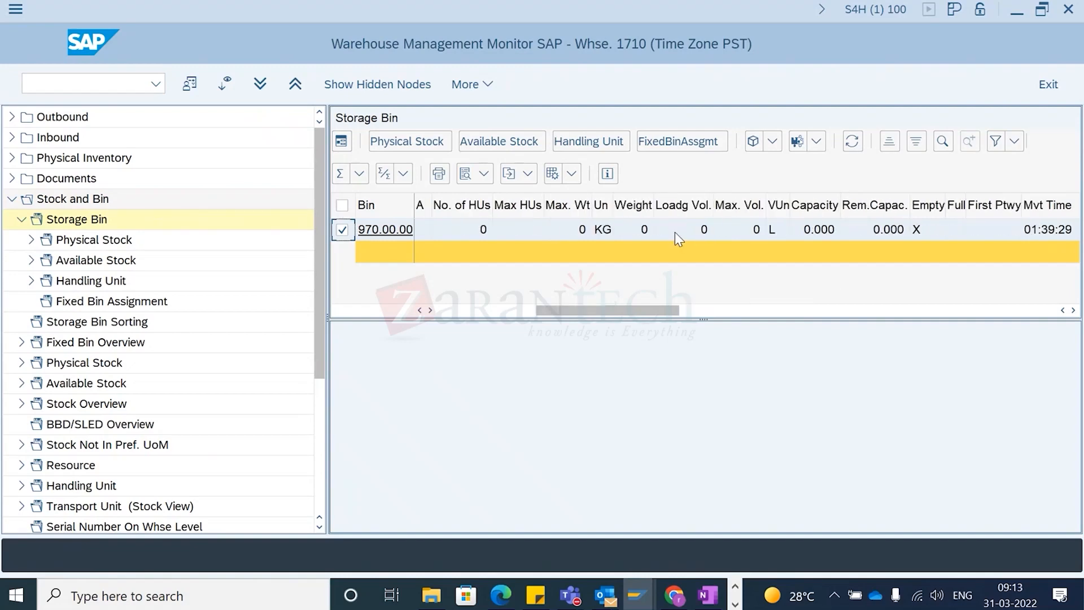
pyautogui.hscroll(-3, 677, 232)
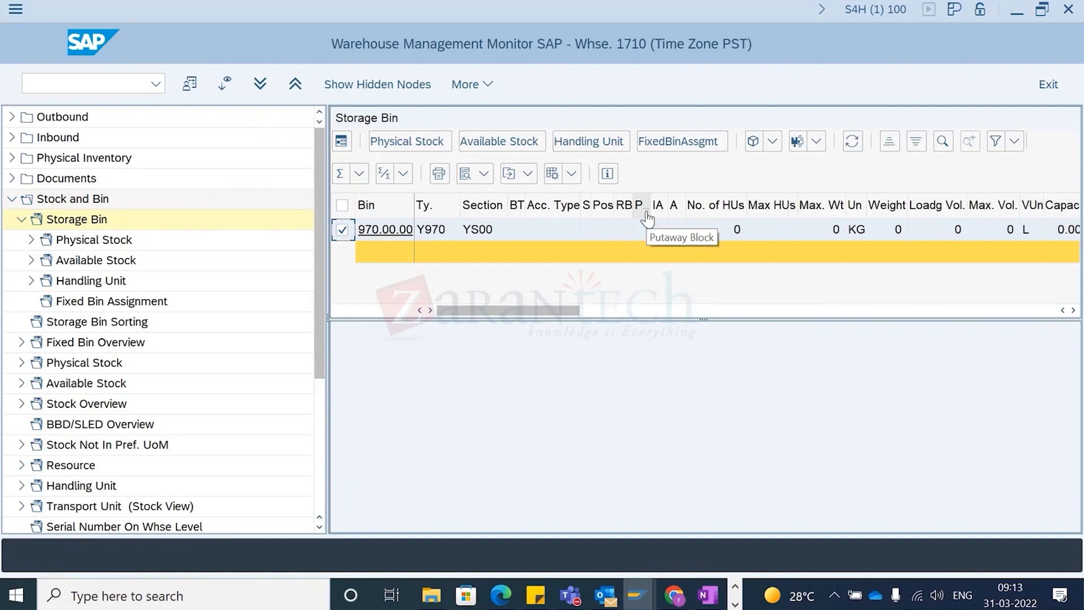
# Step: Display the details of storage bin 970.00.00, check its storage section and status area, and return to the monitor
pyautogui.click(383, 230)
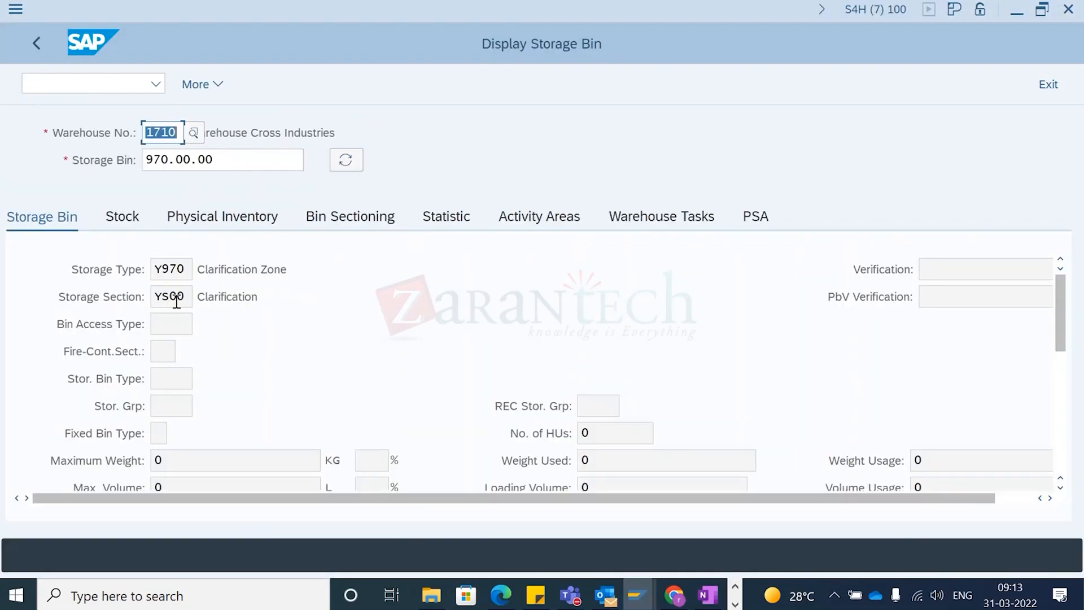
pyautogui.click(177, 297)
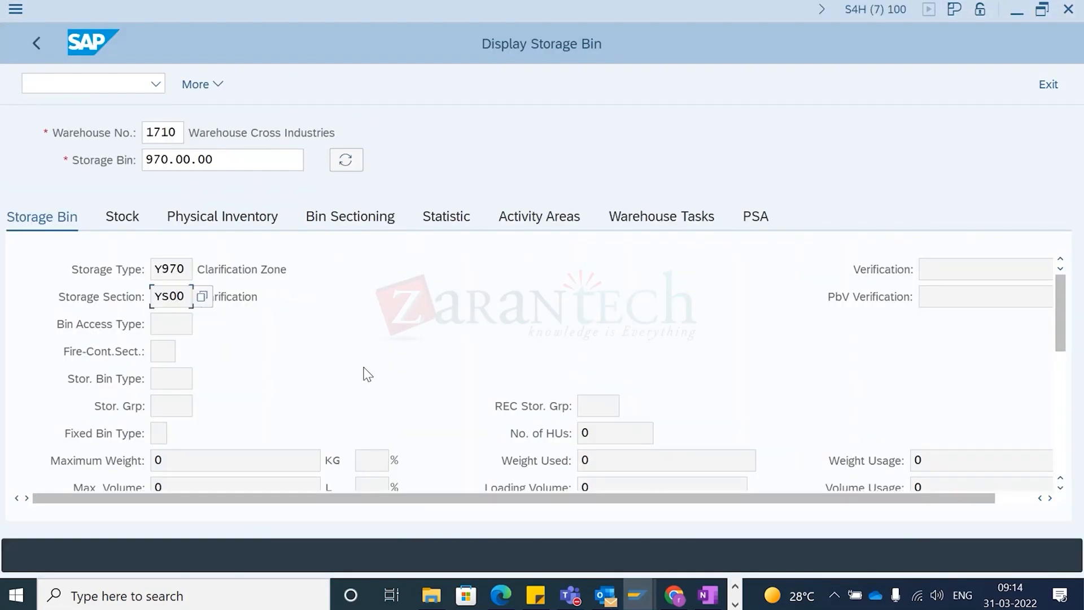
pyautogui.scroll(-5, 262, 400)
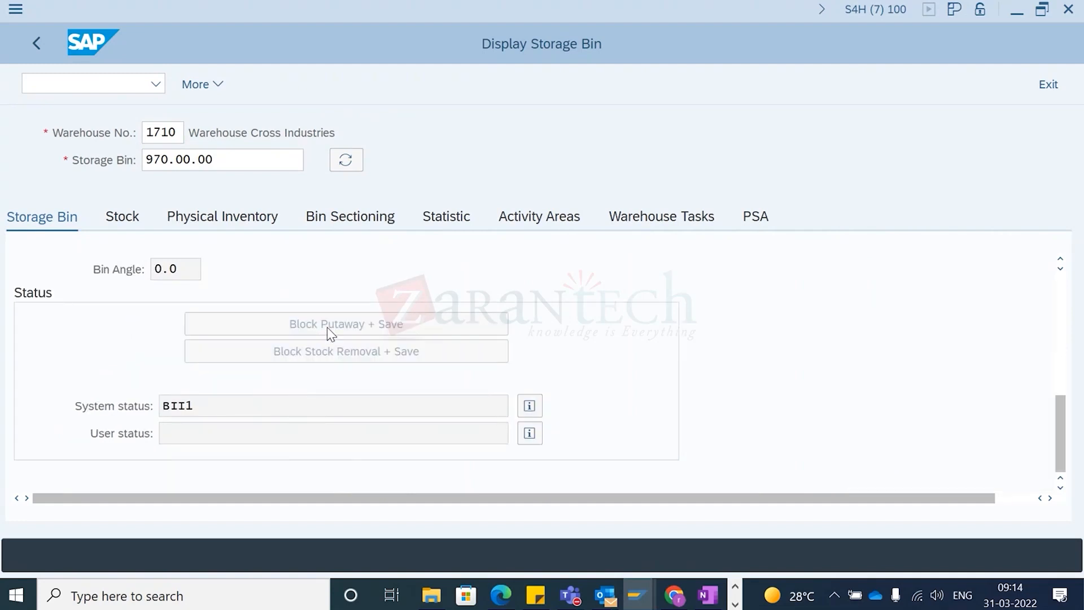
pyautogui.scroll(5, 326, 327)
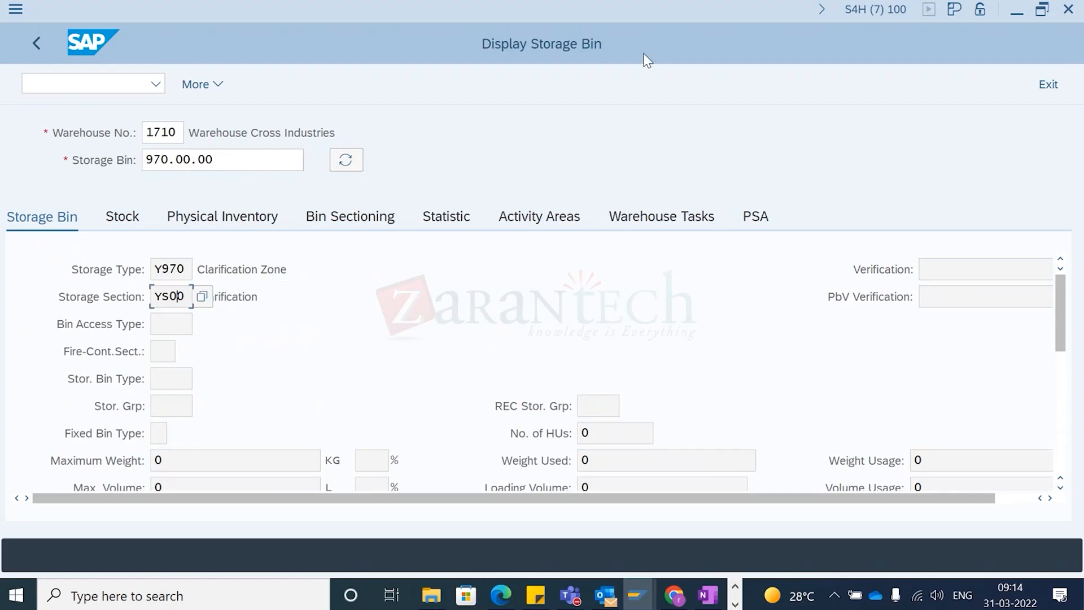
pyautogui.click(36, 44)
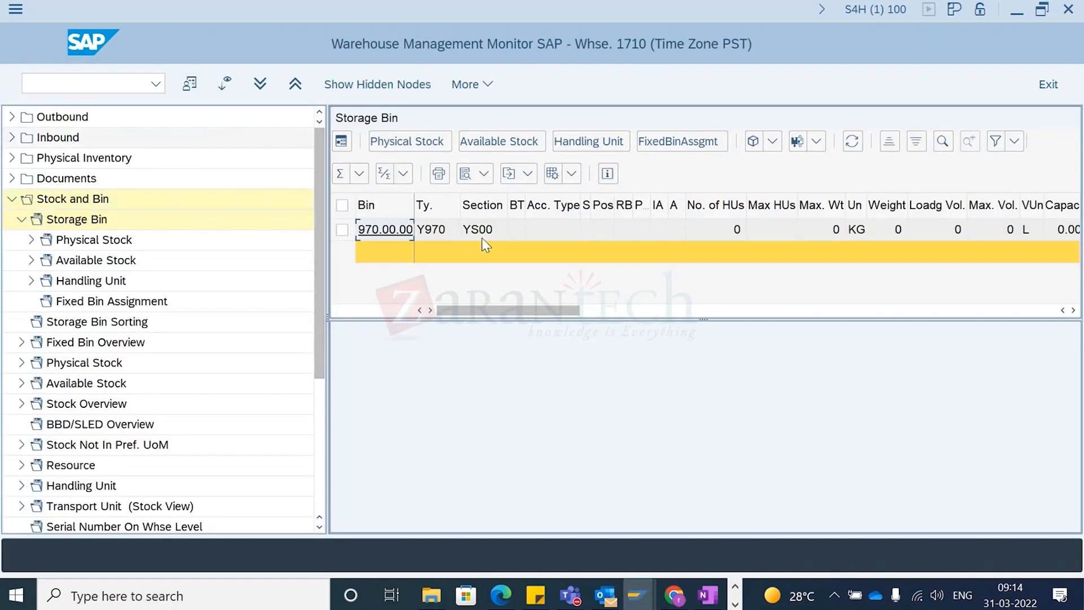
# Step: Unblock storage bin 970.00.00 for putaway and for stock removal
pyautogui.click(342, 229)
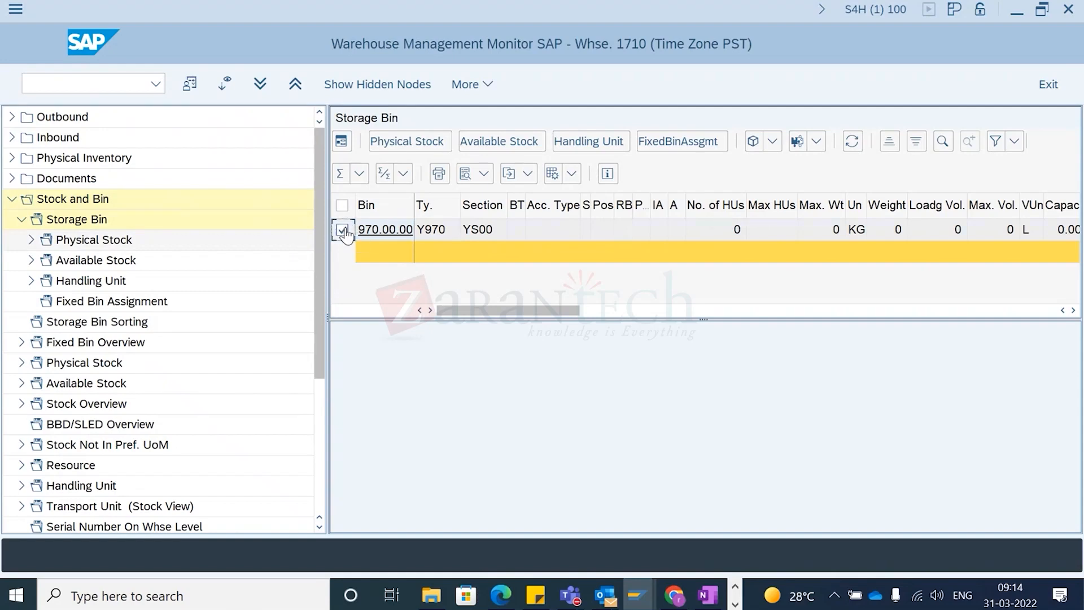
pyautogui.click(779, 142)
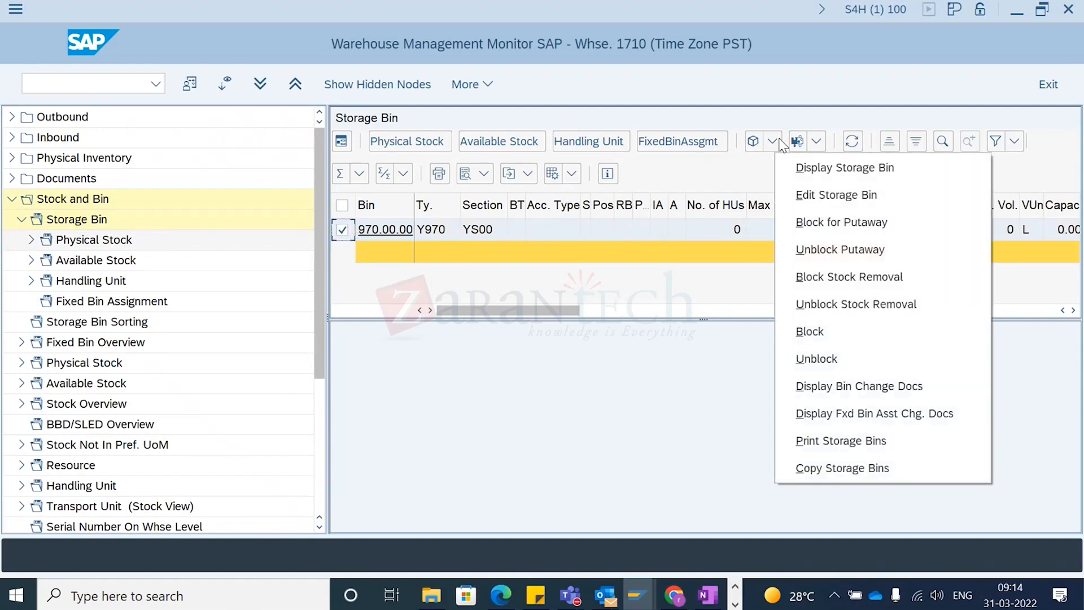
pyautogui.click(829, 249)
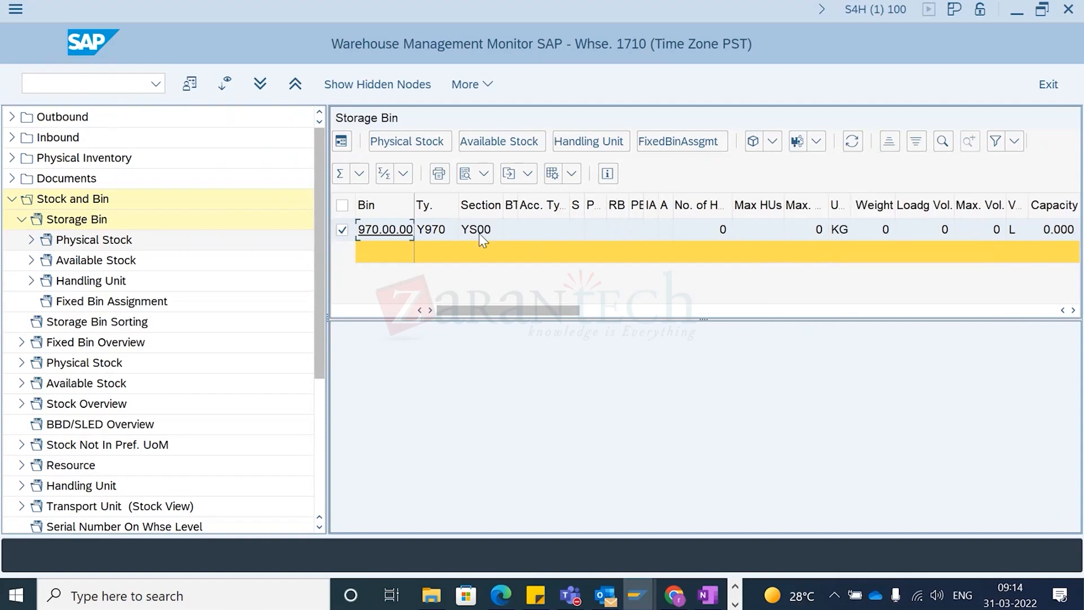
pyautogui.click(772, 143)
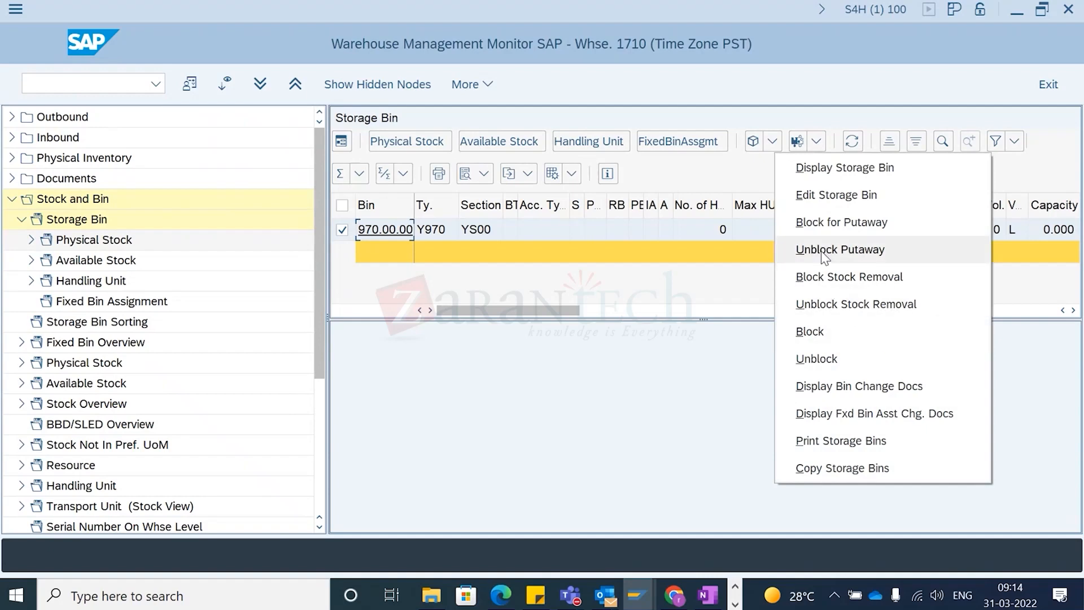
pyautogui.click(818, 305)
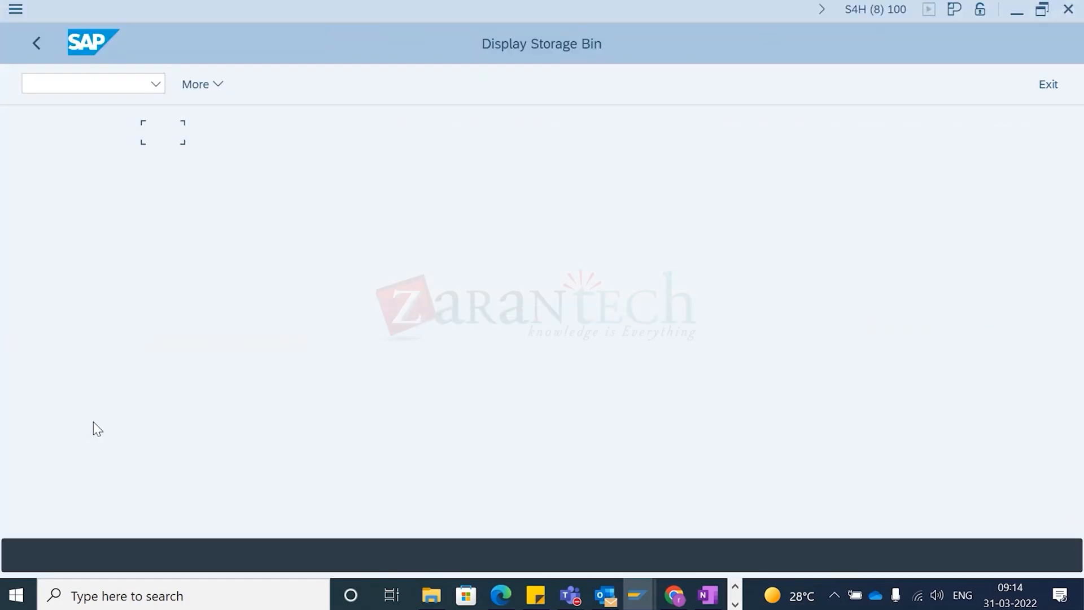
# Step: Recheck the system status in the detail display of storage bin 970.00.00 and go back to the monitor
pyautogui.scroll(-5, 190, 401)
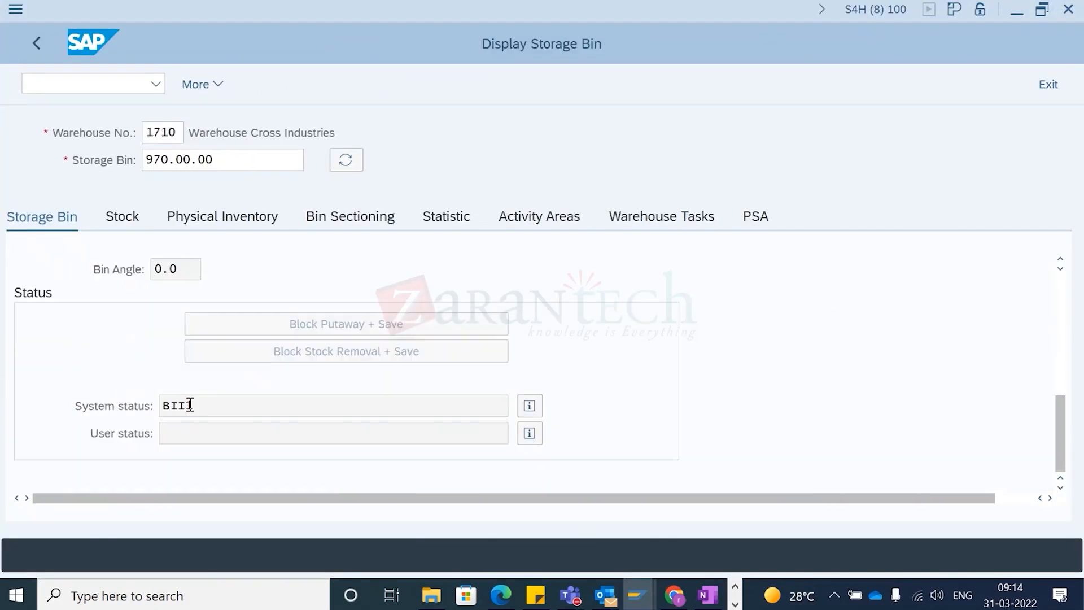
pyautogui.scroll(5, 190, 404)
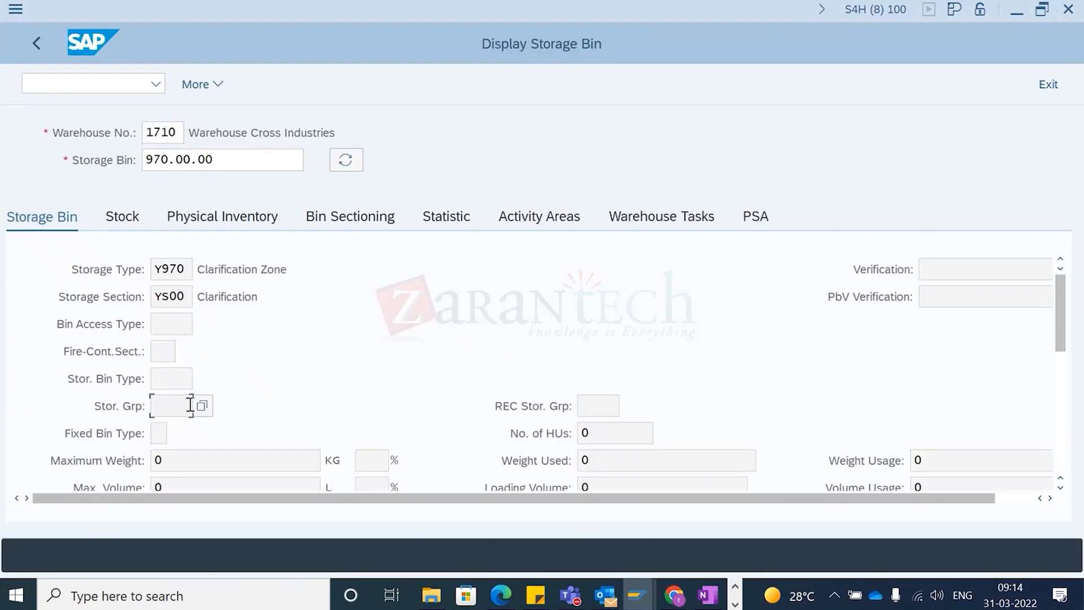
pyautogui.click(34, 41)
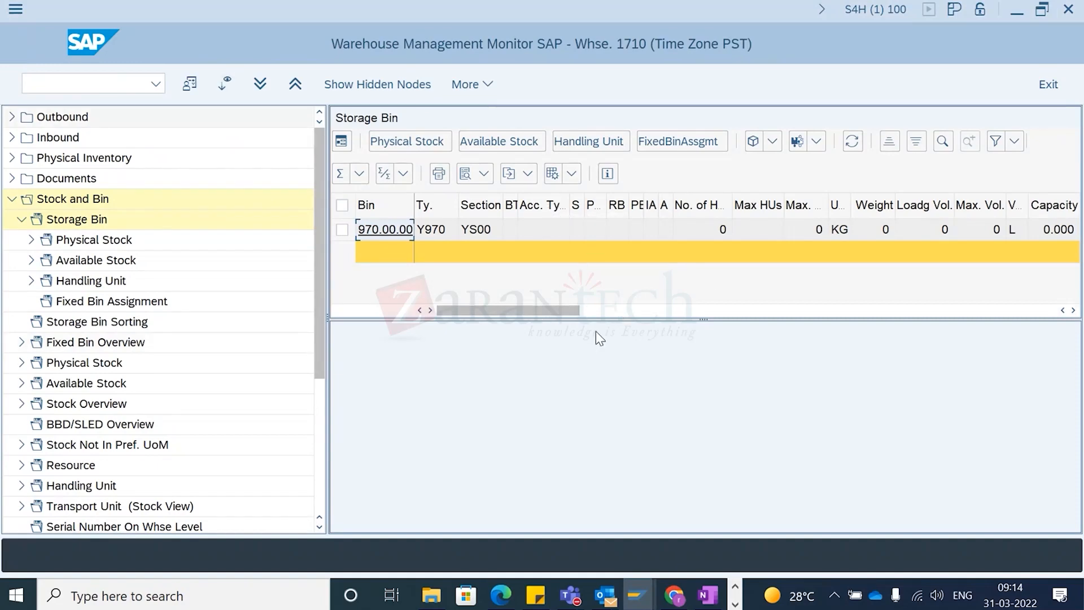
# Step: Switch through the open sessions to check the warehouse data in Warehouse Product Maintenance, and return to the Warehouse Management Monitor
pyautogui.hotkey('alt', 'Tab')
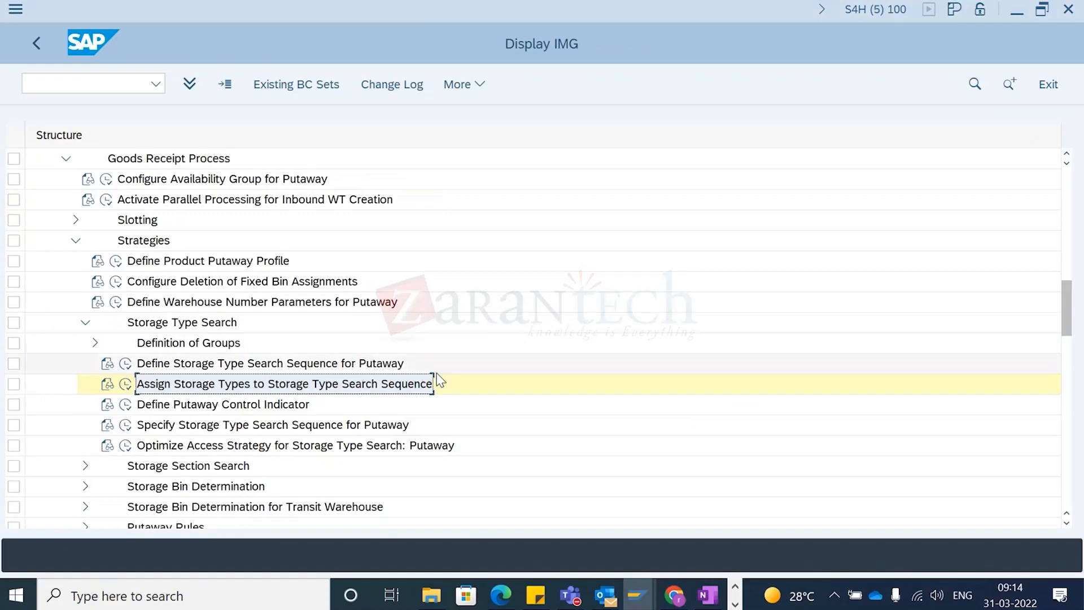
pyautogui.hotkey('alt', 'Tab')
pyautogui.press('Tab')
pyautogui.hotkey('alt', 'shift', 'Tab')
pyautogui.hotkey('alt', 'shift', 'Tab')
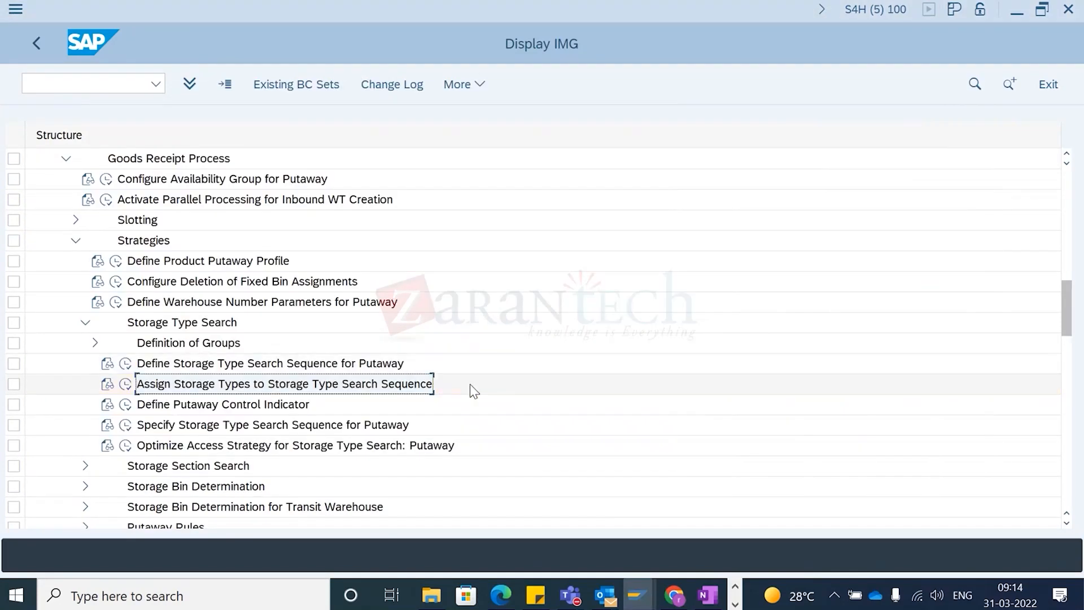
pyautogui.hotkey('alt', 'Tab')
pyautogui.hotkey('alt', 'Tab')
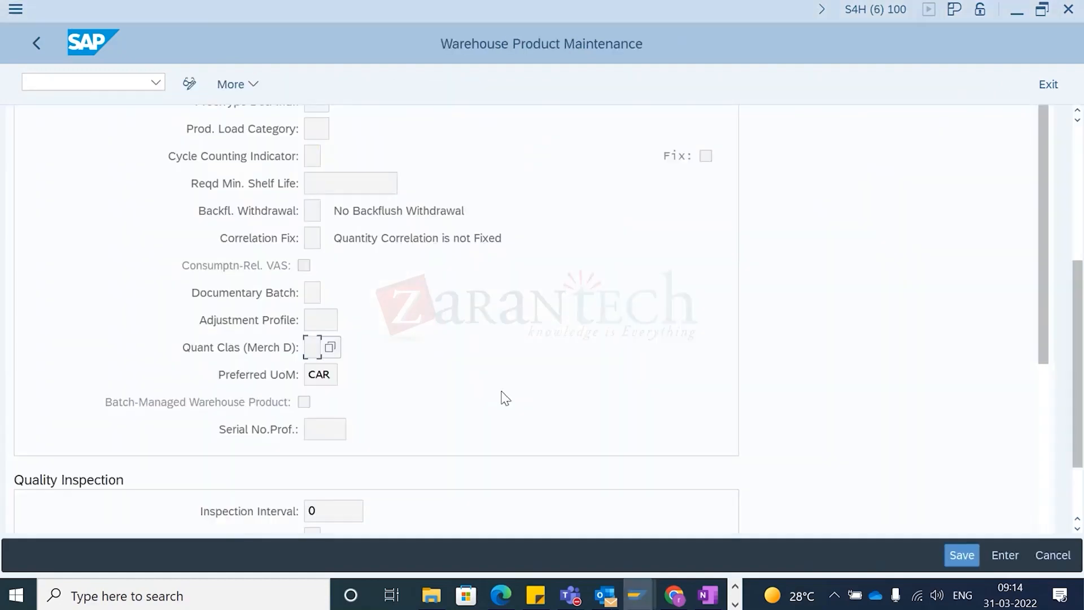
pyautogui.scroll(5, 504, 397)
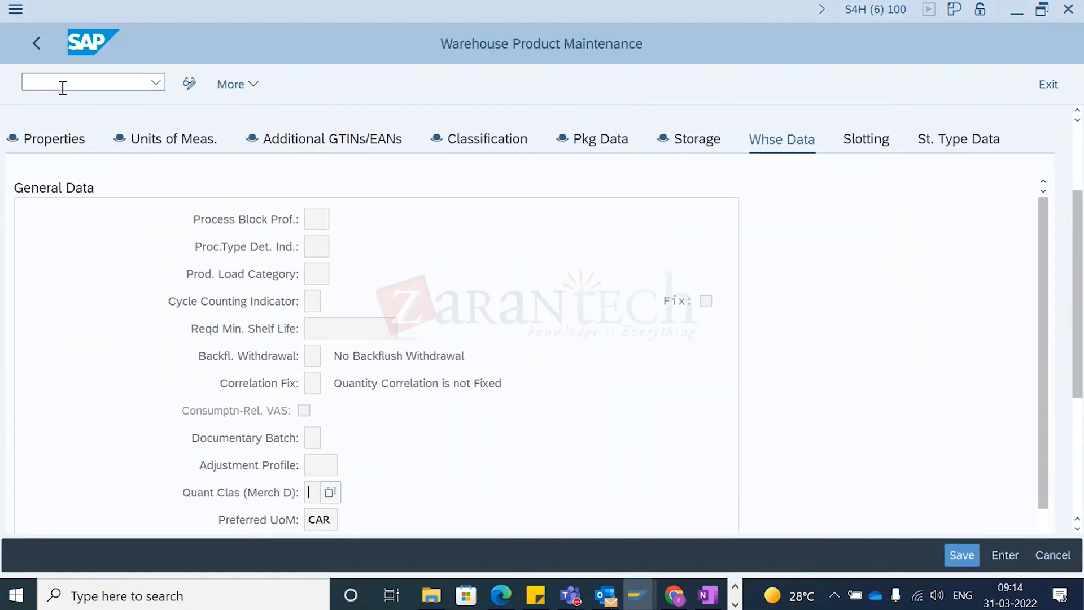
pyautogui.hotkey('alt', 'Tab')
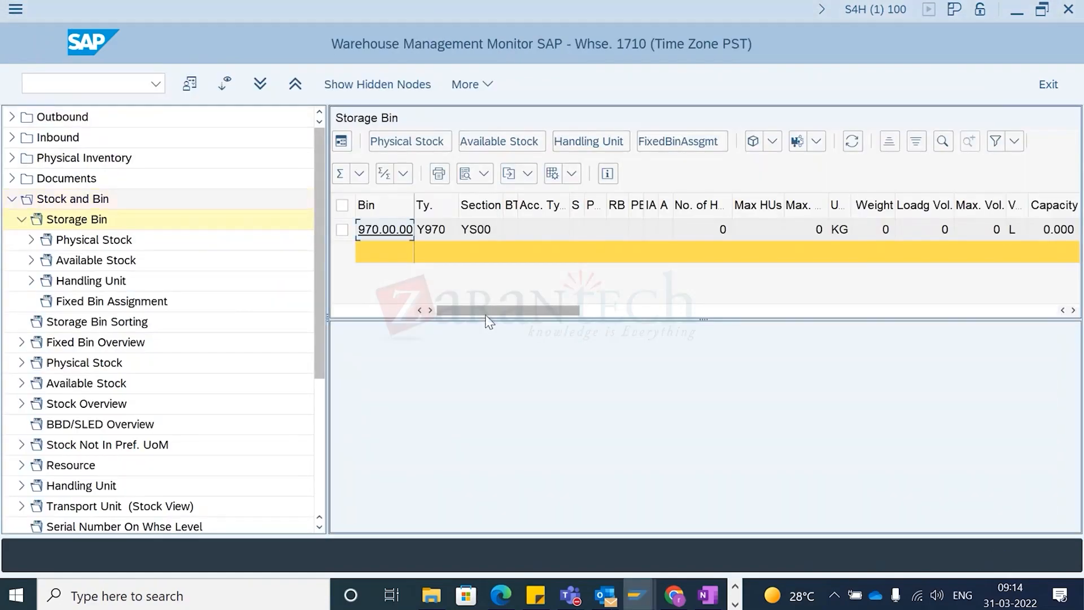
pyautogui.hotkey('alt', 'Tab')
pyautogui.hotkey('alt', 'Tab')
pyautogui.hotkey('alt', 'Tab')
pyautogui.hotkey('alt', 'shift', 'Tab')
pyautogui.hotkey('alt', 'shift', 'Tab')
pyautogui.hotkey('alt', 'shift', 'Tab')
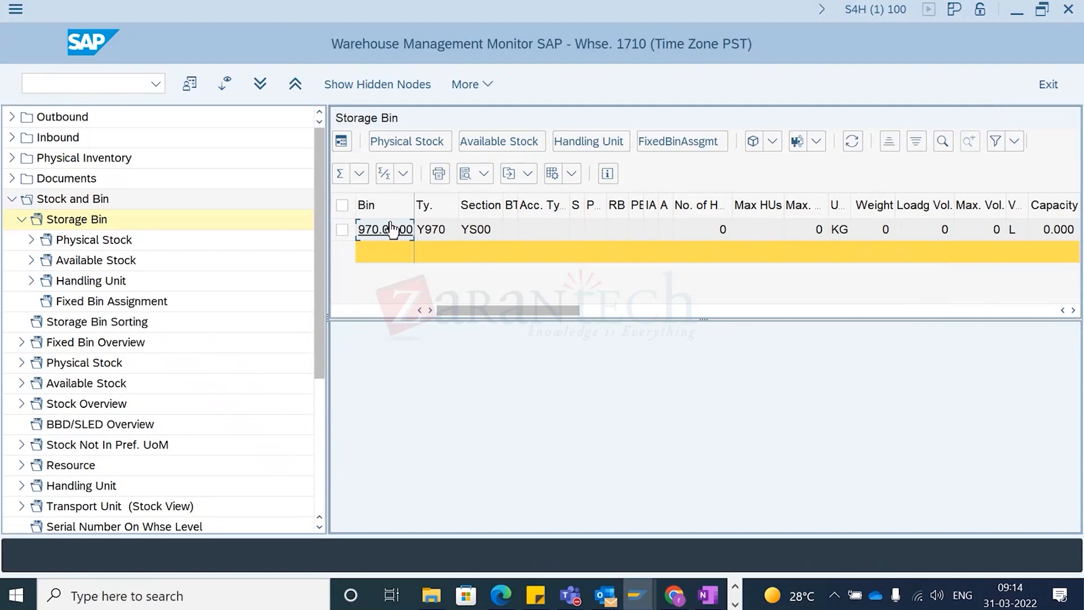
# Step: Switch to OneNote and note storage bin 970.00.00 with storage type Y970 below the IBD line on the ECC steps page
pyautogui.click(431, 232)
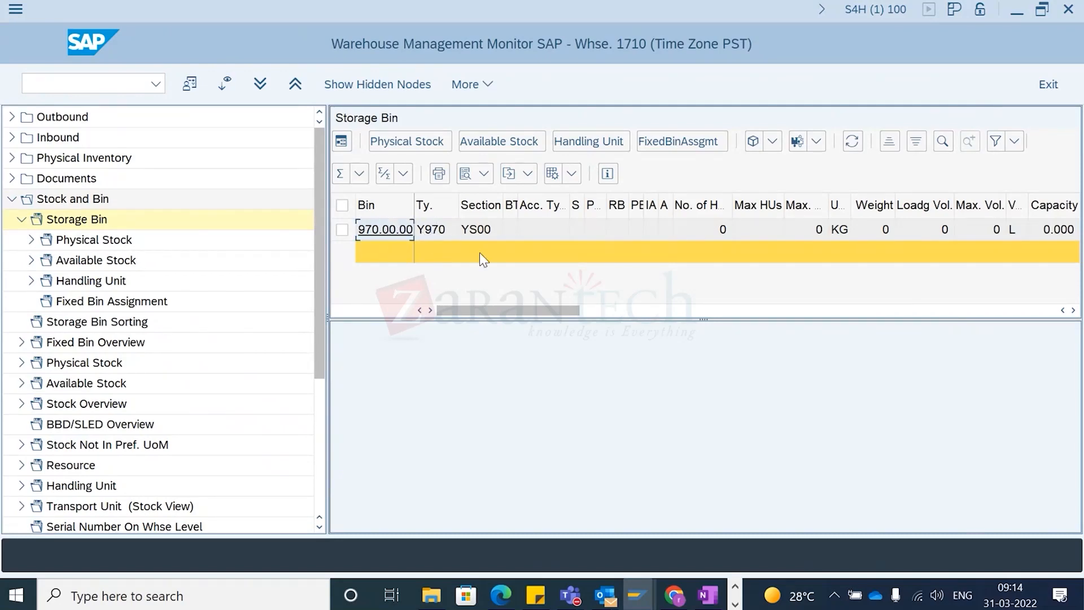
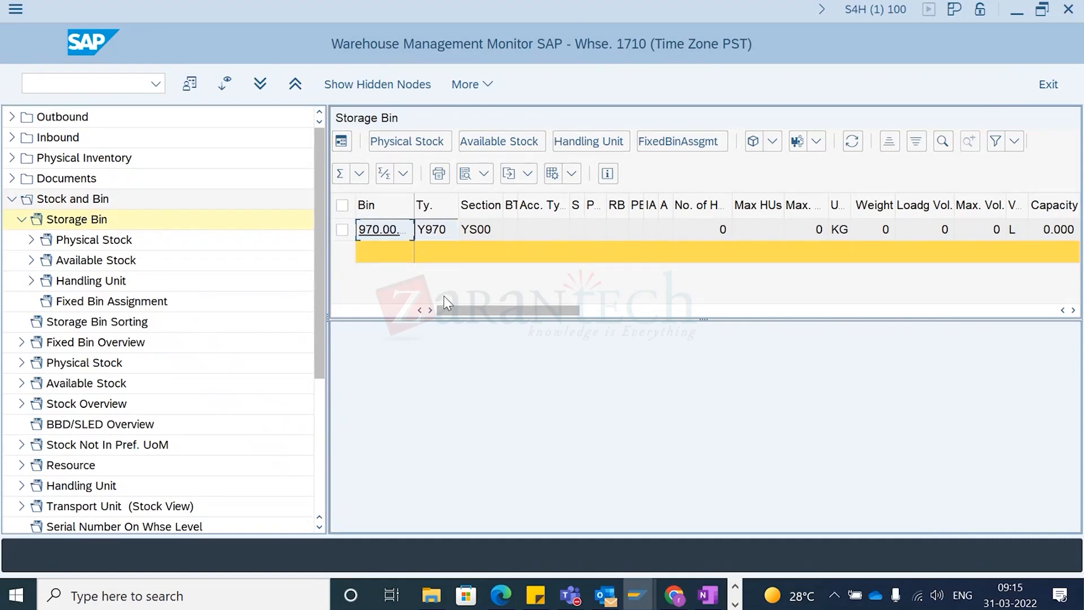
pyautogui.hotkey('alt', 'Tab')
pyautogui.hotkey('alt', 'Tab')
pyautogui.hotkey('alt', 'Tab')
pyautogui.hotkey('alt', 'Tab')
pyautogui.hotkey('alt', 'Tab')
pyautogui.hotkey('alt', 'Tab')
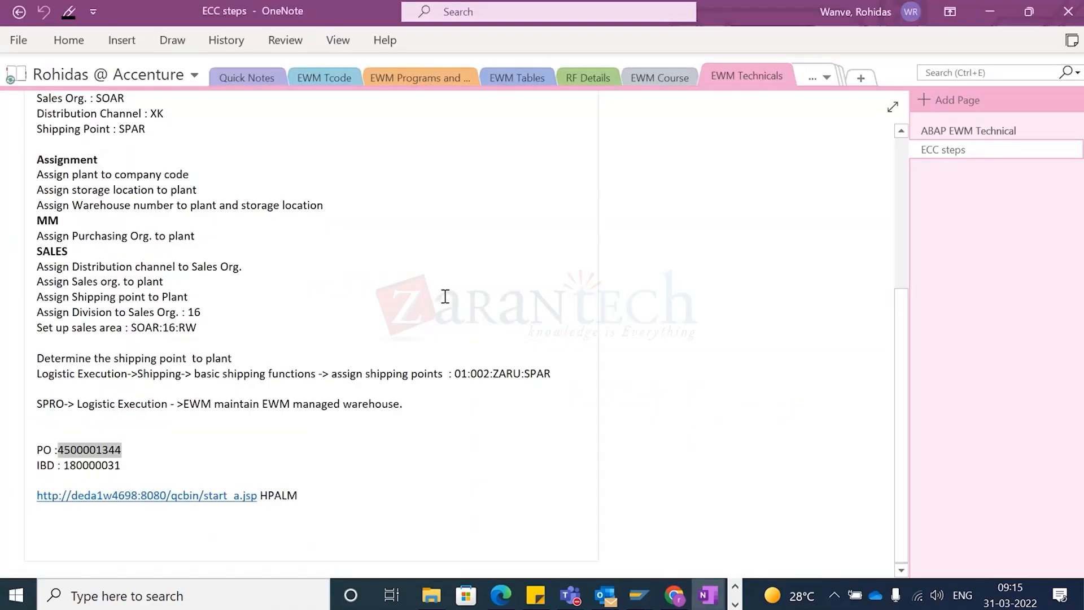
pyautogui.click(192, 469)
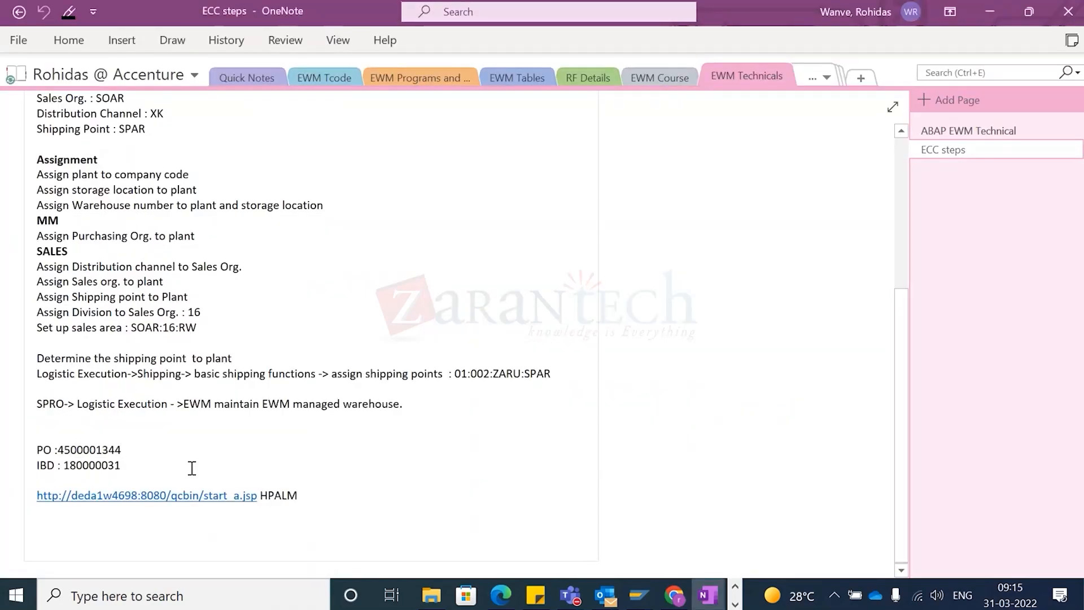
pyautogui.press('Return')
pyautogui.press('Return')
pyautogui.write('970.00.00\tY970')
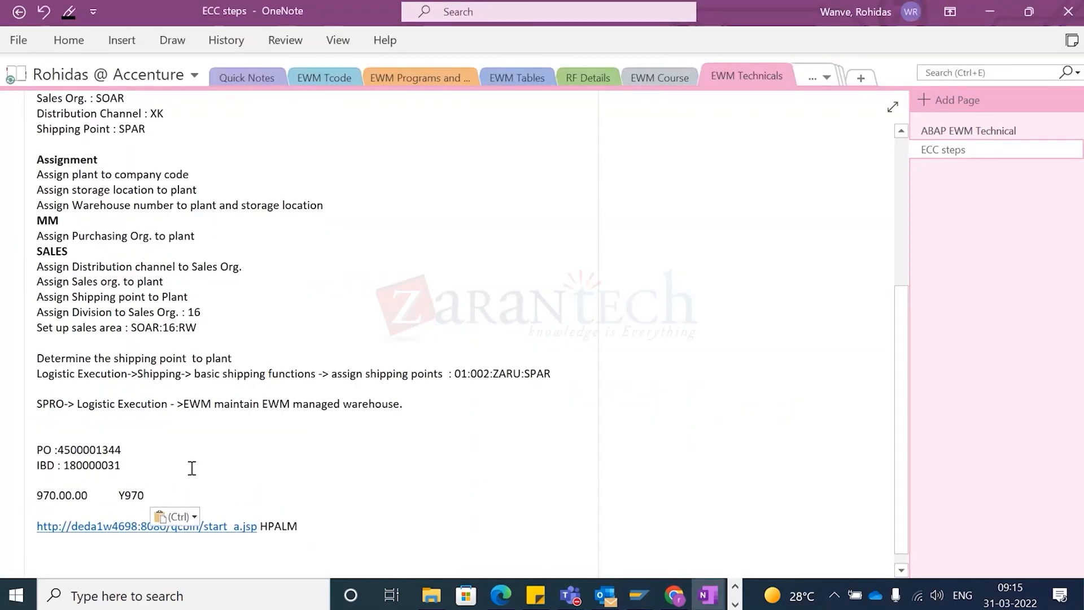
# Step: Switch back to the Warehouse Management Monitor, select the bin's storage section YS00, and close the monitor session
pyautogui.hotkey('alt', 'Tab')
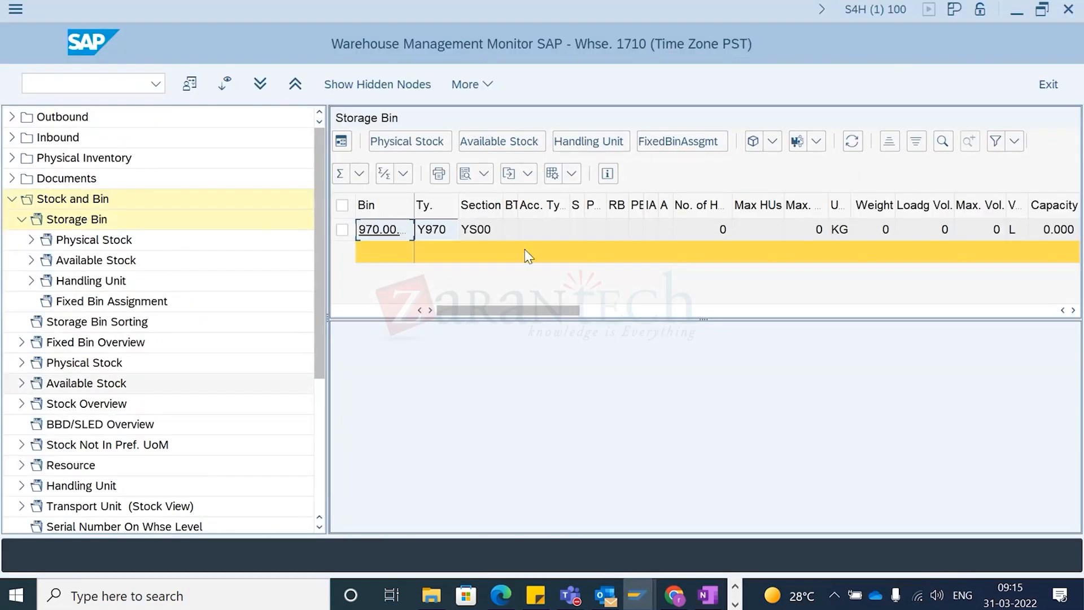
pyautogui.click(494, 237)
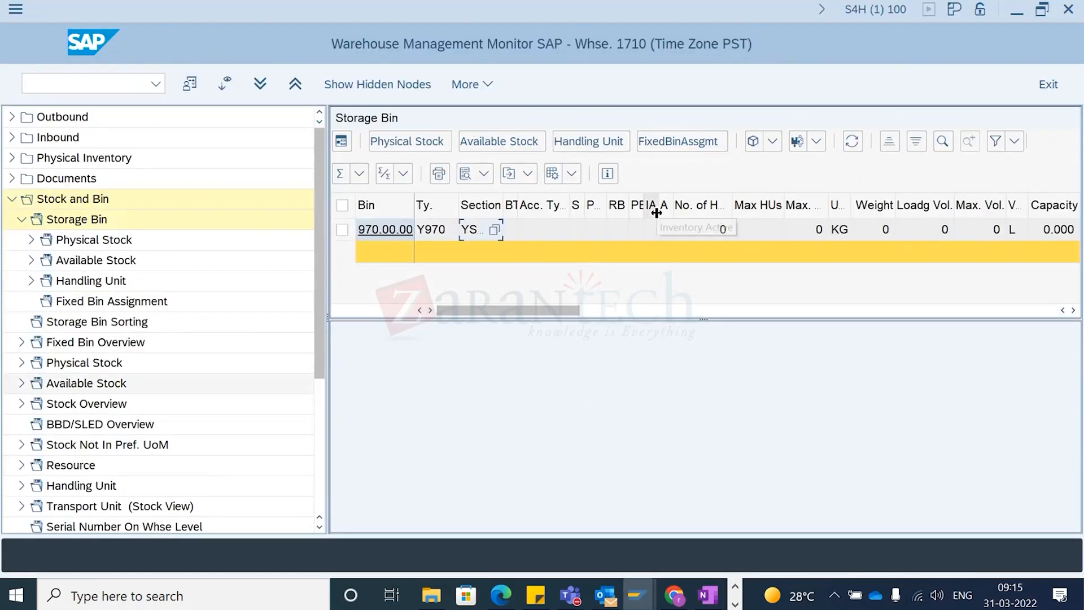
pyautogui.click(1068, 9)
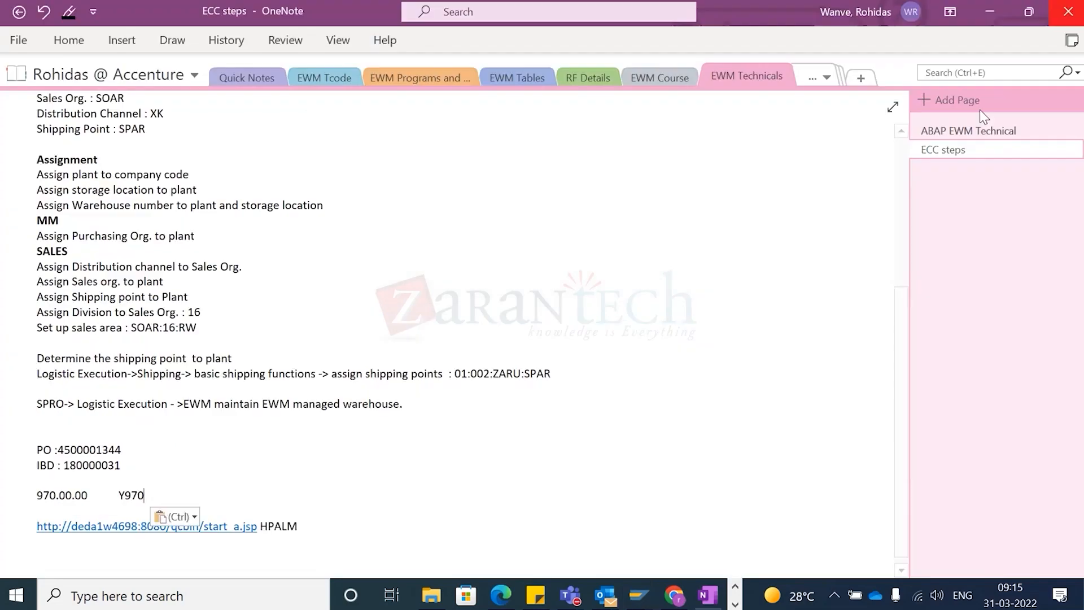
# Step: Examine the storage bin type and bulk storage indicator in the product's putaway data in Warehouse Product Maintenance
pyautogui.hotkey('alt', 'Tab')
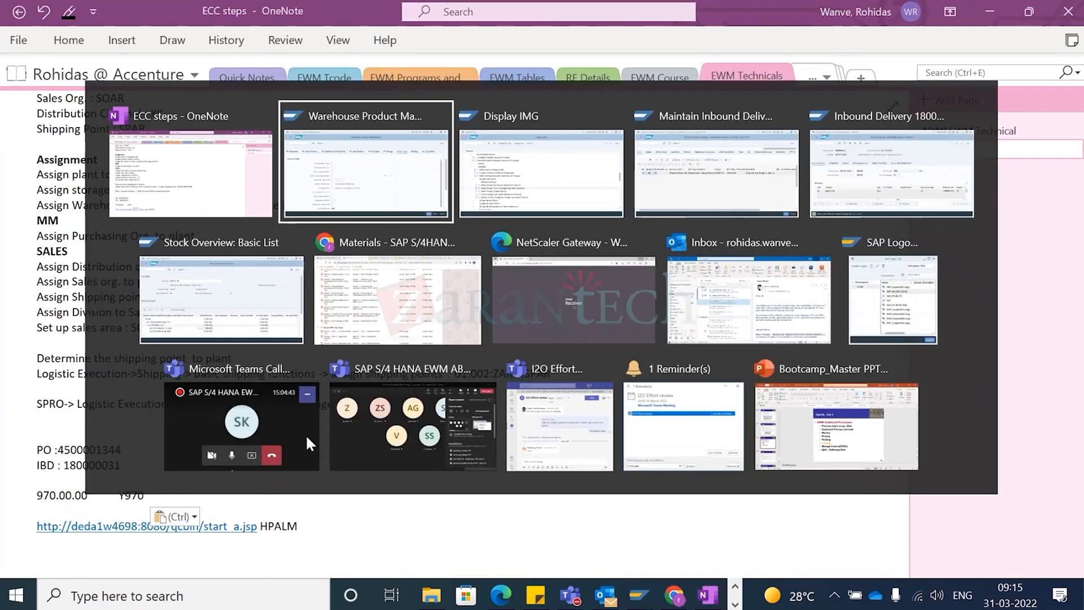
pyautogui.scroll(-5, 434, 467)
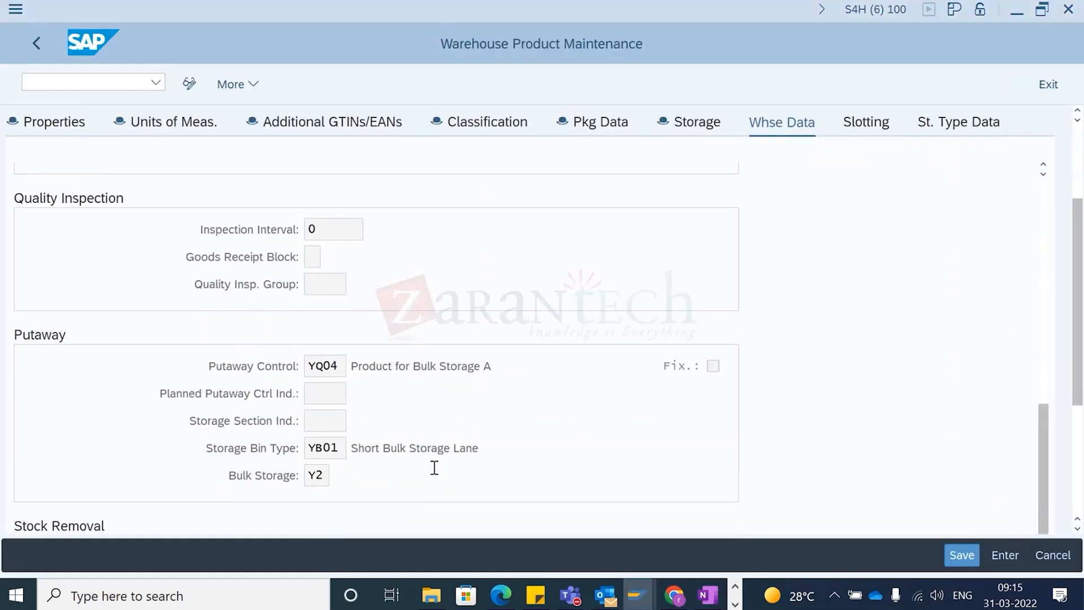
pyautogui.scroll(-1, 434, 467)
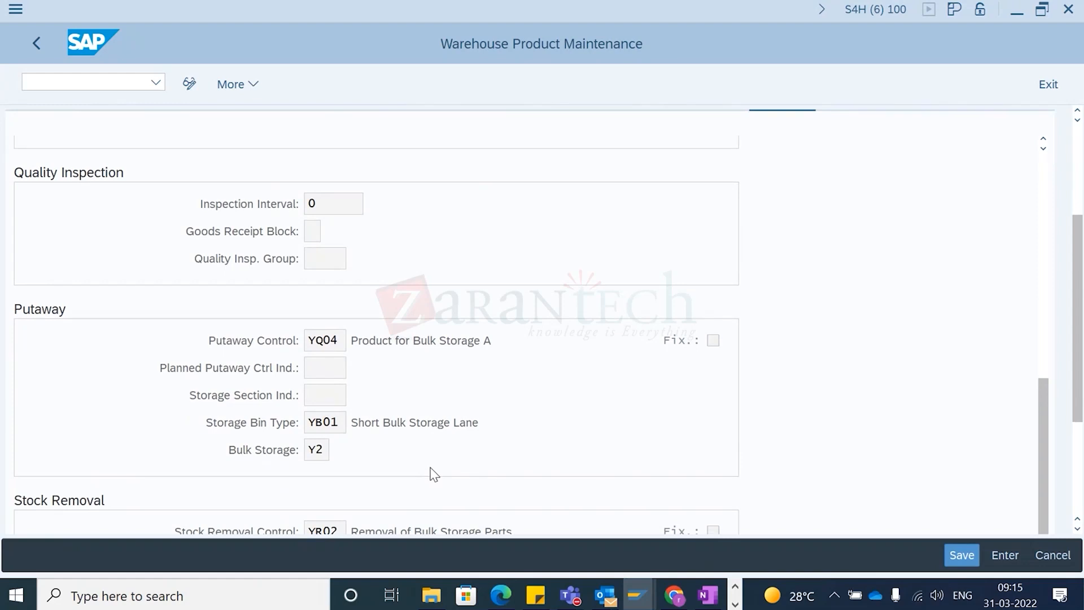
pyautogui.scroll(-1, 434, 474)
pyautogui.click(332, 405)
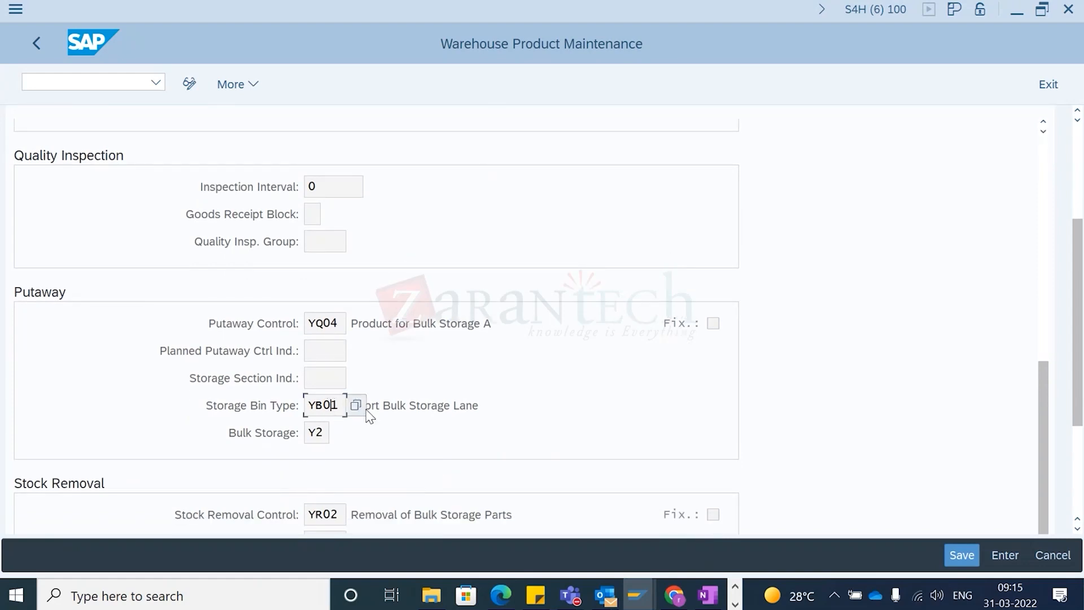
pyautogui.moveTo(346, 406); pyautogui.dragTo(293, 439)
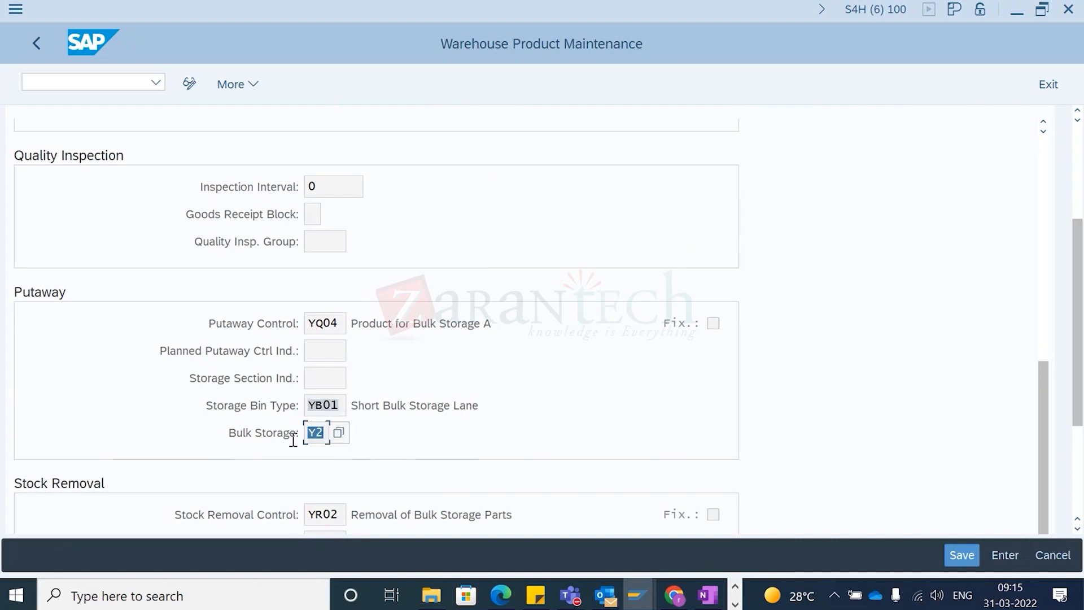
pyautogui.click(322, 404)
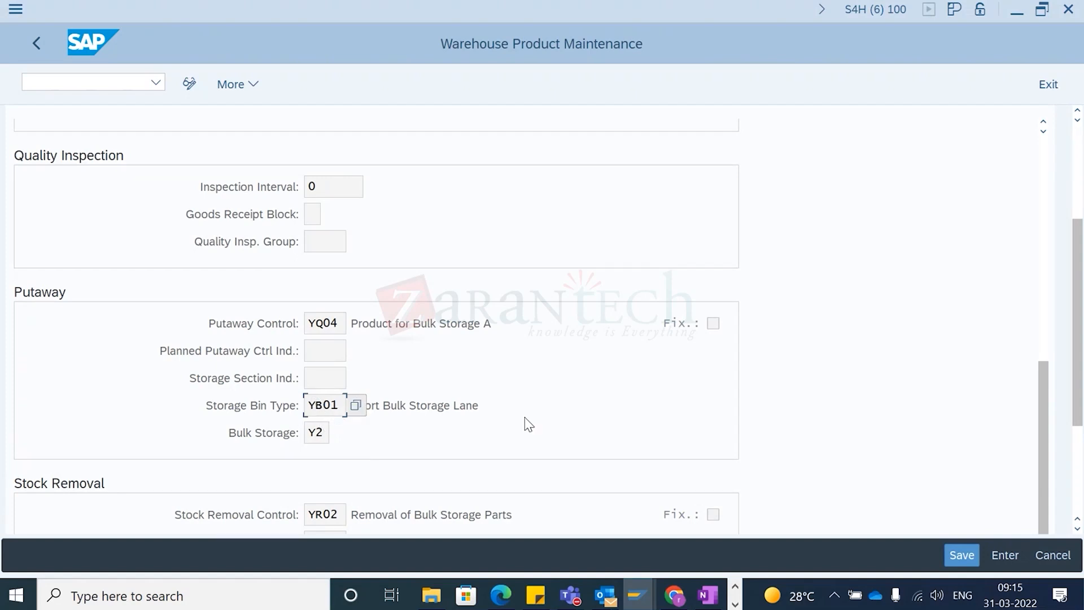
# Step: In the Display IMG session, check the assignment of storage bin types to storage types under Storage Bin Determination, and return to the IMG
pyautogui.hotkey('alt', 'Tab')
pyautogui.hotkey('alt', 'Tab')
pyautogui.hotkey('alt', 'Tab')
pyautogui.hotkey('alt', 'shift', 'Tab')
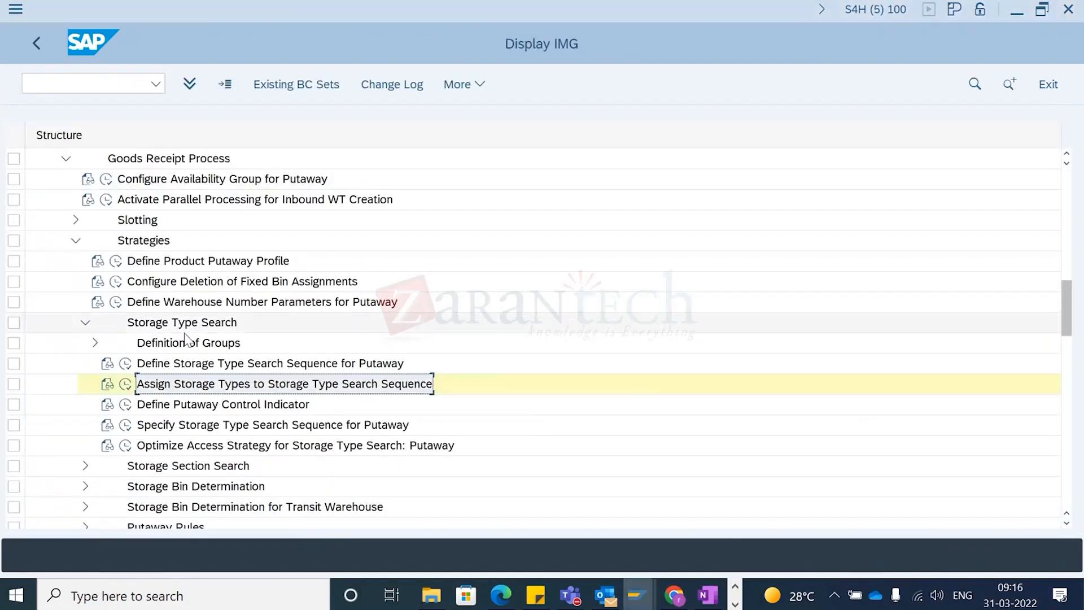
pyautogui.scroll(-2, 163, 440)
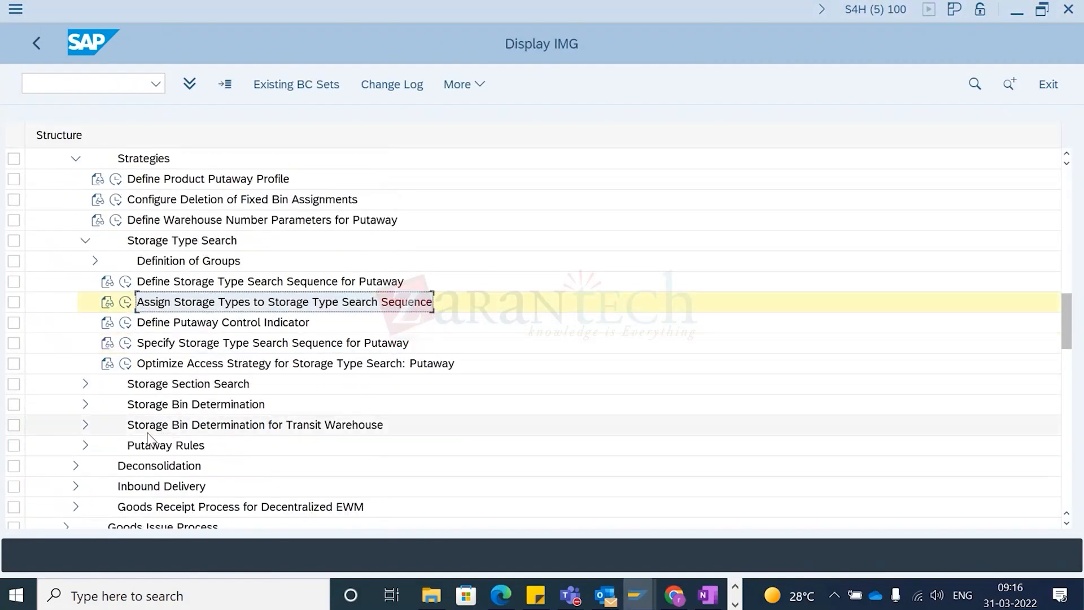
pyautogui.click(86, 404)
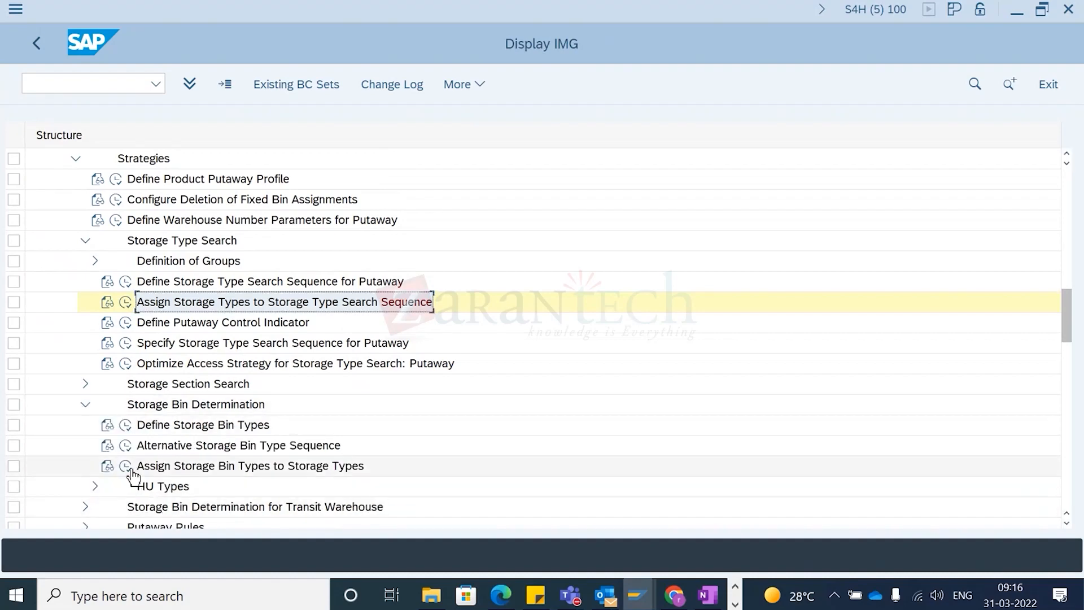
pyautogui.click(126, 467)
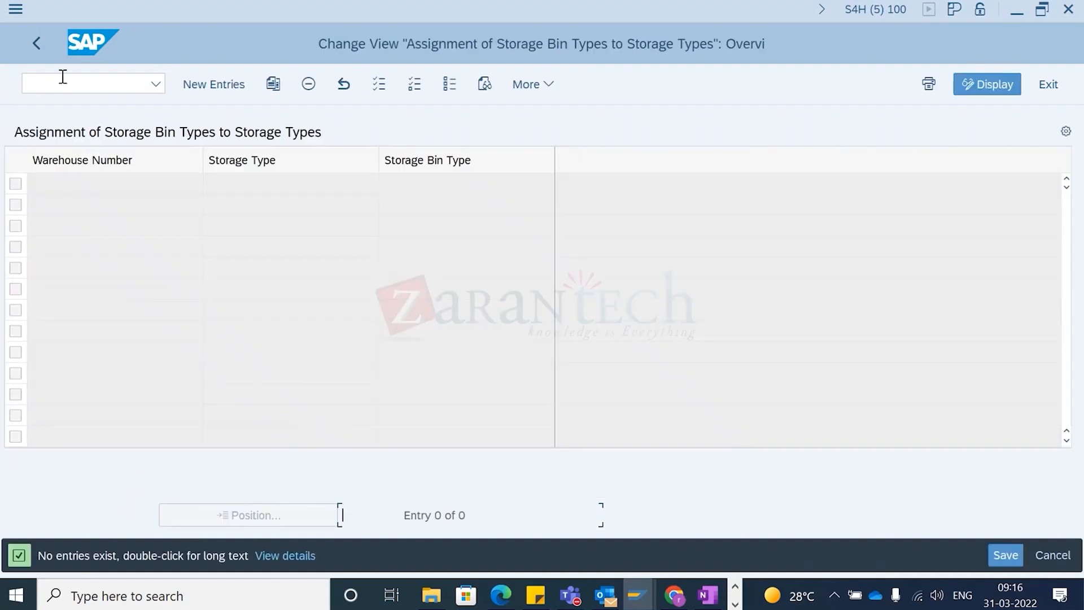
pyautogui.click(33, 49)
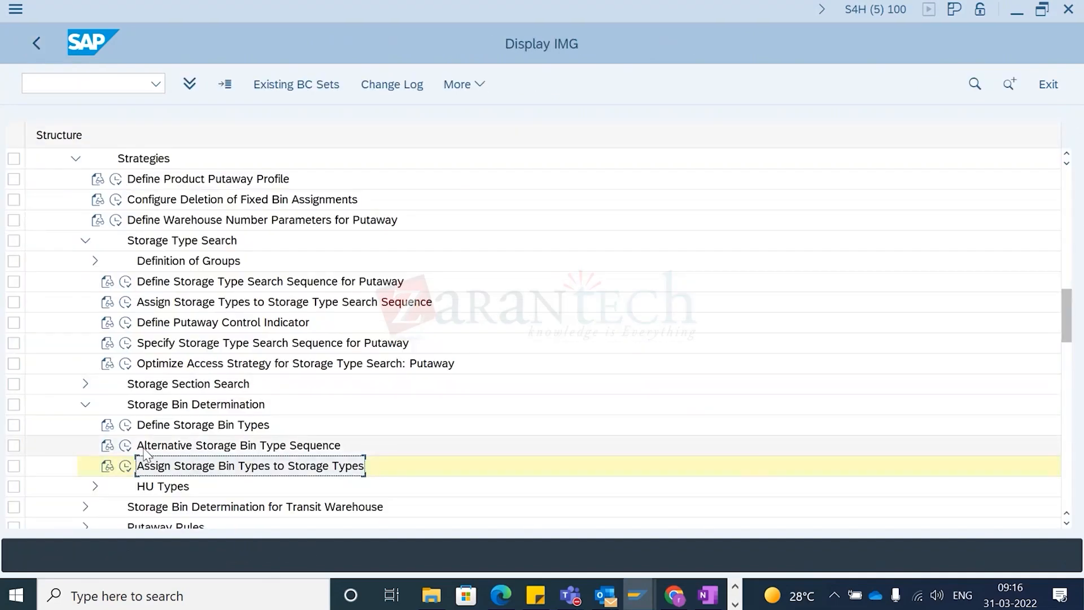
# Step: Look up bin type YB01 for warehouse 1710 in the storage bin type definitions, compare it with the product's putaway data, and leave both views
pyautogui.click(124, 425)
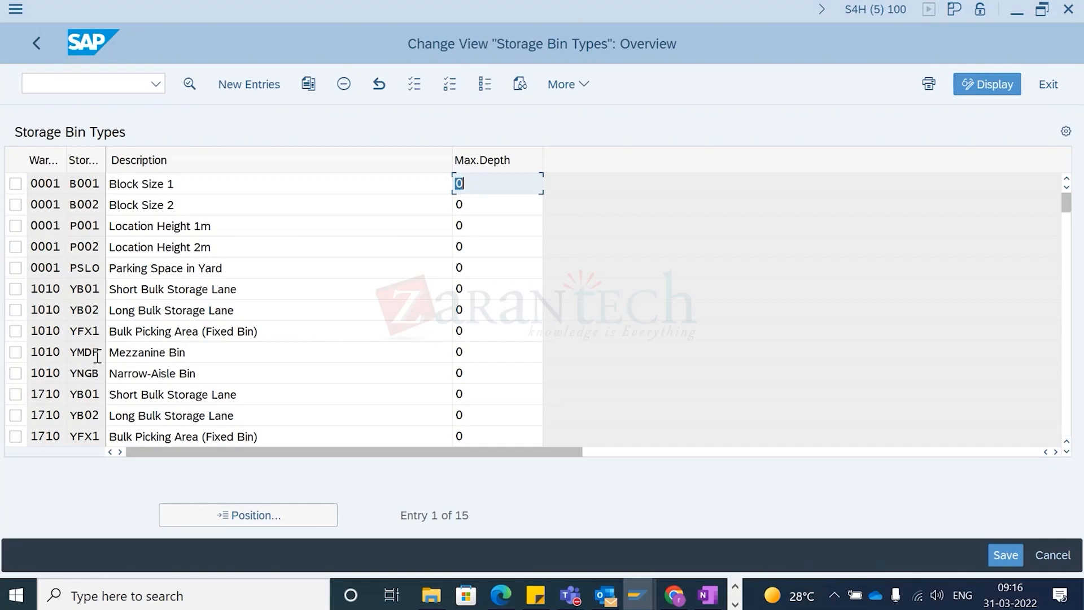
pyautogui.scroll(-2, 102, 395)
pyautogui.click(97, 268)
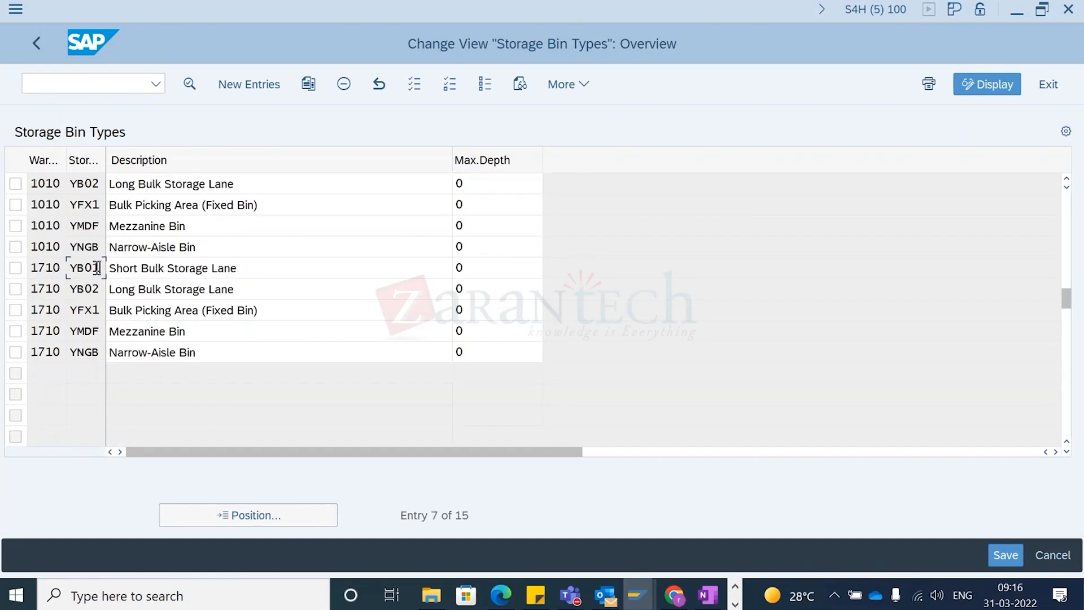
pyautogui.hotkey('alt', 'Tab')
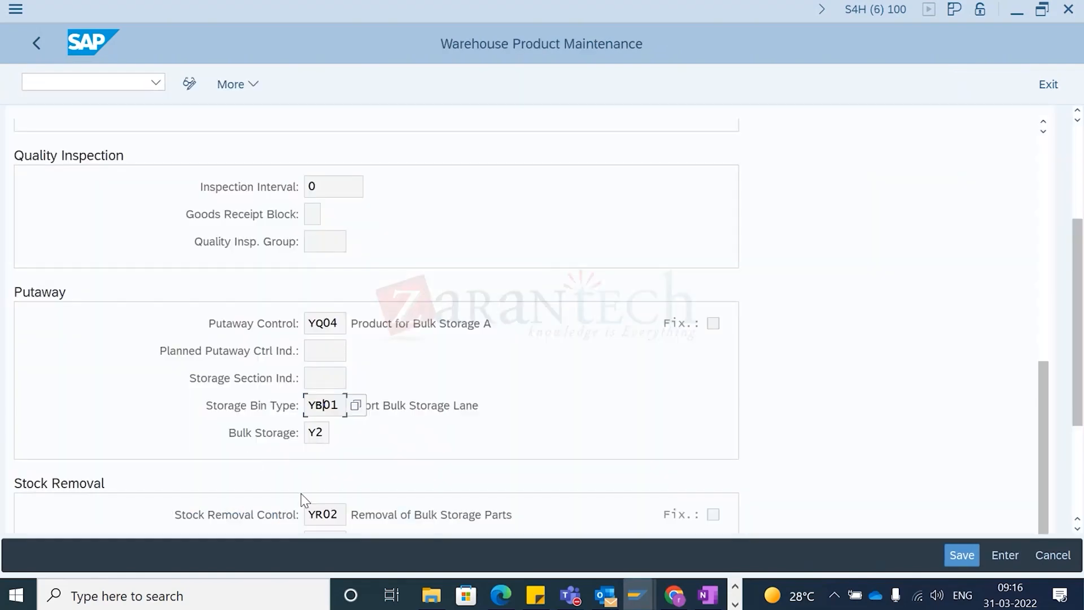
pyautogui.hotkey('alt', 'Tab')
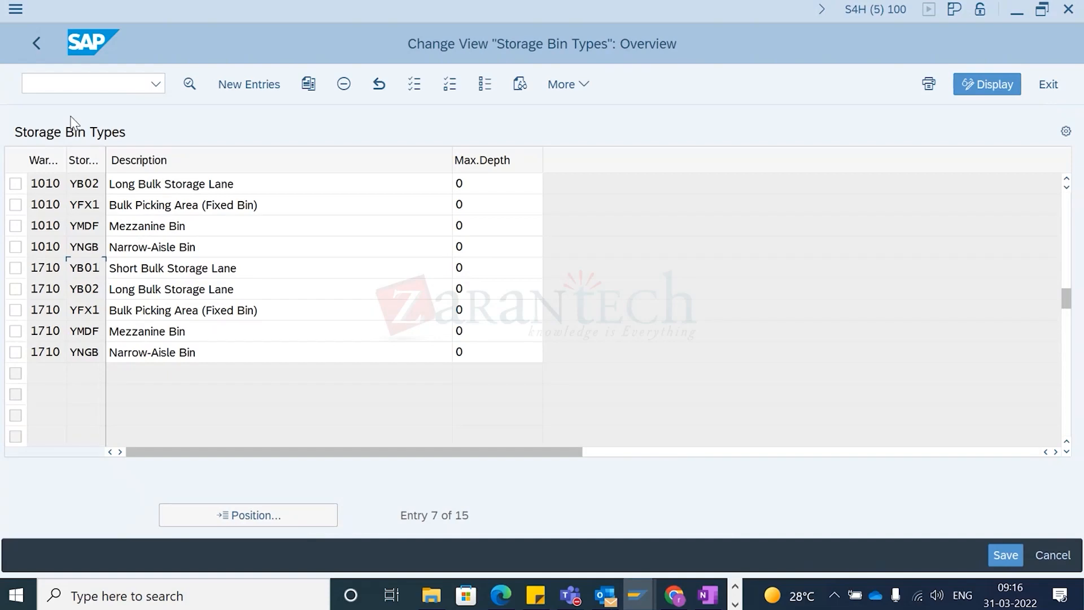
pyautogui.hotkey('alt', 'Tab')
pyautogui.click(40, 47)
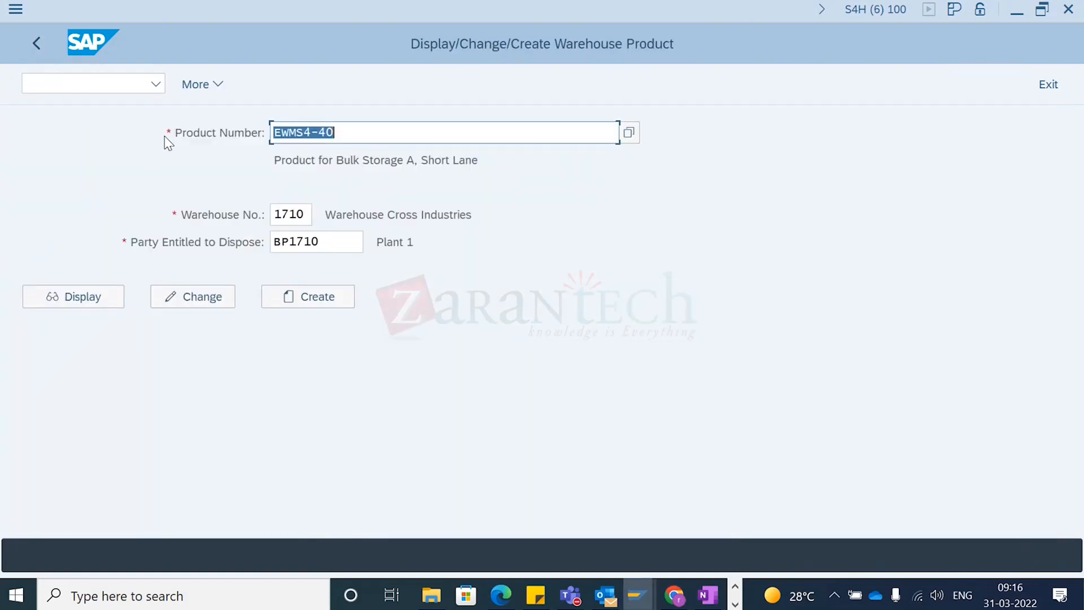
pyautogui.hotkey('alt', 'Tab')
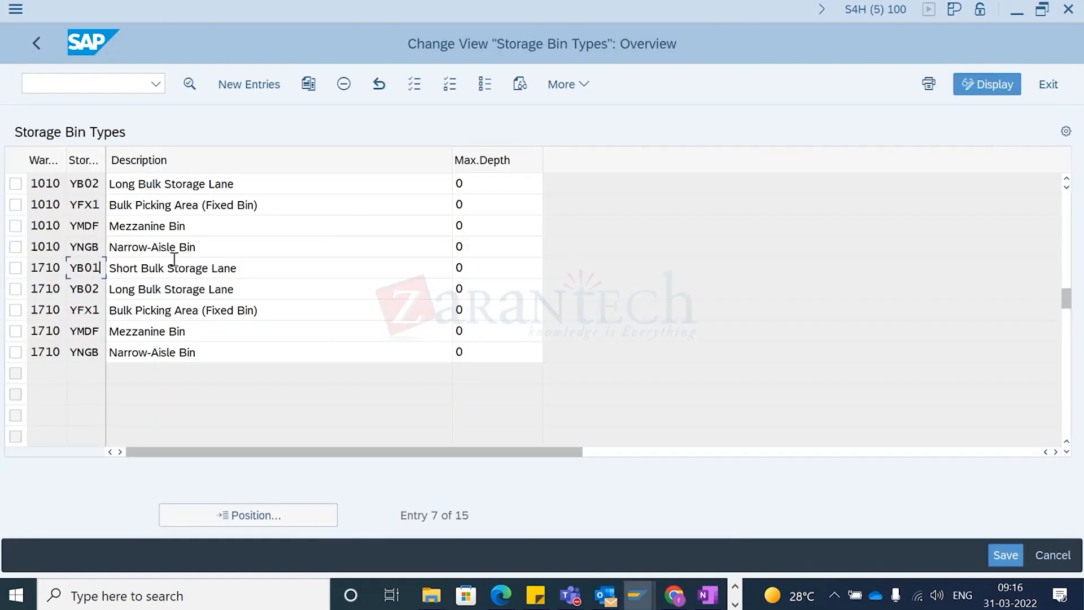
pyautogui.click(37, 47)
# Step: Start a new entry in the assignment of storage bin types to storage types with warehouse number 1710
pyautogui.scroll(-2, 135, 443)
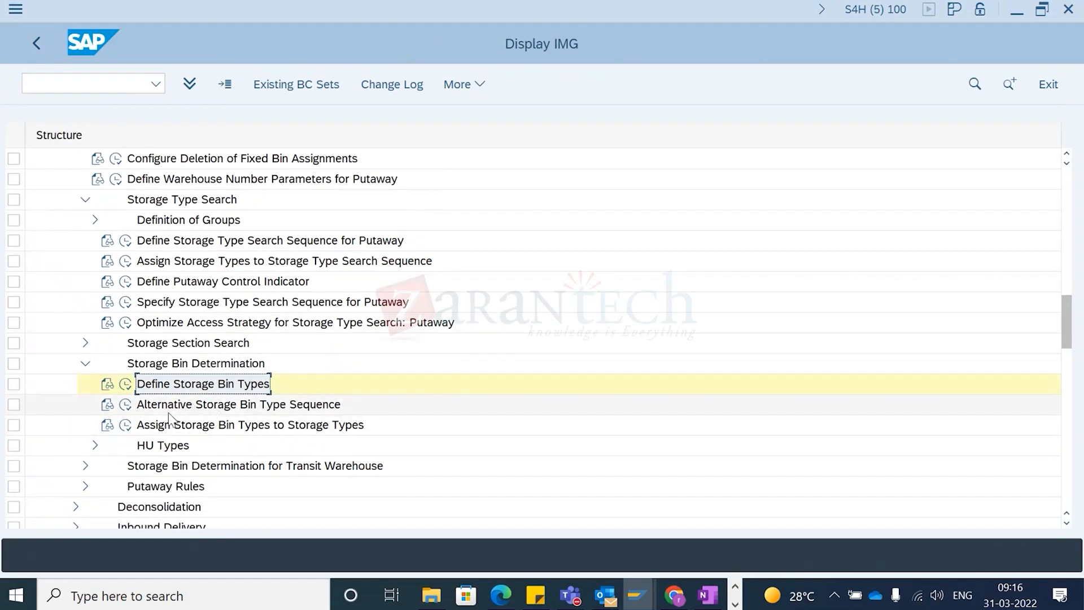
pyautogui.click(125, 424)
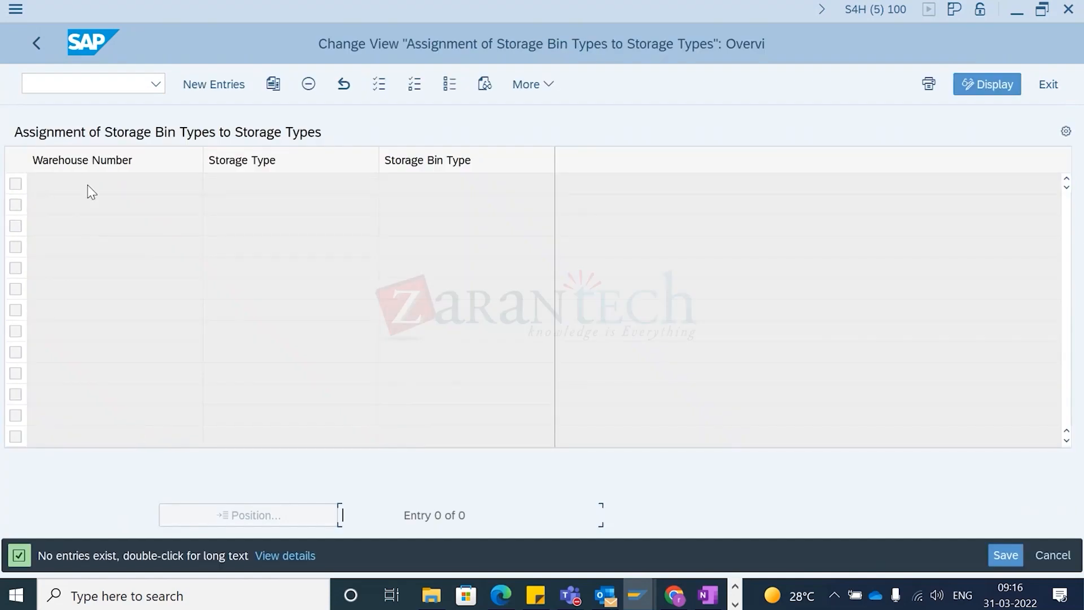
pyautogui.click(232, 87)
pyautogui.click(141, 189)
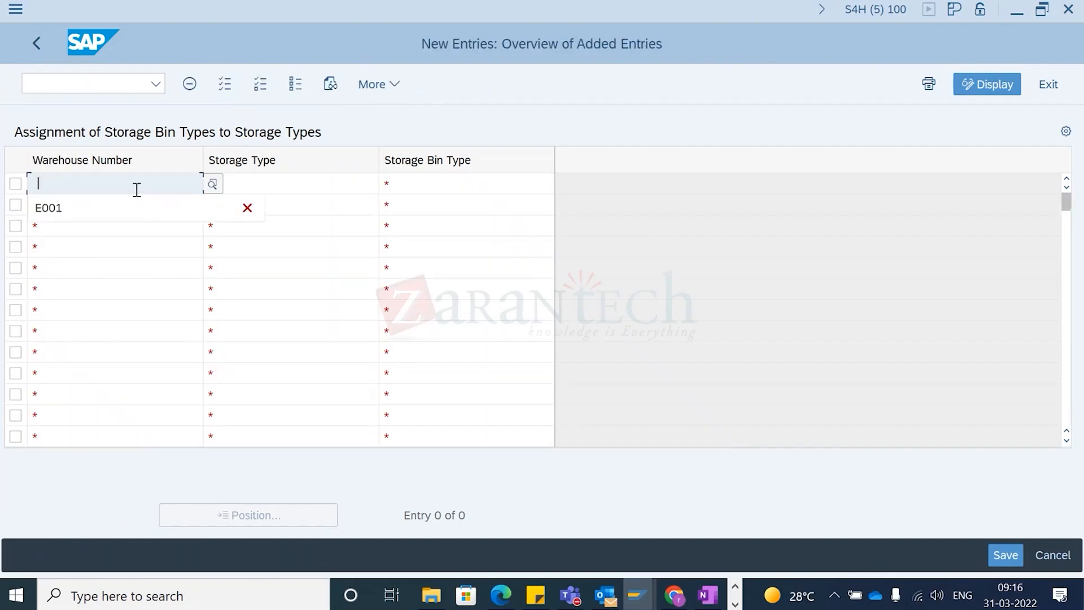
pyautogui.click(213, 183)
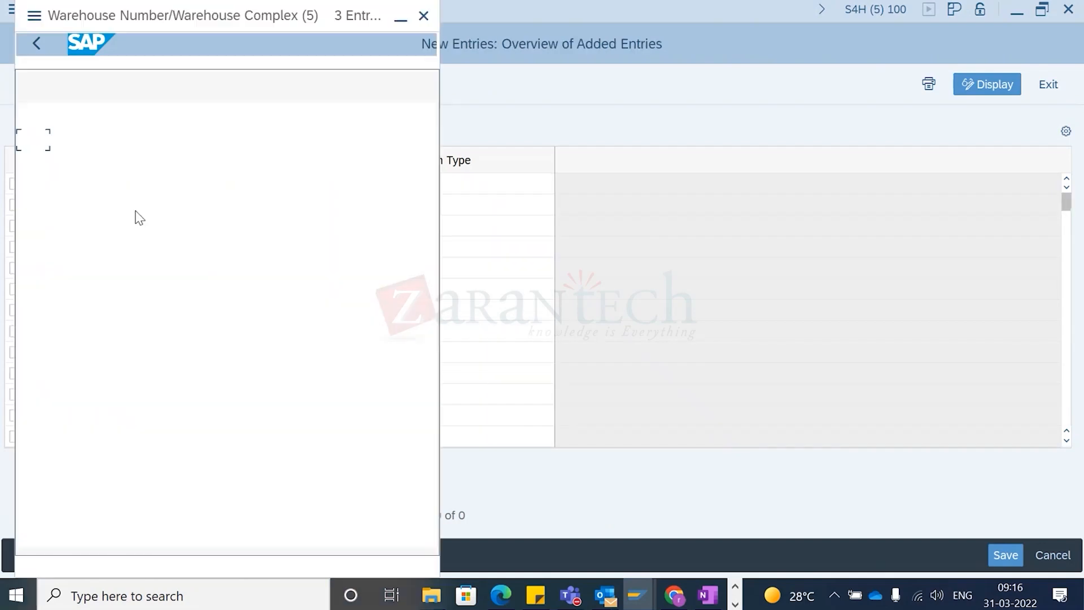
pyautogui.click(34, 186)
pyautogui.click(301, 186)
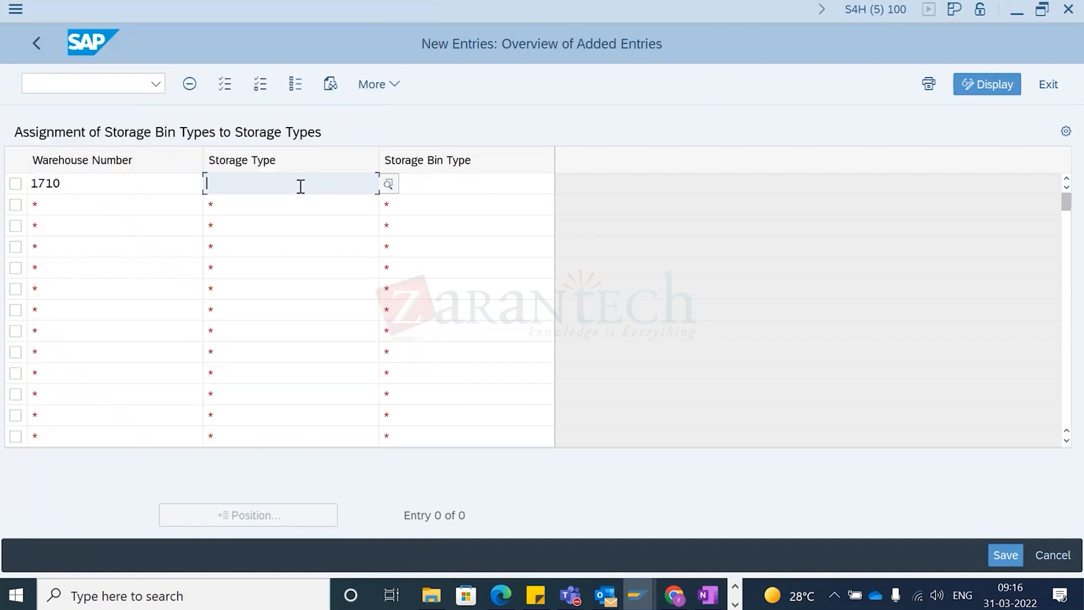
# Step: Check the storage type noted in the ECC steps page in OneNote and set the new entry's storage type to Y970, Clarification Zone
pyautogui.click(388, 183)
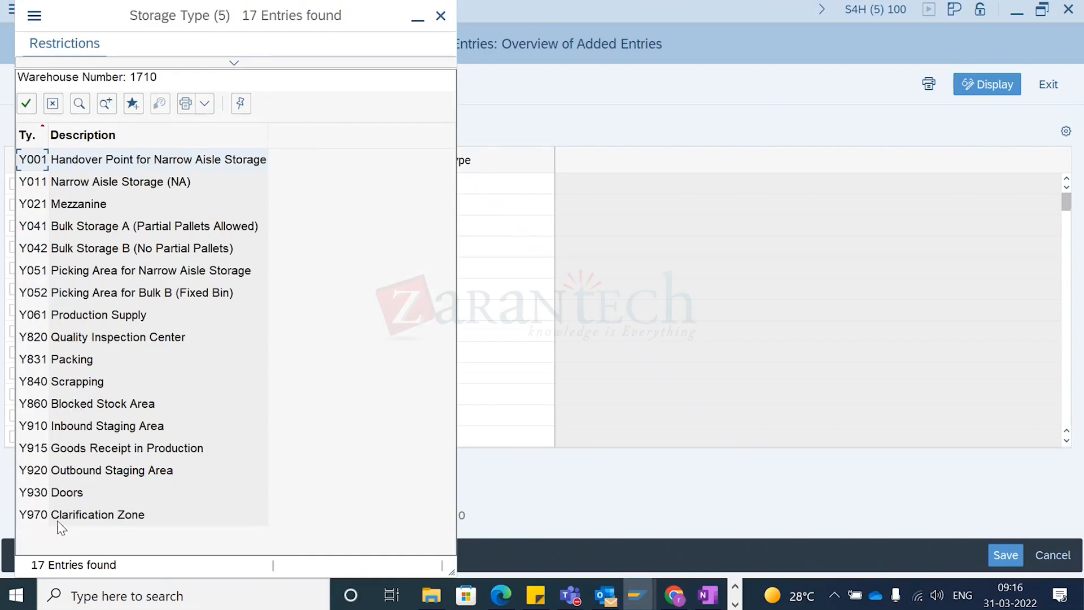
pyautogui.hotkey('alt', 'Tab')
pyautogui.press('Tab')
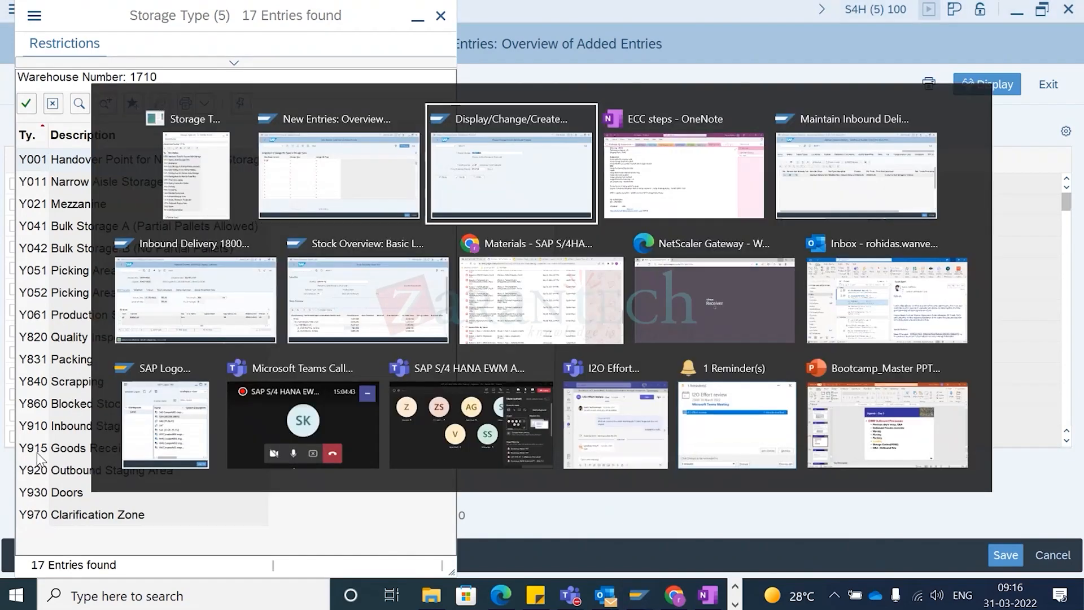
pyautogui.press('Tab')
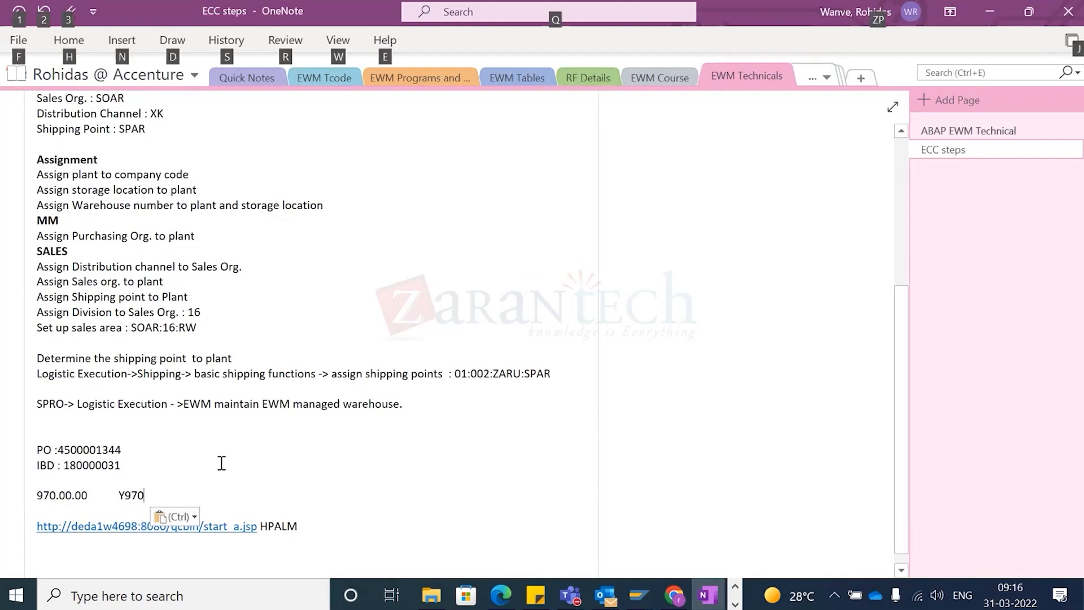
pyautogui.hotkey('alt', 'Tab')
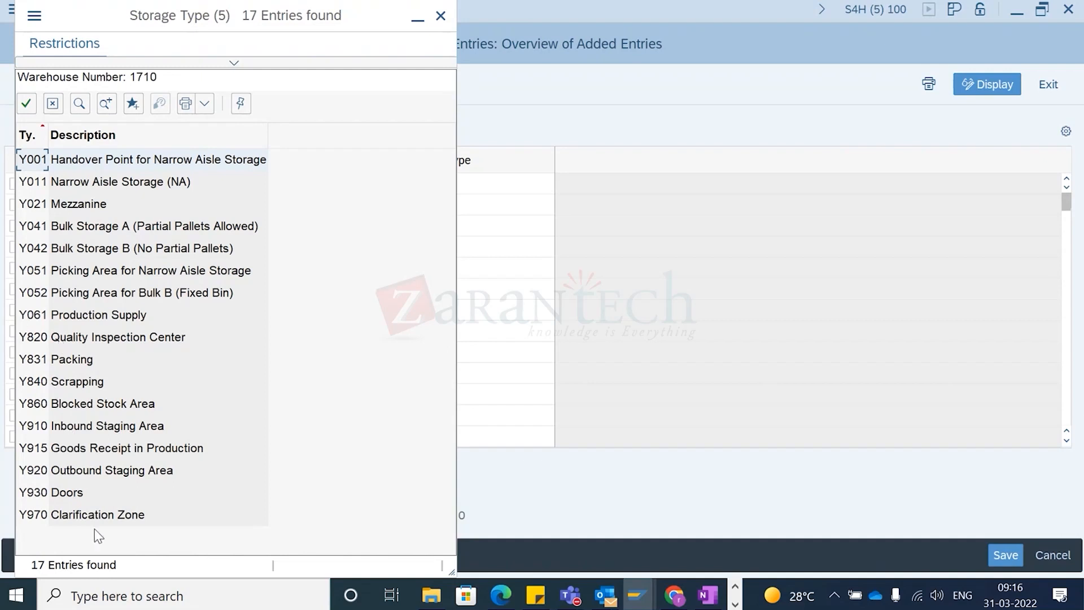
pyautogui.click(66, 516)
pyautogui.doubleClick(40, 516)
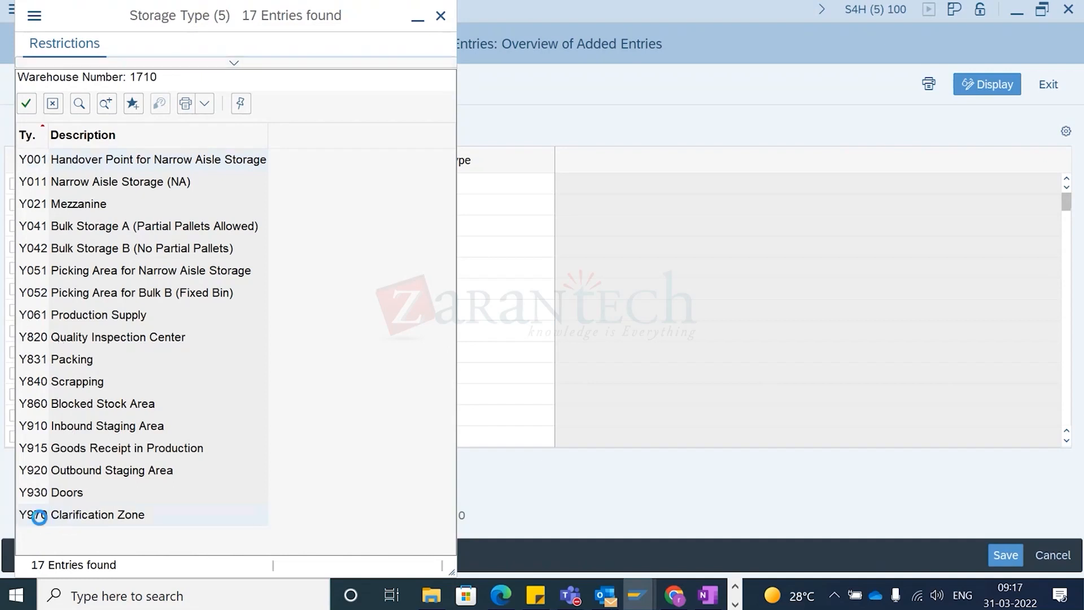
# Step: Set the storage bin type of the Y970 entry to YB01, Short Bulk Storage Lane, from the value list
pyautogui.click(452, 188)
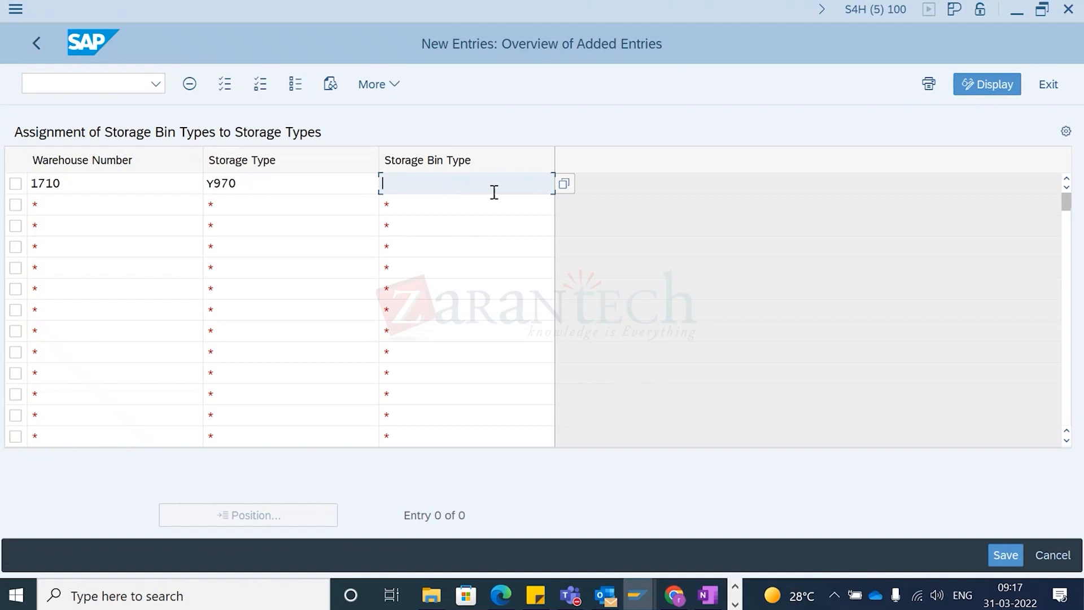
pyautogui.click(562, 183)
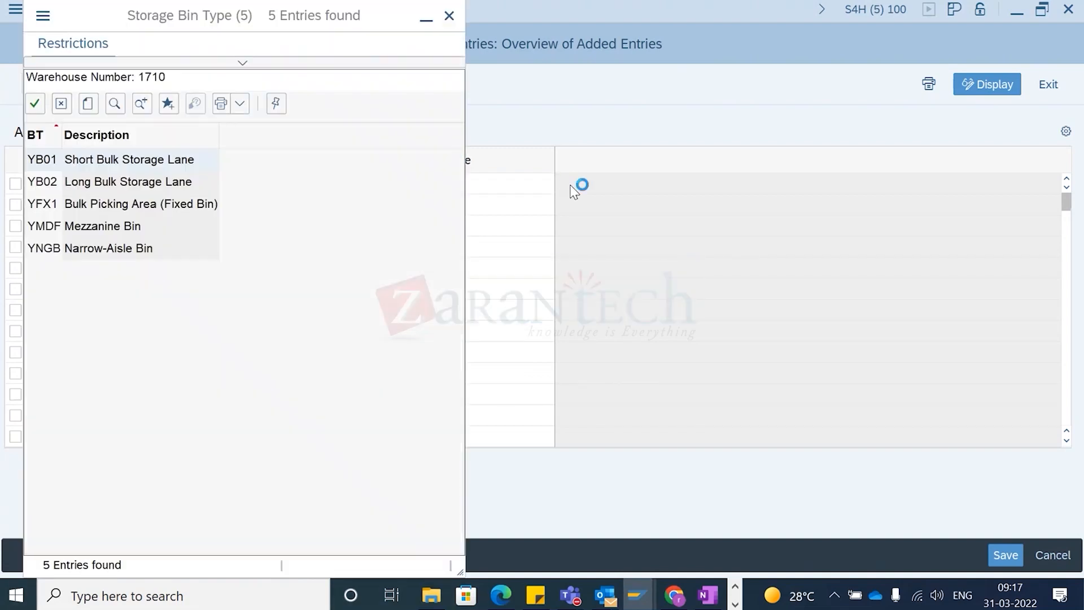
pyautogui.doubleClick(50, 161)
pyautogui.press('Return')
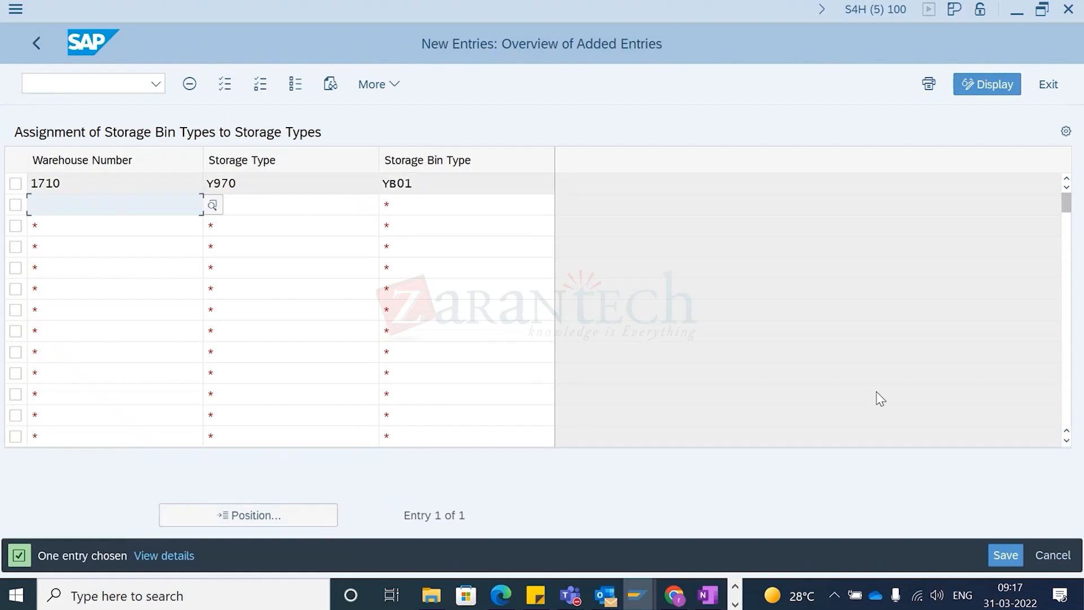
# Step: Save the assignment to a new customizing request, with a short description naming it as customizing for the trainer's trainings
pyautogui.click(1004, 555)
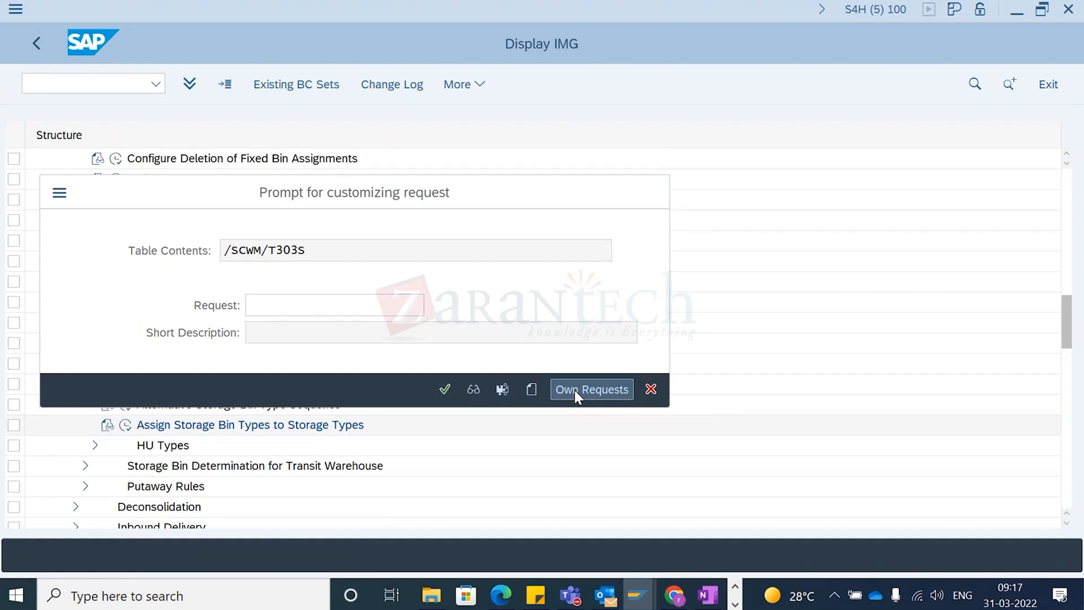
pyautogui.click(574, 390)
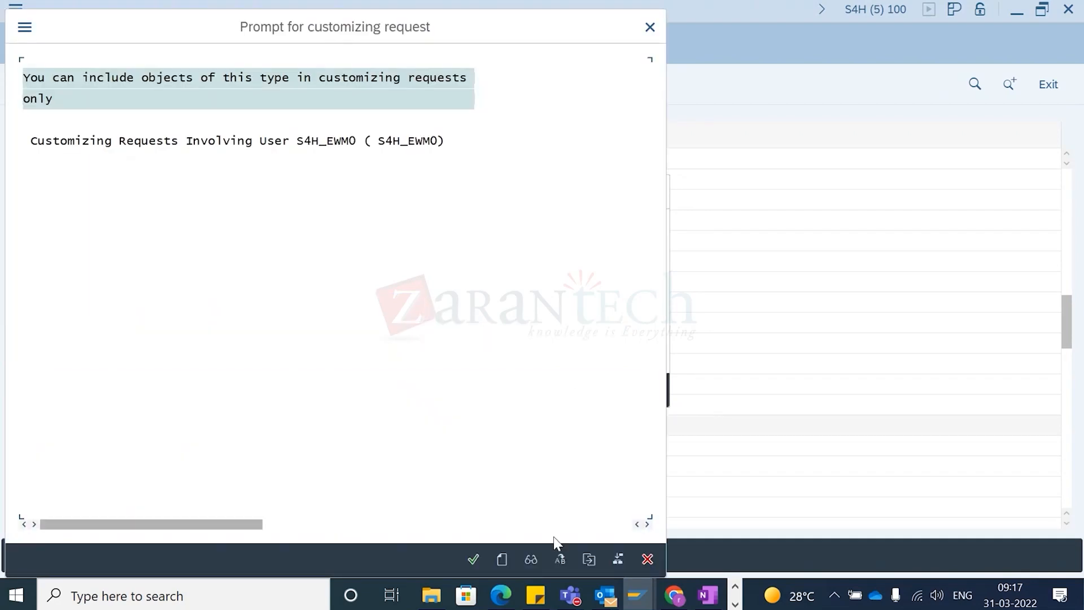
pyautogui.click(501, 558)
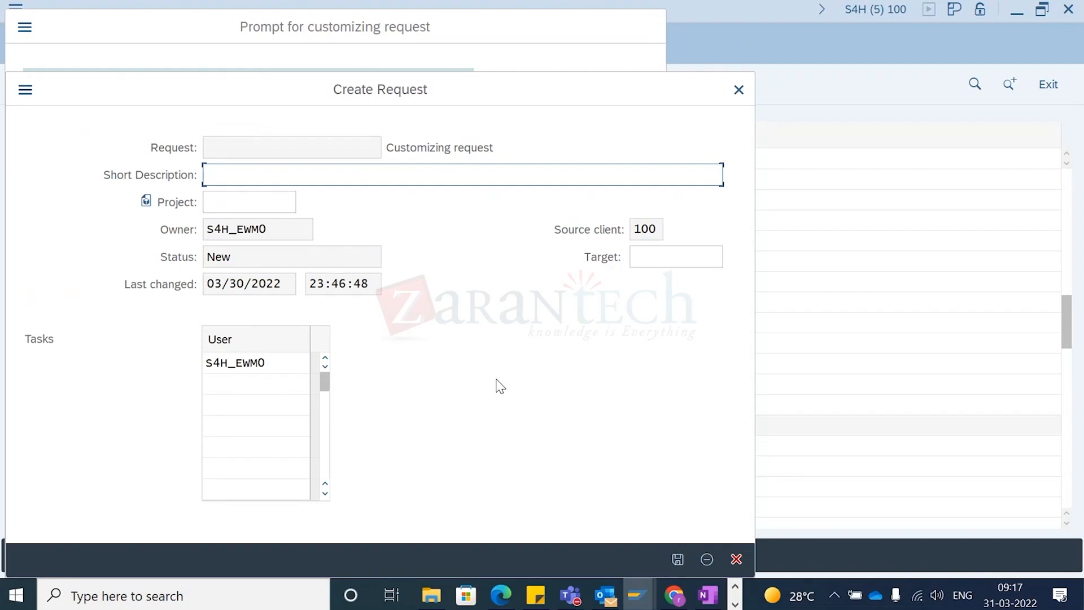
pyautogui.write('ustomizing for Rohit')
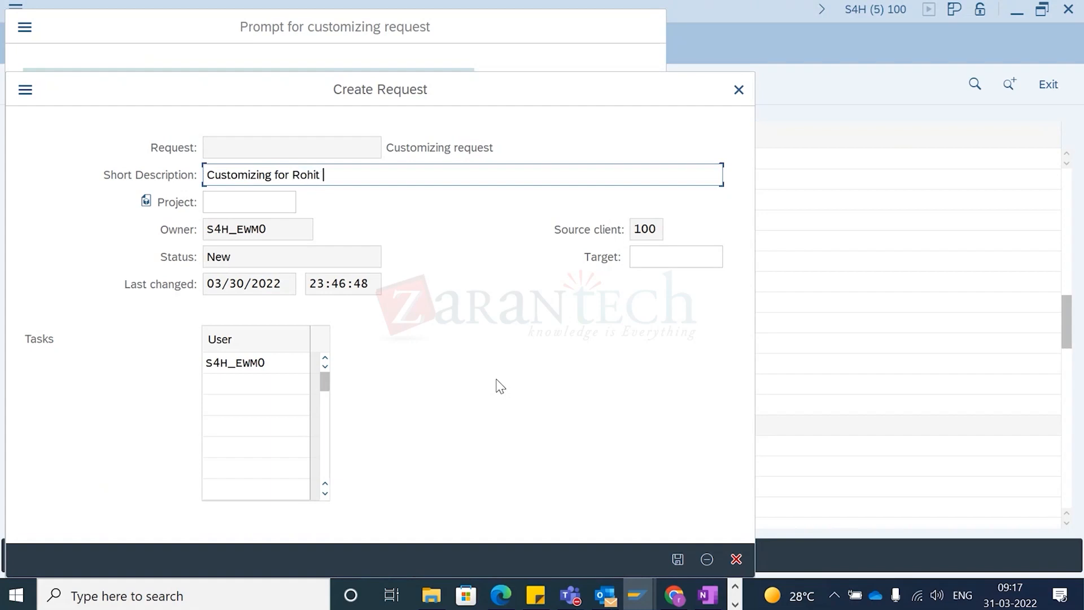
pyautogui.write('ngs')
pyautogui.press('Return')
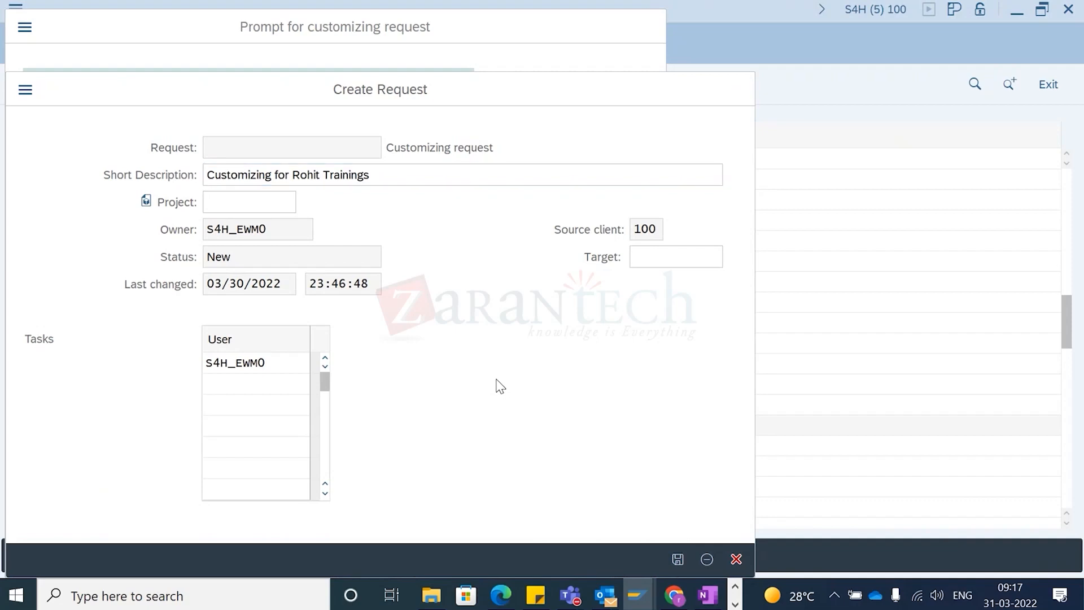
pyautogui.doubleClick(210, 273)
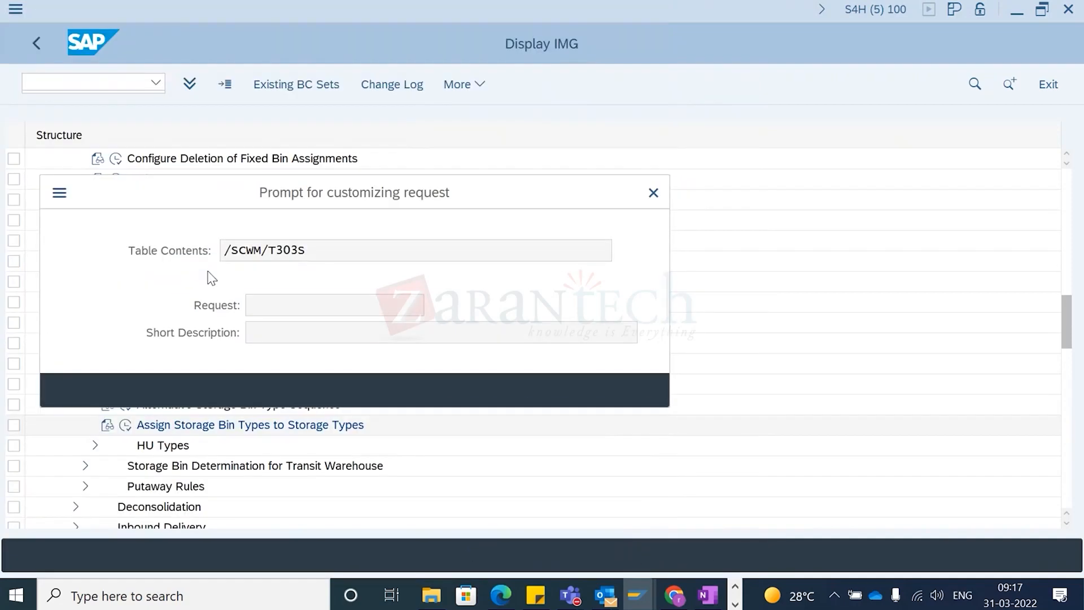
pyautogui.click(445, 388)
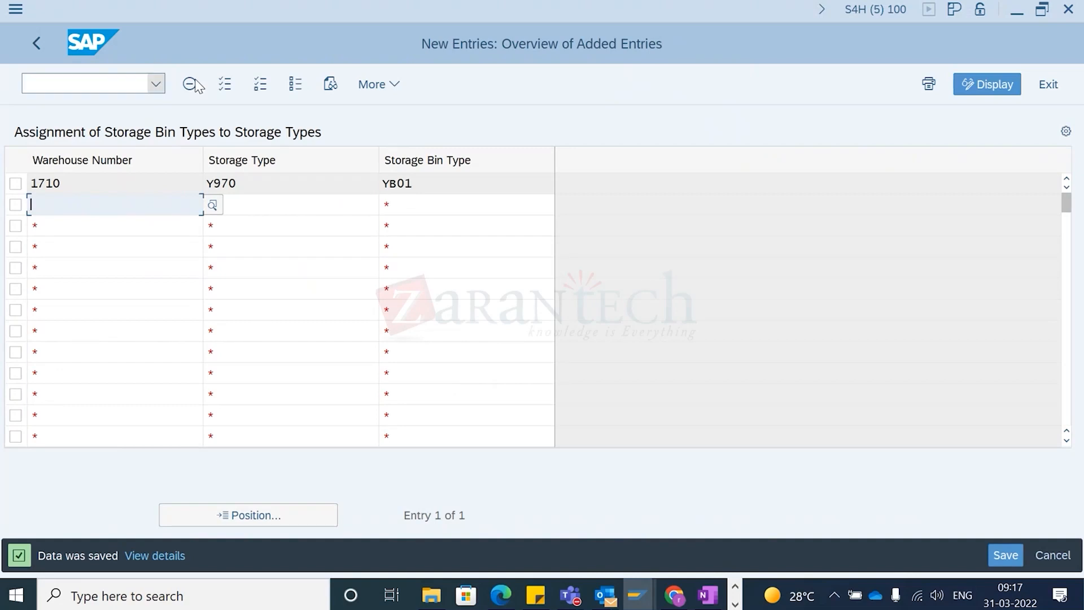
# Step: Save the assignment of storage bin types to storage types and return to the IMG structure
pyautogui.click(1005, 555)
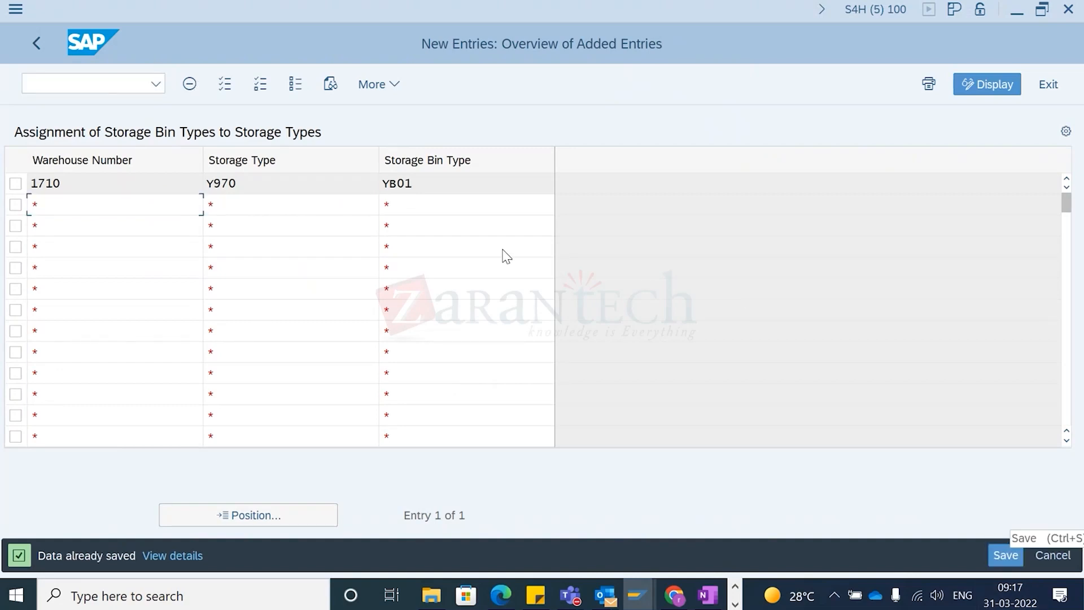
pyautogui.click(41, 43)
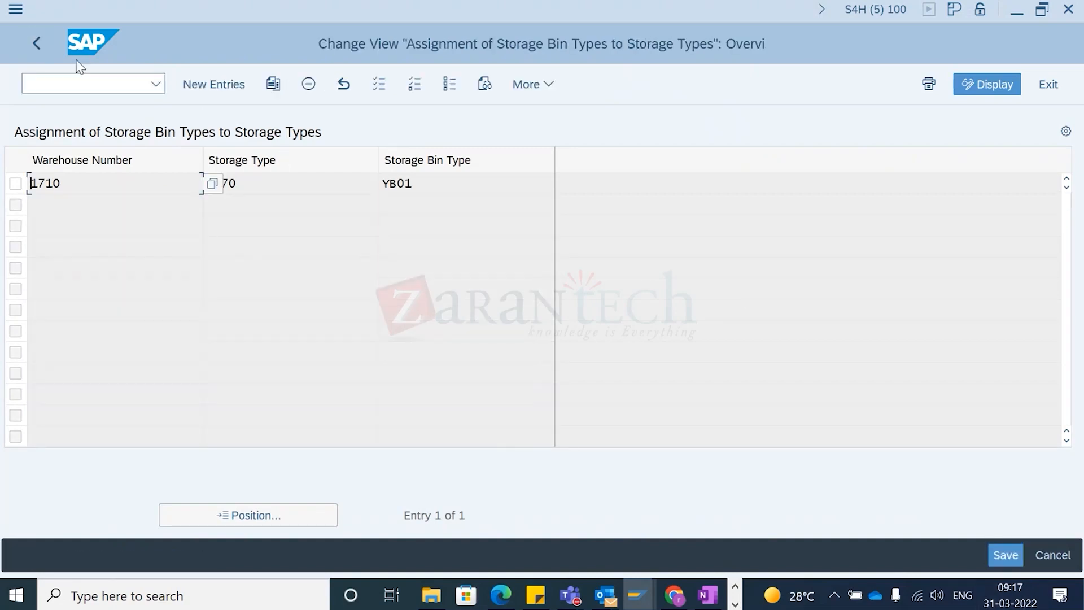
pyautogui.click(33, 44)
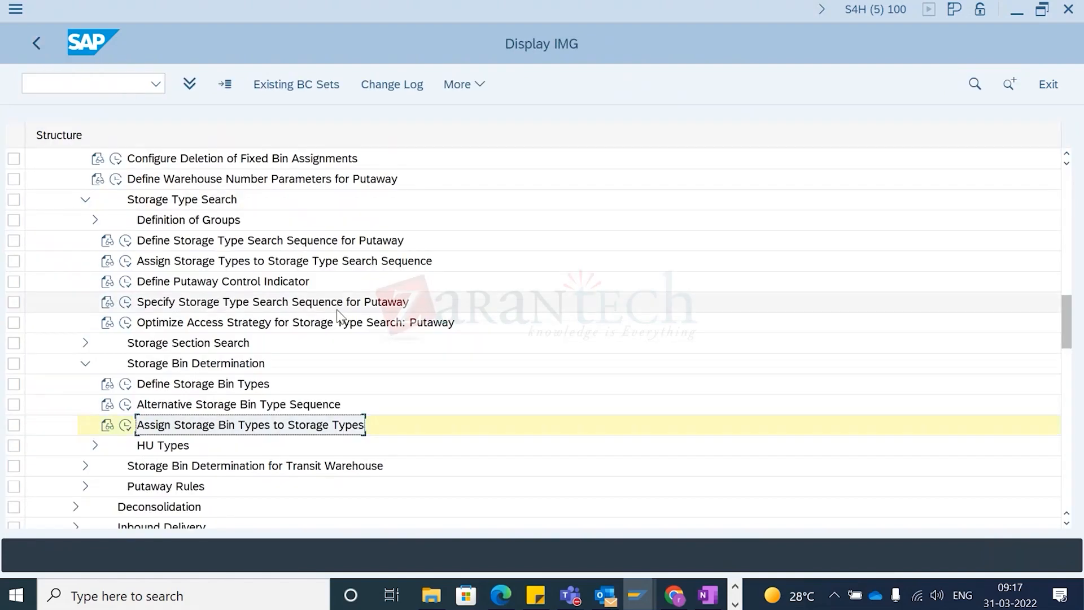
# Step: Collapse the Storage Bin Determination node in the IMG structure
pyautogui.scroll(-2, 197, 426)
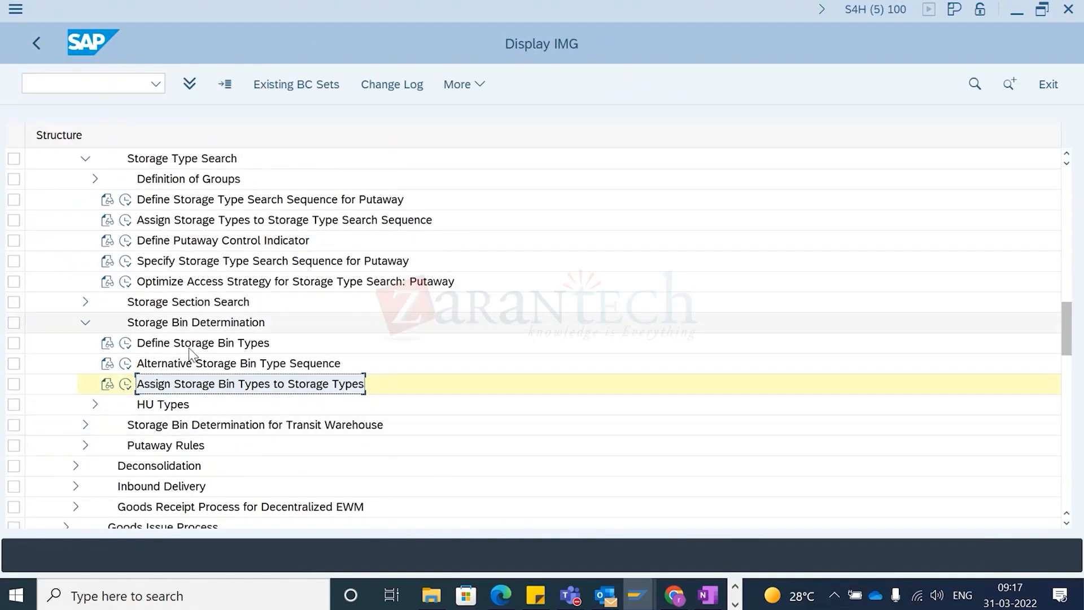
pyautogui.scroll(-2, 237, 356)
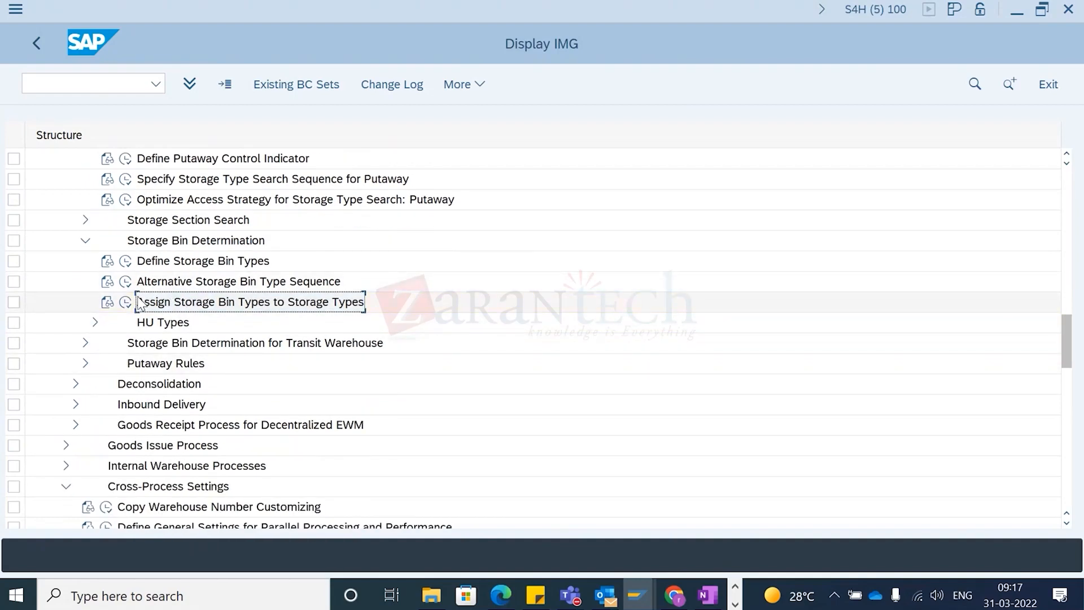
pyautogui.scroll(1, 186, 312)
pyautogui.hotkey('alt', 'Tab')
pyautogui.hotkey('alt', 'Tab')
pyautogui.hotkey('alt', 'Tab')
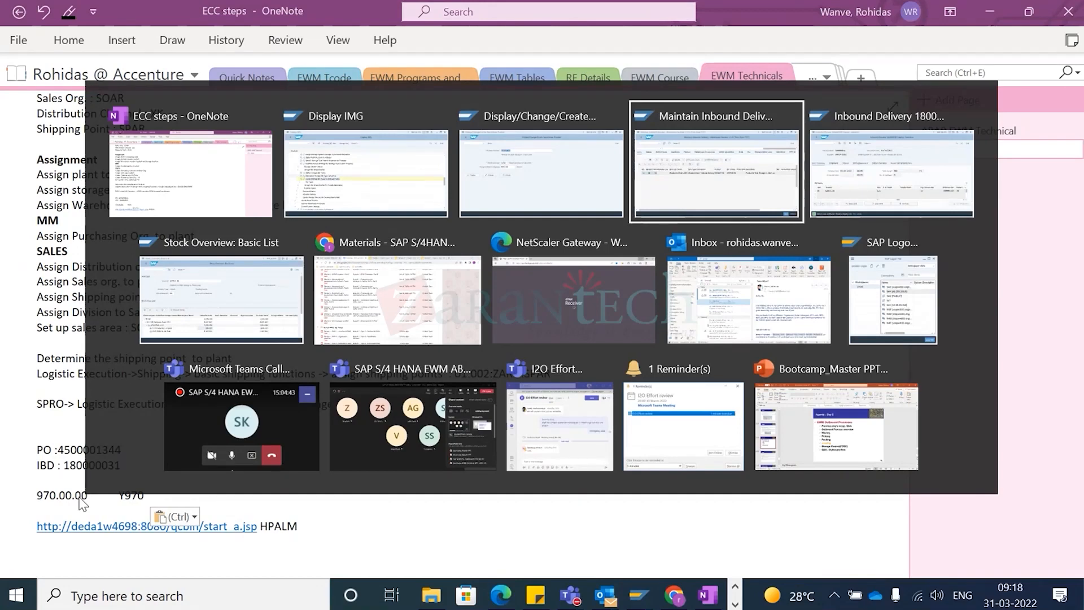
pyautogui.hotkey('alt', 'shift', 'Tab')
pyautogui.hotkey('alt', 'shift', 'Tab')
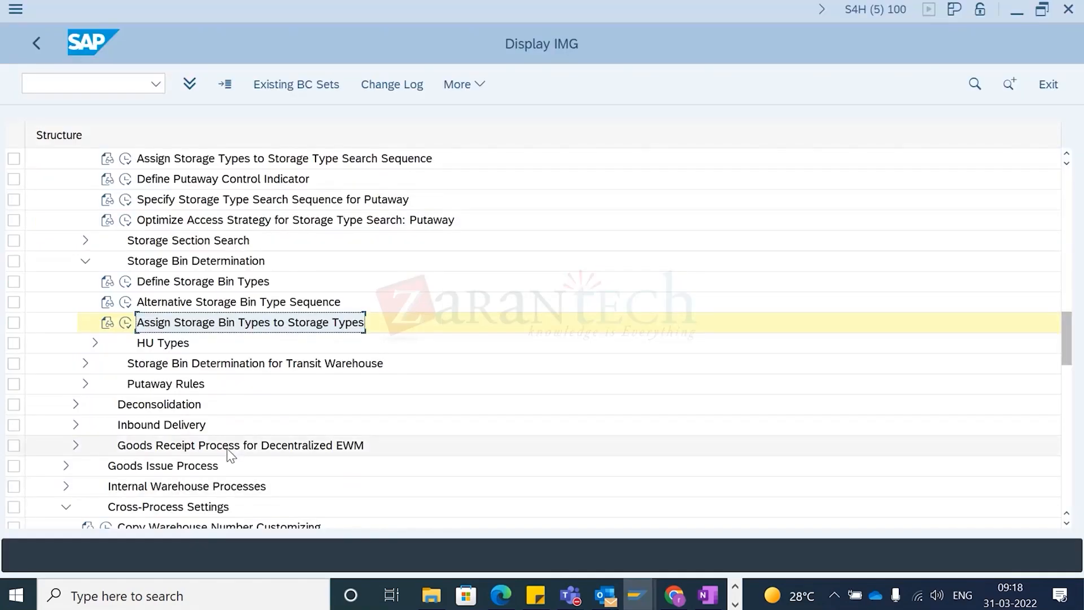
pyautogui.click(86, 260)
# Step: Switch to the open Maintain Inbound Delivery session for warehouse 1710
pyautogui.hotkey('alt', 'Tab')
pyautogui.hotkey('alt', 'Tab')
pyautogui.hotkey('alt', 'Tab')
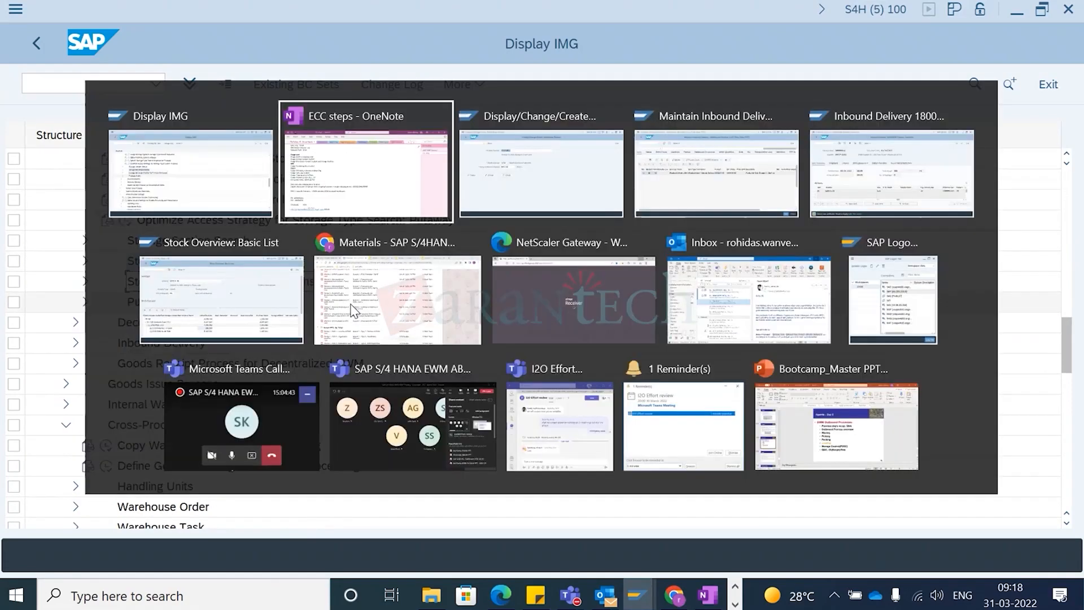
pyautogui.hotkey('alt', 'shift', 'Tab')
pyautogui.hotkey('alt', 'Tab')
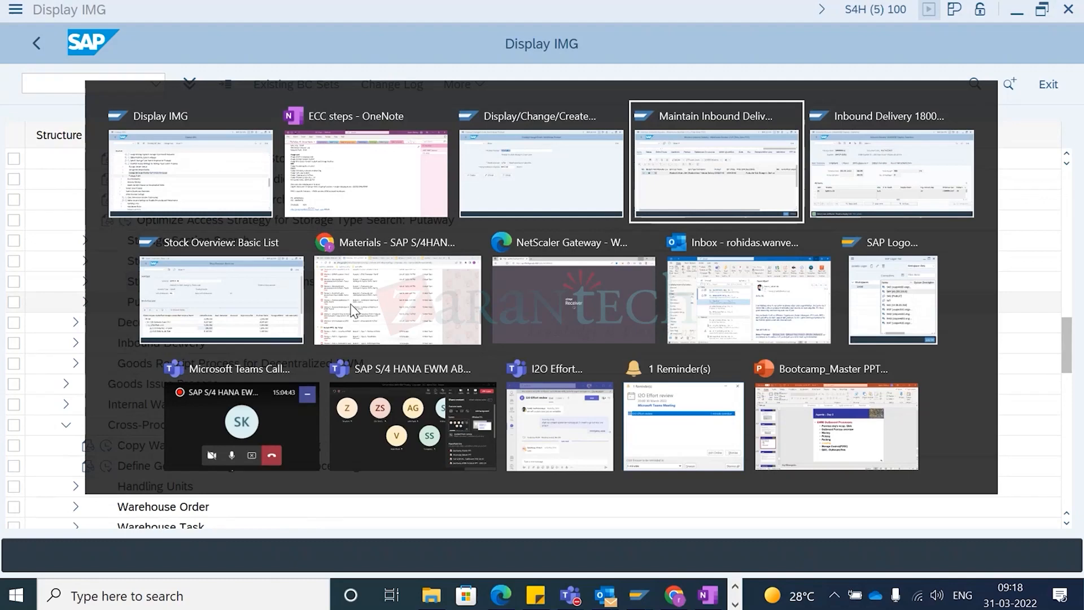
pyautogui.hotkey('alt', 'shift', 'Tab')
pyautogui.hotkey('alt', 'shift', 'Tab')
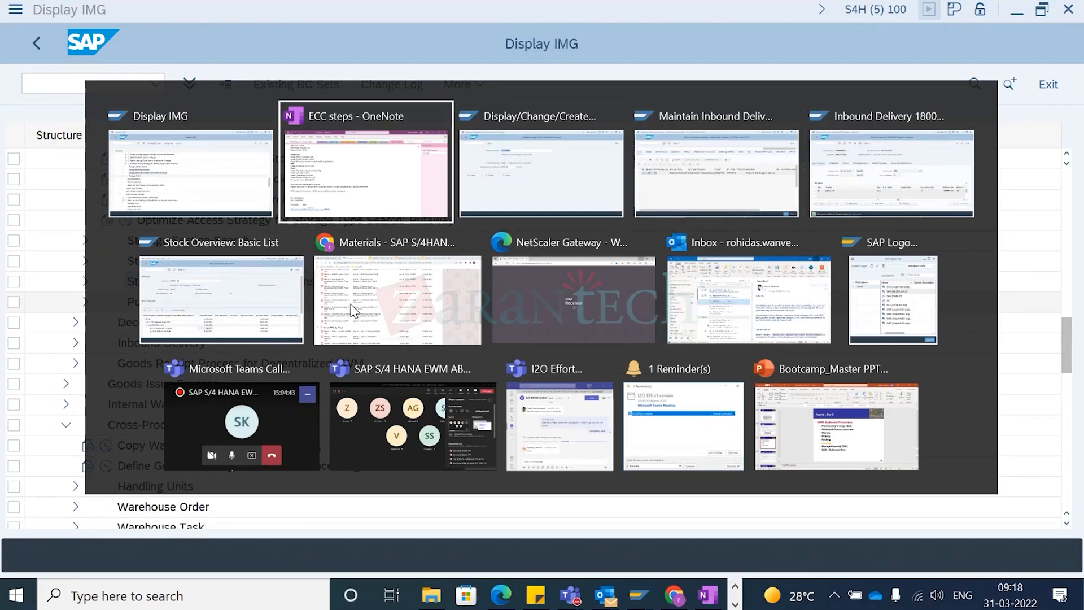
pyautogui.hotkey('alt', 'Tab')
pyautogui.hotkey('alt', 'Tab')
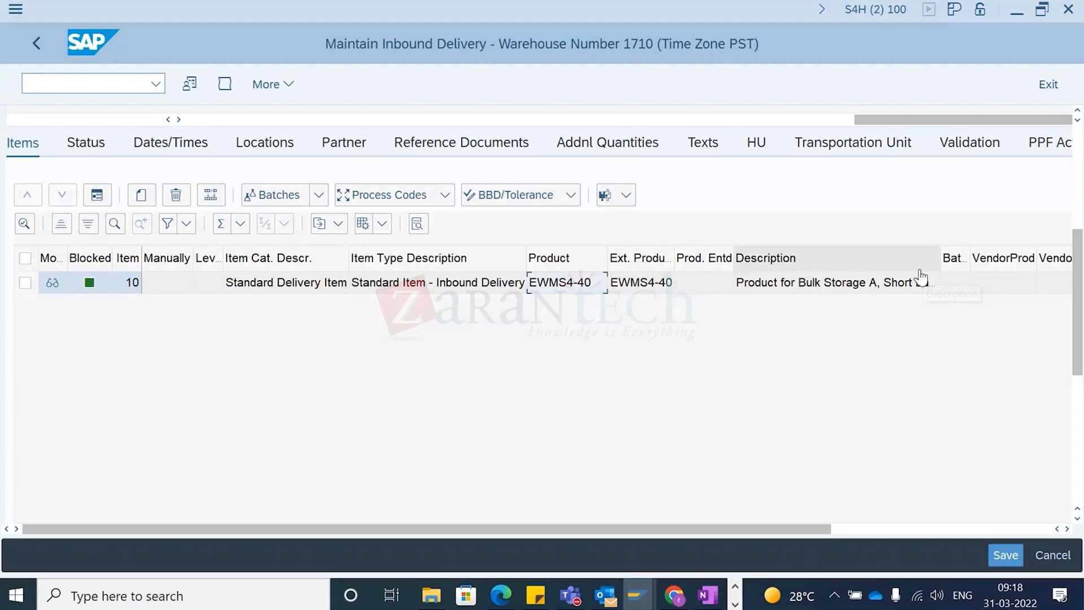
# Step: Examine the goods receipt, unloading and putaway statuses of inbound delivery 3402 and select its row
pyautogui.scroll(5, 1079, 152)
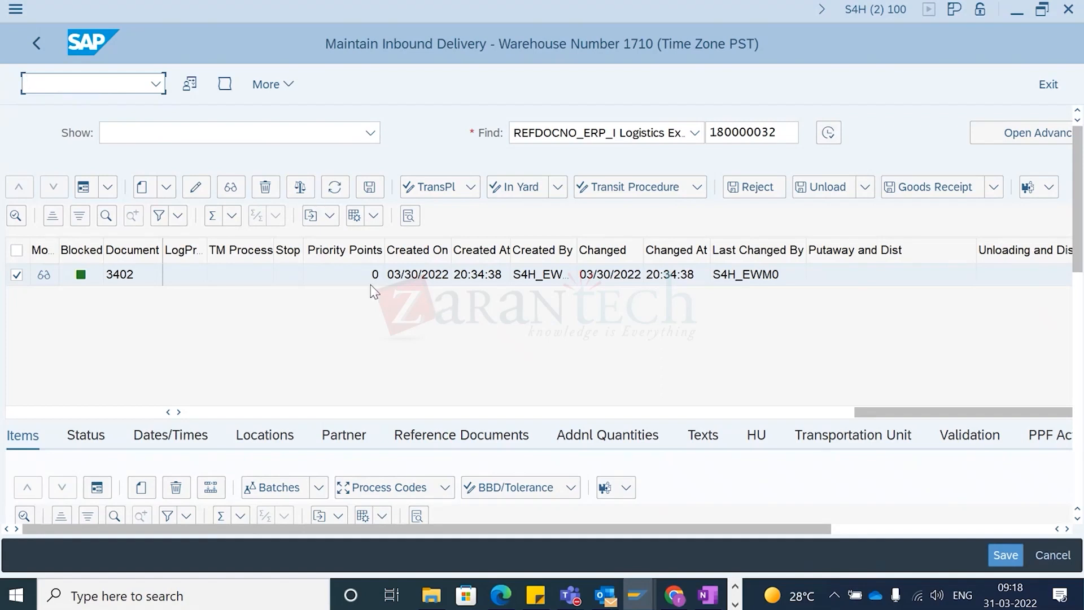
pyautogui.click(358, 274)
pyautogui.hscroll(4, 363, 276)
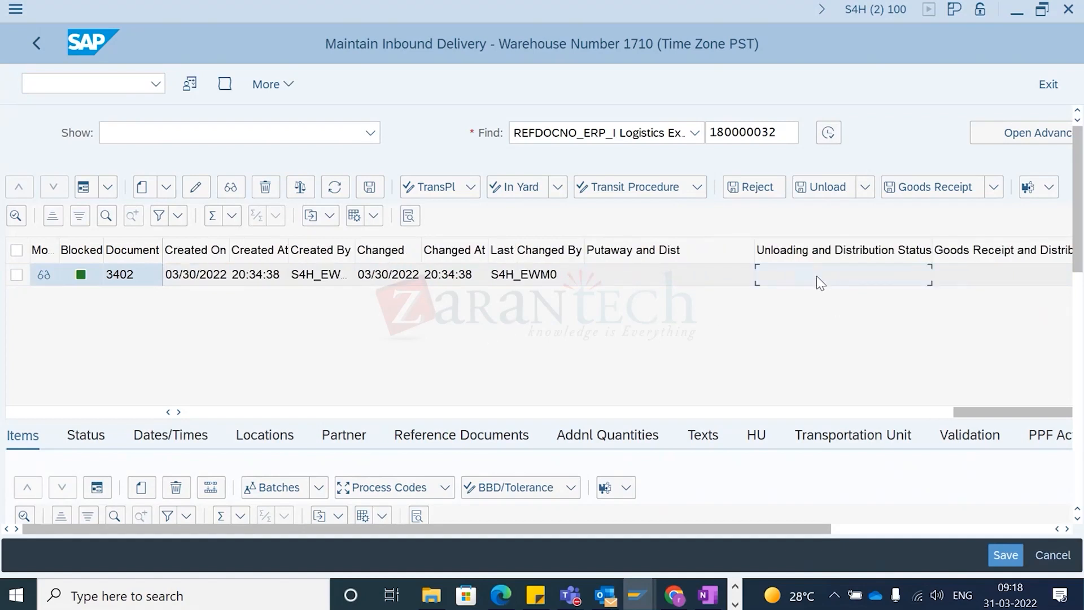
pyautogui.click(982, 279)
pyautogui.hscroll(-10, 502, 285)
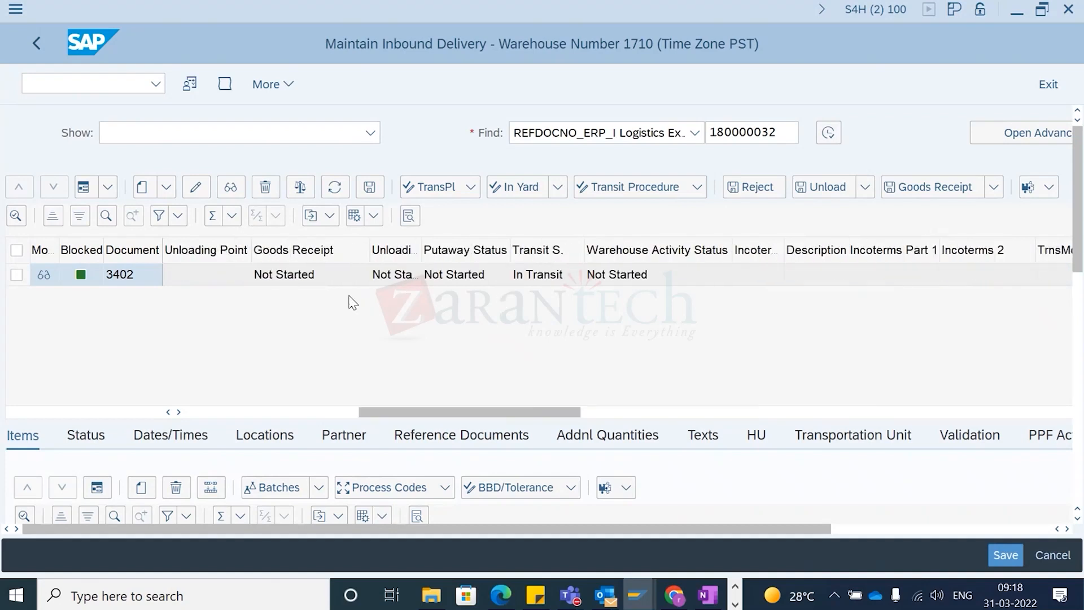
pyautogui.hscroll(-5, 384, 305)
pyautogui.hscroll(2, 688, 306)
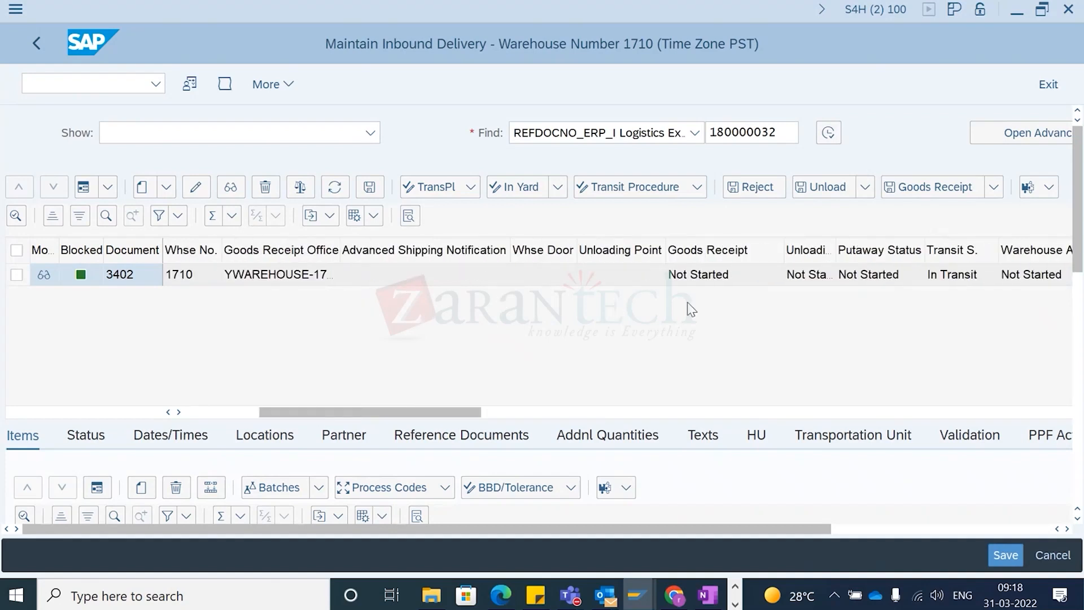
pyautogui.click(709, 279)
pyautogui.click(817, 281)
pyautogui.click(846, 276)
pyautogui.click(804, 281)
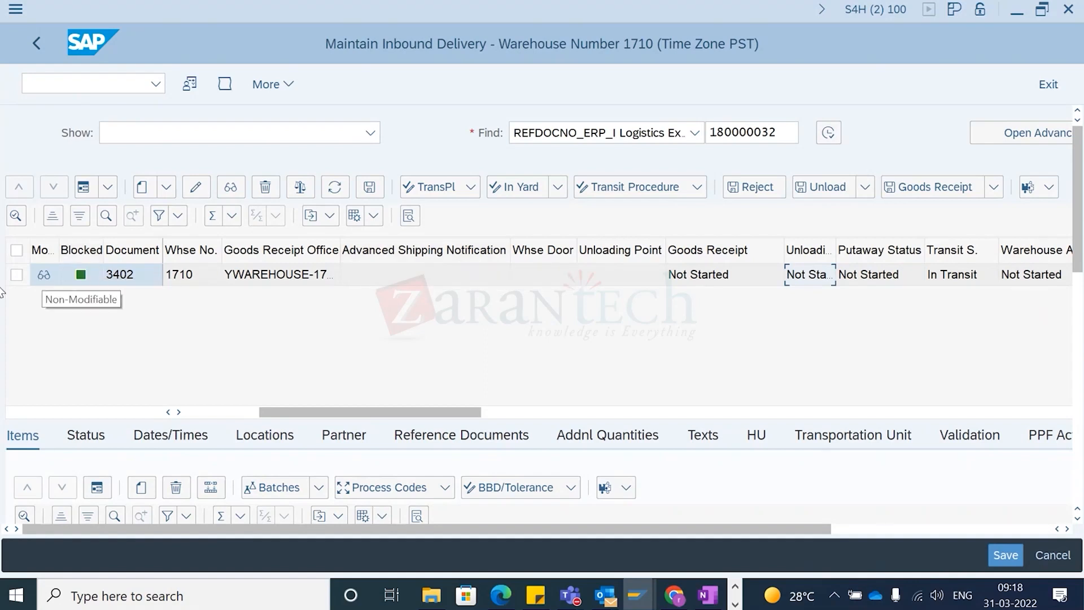
pyautogui.click(16, 274)
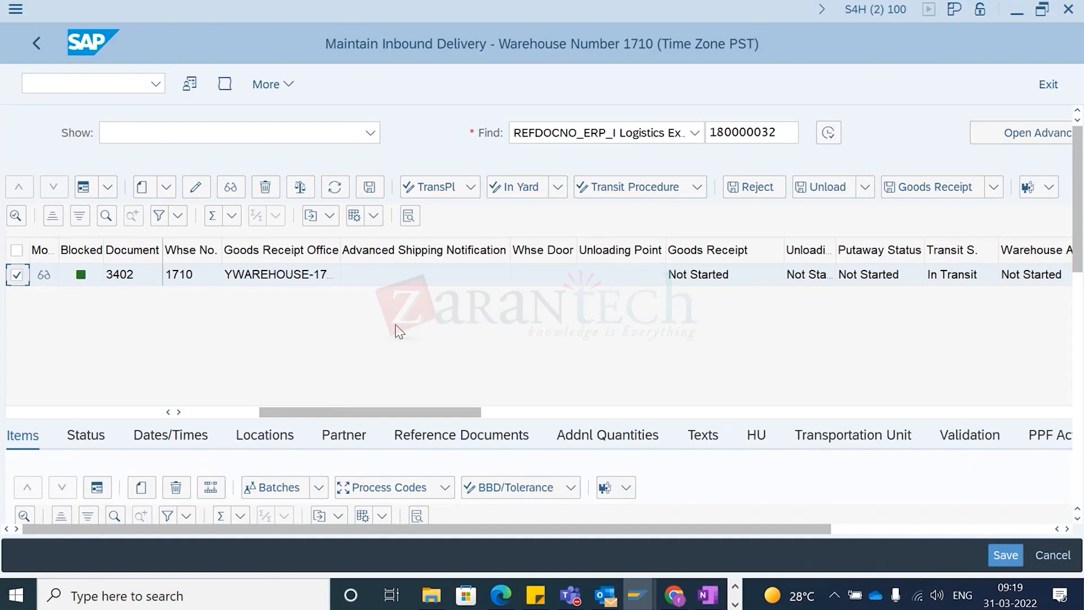
# Step: Open the transportation unit processing transaction in a new session with /o/scwm/tu
pyautogui.click(52, 85)
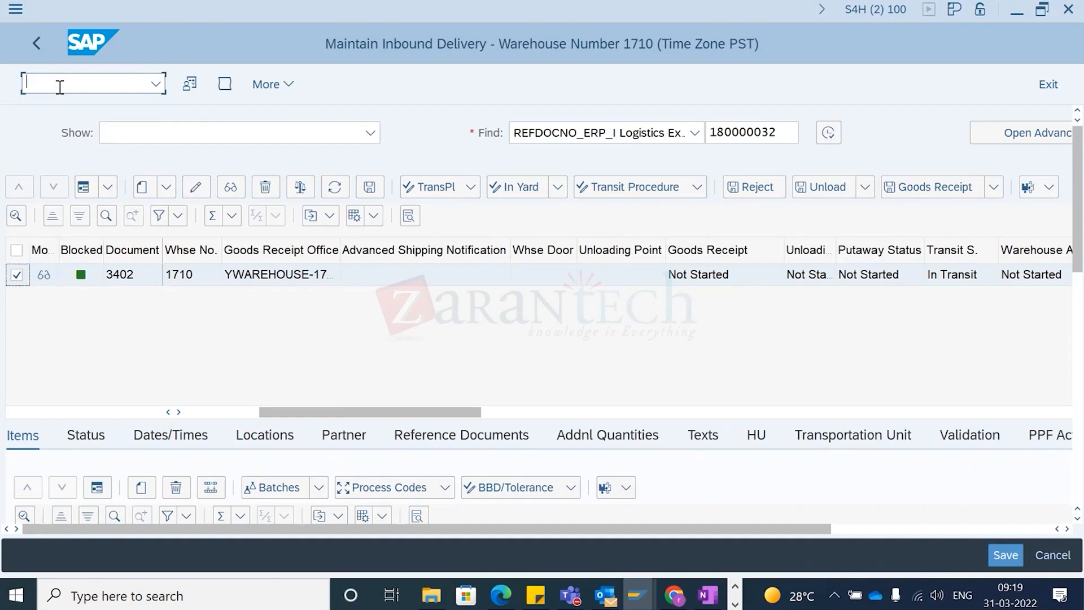
pyautogui.write('/o/scwm/')
pyautogui.write('tu')
pyautogui.press('Return')
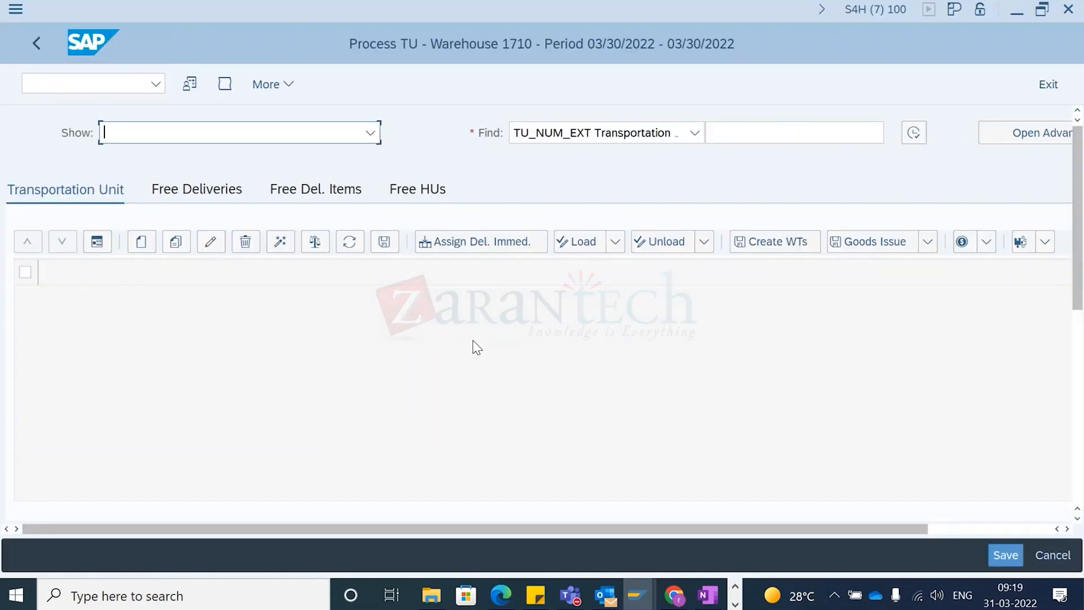
# Step: Start a new transportation unit and choose 0001 (Truck) as its means of transport
pyautogui.click(142, 243)
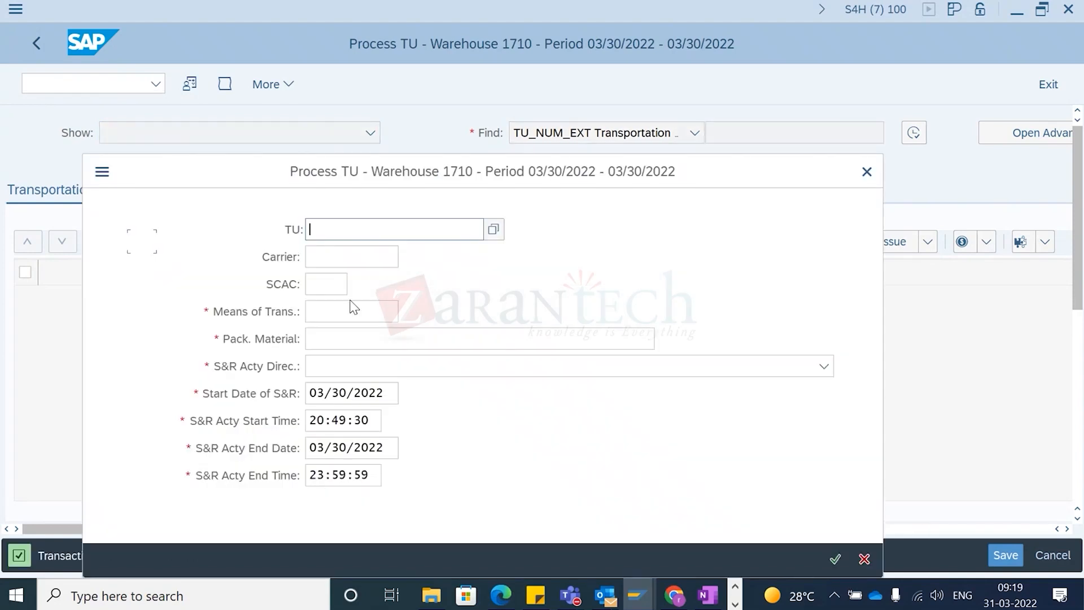
pyautogui.click(339, 314)
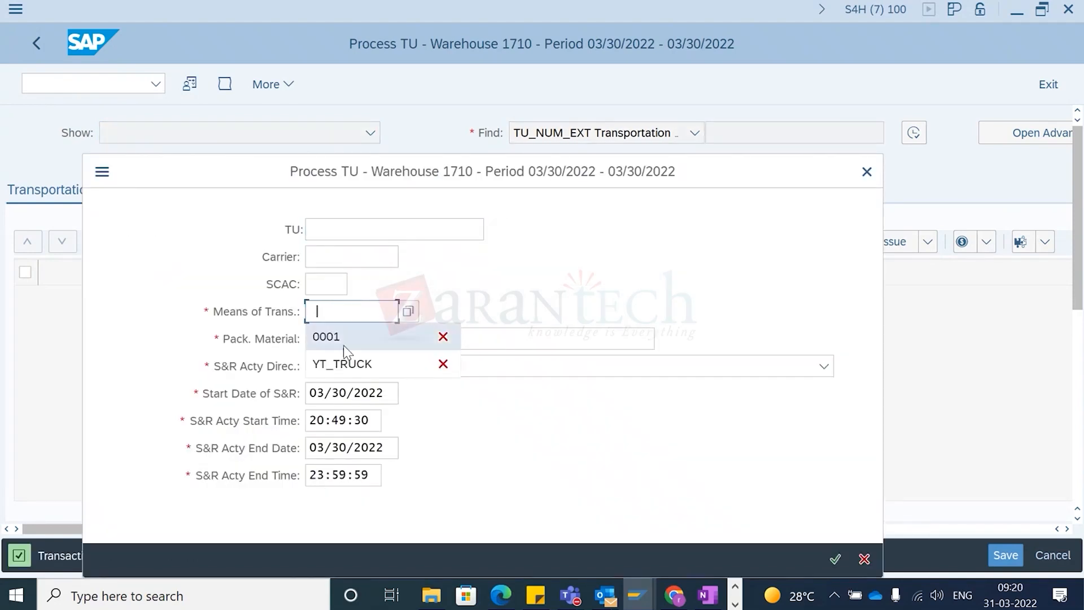
pyautogui.click(407, 311)
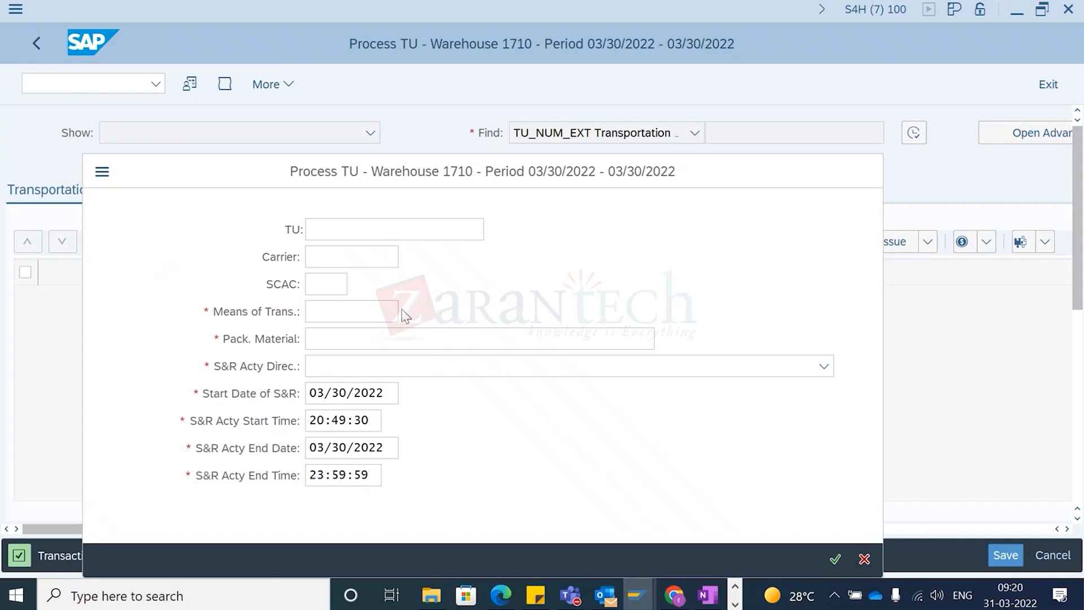
pyautogui.click(417, 145)
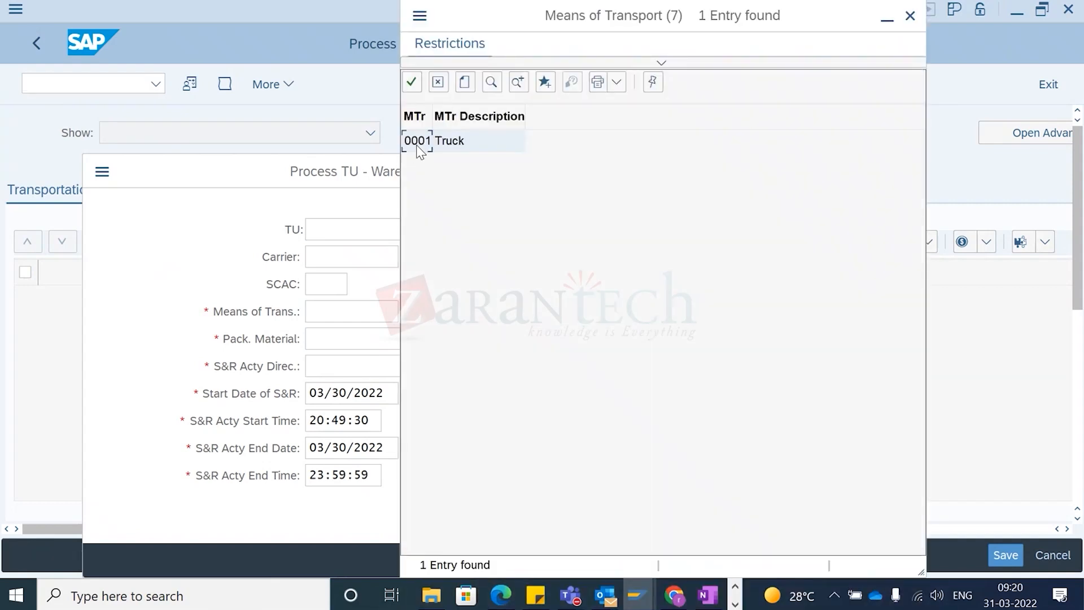
pyautogui.doubleClick(449, 142)
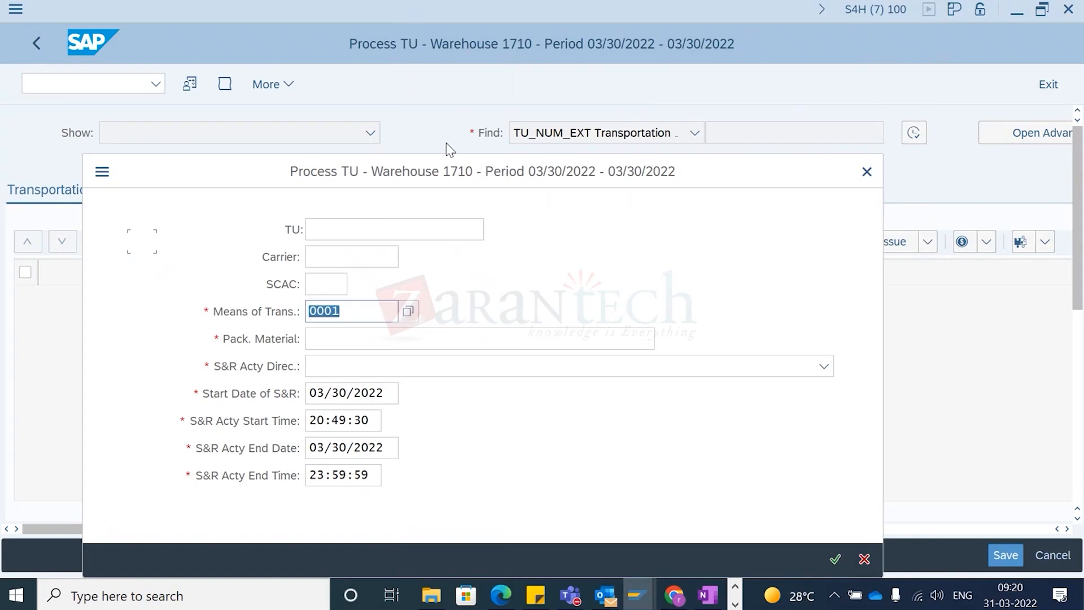
# Step: Create the transportation unit with packaging material EWMS4-TRUCK00 and S&R activity direction 1 Inbound
pyautogui.click(339, 338)
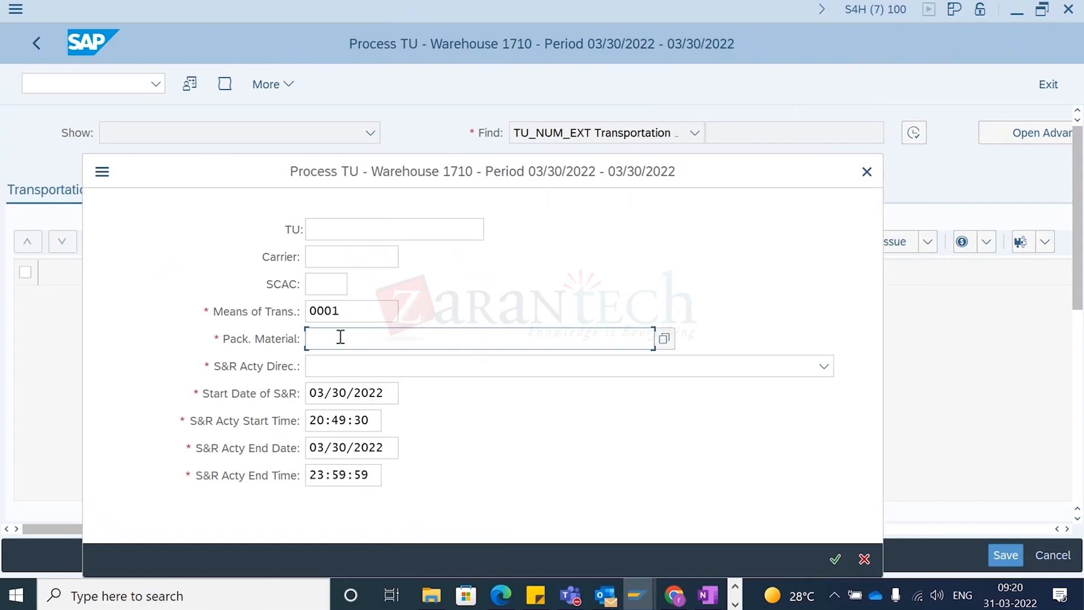
pyautogui.click(664, 339)
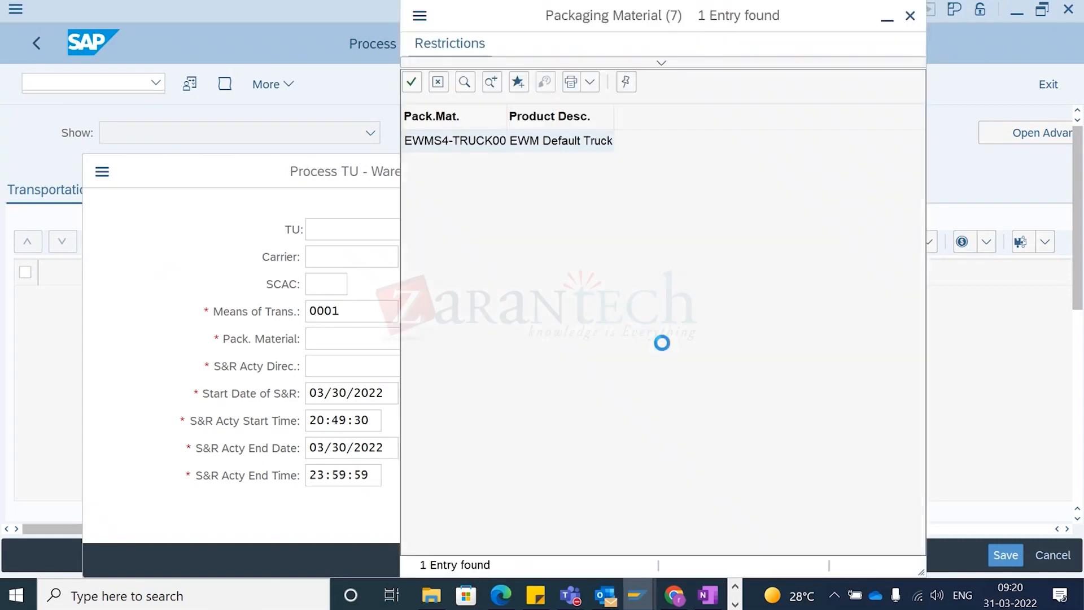
pyautogui.doubleClick(484, 141)
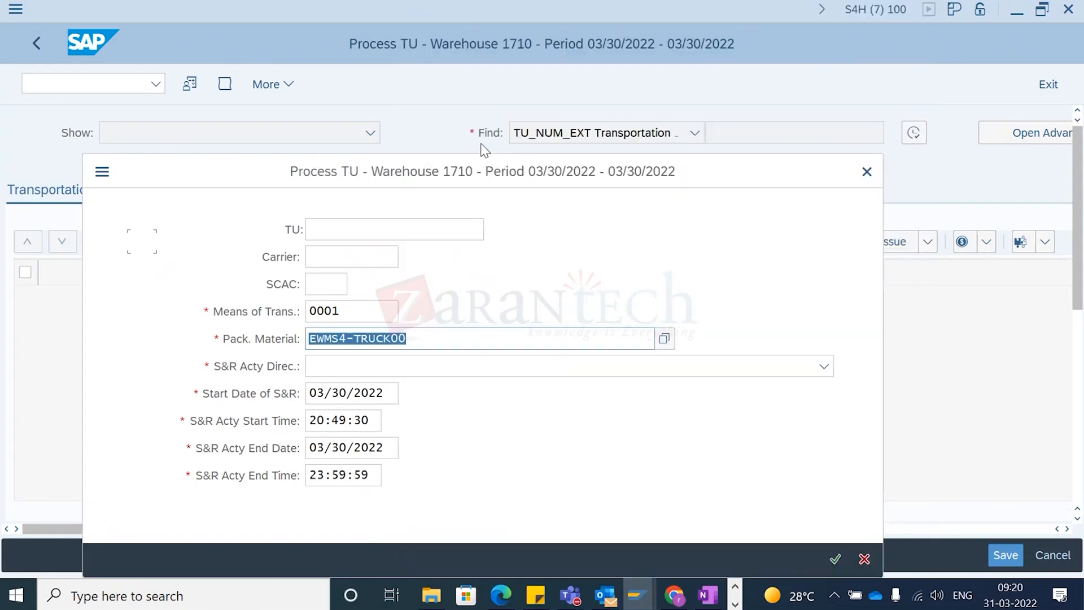
pyautogui.click(344, 367)
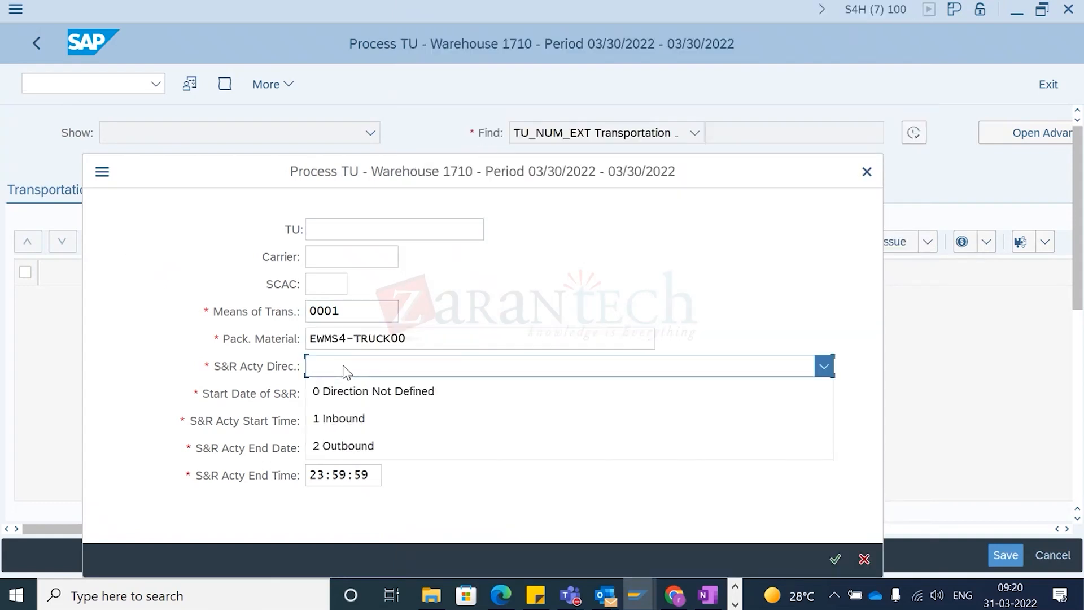
pyautogui.click(346, 421)
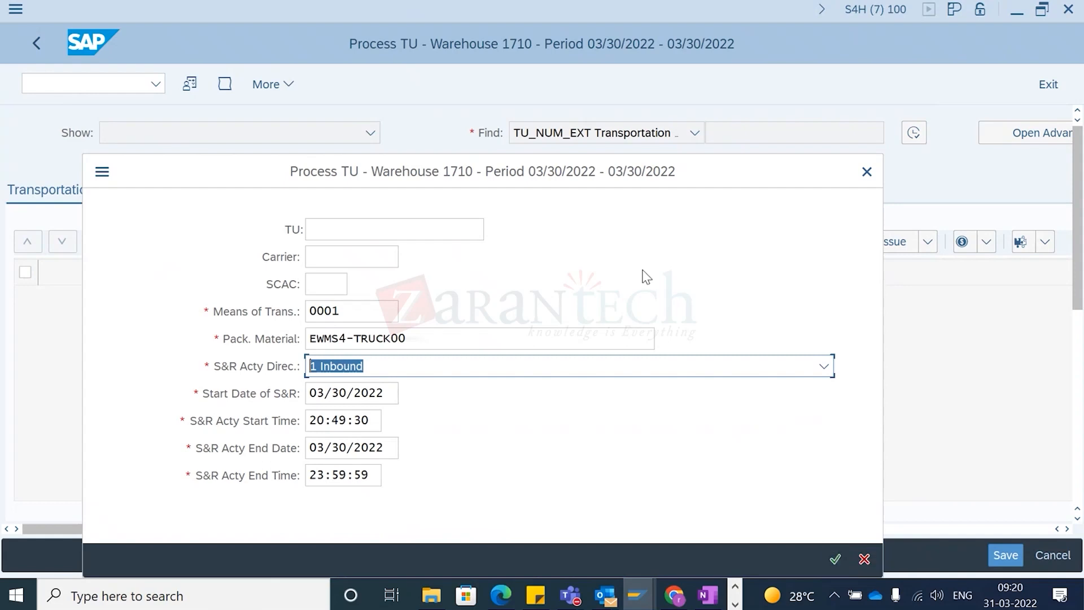
pyautogui.moveTo(551, 176); pyautogui.dragTo(552, 114)
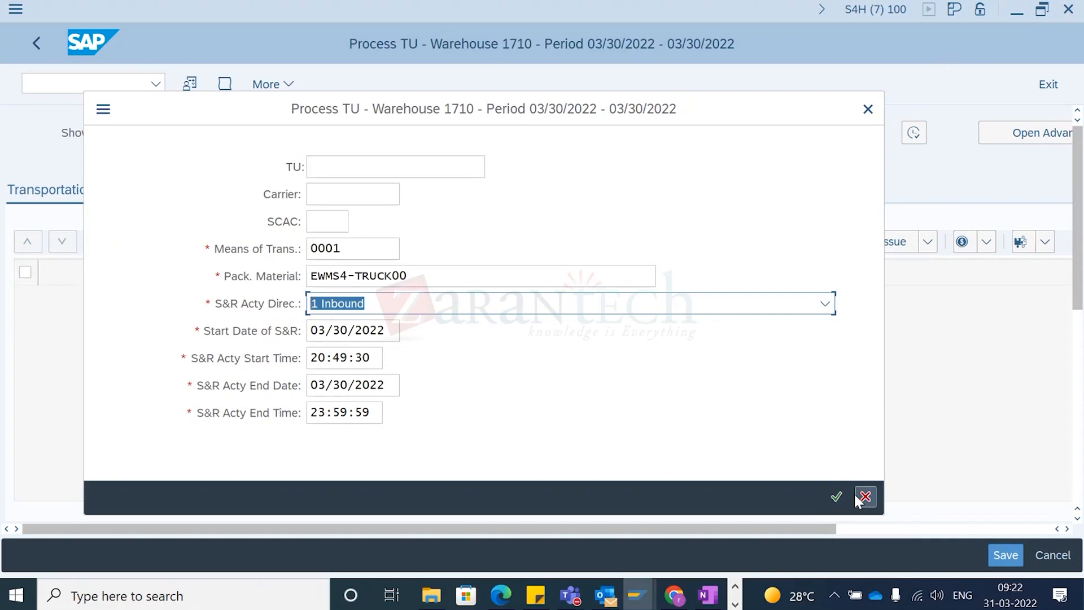
pyautogui.click(836, 496)
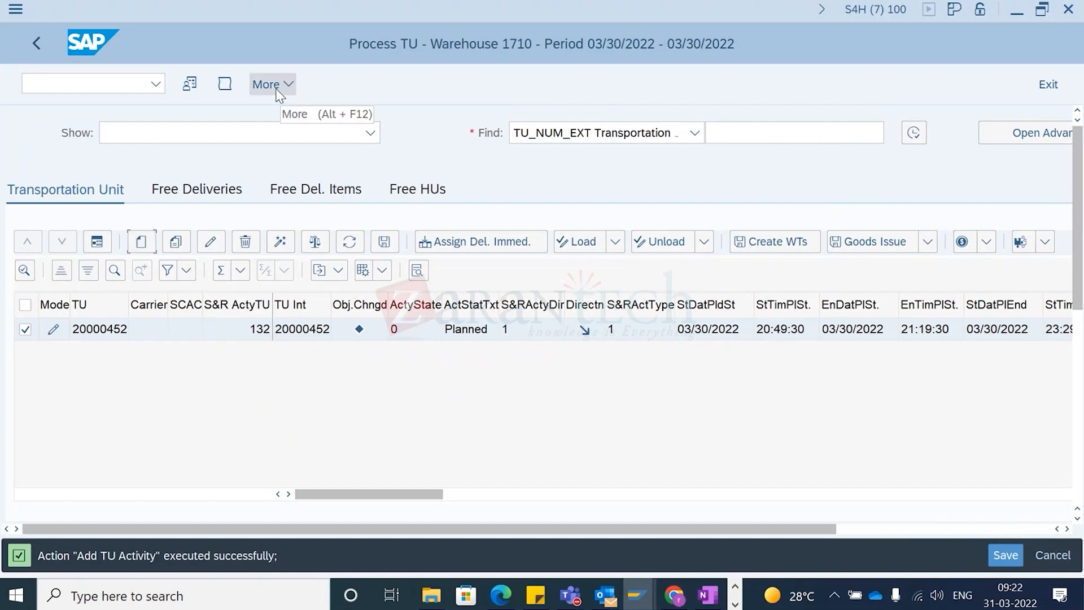
# Step: Assign inbound delivery document 3402 to the new transportation unit
pyautogui.click(434, 242)
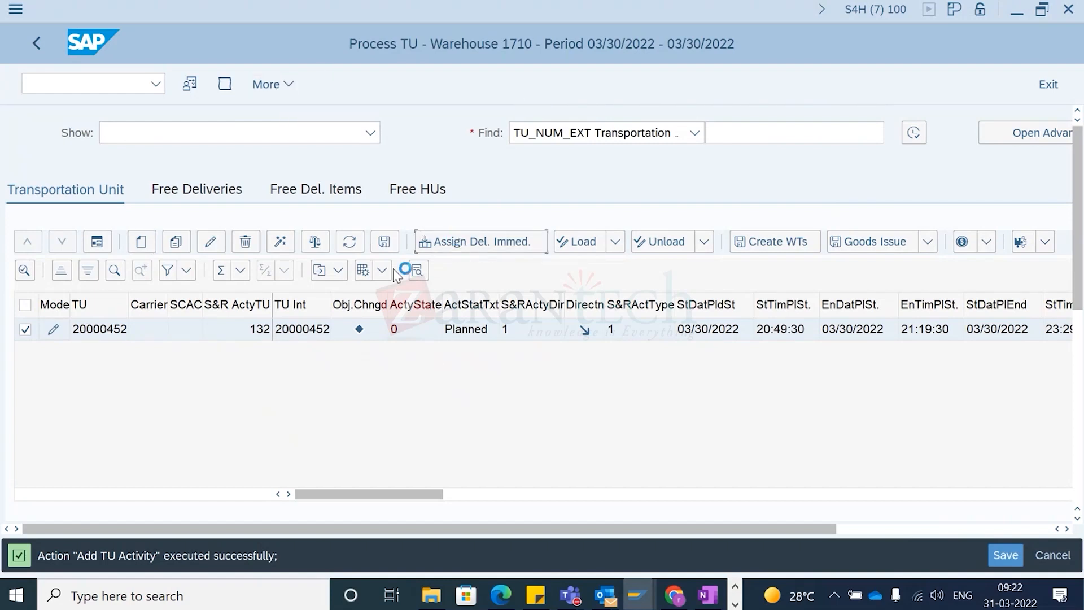
pyautogui.hotkey('alt', 'Tab')
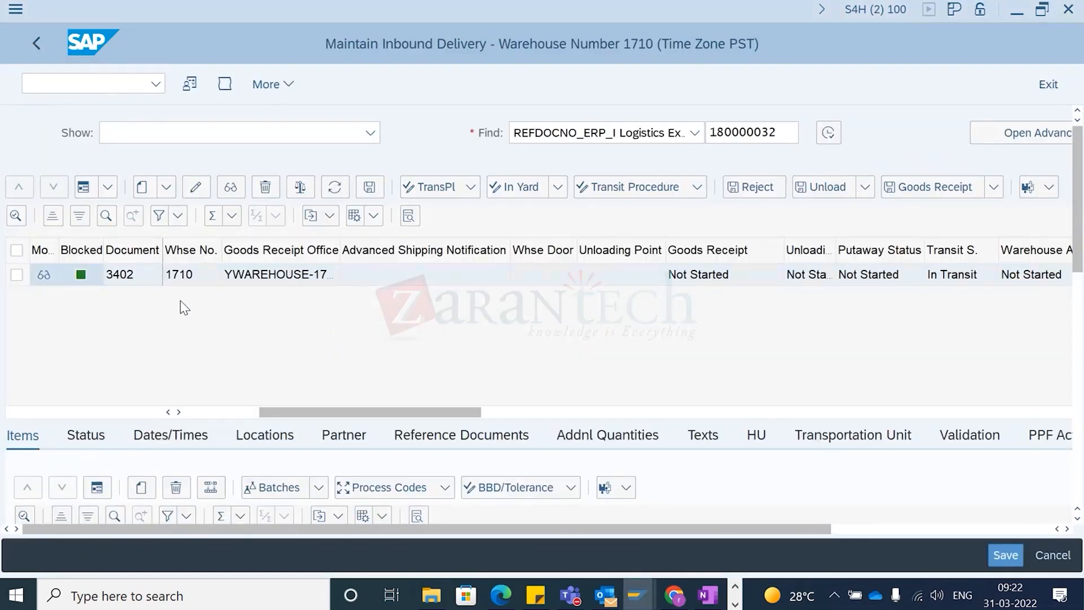
pyautogui.hotkey('alt', 'Tab')
pyautogui.click(343, 318)
pyautogui.write('3402')
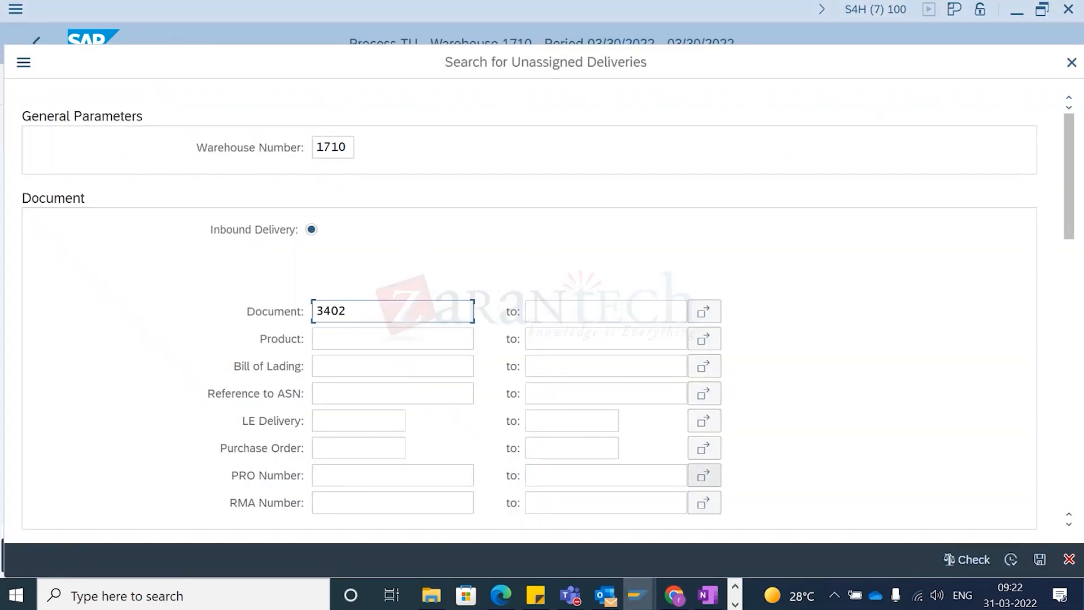
pyautogui.click(1011, 558)
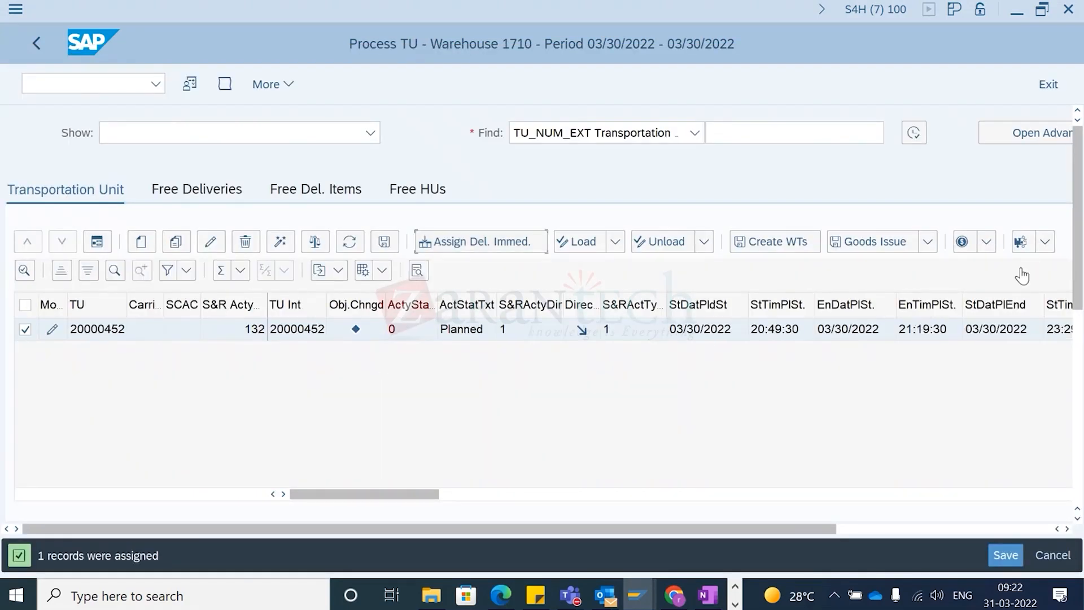
# Step: Save the transportation unit with its assigned inbound delivery
pyautogui.scroll(-3, 1070, 278)
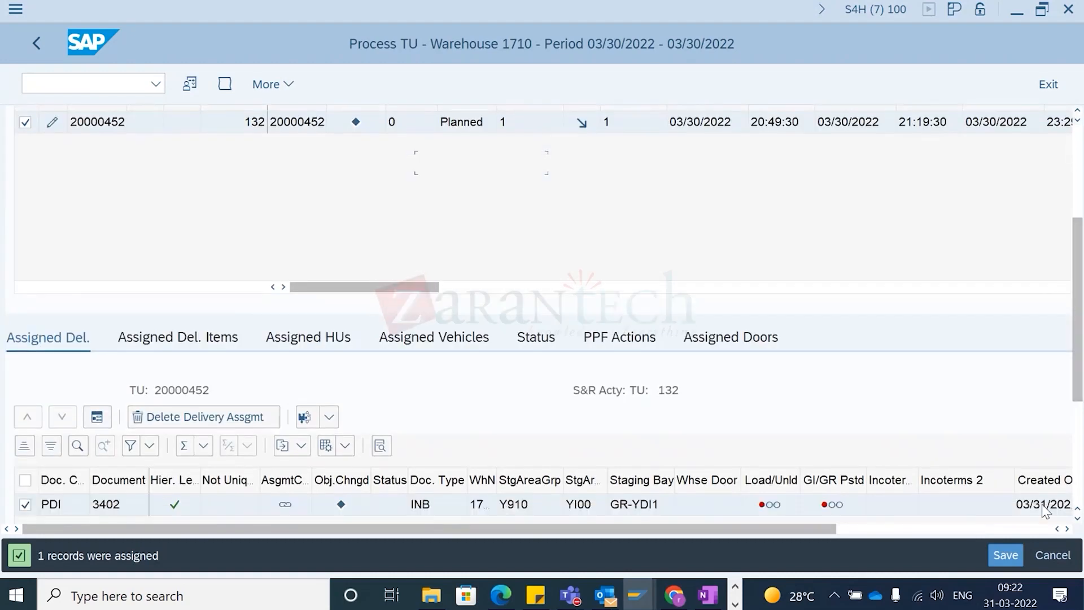
pyautogui.click(1006, 558)
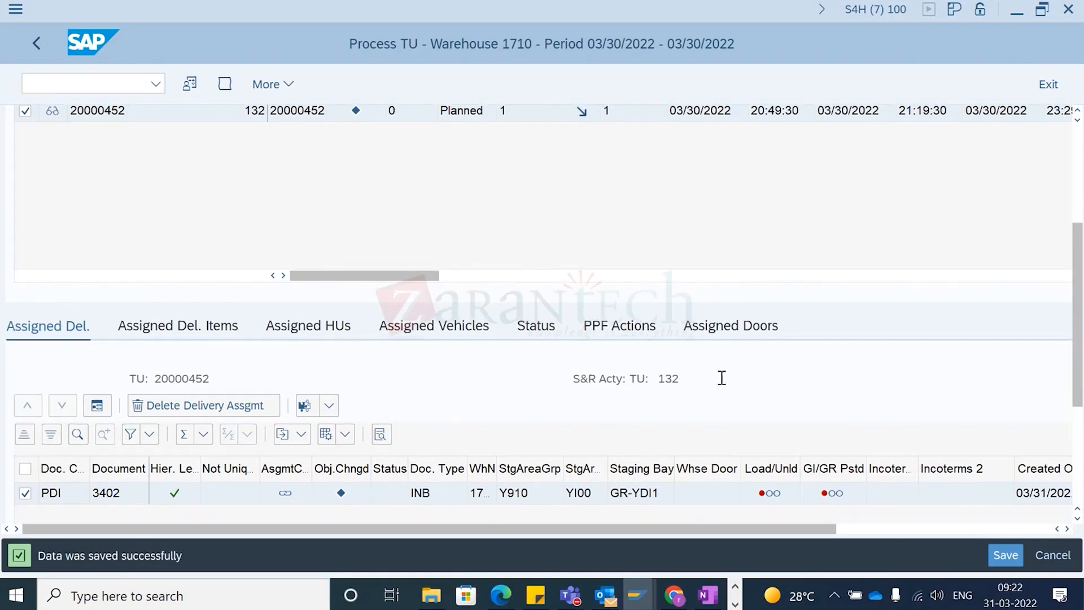
pyautogui.scroll(1, 606, 299)
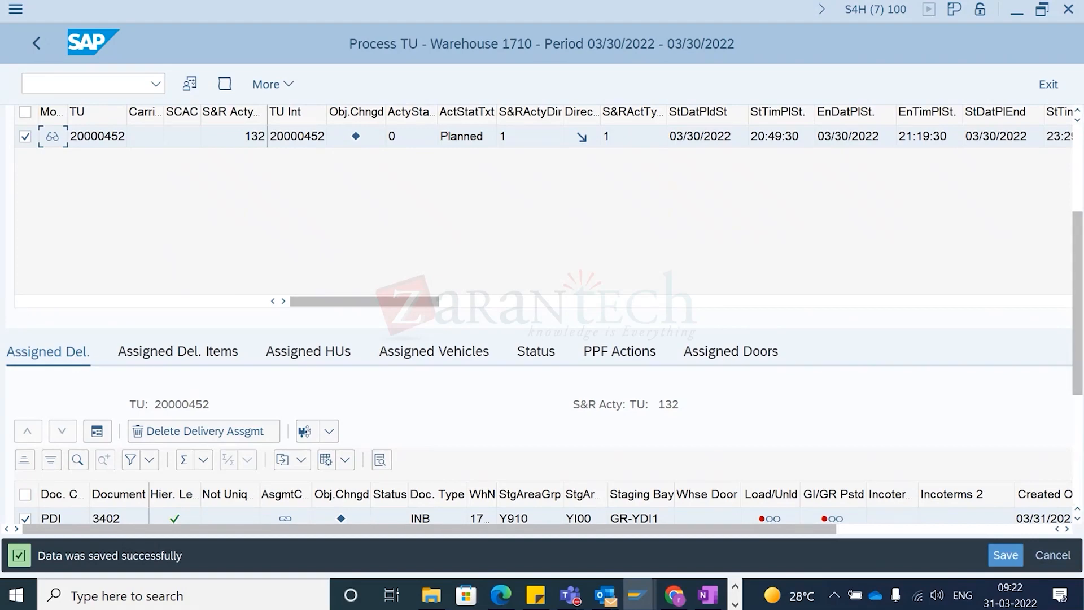
# Step: Post the transportation unit's arrival at the checkpoint with Arrival + Save
pyautogui.scroll(5, 925, 220)
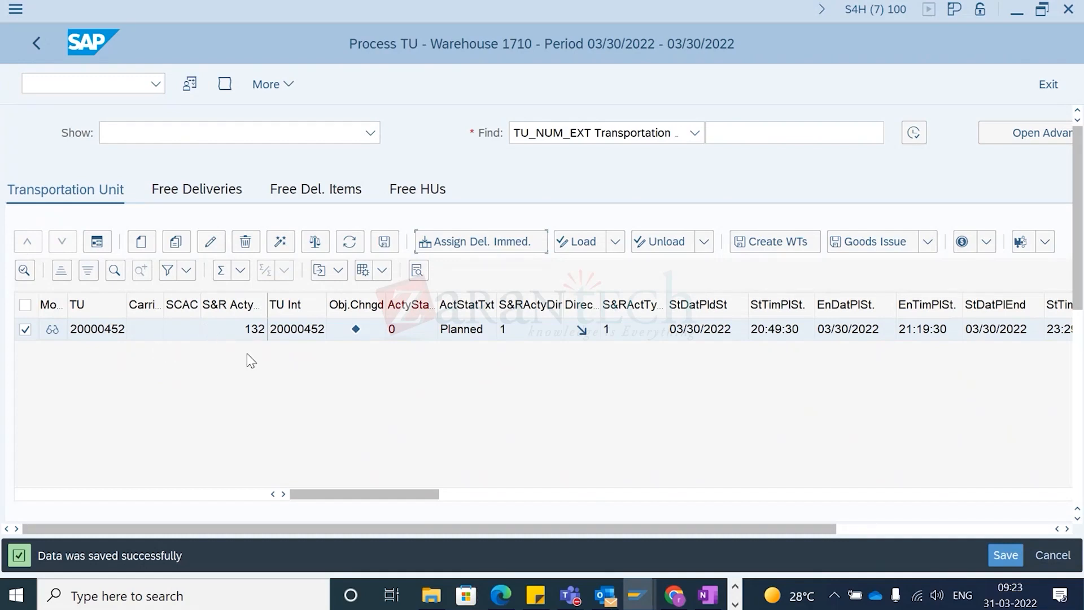
pyautogui.hscroll(3, 313, 405)
pyautogui.hscroll(-3, 312, 404)
pyautogui.click(284, 88)
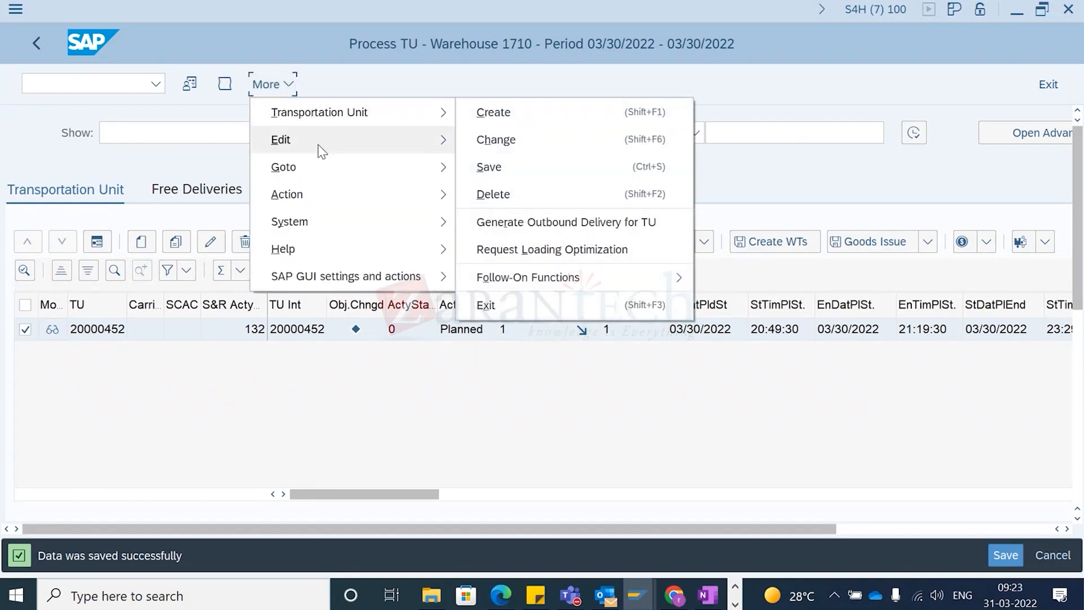
pyautogui.moveTo(326, 176)
pyautogui.moveTo(320, 195)
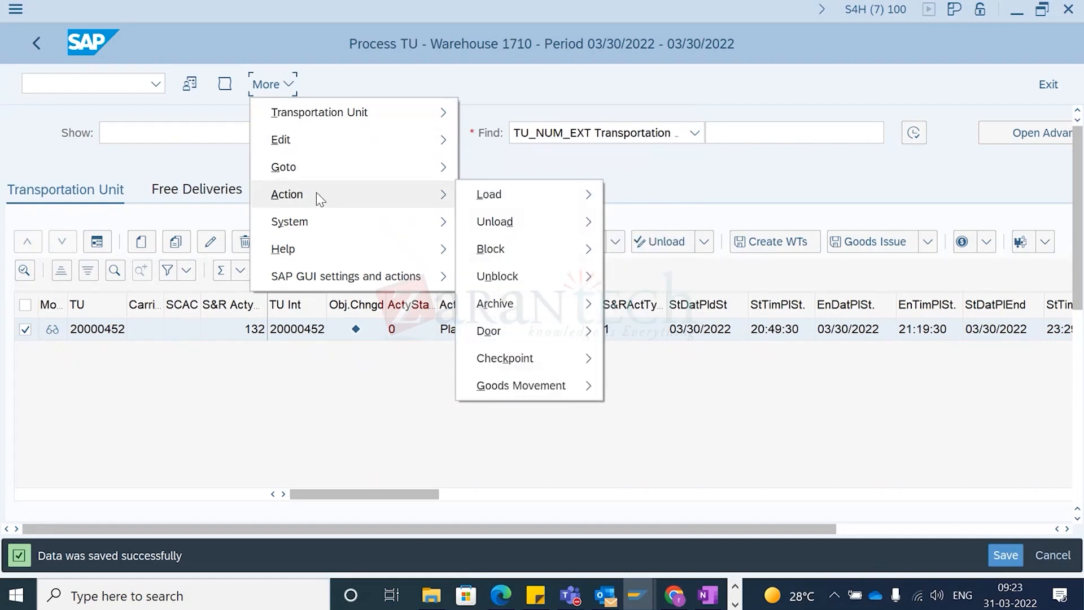
pyautogui.moveTo(559, 364)
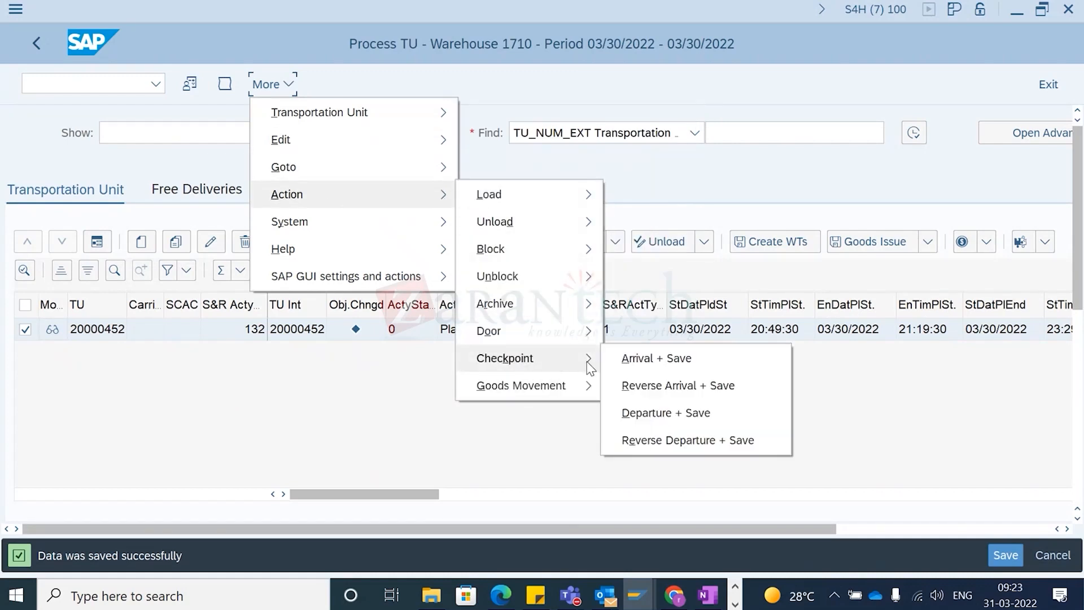
pyautogui.click(658, 361)
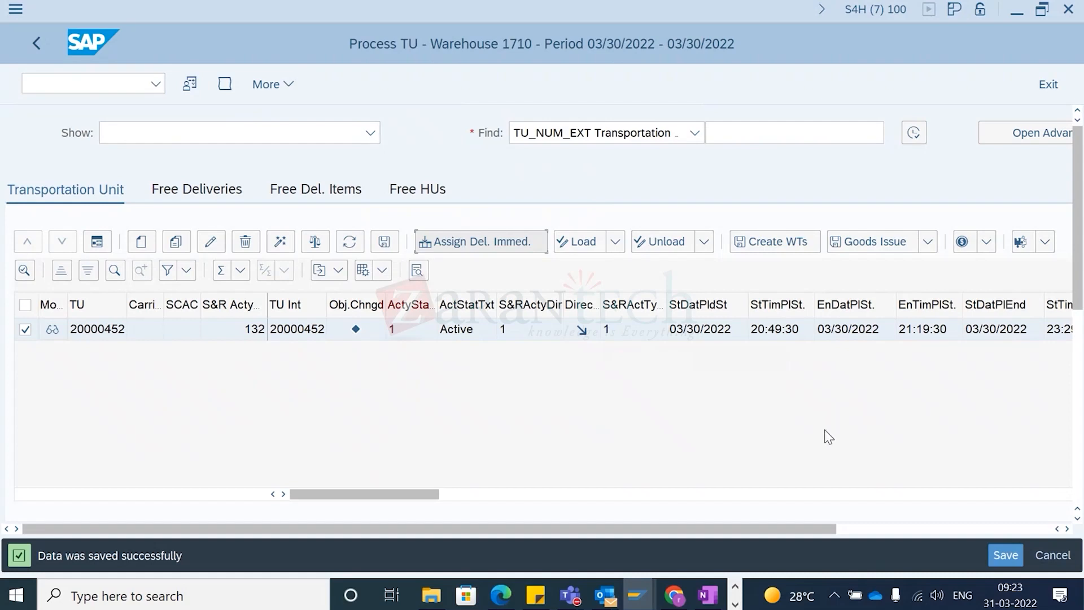
pyautogui.click(1003, 559)
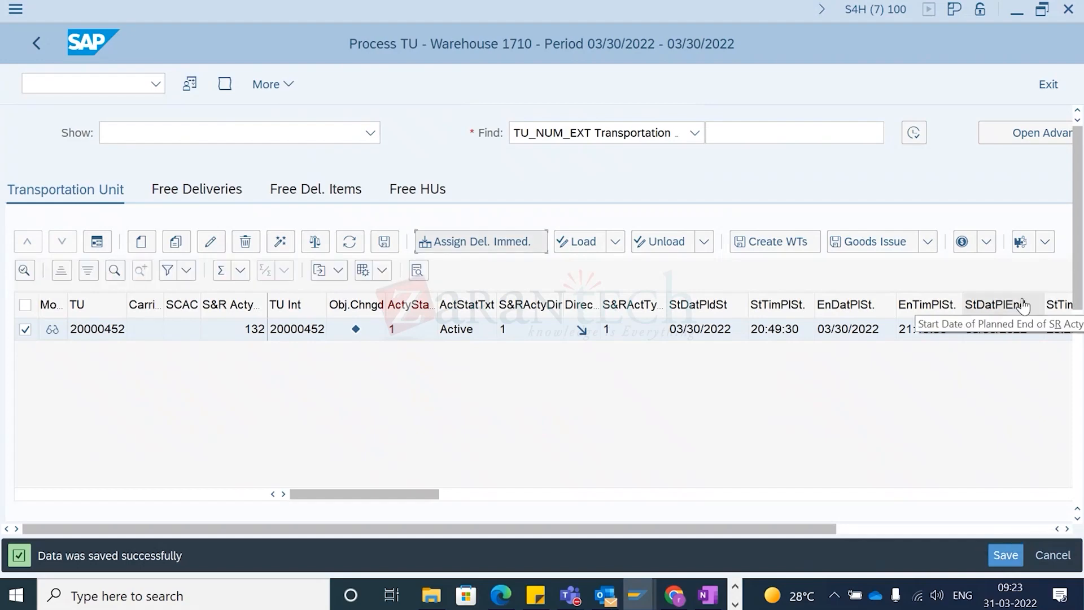
# Step: Assign warehouse door YDI1 in warehouse 1710 to the transportation unit and save the door assignment
pyautogui.moveTo(1076, 177); pyautogui.dragTo(1075, 332)
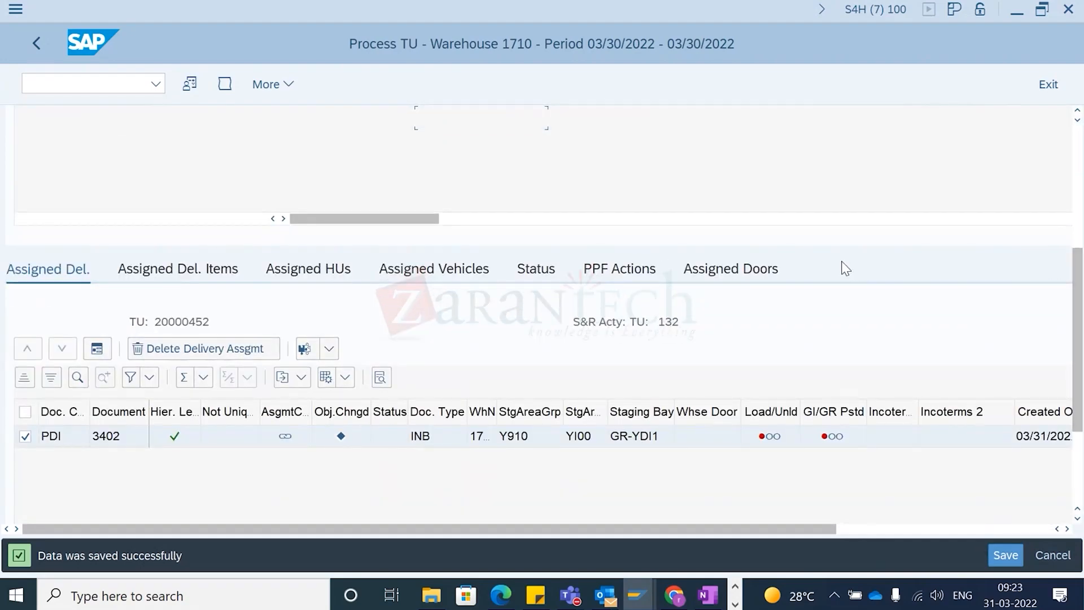
pyautogui.click(714, 271)
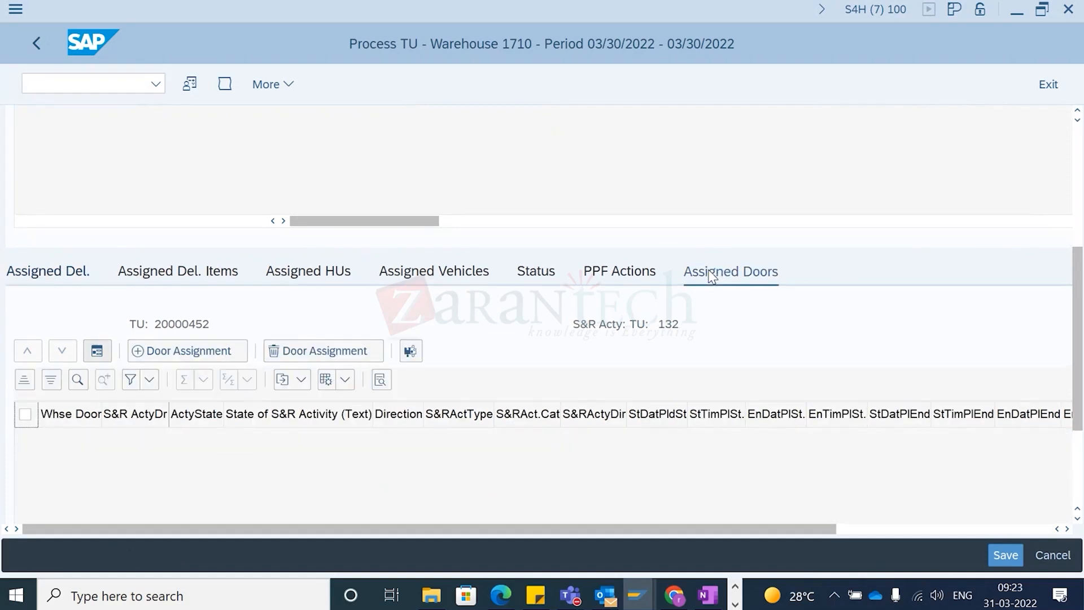
pyautogui.click(619, 275)
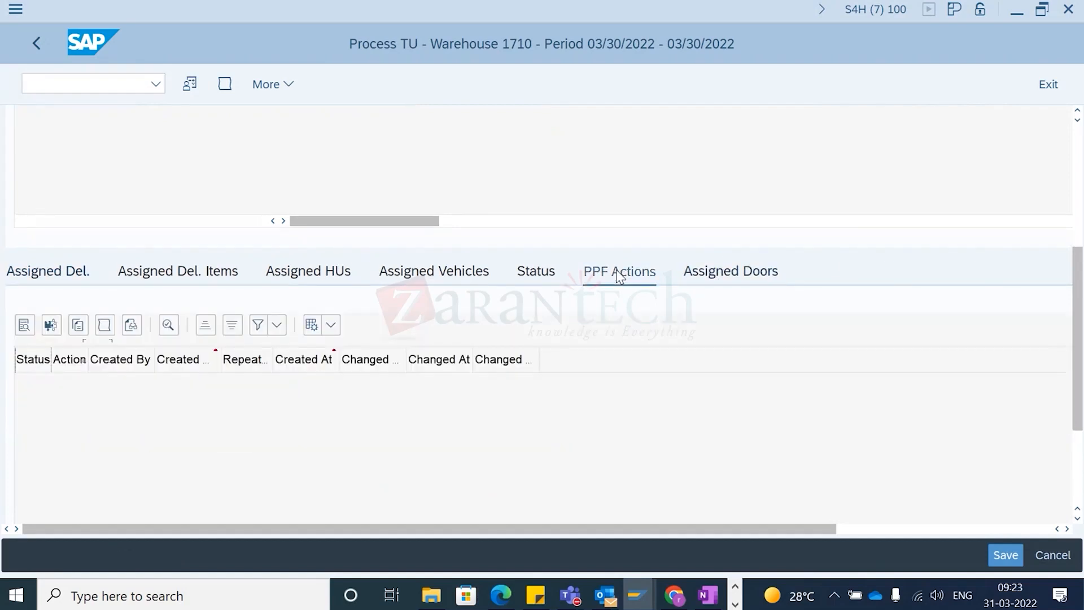
pyautogui.click(736, 273)
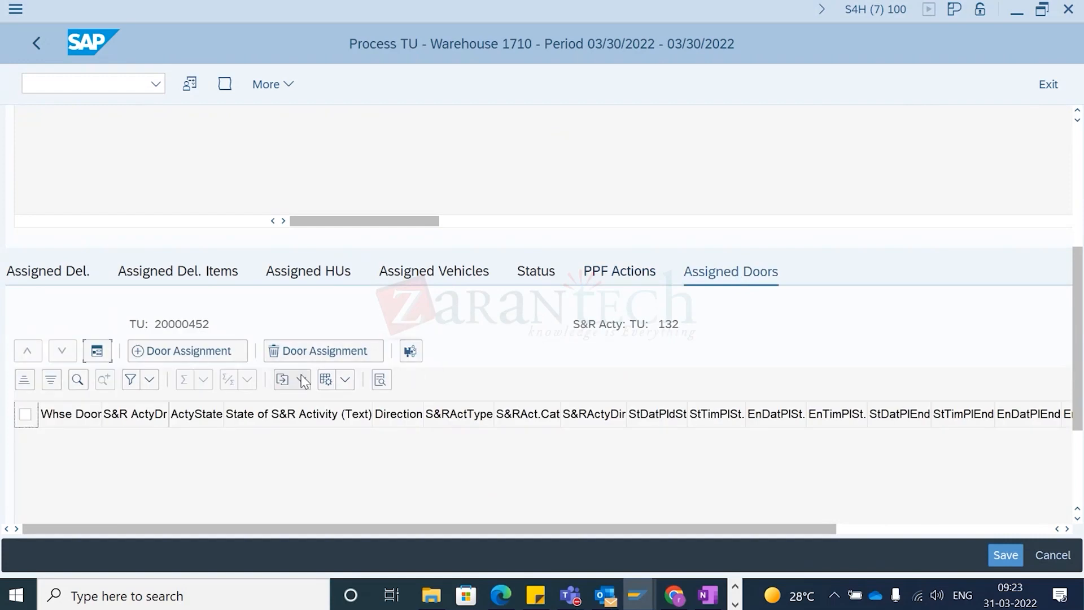
pyautogui.click(211, 356)
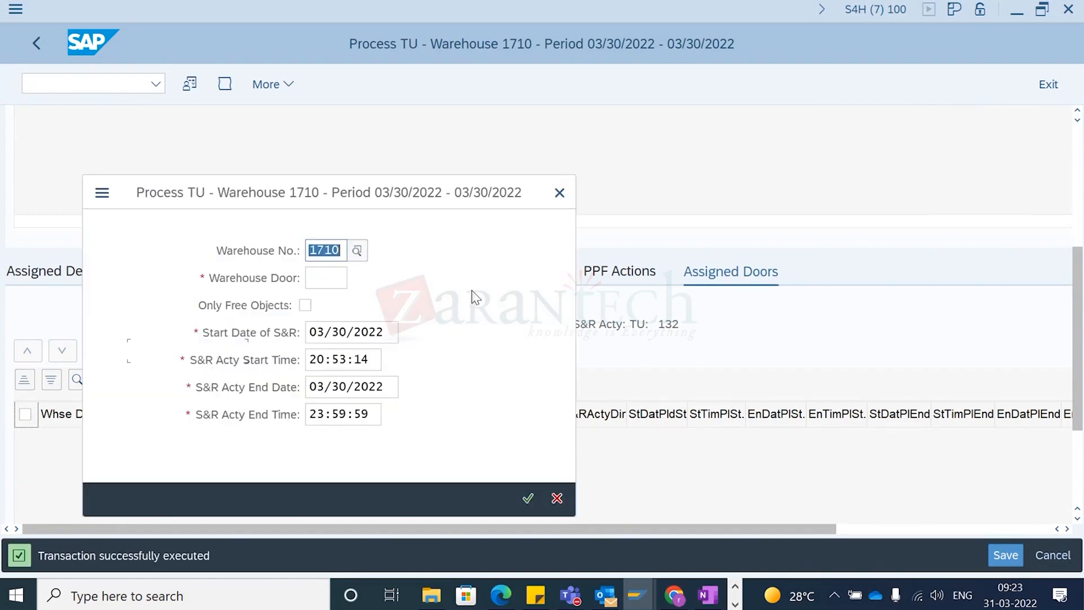
pyautogui.click(325, 277)
pyautogui.click(357, 278)
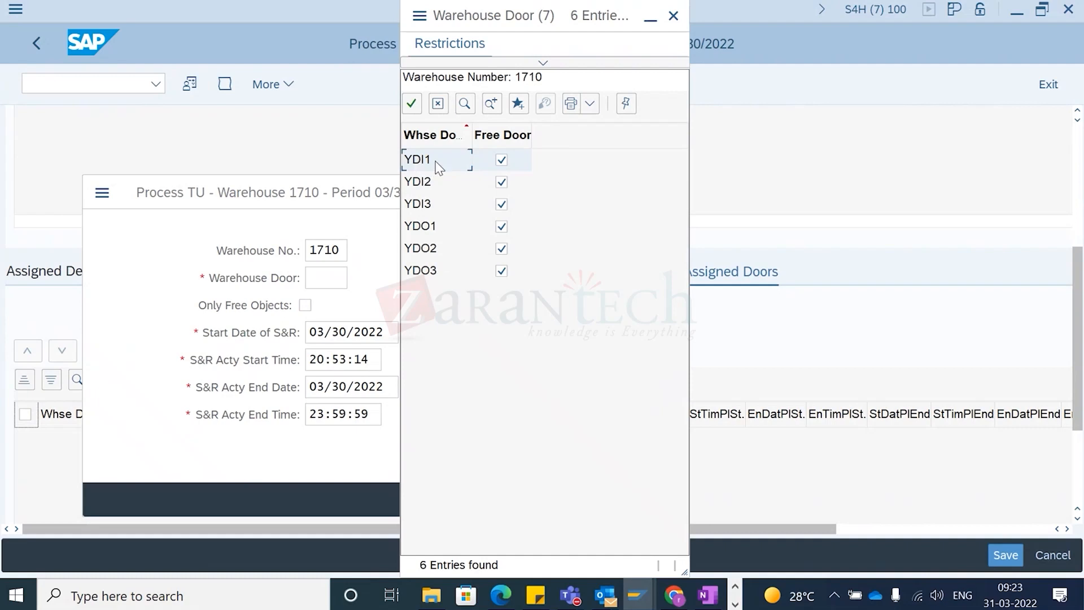
pyautogui.click(419, 161)
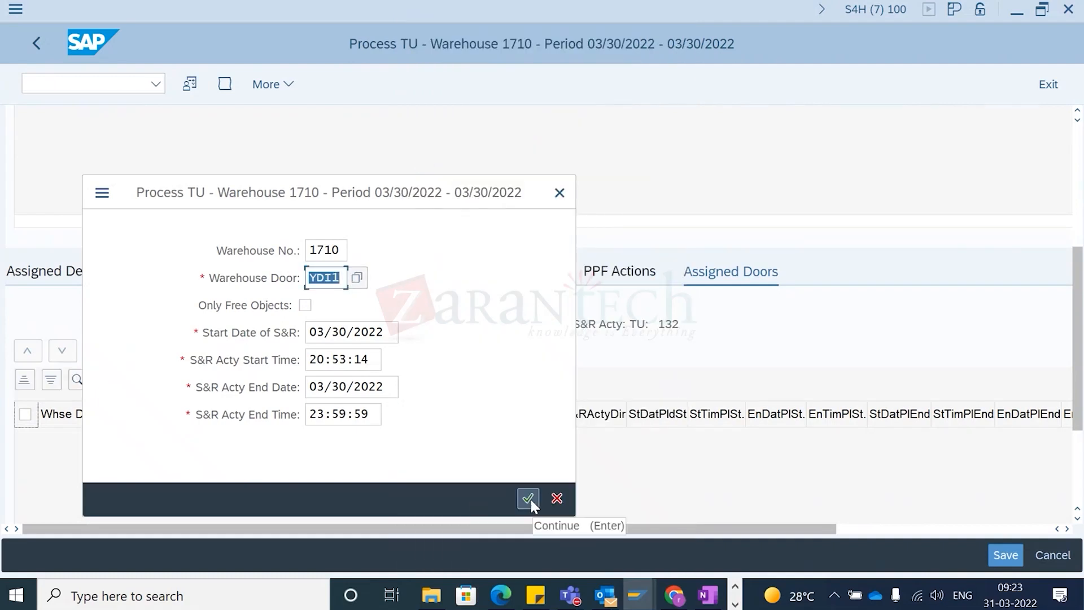
pyautogui.click(357, 277)
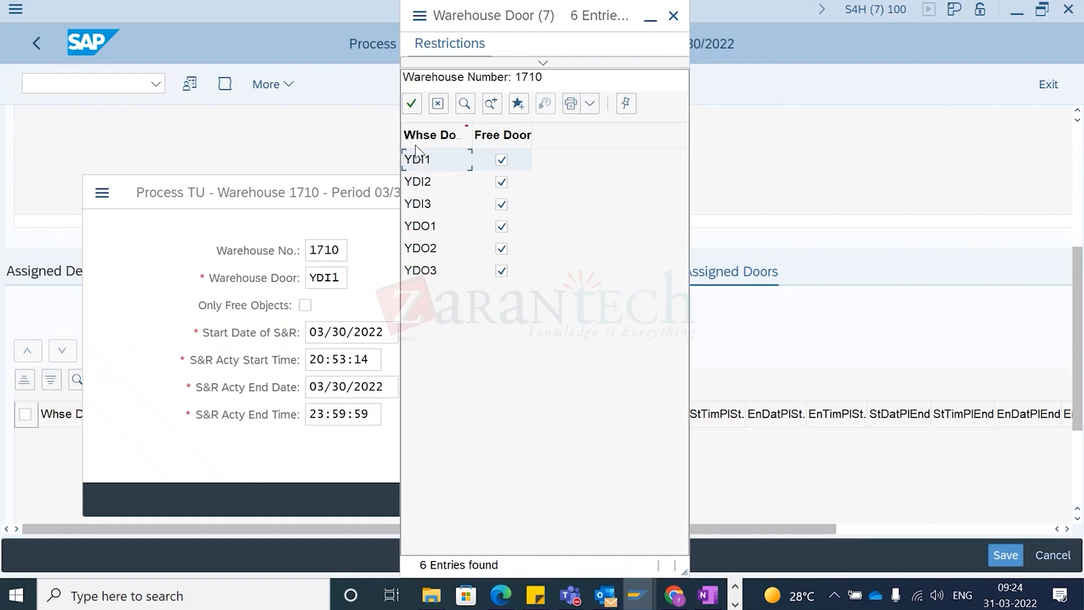
pyautogui.click(411, 104)
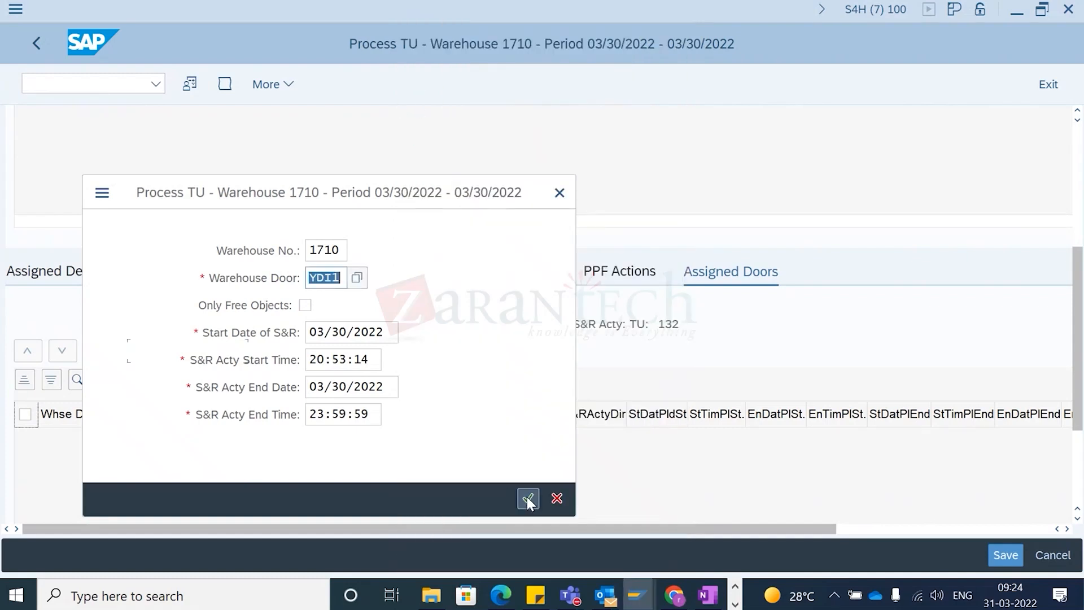
pyautogui.click(528, 499)
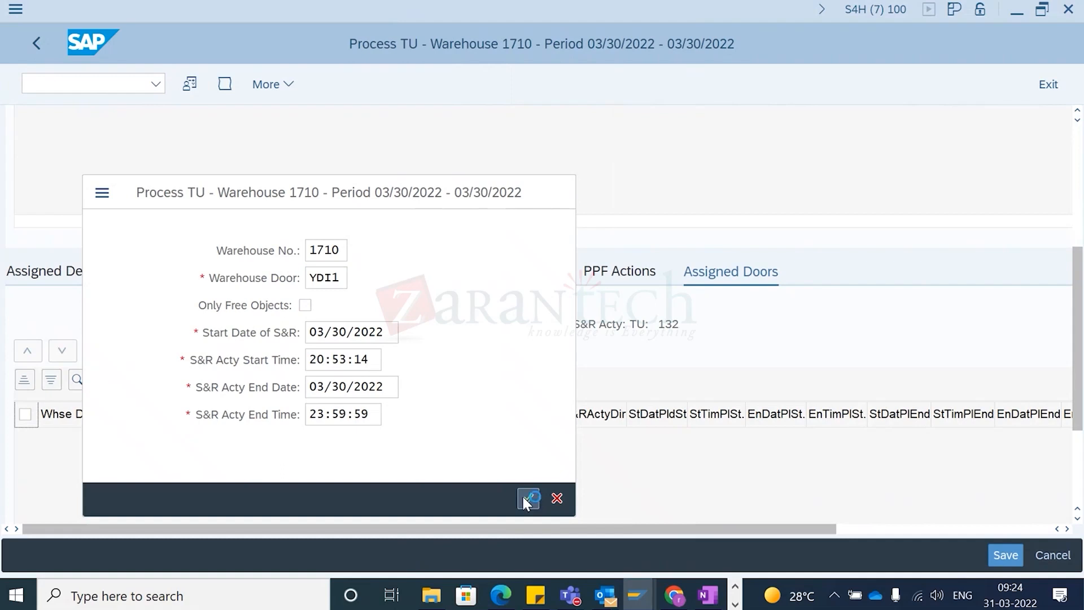
pyautogui.click(997, 556)
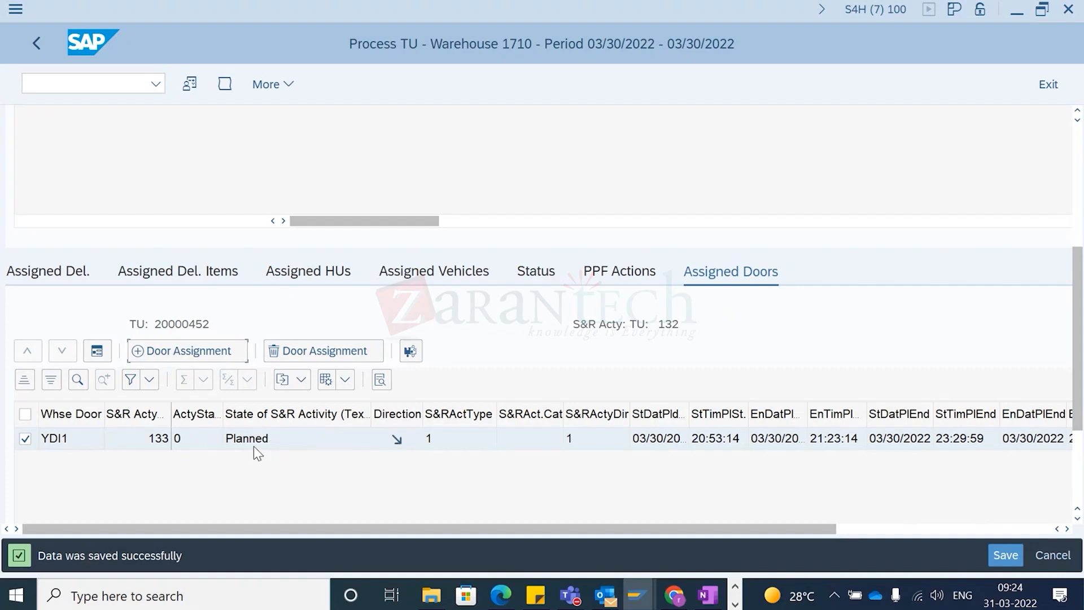
# Step: Post the transportation unit's arrival at its assigned door and save
pyautogui.click(272, 84)
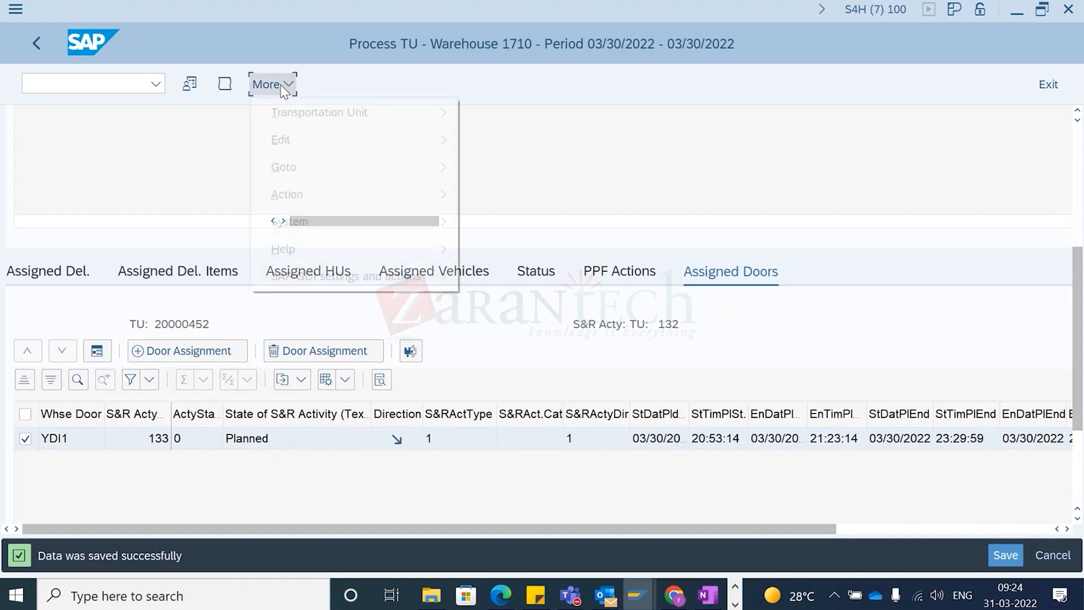
pyautogui.moveTo(310, 204)
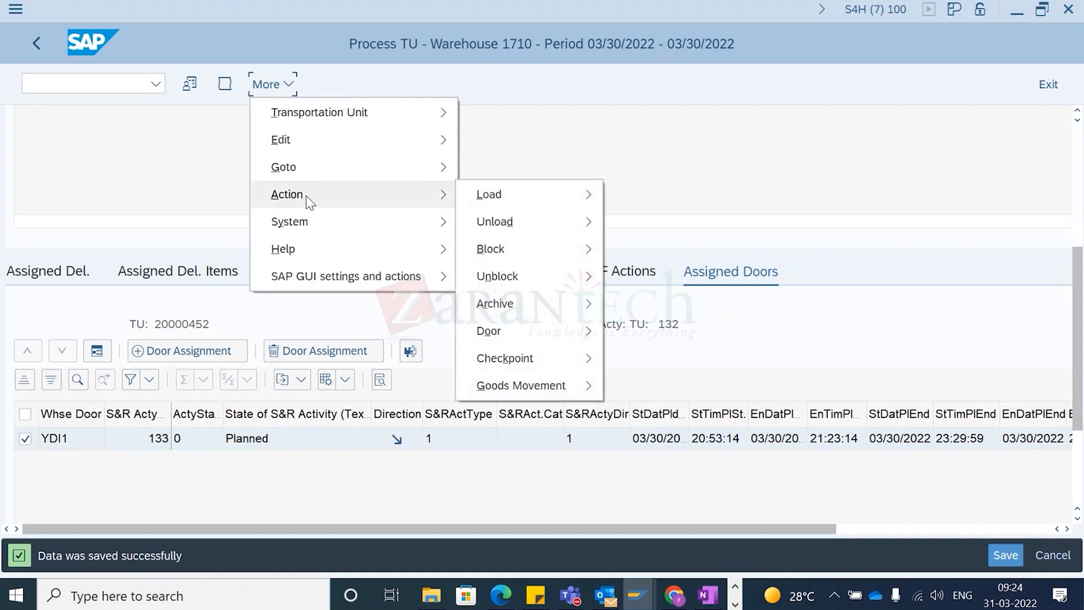
pyautogui.moveTo(538, 338)
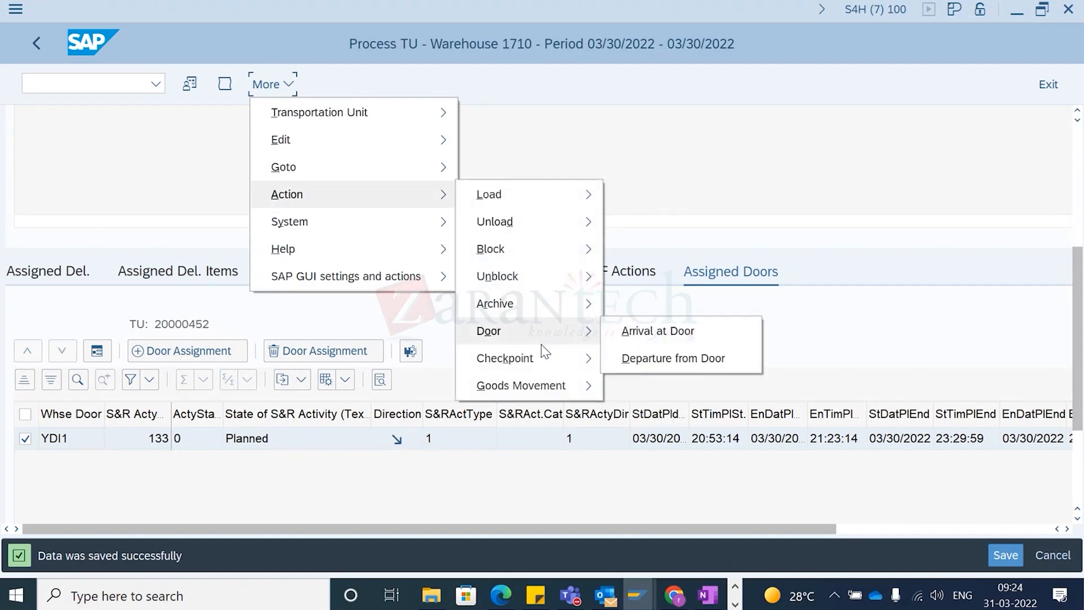
pyautogui.click(640, 333)
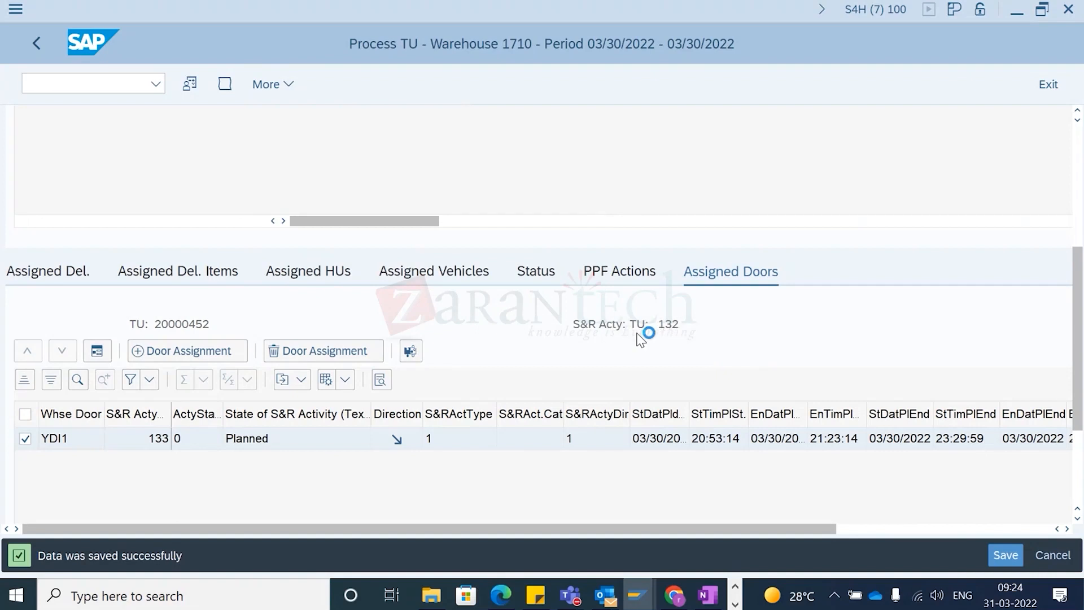
pyautogui.click(1005, 556)
# Step: Review the door entered on the assigned delivery and the activity status of the transportation unit
pyautogui.click(35, 276)
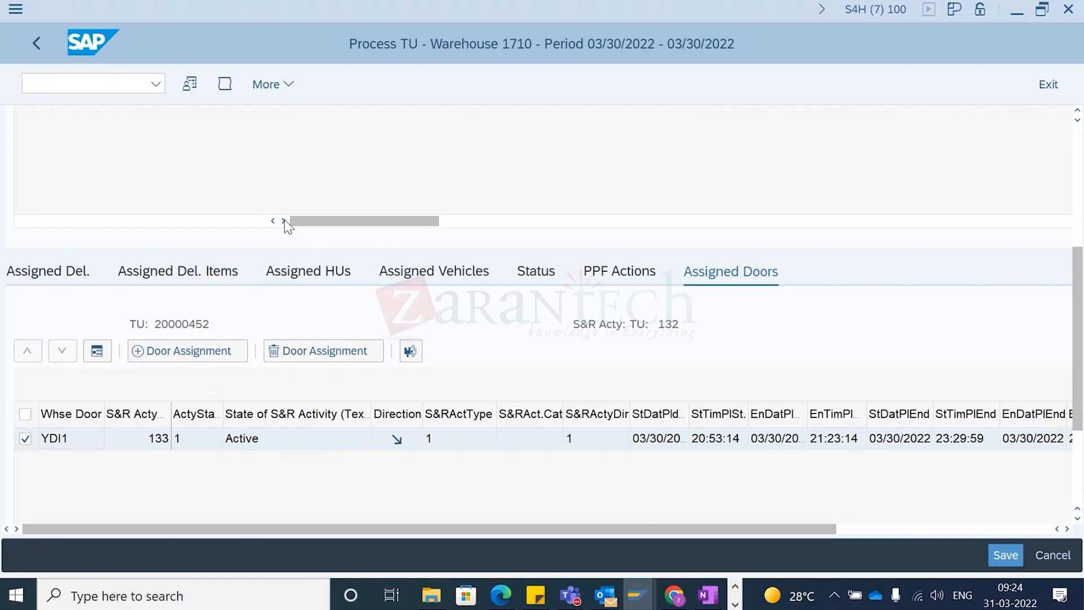
pyautogui.scroll(5, 1061, 169)
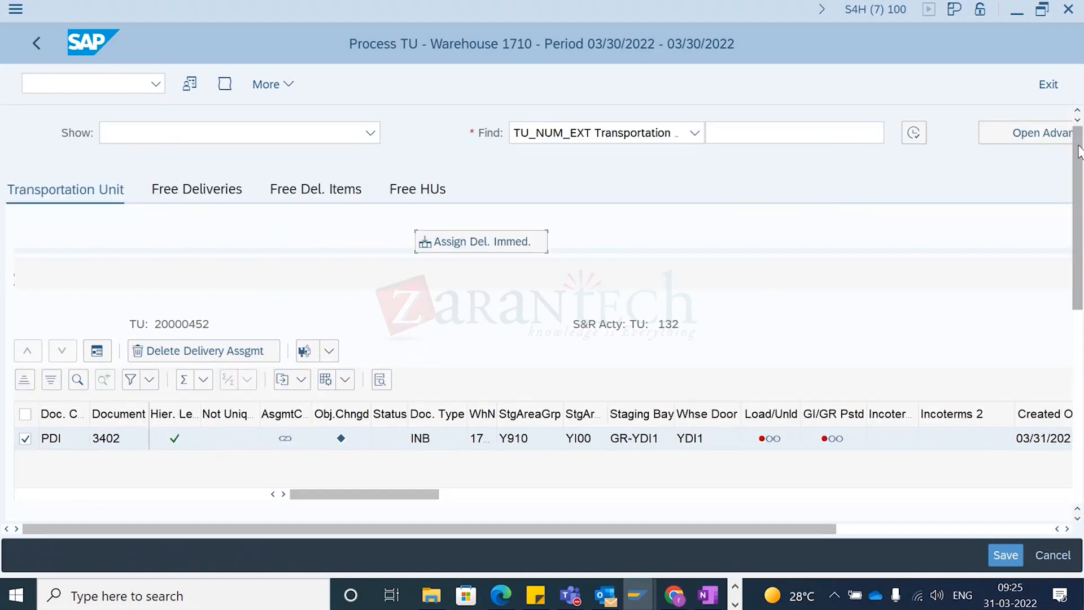
pyautogui.scroll(-5, 1075, 226)
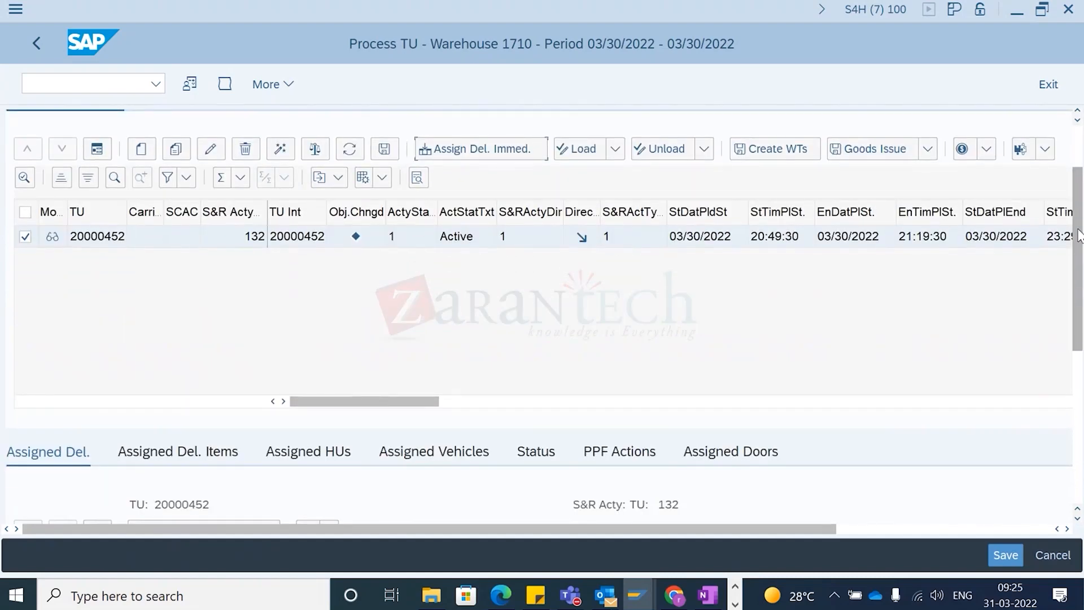
pyautogui.scroll(-5, 1078, 236)
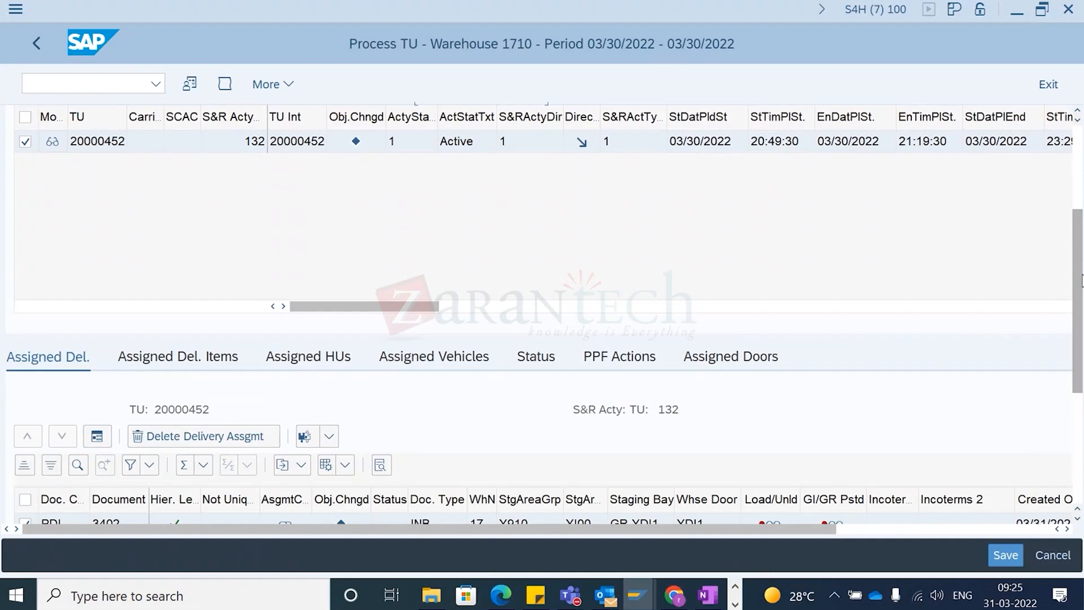
pyautogui.scroll(5, 1078, 248)
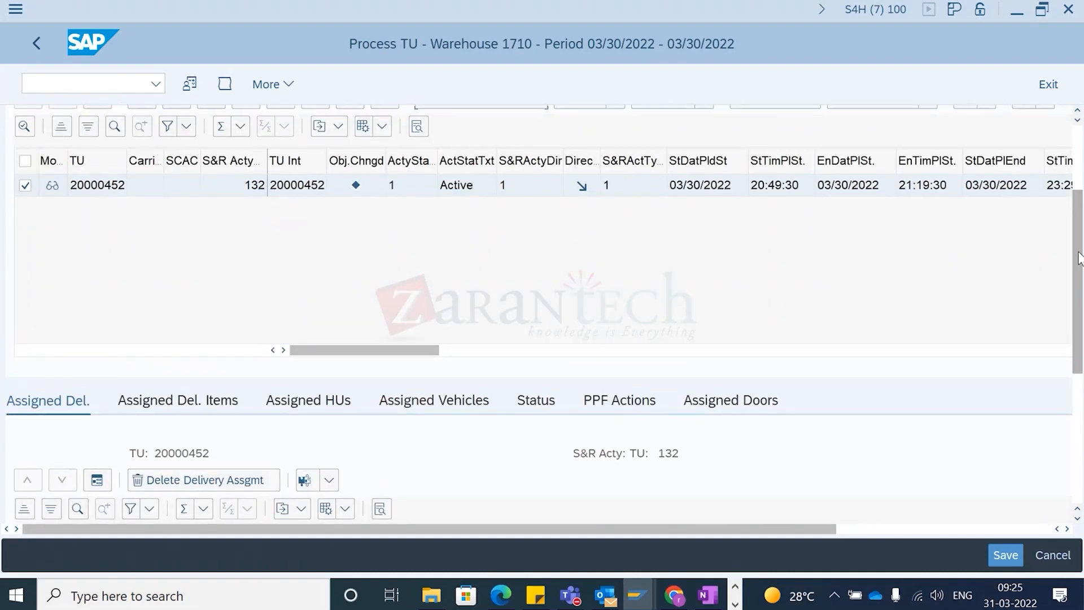
pyautogui.scroll(5, 1078, 256)
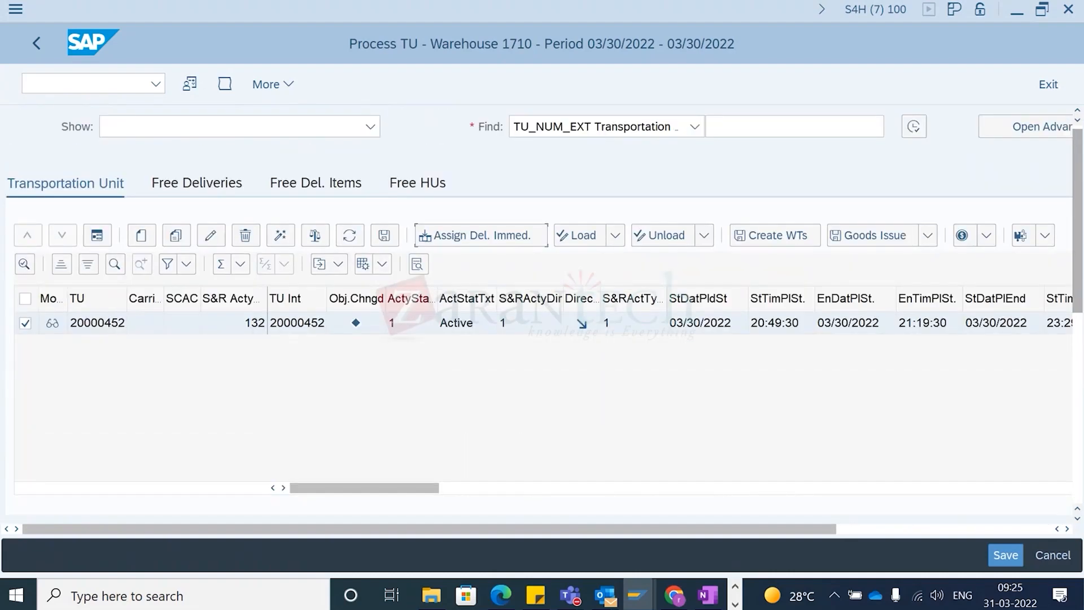
# Step: Switch to the Display IMG session and open Define Warehouse Process Type under Cross-Process Settings, Warehouse Task
pyautogui.hotkey('alt', 'Tab')
pyautogui.hotkey('alt', 'Tab')
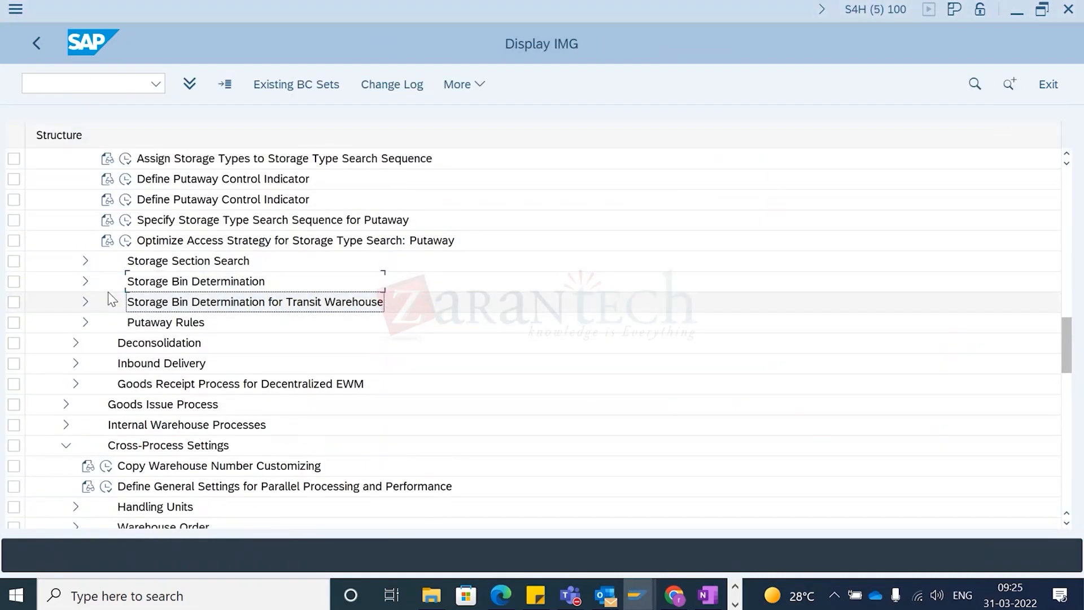
pyautogui.scroll(3, 105, 296)
pyautogui.click(84, 243)
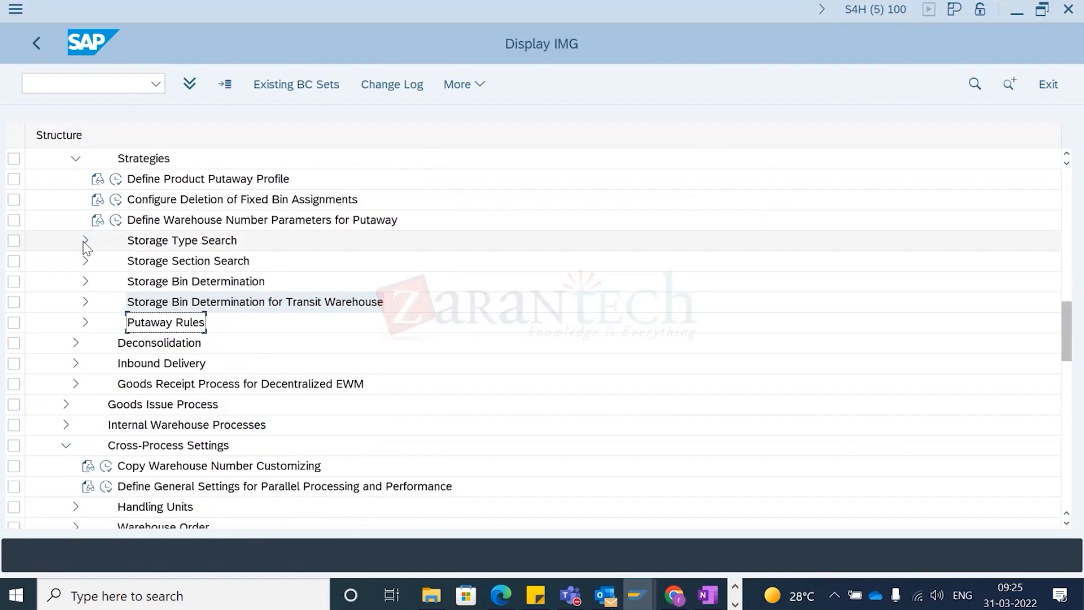
pyautogui.scroll(-4, 93, 385)
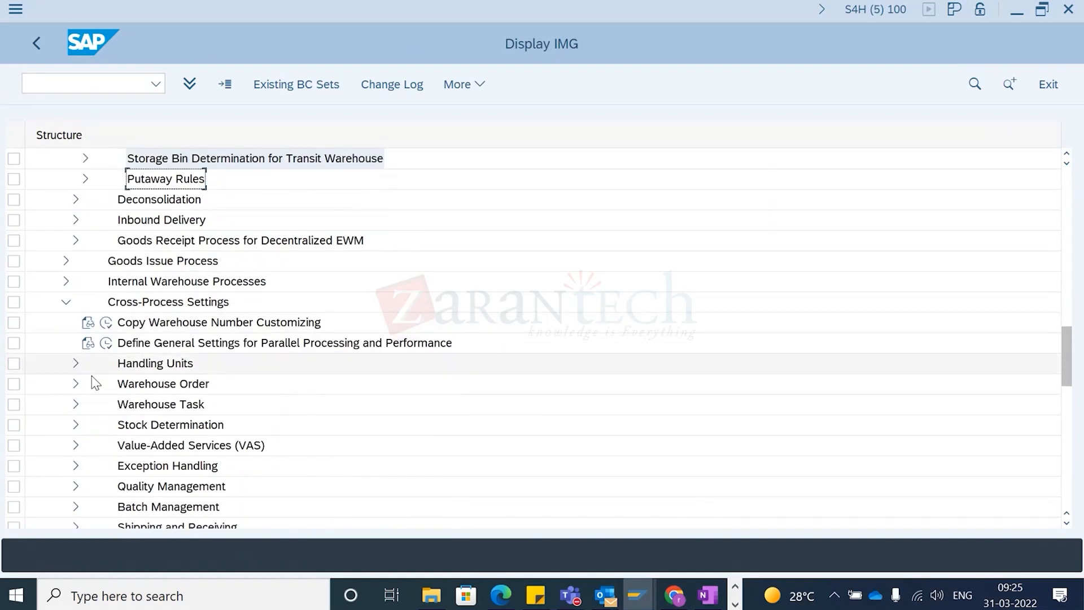
pyautogui.click(75, 342)
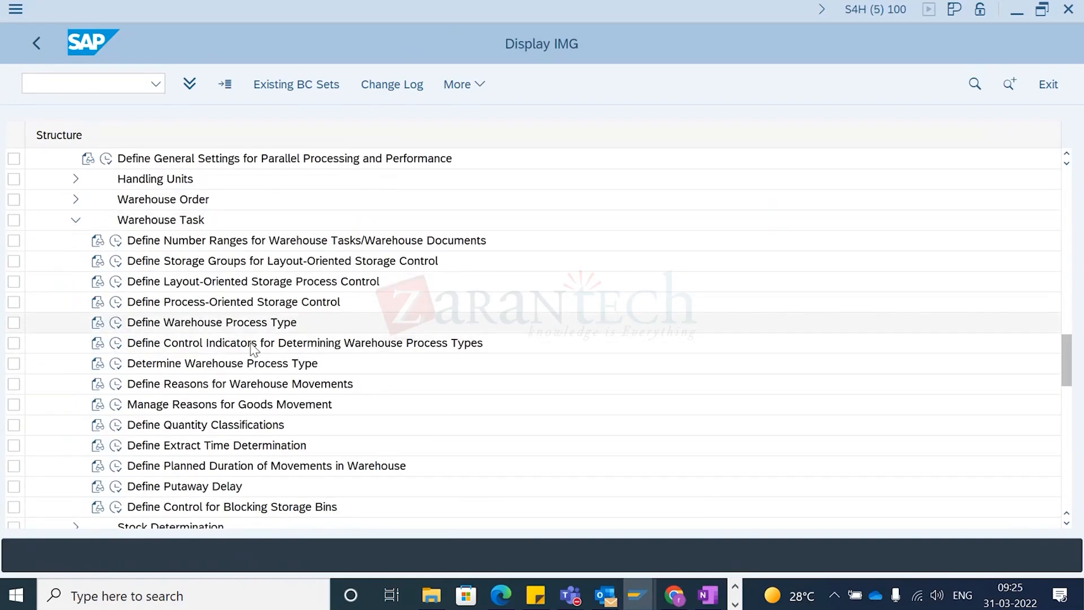
pyautogui.click(116, 322)
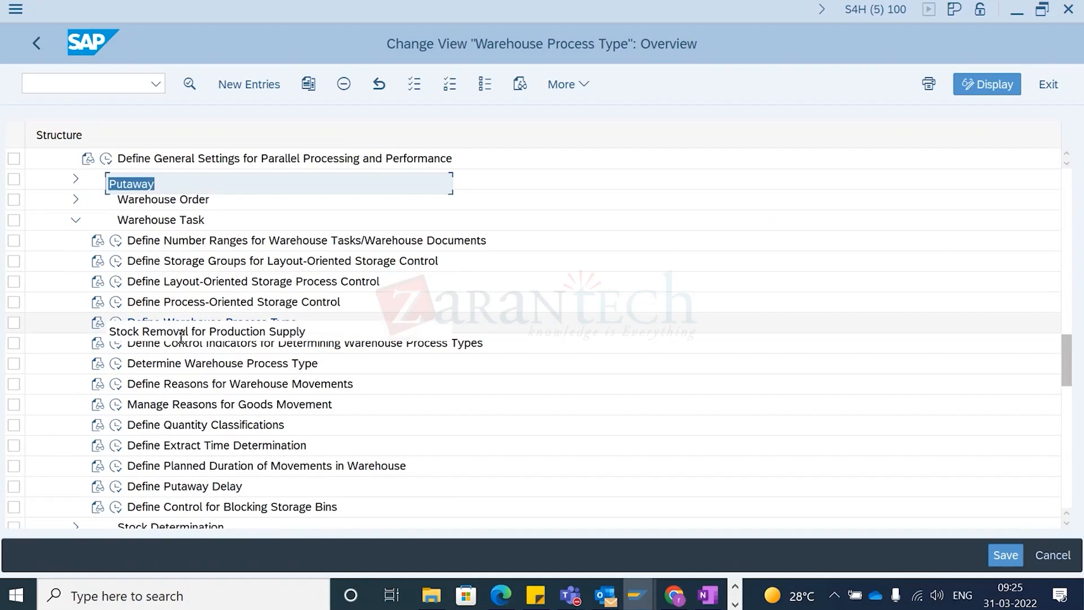
# Step: Open the details of warehouse process type Y114 One-Step Putaway in warehouse 1010 and check its assigned storage process
pyautogui.scroll(-6, 181, 337)
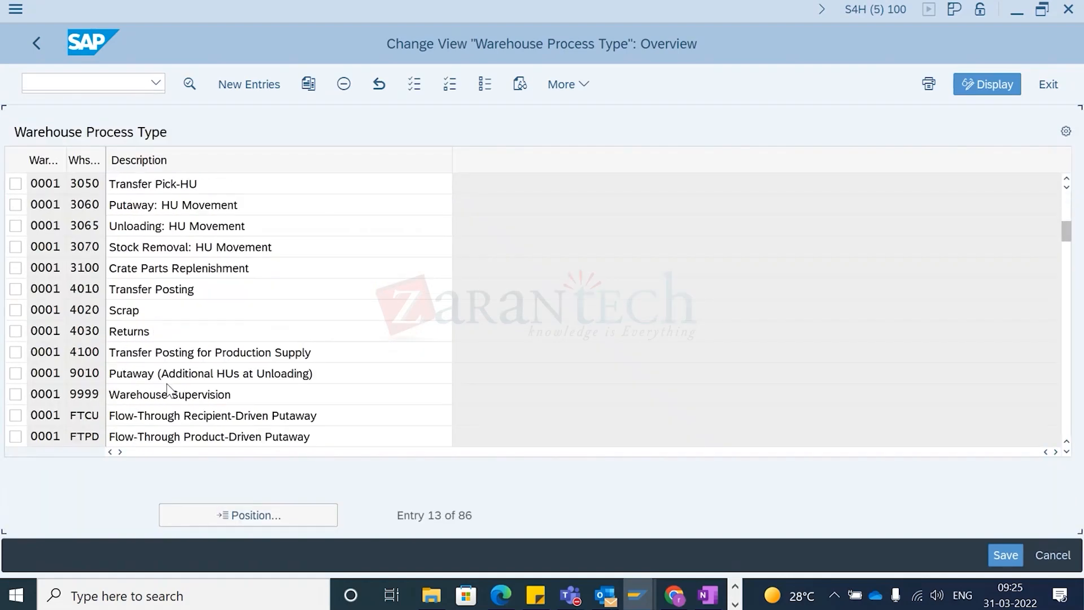
pyautogui.scroll(-5, 170, 389)
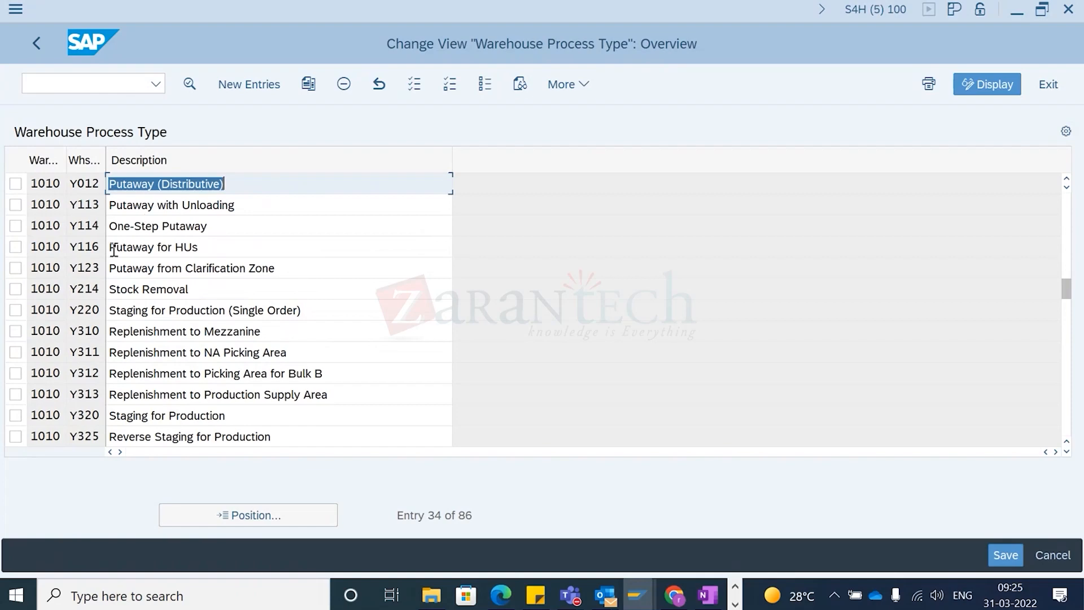
pyautogui.click(141, 225)
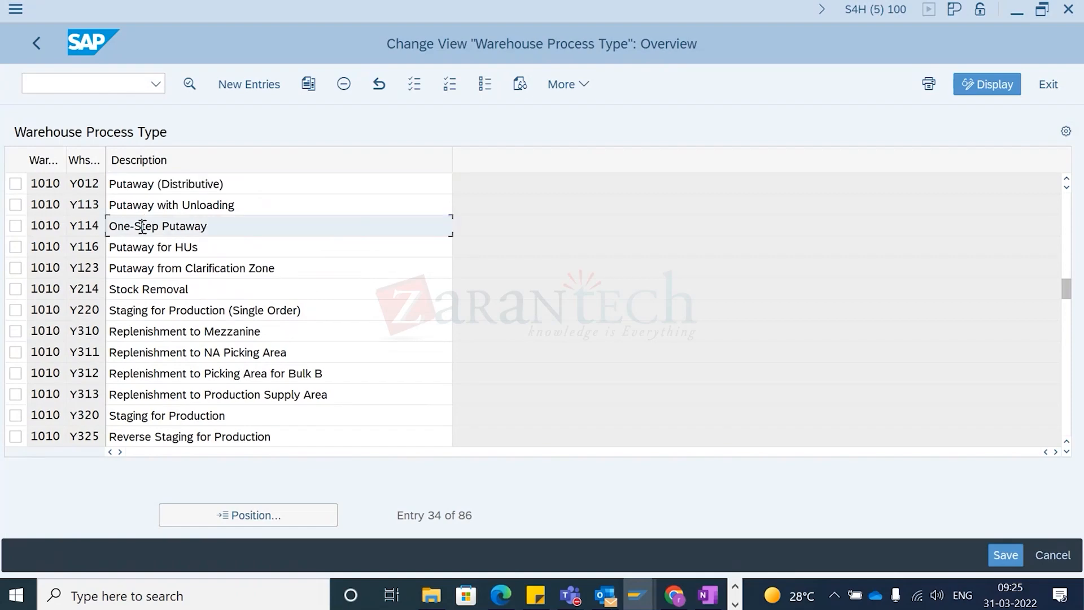
pyautogui.doubleClick(83, 228)
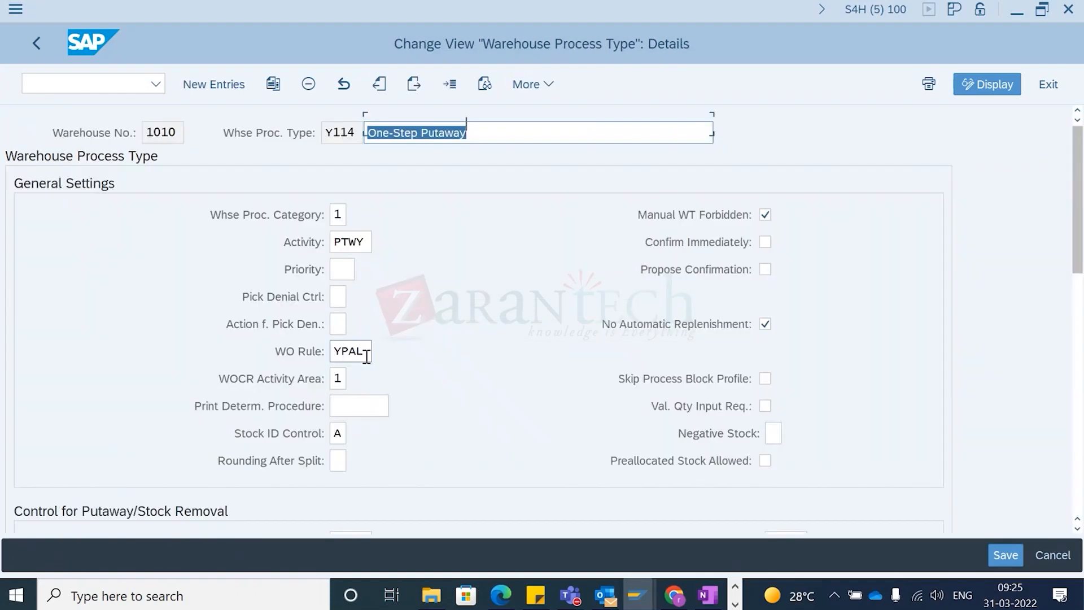
pyautogui.scroll(-8, 366, 356)
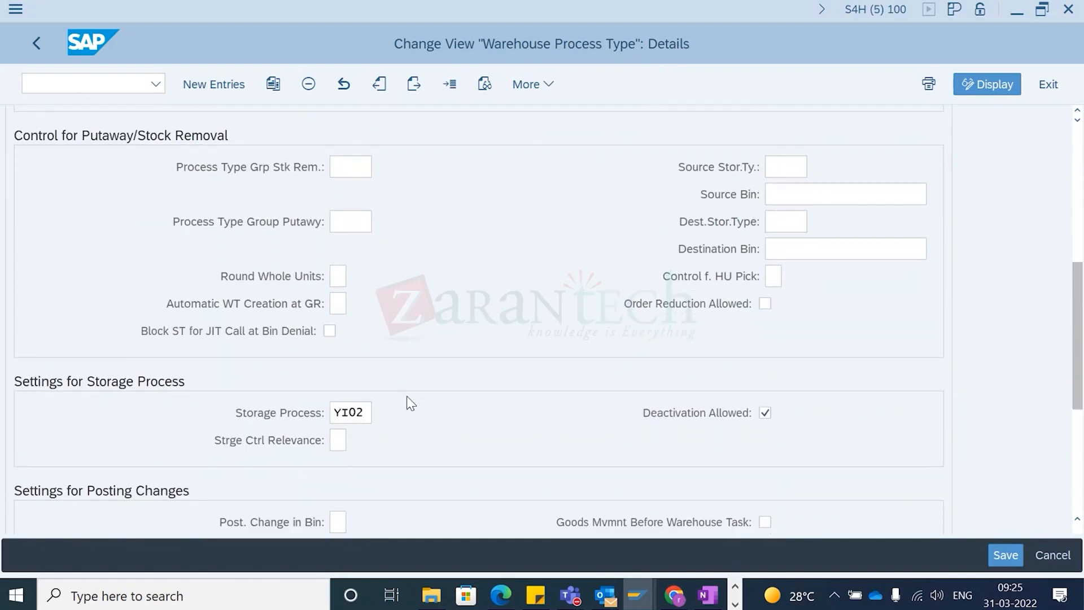
pyautogui.scroll(-1, 407, 403)
pyautogui.moveTo(364, 379); pyautogui.dragTo(320, 398)
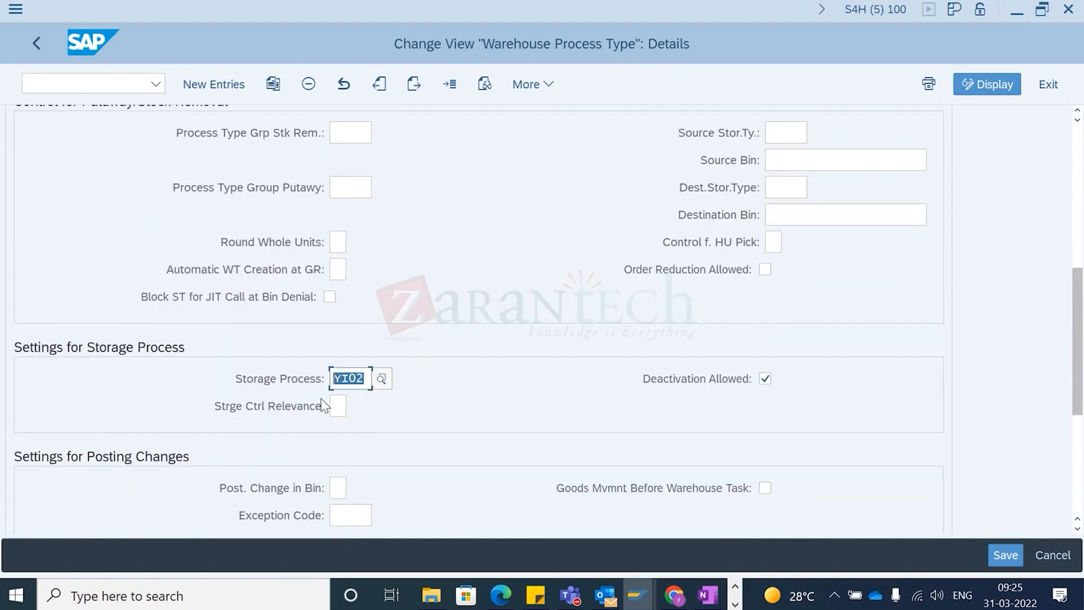
pyautogui.click(83, 84)
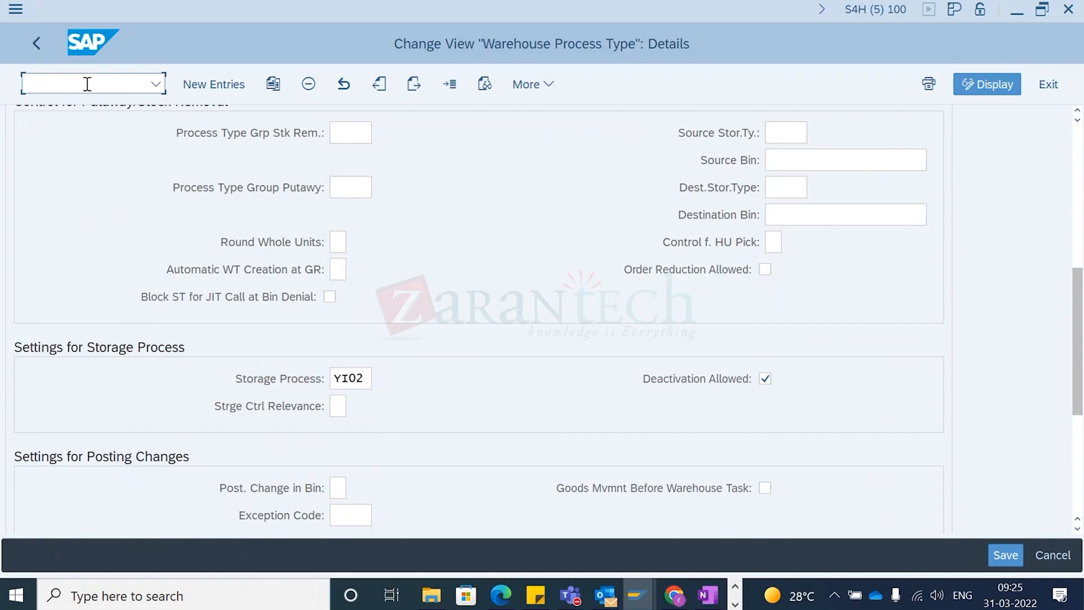
# Step: Return to the IMG structure, open Define Process-Oriented Storage Control and display the storage process definitions
pyautogui.click(35, 33)
pyautogui.click(37, 45)
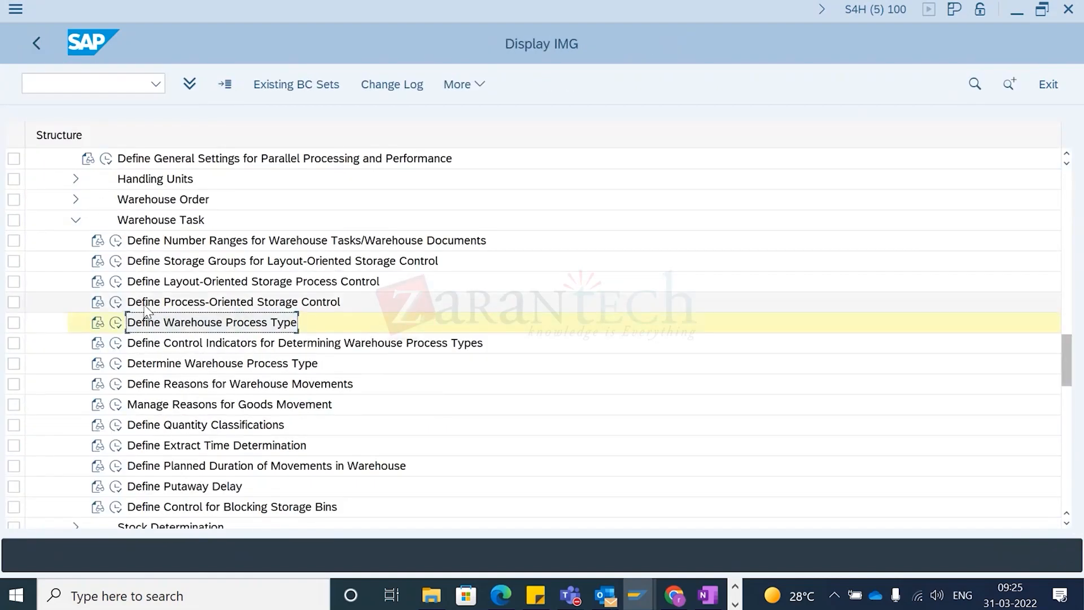
pyautogui.click(115, 302)
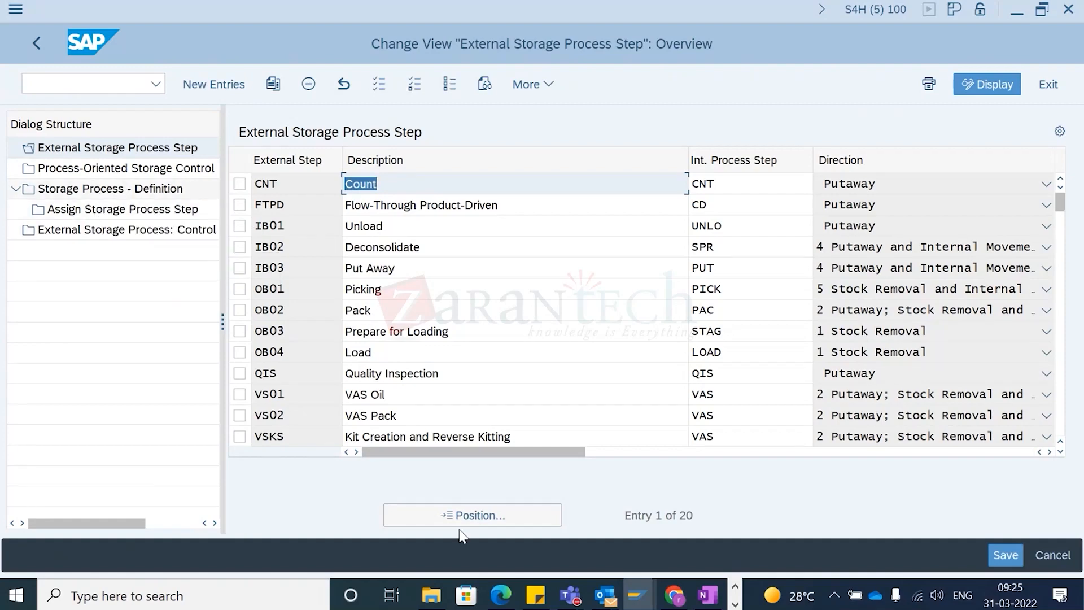
pyautogui.click(113, 188)
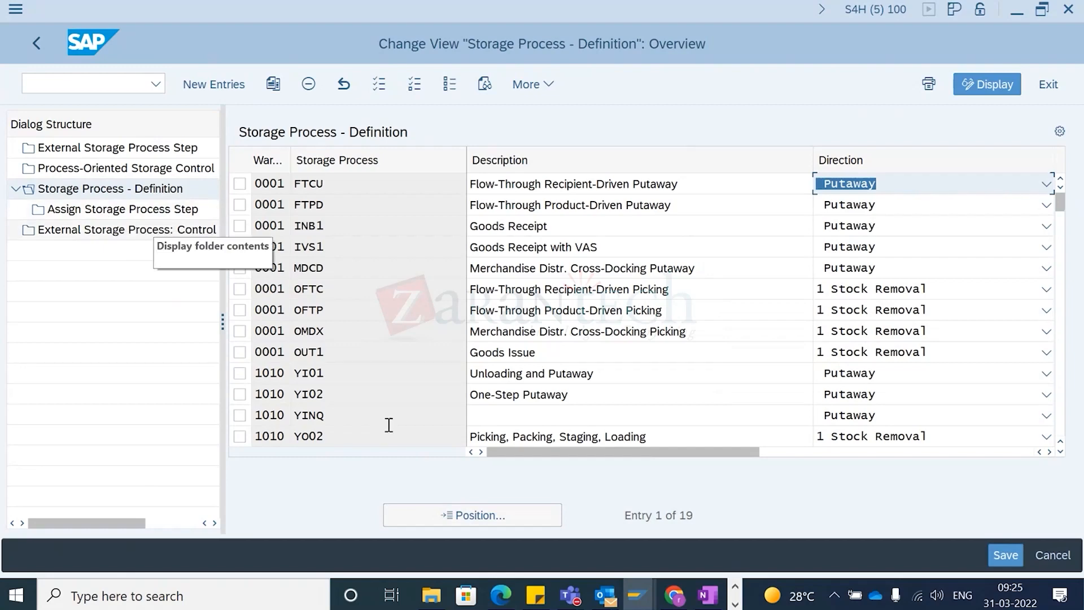
pyautogui.click(470, 522)
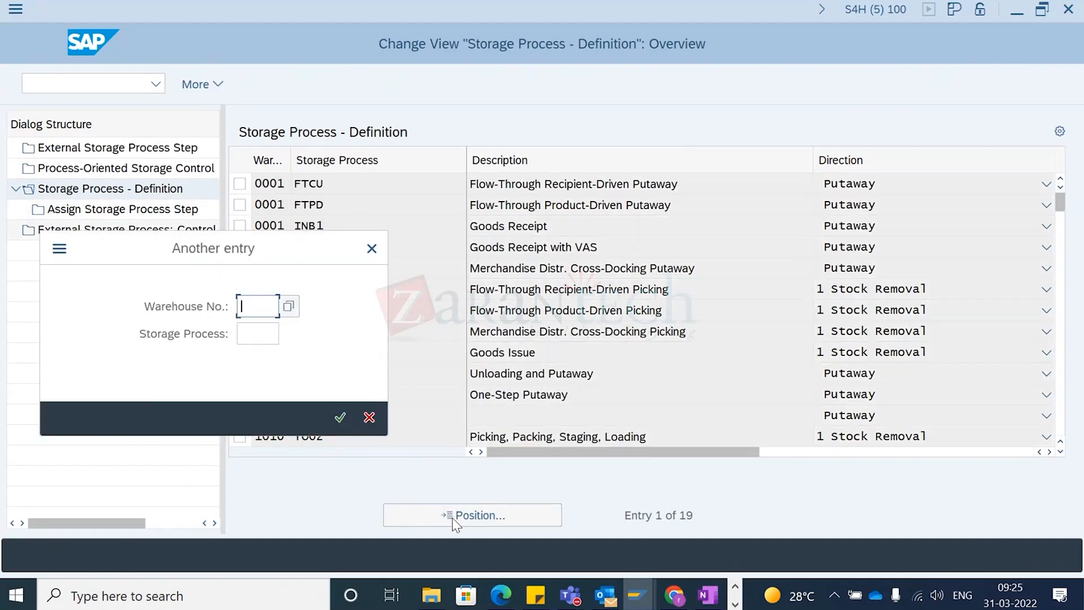
pyautogui.click(255, 333)
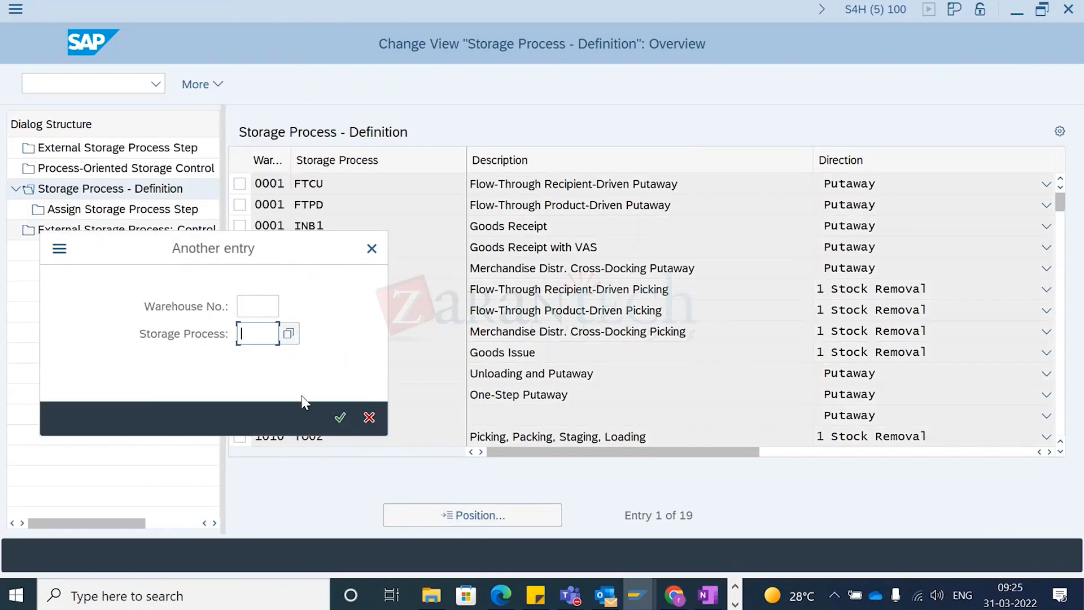
pyautogui.click(369, 417)
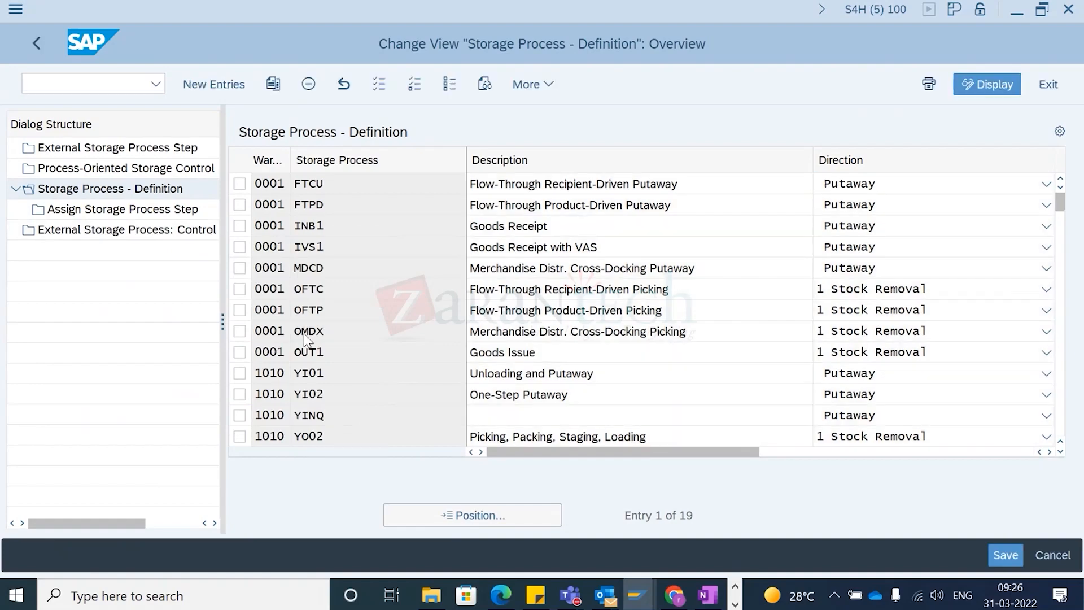
# Step: Select storage process YI02 One-Step Putaway in warehouse 1710 and display its assigned storage process steps
pyautogui.scroll(-4, 304, 339)
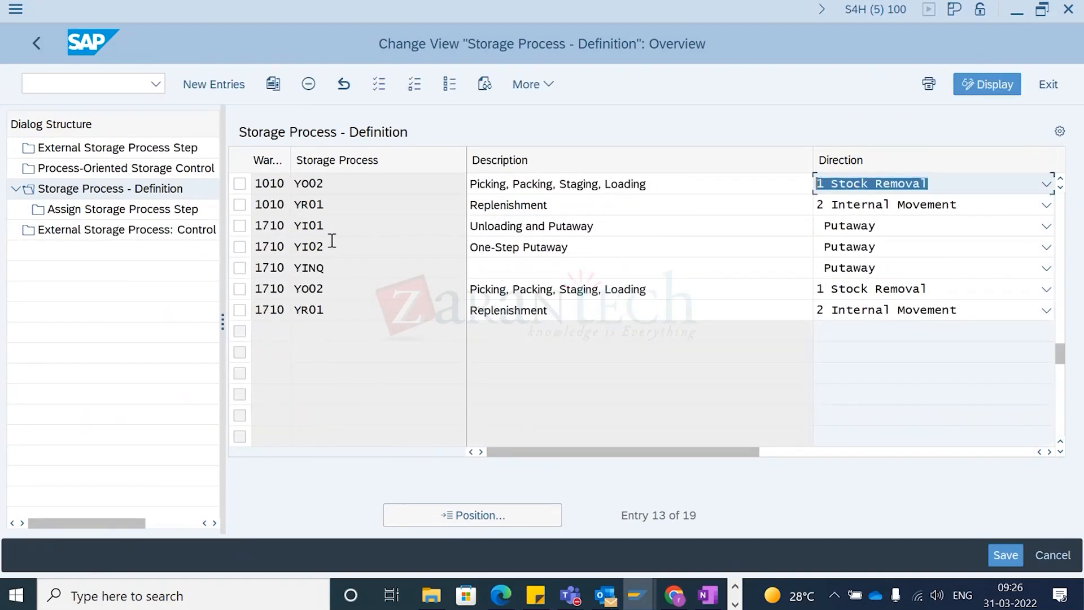
pyautogui.click(239, 247)
pyautogui.doubleClick(150, 210)
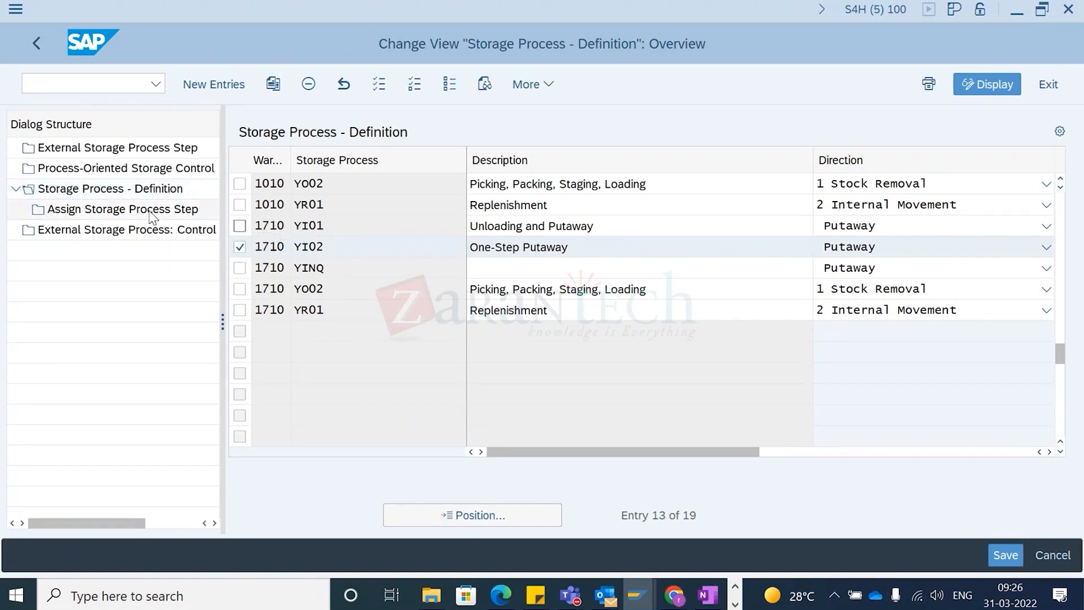
pyautogui.click(439, 266)
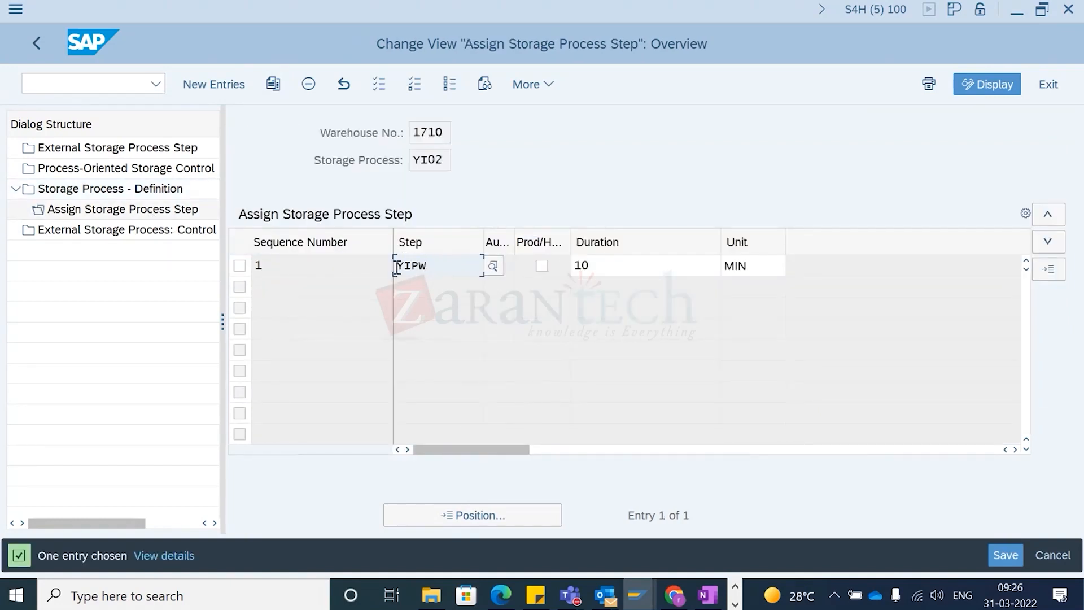
# Step: Review the available external storage process steps for the assigned step, including YIPW, IB01, IB02 and IB03, and close the value list unchanged
pyautogui.click(494, 266)
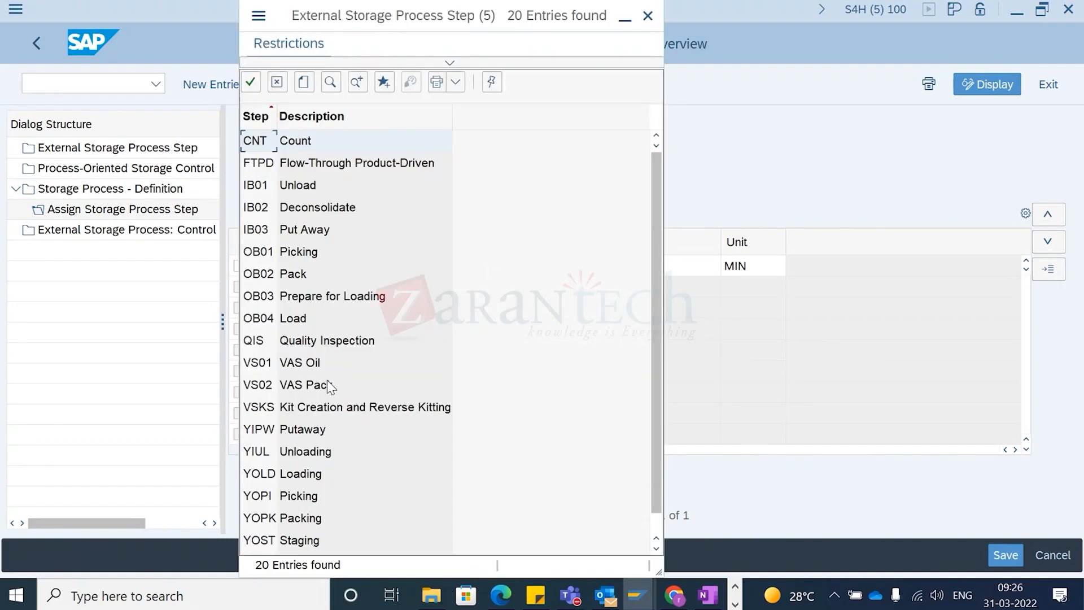
pyautogui.moveTo(357, 15); pyautogui.dragTo(697, 32)
pyautogui.scroll(-1, 694, 429)
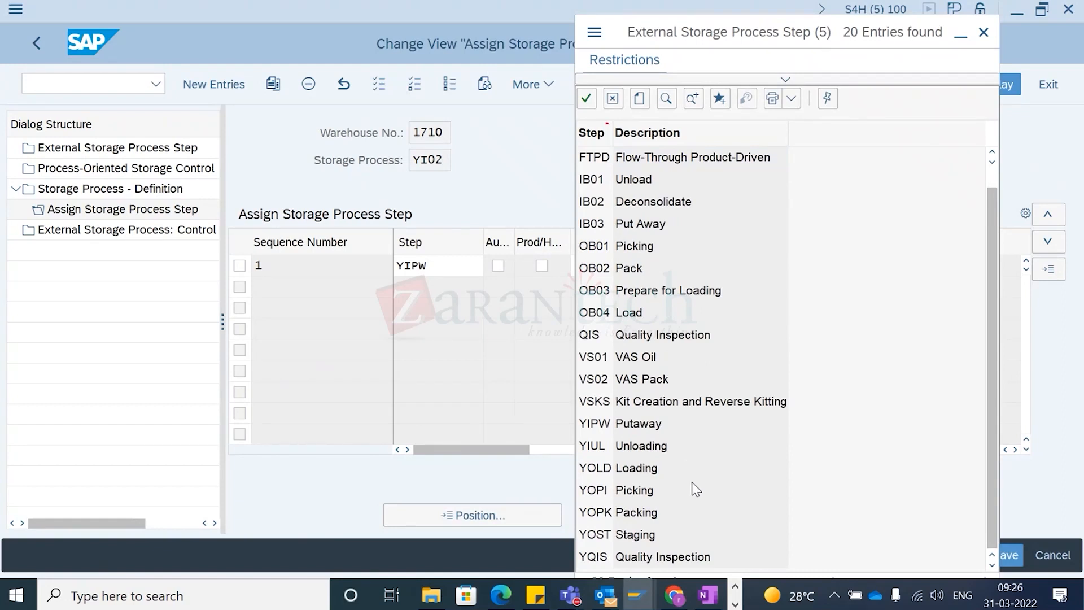
pyautogui.click(601, 427)
pyautogui.click(662, 424)
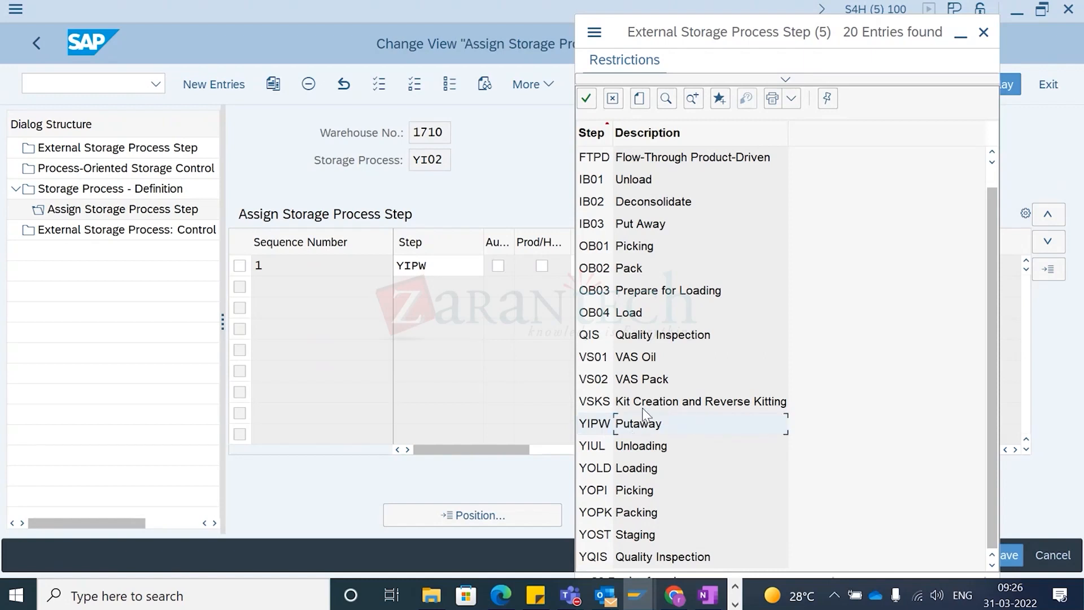
pyautogui.click(597, 224)
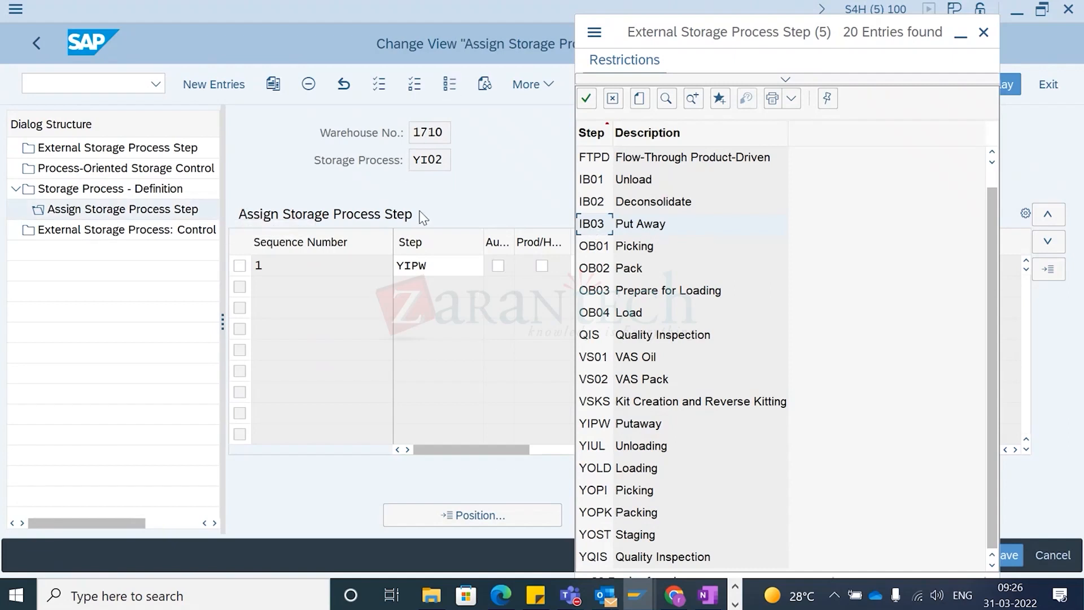
pyautogui.scroll(1, 669, 316)
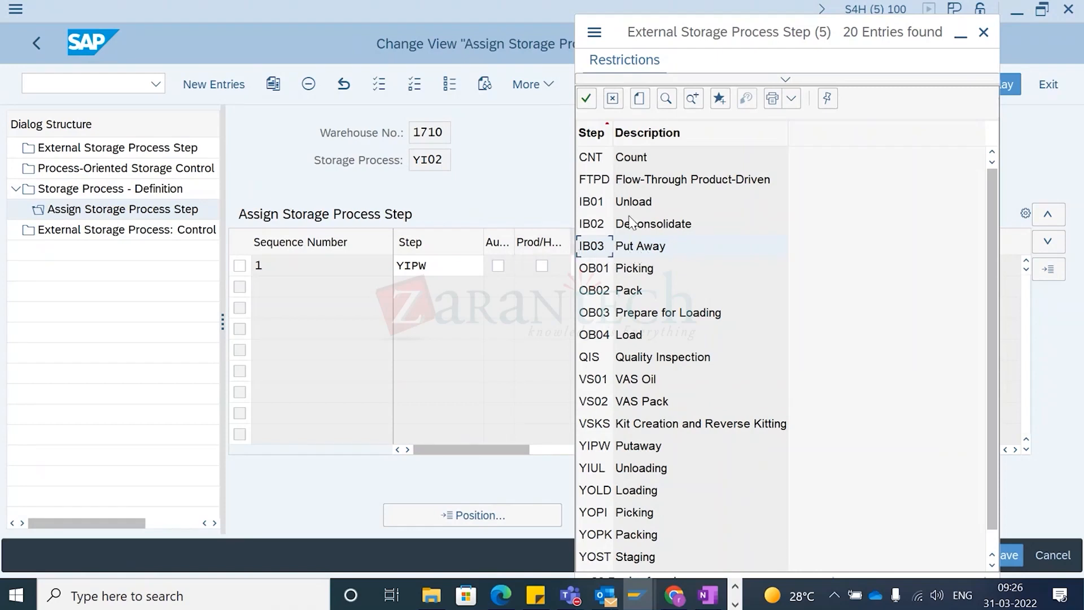
pyautogui.click(604, 201)
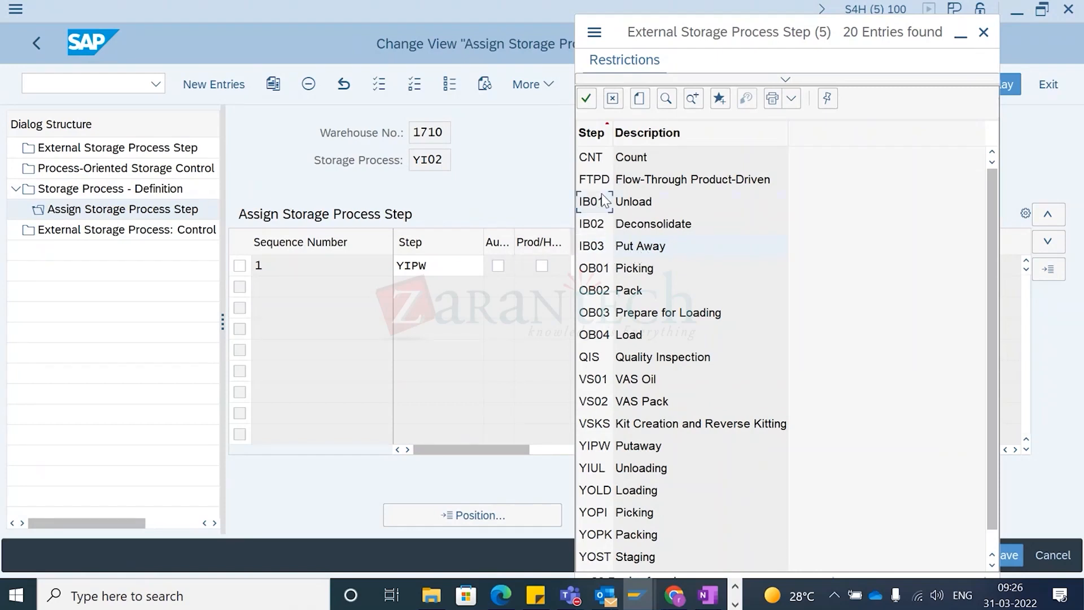
pyautogui.click(593, 226)
pyautogui.click(598, 248)
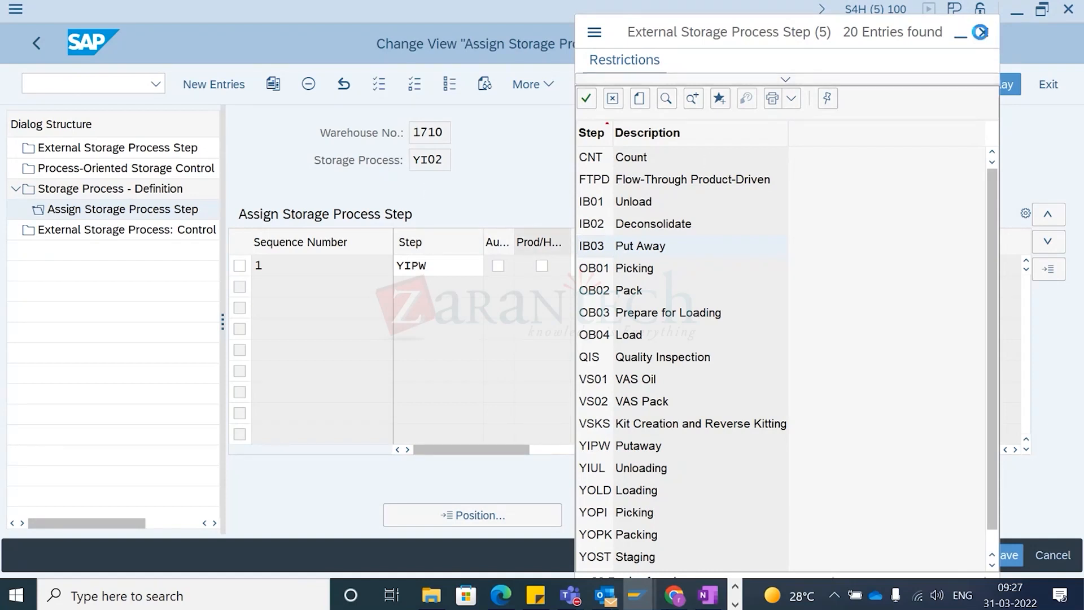
pyautogui.click(980, 32)
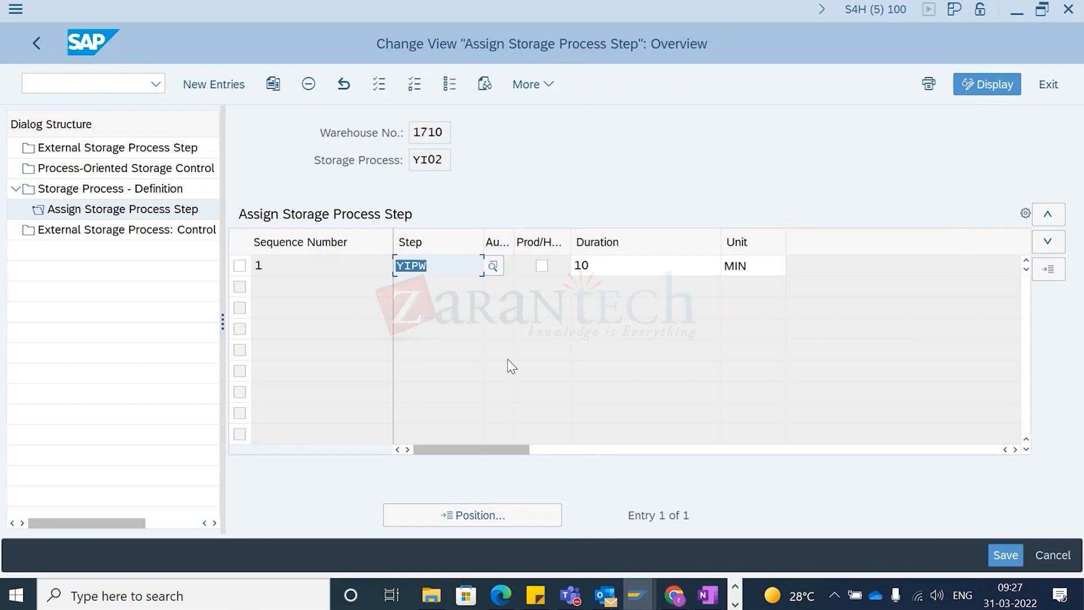
# Step: Switch back to the Process TU session for warehouse 1710 and review the delivery assigned to the transportation unit
pyautogui.hotkey('alt', 'Tab')
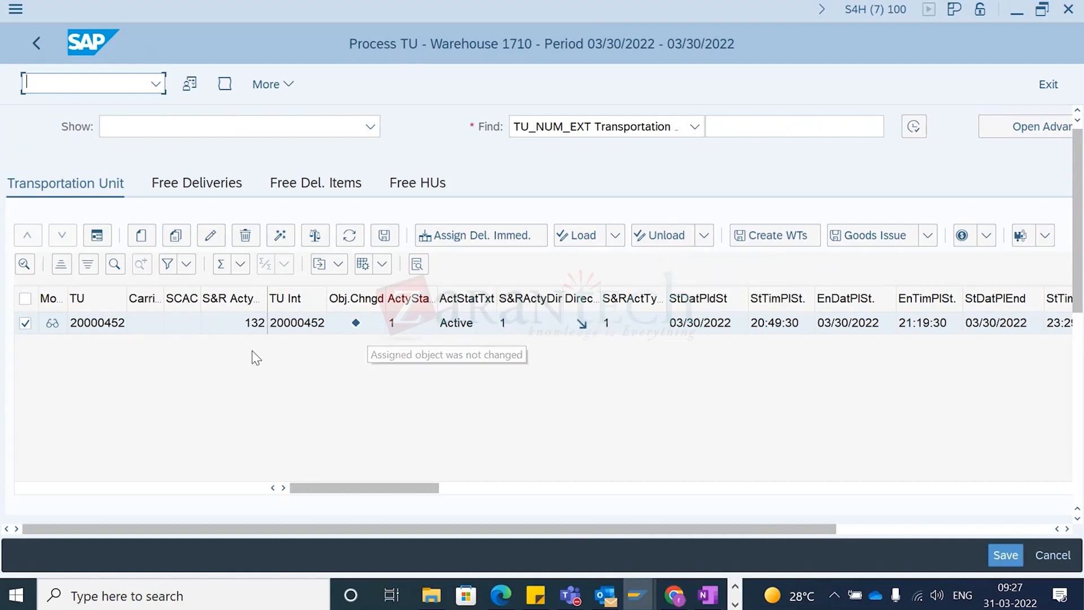
pyautogui.moveTo(415, 488); pyautogui.dragTo(486, 488)
pyautogui.hscroll(-6, 782, 358)
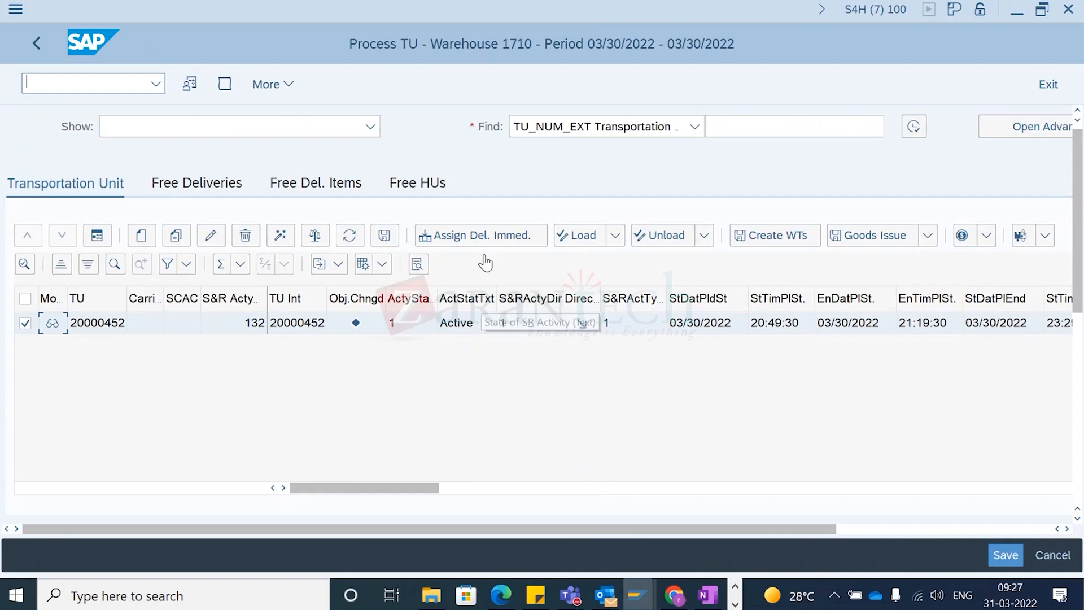
pyautogui.moveTo(1080, 173); pyautogui.dragTo(1080, 173)
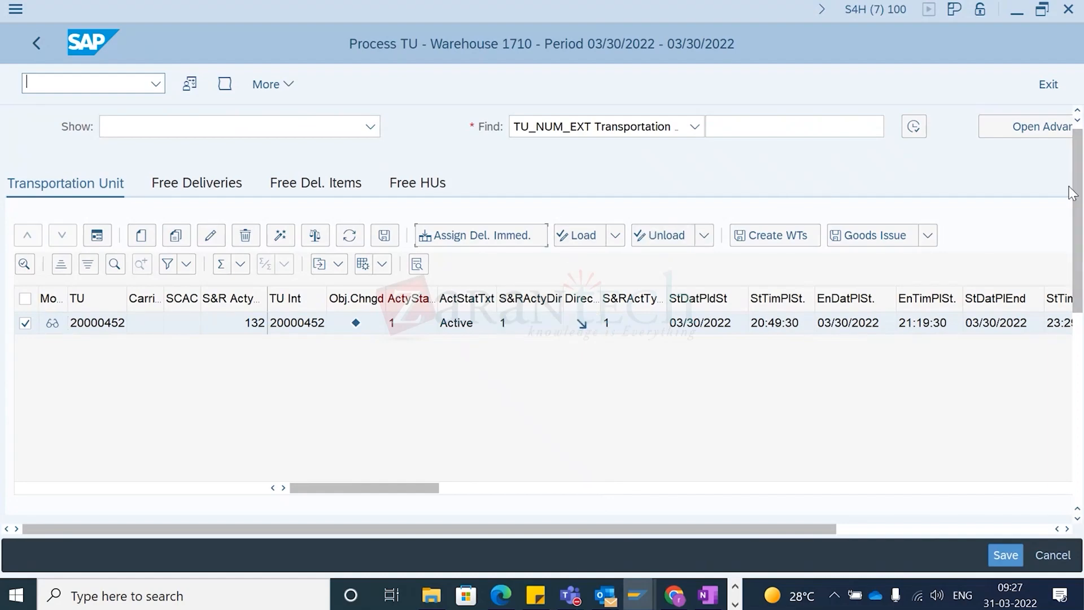
pyautogui.scroll(-5, 238, 323)
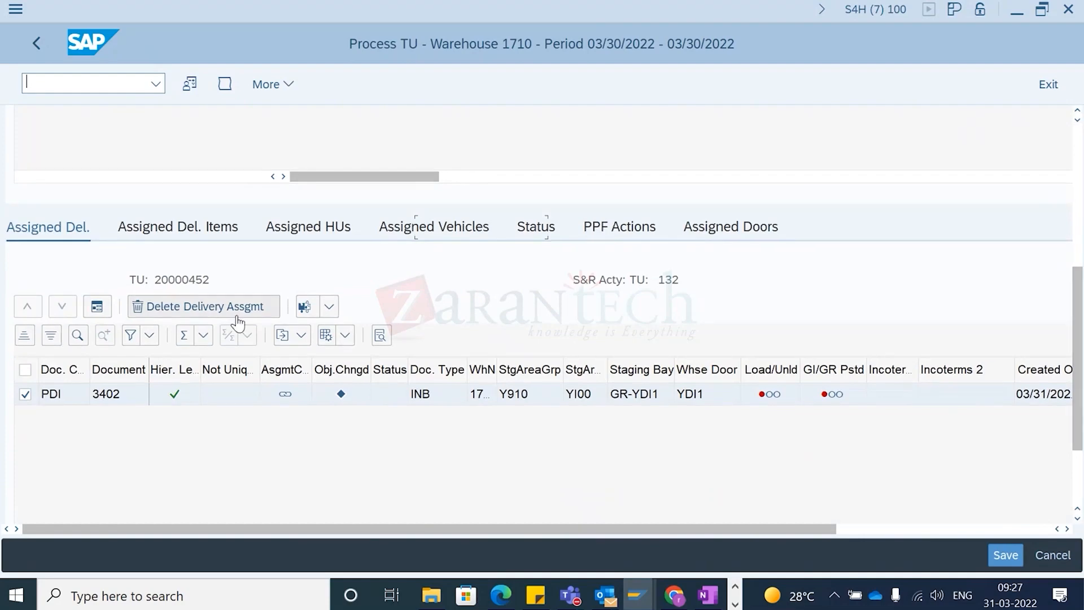
# Step: Try to unload the selected transportation unit with the simple Unload function and close the log
pyautogui.scroll(2, 133, 284)
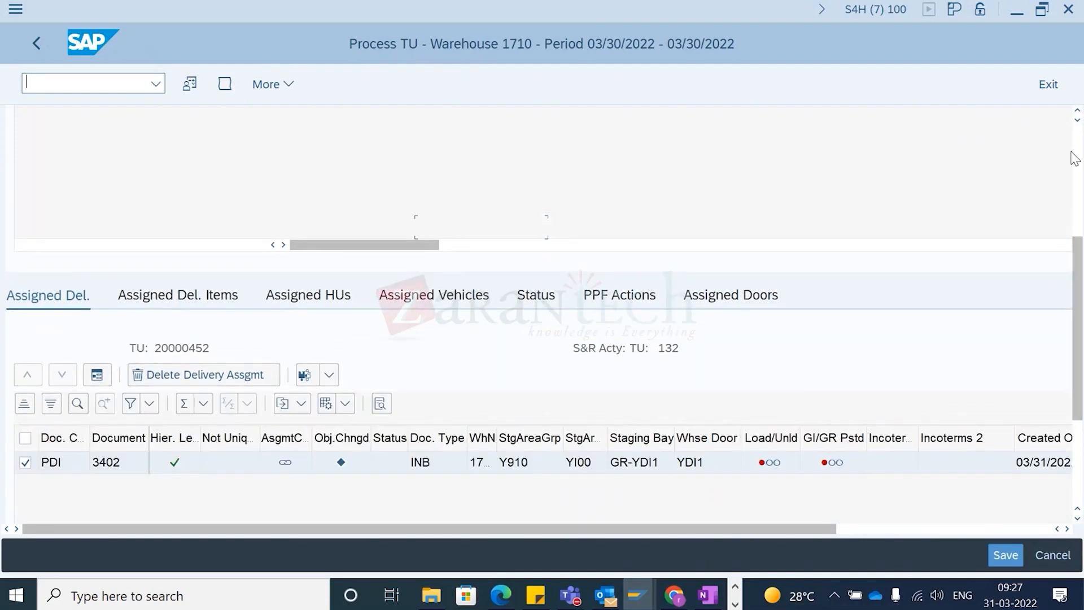
pyautogui.scroll(5, 386, 273)
pyautogui.click(654, 241)
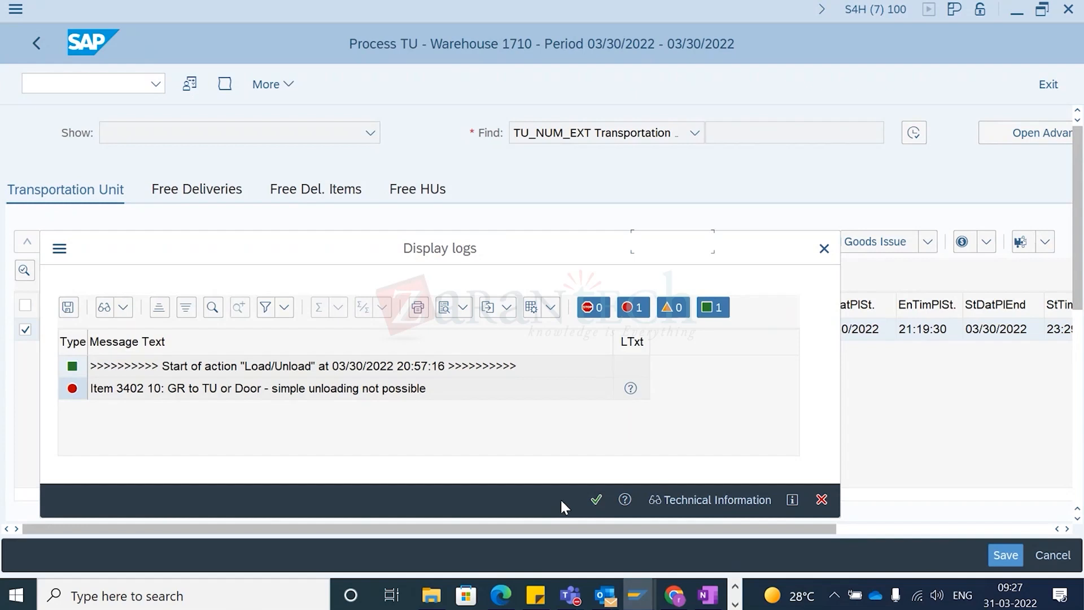
pyautogui.click(594, 499)
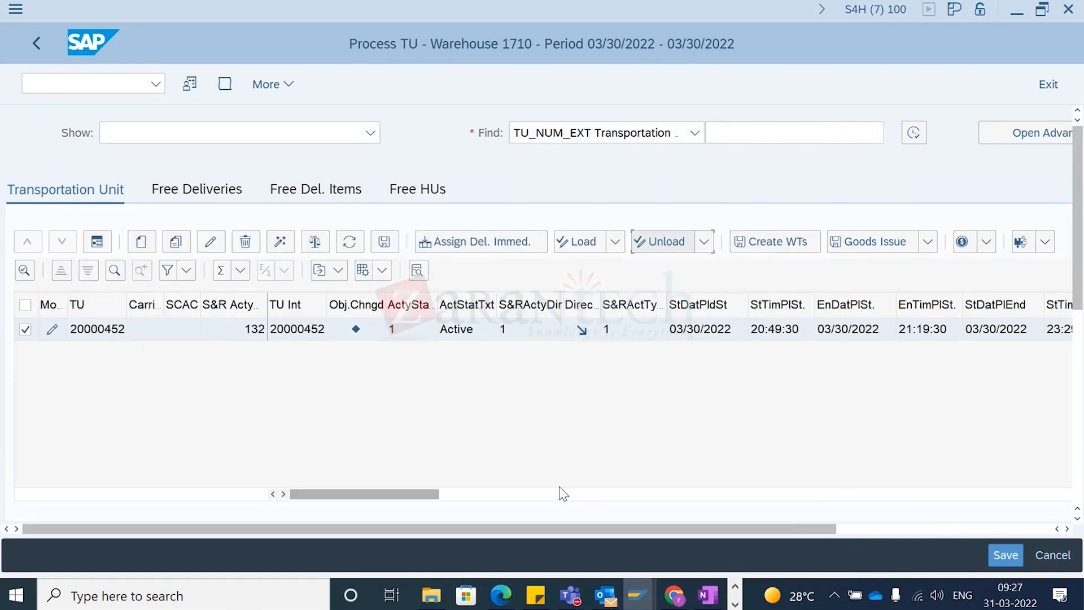
# Step: Run Finish Unloading for the transportation unit and check the unloading status of its assigned delivery
pyautogui.click(705, 243)
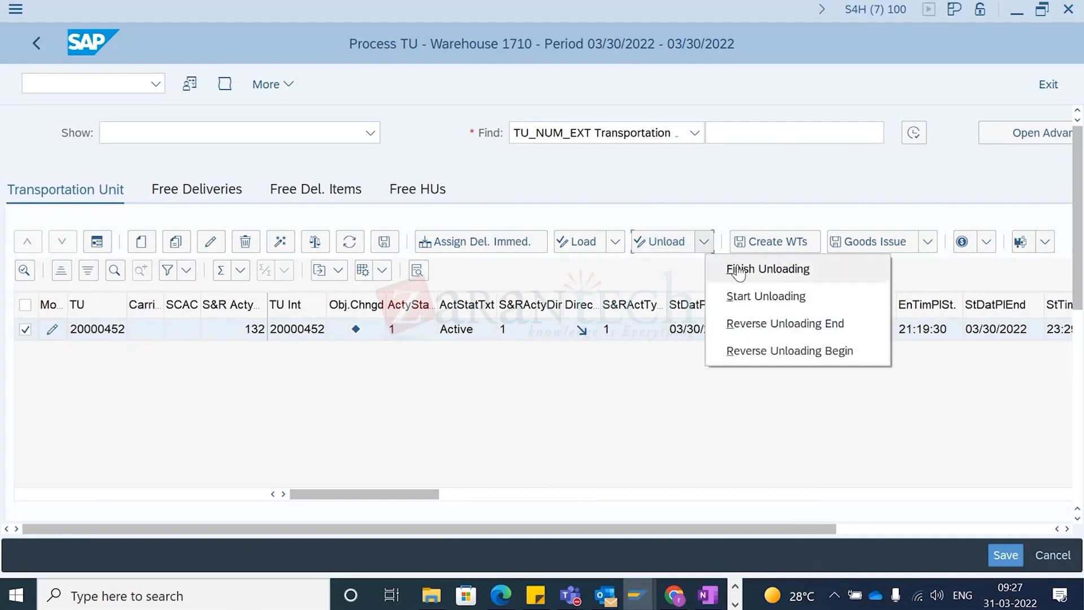
pyautogui.click(738, 270)
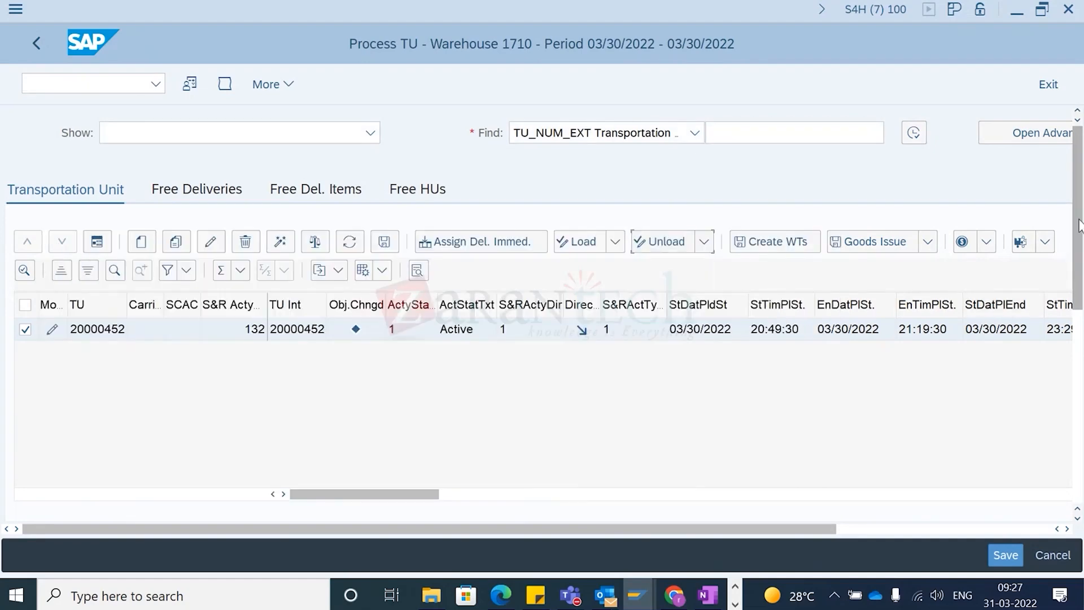
pyautogui.moveTo(1078, 217); pyautogui.dragTo(1064, 390)
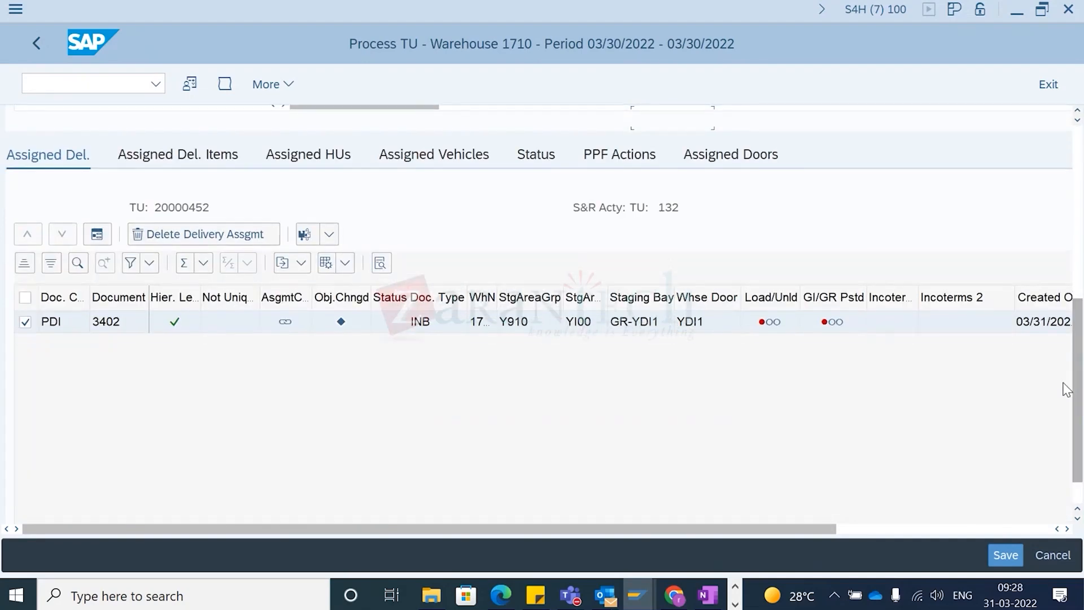
pyautogui.scroll(1, 1064, 390)
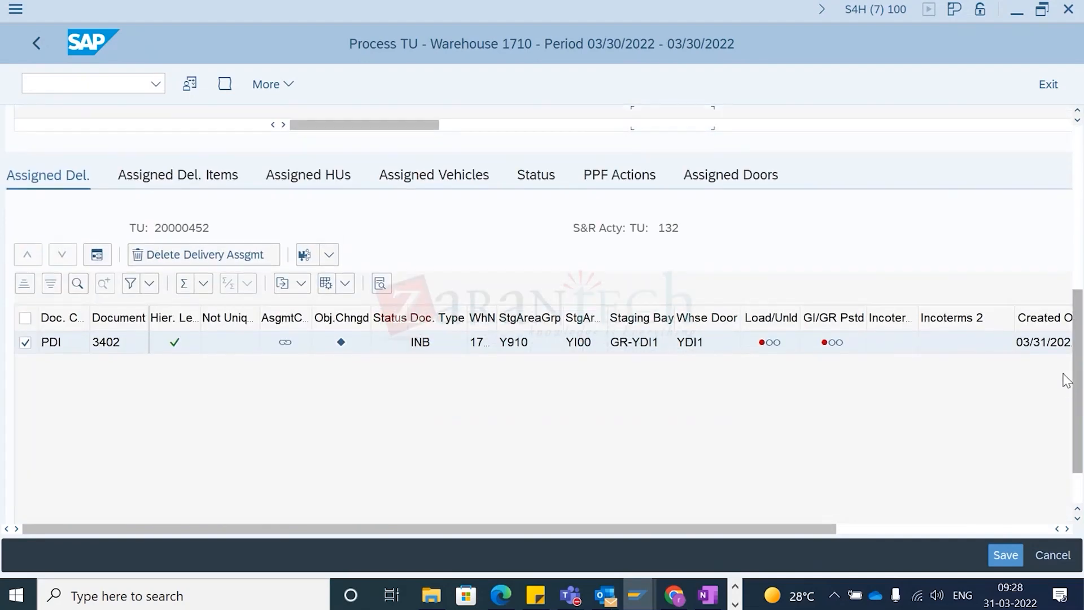
# Step: Check the delivery item assigned to the transportation unit, try to create warehouse tasks for the unit, and close the log
pyautogui.click(212, 181)
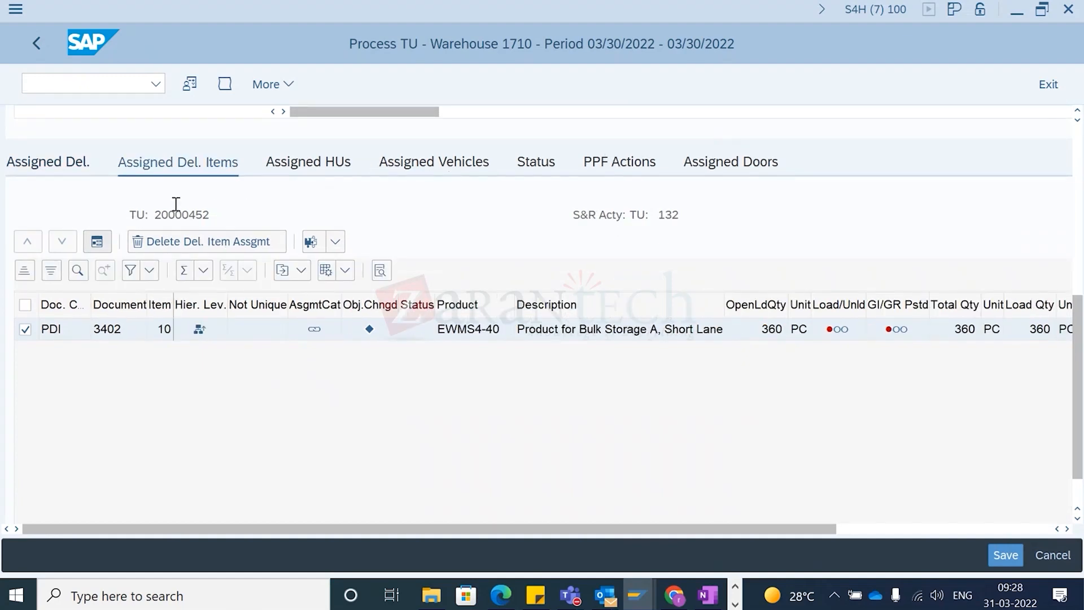
pyautogui.click(1078, 138)
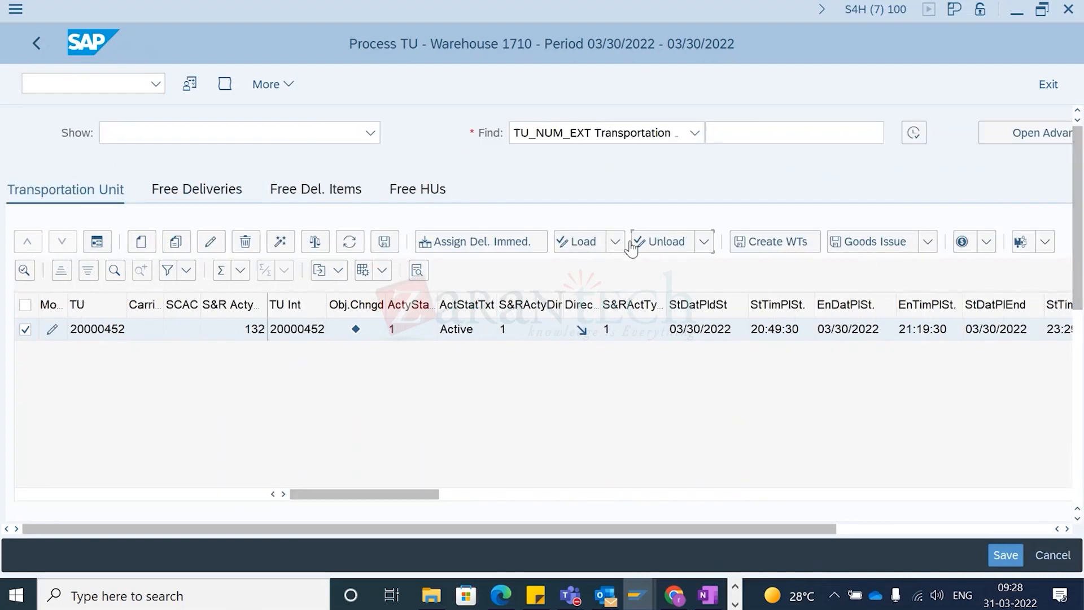
pyautogui.click(772, 243)
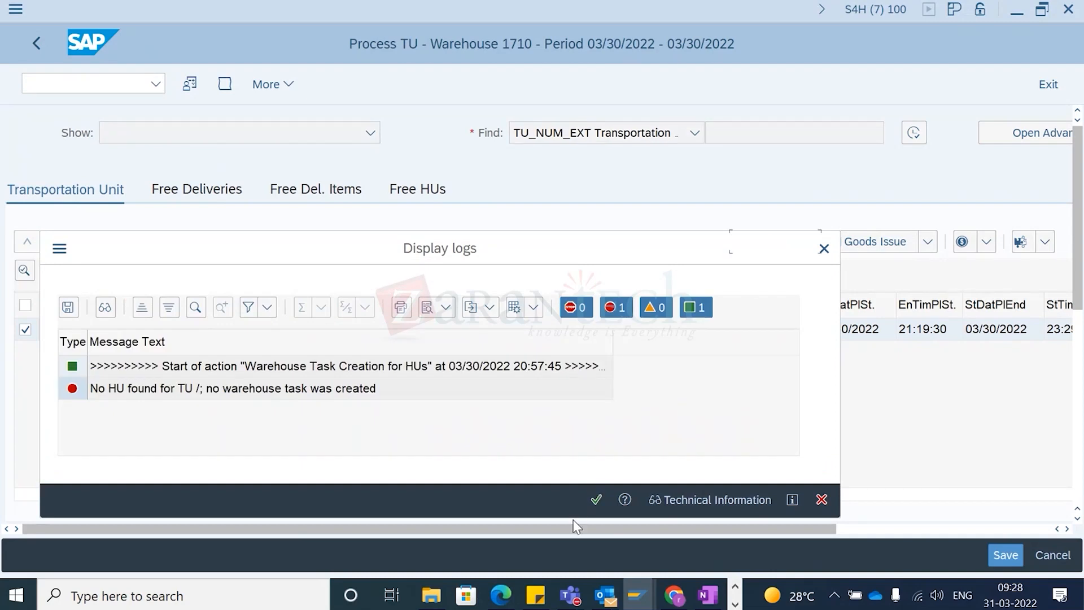
pyautogui.click(597, 499)
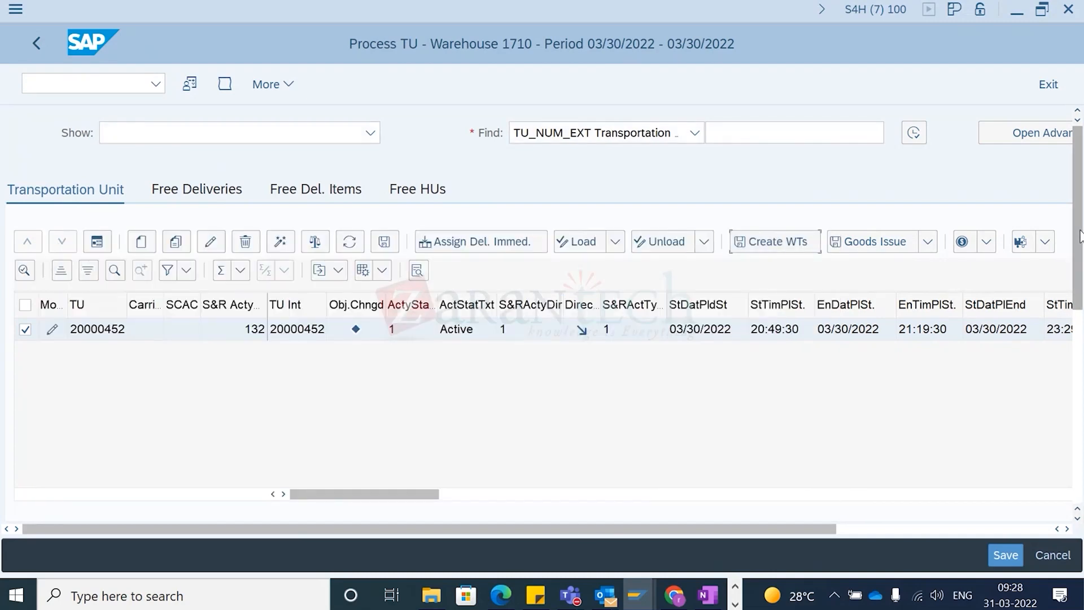
# Step: Try to delete the assignment of delivery 3402 item 10 from the transportation unit, close the log and save
pyautogui.moveTo(1078, 180)
pyautogui.mouseDown()
pyautogui.moveTo(1077, 310)
pyautogui.moveTo(1079, 174)
pyautogui.mouseUp()
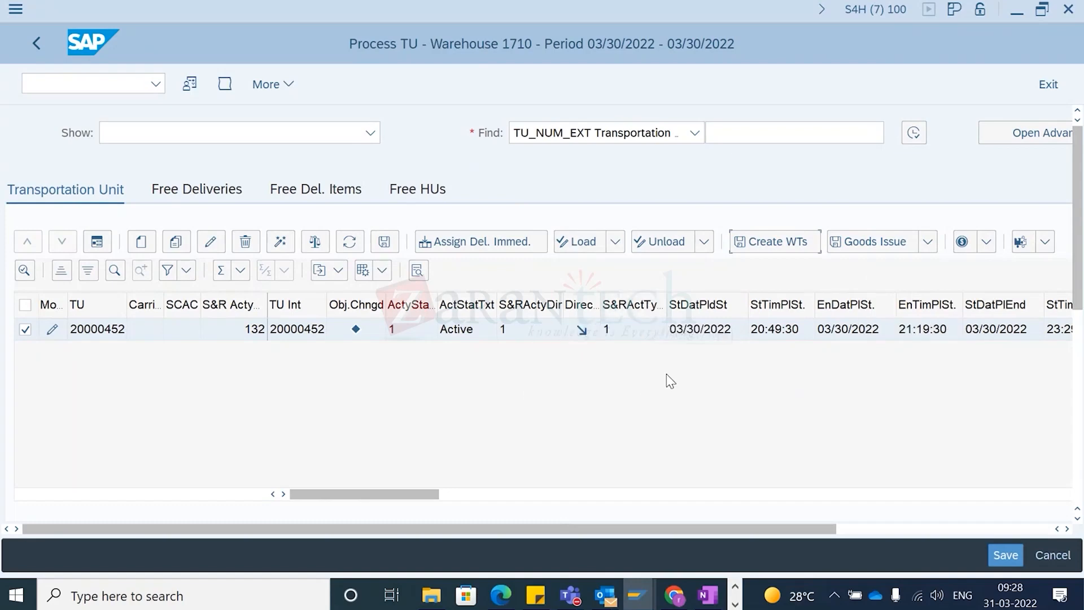
pyautogui.moveTo(1078, 186); pyautogui.dragTo(1080, 301)
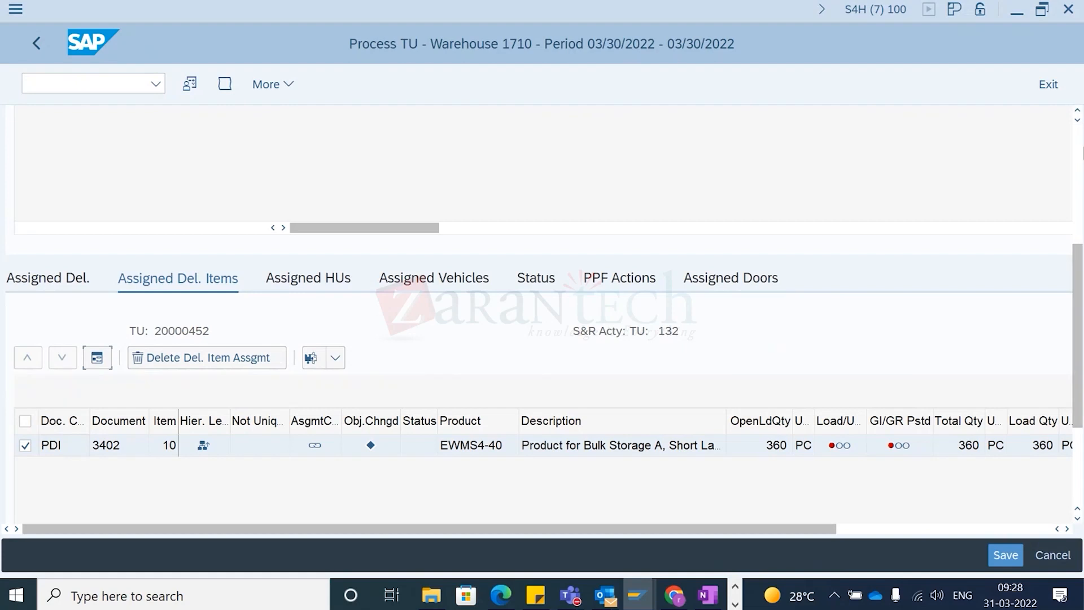
pyautogui.click(1078, 151)
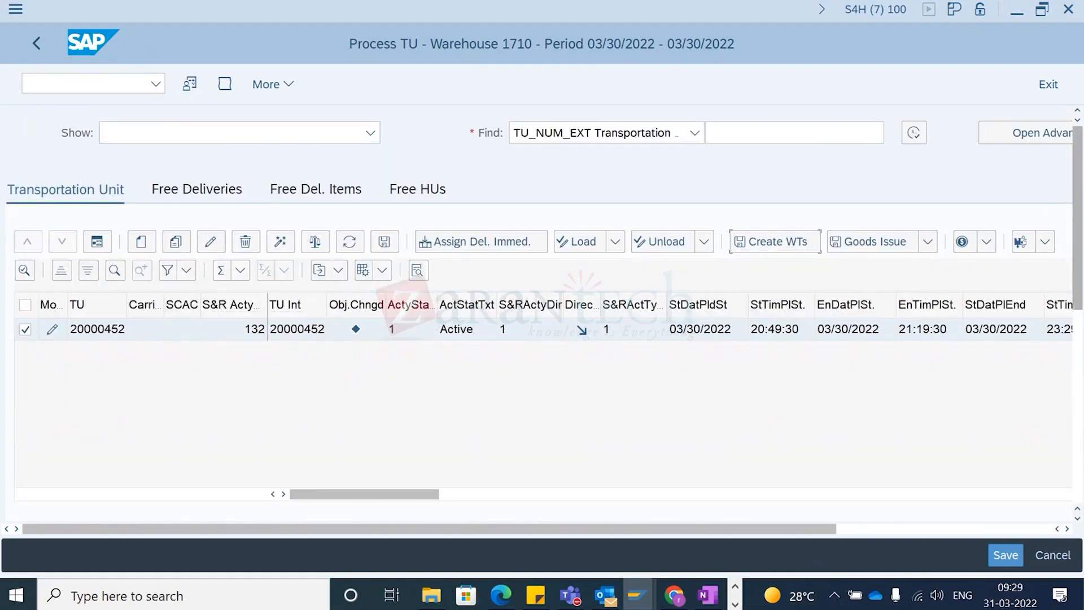
pyautogui.scroll(-5, 1078, 168)
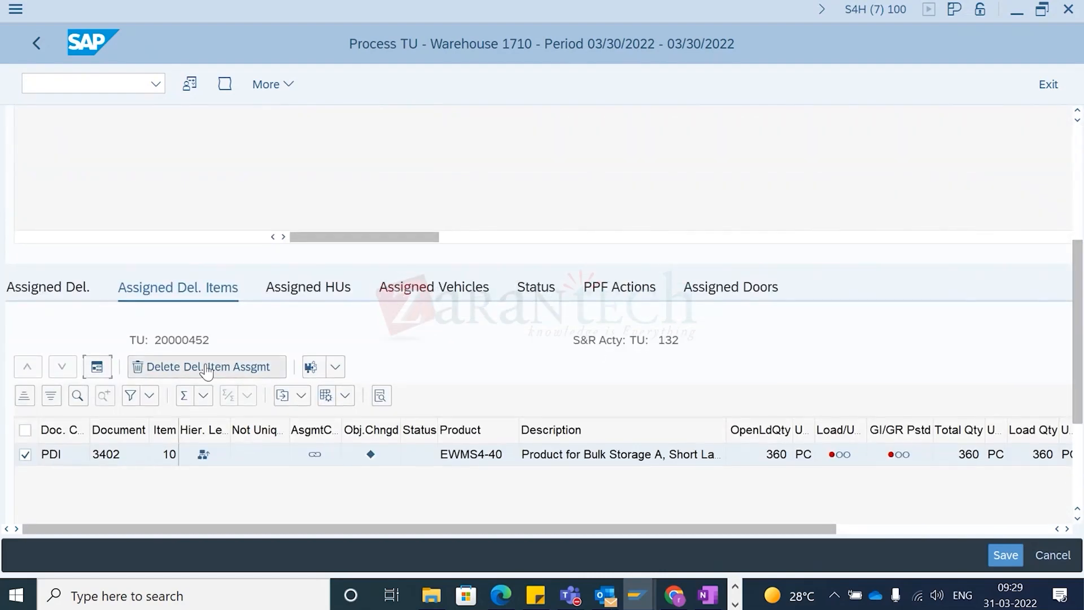
pyautogui.click(206, 368)
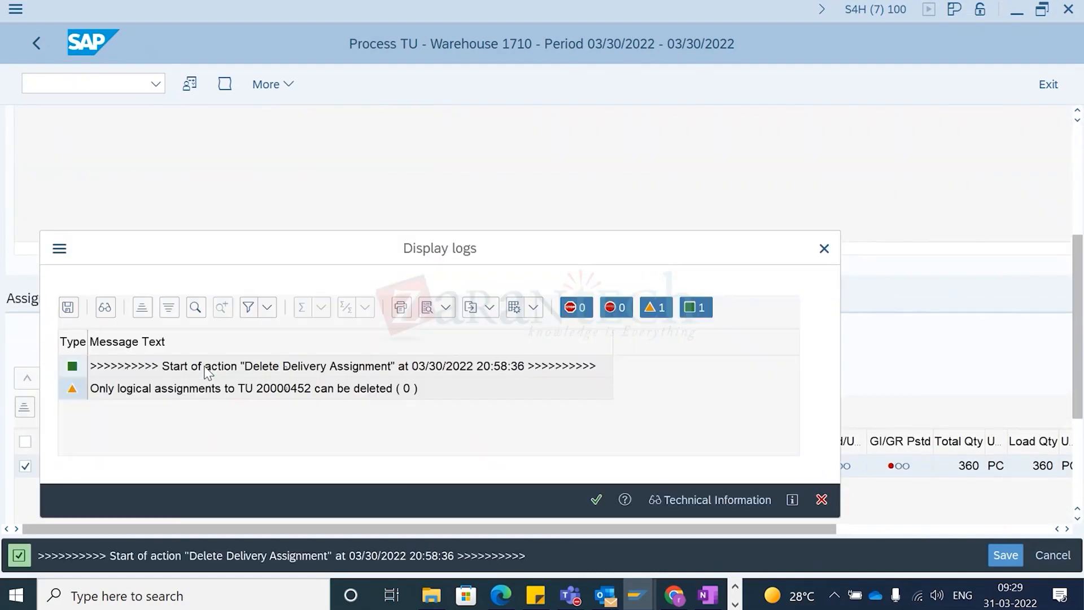
pyautogui.click(596, 500)
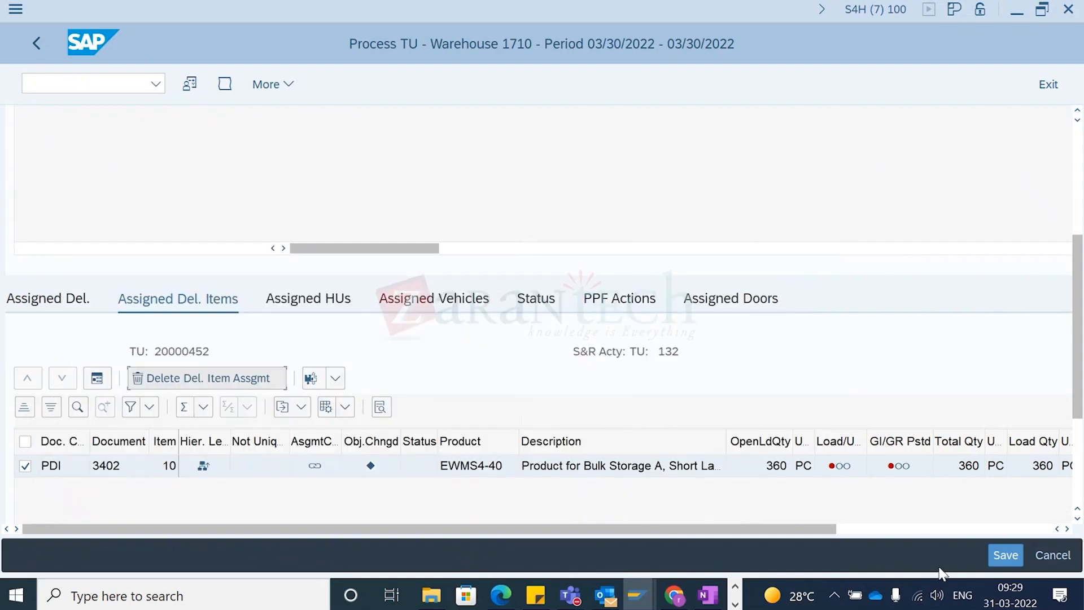
pyautogui.click(1005, 555)
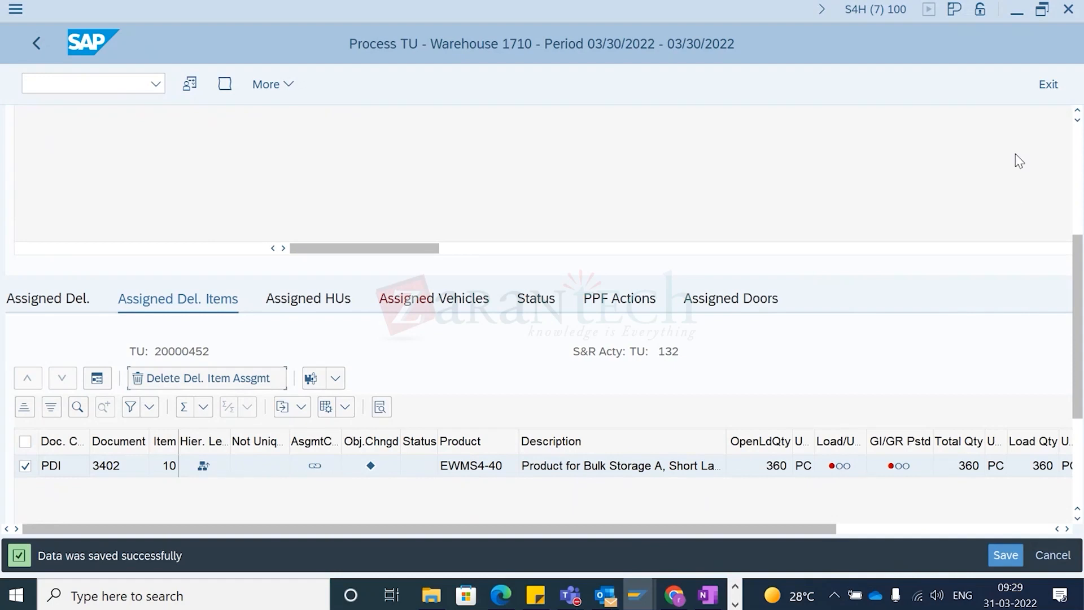
# Step: Search for transportation unit 20000452 and review its shipping and receiving activity and assigned delivery item
pyautogui.click(1075, 153)
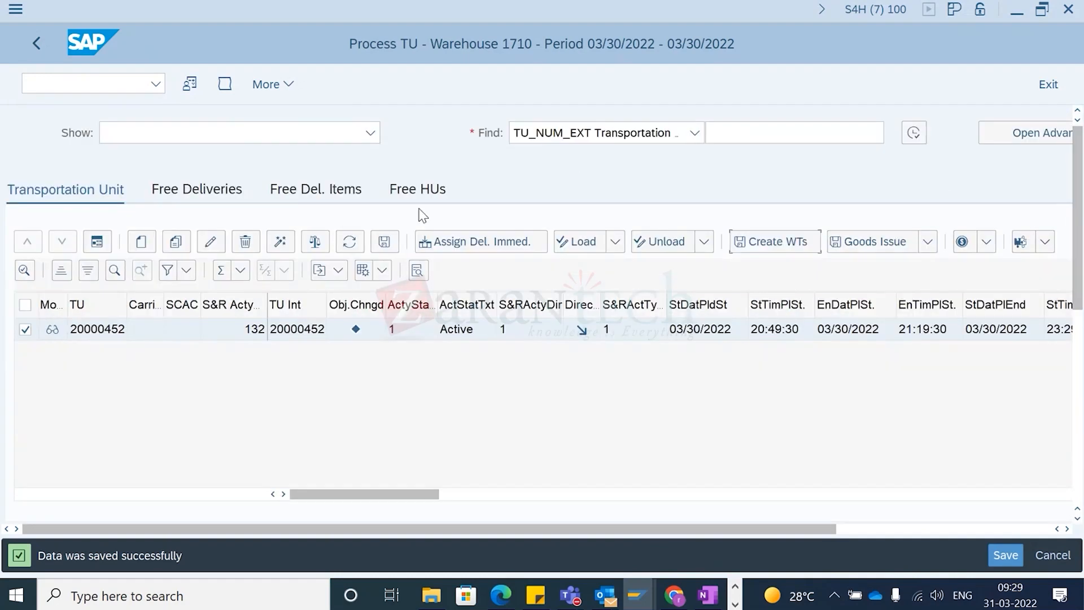
pyautogui.click(913, 133)
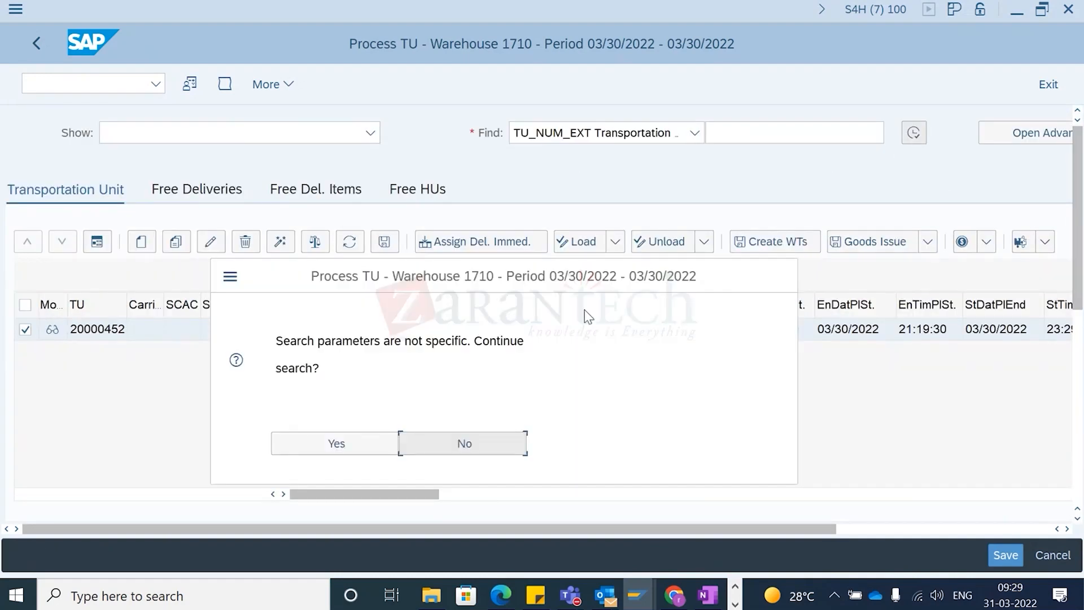
pyautogui.click(319, 444)
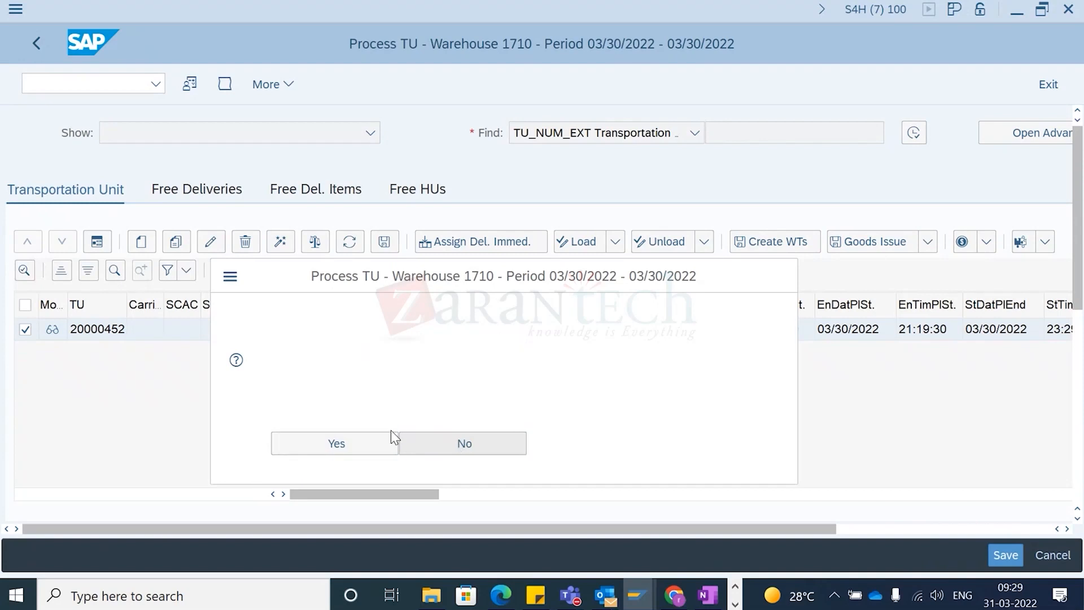
pyautogui.click(716, 134)
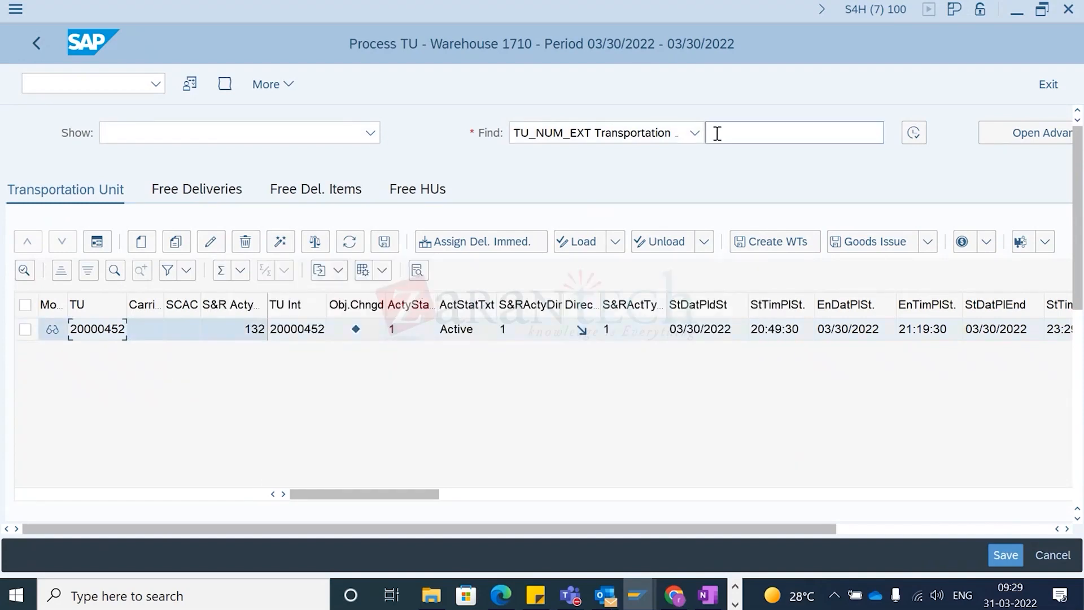
pyautogui.write('20000452')
pyautogui.click(913, 133)
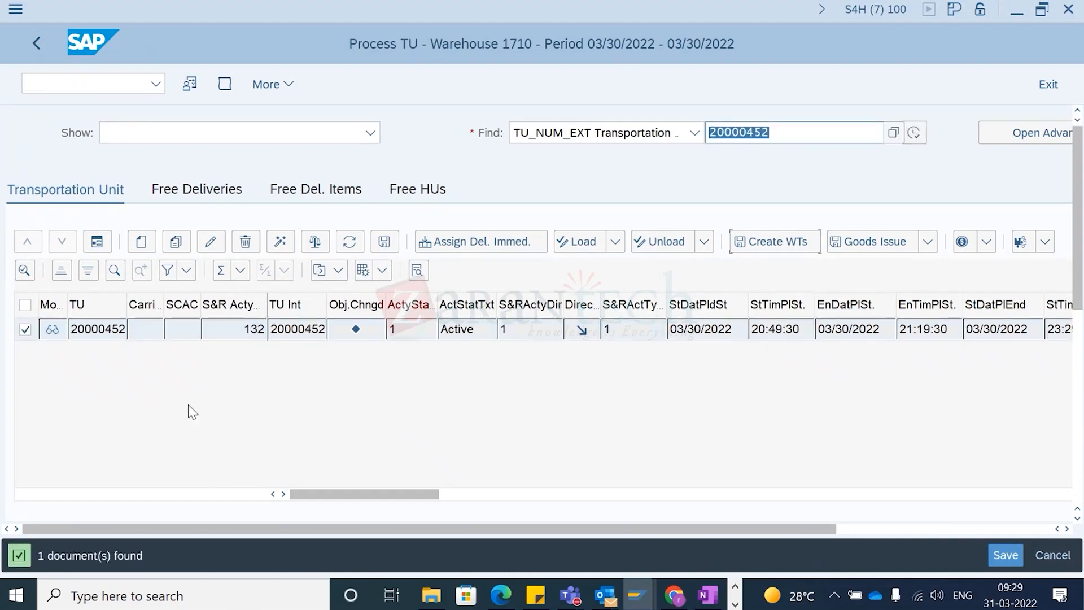
pyautogui.moveTo(1079, 188)
pyautogui.mouseDown()
pyautogui.moveTo(1080, 291)
pyautogui.moveTo(1080, 189)
pyautogui.mouseUp()
pyautogui.click(234, 289)
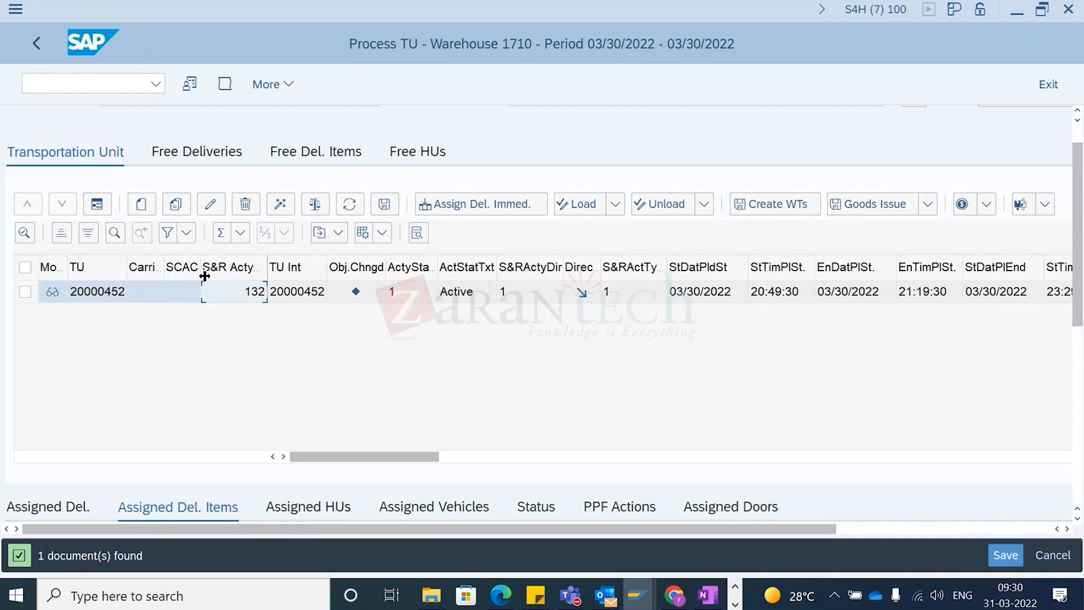
pyautogui.hscroll(5, 409, 359)
pyautogui.hscroll(-5, 408, 363)
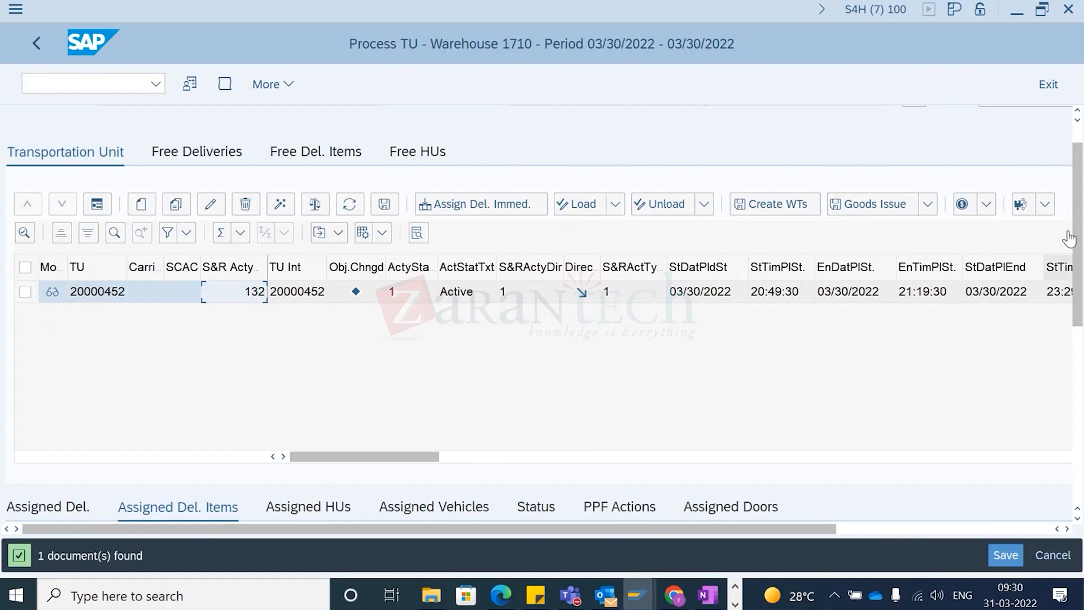
pyautogui.moveTo(1074, 194); pyautogui.dragTo(1072, 270)
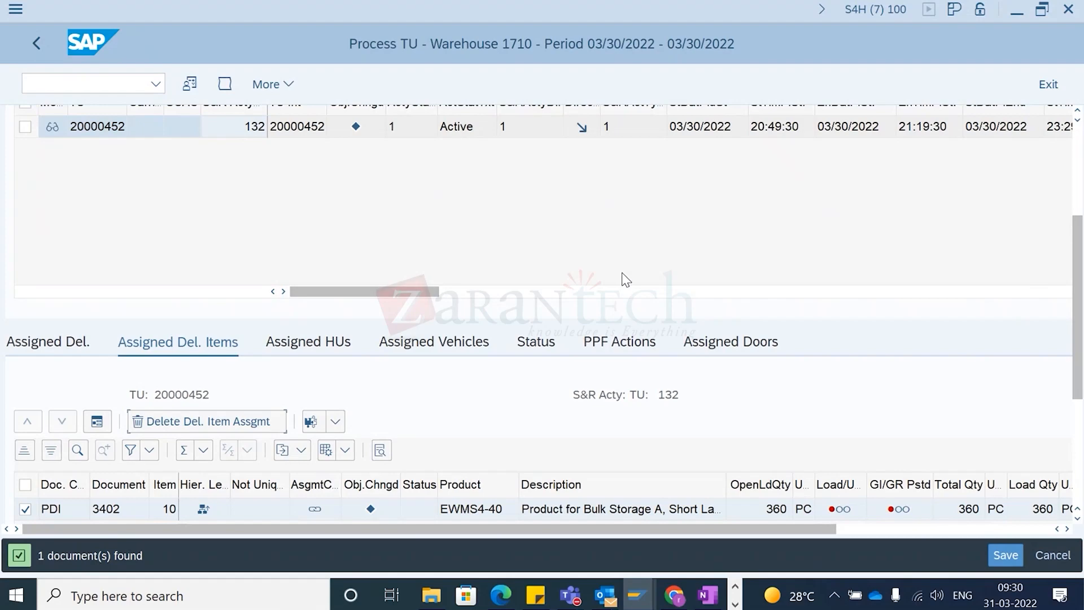
pyautogui.click(1078, 151)
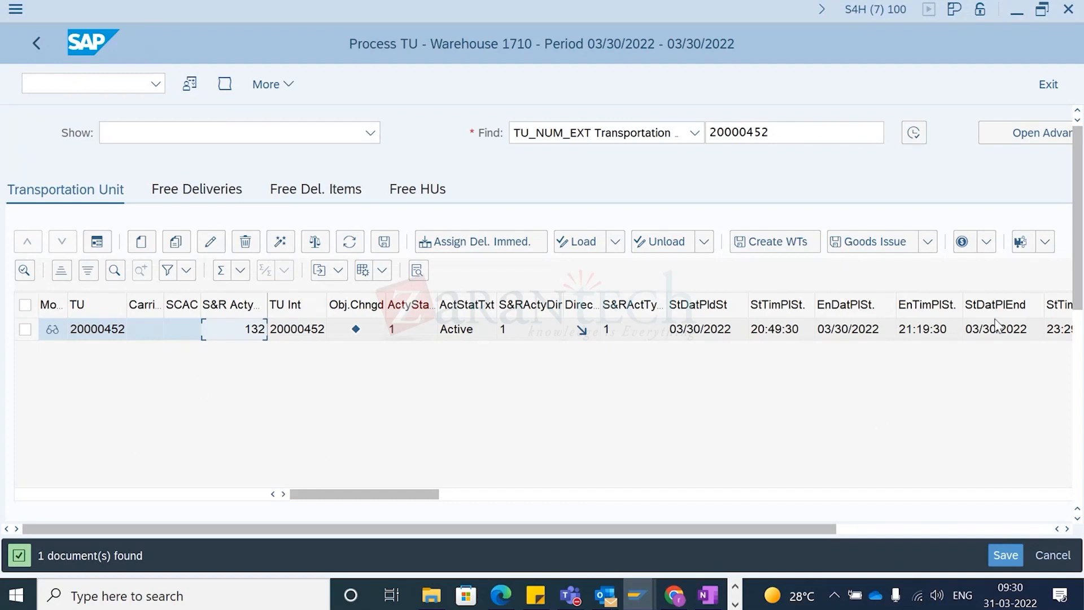
# Step: Try to delete the transportation unit's assignment to warehouse door YDI1 and close the log
pyautogui.scroll(-5, 1079, 216)
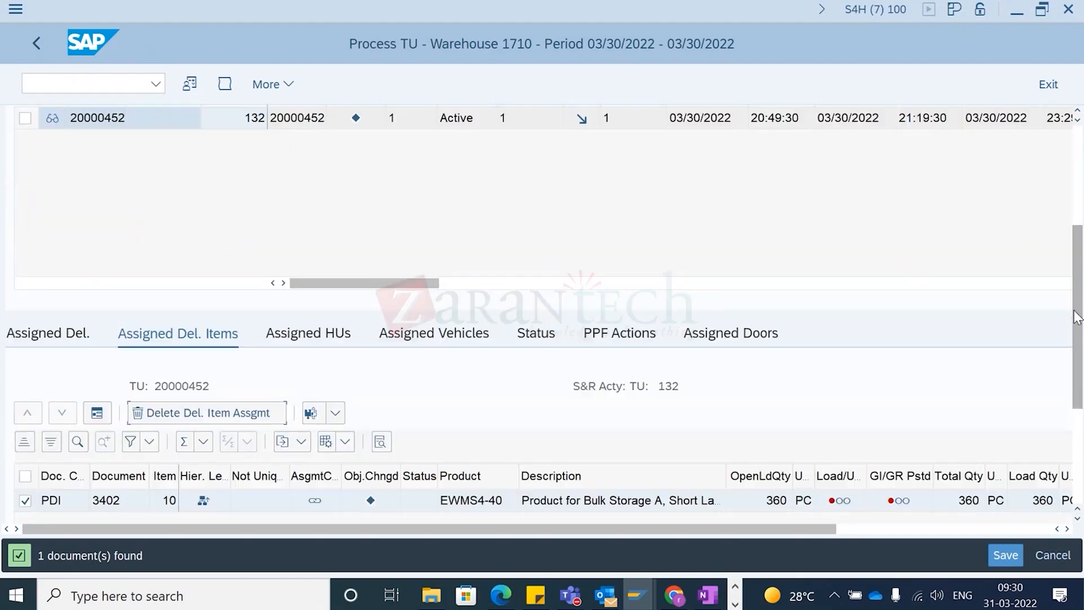
pyautogui.click(758, 261)
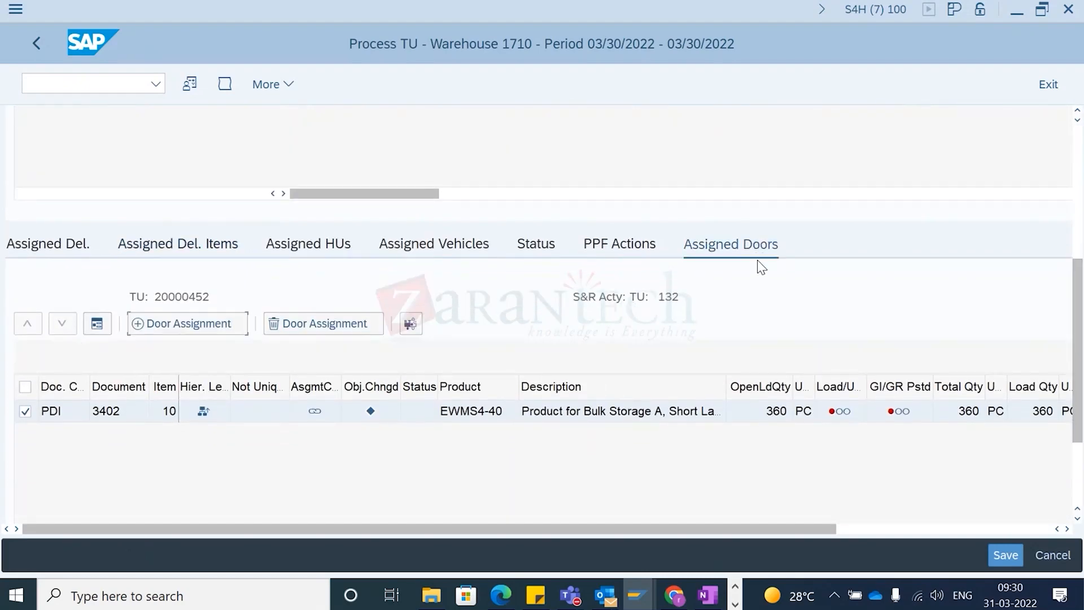
pyautogui.click(293, 324)
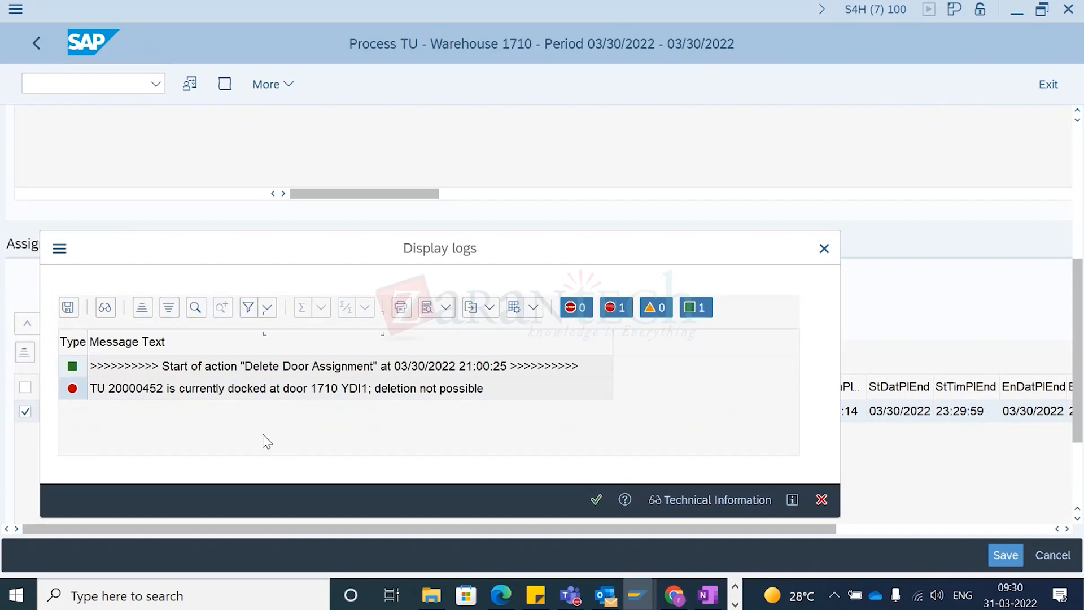
pyautogui.click(600, 502)
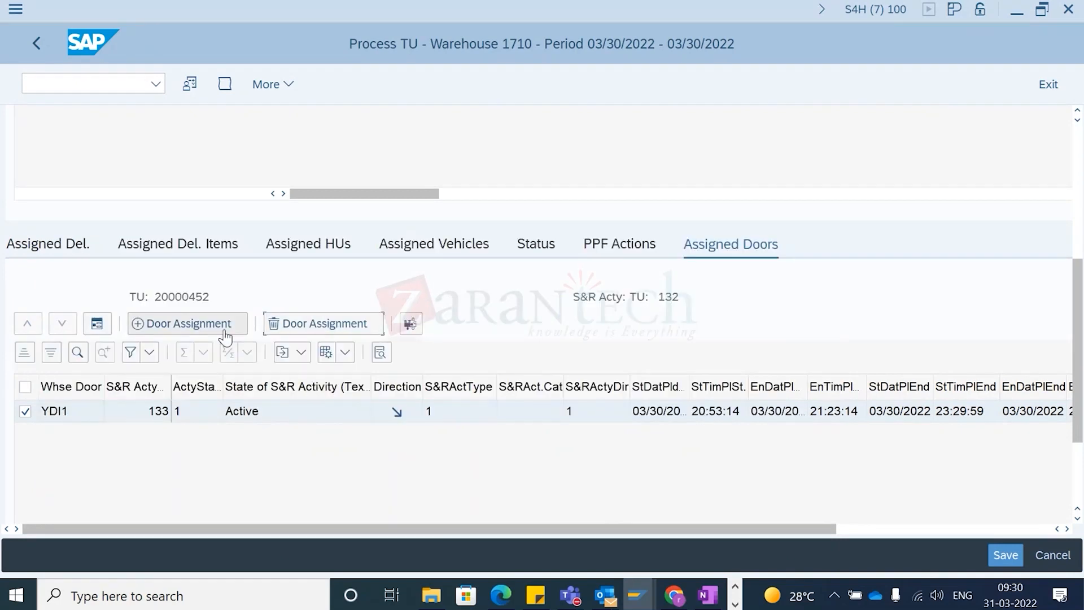
# Step: Post the transportation unit's departure from door YDI1 and save
pyautogui.click(269, 85)
pyautogui.moveTo(419, 192)
pyautogui.moveTo(594, 333)
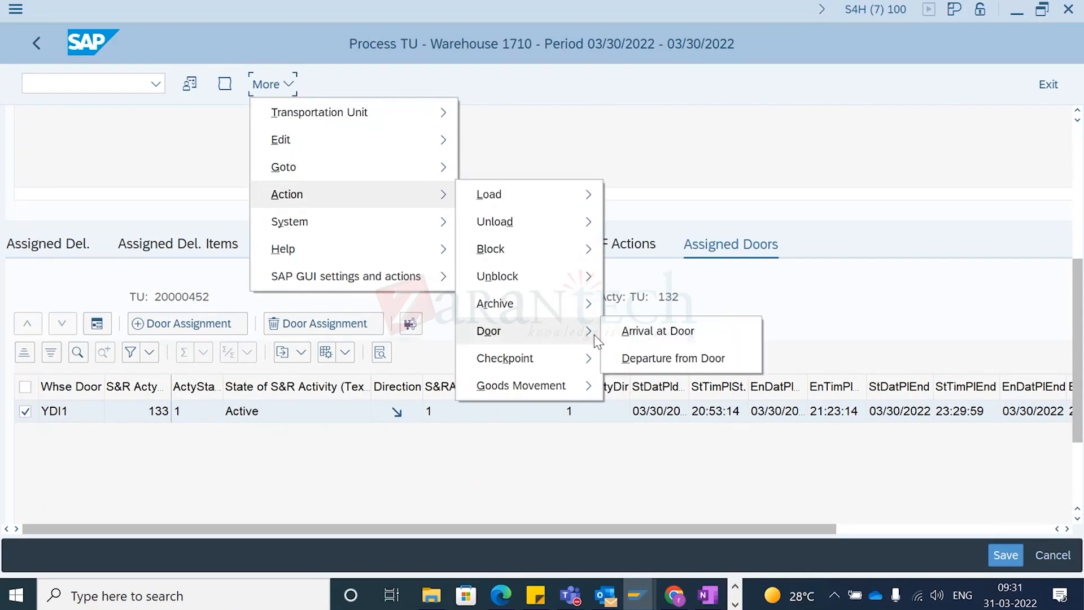
pyautogui.click(672, 359)
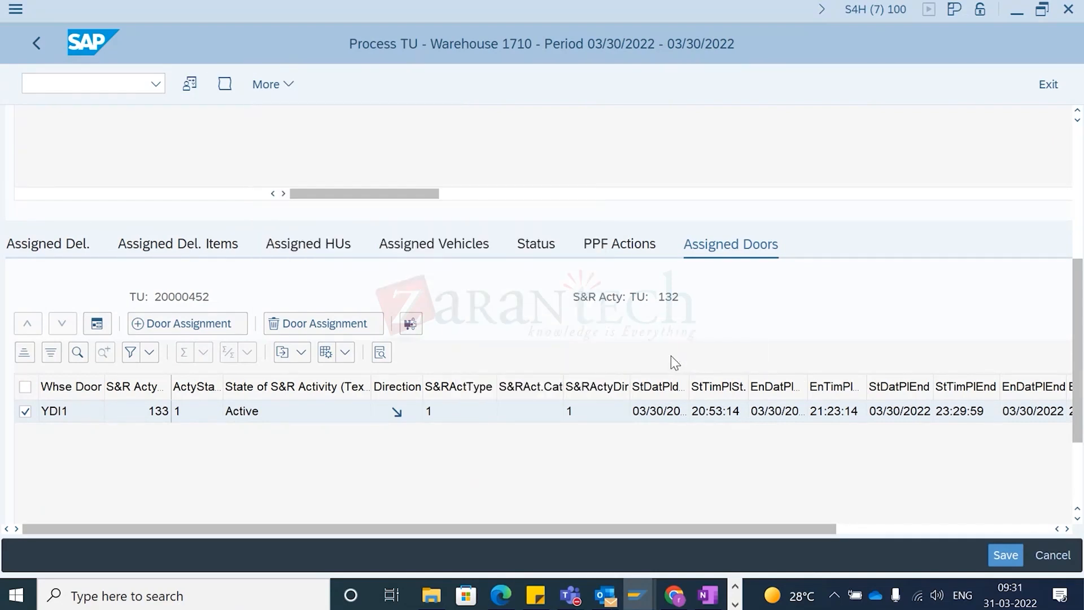
pyautogui.click(999, 561)
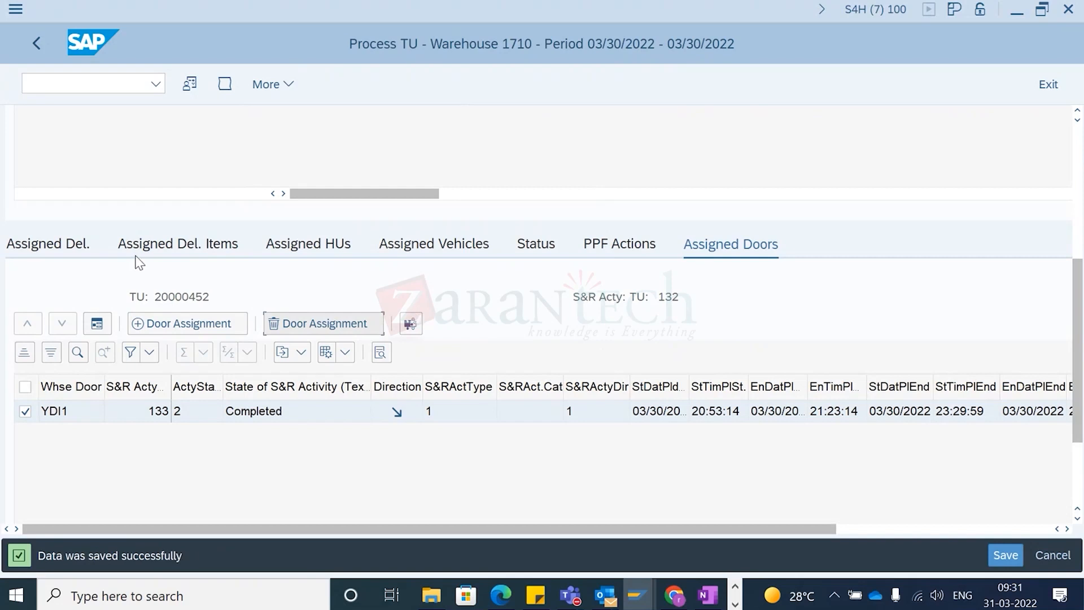
# Step: Delete the assignment of delivery 3402 from the transportation unit and save
pyautogui.click(35, 246)
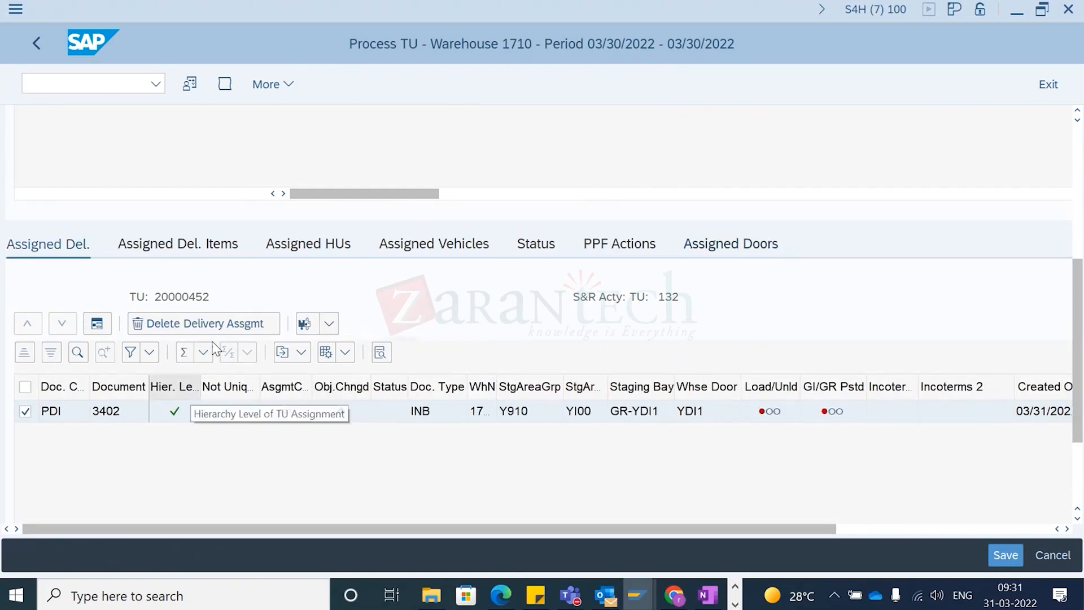
pyautogui.click(176, 323)
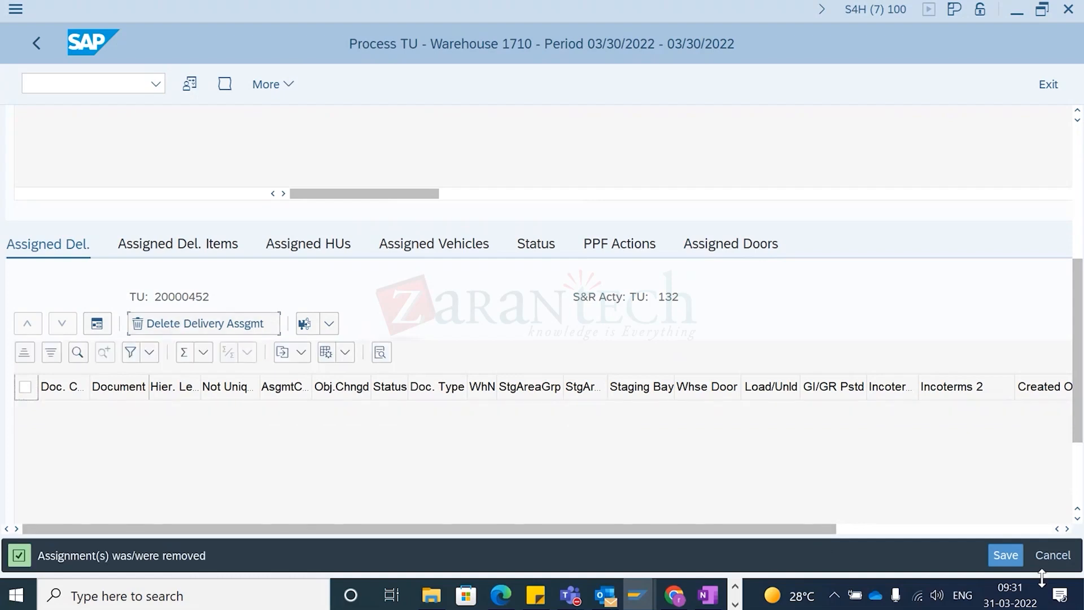
pyautogui.click(1005, 556)
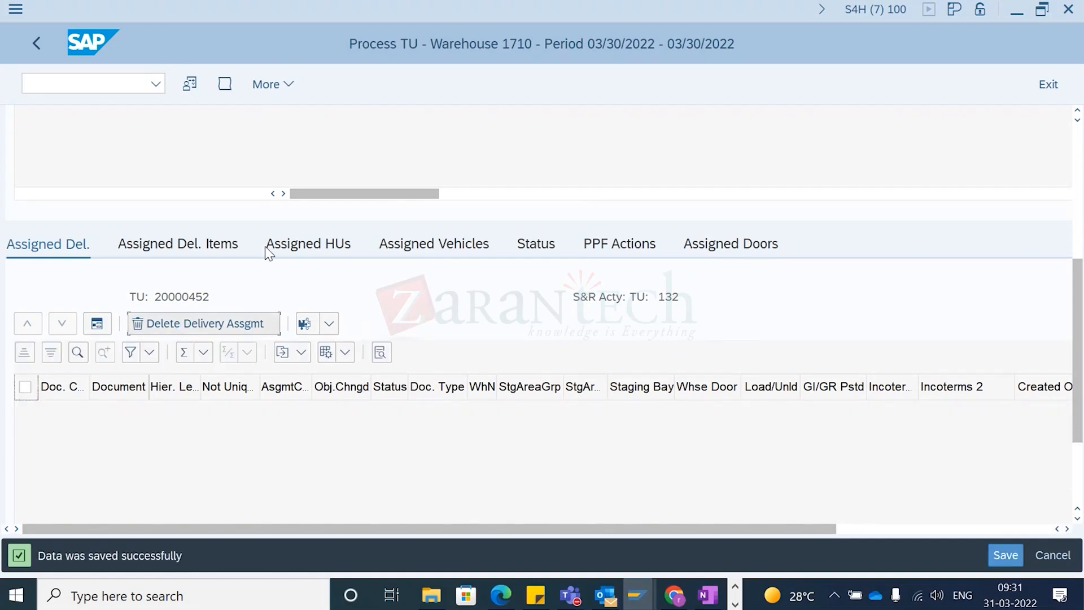
pyautogui.scroll(5, 1075, 180)
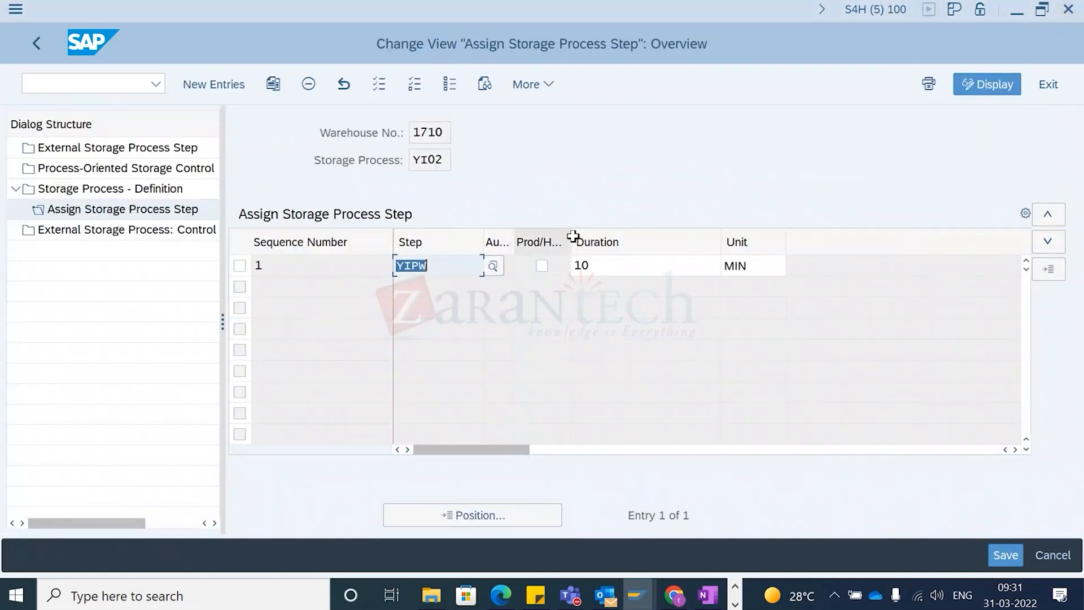
# Step: Switch to the display of inbound delivery 180000032, check its item quantity, and switch to the Maintain Inbound Delivery session for warehouse 1710
pyautogui.hotkey('alt', 'Tab')
pyautogui.hotkey('alt', 'Tab')
pyautogui.hotkey('alt', 'Tab')
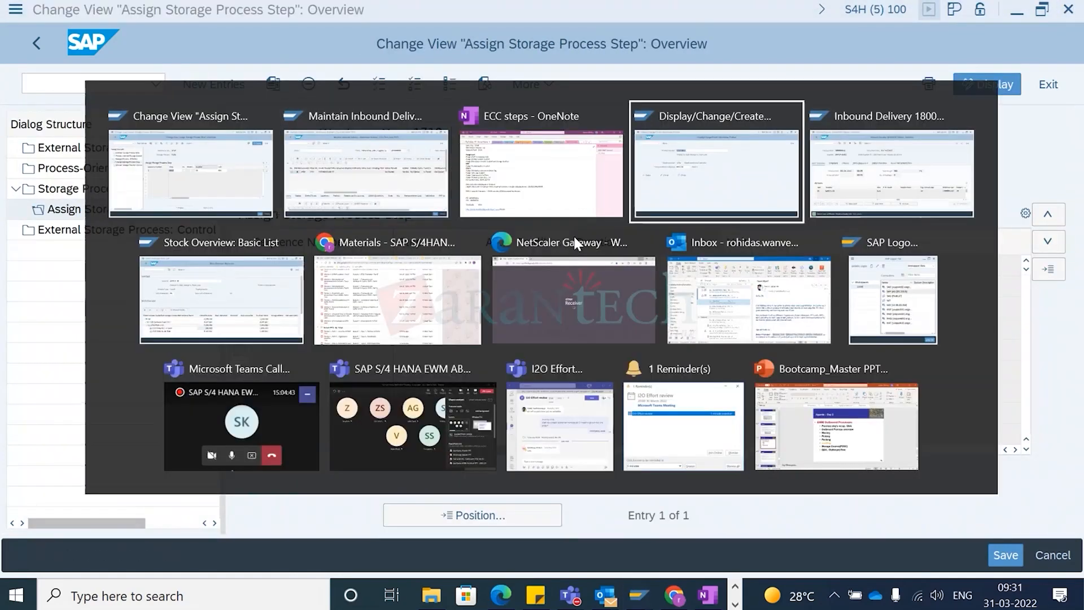
pyautogui.hotkey('alt', 'Tab')
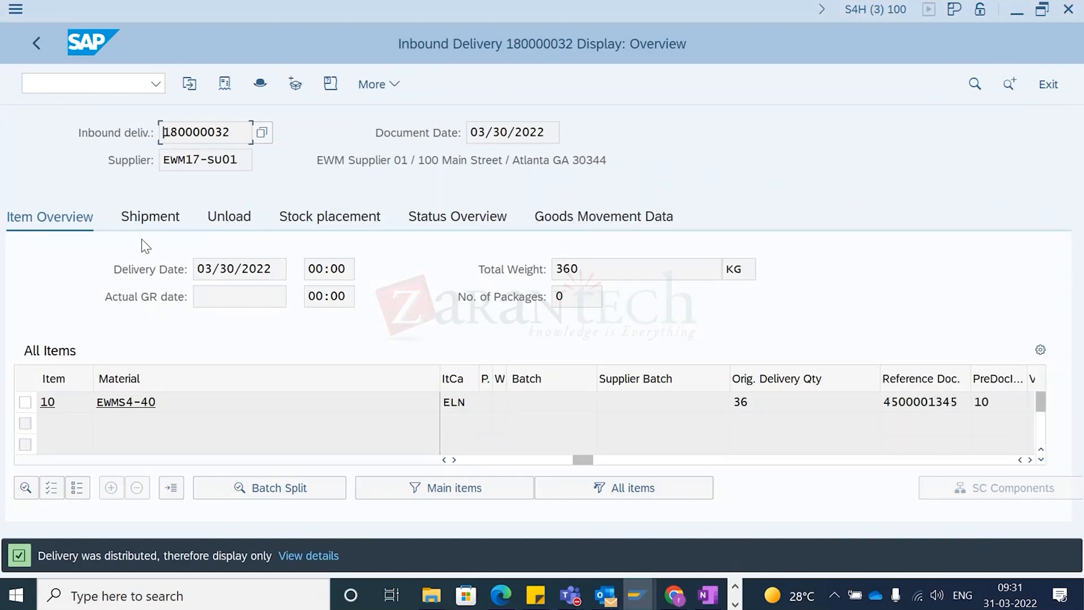
pyautogui.moveTo(593, 460); pyautogui.dragTo(407, 443)
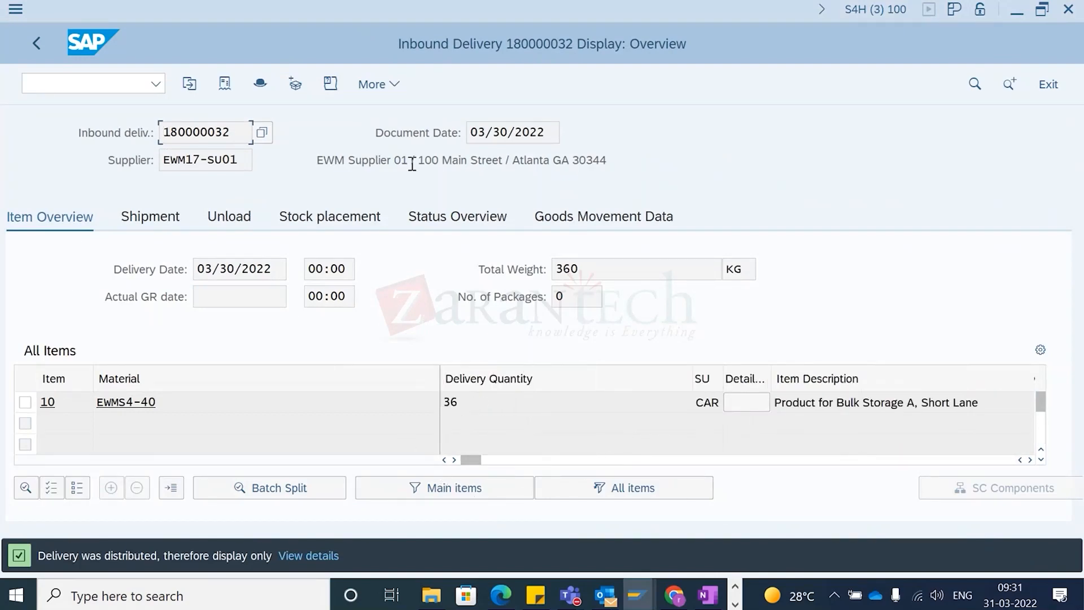
pyautogui.hotkey('alt', 'Tab')
pyautogui.hotkey('alt', 'Tab')
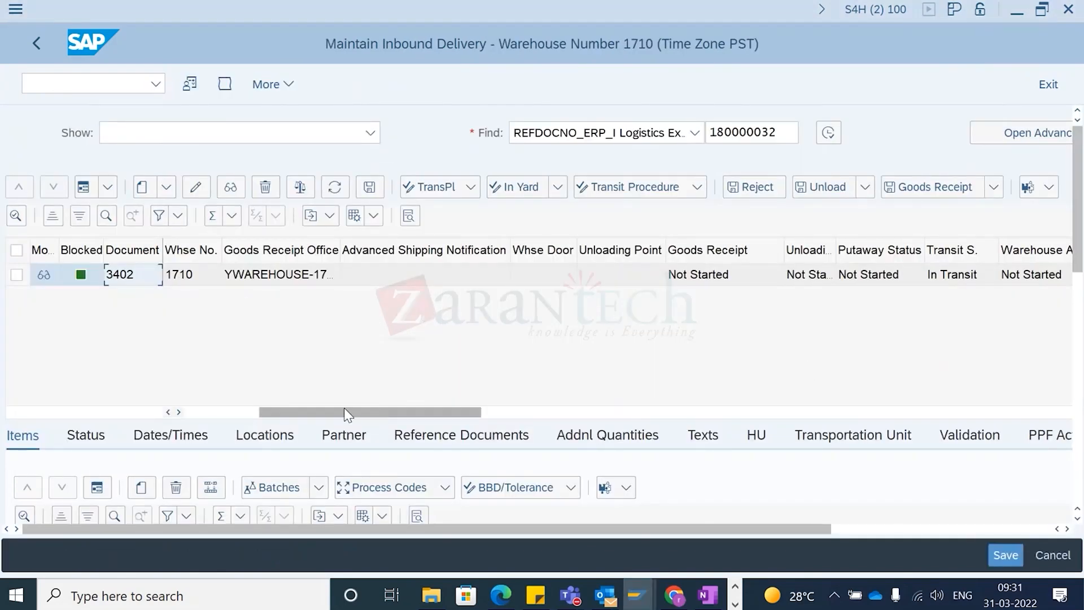
# Step: Post the unloading of inbound delivery 3402 and save
pyautogui.moveTo(346, 414); pyautogui.dragTo(272, 415)
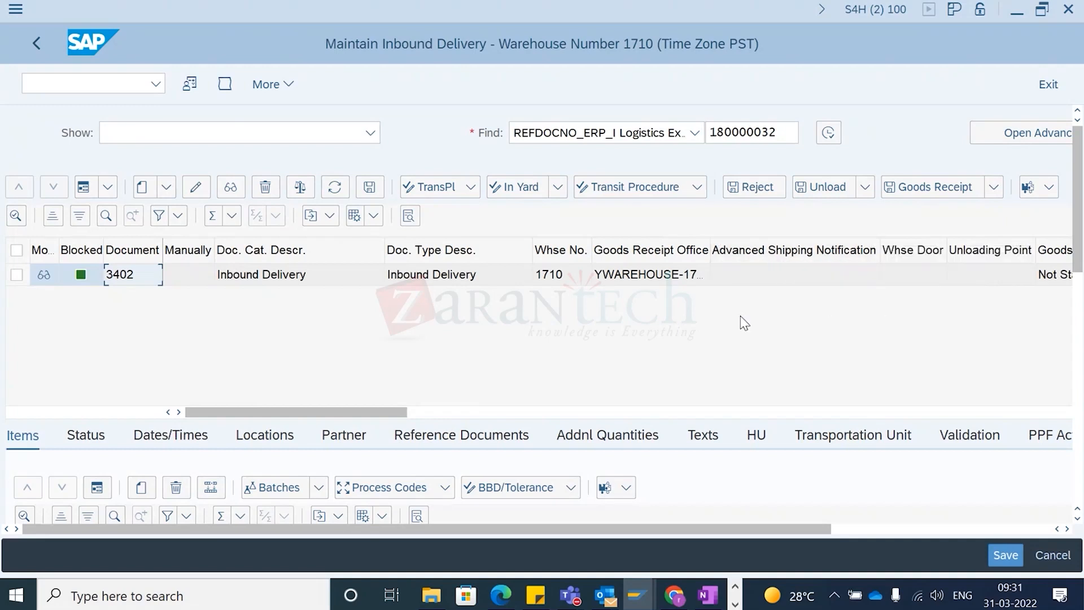
pyautogui.click(823, 193)
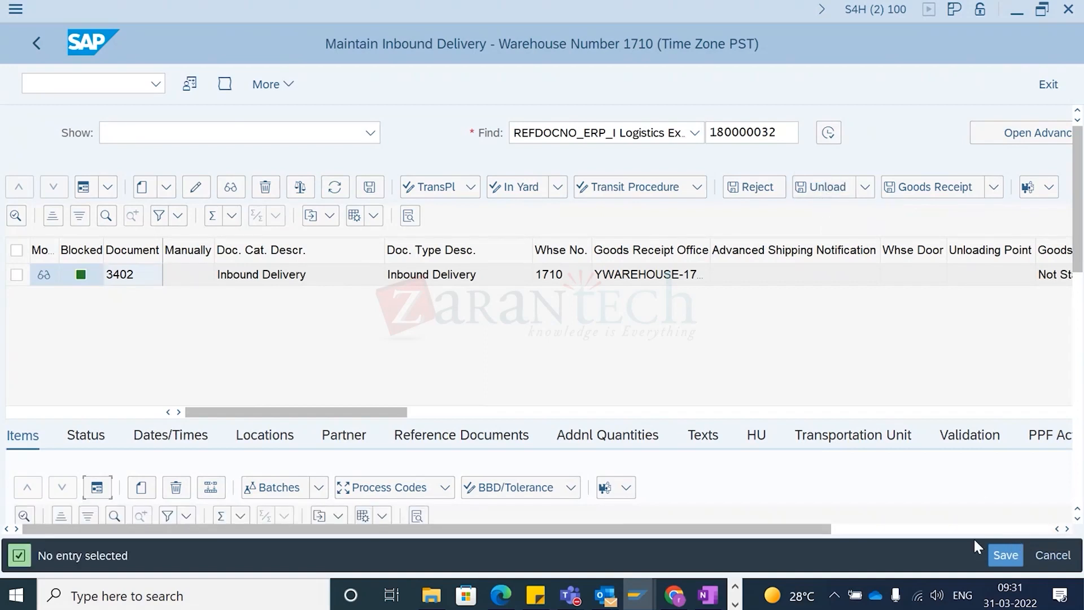
pyautogui.click(16, 275)
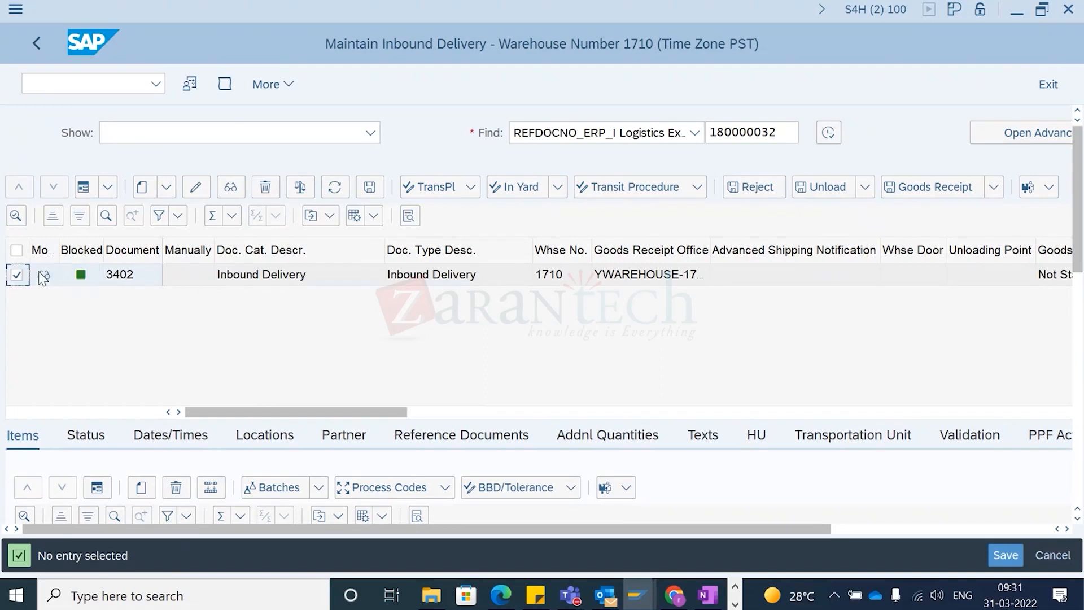
pyautogui.click(817, 190)
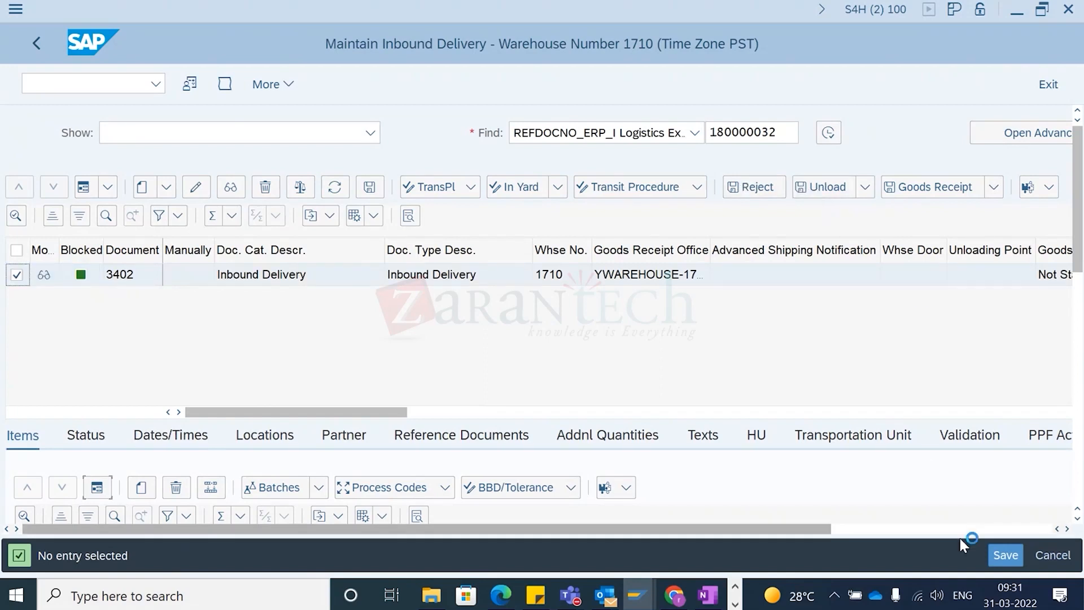
pyautogui.click(1005, 555)
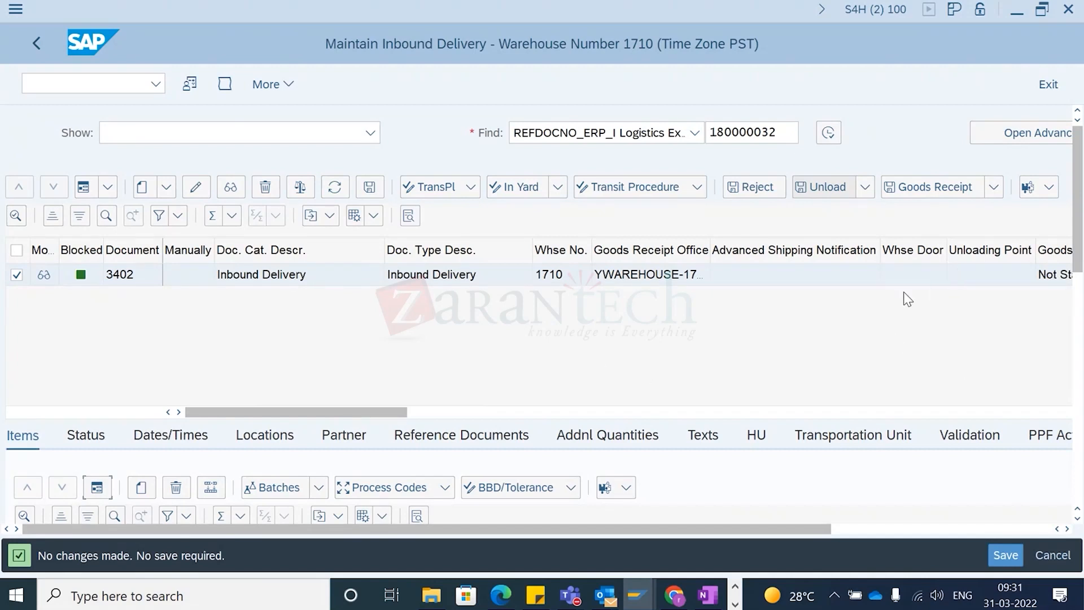
# Step: Widen the Unloading column in the delivery list and check the delivery's unloading, putaway and goods receipt statuses
pyautogui.click(866, 281)
pyautogui.hscroll(5, 870, 285)
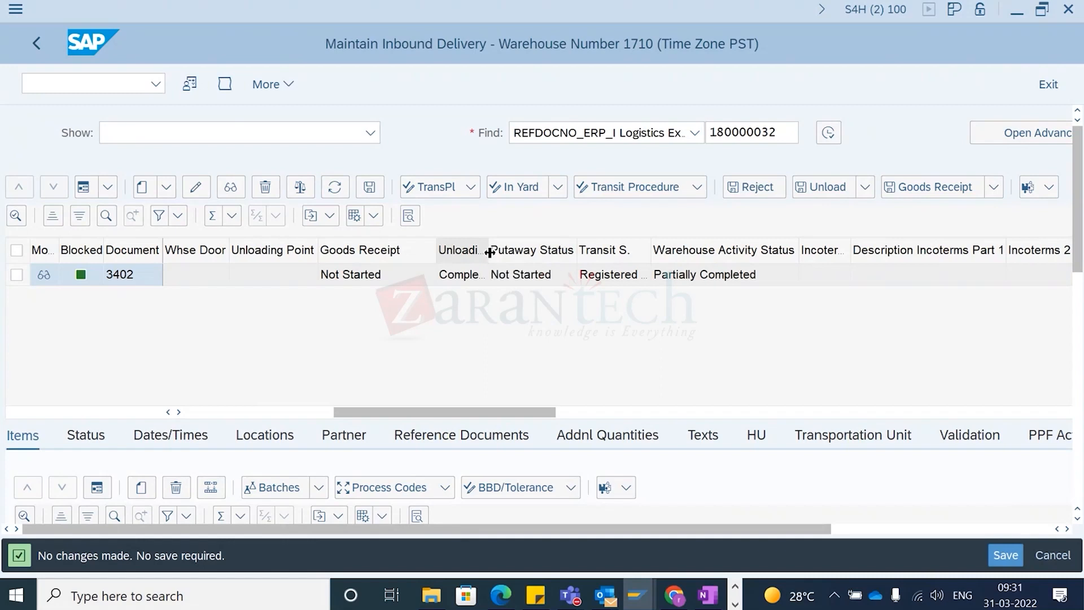
pyautogui.moveTo(490, 252); pyautogui.dragTo(527, 251)
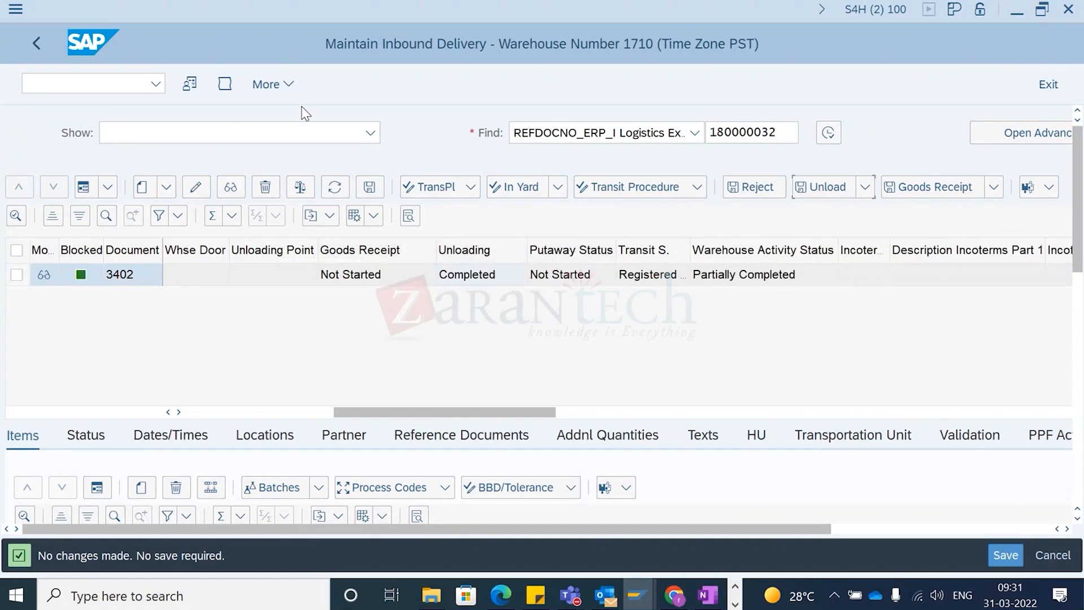
# Step: Open the follow-on warehouse task creation for delivery 3402, try to create the putaway task and close the log
pyautogui.click(269, 84)
pyautogui.click(21, 275)
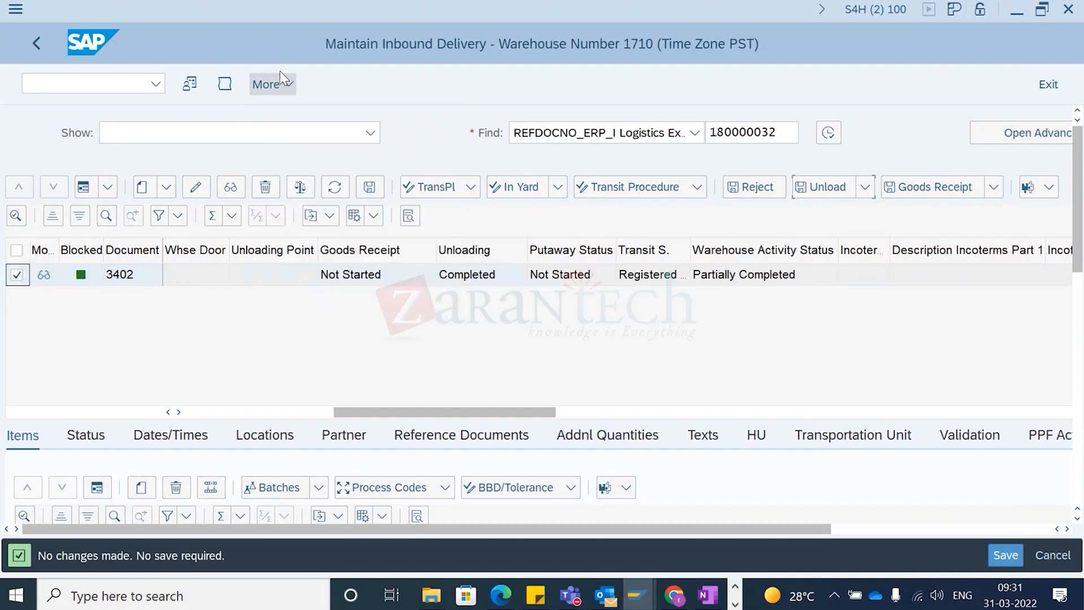
pyautogui.click(282, 84)
pyautogui.moveTo(330, 112)
pyautogui.moveTo(557, 139)
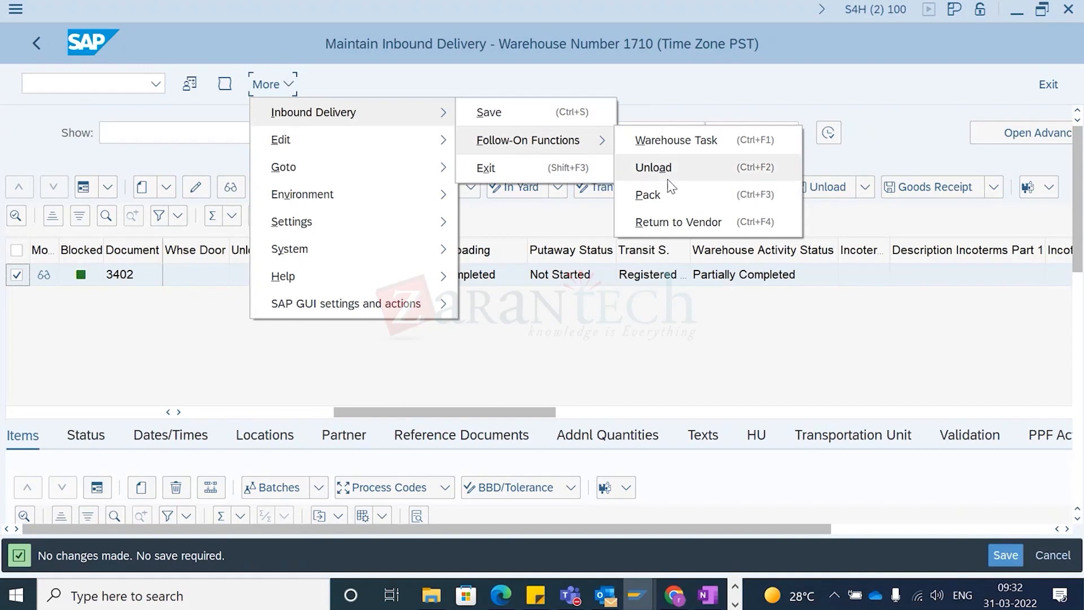
pyautogui.click(658, 145)
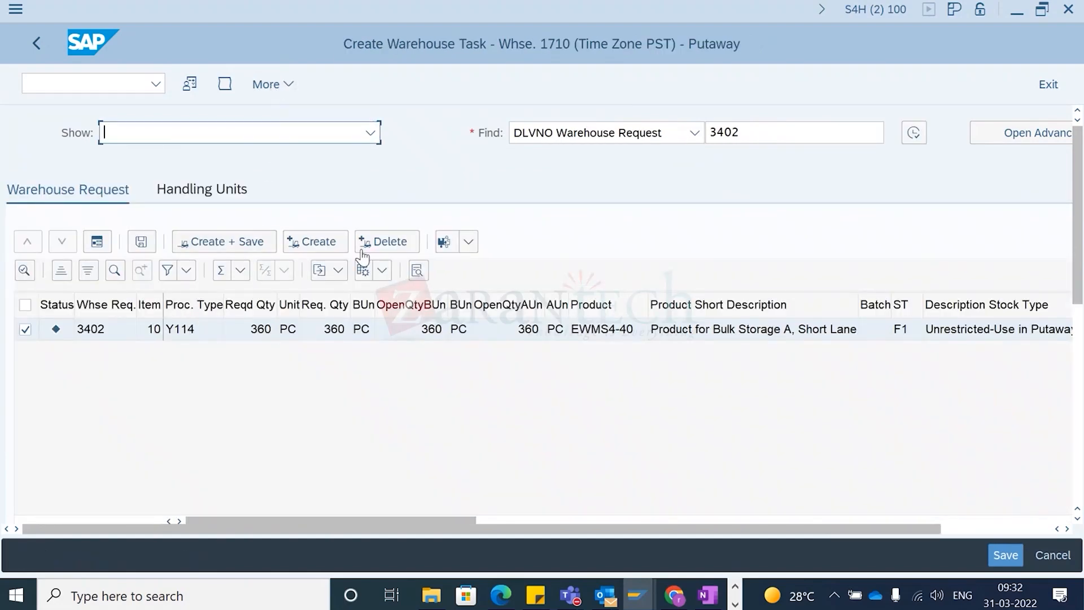
pyautogui.click(314, 241)
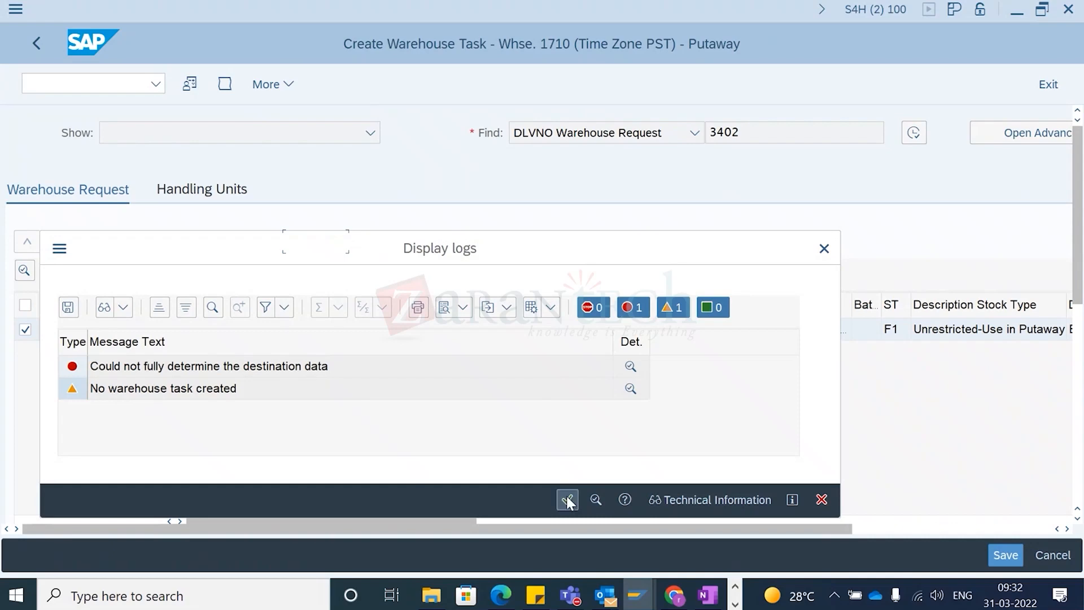
pyautogui.click(567, 499)
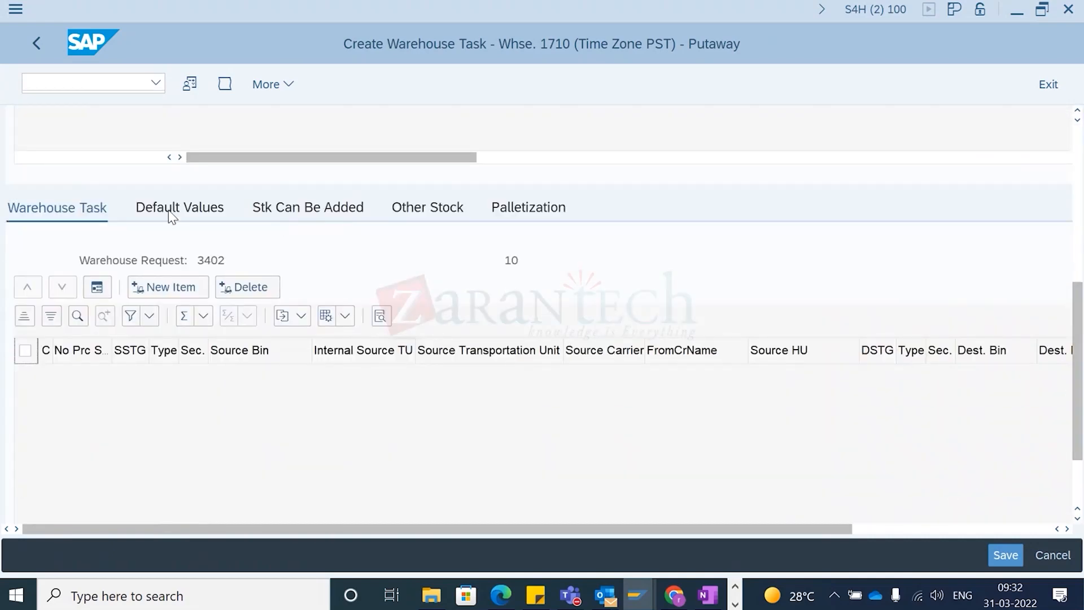
# Step: Open the putaway task's default values and copy the bin 970.00.00 from the ECC steps page in OneNote
pyautogui.click(171, 213)
pyautogui.click(317, 495)
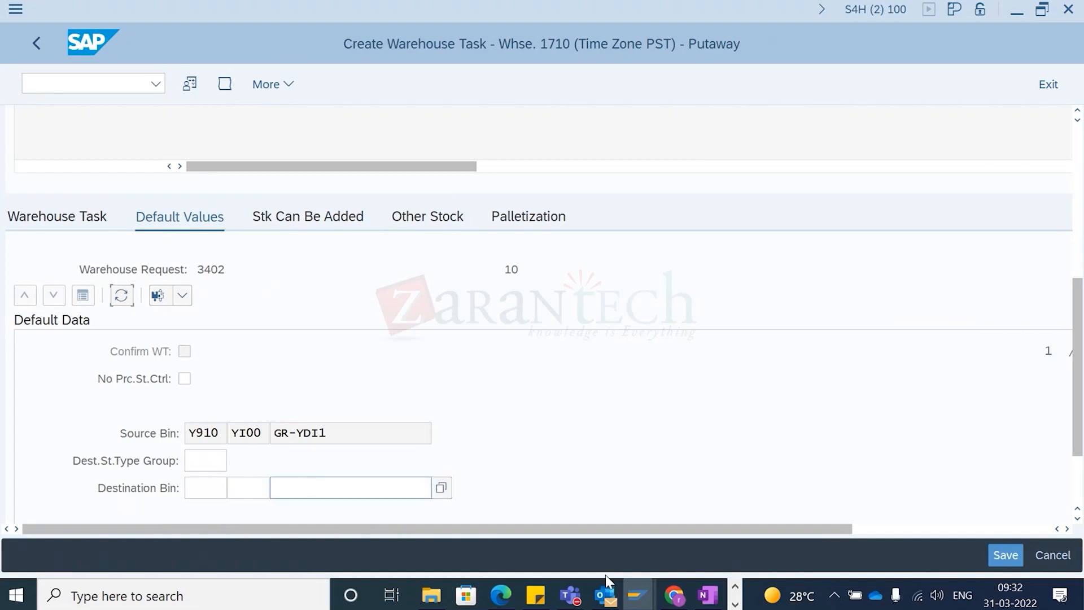
pyautogui.click(708, 596)
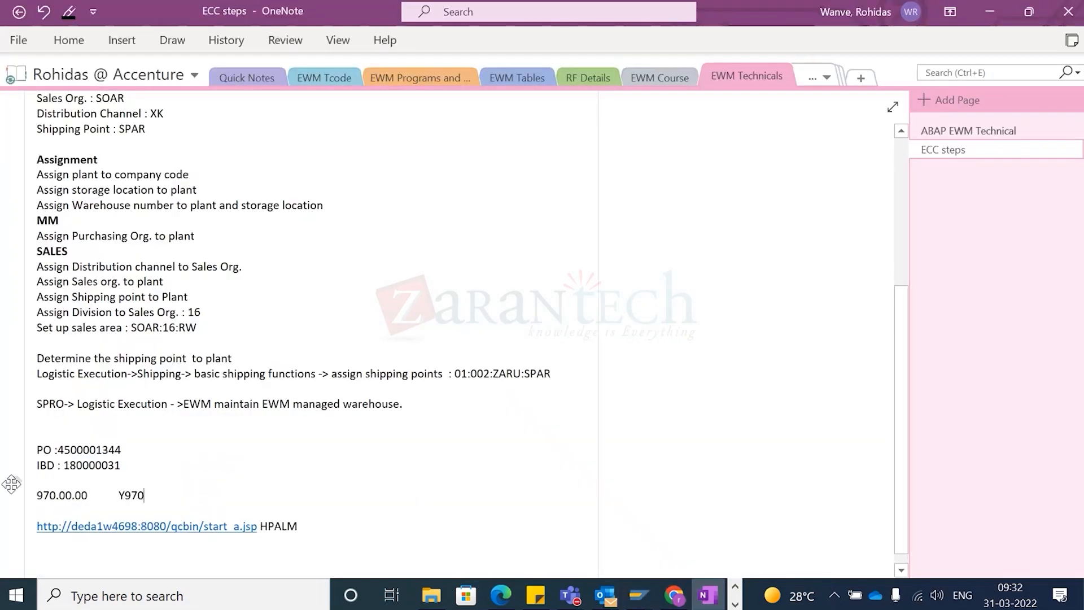
pyautogui.doubleClick(129, 495)
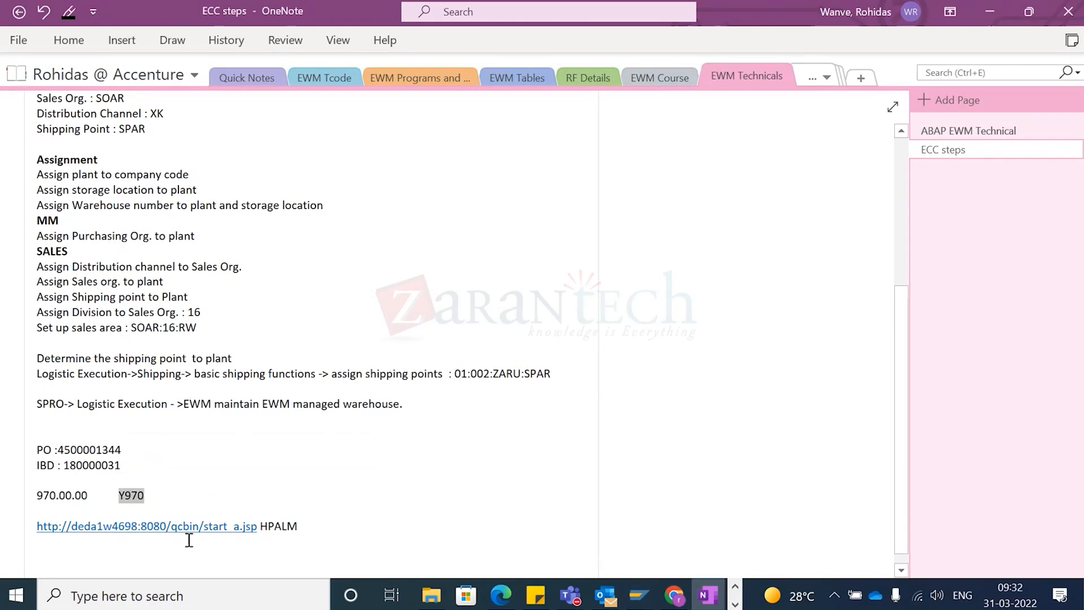
pyautogui.hotkey('alt', 'Tab')
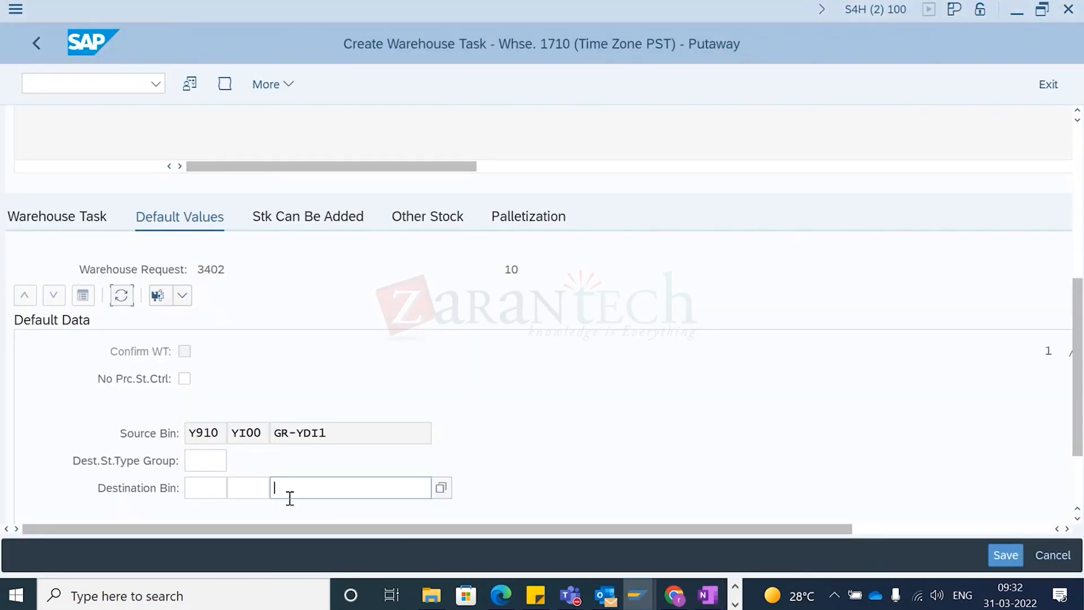
pyautogui.hotkey('alt', 'Tab')
pyautogui.moveTo(89, 495); pyautogui.dragTo(32, 505)
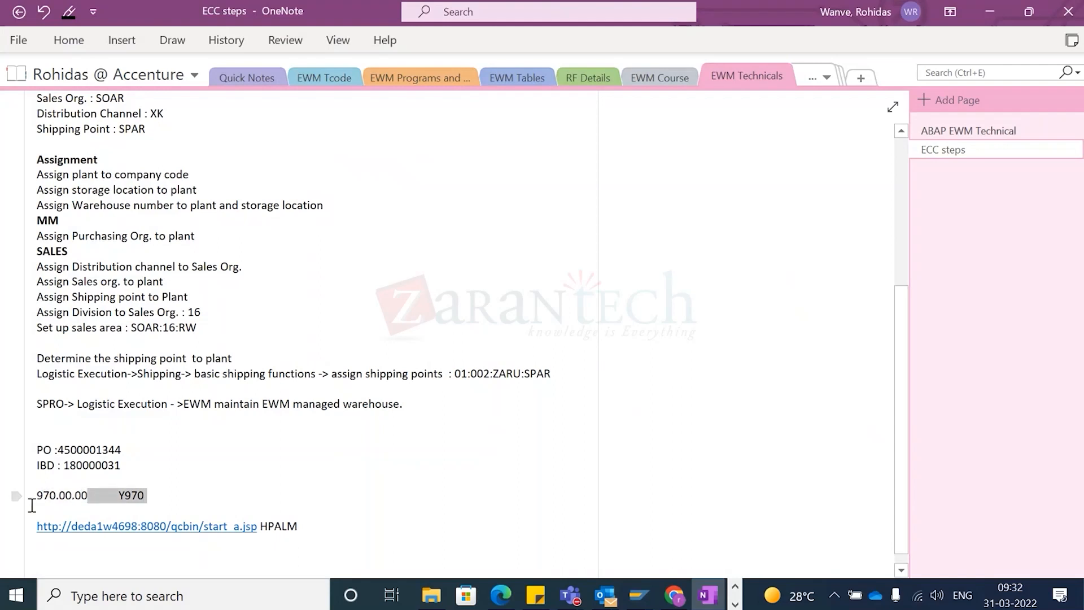
pyautogui.click(170, 501)
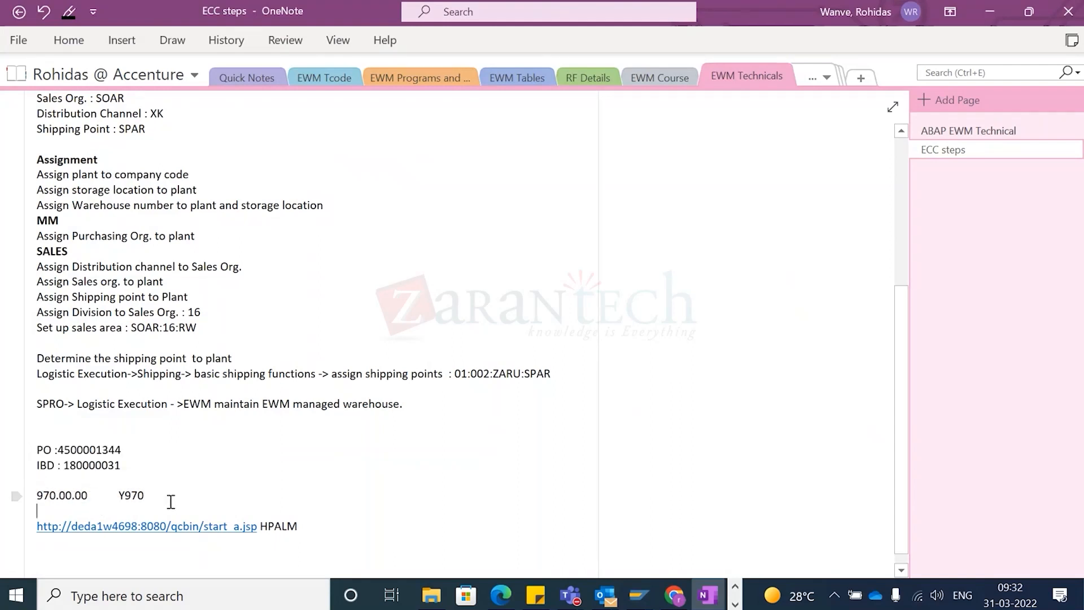
pyautogui.hotkey('shift', 'Right')
pyautogui.hotkey('shift', 'Right')
pyautogui.hotkey('shift', 'Right')
pyautogui.hotkey('shift', 'Right')
pyautogui.hotkey('shift', 'Right')
pyautogui.hotkey('shift', 'Right')
pyautogui.hotkey('shift', 'Right')
pyautogui.hotkey('shift', 'Right')
pyautogui.hotkey('ctrl', 'c')
pyautogui.hotkey('alt', 'Tab')
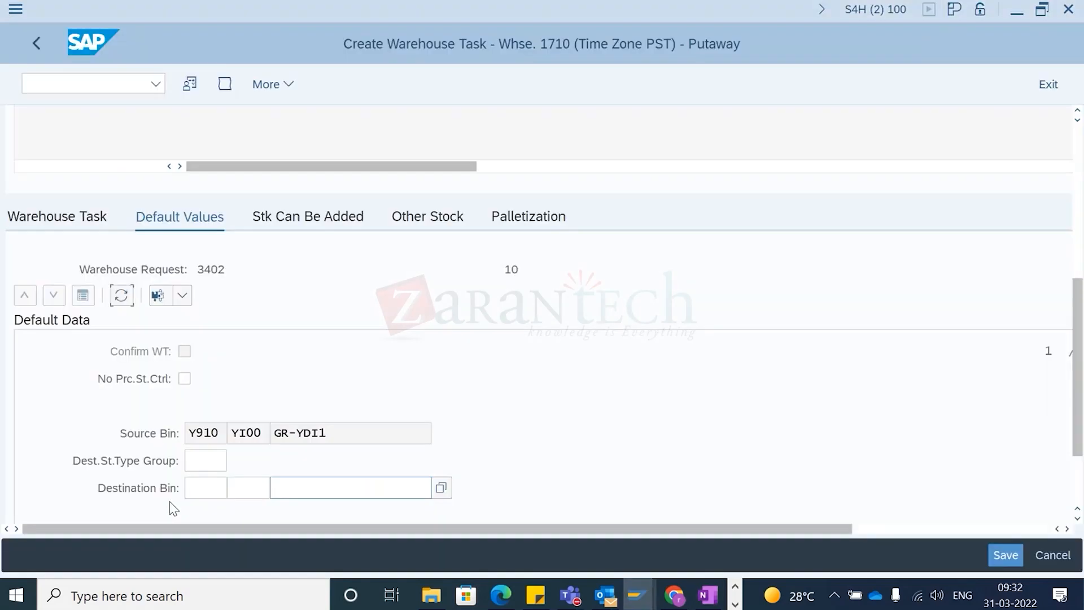
# Step: Enter 970.00.00 as the destination bin and leave the warehouse task creation without saving
pyautogui.hotkey('ctrl', 'v')
pyautogui.press('Return')
pyautogui.click(46, 46)
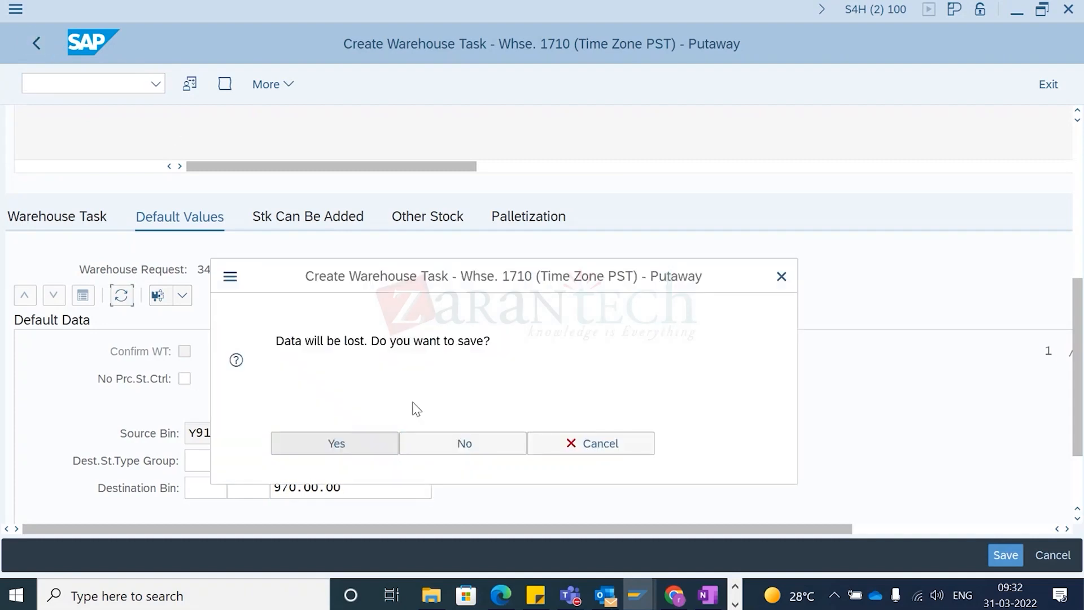
pyautogui.click(462, 447)
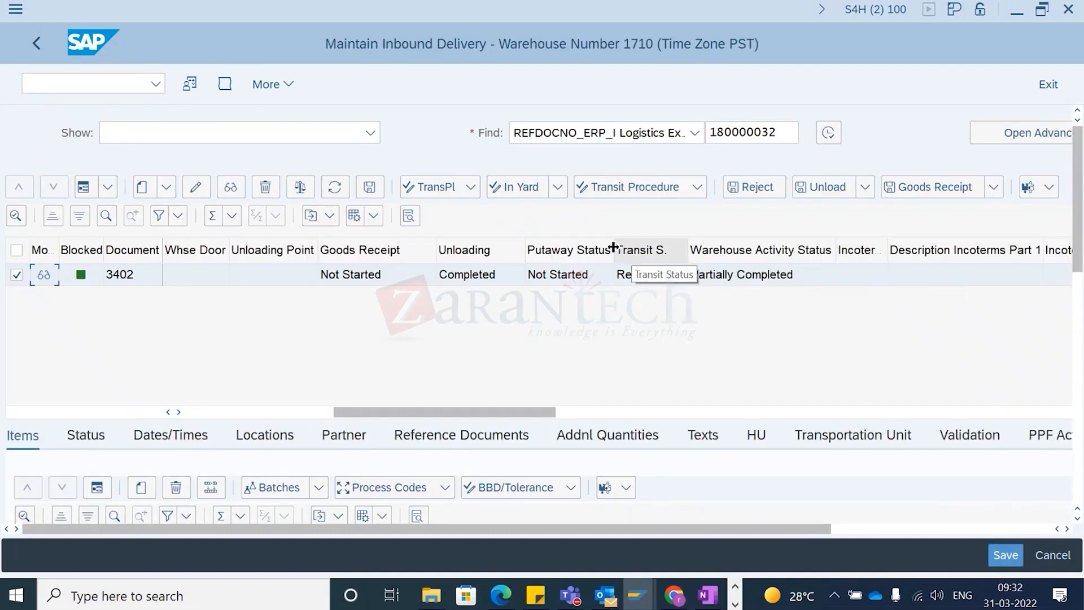
# Step: Post the goods receipt for inbound delivery 3402, save, and check its goods receipt status
pyautogui.click(928, 187)
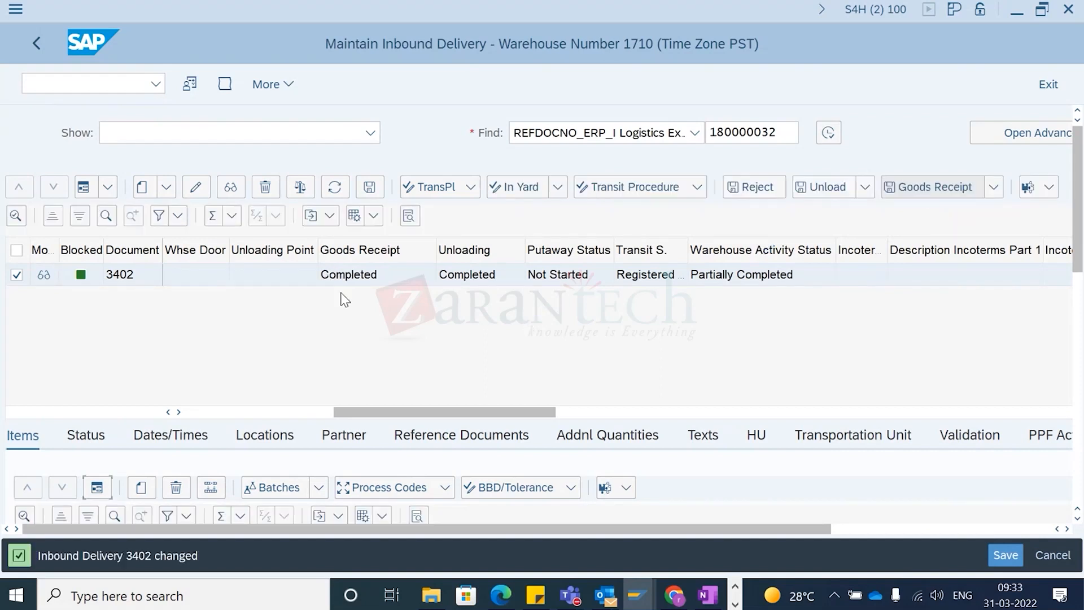
pyautogui.moveTo(1077, 219); pyautogui.dragTo(1076, 261)
pyautogui.click(1005, 555)
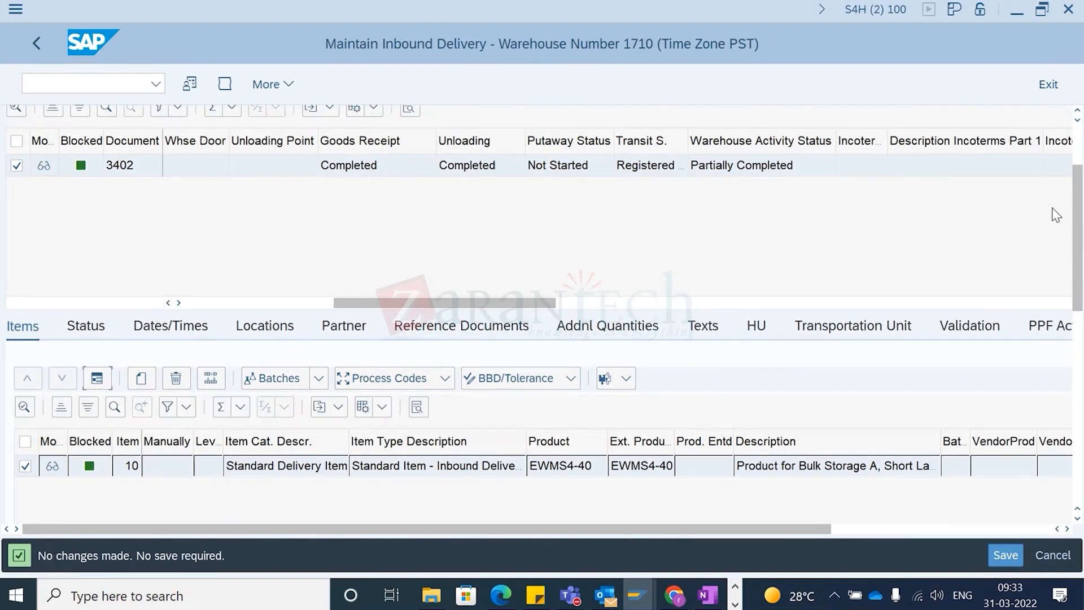
pyautogui.moveTo(1076, 189); pyautogui.dragTo(1079, 145)
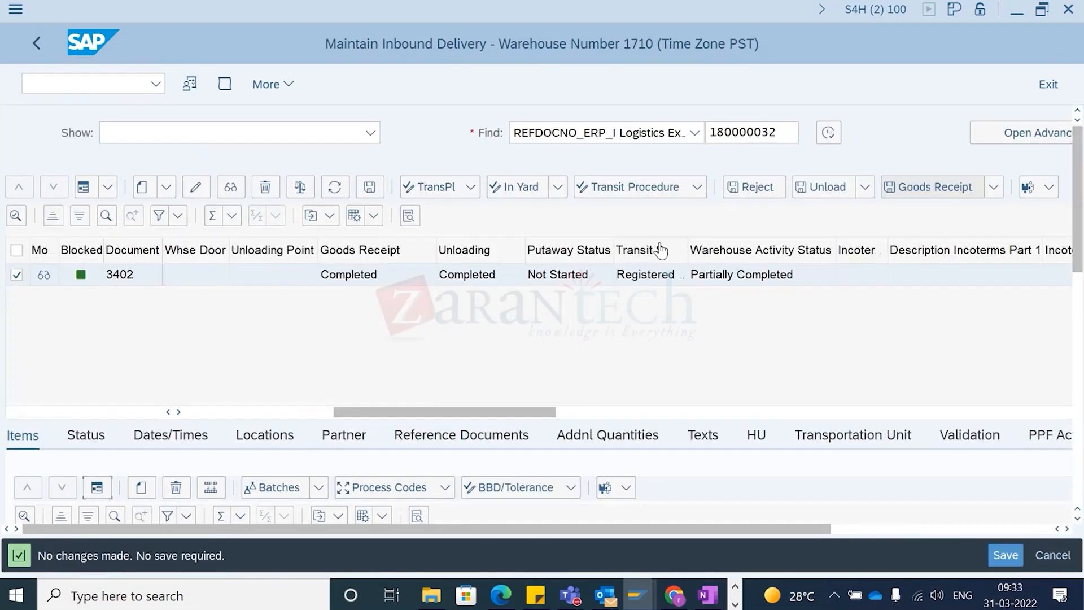
pyautogui.click(370, 277)
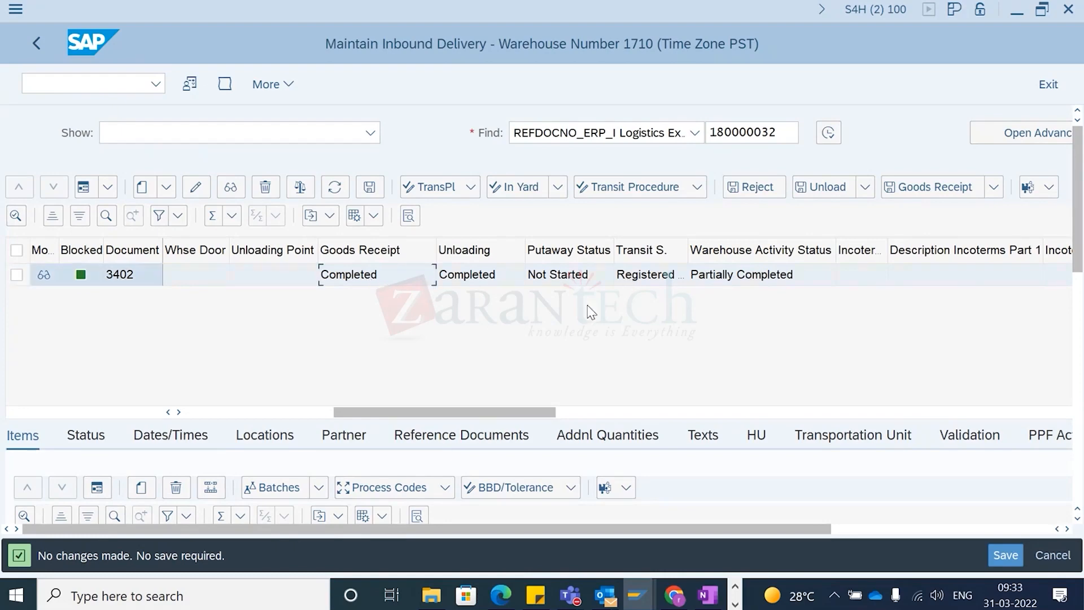
# Step: Show the PPF actions of delivery 3402 and widen the Action column to read the action names and their status
pyautogui.click(1052, 436)
pyautogui.moveTo(1077, 234); pyautogui.dragTo(1079, 320)
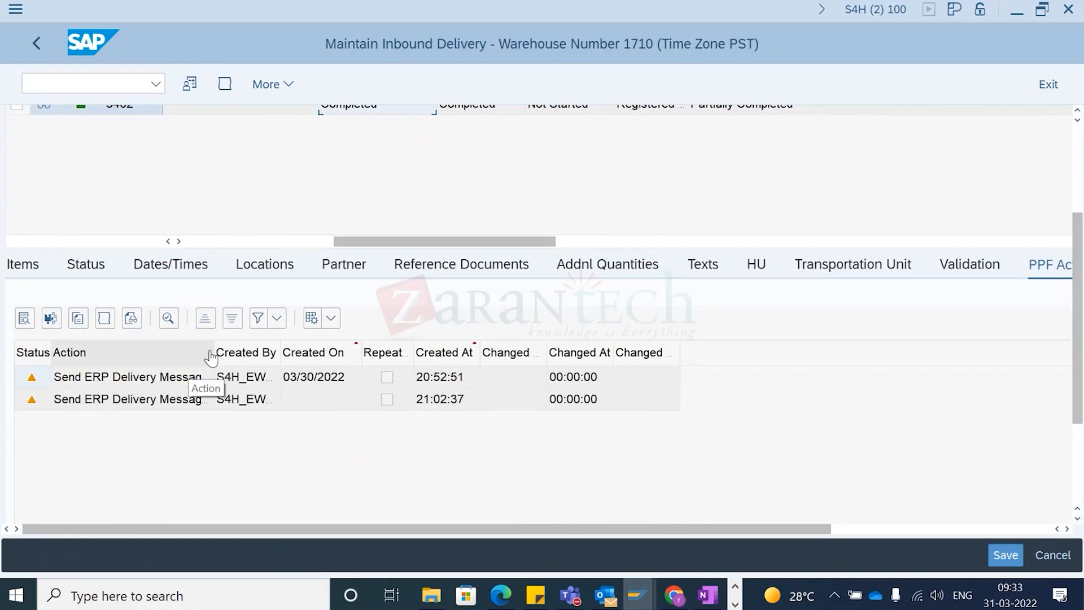
pyautogui.moveTo(214, 352); pyautogui.dragTo(319, 359)
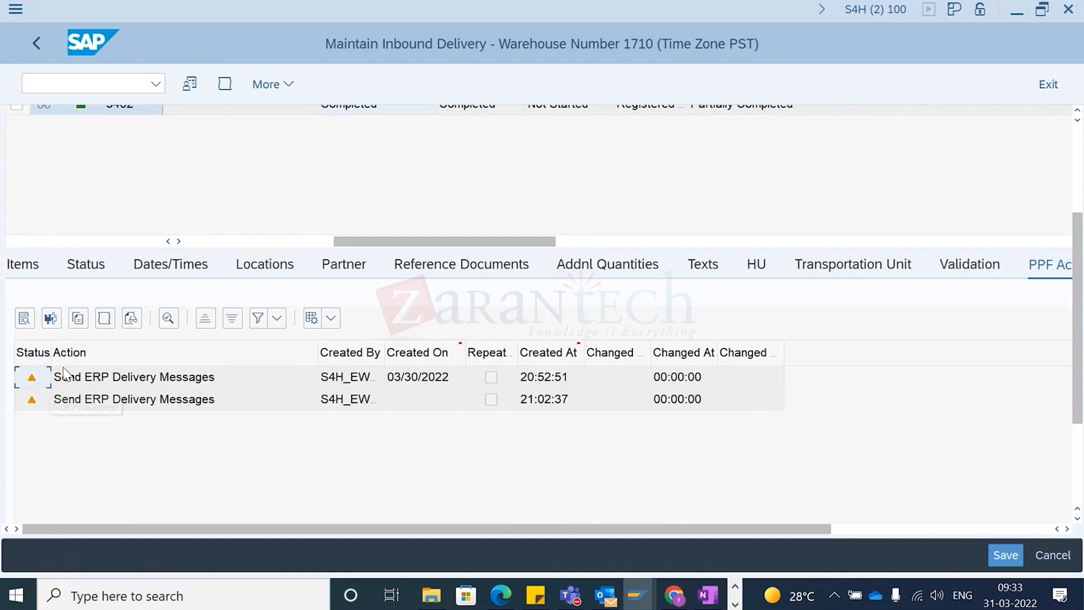
pyautogui.moveTo(51, 381)
# Step: Switch to the stock overview of material EWMS4-40, refresh it and check the unrestricted-use stock in storage location 171D
pyautogui.hotkey('alt', 'Tab')
pyautogui.hotkey('alt', 'Tab')
pyautogui.hotkey('alt', 'Tab')
pyautogui.hotkey('alt', 'shift', 'Tab')
pyautogui.hotkey('alt', 'Tab')
pyautogui.hotkey('alt', 'Tab')
pyautogui.hotkey('alt', 'shift', 'Tab')
pyautogui.hotkey('alt', 'shift', 'Tab')
pyautogui.press('Down')
pyautogui.press('Left')
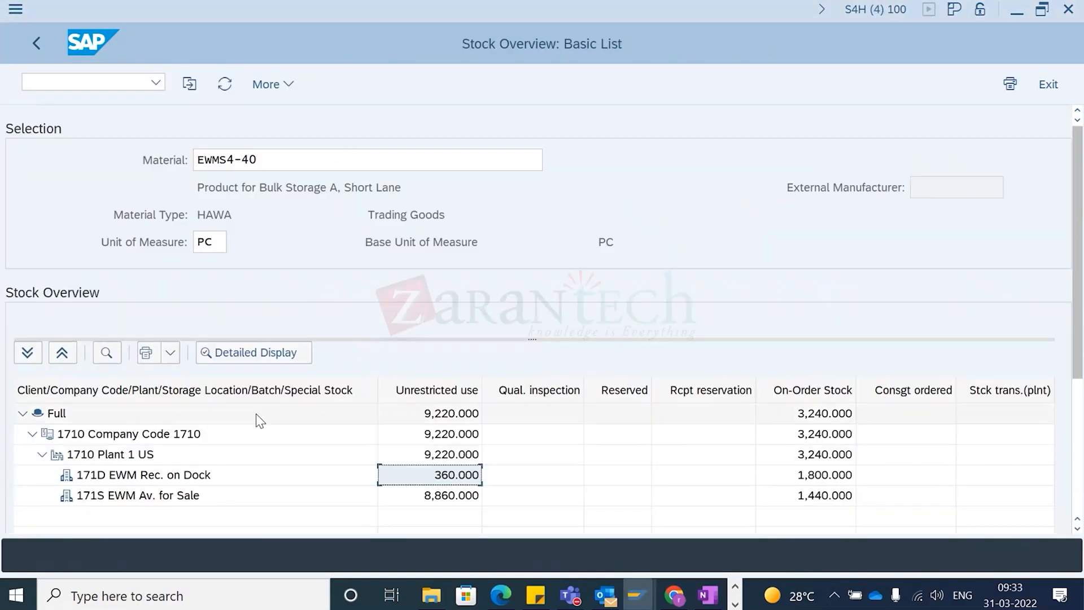
pyautogui.click(224, 83)
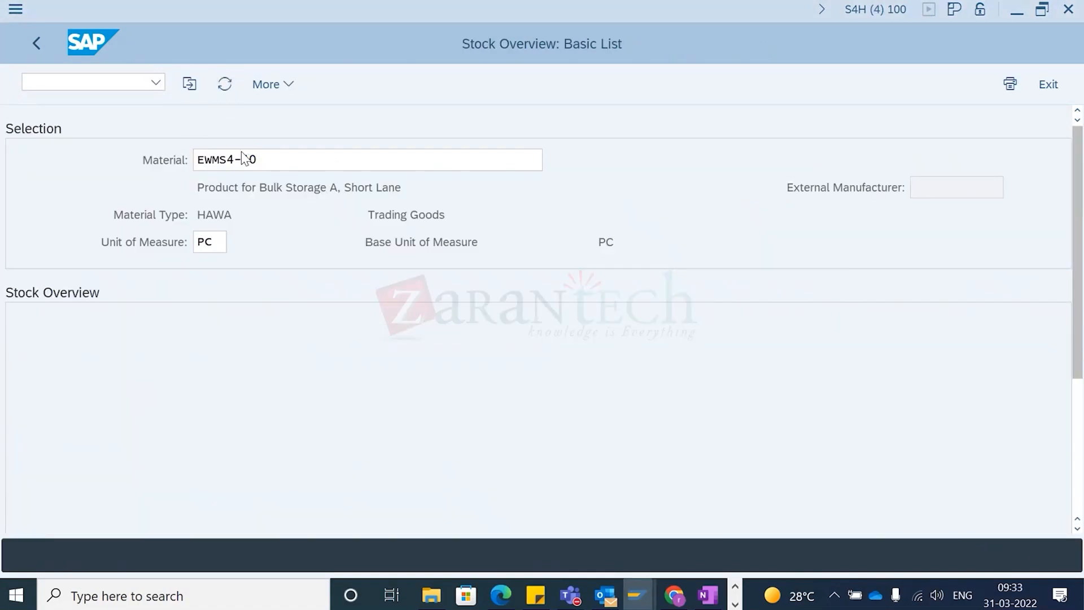
pyautogui.click(440, 474)
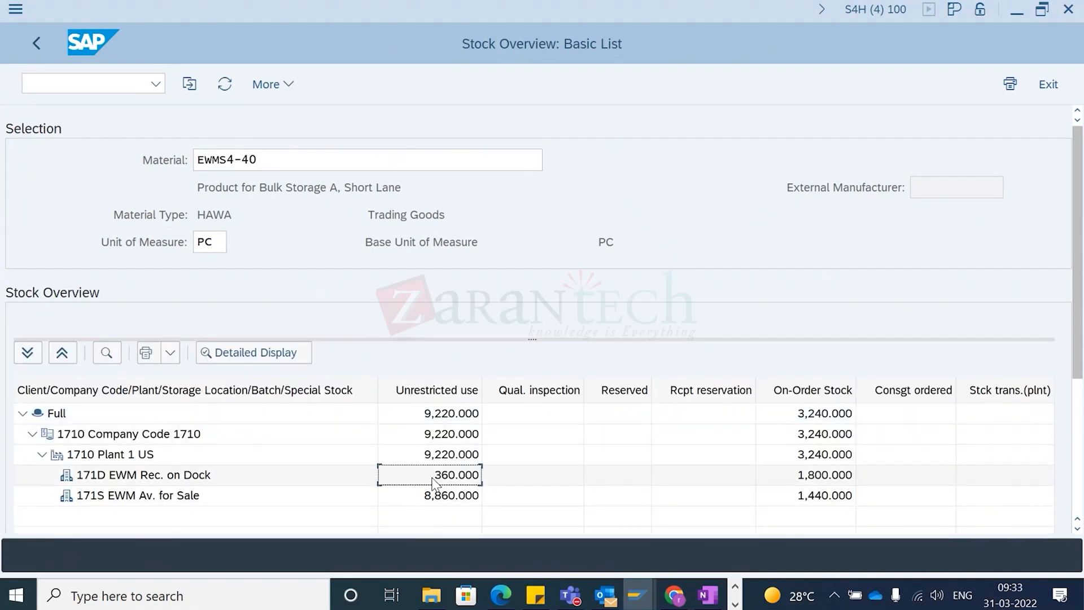
# Step: Switch to the display of inbound delivery 180000032 and check its actual goods receipt date and goods movement data
pyautogui.hotkey('alt', 'Tab')
pyautogui.hotkey('alt', 'Tab')
pyautogui.hotkey('alt', 'Tab')
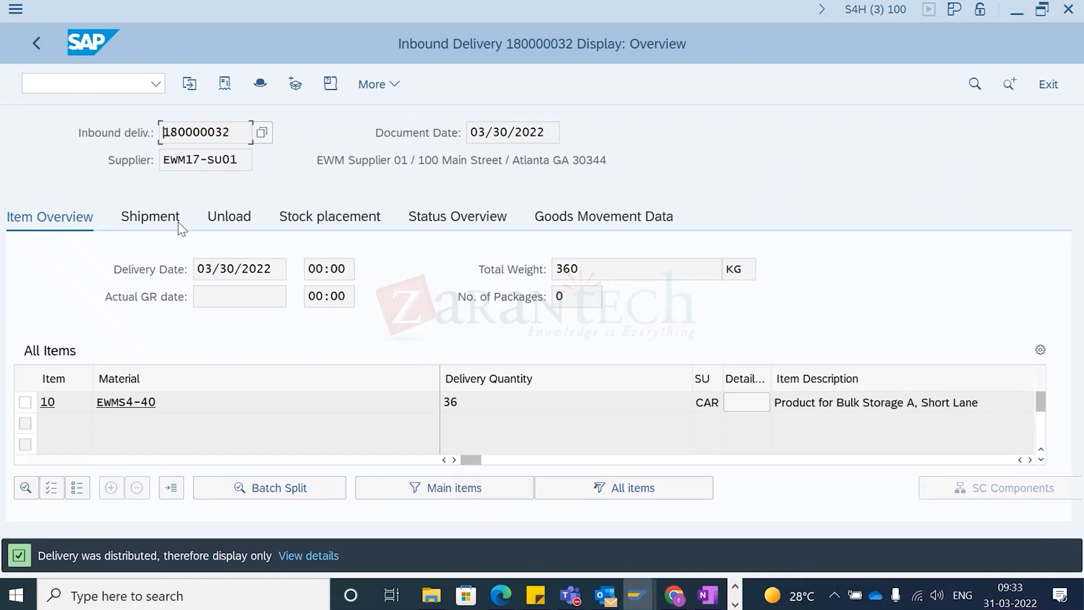
pyautogui.click(215, 298)
pyautogui.click(567, 227)
pyautogui.click(183, 294)
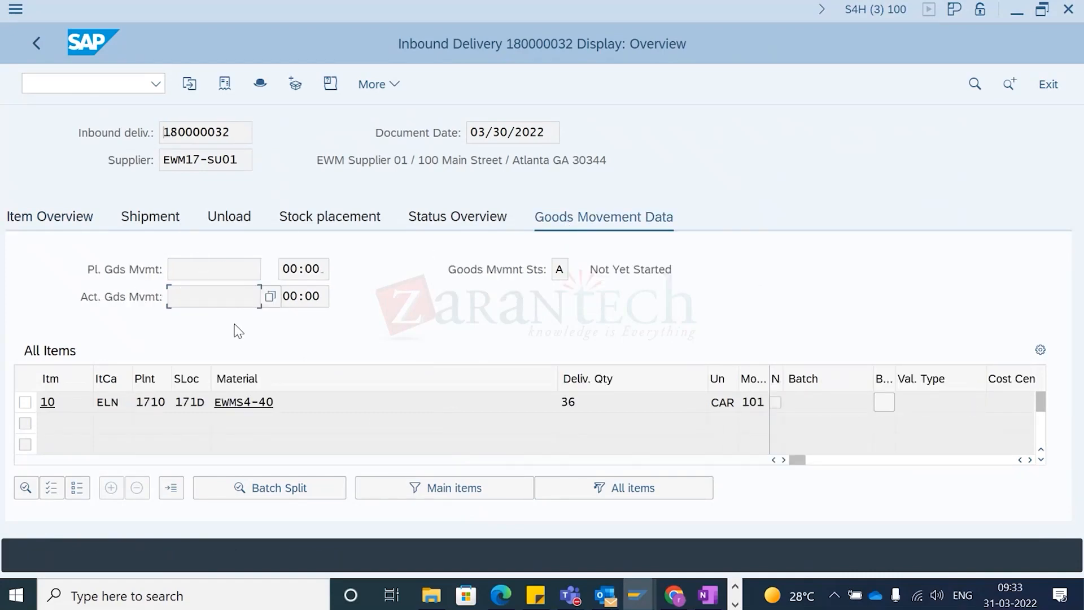
# Step: Return to the Maintain Inbound Delivery session and start transaction SPPFP in a new session
pyautogui.hotkey('alt', 'Tab')
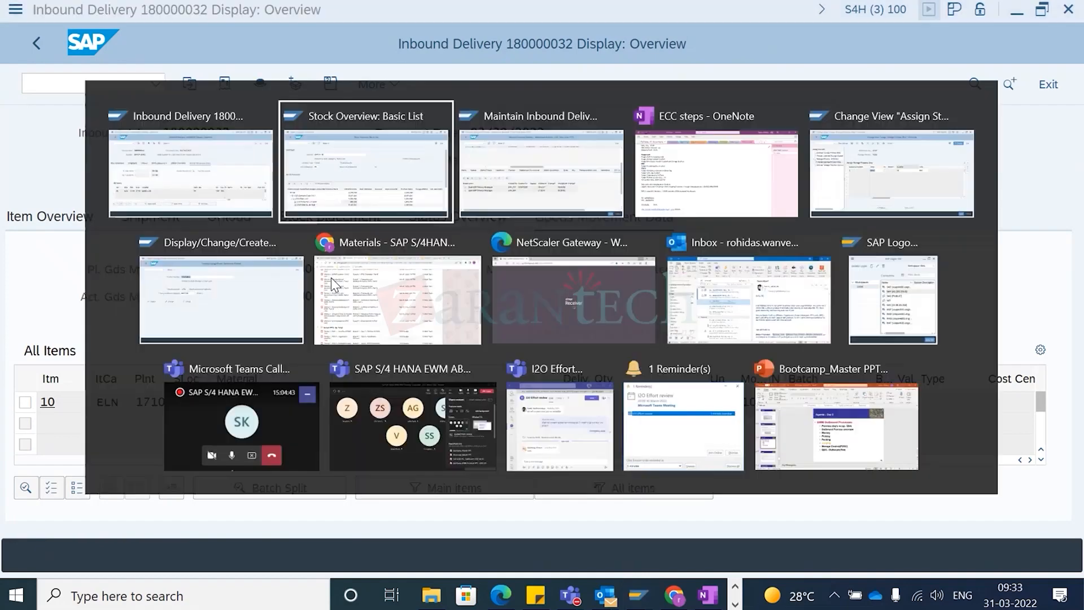
pyautogui.hotkey('alt', 'Tab')
pyautogui.hotkey('alt', 'Tab')
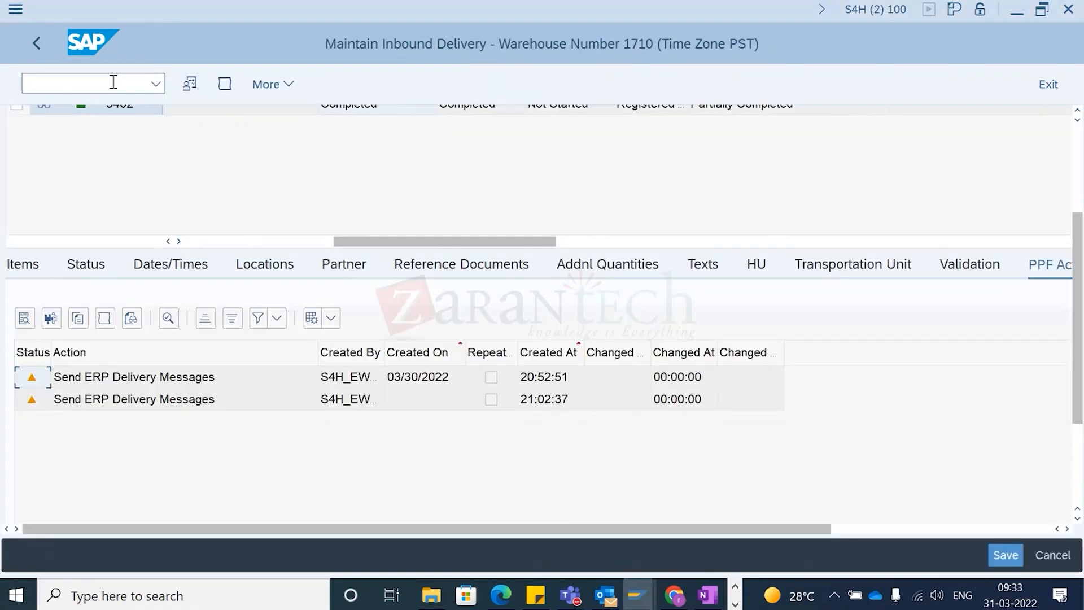
pyautogui.write('/osppfp')
pyautogui.press('Return')
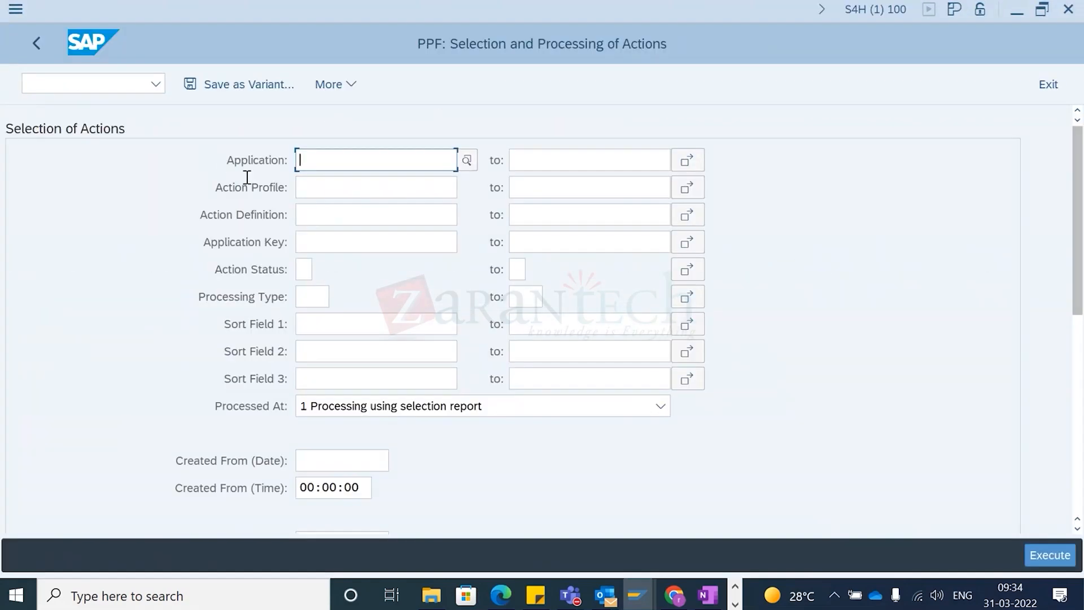
# Step: Clear the Processed At criterion, set Created From (Date) to 03/31/2022 and execute the PPF action selection
pyautogui.click(407, 412)
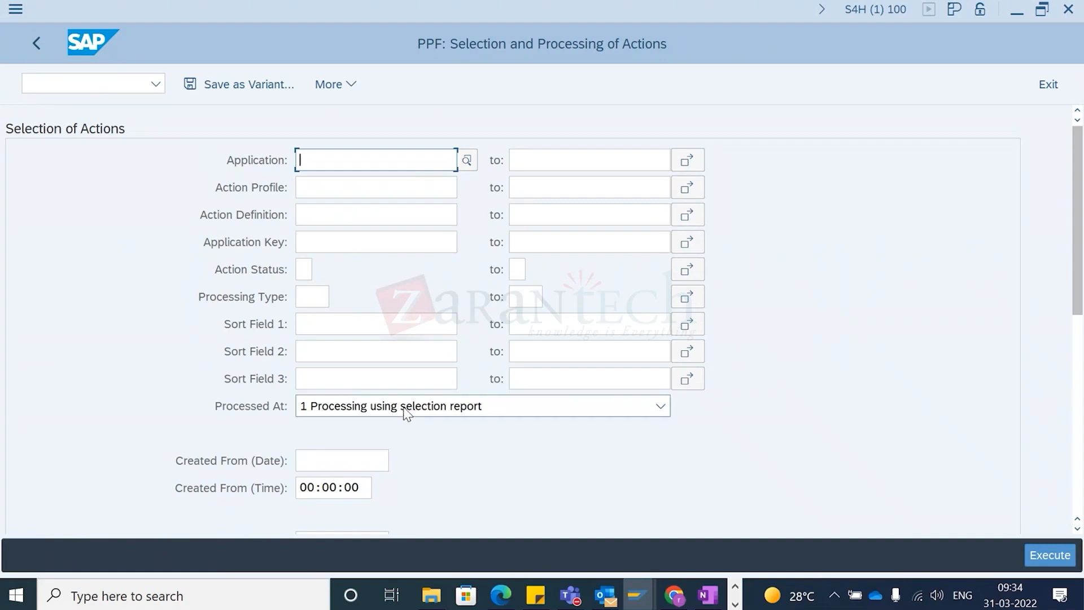
pyautogui.click(355, 513)
pyautogui.click(326, 460)
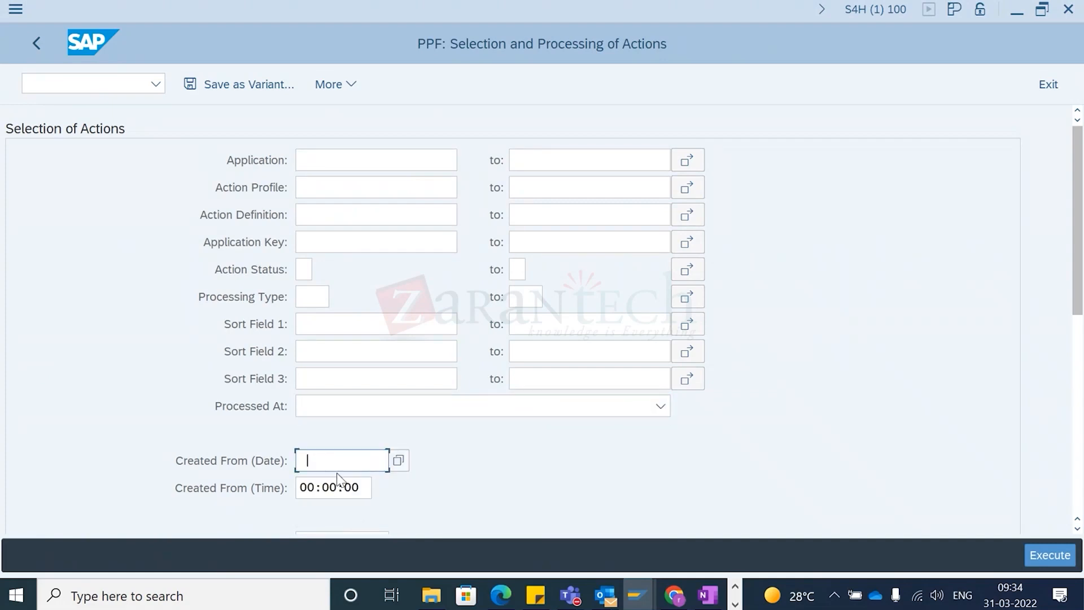
pyautogui.click(343, 485)
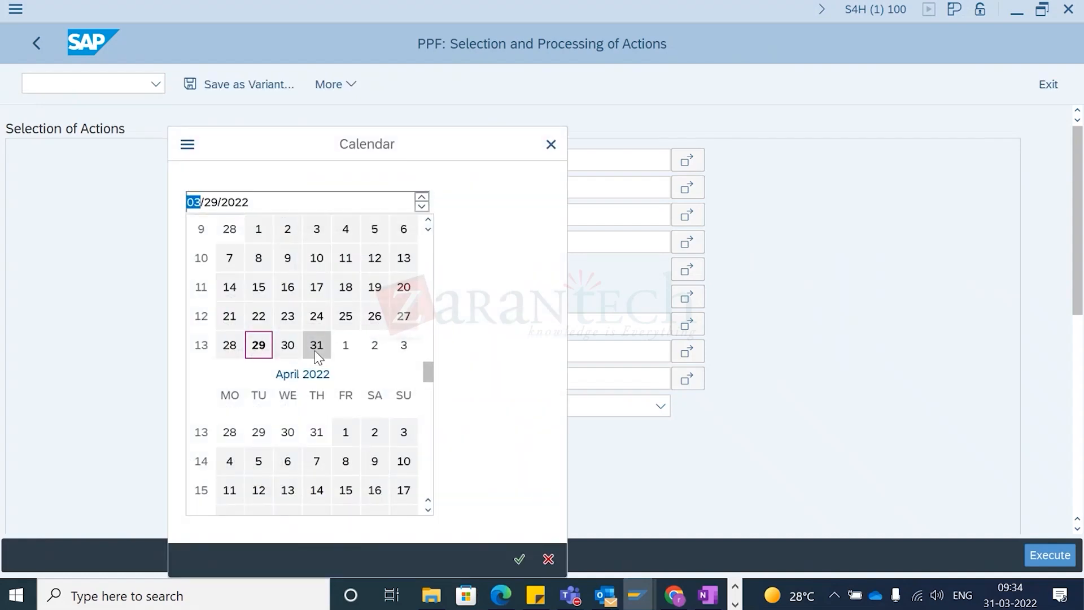
pyautogui.click(315, 349)
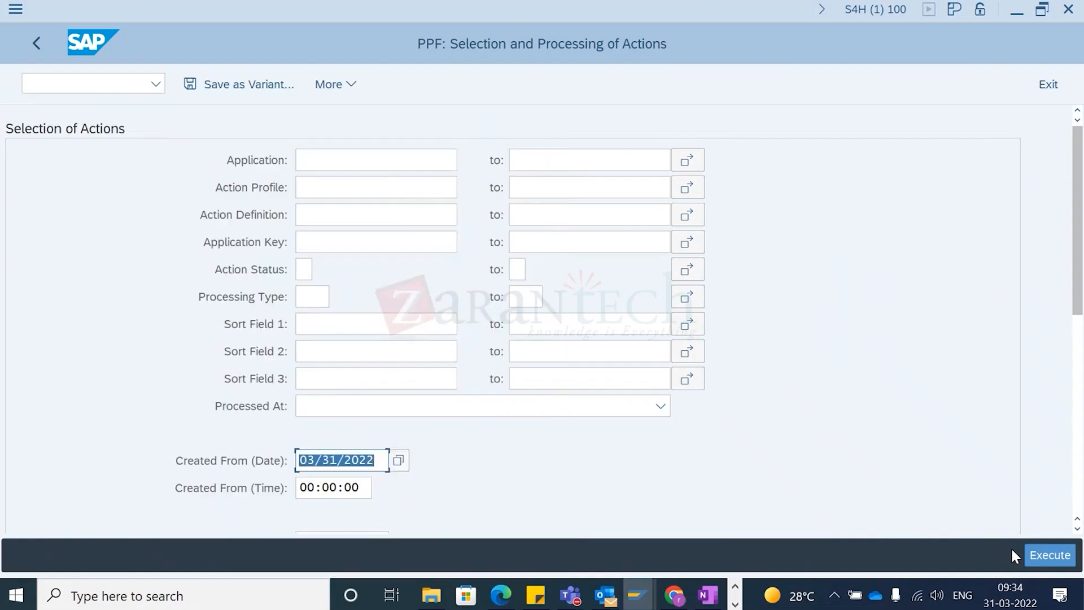
pyautogui.click(1034, 556)
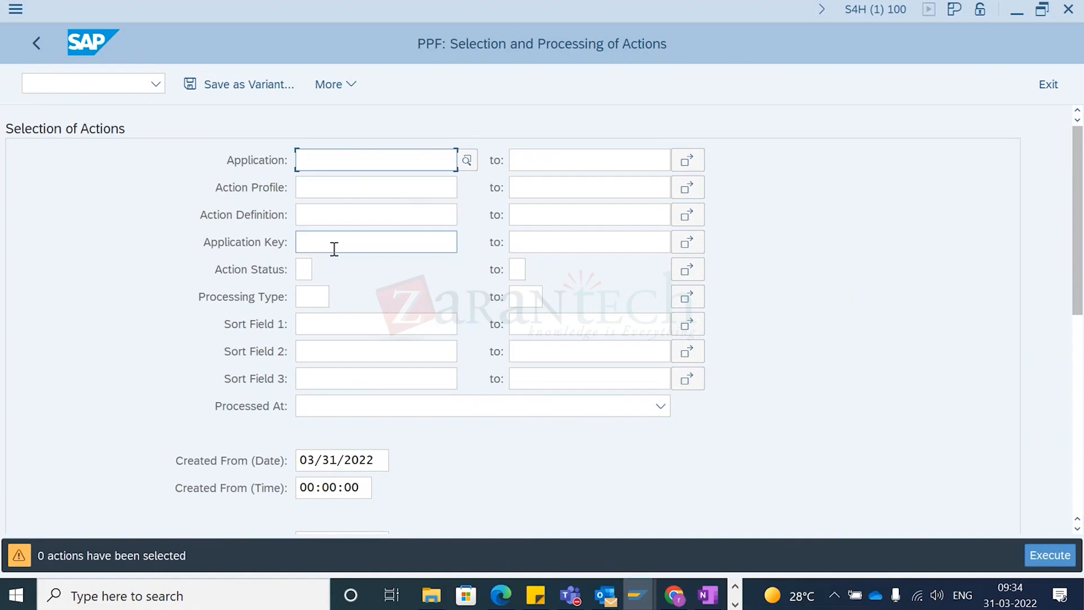
# Step: Check the remaining selection criteria and execute the selection again with Created From (Date) 03/31/2022
pyautogui.scroll(-3, 1081, 305)
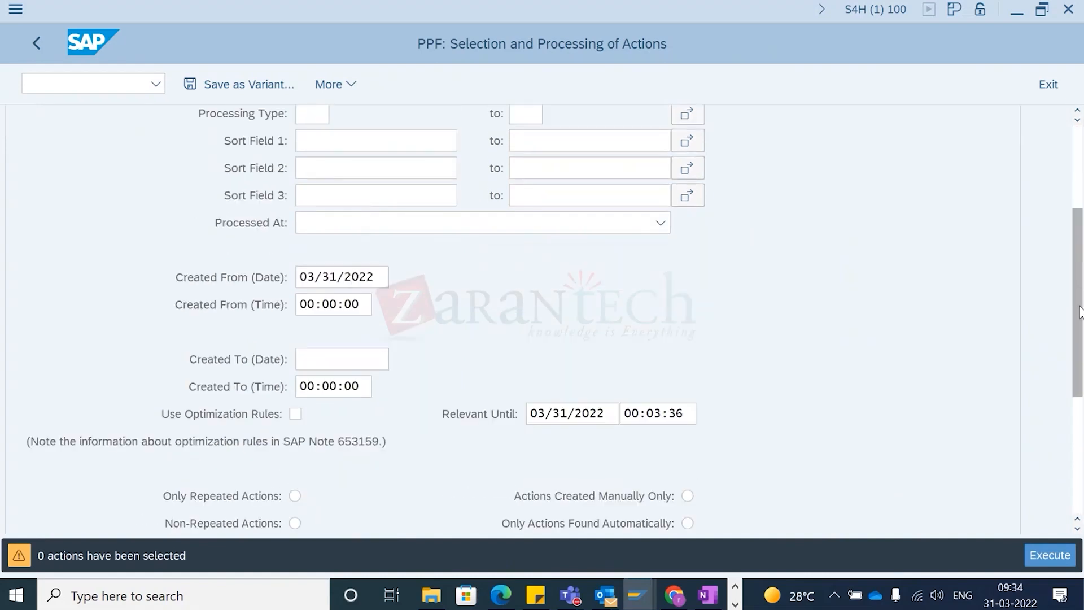
pyautogui.scroll(-2, 1080, 326)
pyautogui.scroll(1, 486, 262)
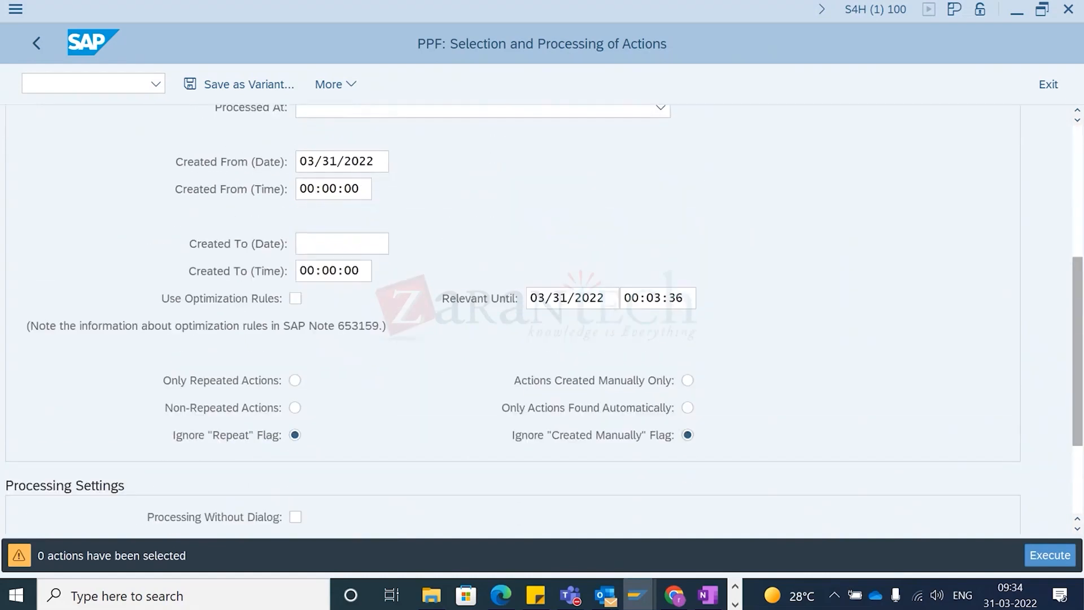
pyautogui.click(381, 184)
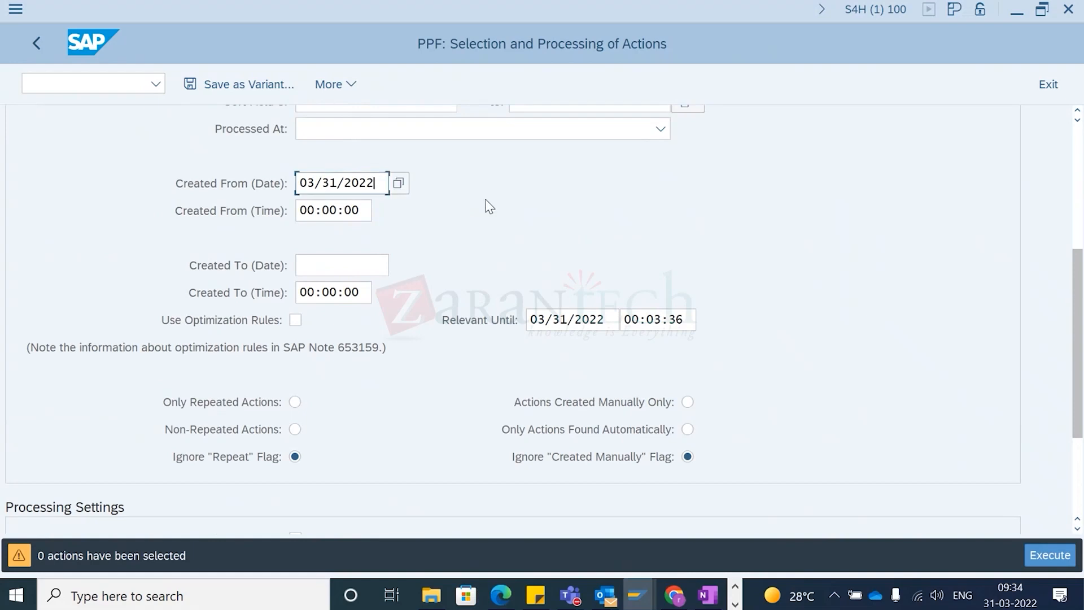
pyautogui.hotkey('ctrl', 'a')
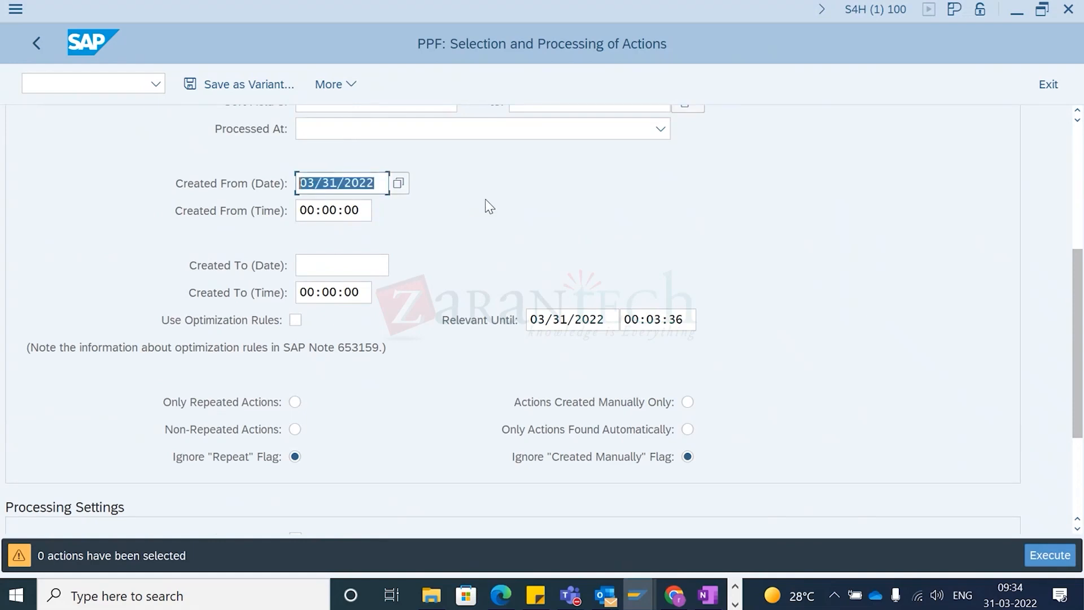
pyautogui.press('Home')
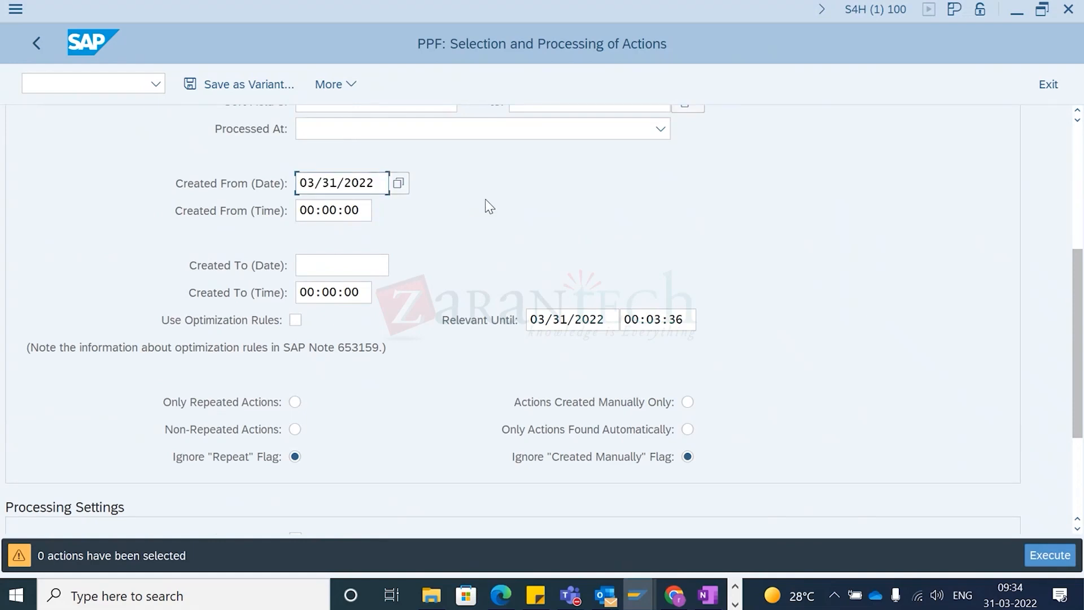
pyautogui.hotkey('shift', 'End')
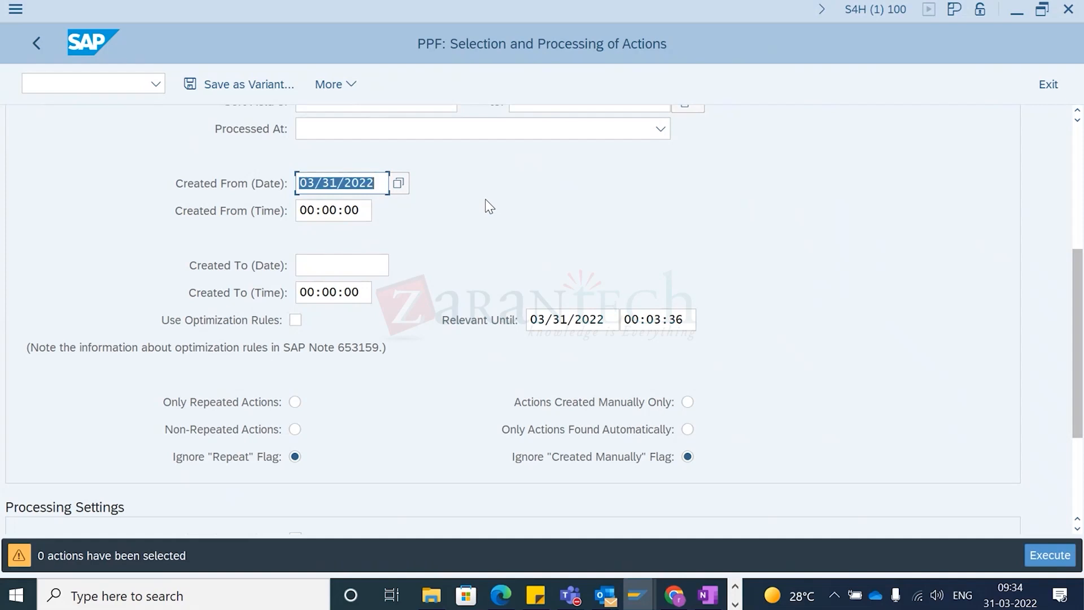
pyautogui.click(1042, 554)
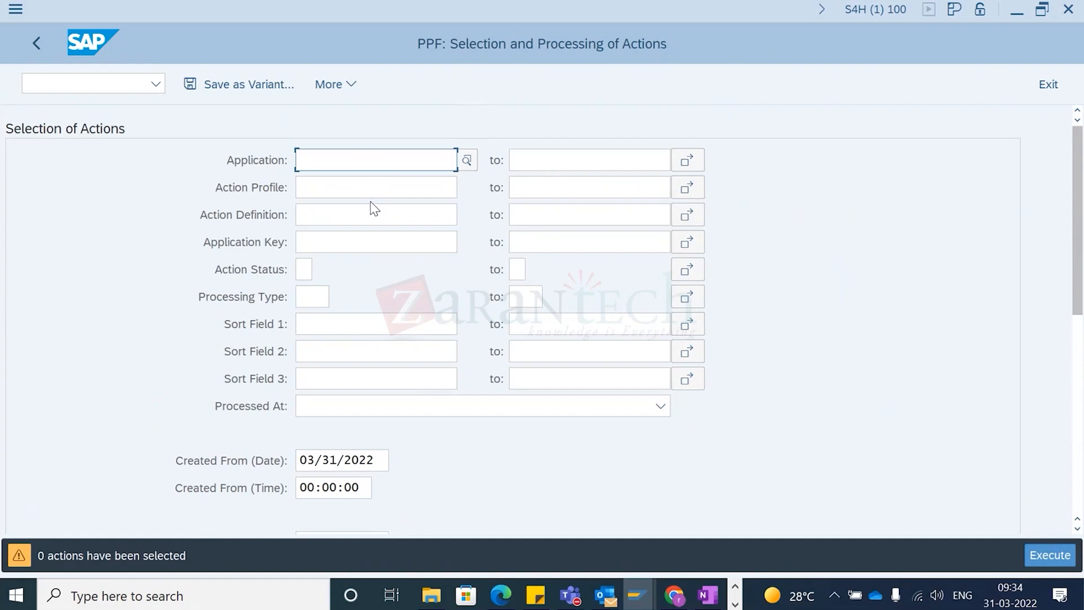
# Step: Remove the Created From (Date) criterion and execute the action selection without a date restriction
pyautogui.scroll(-1, 390, 416)
pyautogui.click(381, 456)
pyautogui.doubleClick(381, 455)
pyautogui.press('BackSpace')
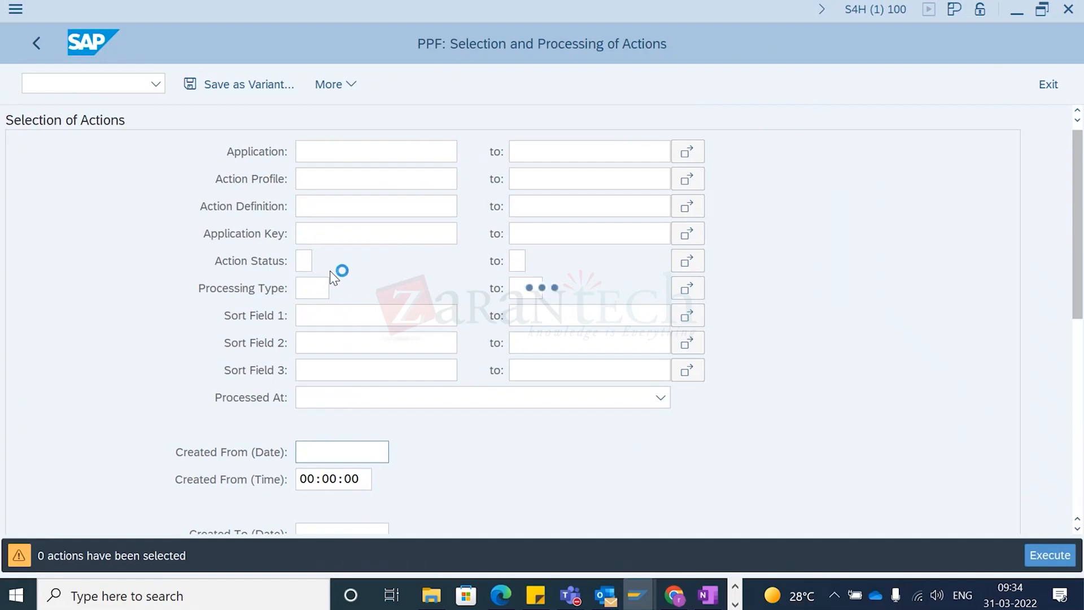
# Step: Process the two pending /SCWM/MSG_PRD_SEND actions with application key 3402 at the end of the list and refresh the display
pyautogui.click(127, 295)
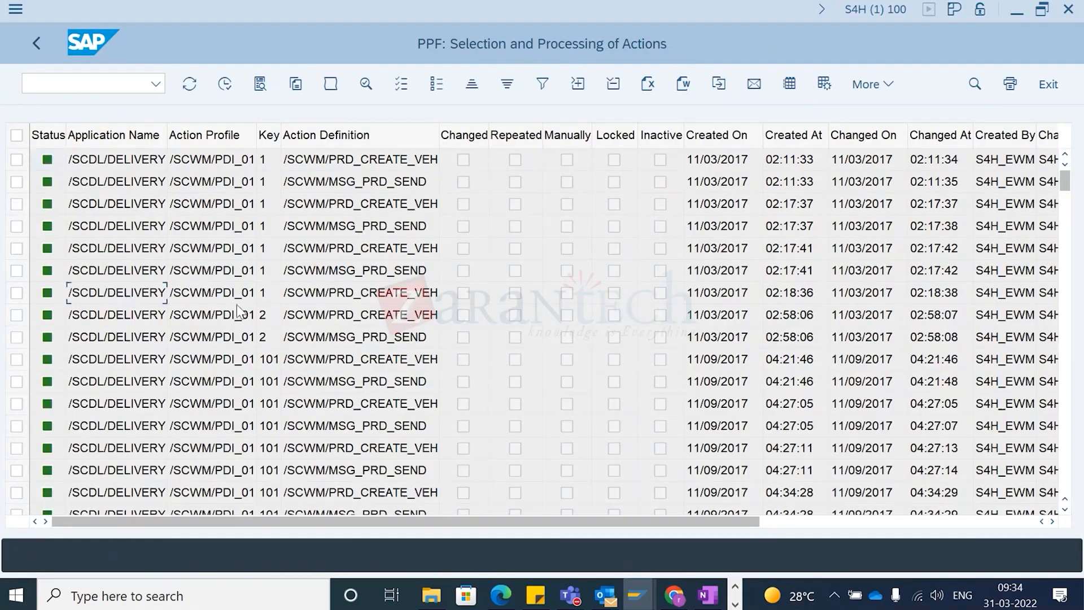
pyautogui.moveTo(1065, 189); pyautogui.dragTo(1080, 566)
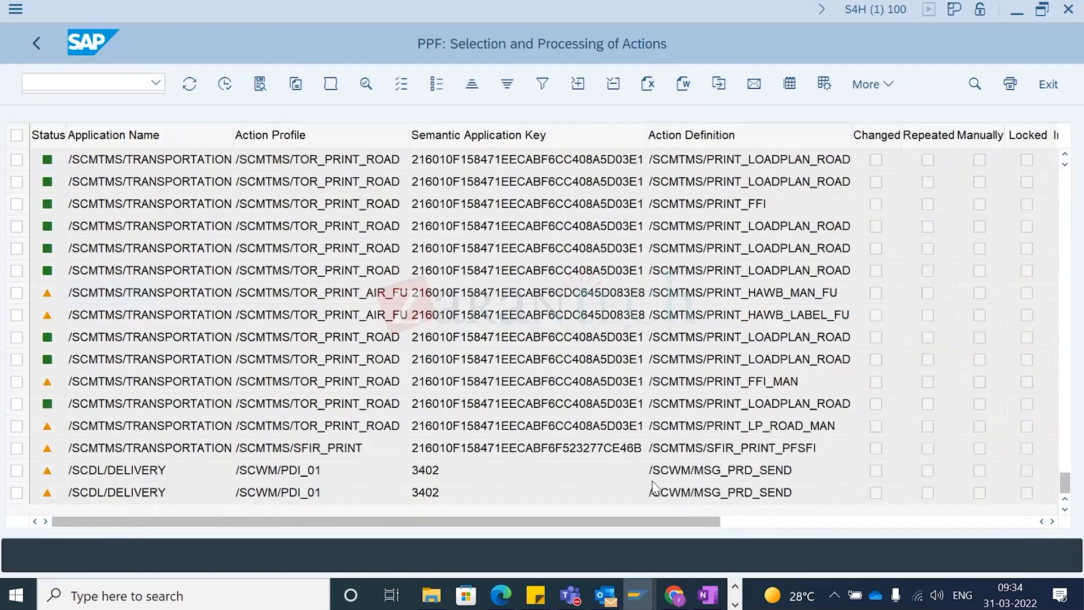
pyautogui.click(17, 470)
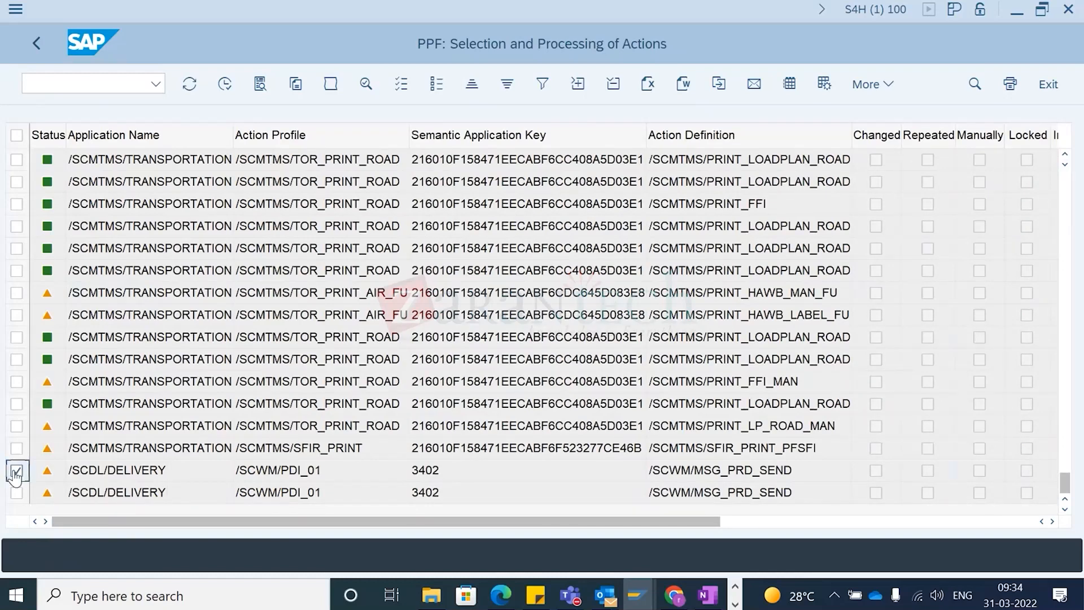
pyautogui.click(17, 493)
pyautogui.click(225, 86)
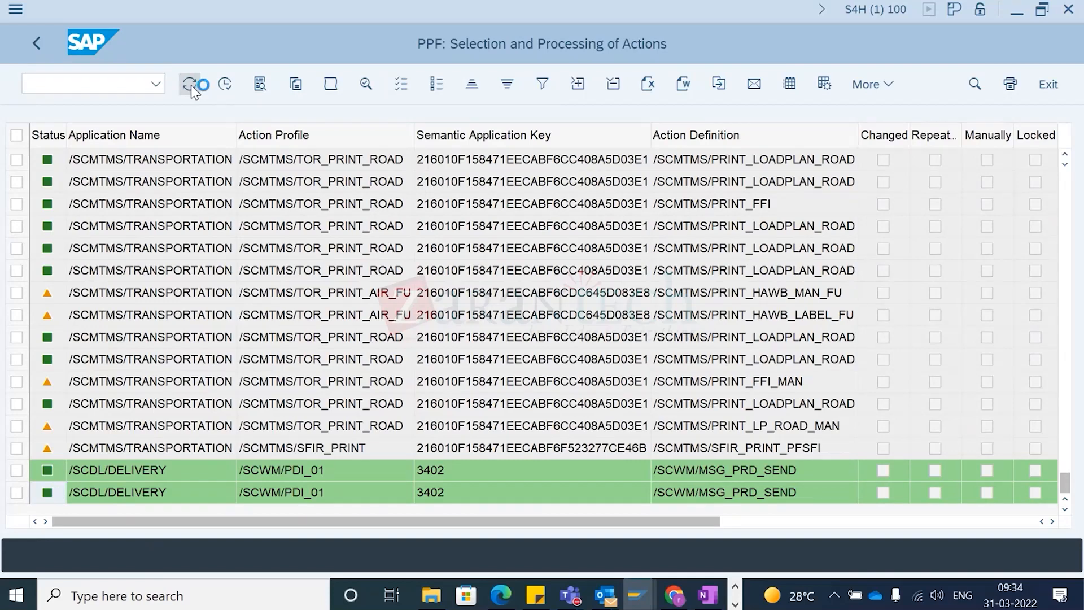
pyautogui.click(190, 86)
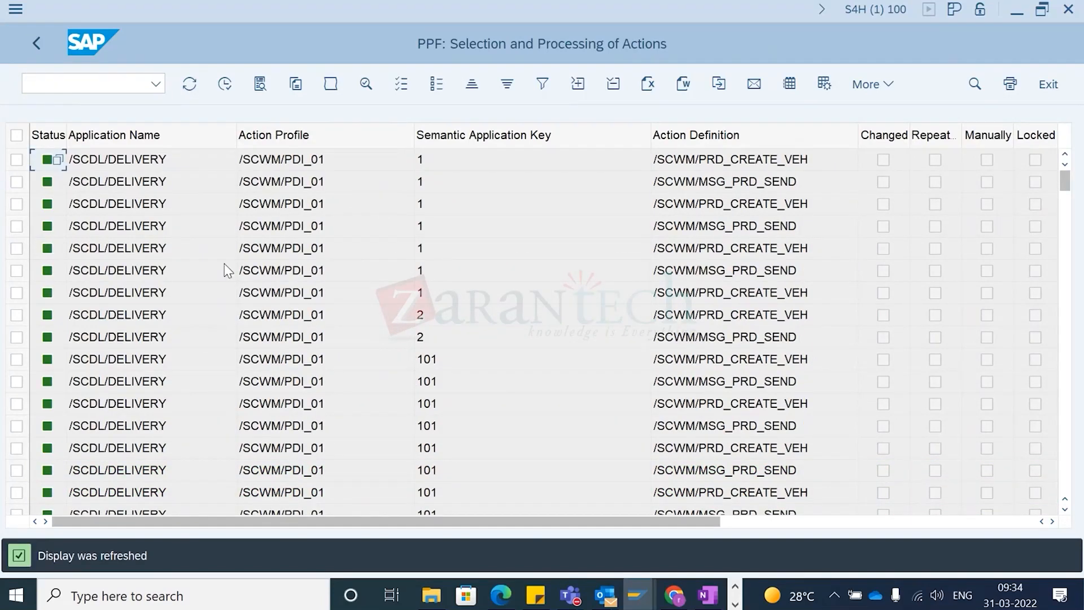
# Step: Close the PPF processing session, reload delivery 3402 in Maintain Inbound Delivery and check the status of its PPF actions
pyautogui.click(1068, 10)
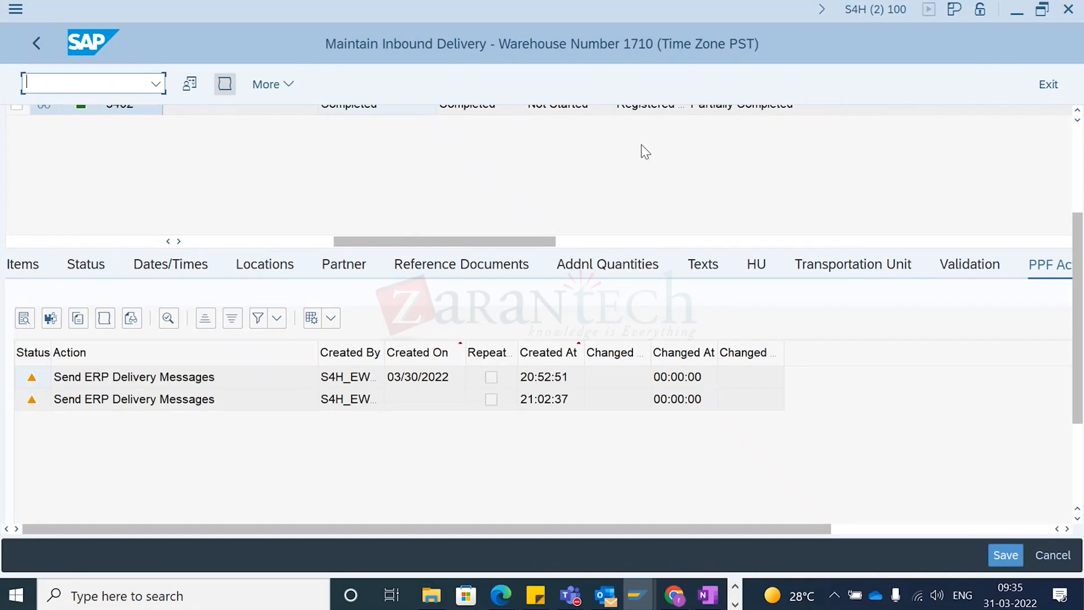
pyautogui.scroll(3, 886, 209)
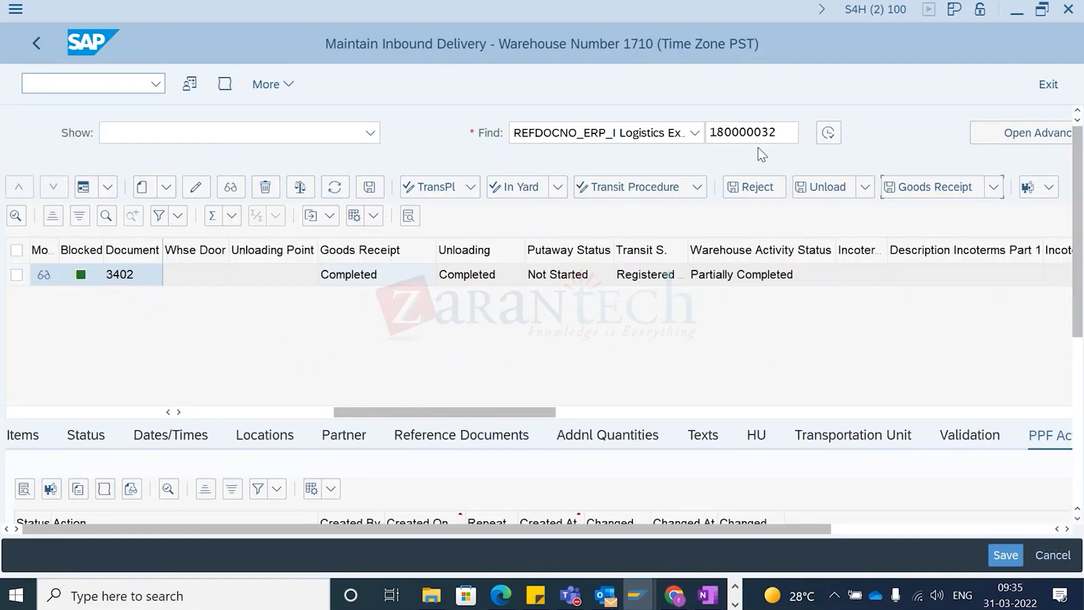
pyautogui.click(827, 135)
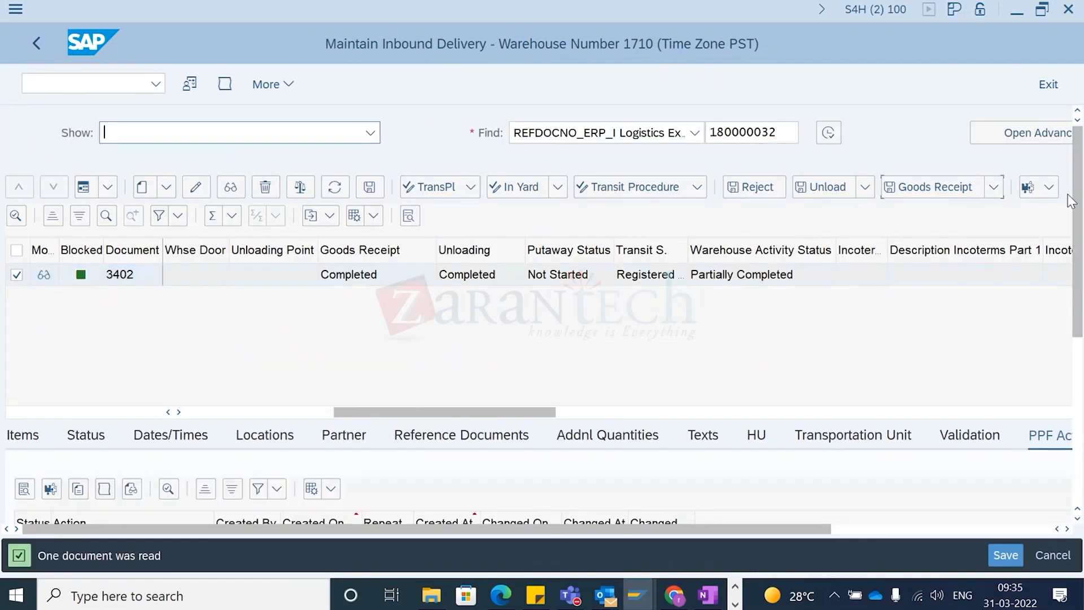
pyautogui.scroll(-5, 1078, 192)
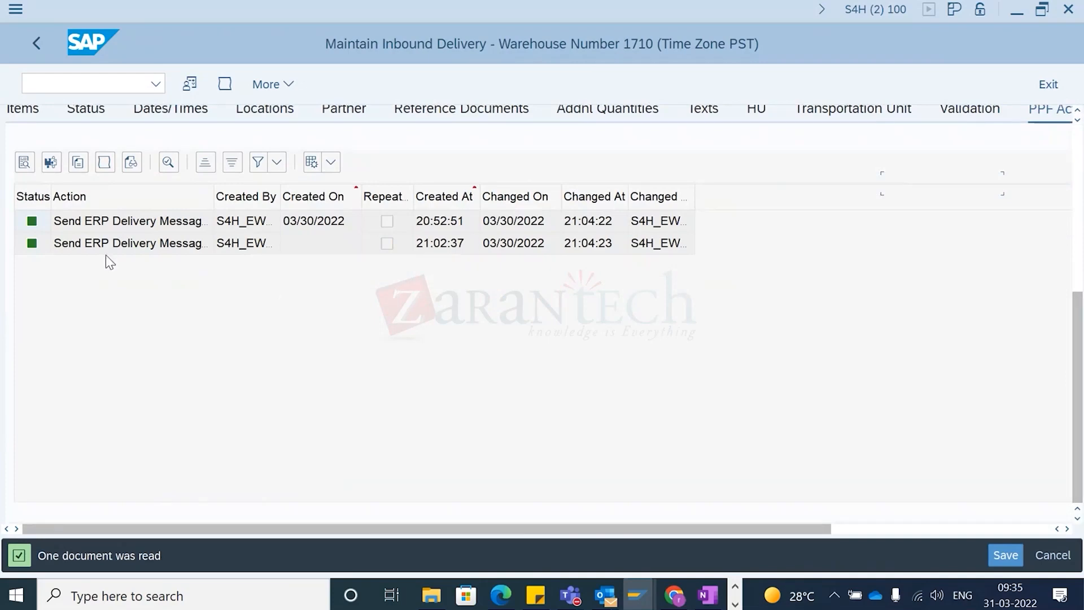
# Step: Switch to the stock overview of EWMS4-40, refresh it and recheck the unrestricted-use stock of storage location 171D
pyautogui.hotkey('alt', 'Tab')
pyautogui.hotkey('alt', 'Tab')
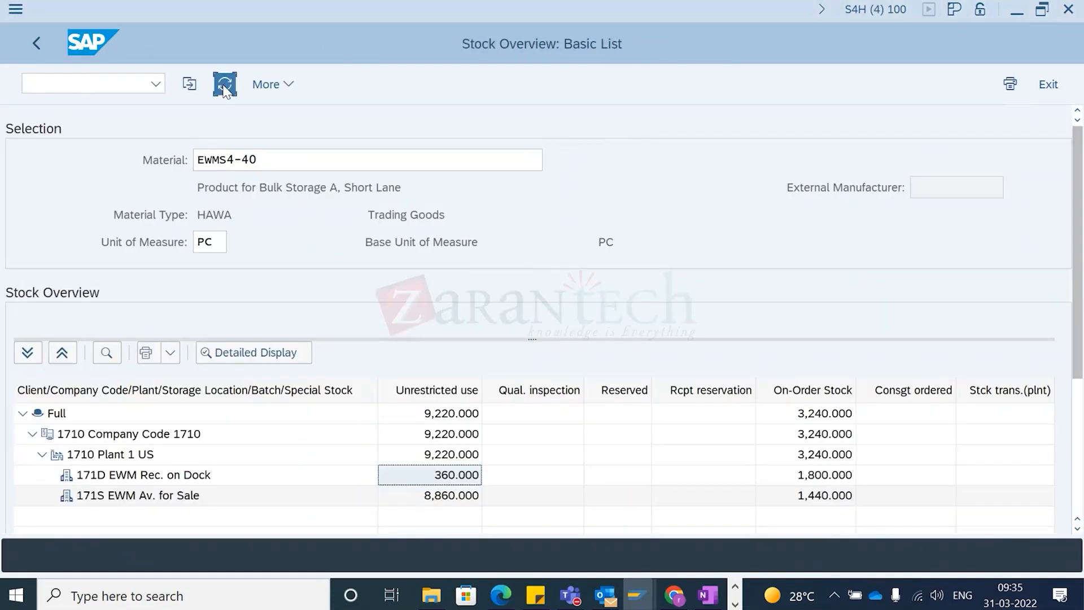
pyautogui.click(225, 84)
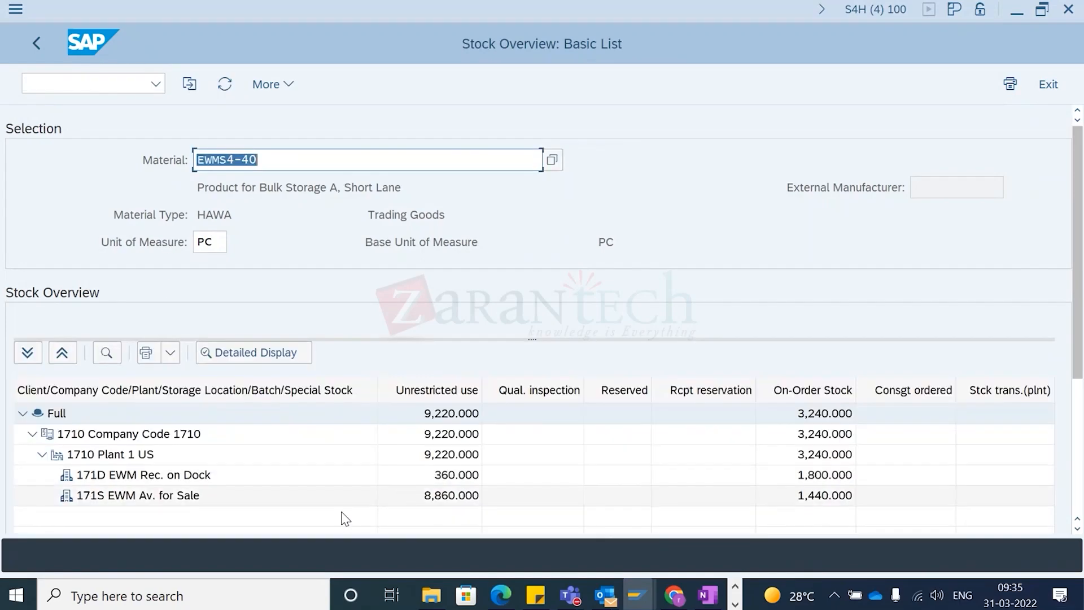
pyautogui.click(443, 477)
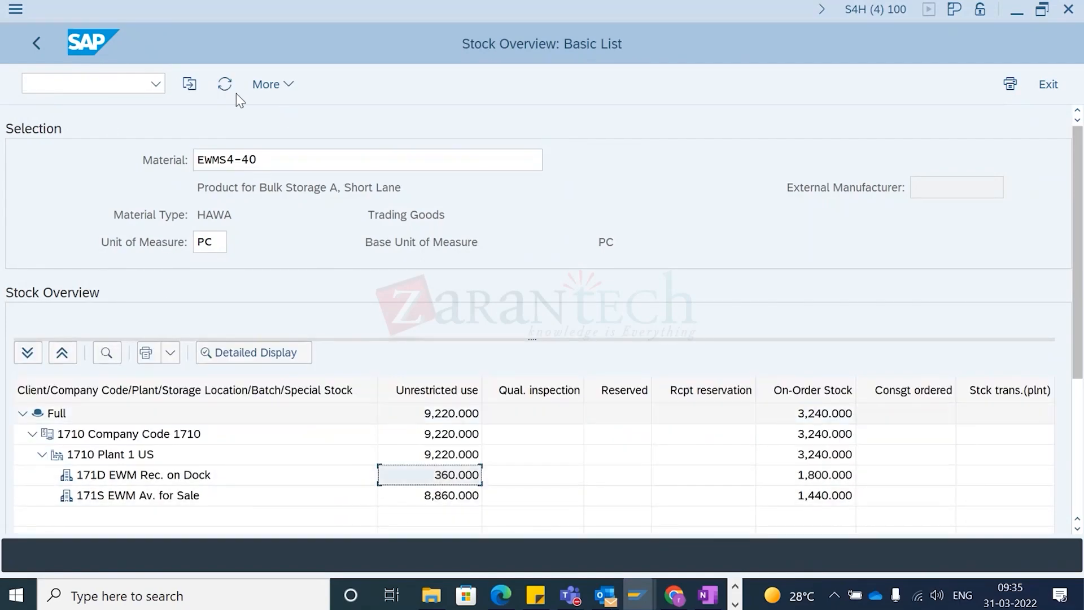
# Step: Switch to the display session of inbound delivery 180000032 and look at its goods movement data
pyautogui.hotkey('alt', 'Tab')
pyautogui.press('Tab')
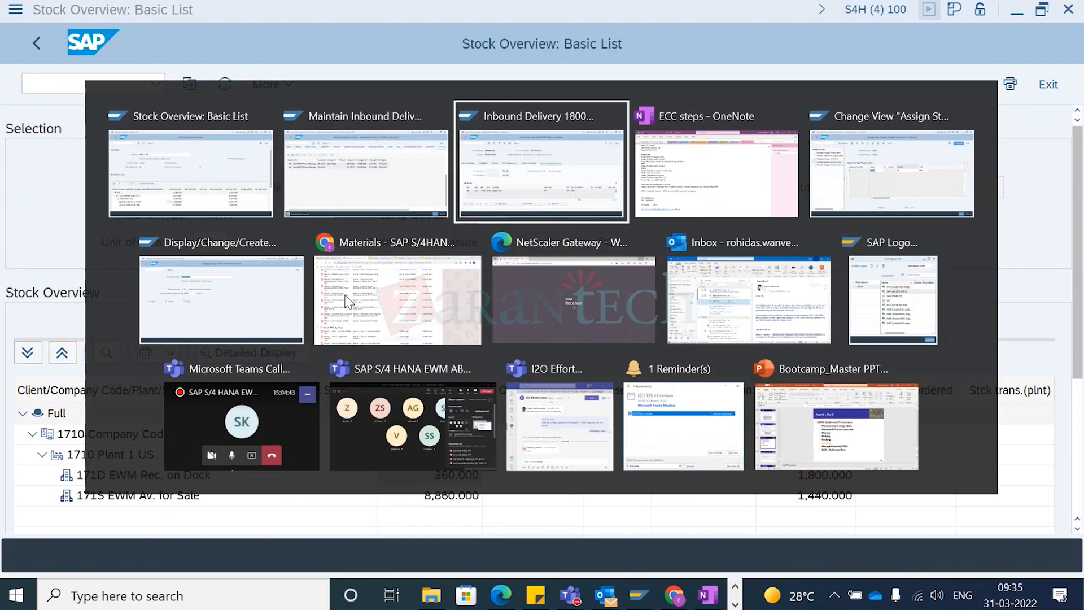
pyautogui.hotkey('alt', 'shift', 'Tab')
pyautogui.hotkey('alt', 'Tab')
pyautogui.hotkey('alt', 'shift', 'Tab')
pyautogui.hotkey('alt', 'Tab')
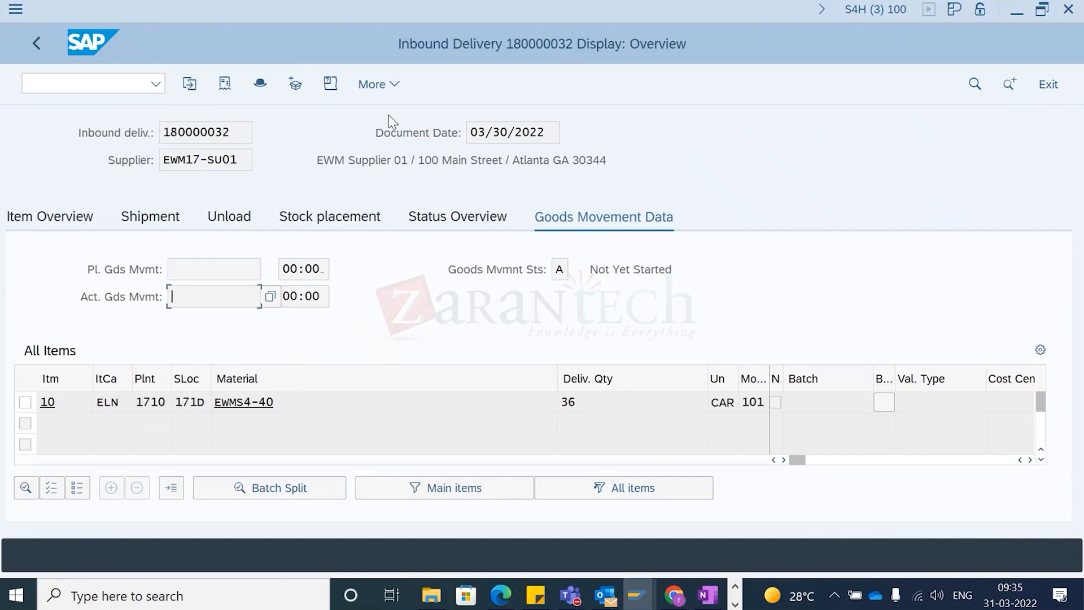
pyautogui.hotkey('alt', 'Tab')
pyautogui.press('Tab')
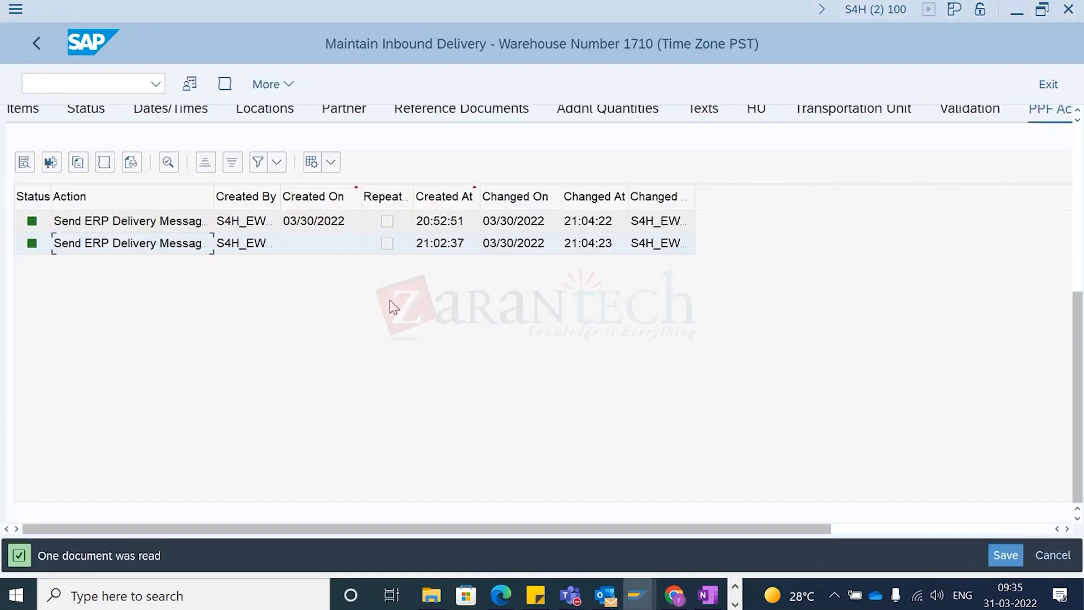
pyautogui.hotkey('alt', 'Tab')
pyautogui.press('Tab')
pyautogui.press('Right')
pyautogui.press('Right')
pyautogui.press('Left')
pyautogui.press('Left')
pyautogui.press('Left')
pyautogui.press('Down')
pyautogui.press('Left')
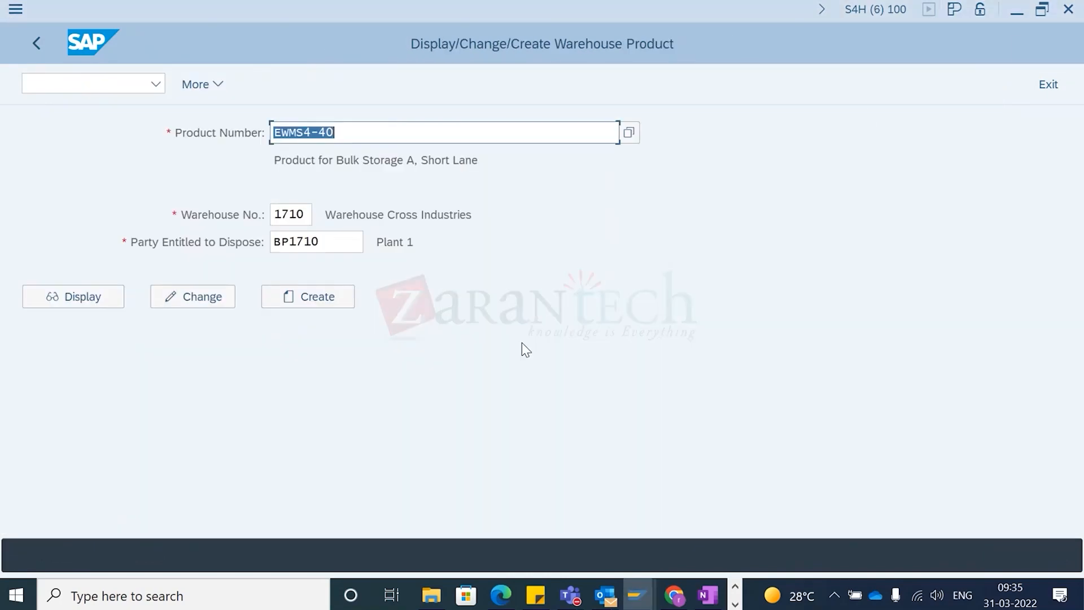
pyautogui.hotkey('alt', 'Tab')
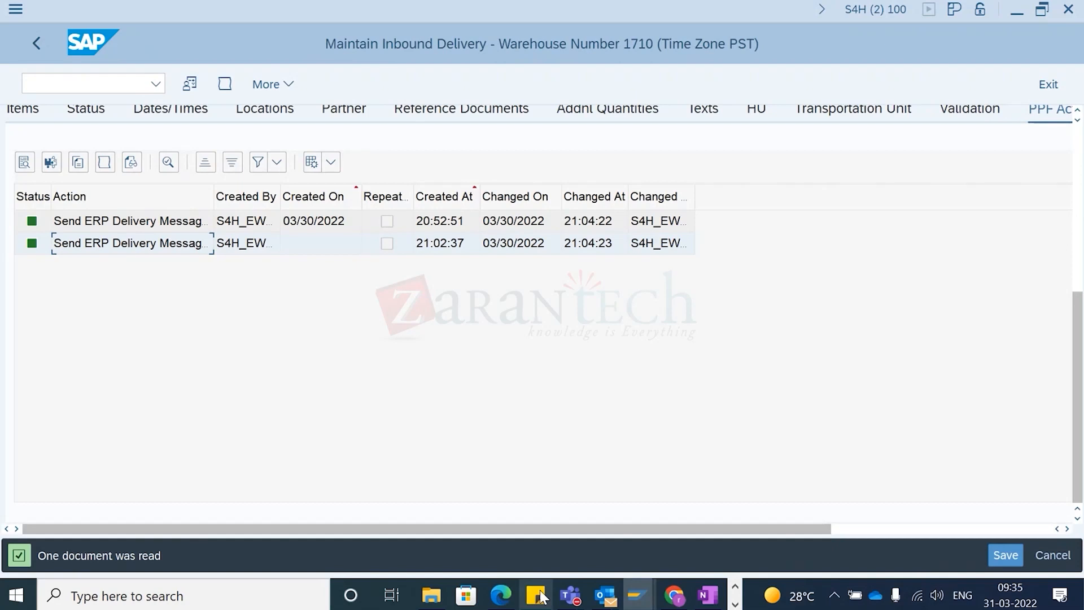
# Step: Return to the open display session of inbound delivery 180000032
pyautogui.moveTo(637, 594)
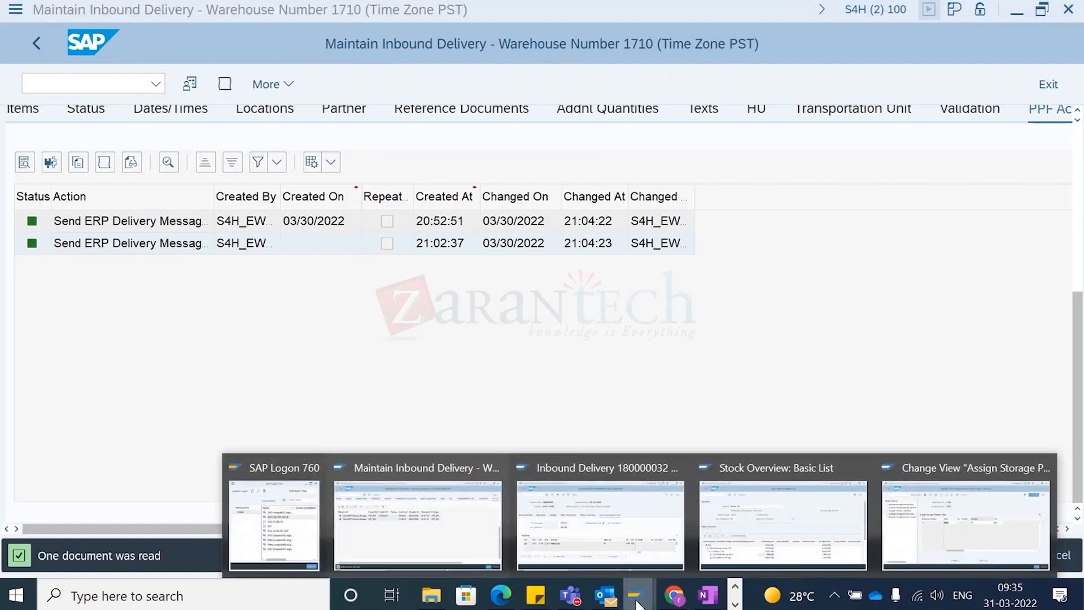
pyautogui.click(594, 519)
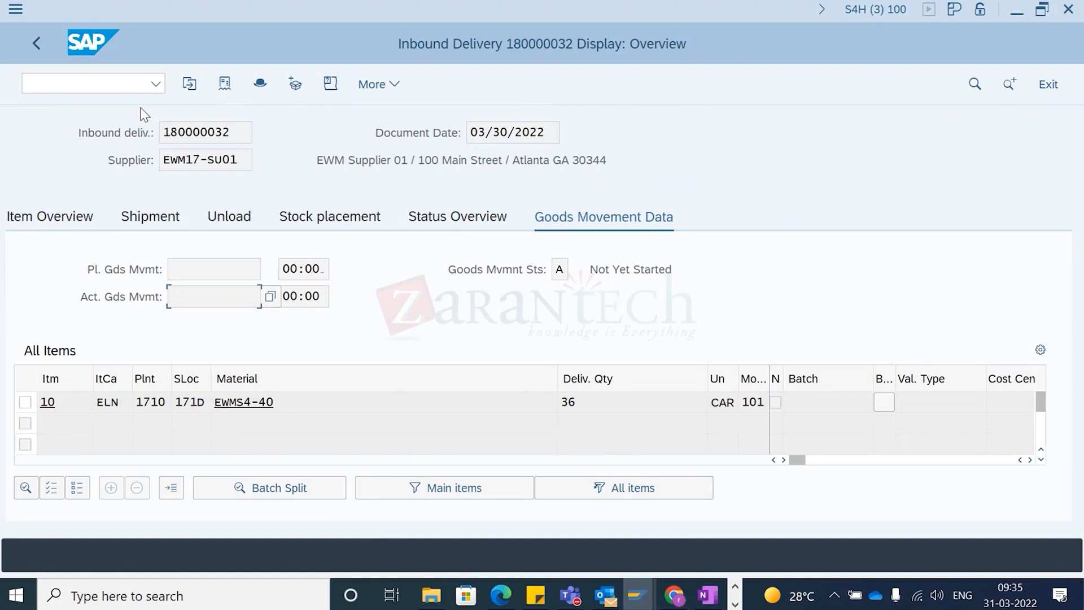
pyautogui.click(158, 84)
pyautogui.click(158, 84)
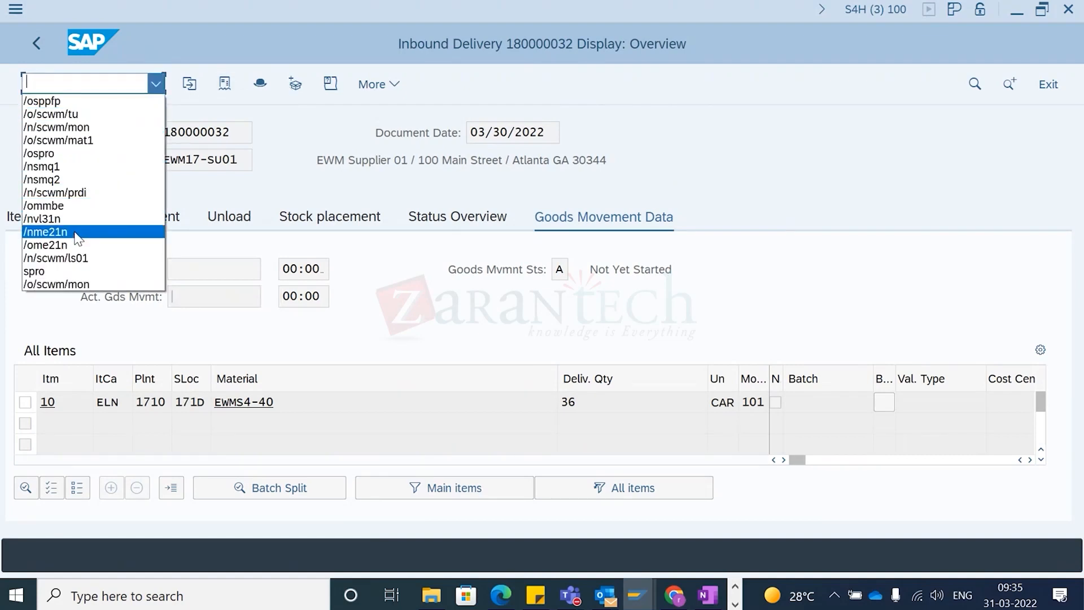
pyautogui.click(232, 153)
pyautogui.click(384, 83)
pyautogui.moveTo(520, 142)
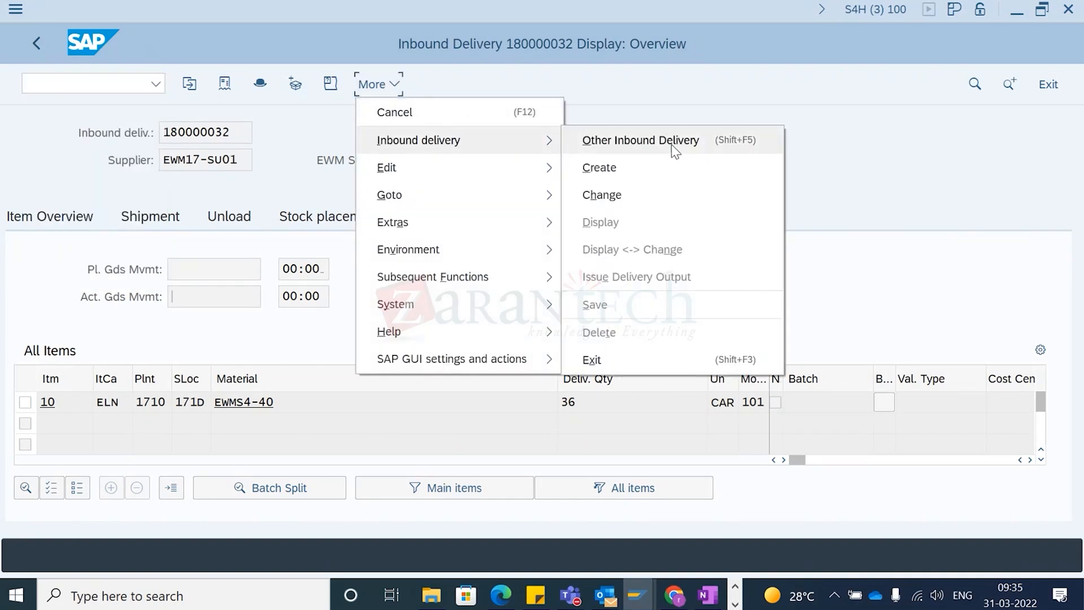
pyautogui.click(611, 193)
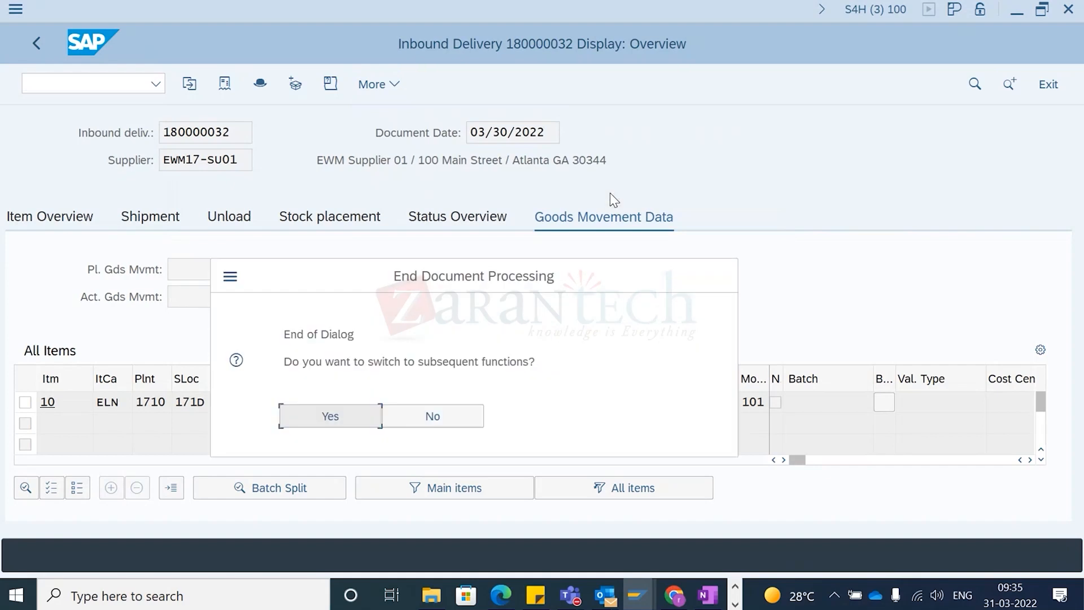
pyautogui.click(417, 415)
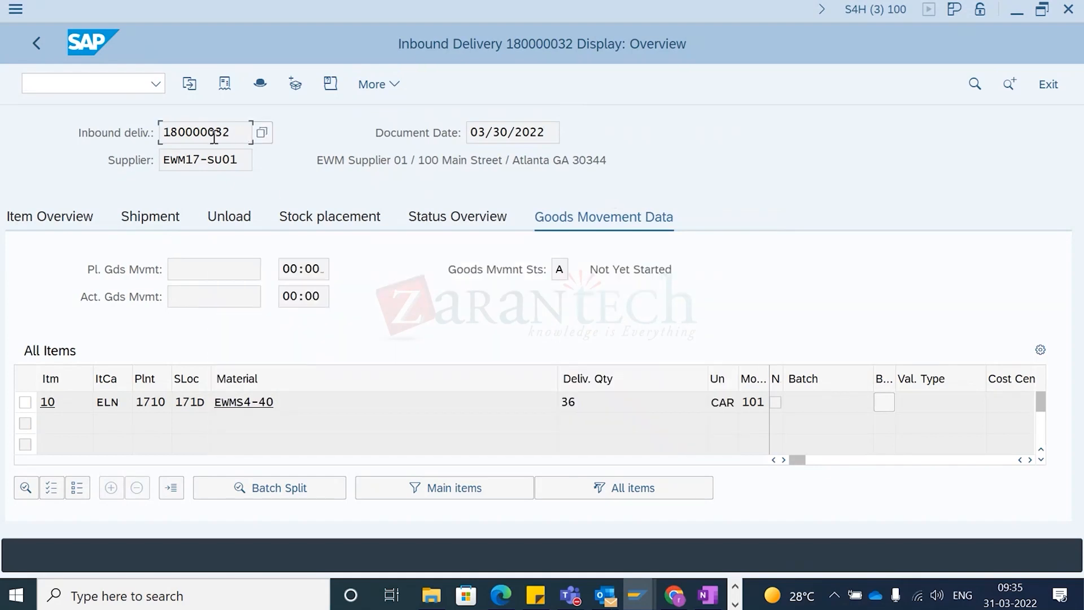
# Step: Restart the Display Inbound Delivery transaction for delivery 180000032 and check its goods movement data
pyautogui.click(84, 84)
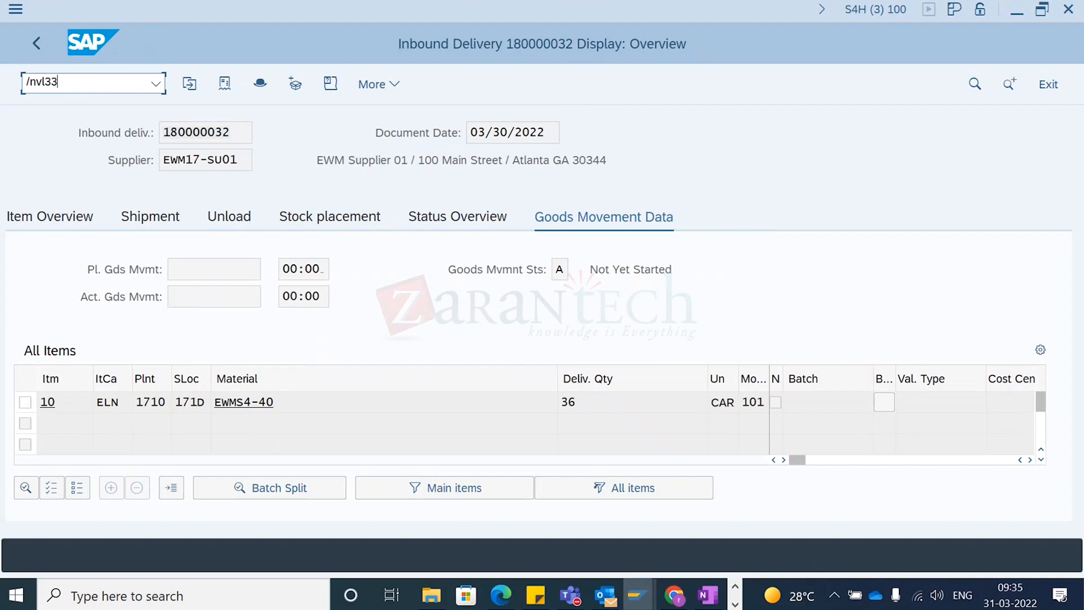
pyautogui.press('Return')
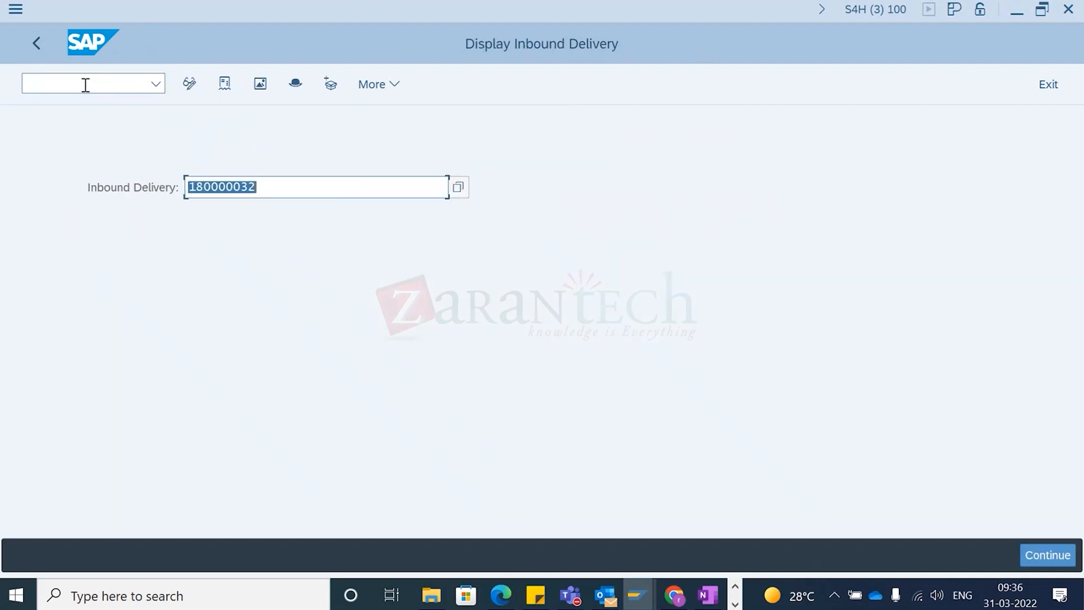
pyautogui.press('Return')
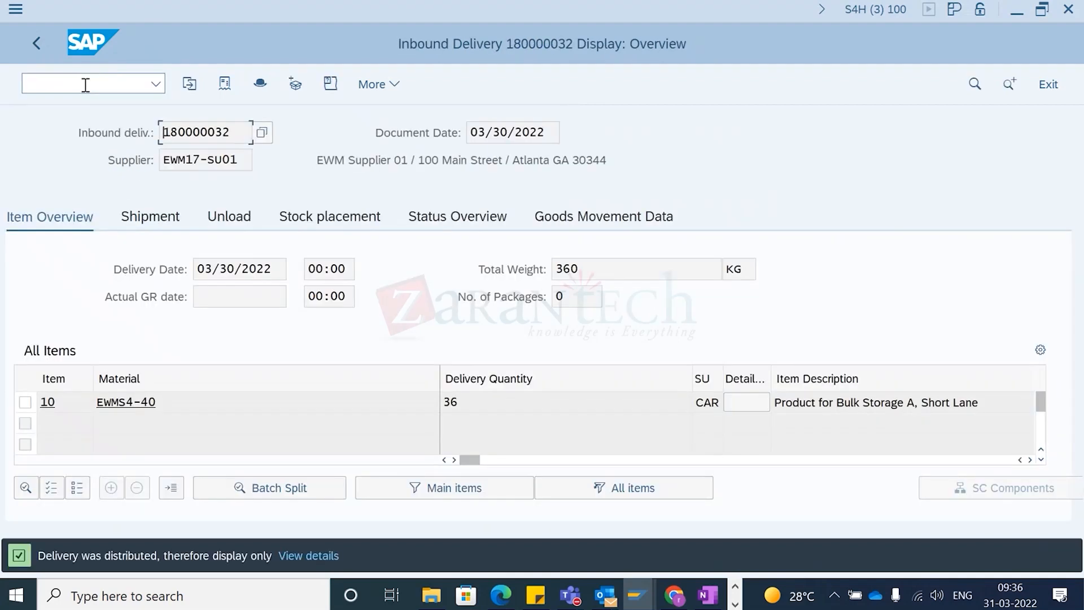
pyautogui.click(561, 223)
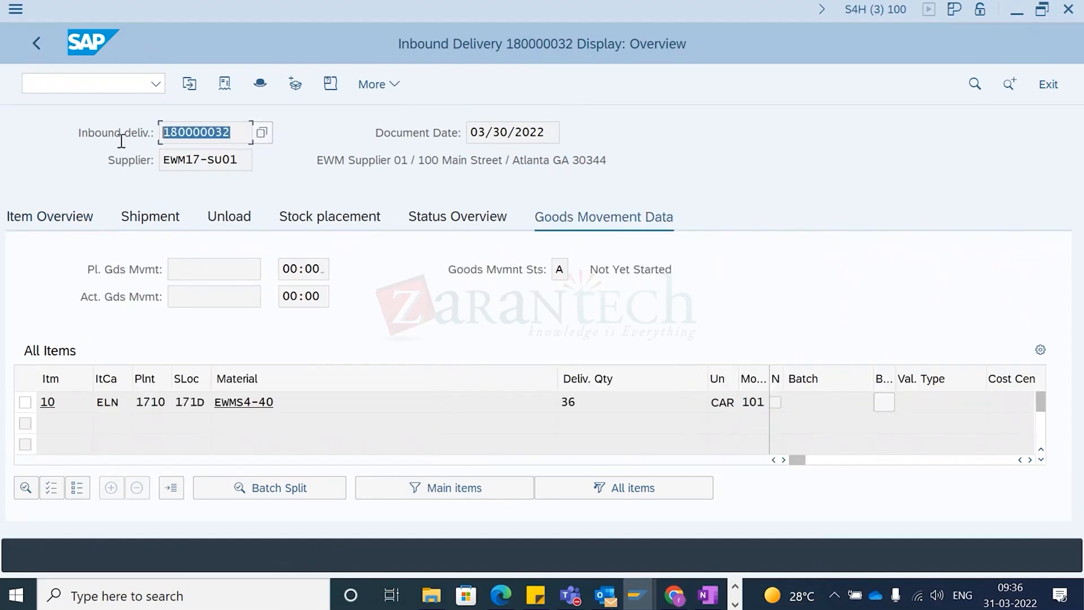
# Step: Switch to the session showing Assign Storage Process Step and list the outbound queues with transaction SMQ1
pyautogui.click(60, 82)
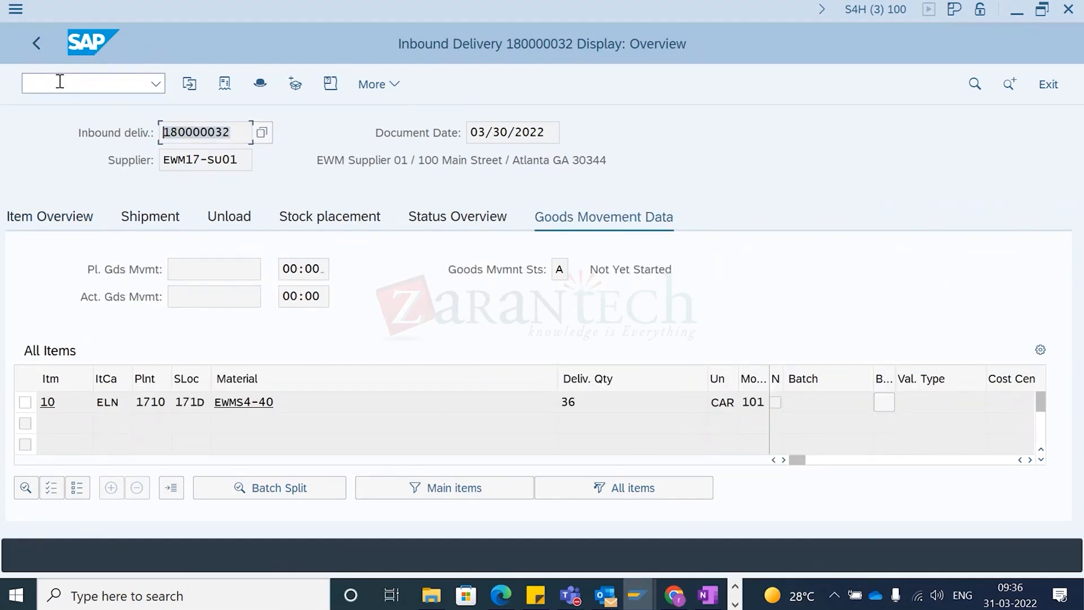
pyautogui.hotkey('alt', 'Tab')
pyautogui.hotkey('alt', 'Tab')
pyautogui.hotkey('alt', 'shift', 'Tab')
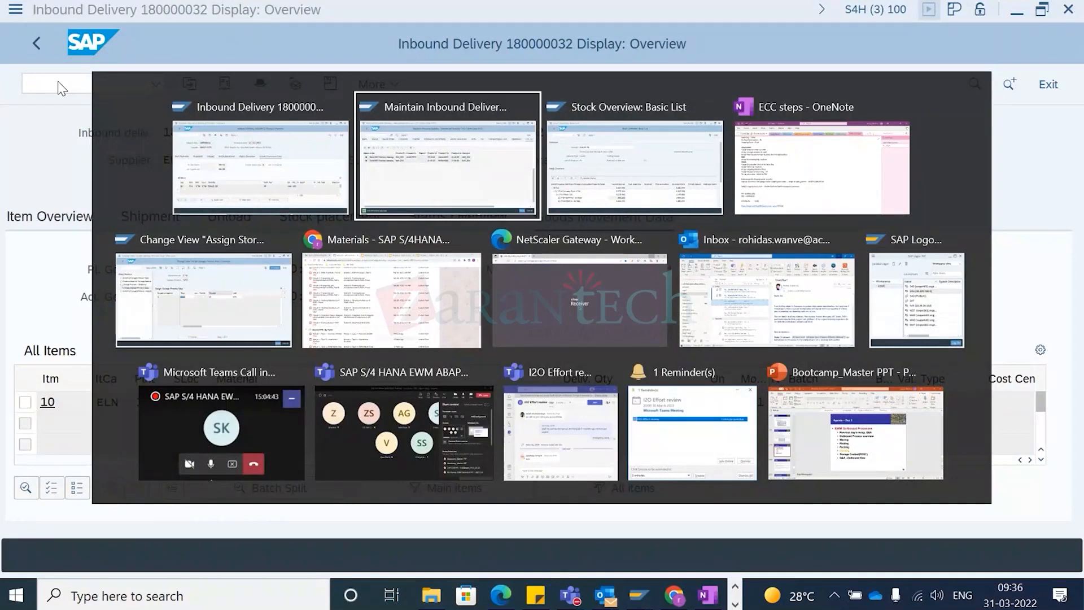
pyautogui.hotkey('alt', 'Tab')
pyautogui.hotkey('alt', 'Tab')
pyautogui.hotkey('alt', 'Tab')
pyautogui.hotkey('alt', 'Tab')
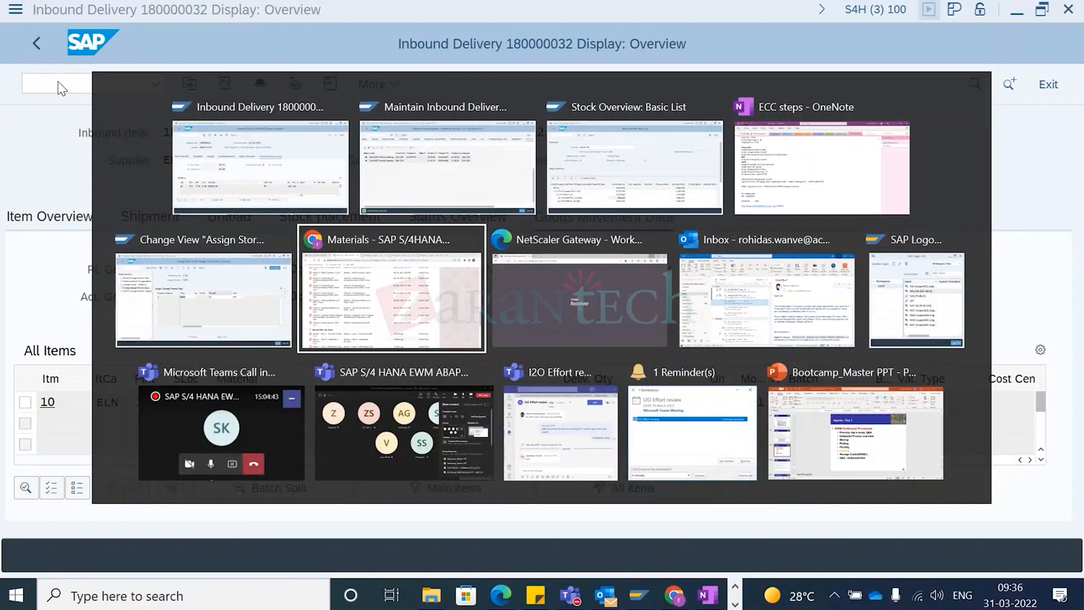
pyautogui.hotkey('alt', 'shift', 'Tab')
pyautogui.click(59, 82)
pyautogui.write('/nsmq')
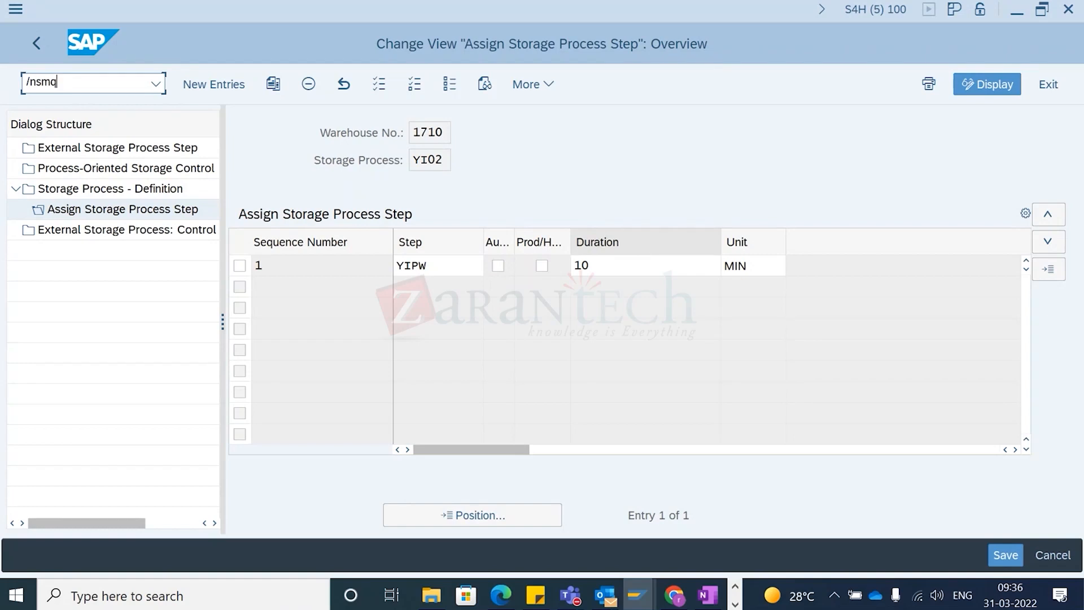
pyautogui.write('1')
pyautogui.press('Return')
pyautogui.press('F8')
# Step: List all inbound queues with transaction SMQ2, search for 180000032 and open the matching queue
pyautogui.click(82, 90)
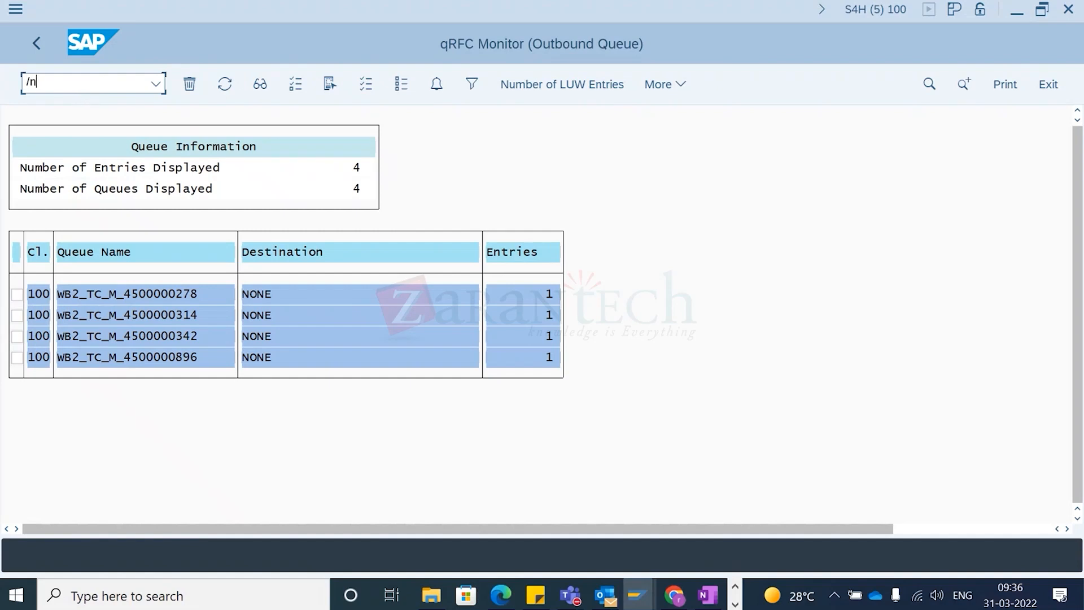
pyautogui.write('/nsmq2')
pyautogui.press('Return')
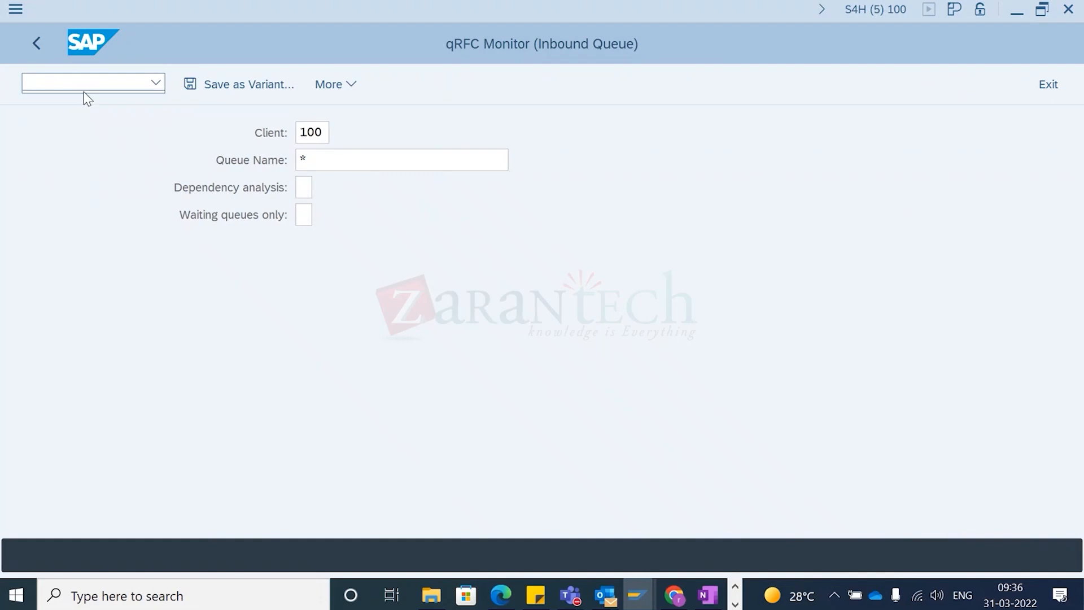
pyautogui.press('F8')
pyautogui.hotkey('ctrl', 'f')
pyautogui.write('180000032')
pyautogui.press('Return')
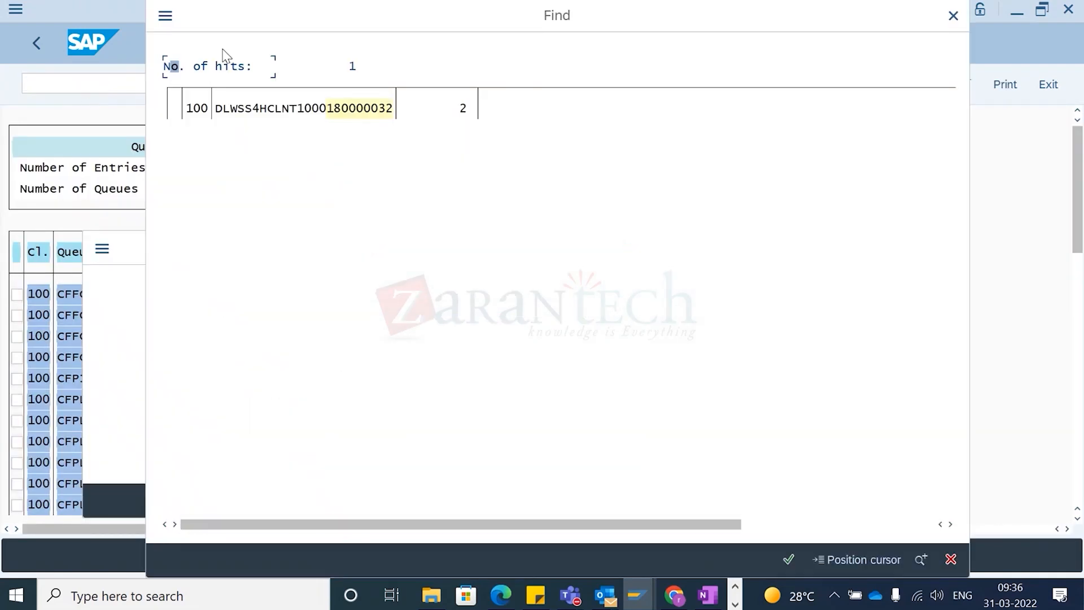
pyautogui.doubleClick(235, 108)
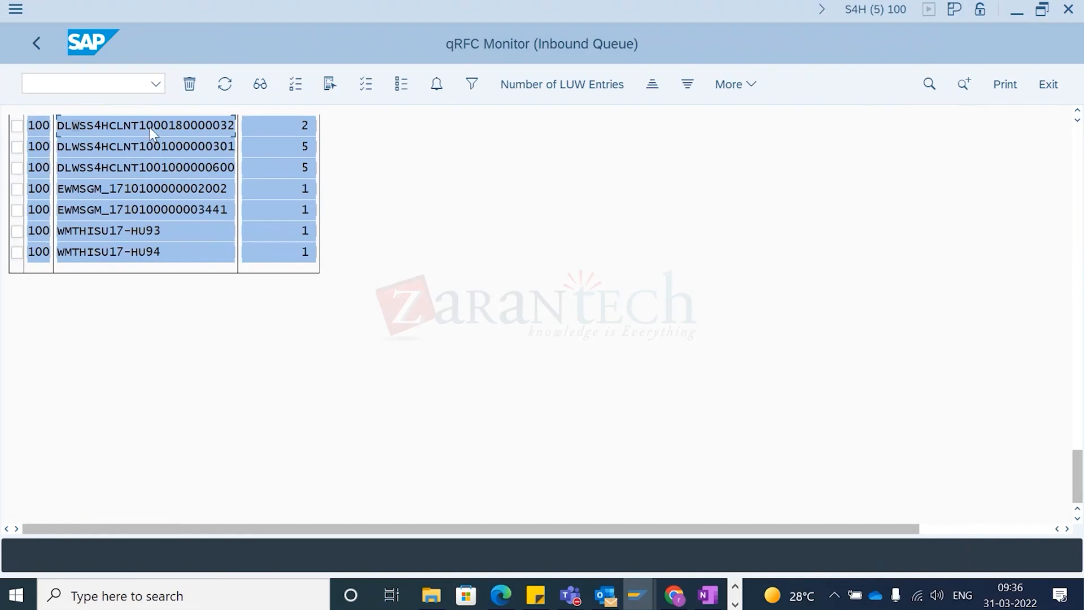
pyautogui.doubleClick(153, 134)
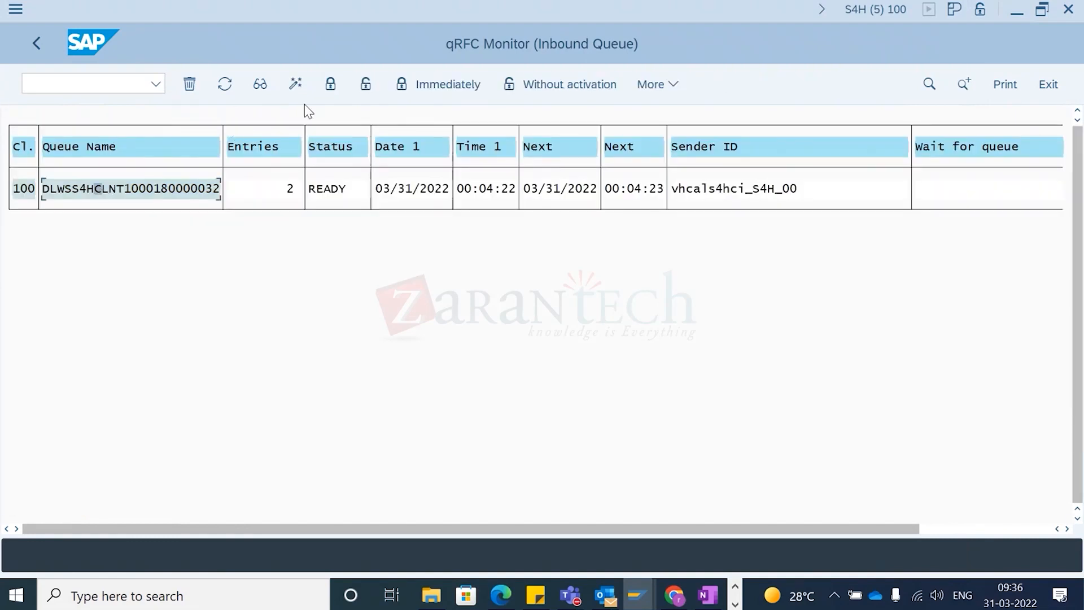
pyautogui.click(330, 84)
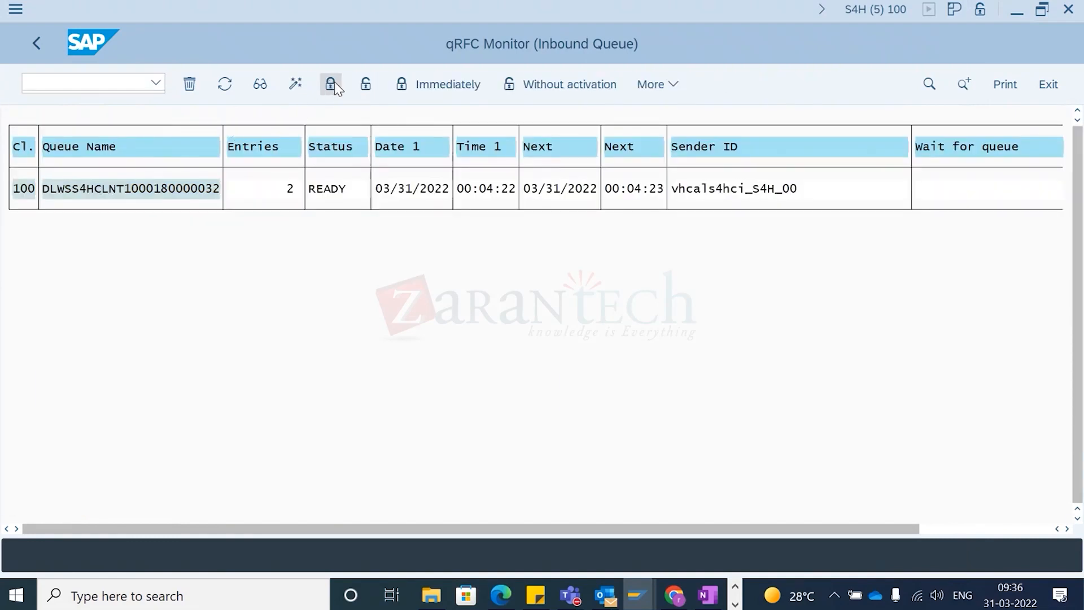
pyautogui.press('Return')
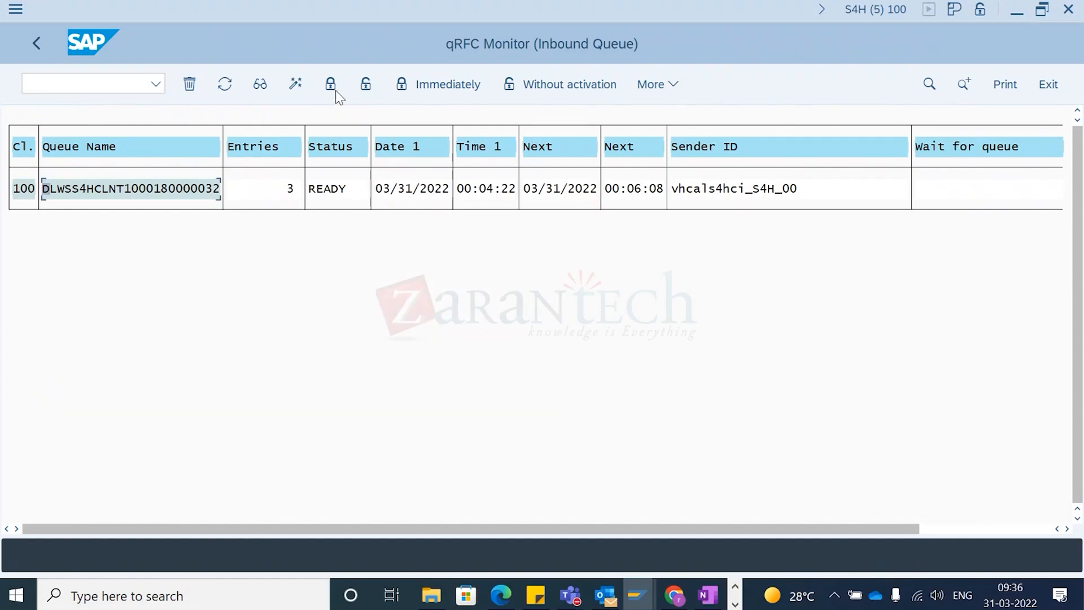
pyautogui.click(365, 83)
pyautogui.press('Return')
pyautogui.click(227, 85)
# Step: Switch back to the display session of inbound delivery 180000032 and reload the delivery
pyautogui.hotkey('alt', 'Tab')
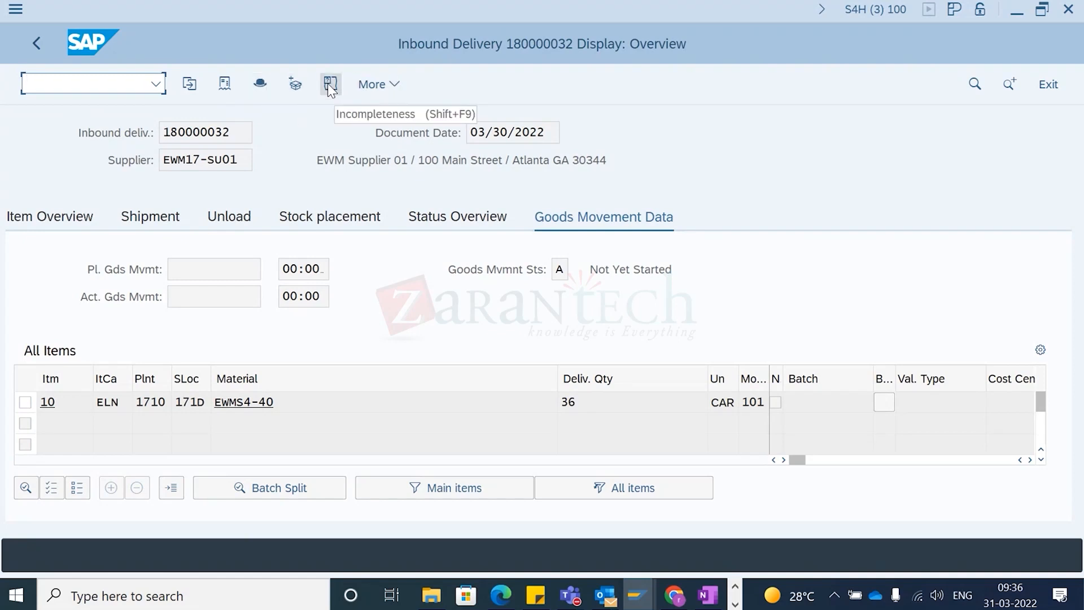
pyautogui.click(376, 90)
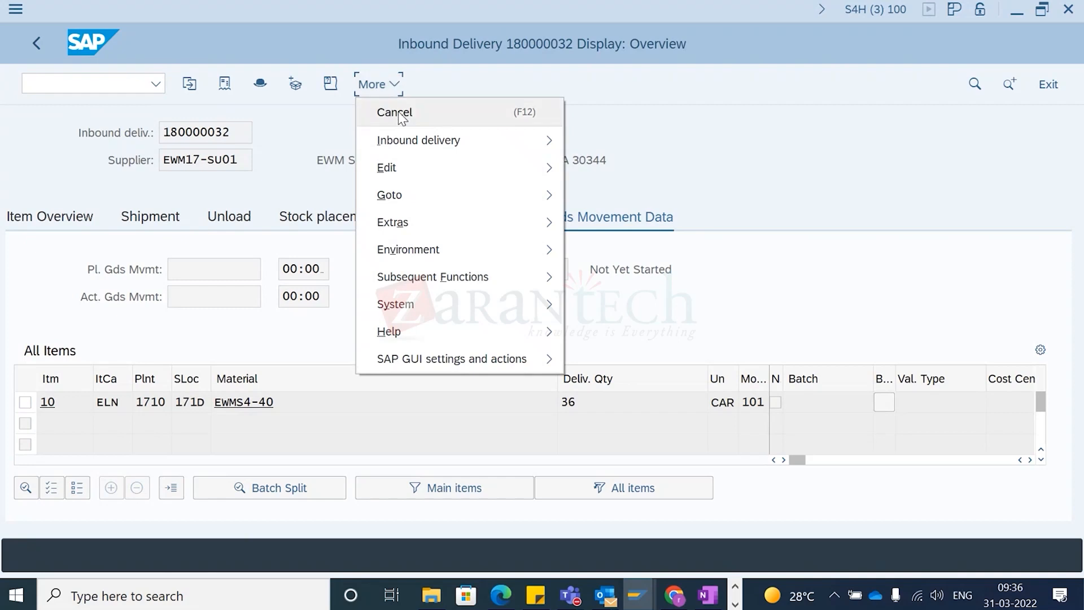
pyautogui.moveTo(411, 137)
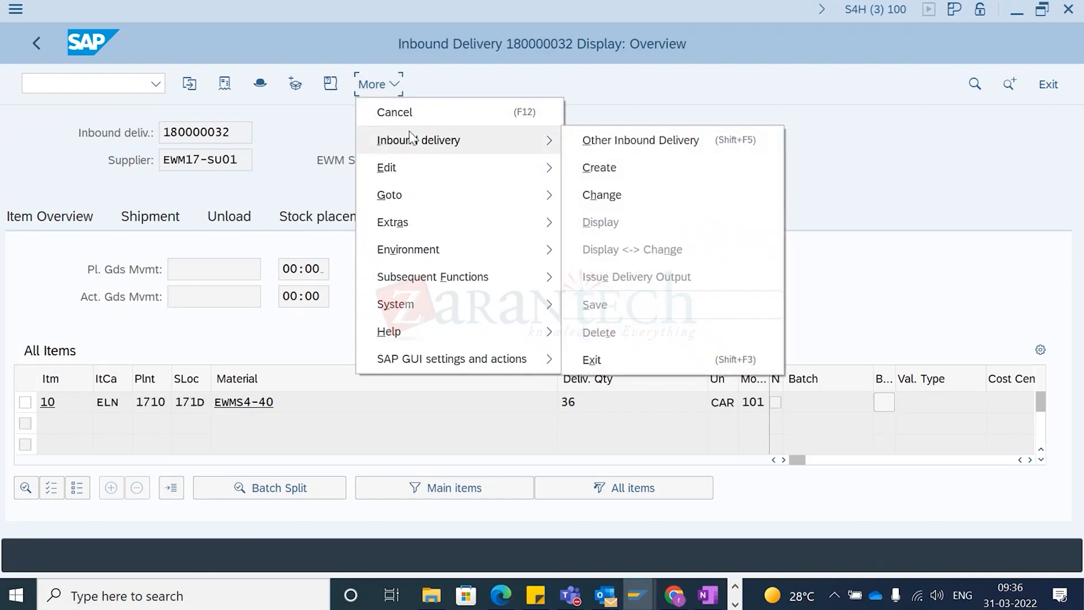
pyautogui.moveTo(412, 176)
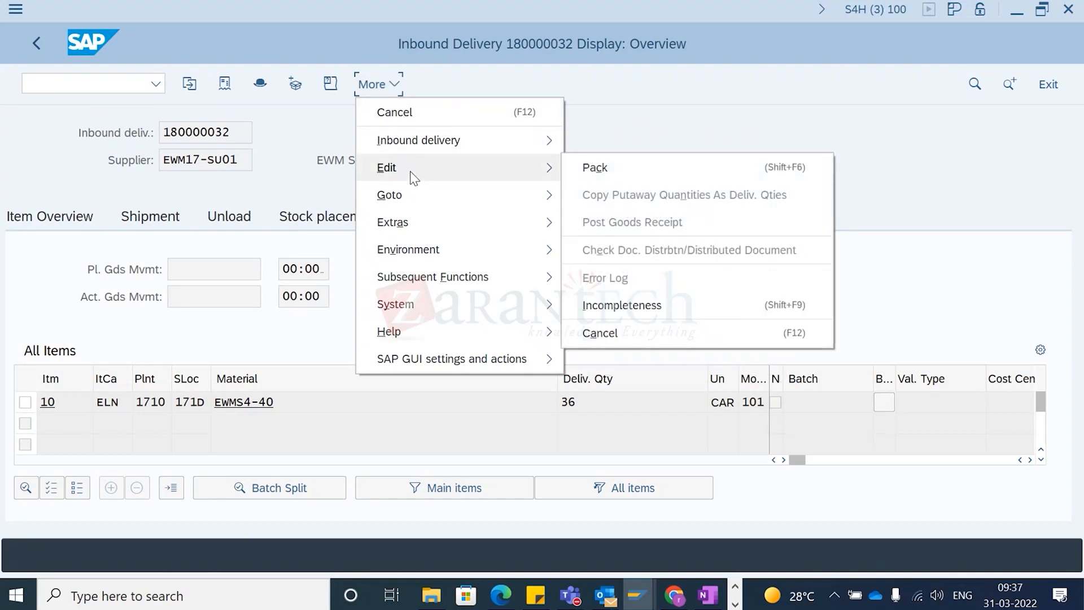
pyautogui.moveTo(424, 226)
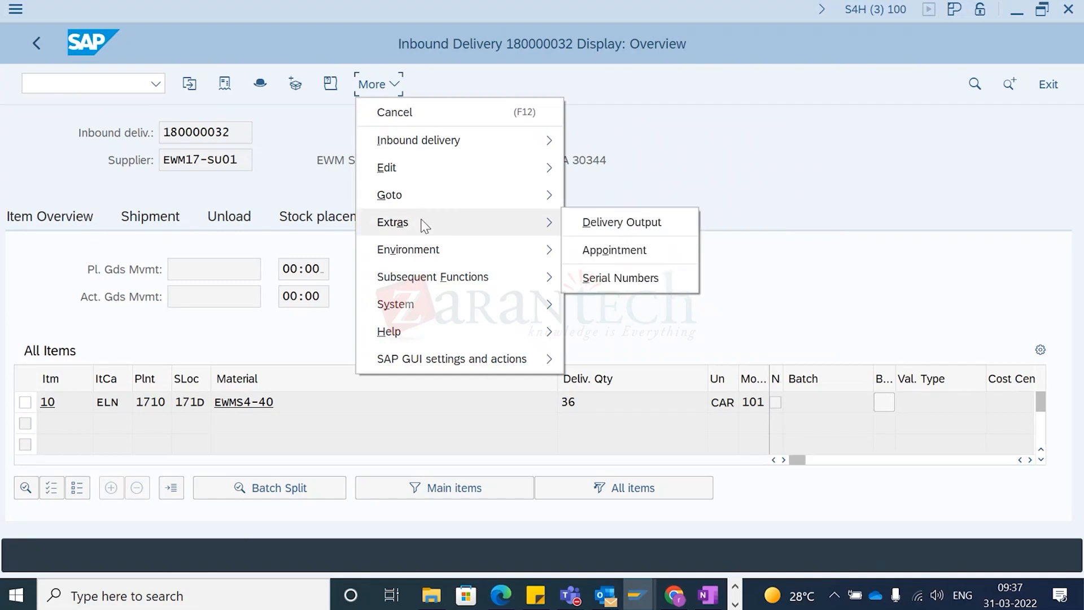
pyautogui.moveTo(434, 279)
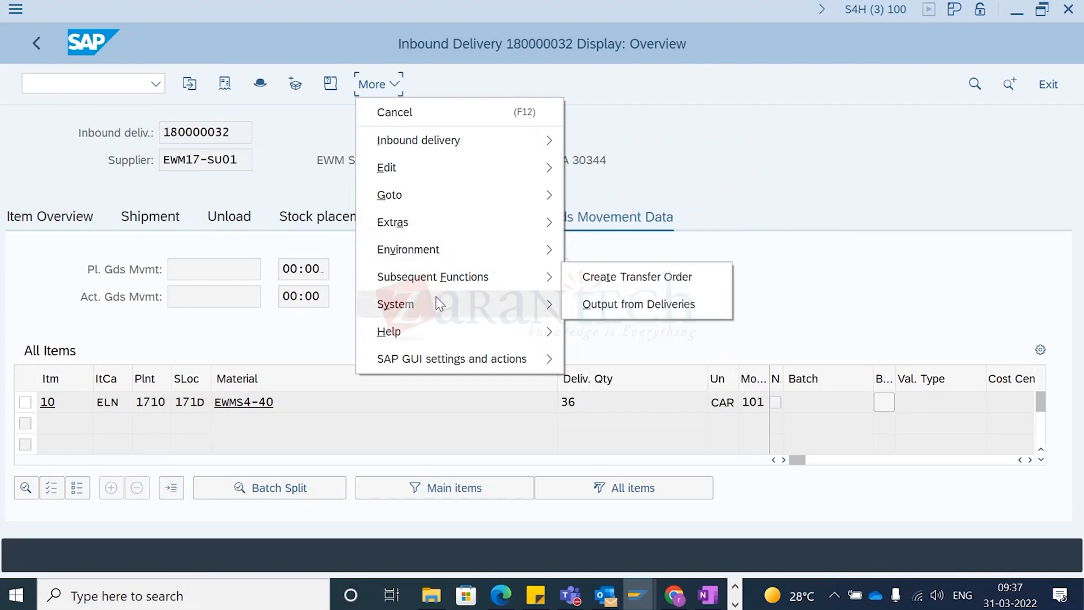
pyautogui.click(91, 90)
pyautogui.click(155, 84)
pyautogui.click(89, 130)
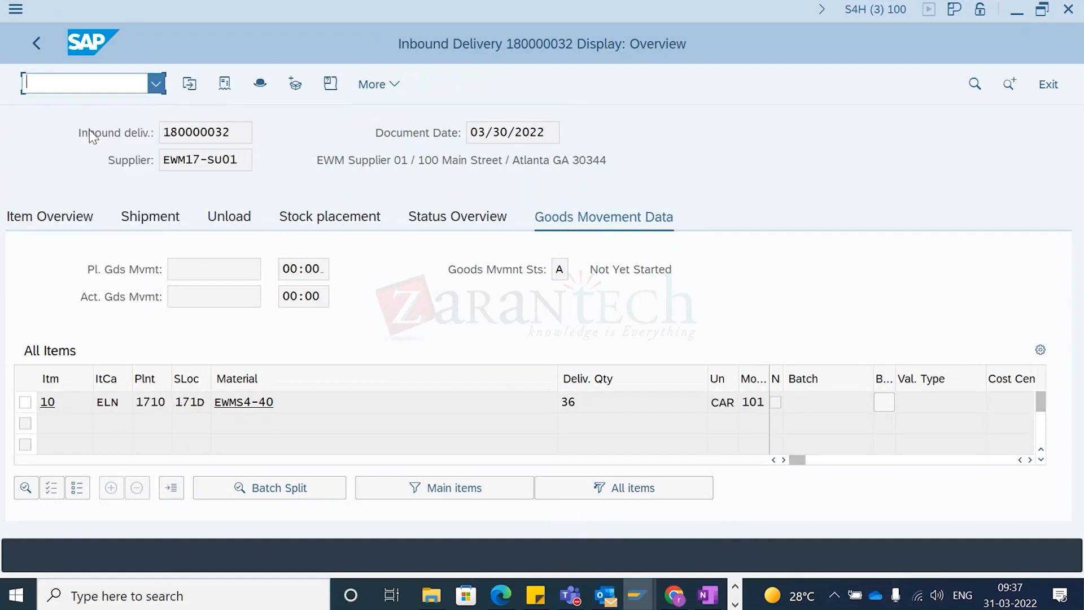
pyautogui.press('Return')
pyautogui.press('Return')
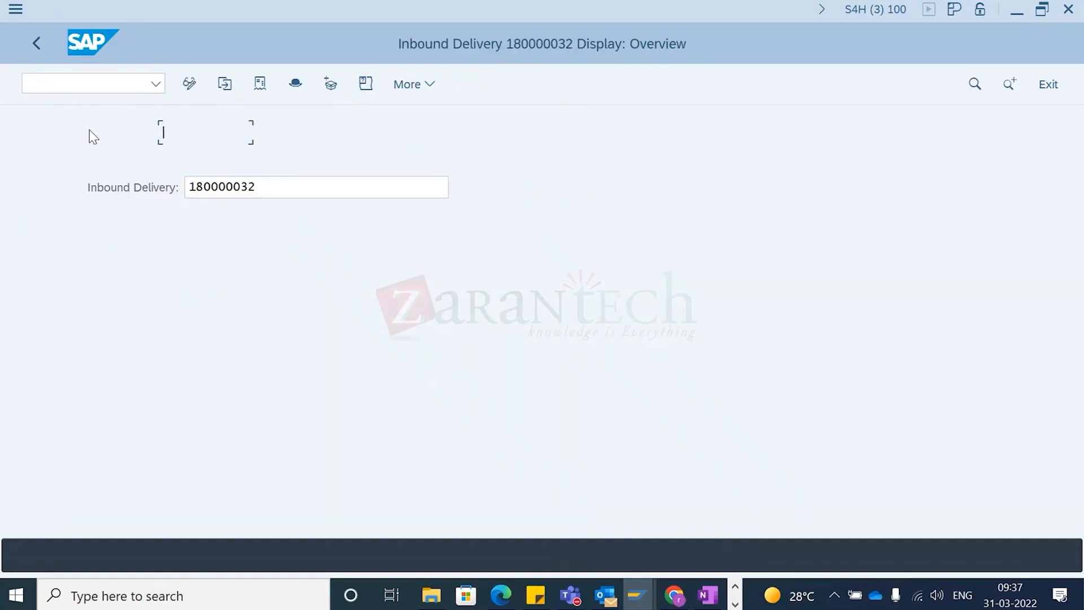
# Step: Check the actual GR date, goods movement data and overall status of inbound delivery 180000032
pyautogui.click(250, 296)
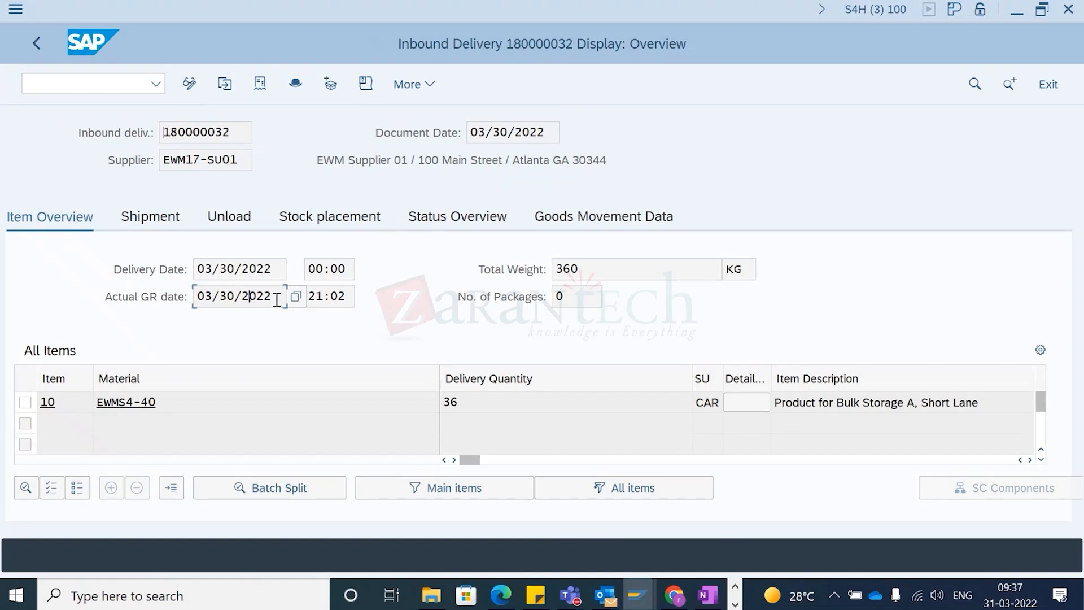
pyautogui.click(591, 216)
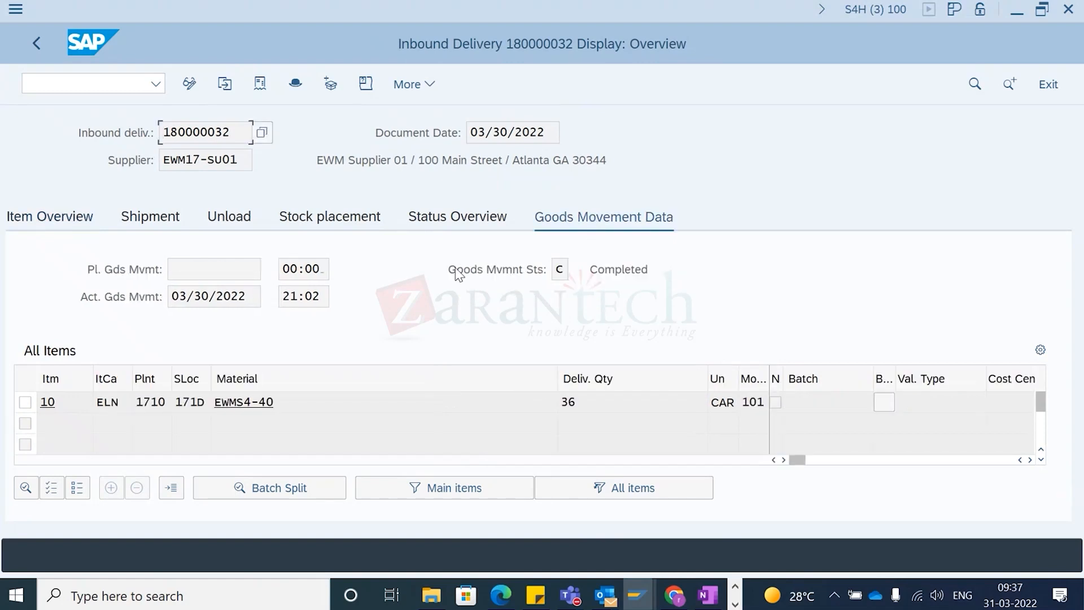
pyautogui.click(206, 302)
pyautogui.click(485, 224)
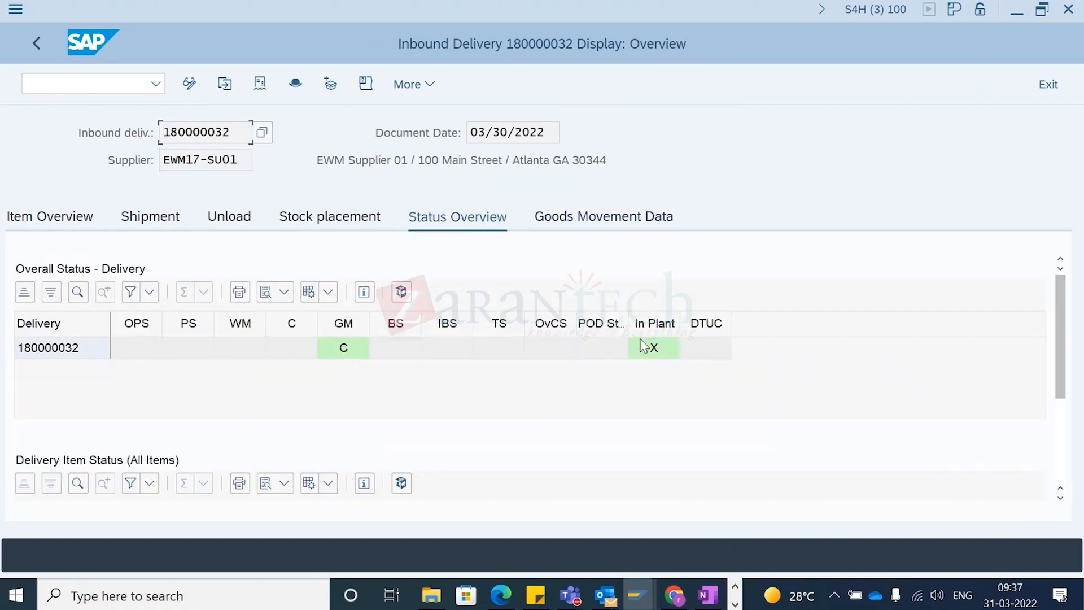
pyautogui.click(616, 219)
# Step: Switch to the stock overview of material EWMS4-40, refresh it and check the unrestricted-use stock of 171D EWM Rec. on Dock
pyautogui.hotkey('alt', 'Tab')
pyautogui.hotkey('alt', 'Tab')
pyautogui.hotkey('alt', 'Tab')
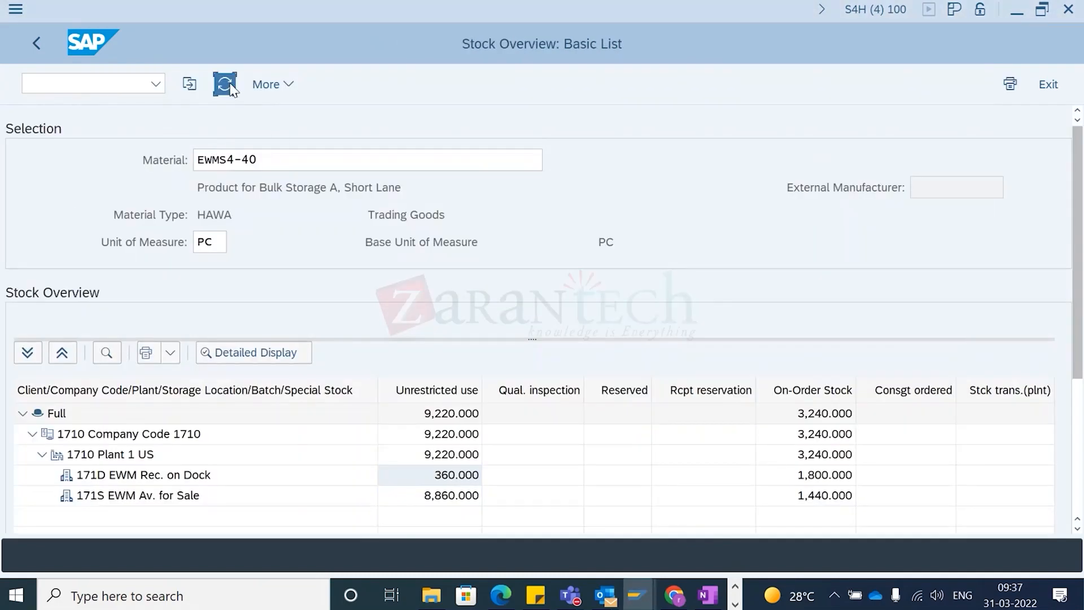
pyautogui.click(231, 86)
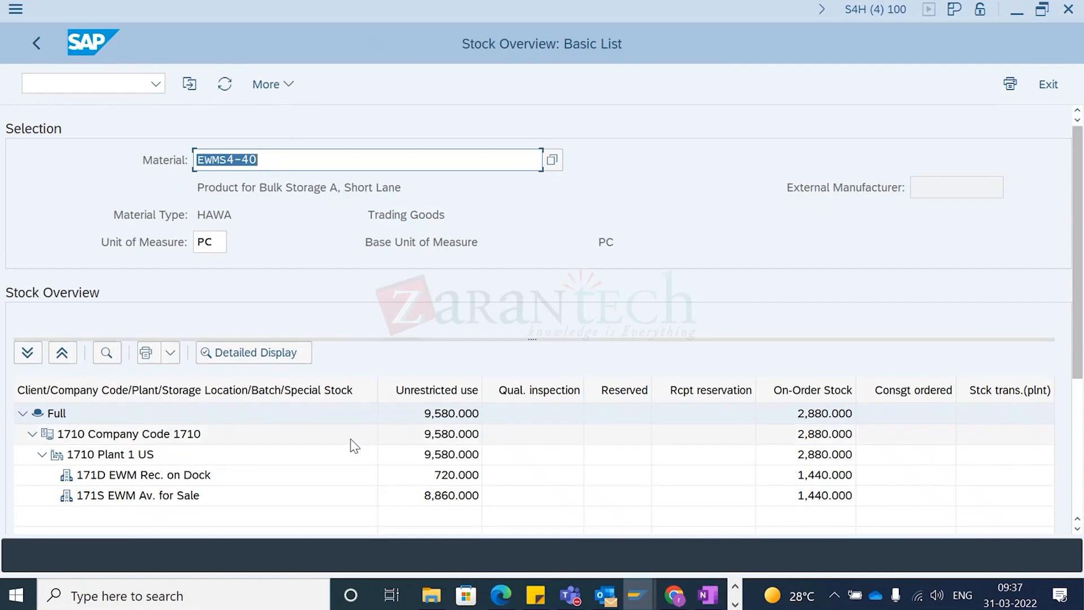
pyautogui.click(447, 480)
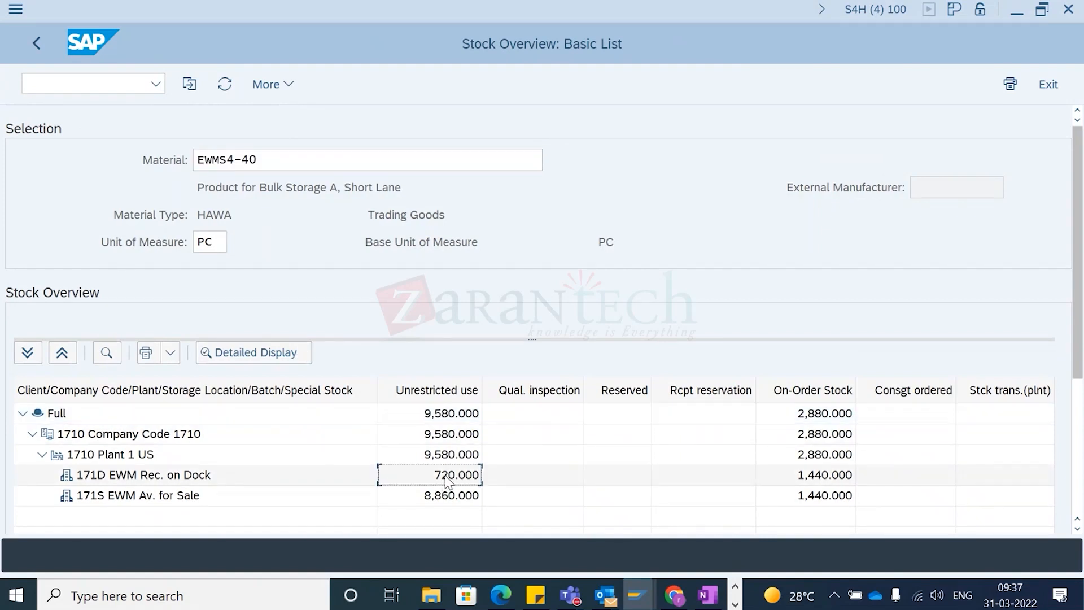
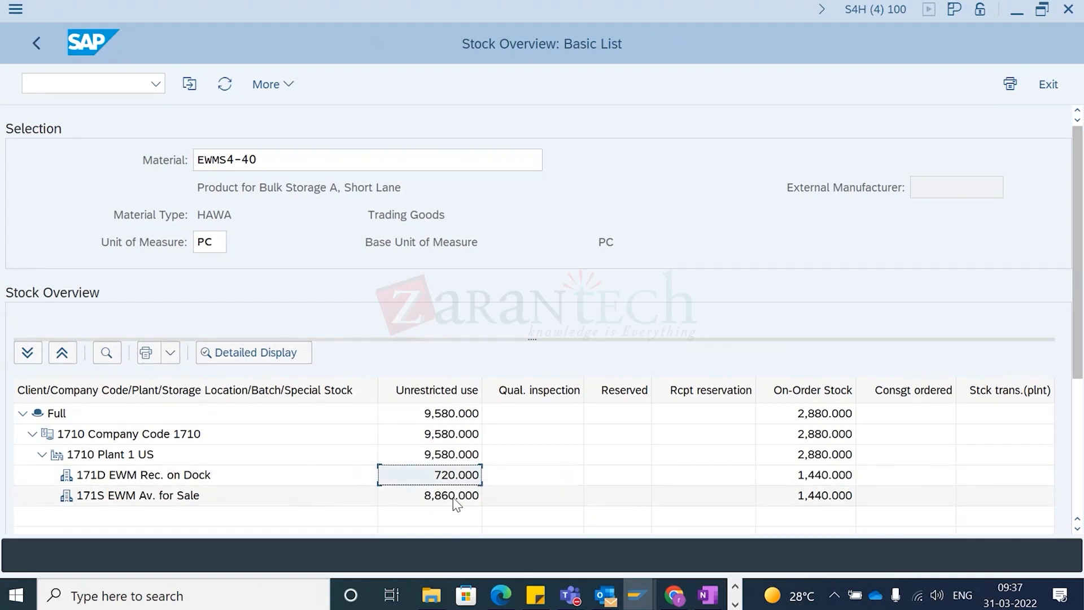
# Step: Switch to the inbound queue monitor, refresh the queue display and close that session
pyautogui.hotkey('alt', 'Tab')
pyautogui.hotkey('alt', 'Tab')
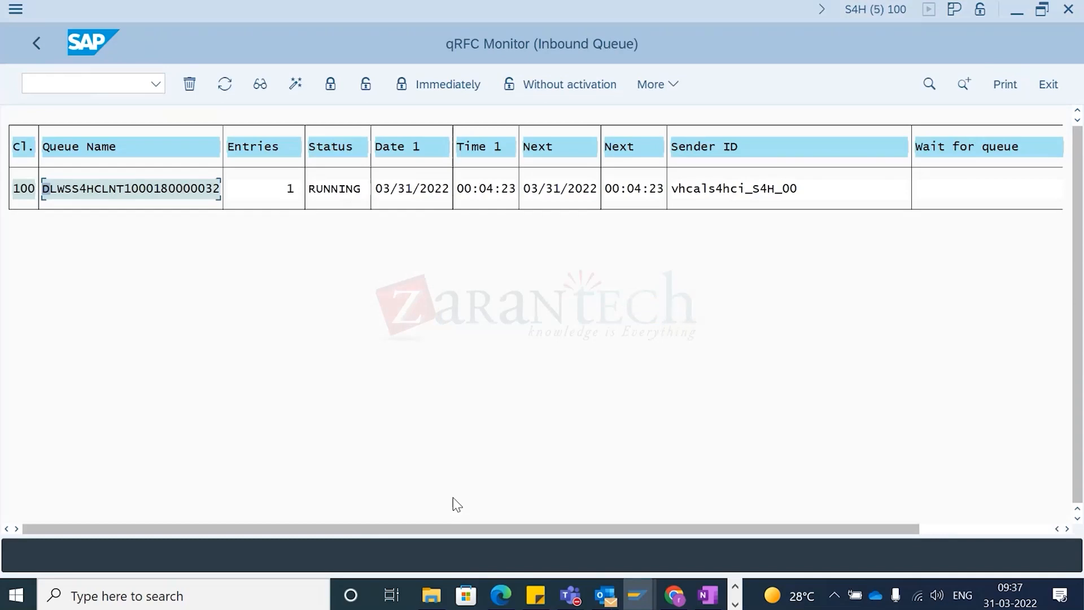
pyautogui.click(225, 84)
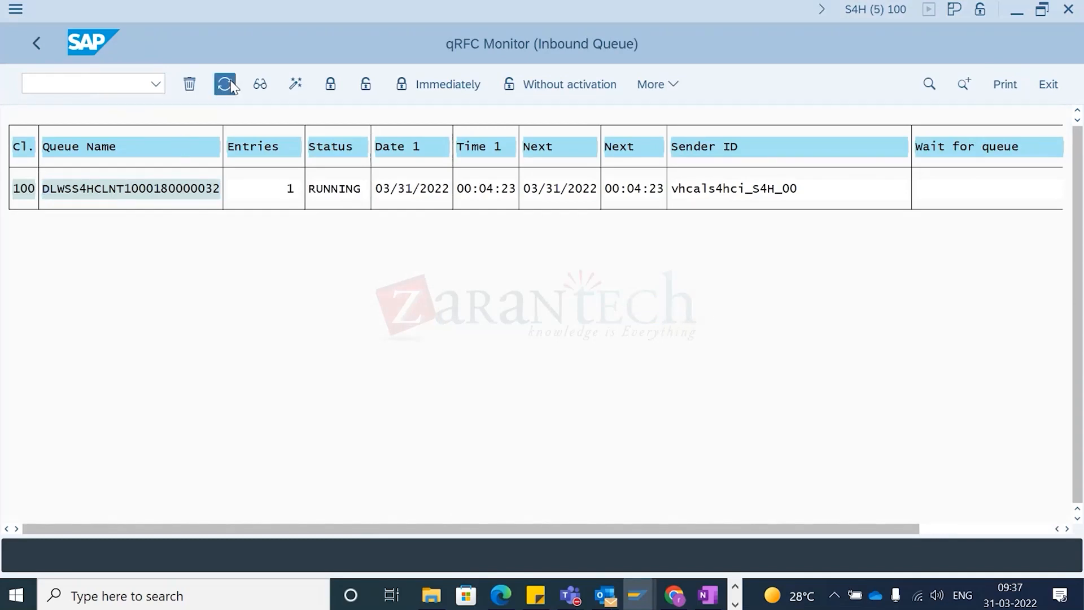
pyautogui.click(1068, 9)
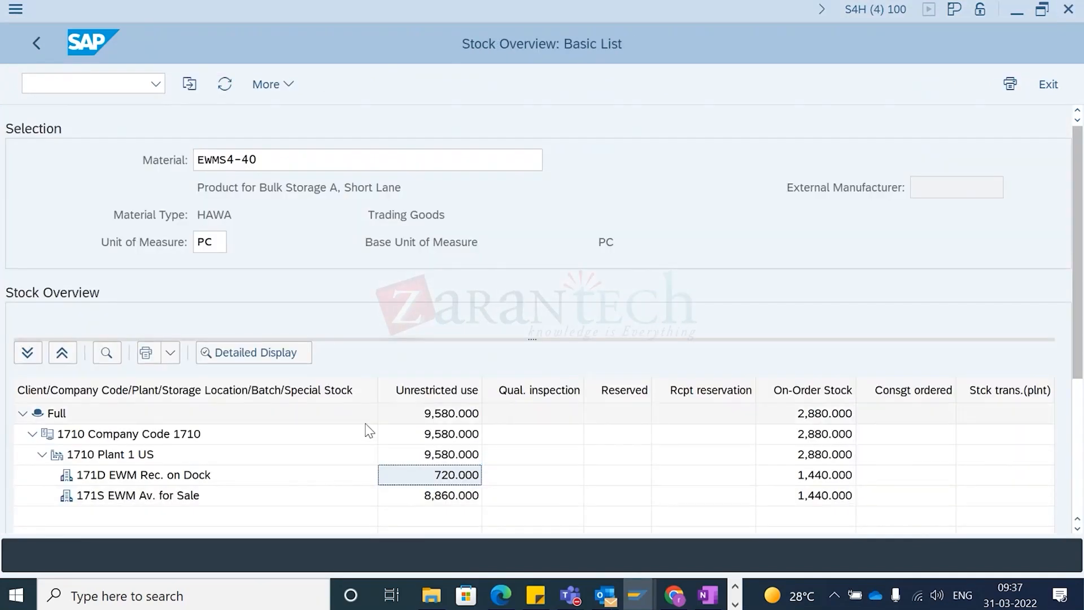
# Step: Switch to the maintenance session of inbound delivery 3402 and open its follow-on warehouse task creation
pyautogui.hotkey('alt', 'Tab')
pyautogui.hotkey('alt', 'Tab')
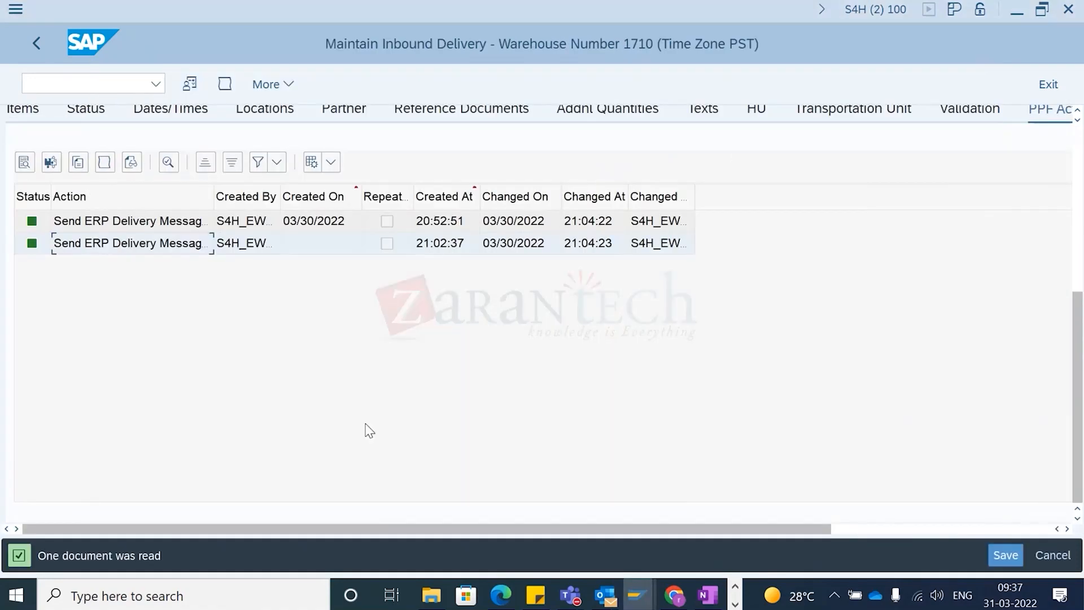
pyautogui.click(1079, 141)
pyautogui.click(270, 84)
pyautogui.moveTo(425, 109)
pyautogui.moveTo(505, 149)
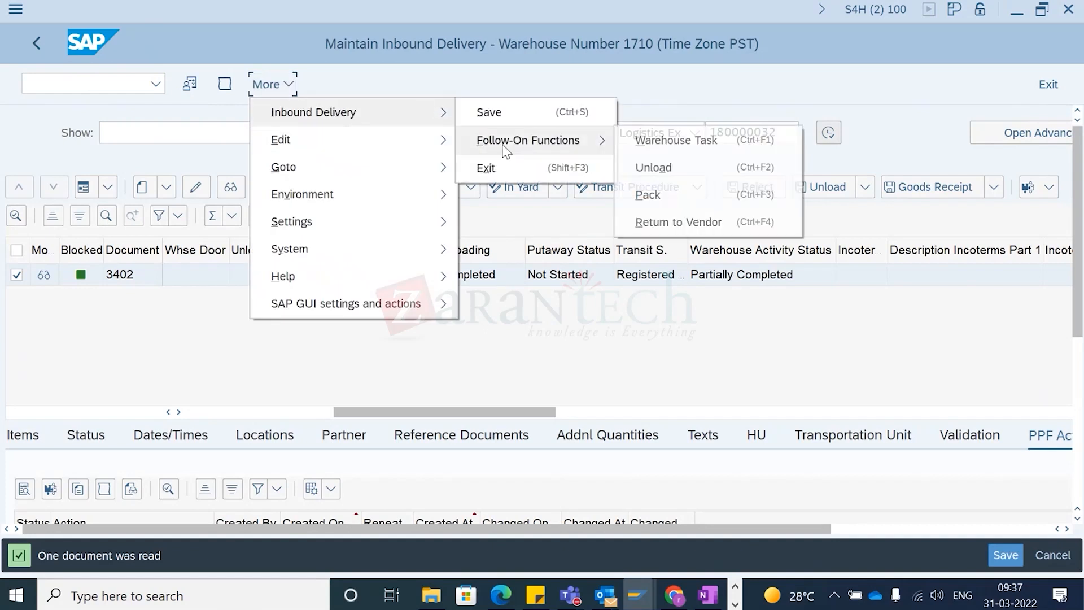
pyautogui.click(685, 143)
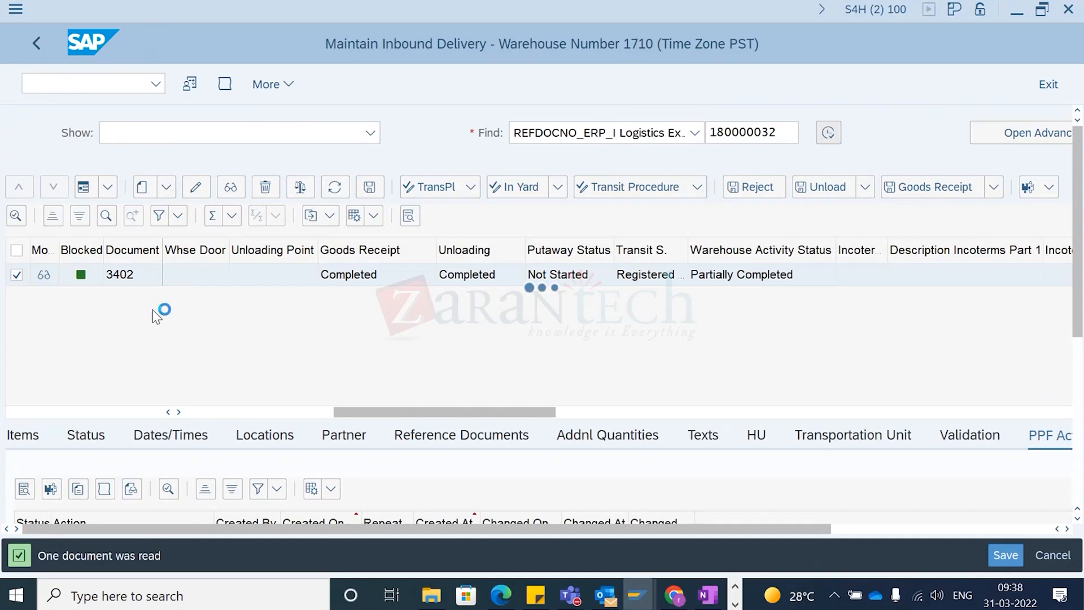
# Step: Try to create the putaway task for warehouse request 3402, dismiss the log and adjust the task's default values
pyautogui.click(315, 242)
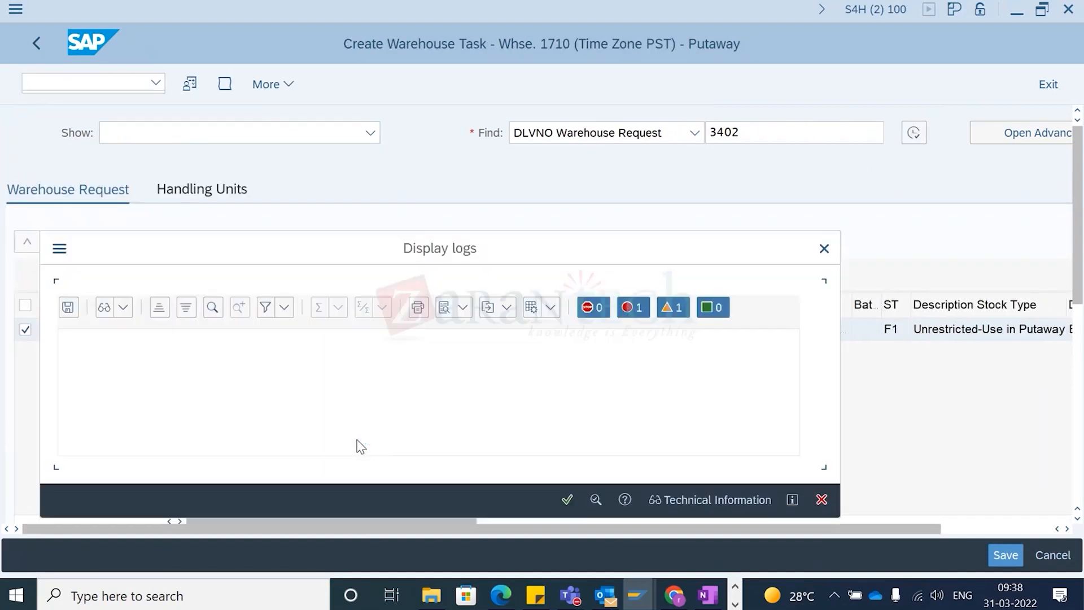
pyautogui.click(557, 496)
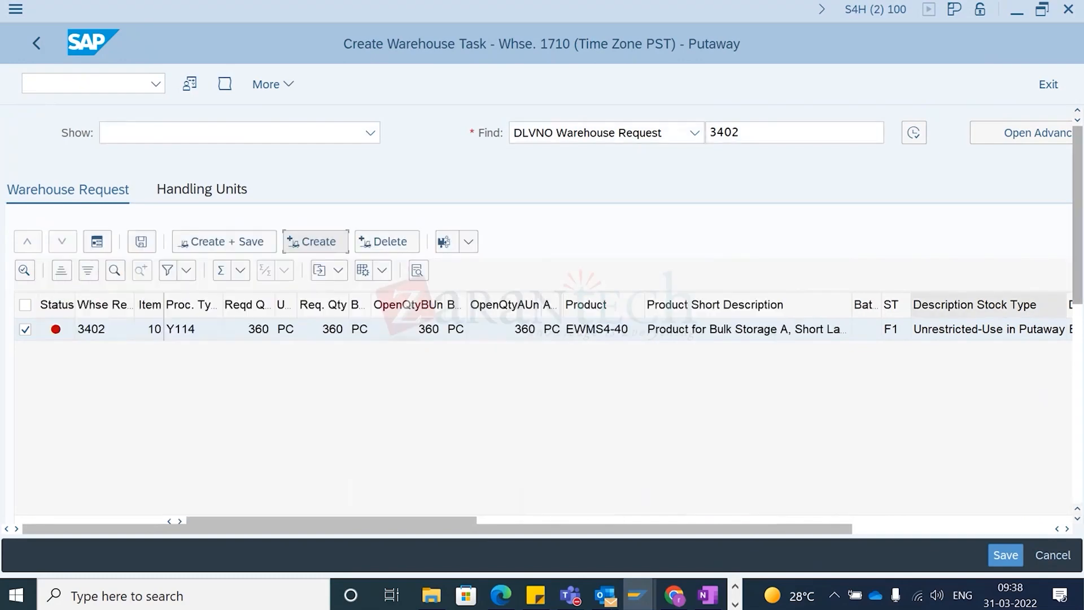
pyautogui.moveTo(1077, 187); pyautogui.dragTo(1078, 331)
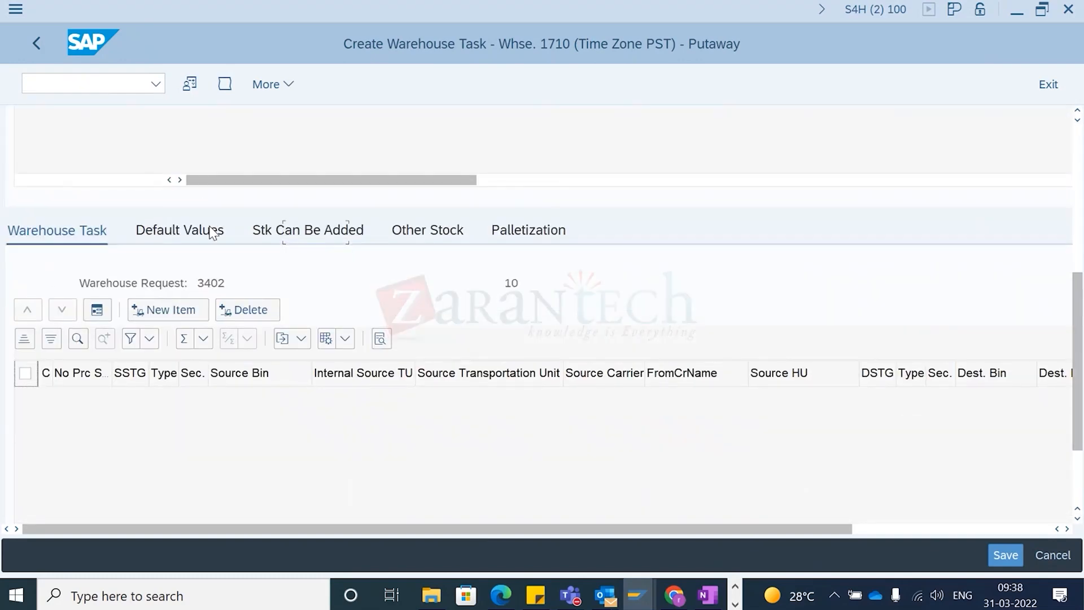
pyautogui.click(186, 244)
pyautogui.click(314, 489)
pyautogui.click(305, 514)
pyautogui.click(305, 513)
pyautogui.press('Return')
pyautogui.moveTo(1078, 367); pyautogui.dragTo(1078, 204)
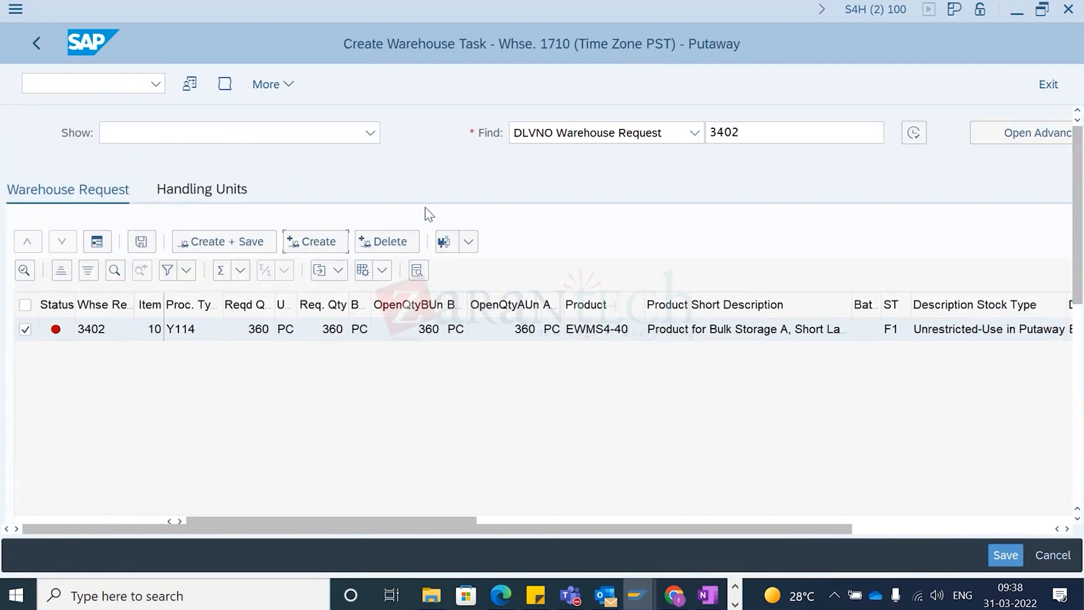
# Step: Create and save the putaway warehouse task for request 3402, and return to the inbound delivery
pyautogui.click(301, 242)
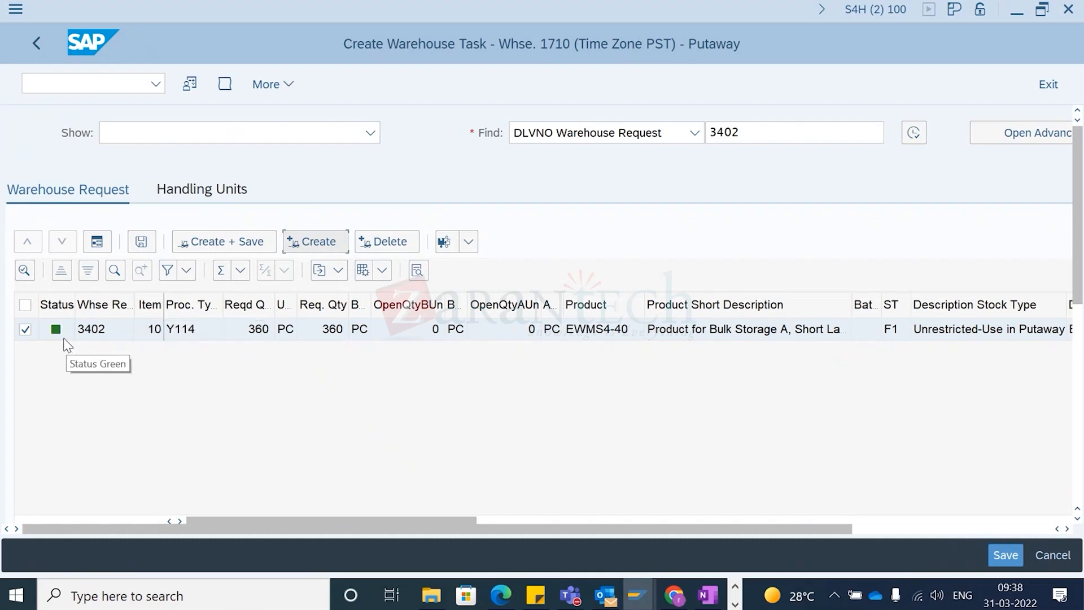
pyautogui.click(236, 244)
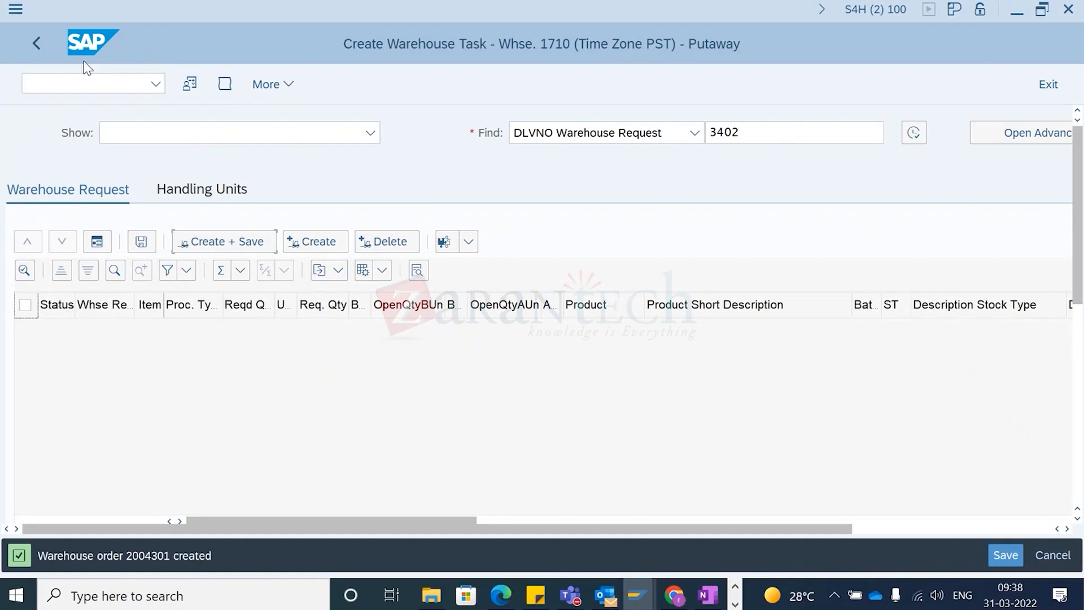
pyautogui.click(269, 84)
pyautogui.moveTo(326, 203)
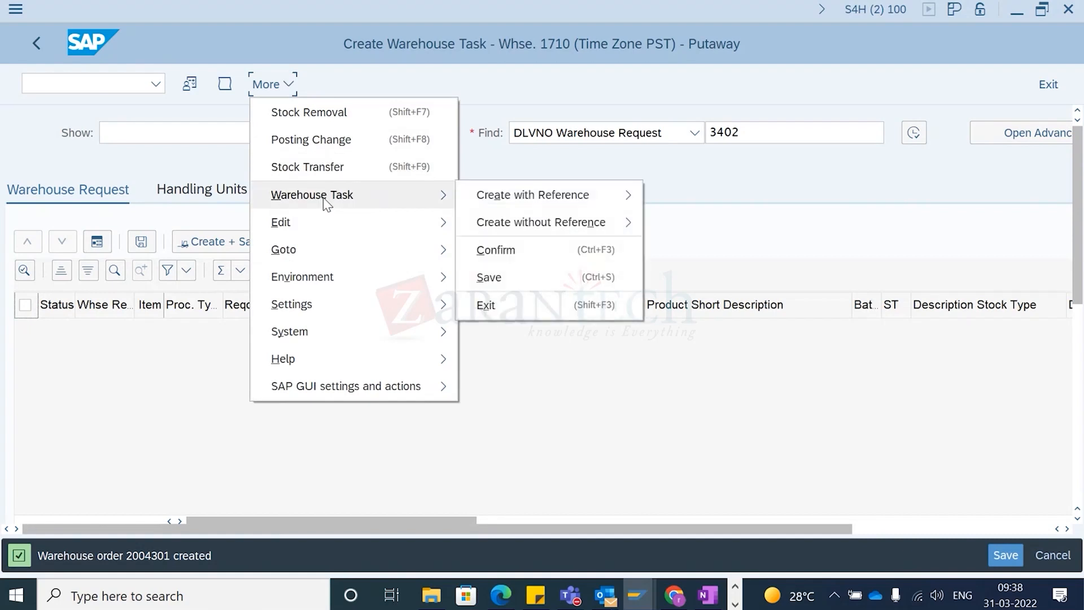
pyautogui.click(36, 43)
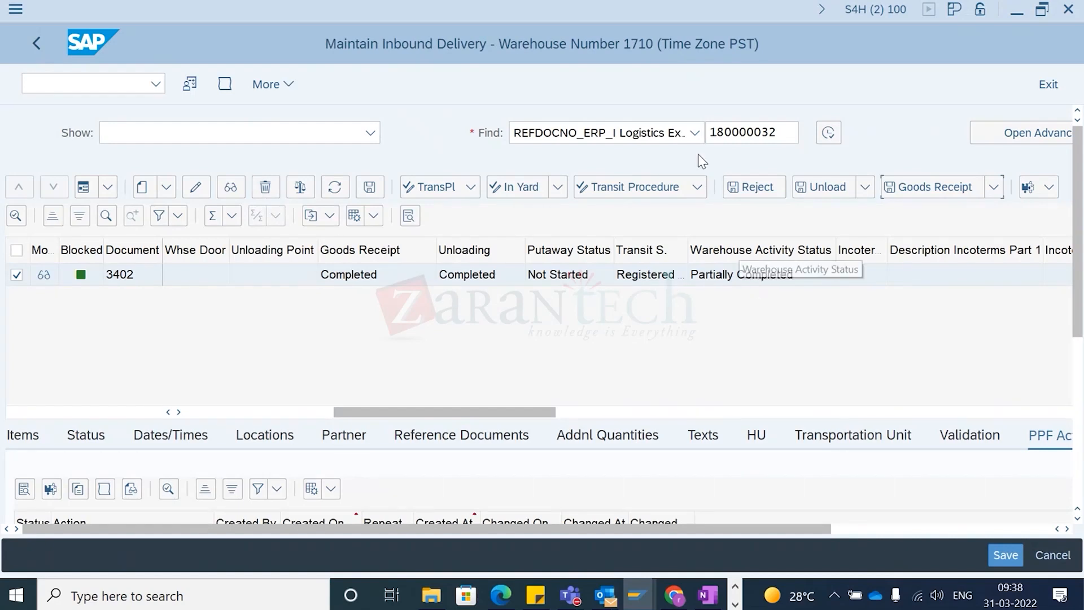
# Step: Reload the inbound delivery by ERP document 180000032 and check its unloading and warehouse activity status
pyautogui.click(828, 131)
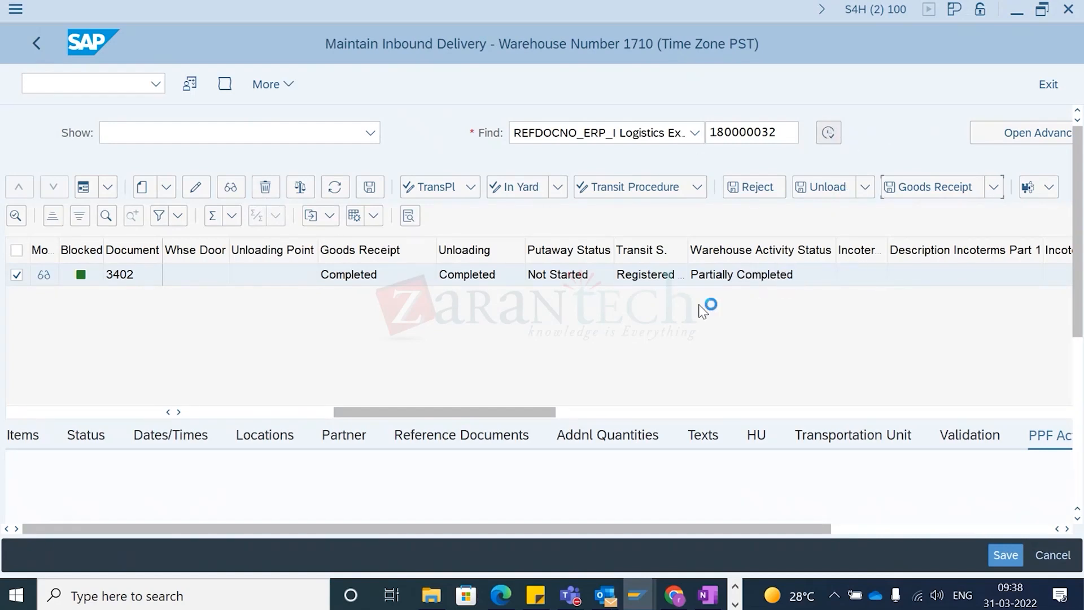
pyautogui.click(463, 277)
pyautogui.click(773, 273)
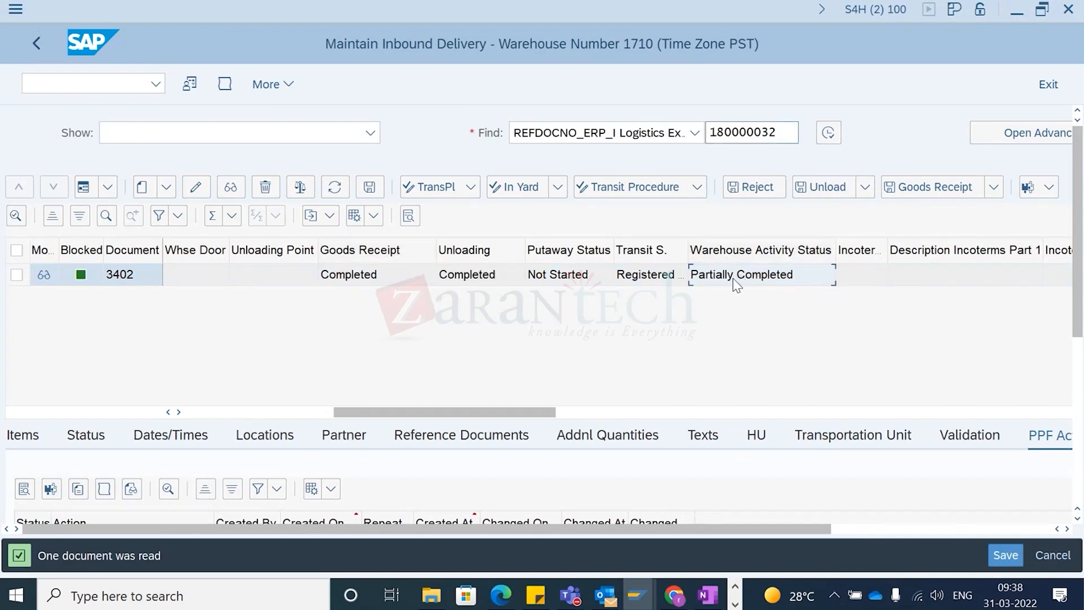
pyautogui.click(131, 279)
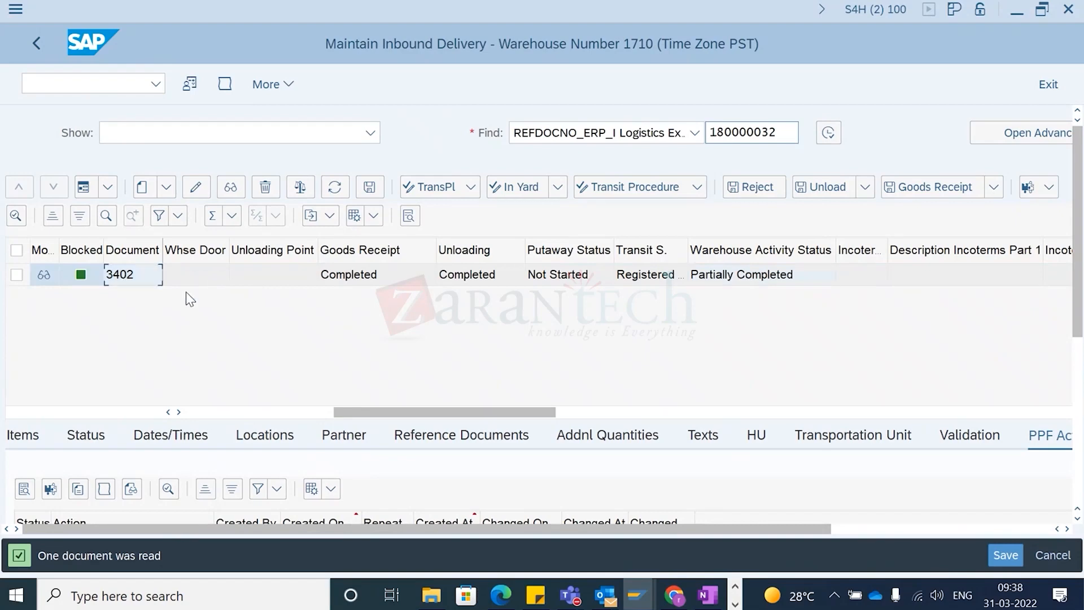
pyautogui.hotkey('alt', 'Tab')
pyautogui.hotkey('alt', 'Tab')
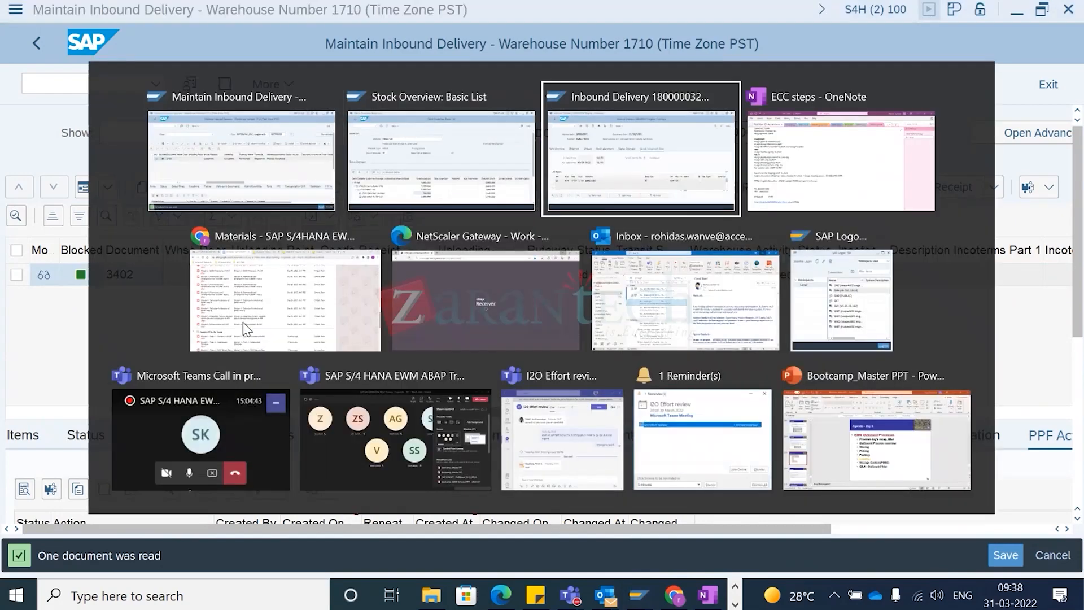
pyautogui.hotkey('alt', 'shift', 'Tab')
pyautogui.hotkey('alt', 'Tab')
pyautogui.hotkey('alt', 'shift', 'Tab')
pyautogui.hotkey('alt', 'shift', 'Tab')
# Step: Open the warehouse management monitor in a new session with transaction /scwm/mon
pyautogui.click(73, 84)
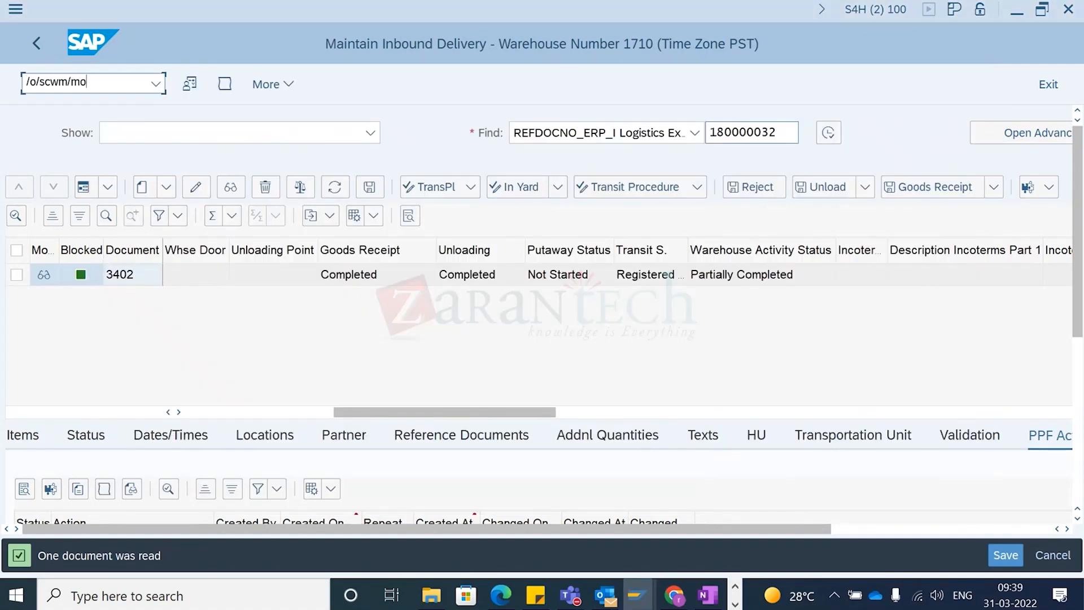
pyautogui.write('/o/scwm/mon')
pyautogui.press('Return')
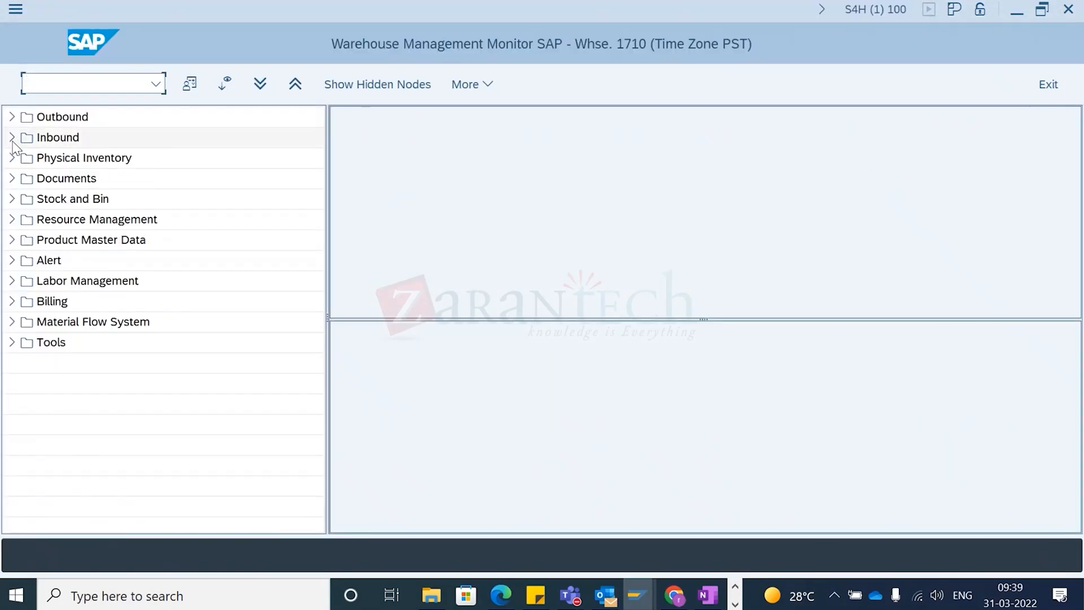
# Step: Query inbound delivery 3402 under the monitor's inbound documents and list its warehouse order and warehouse task
pyautogui.click(12, 137)
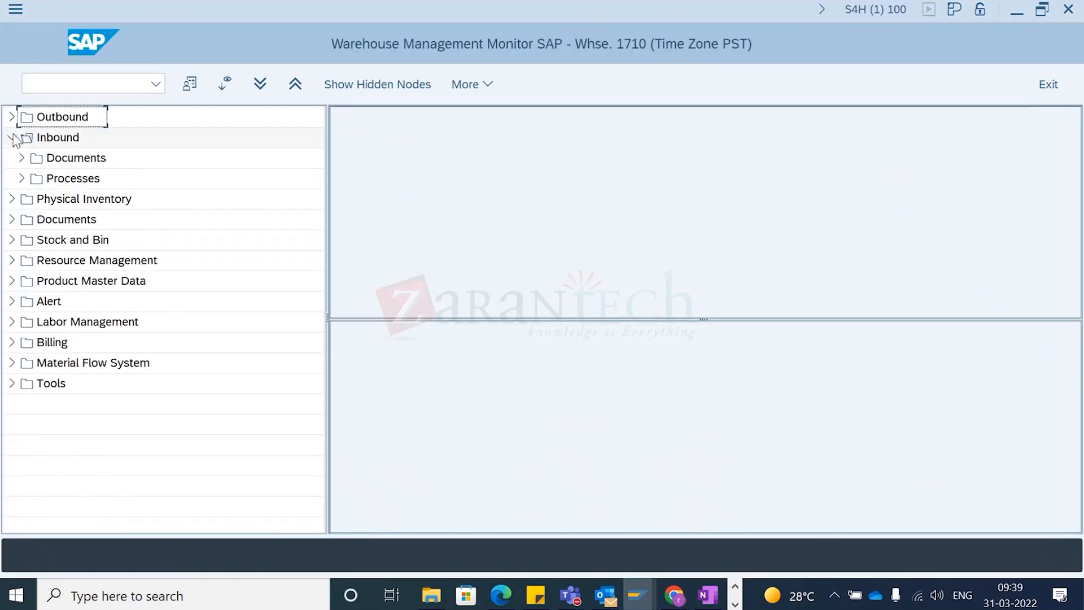
pyautogui.click(22, 158)
pyautogui.doubleClick(71, 179)
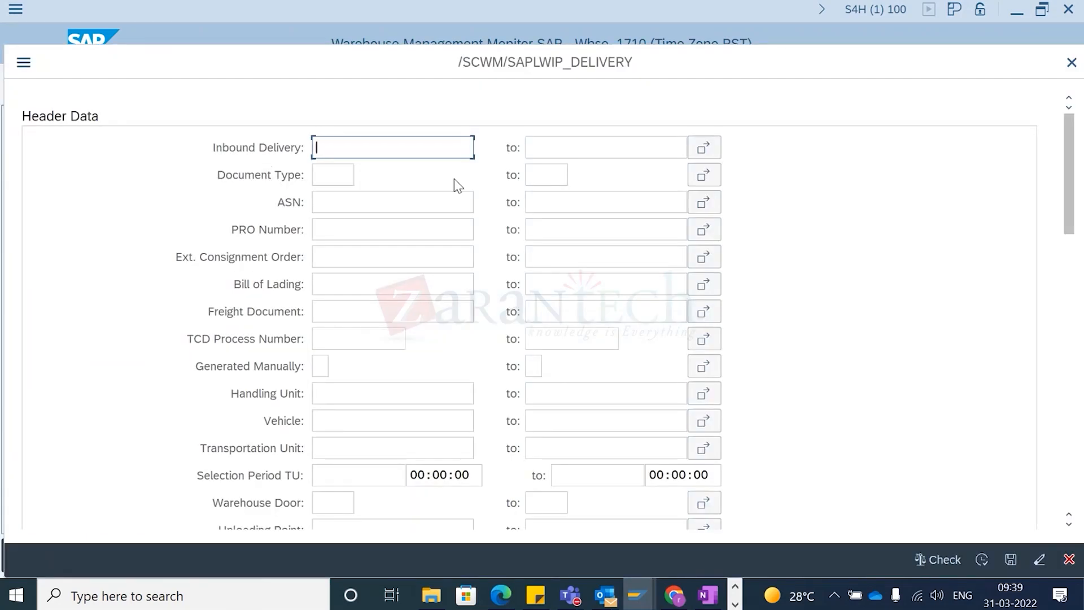
pyautogui.write('3402')
pyautogui.press('Return')
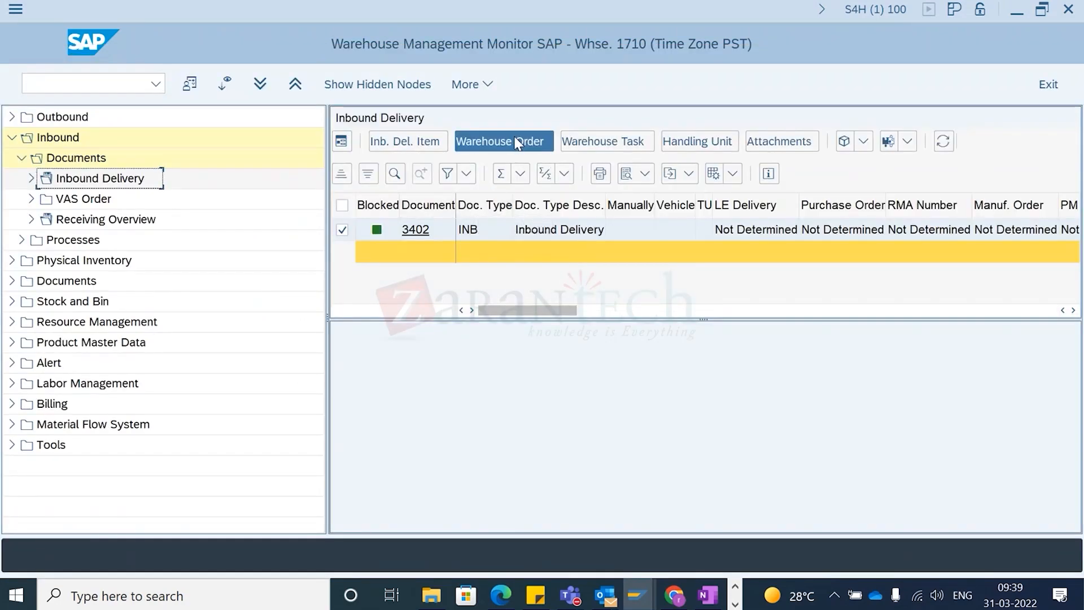
pyautogui.click(517, 142)
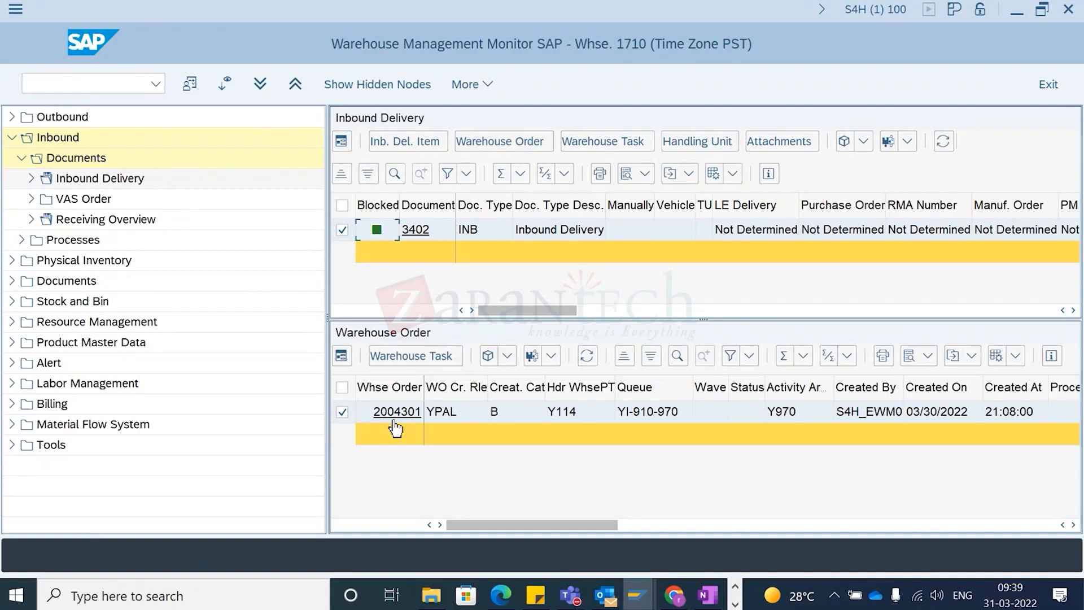
pyautogui.click(575, 138)
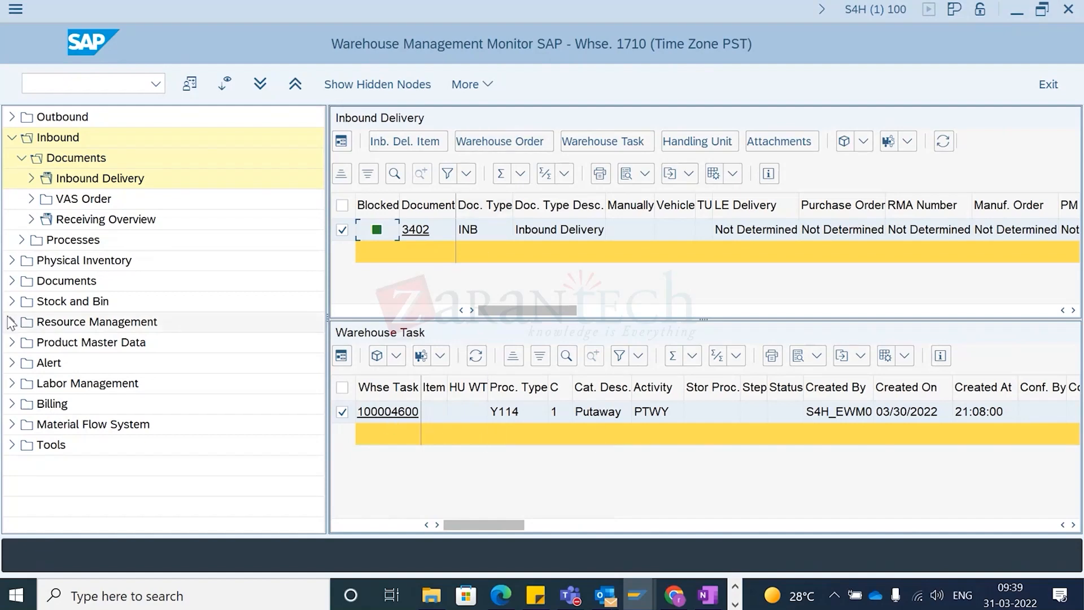
# Step: Search the warehouse orders in the monitor's general Documents node for number 100004600
pyautogui.click(11, 282)
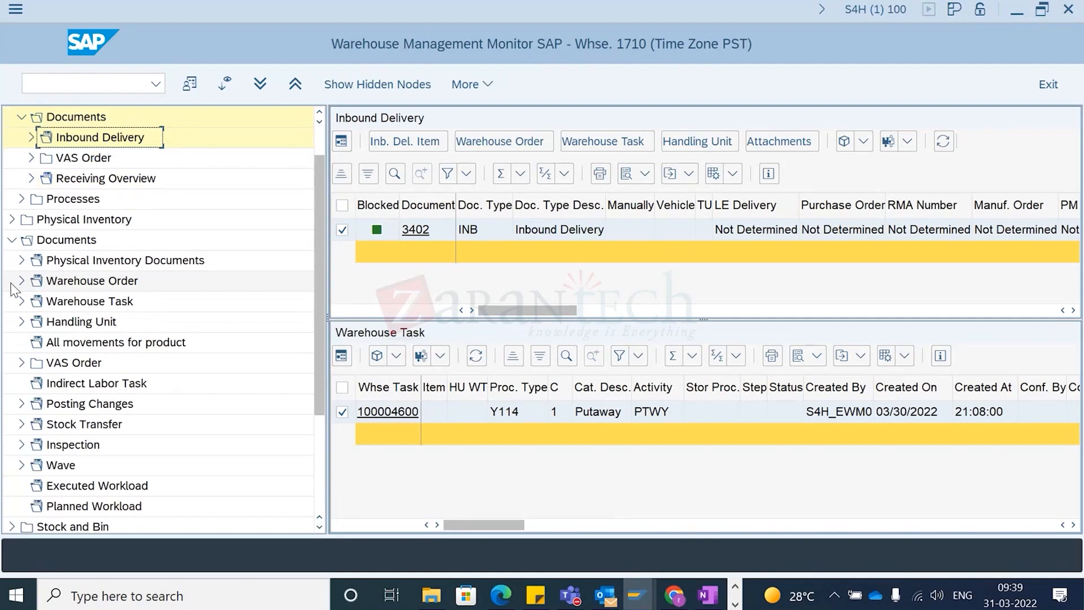
pyautogui.click(467, 410)
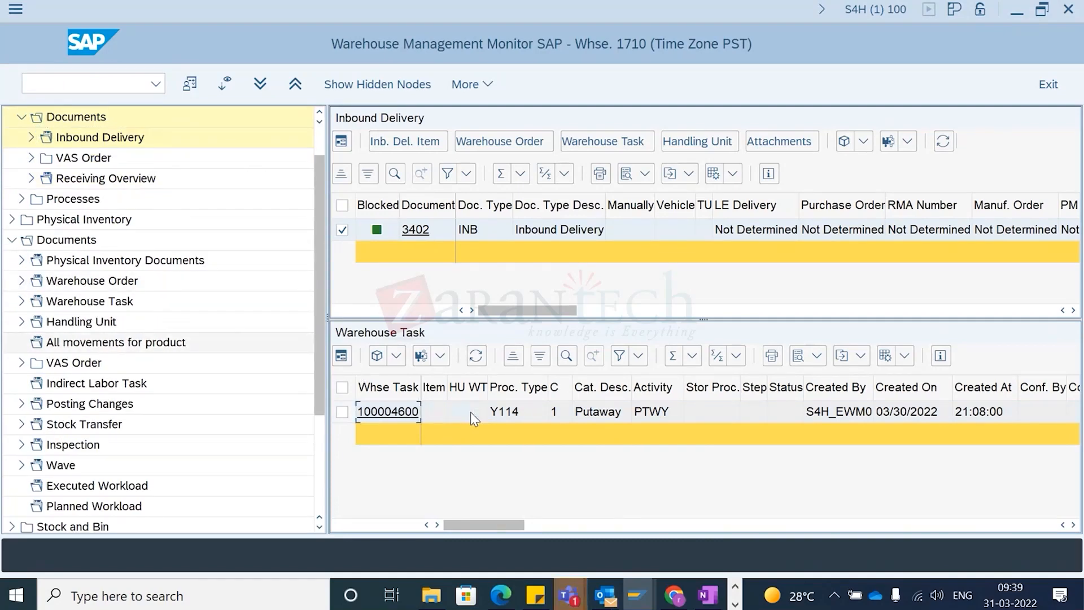
pyautogui.doubleClick(145, 281)
pyautogui.write('100004600')
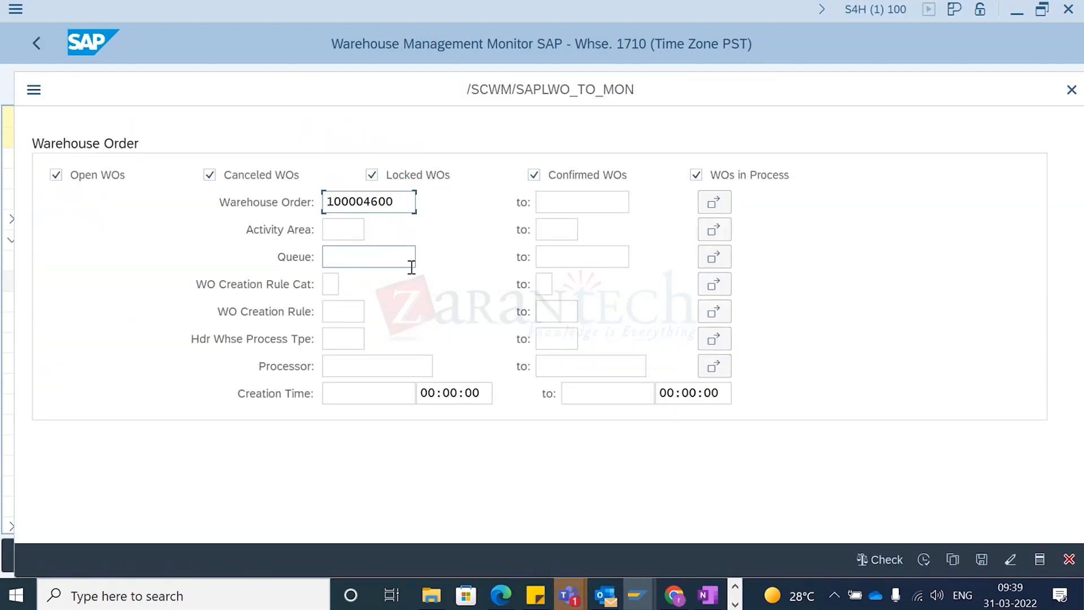
pyautogui.press('Return')
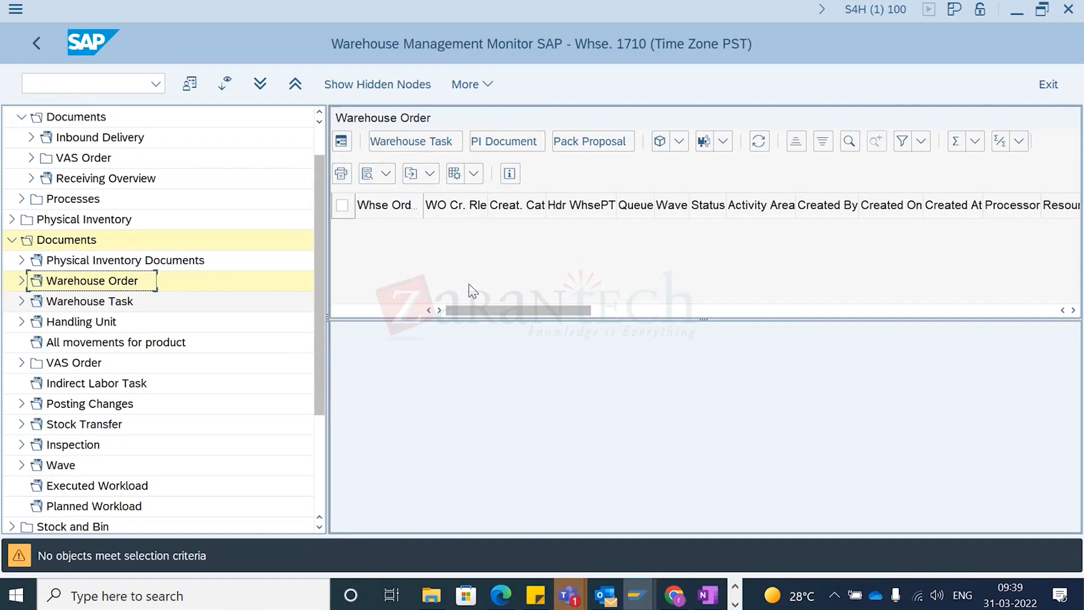
# Step: Query warehouse task 100004600 in the monitor's general Documents node and look through its columns
pyautogui.doubleClick(62, 301)
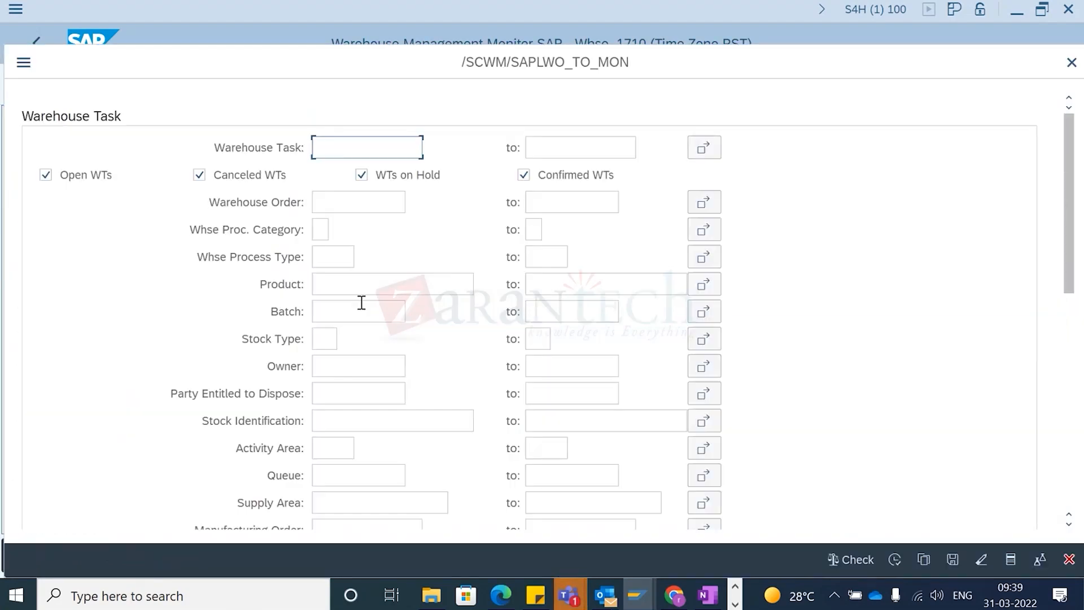
pyautogui.write('100004600')
pyautogui.press('Return')
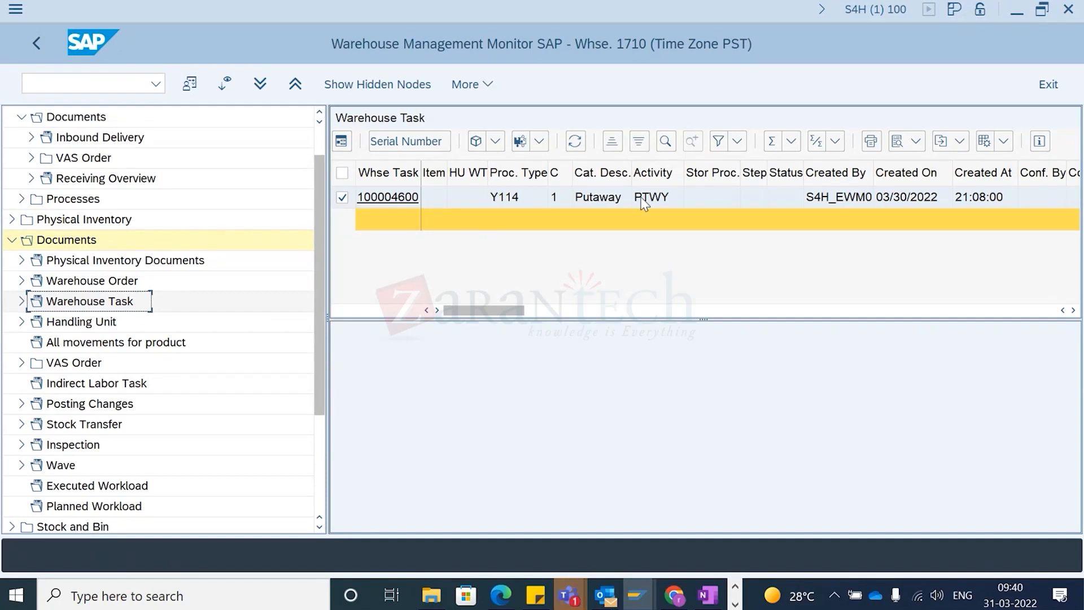
pyautogui.click(372, 267)
pyautogui.hscroll(2, 373, 267)
pyautogui.hscroll(-2, 386, 247)
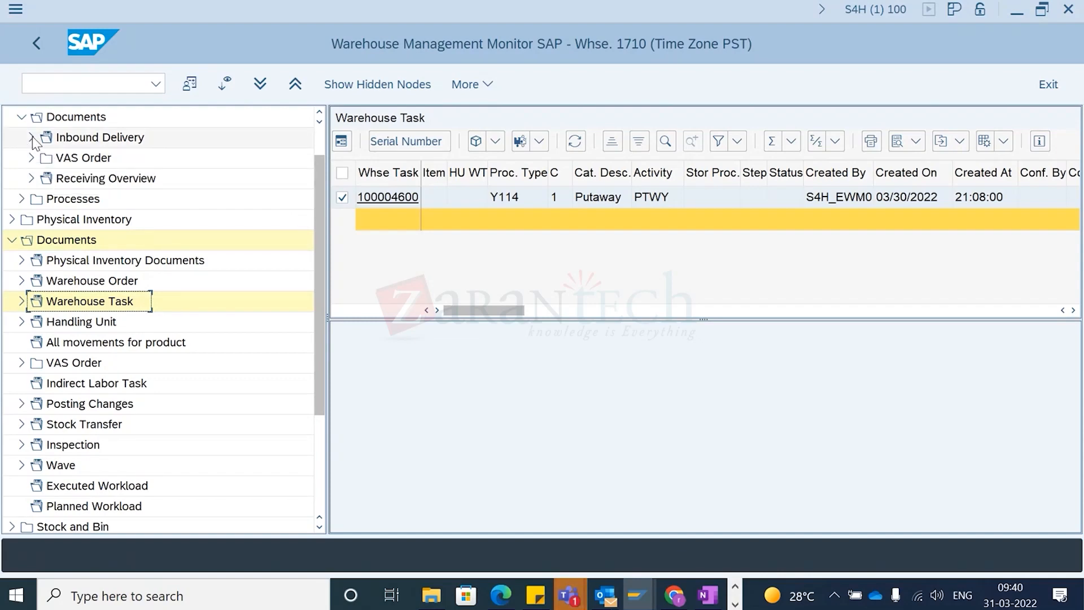
# Step: Bring up the warehouse order and putaway warehouse task again from inbound delivery 3402 in the inbound documents and check the task's columns
pyautogui.scroll(1, 32, 140)
pyautogui.click(31, 178)
pyautogui.doubleClick(105, 176)
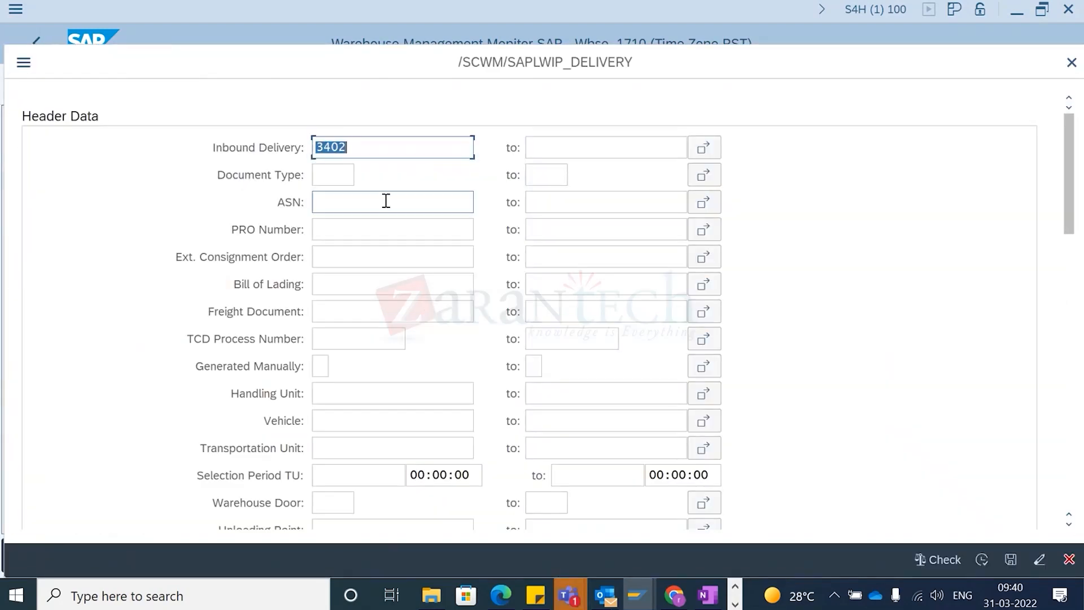
pyautogui.click(388, 204)
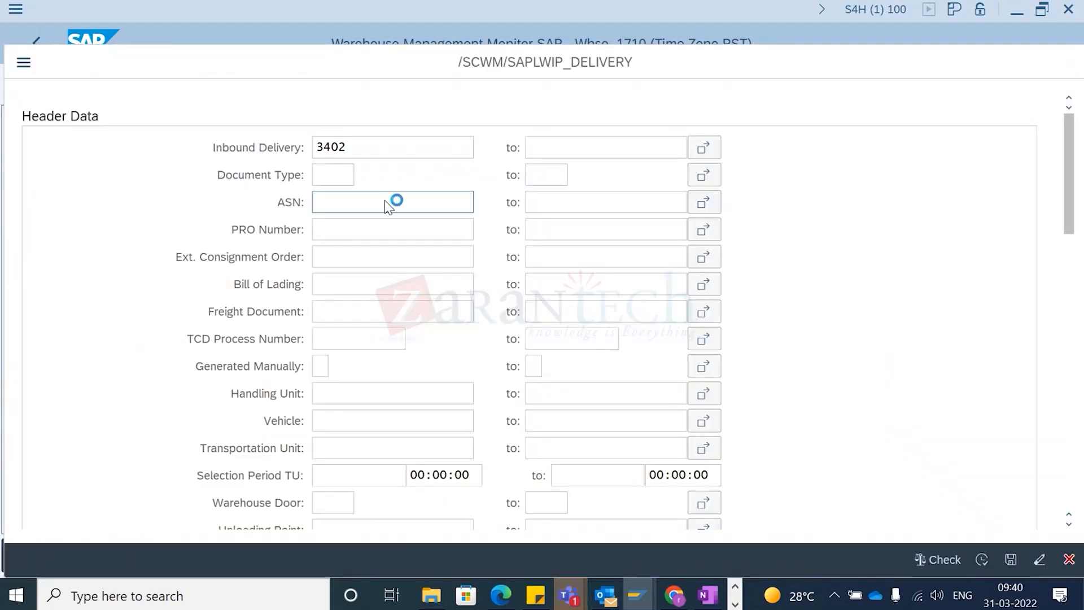
pyautogui.click(489, 144)
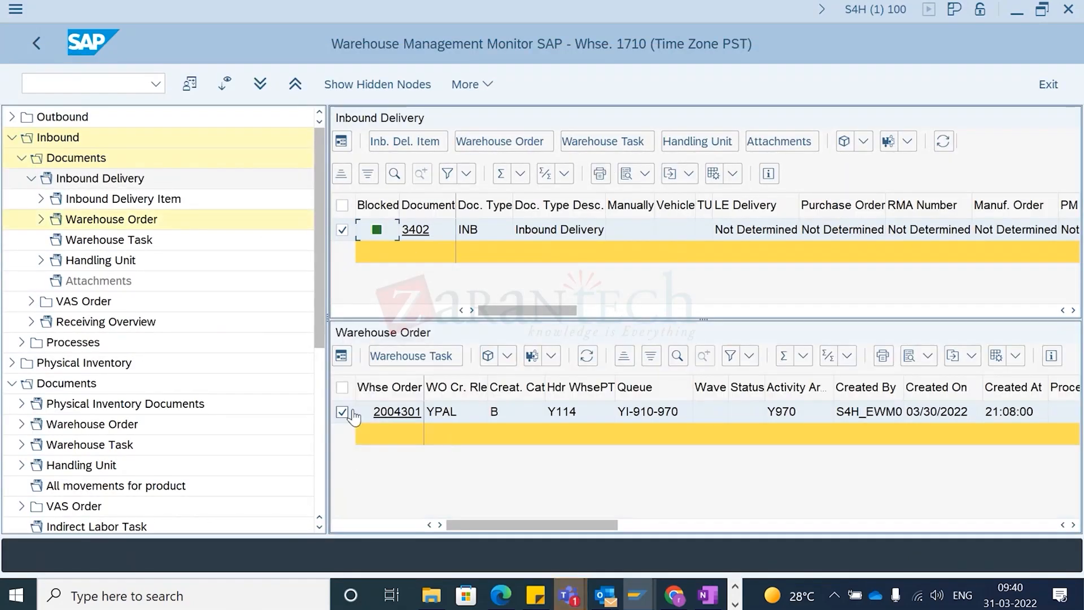
pyautogui.click(396, 363)
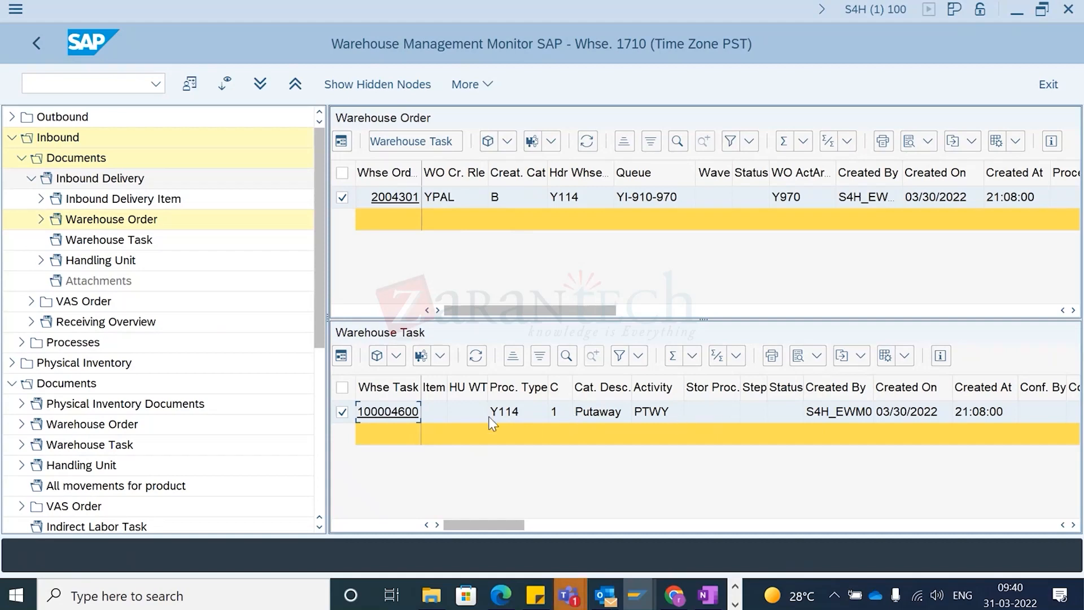
pyautogui.click(473, 413)
pyautogui.hscroll(5, 543, 419)
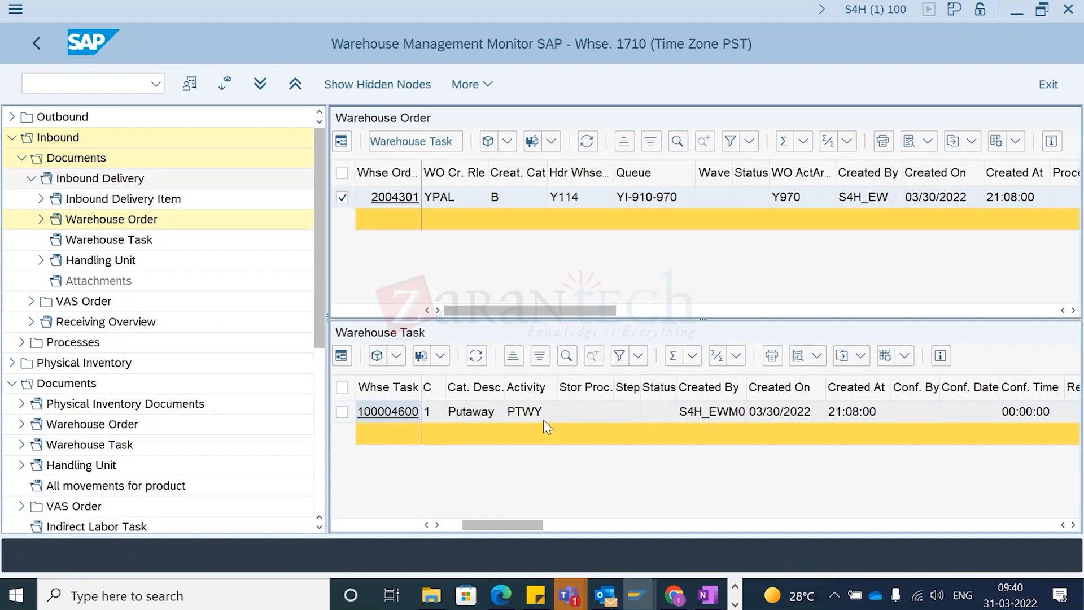
pyautogui.hscroll(-5, 544, 433)
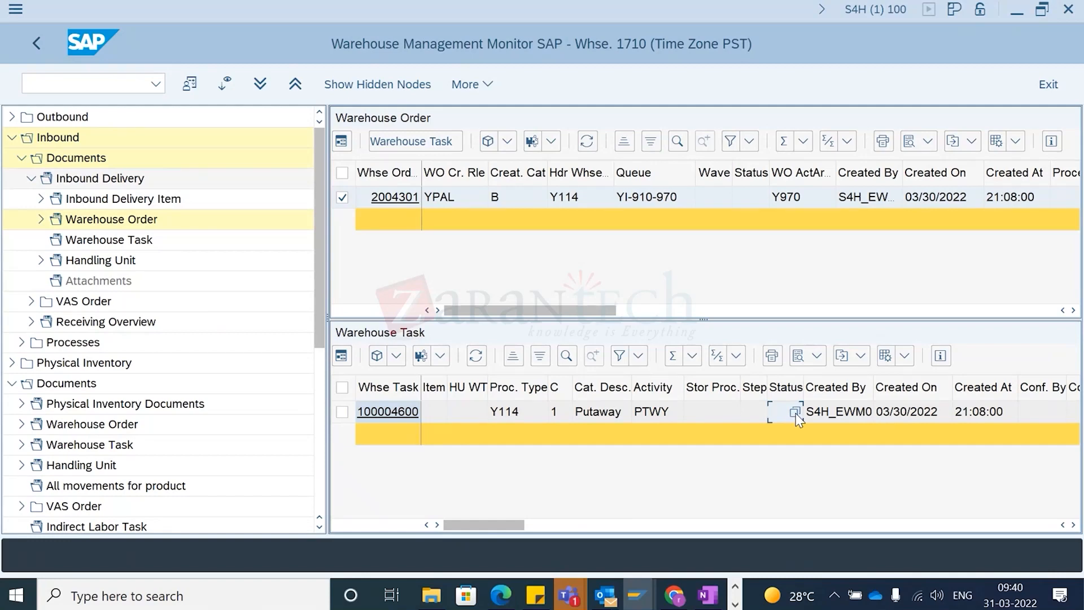
# Step: Try to confirm warehouse task 100004600 in the background
pyautogui.click(341, 415)
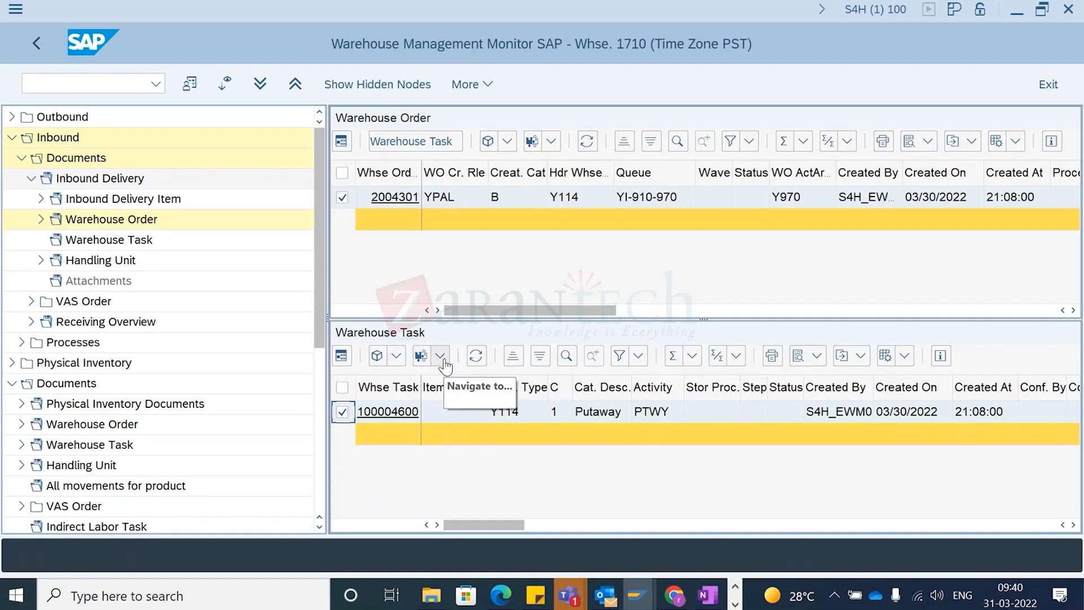
pyautogui.click(419, 357)
pyautogui.click(396, 356)
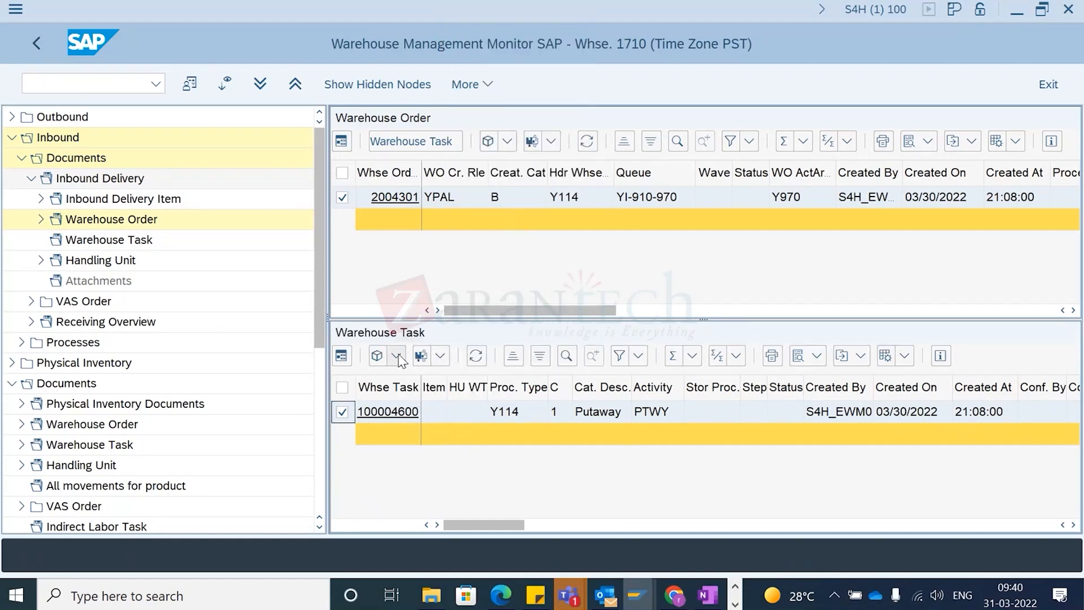
pyautogui.click(396, 355)
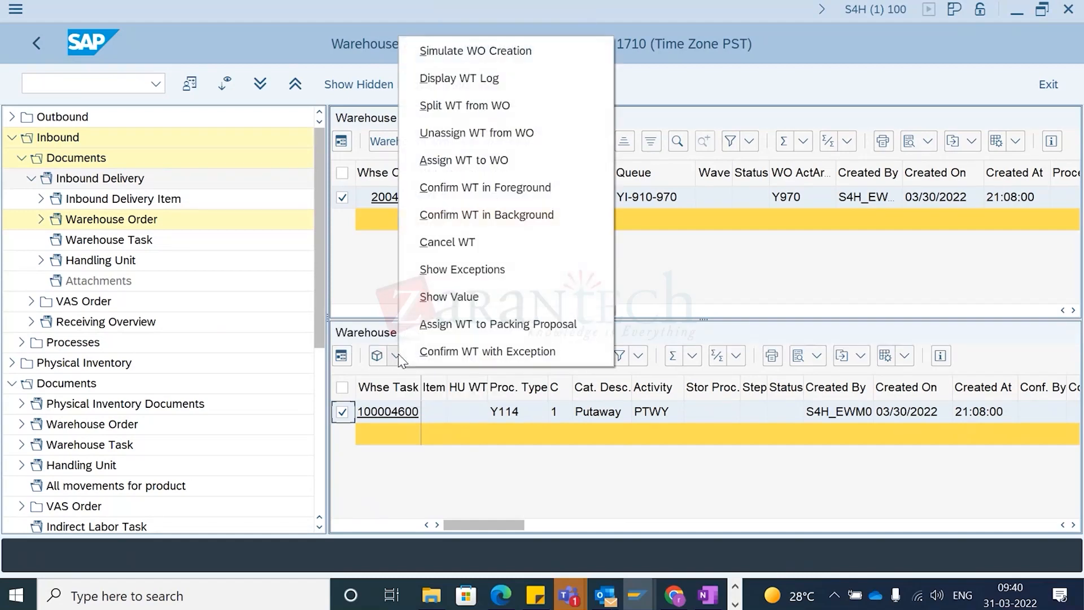
pyautogui.click(480, 220)
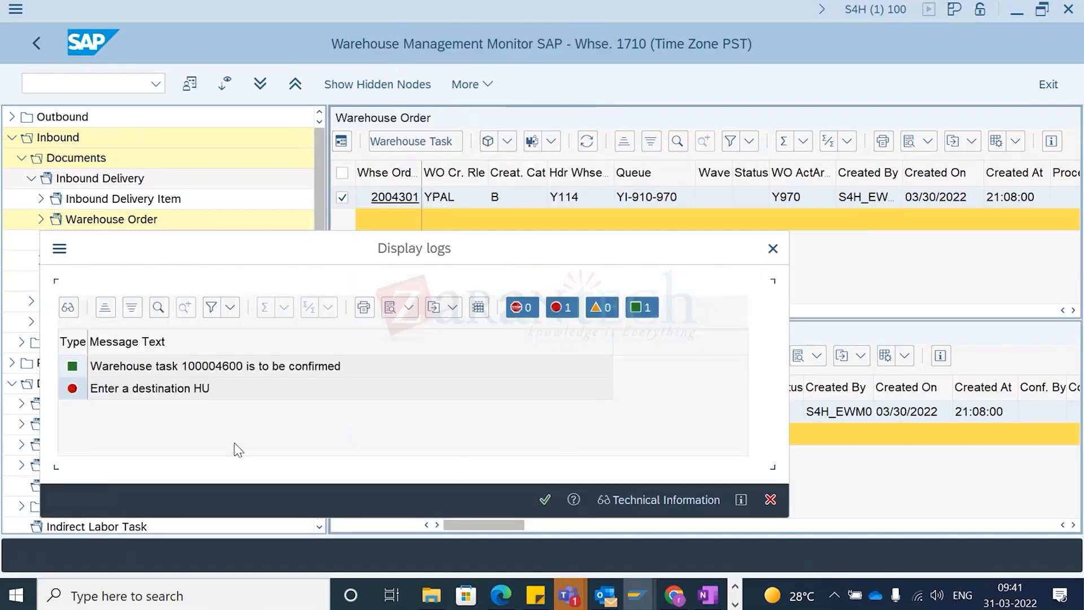
pyautogui.click(544, 499)
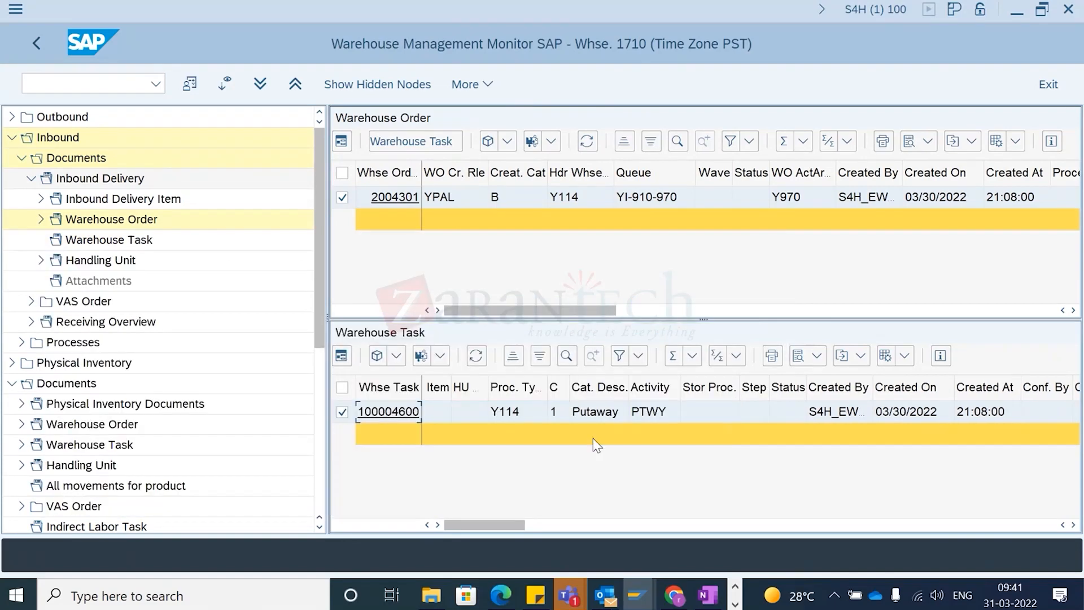
# Step: Open warehouse task 100004600 for confirmation in the foreground and try to confirm it
pyautogui.hscroll(6, 705, 504)
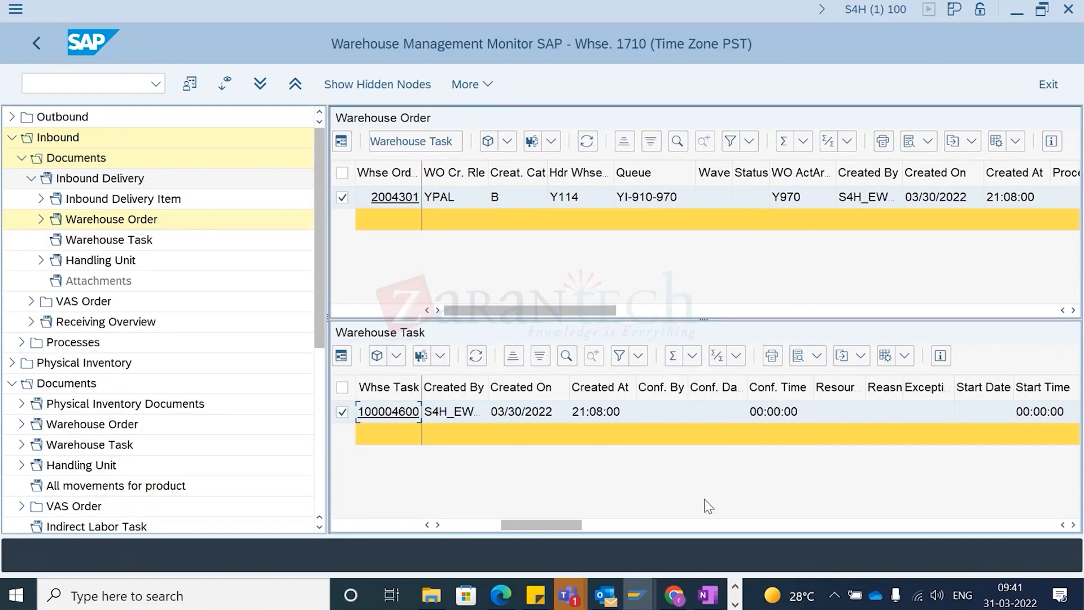
pyautogui.hscroll(8, 708, 507)
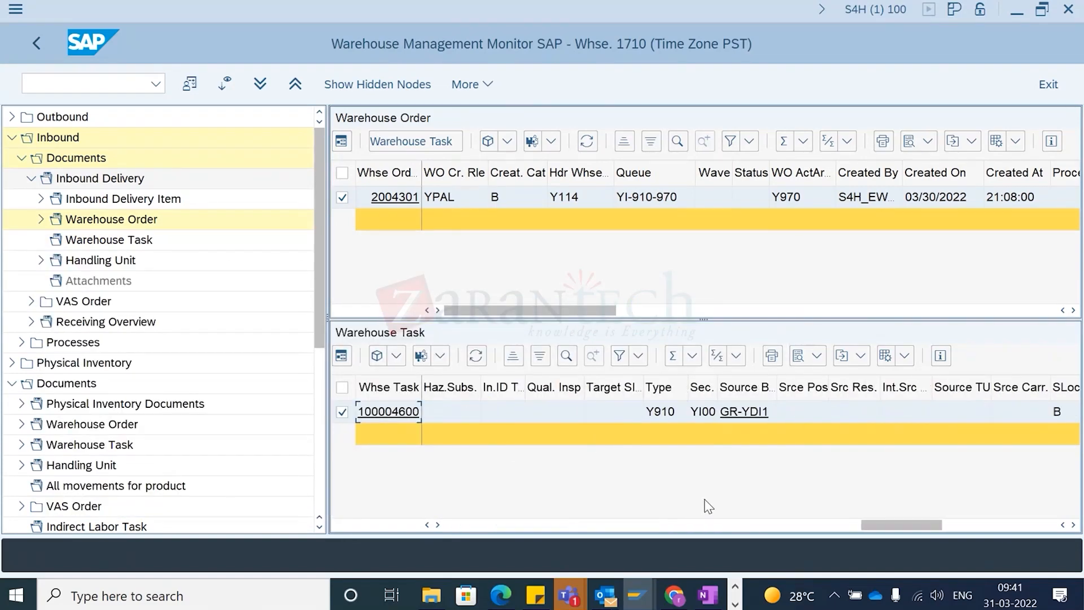
pyautogui.hscroll(-8, 707, 504)
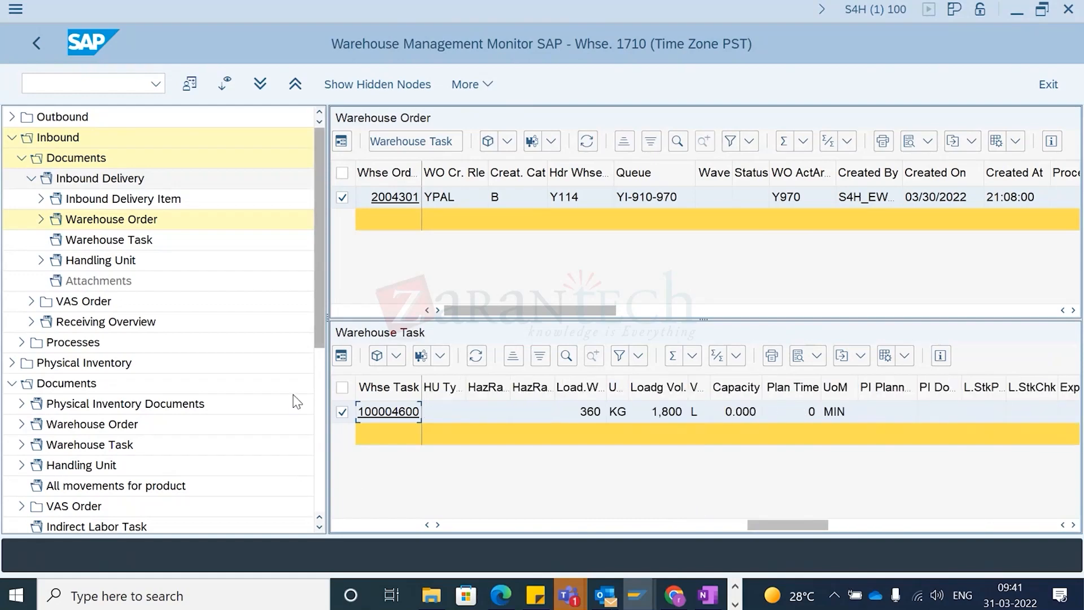
pyautogui.click(396, 355)
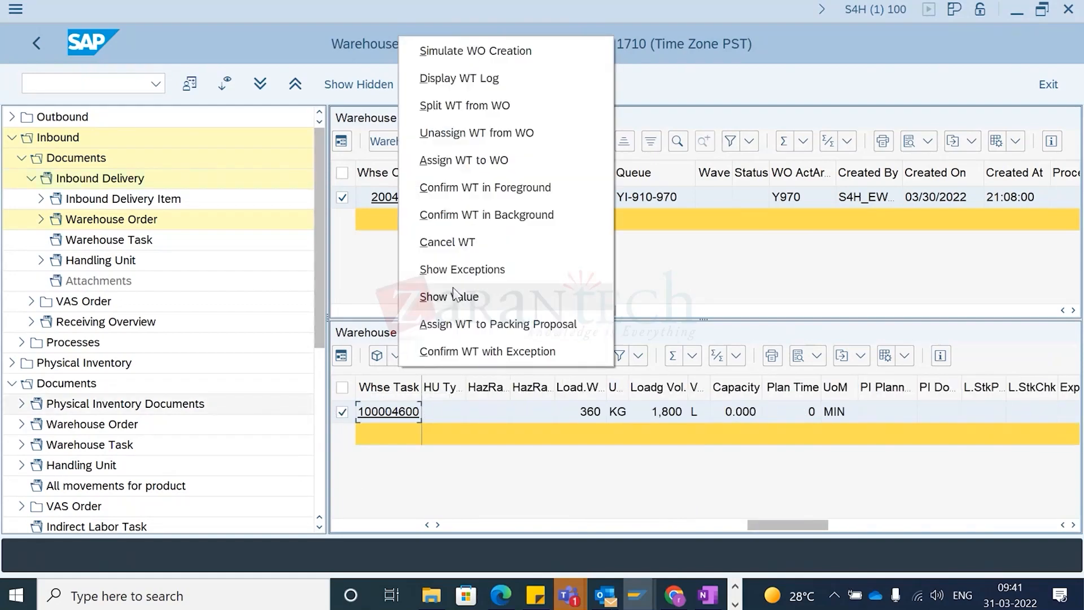
pyautogui.click(466, 190)
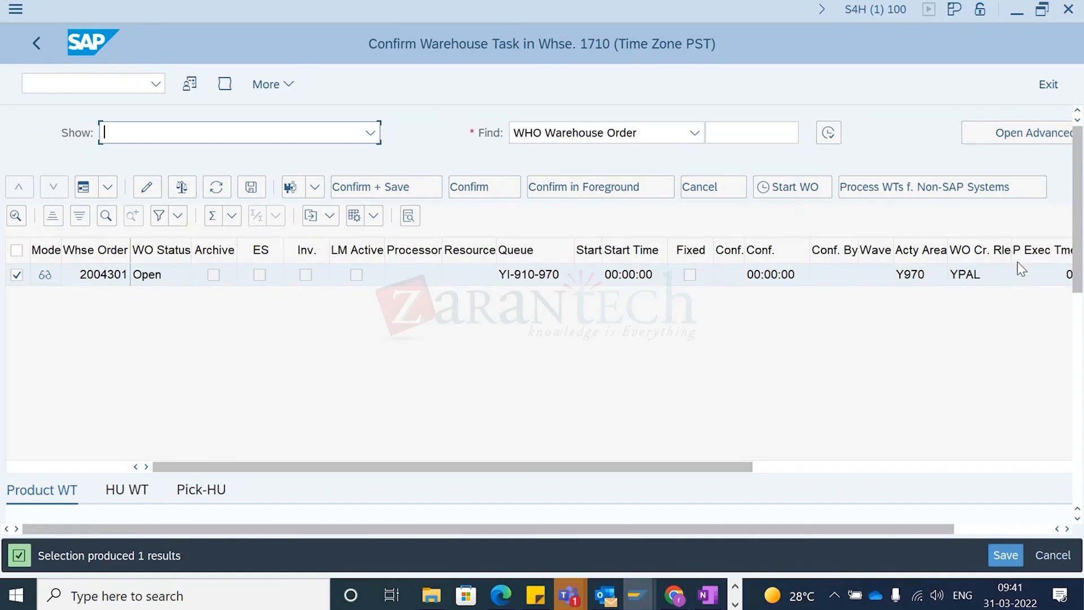
pyautogui.click(1078, 305)
pyautogui.scroll(2, 1078, 305)
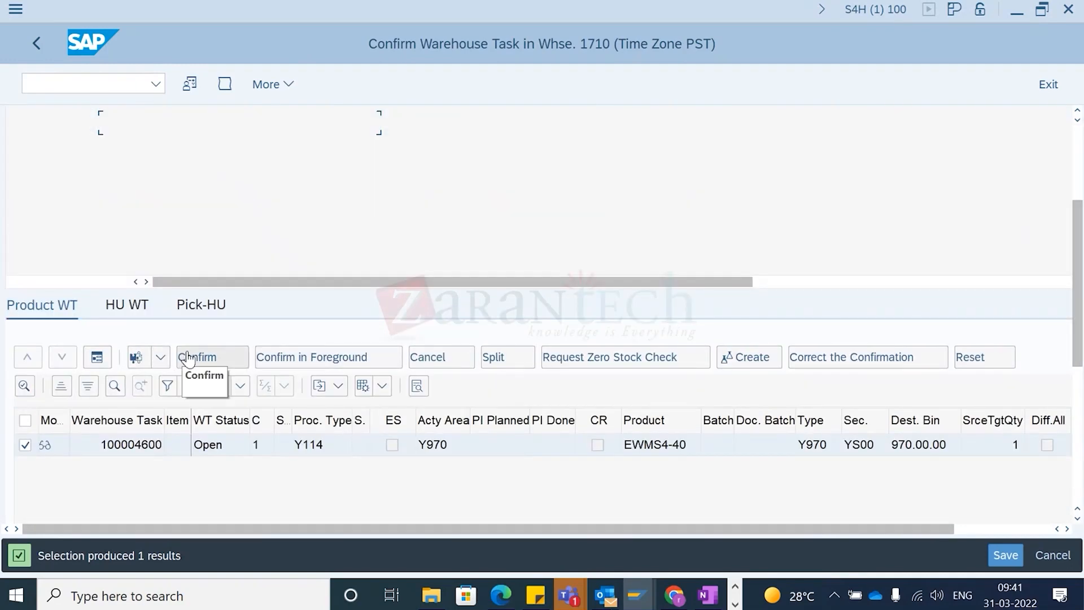
pyautogui.click(210, 357)
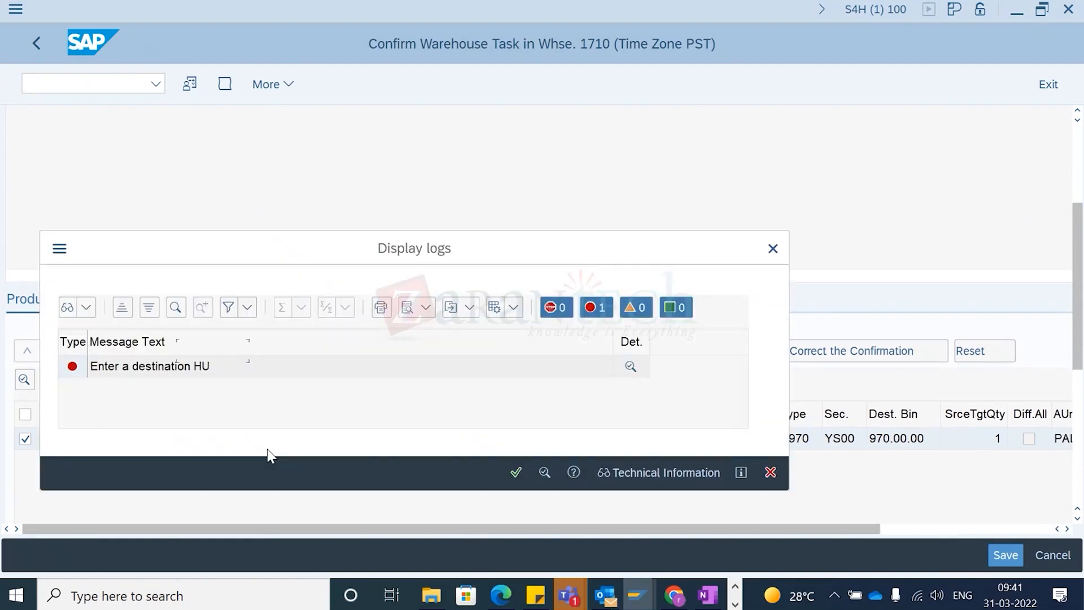
pyautogui.click(513, 472)
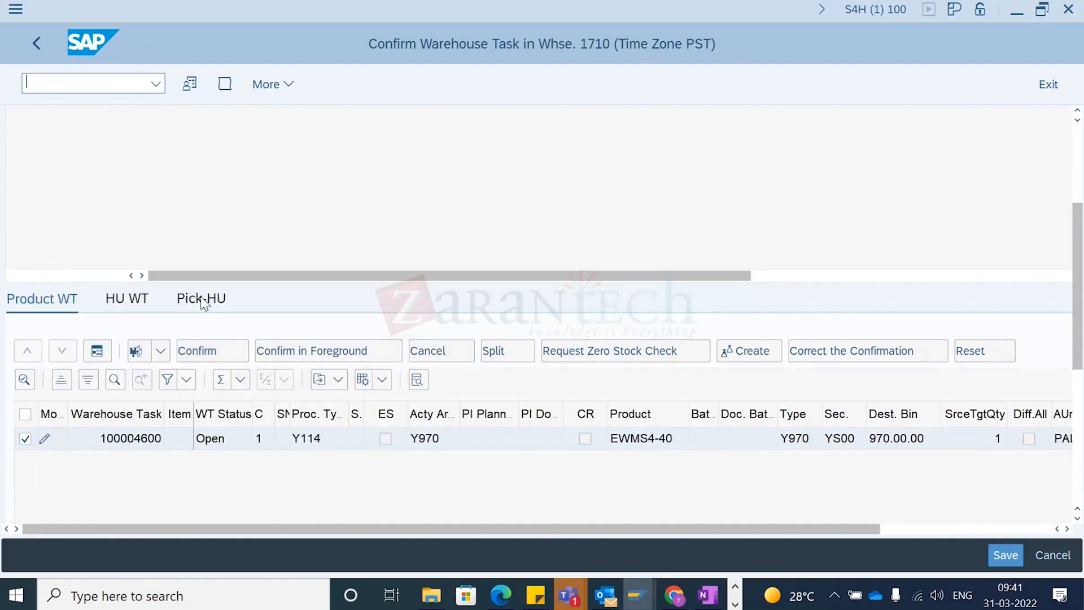
# Step: Add a pick handling unit to the warehouse order with packaging material EWMS4-PAL00
pyautogui.click(212, 297)
pyautogui.click(142, 353)
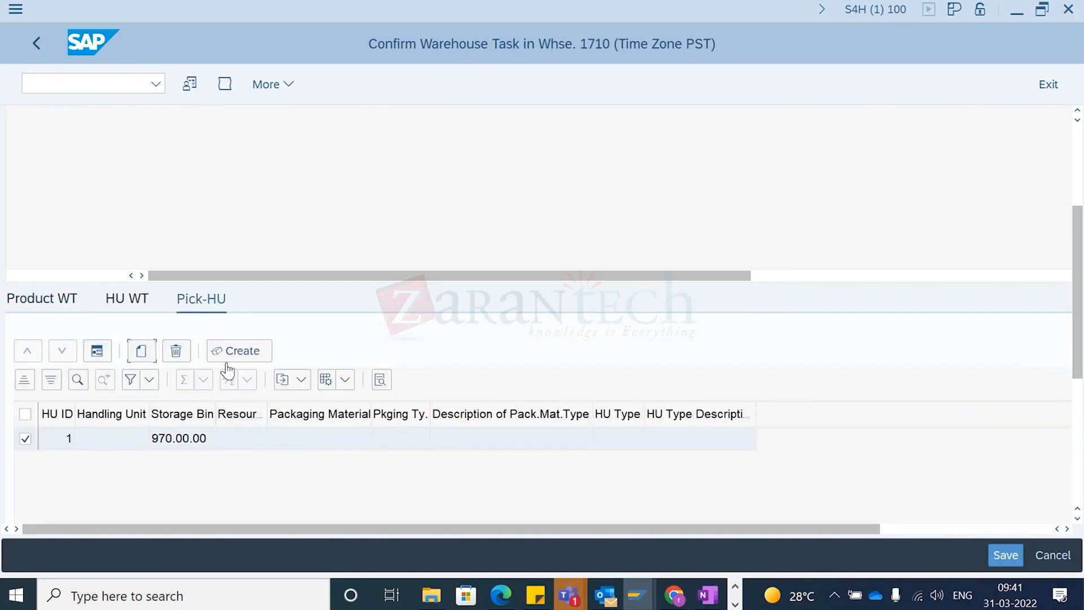
pyautogui.click(102, 441)
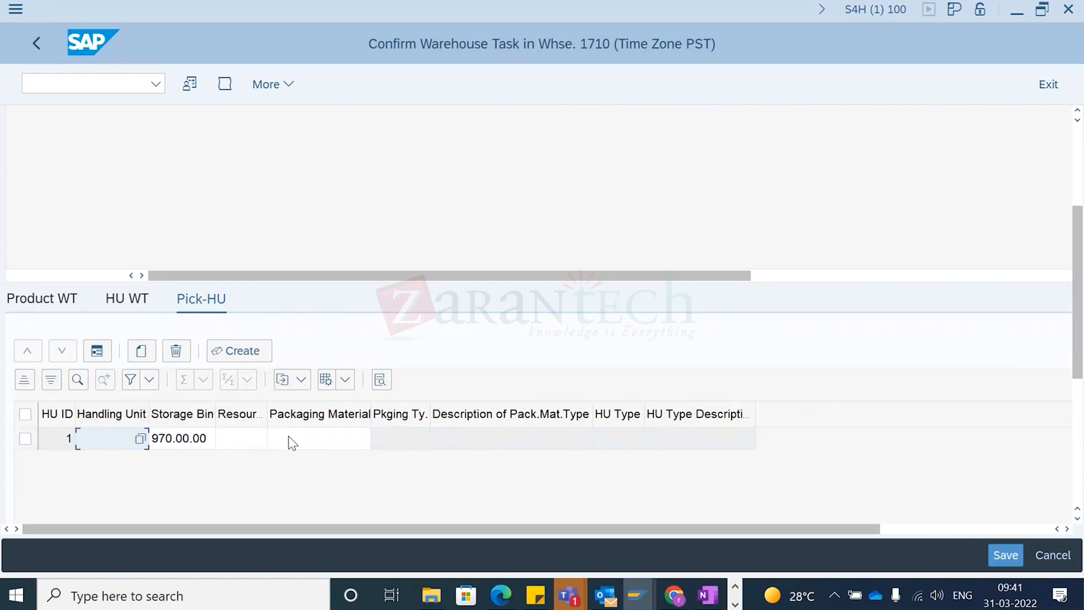
pyautogui.click(362, 439)
pyautogui.click(363, 439)
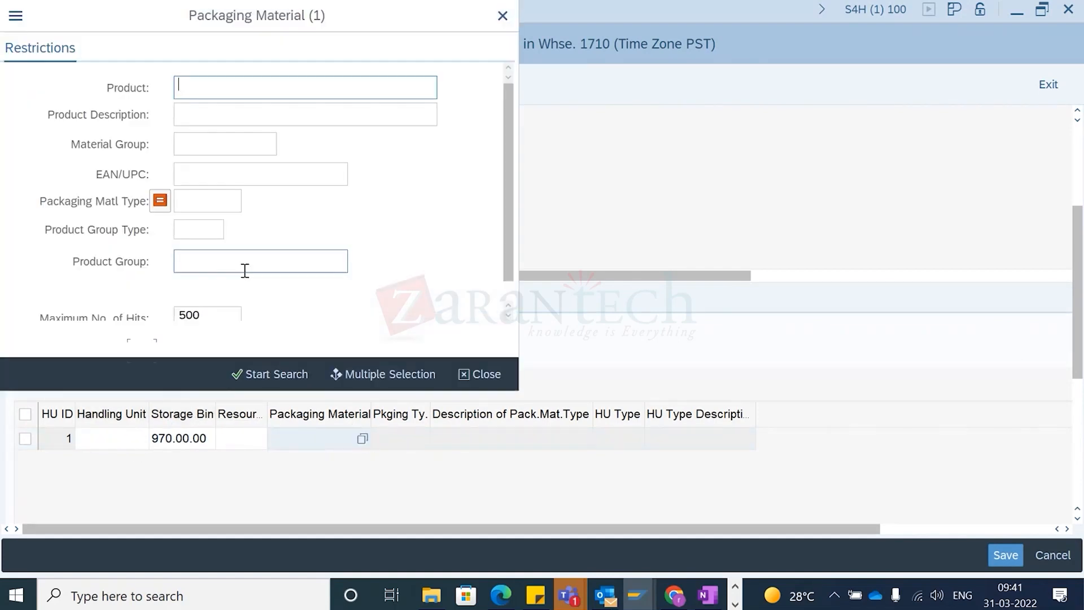
pyautogui.click(266, 364)
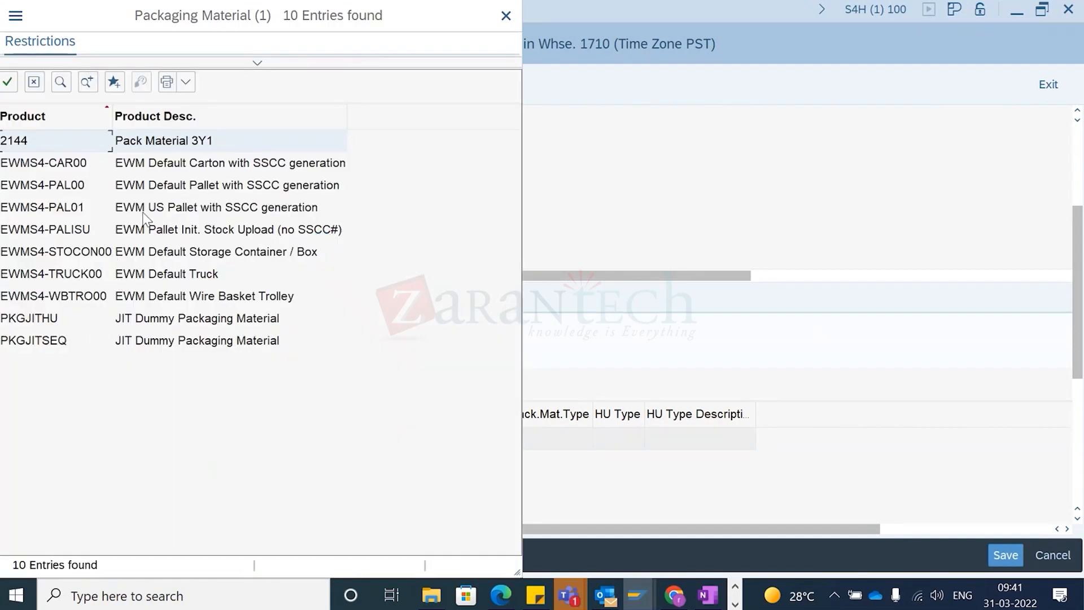
pyautogui.doubleClick(71, 185)
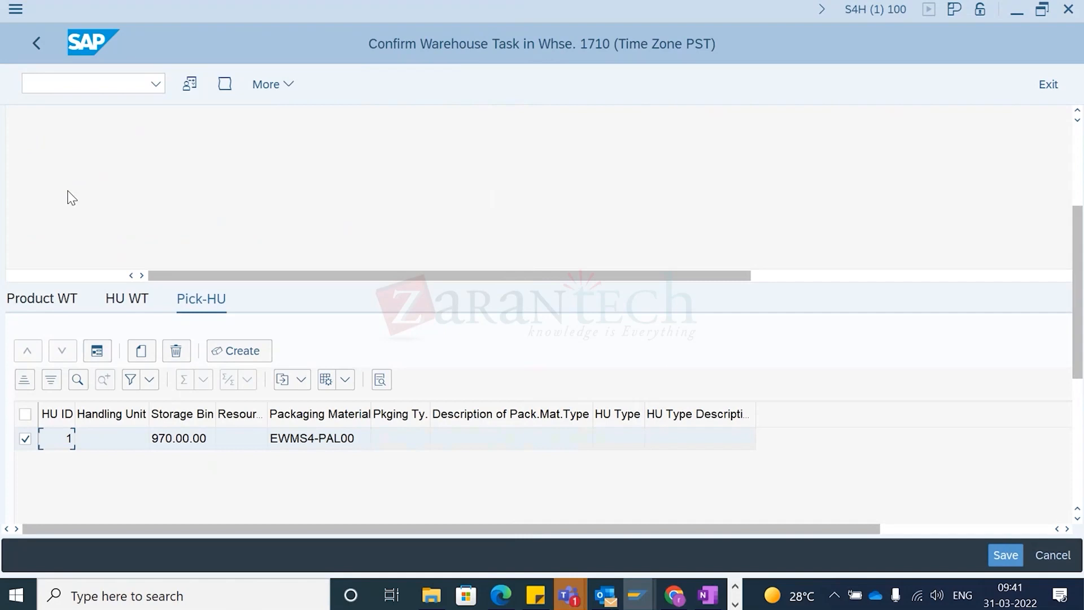
# Step: Save the pick handling unit entry and try to confirm warehouse order 2004301
pyautogui.click(132, 304)
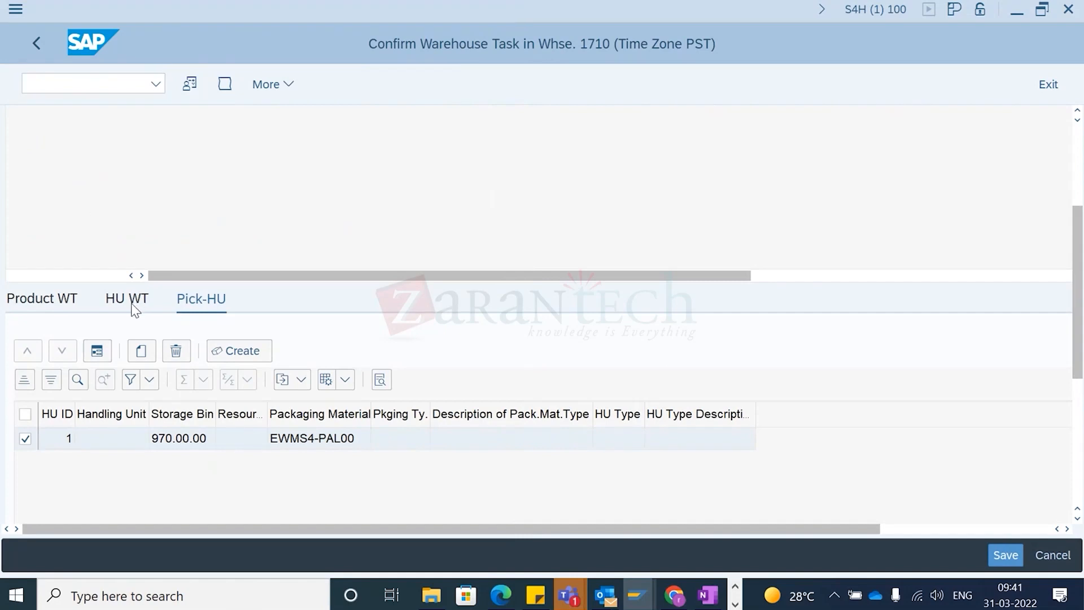
pyautogui.click(185, 305)
pyautogui.click(1008, 550)
pyautogui.click(1075, 175)
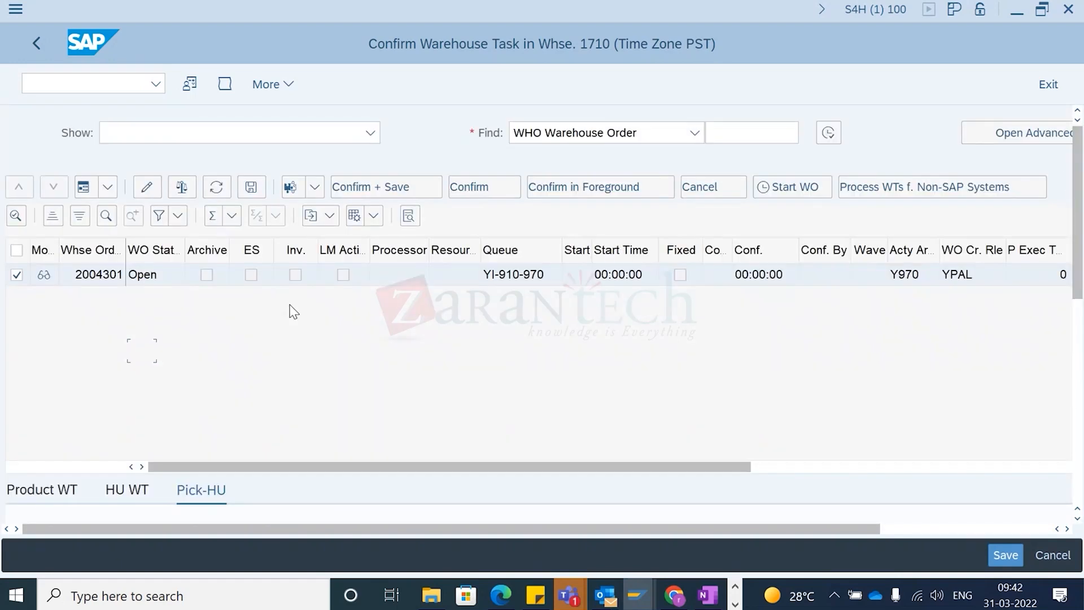
pyautogui.click(489, 188)
pyautogui.click(515, 472)
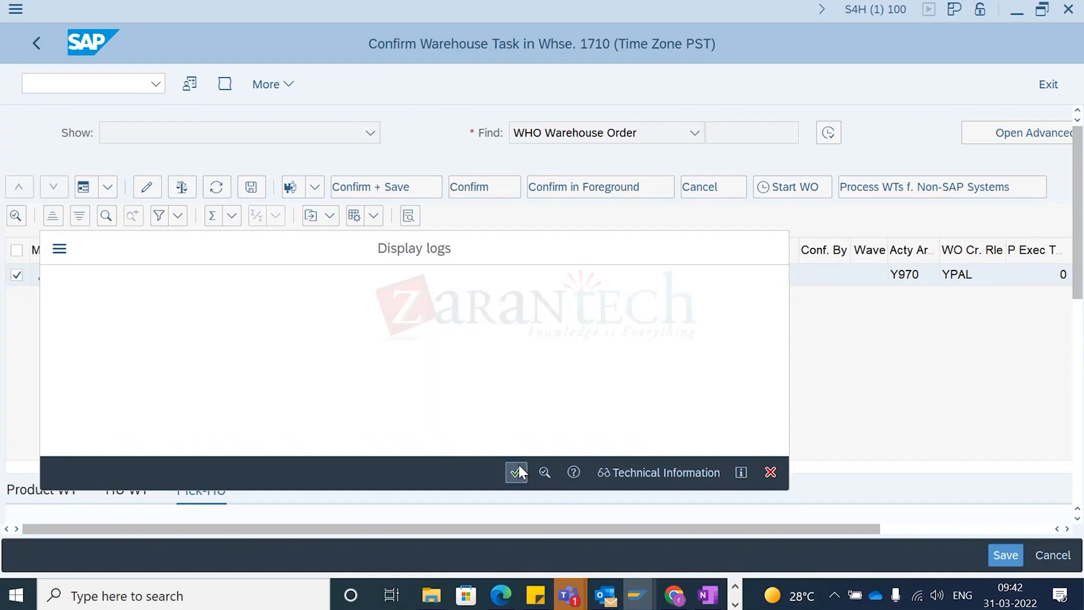
# Step: Show warehouse order 2004301 in the detailed form view and review its header fields and pick handling unit
pyautogui.click(96, 187)
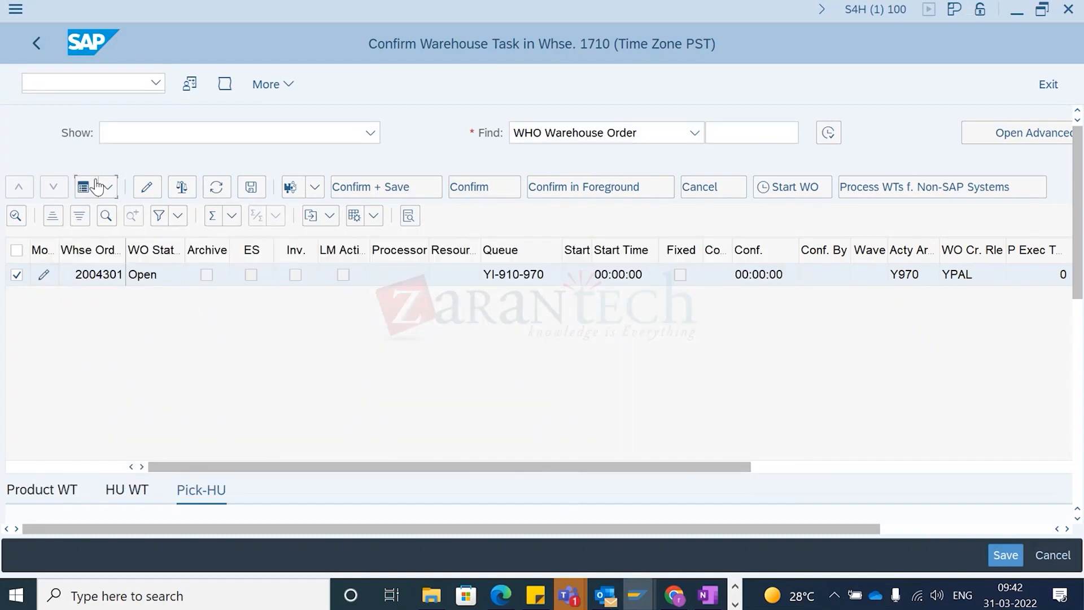
pyautogui.click(219, 356)
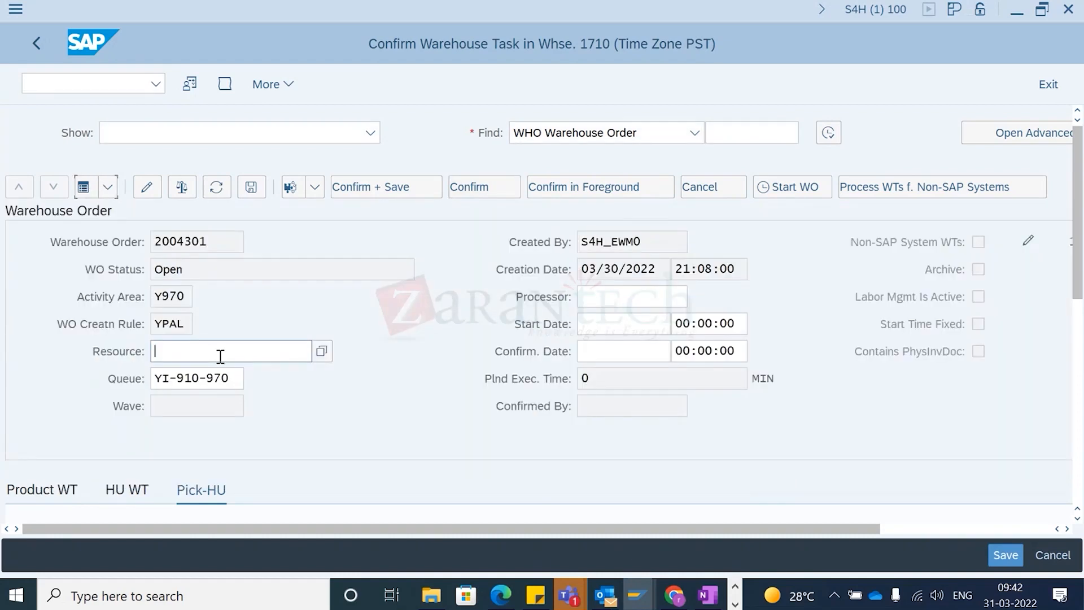
pyautogui.scroll(-2, 237, 372)
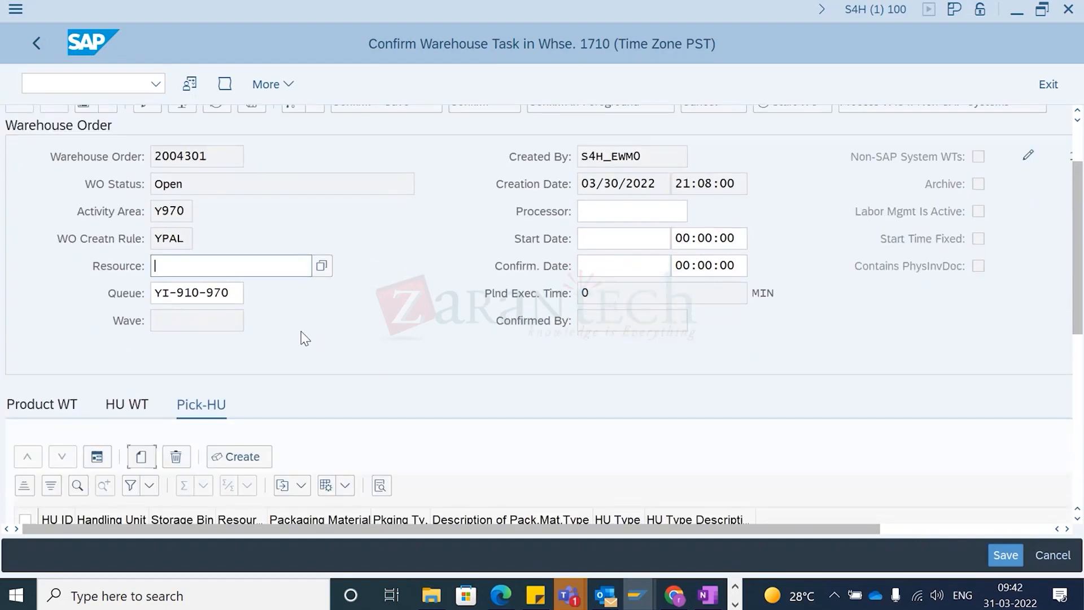
pyautogui.scroll(1, 311, 338)
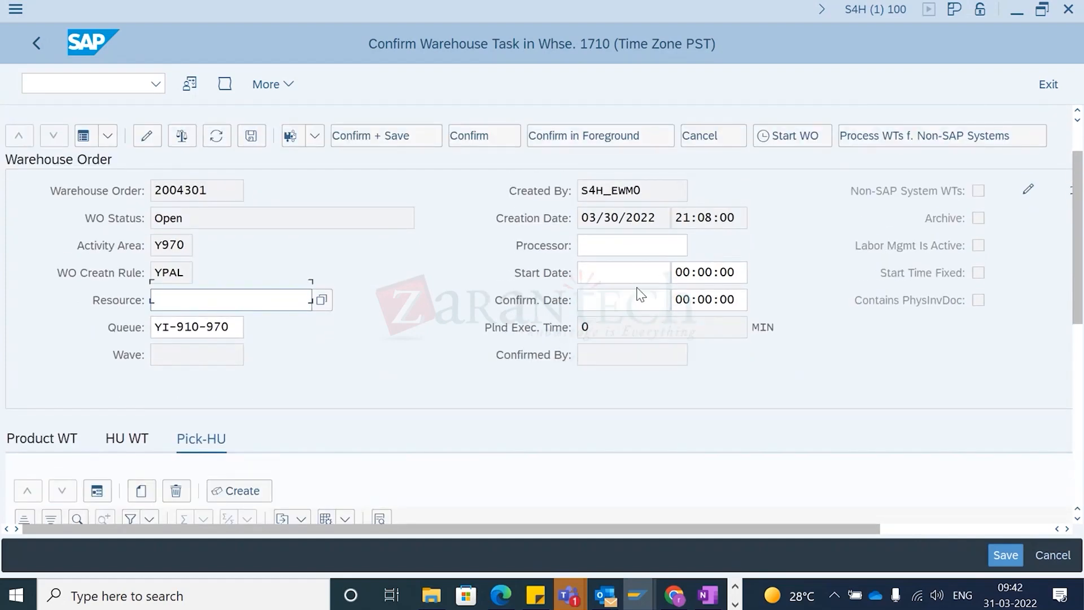
pyautogui.scroll(-2, 384, 431)
pyautogui.scroll(-3, 379, 429)
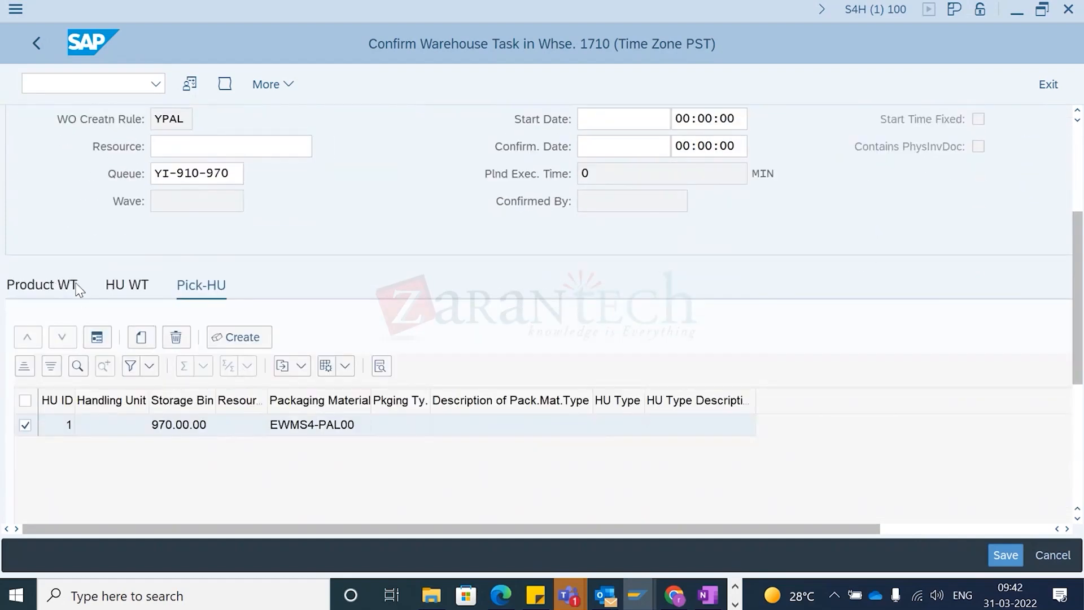
# Step: Show product warehouse task 100004600 in the detailed form view and examine its bin, quantity and handling unit fields
pyautogui.click(95, 289)
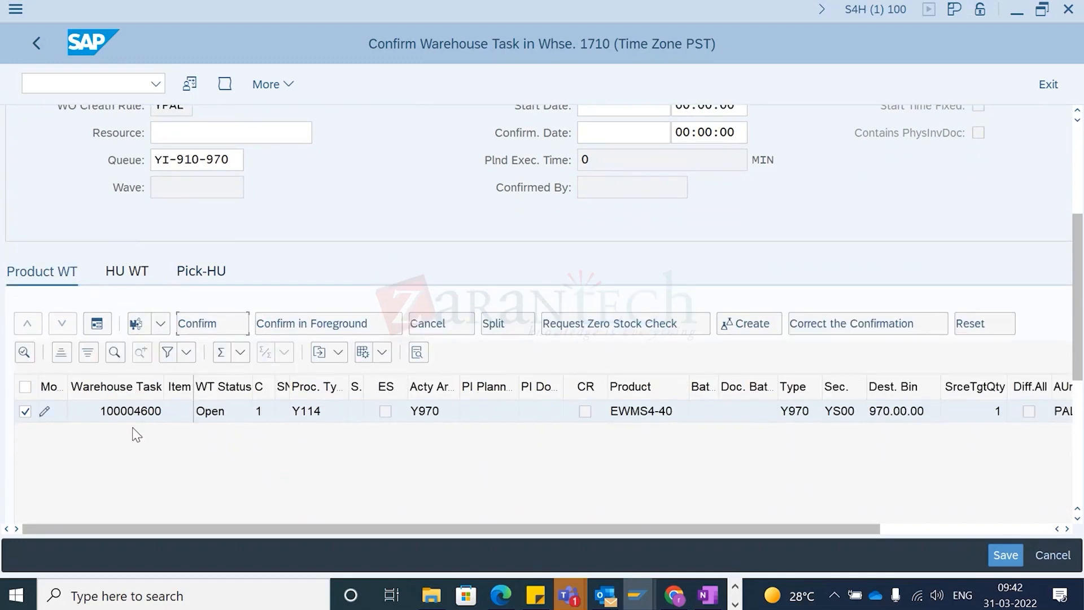
pyautogui.click(107, 332)
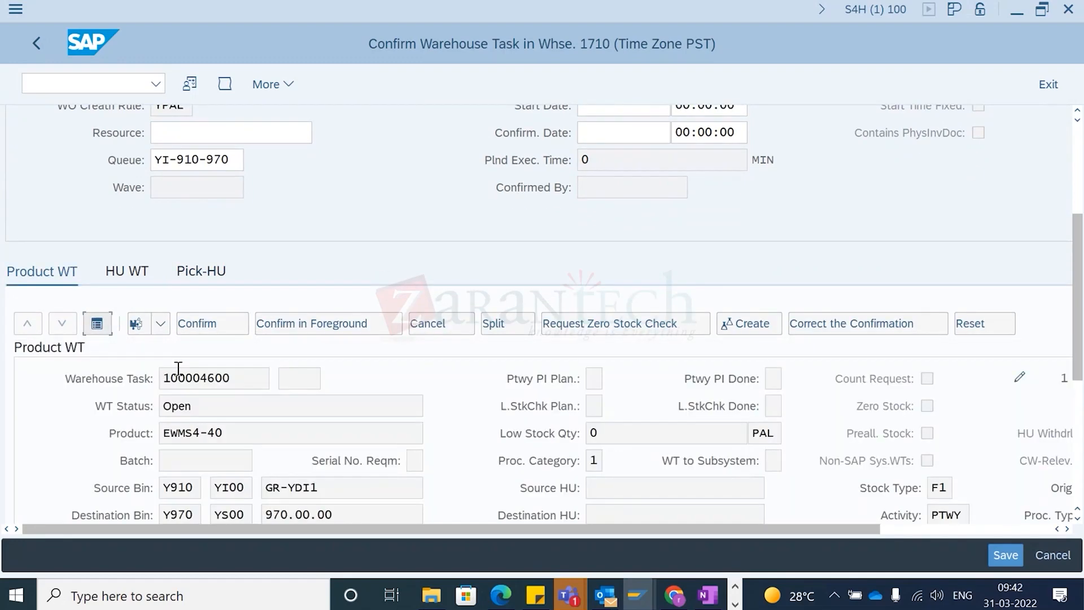
pyautogui.scroll(-1, 293, 456)
pyautogui.scroll(-4, 395, 434)
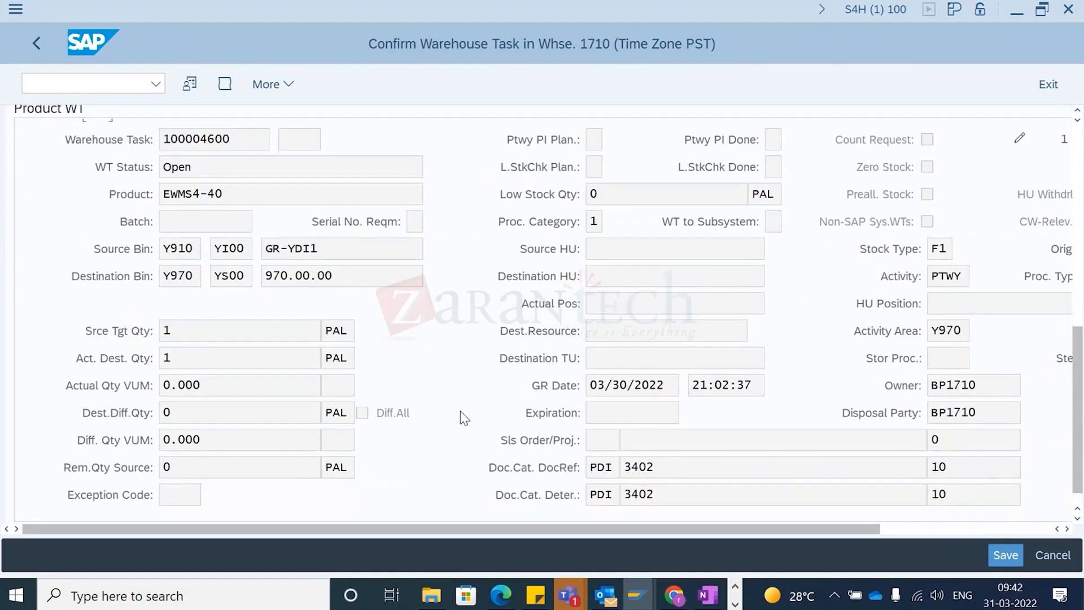
# Step: Assign resource YALL-1 to warehouse order 2004301, choosing it from the available resources
pyautogui.scroll(5, 1016, 226)
pyautogui.scroll(4, 1002, 232)
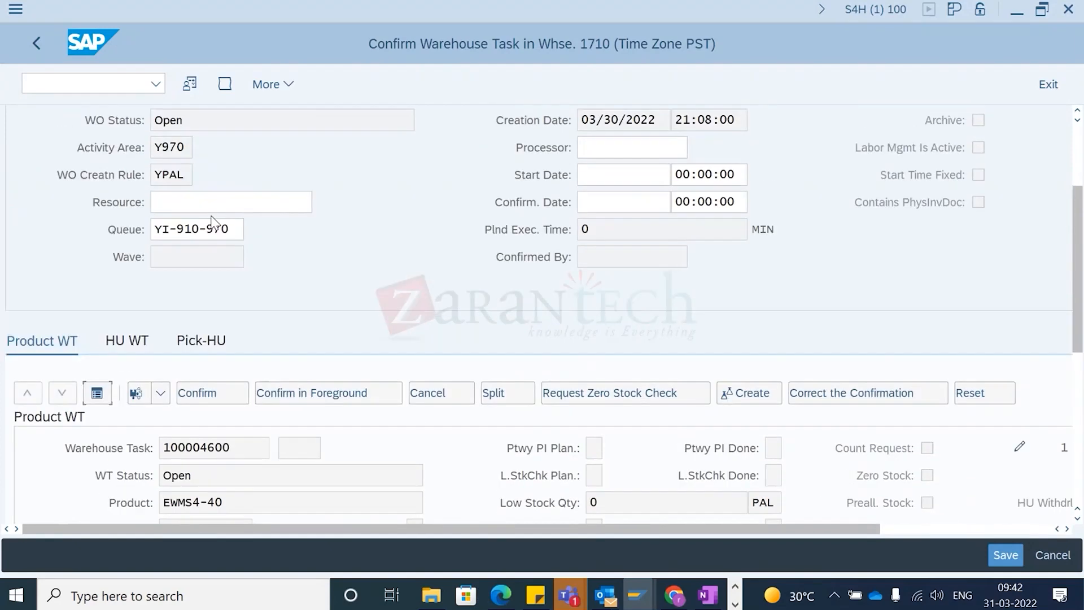
pyautogui.scroll(1, 213, 226)
pyautogui.click(173, 254)
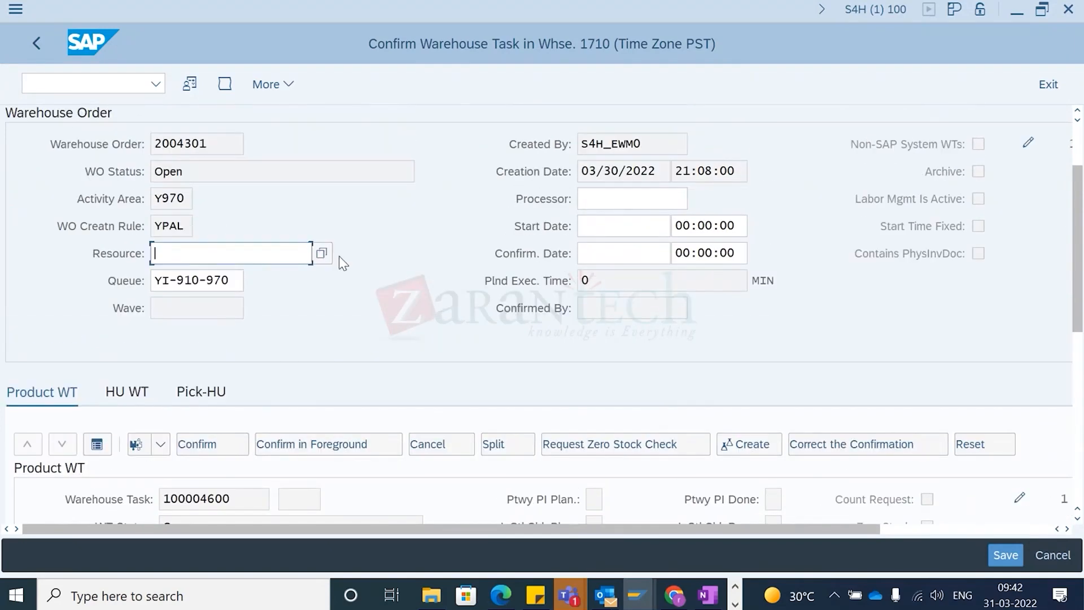
pyautogui.click(323, 254)
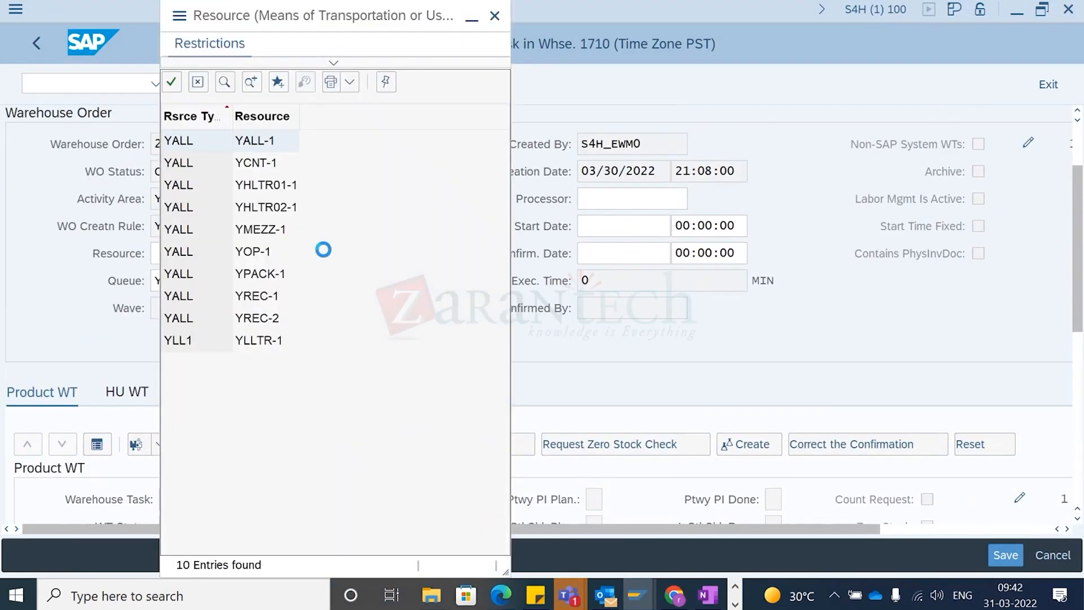
pyautogui.doubleClick(184, 150)
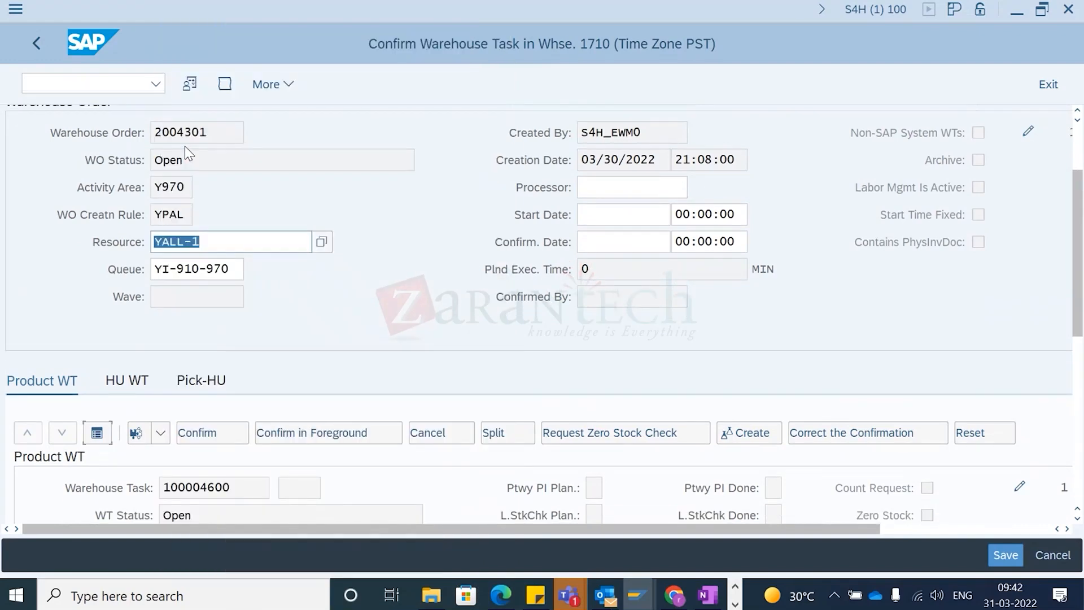
# Step: Save the resource assignment, try to confirm product warehouse task 100004600 and dismiss the message log
pyautogui.click(1005, 555)
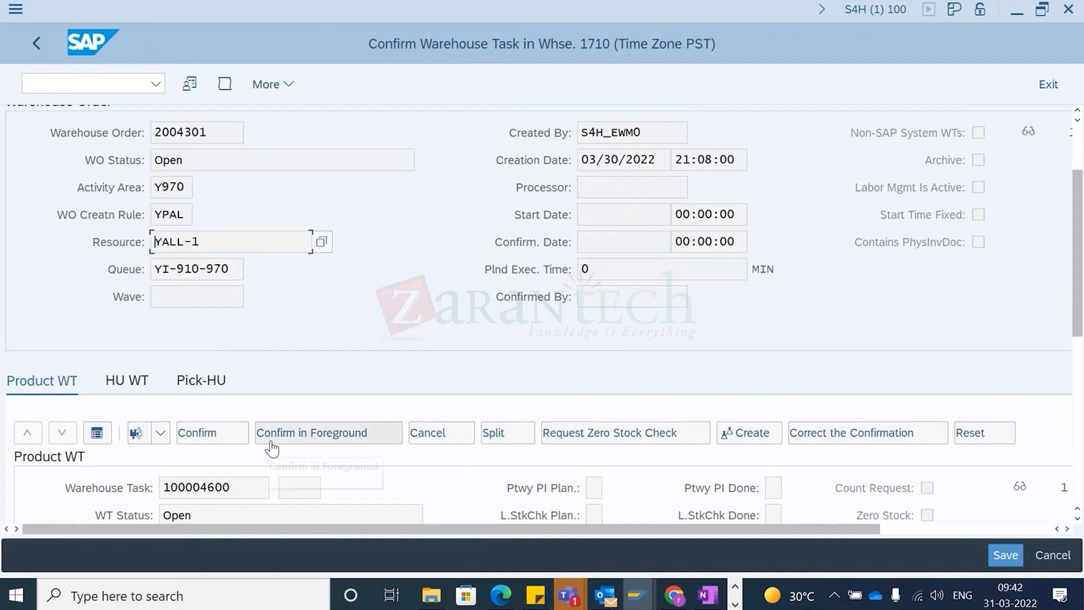
pyautogui.click(210, 438)
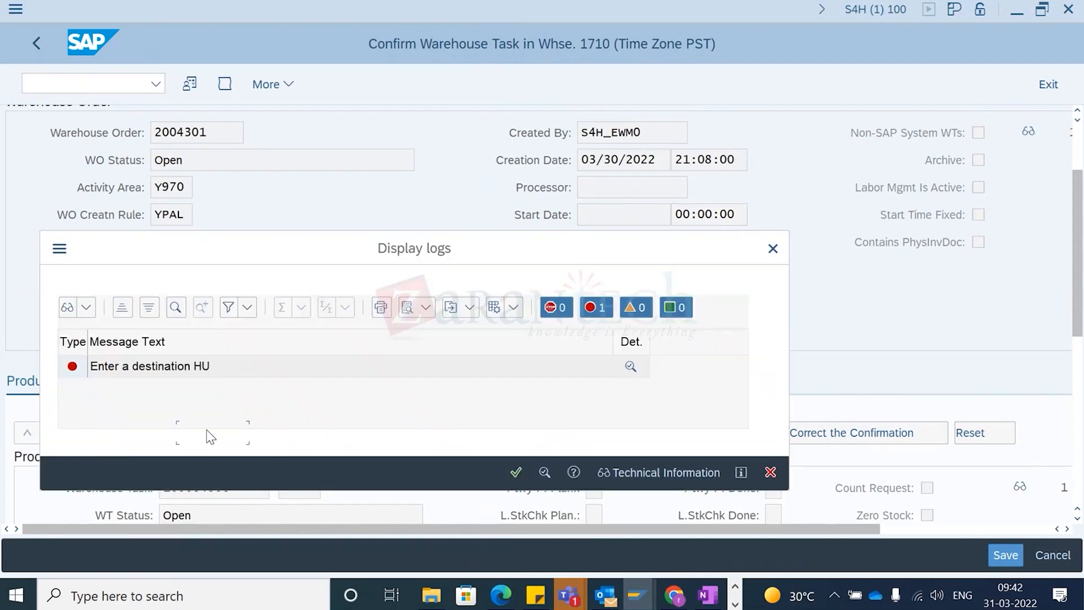
pyautogui.click(515, 474)
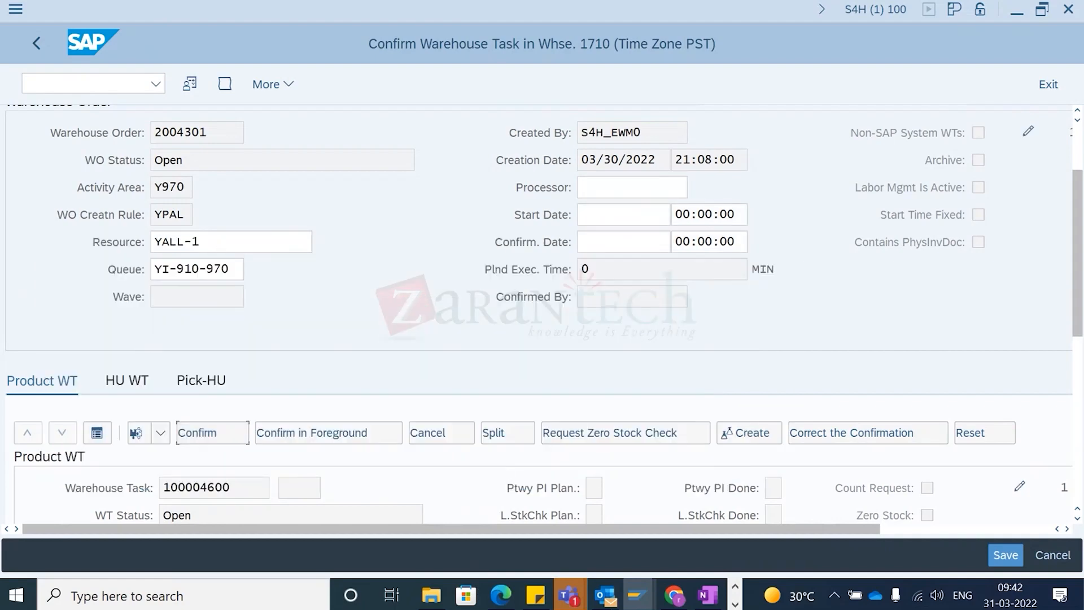
# Step: Review the resource, activity area and creation rule of warehouse order 2004301 and return to the warehouse monitor
pyautogui.moveTo(1076, 238); pyautogui.dragTo(1081, 186)
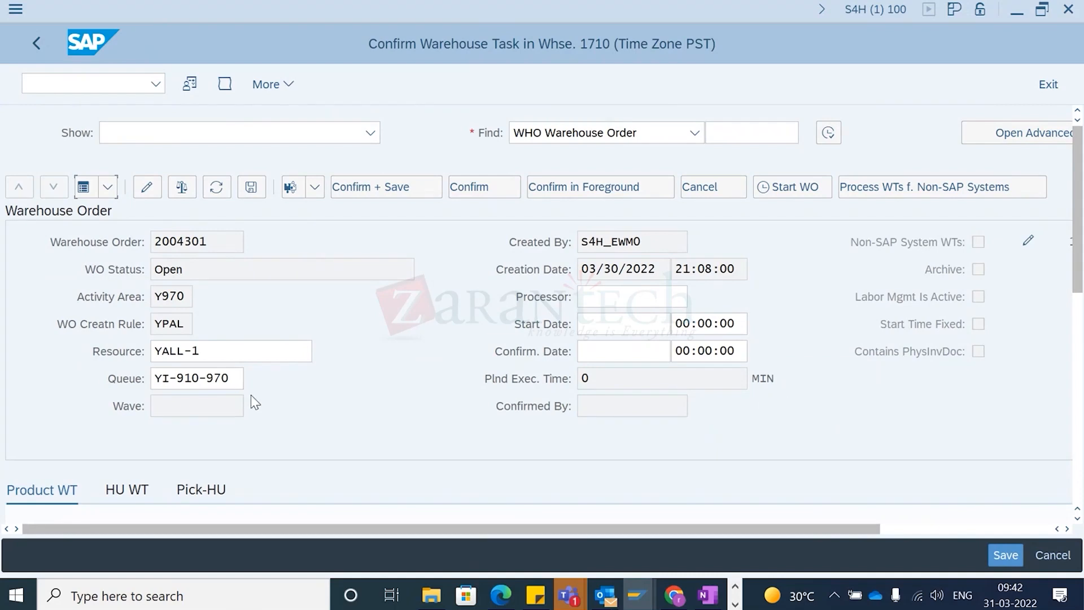
pyautogui.click(252, 349)
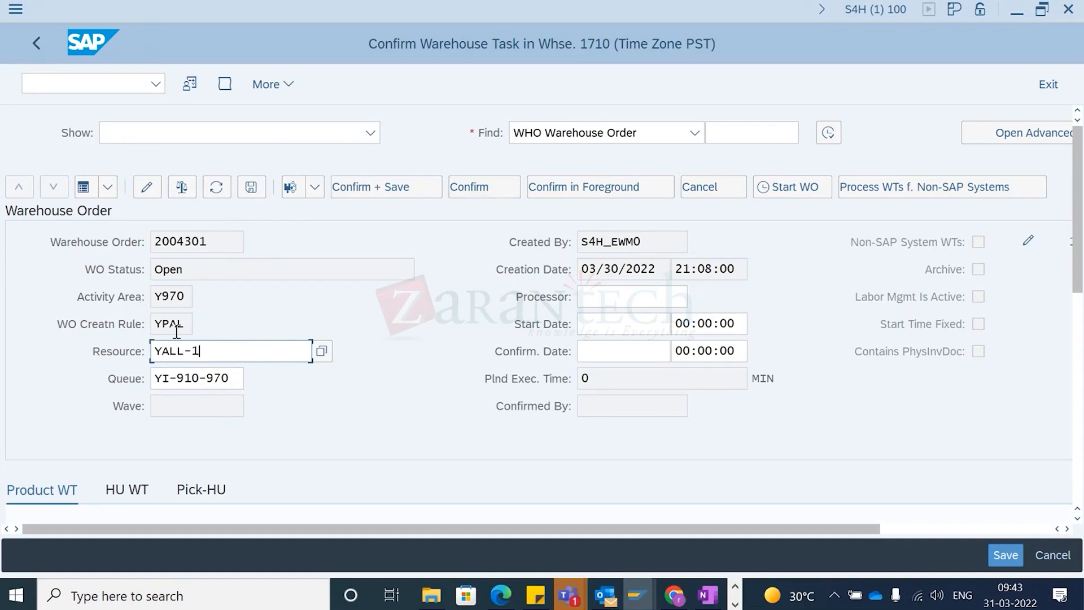
pyautogui.moveTo(153, 296); pyautogui.dragTo(201, 302)
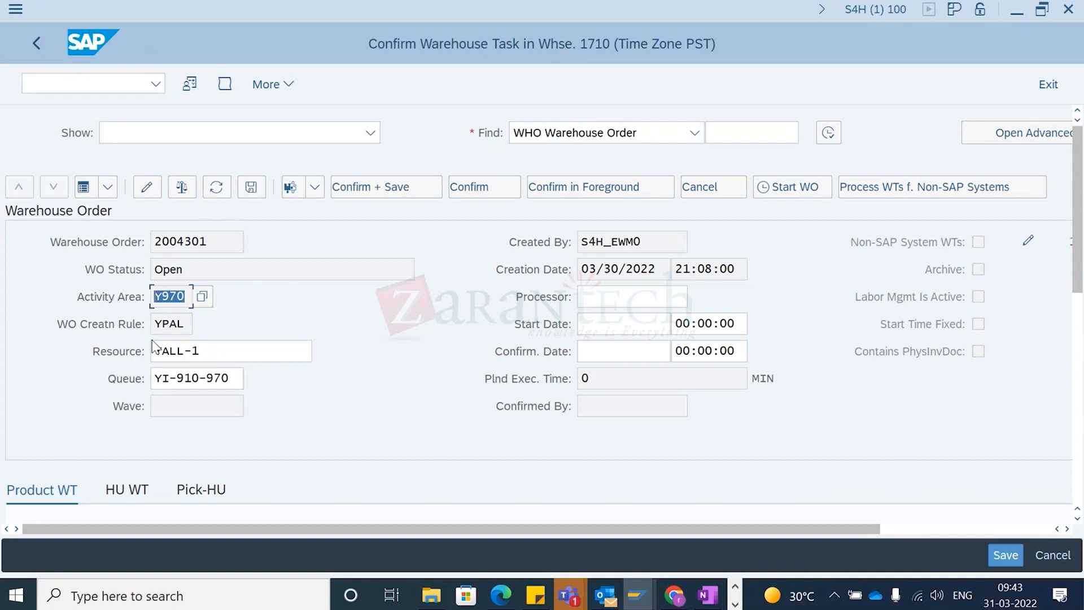
pyautogui.moveTo(192, 326); pyautogui.dragTo(150, 327)
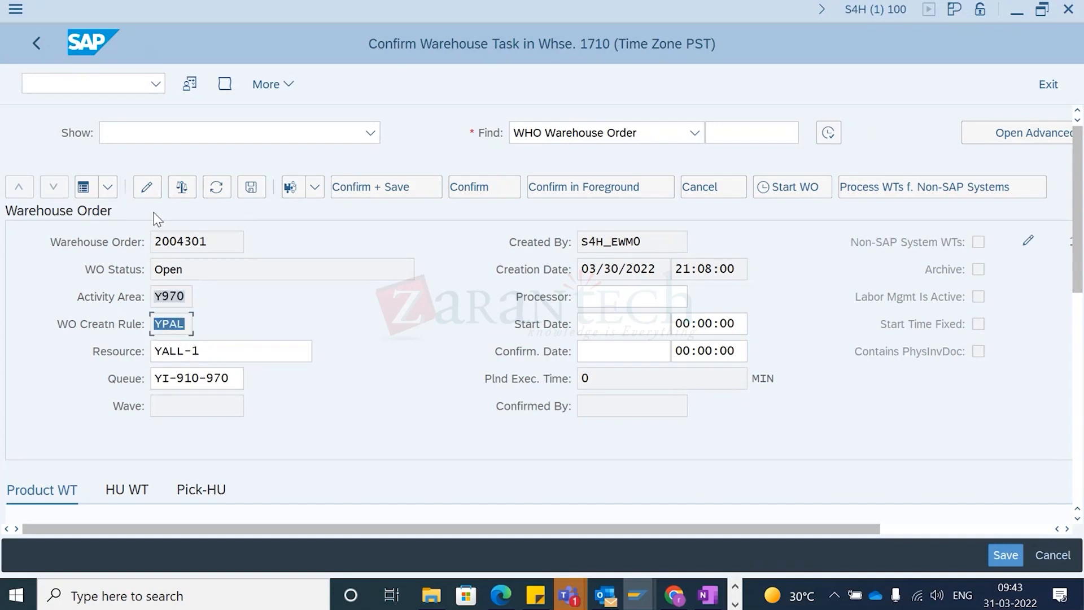
pyautogui.click(39, 40)
pyautogui.click(452, 447)
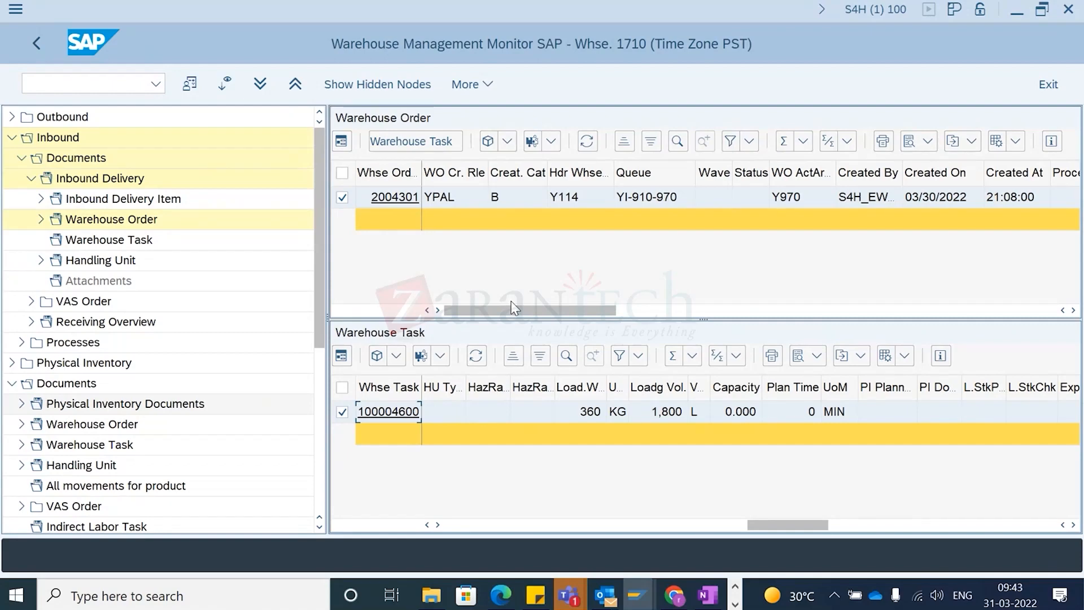
# Step: Switch to the Stock Overview window and check the unrestricted-use stock of EWMS4-40 in storage location 171S
pyautogui.hotkey('alt', 'Tab')
pyautogui.hotkey('alt', 'Tab')
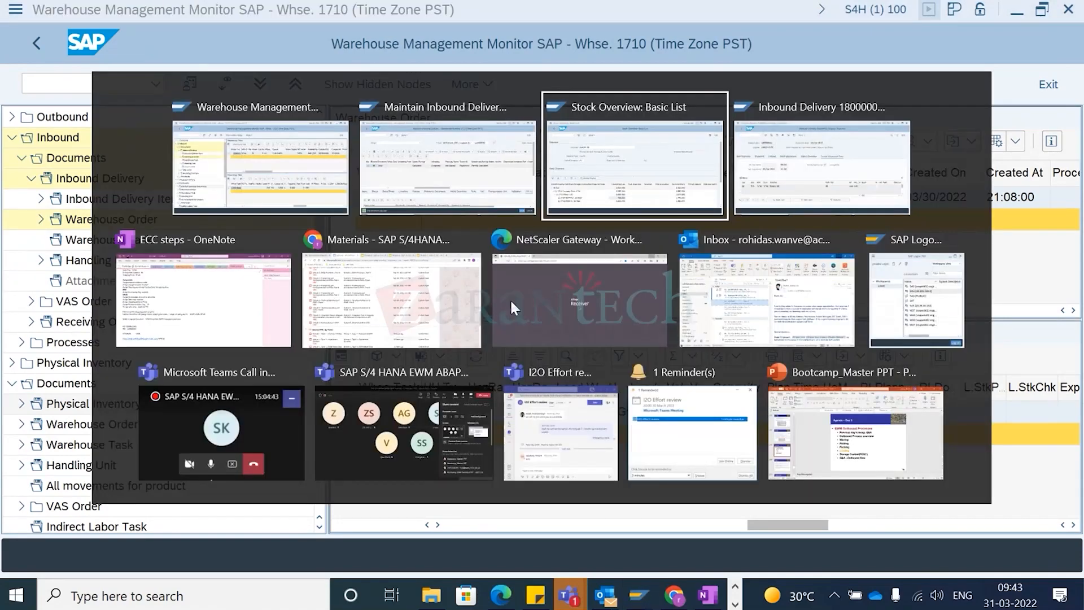
pyautogui.click(239, 468)
pyautogui.click(164, 499)
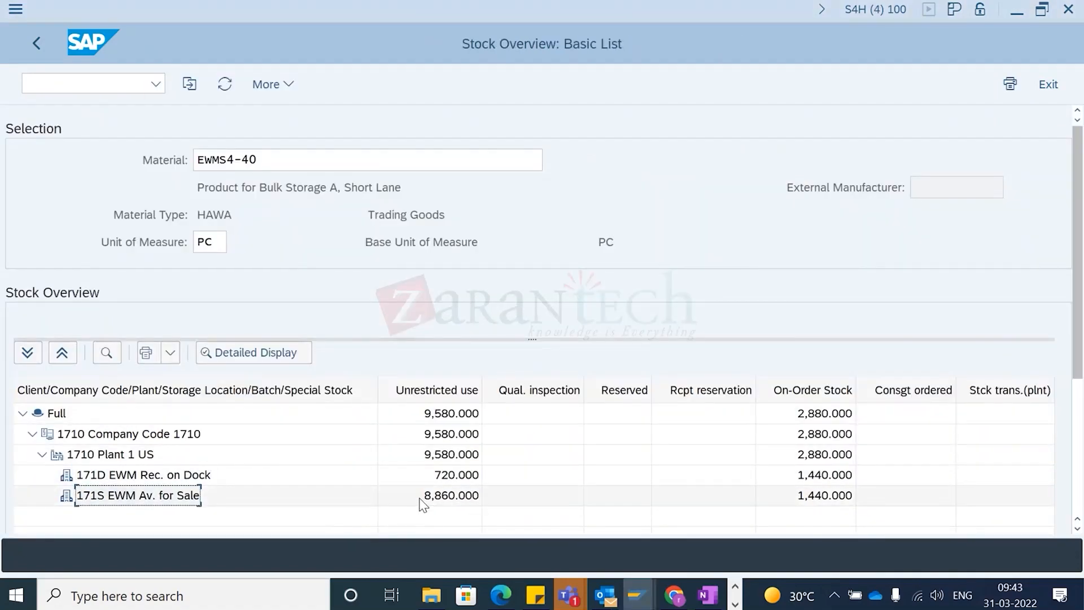
pyautogui.click(445, 497)
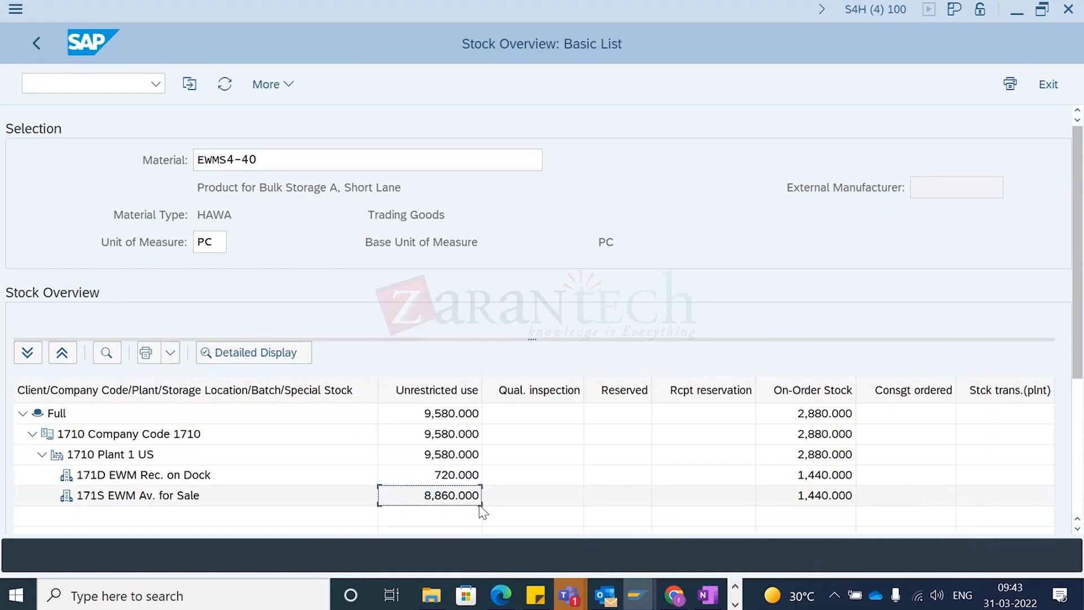
# Step: Switch from the stock overview to the Maintain Inbound Delivery window
pyautogui.hotkey('alt', 'Tab')
pyautogui.hotkey('alt', 'Tab')
pyautogui.hotkey('alt', 'shift', 'Tab')
pyautogui.hotkey('alt', 'Tab')
pyautogui.hotkey('alt', 'Tab')
pyautogui.hotkey('alt', 'shift', 'Tab')
pyautogui.hotkey('alt', 'shift', 'Tab')
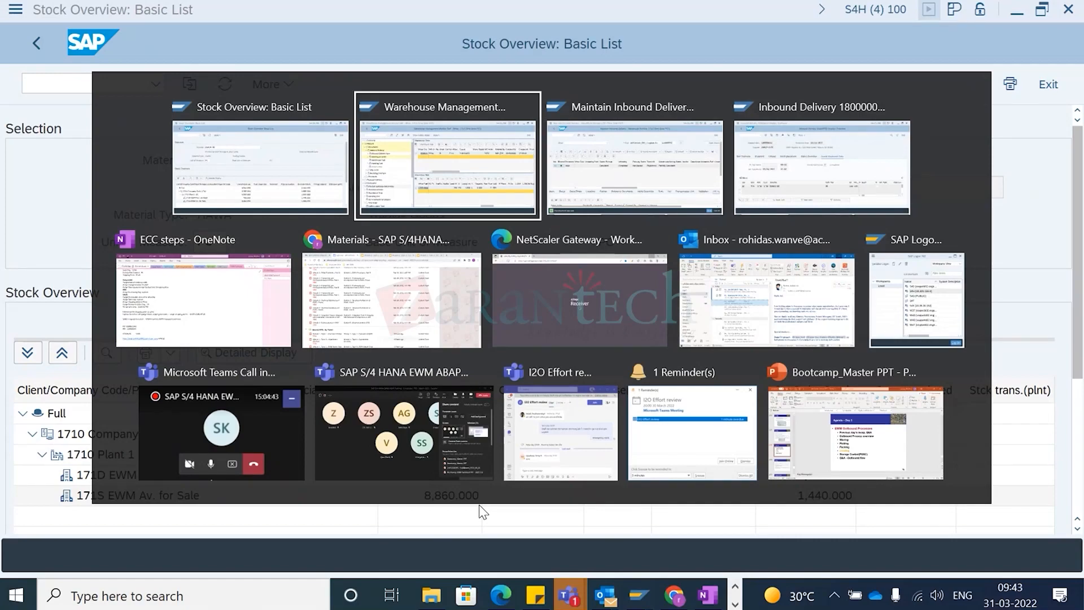
pyautogui.hotkey('alt', 'Tab')
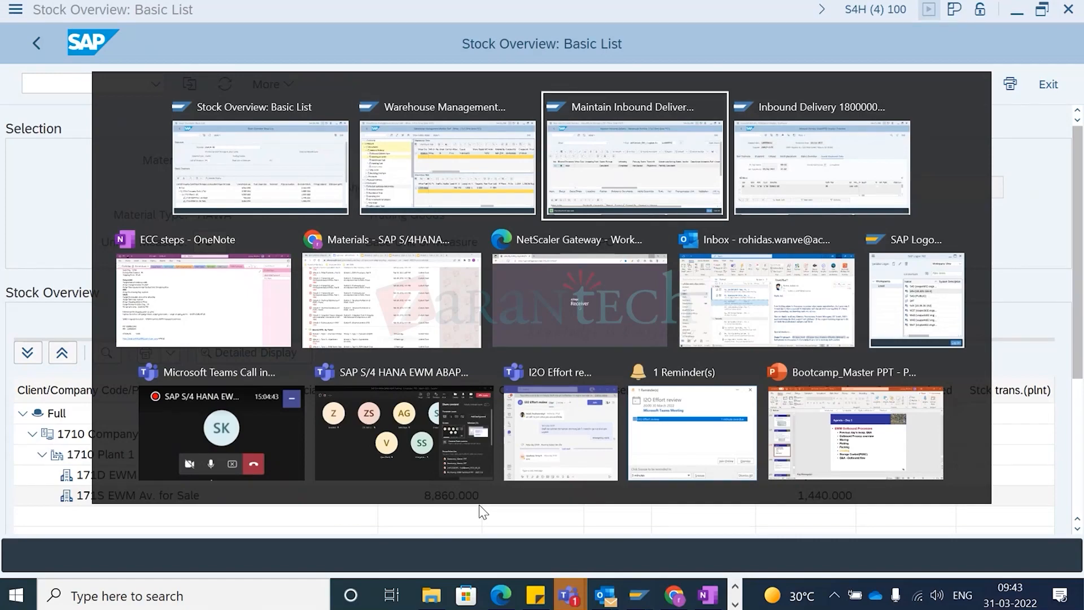